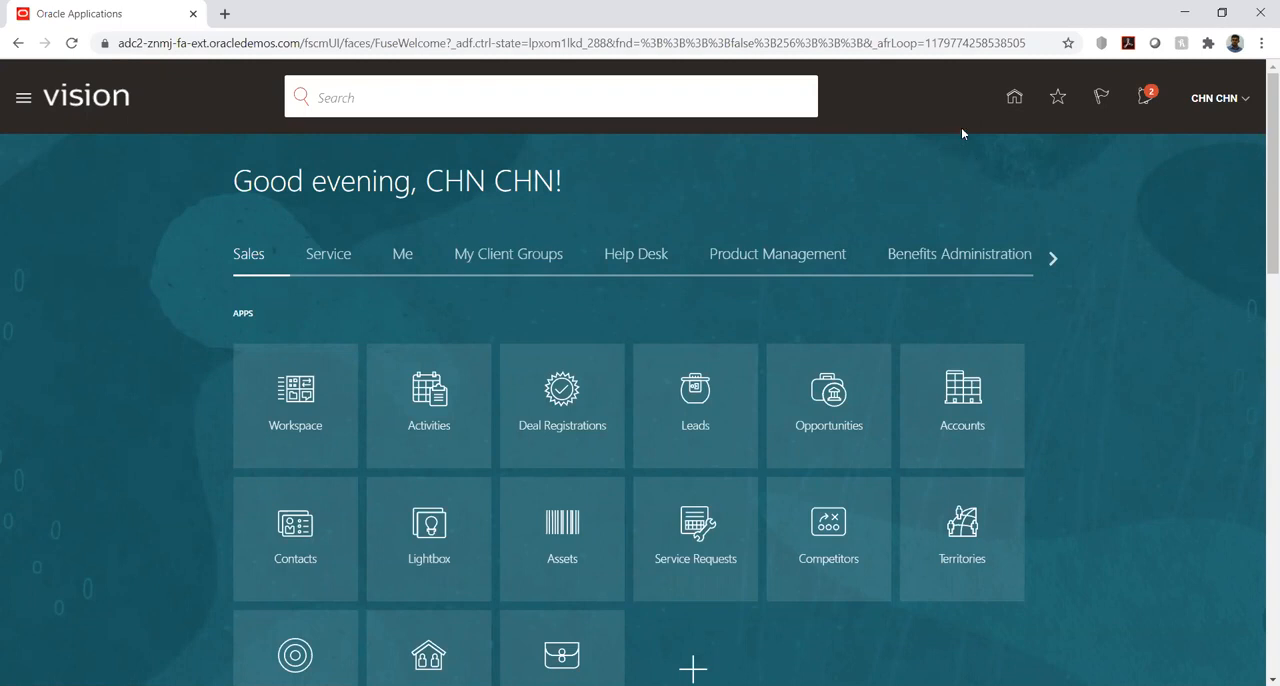
pyautogui.click(24, 100)
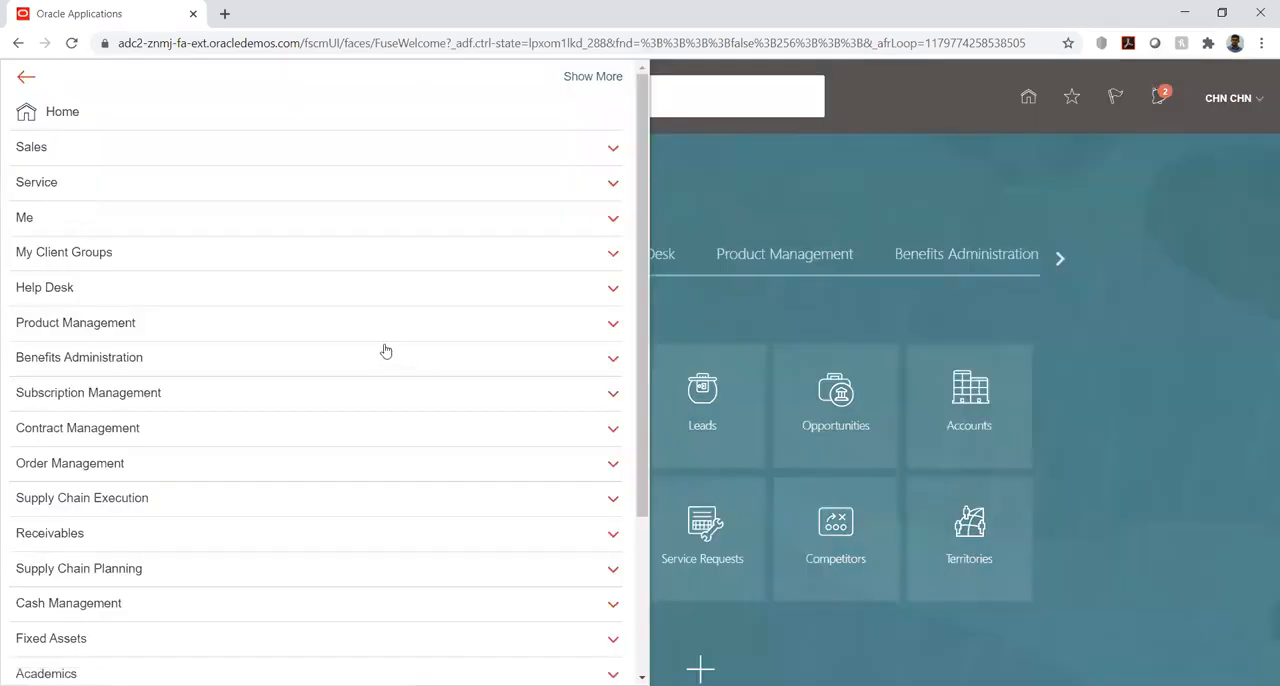
pyautogui.scroll(-3, 388, 352)
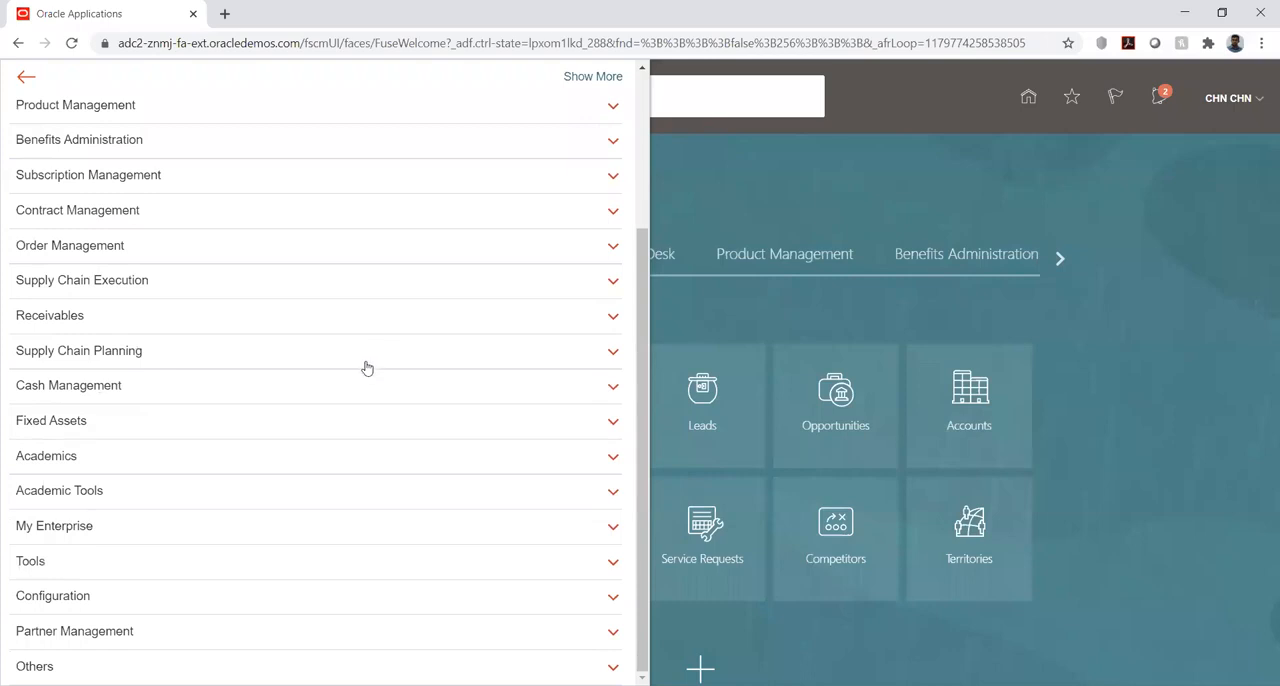
pyautogui.click(832, 172)
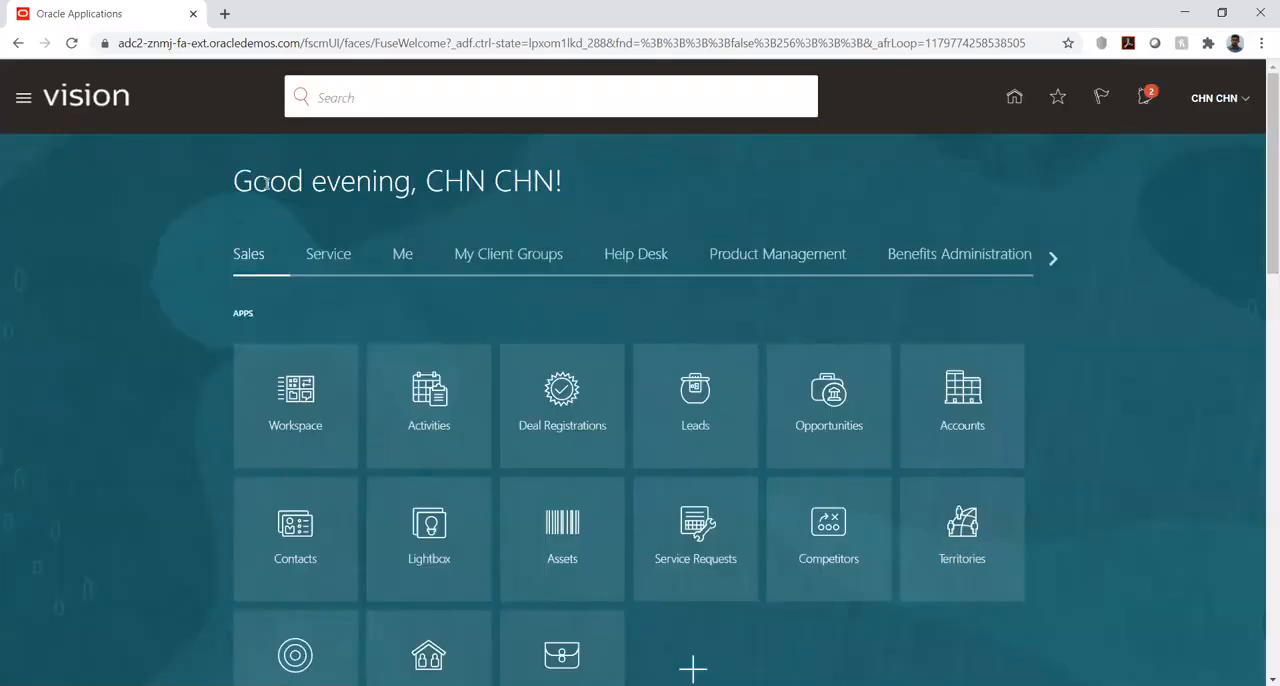
# - Open the Security Console from the Tools group of the navigator
pyautogui.click(26, 98)
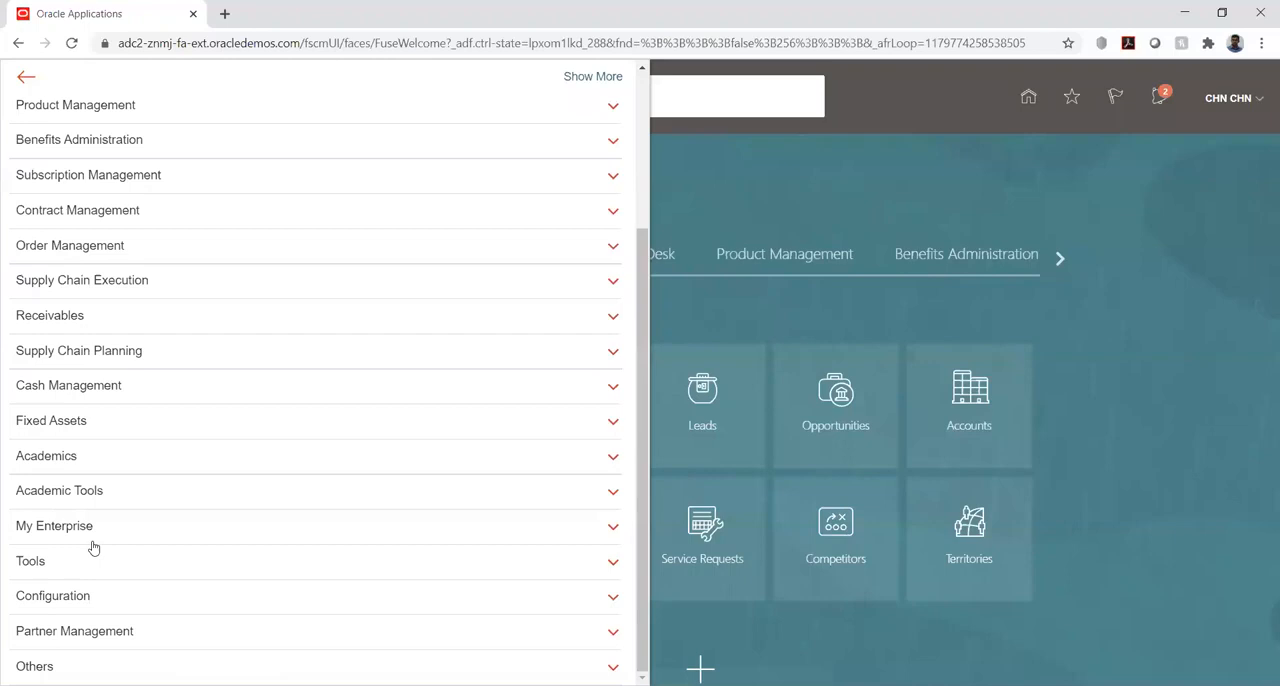
pyautogui.click(76, 566)
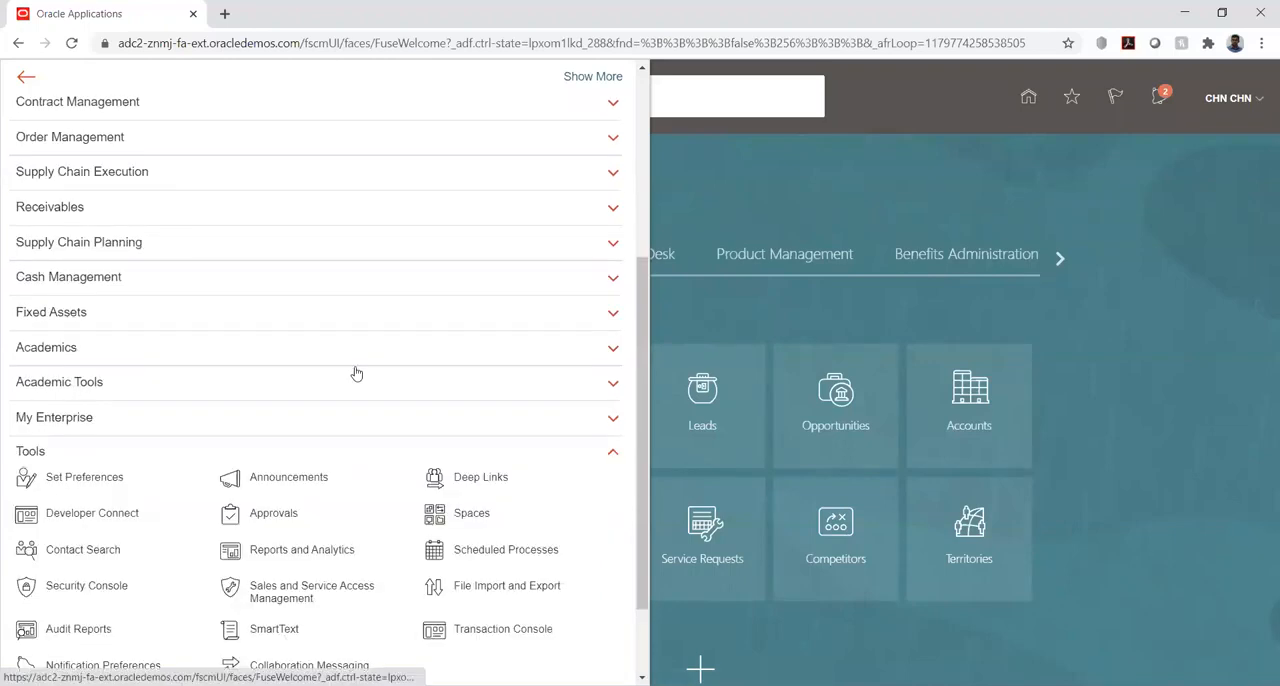
pyautogui.scroll(-1, 337, 394)
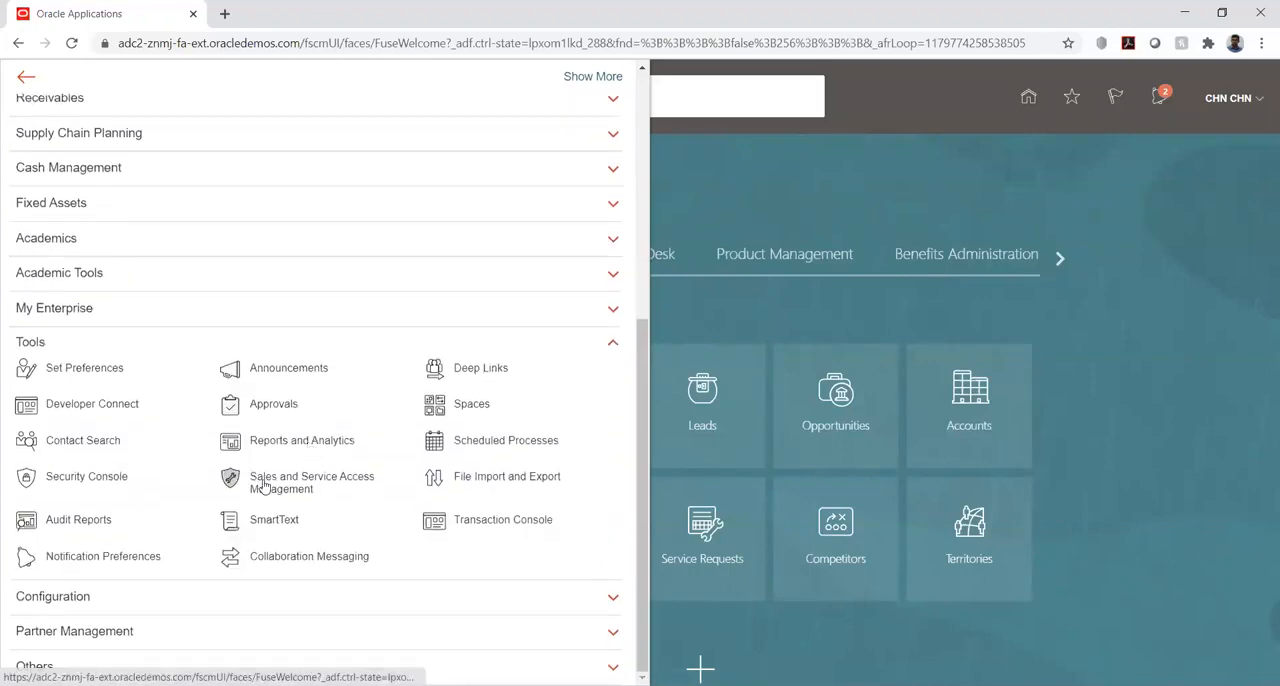
pyautogui.click(76, 478)
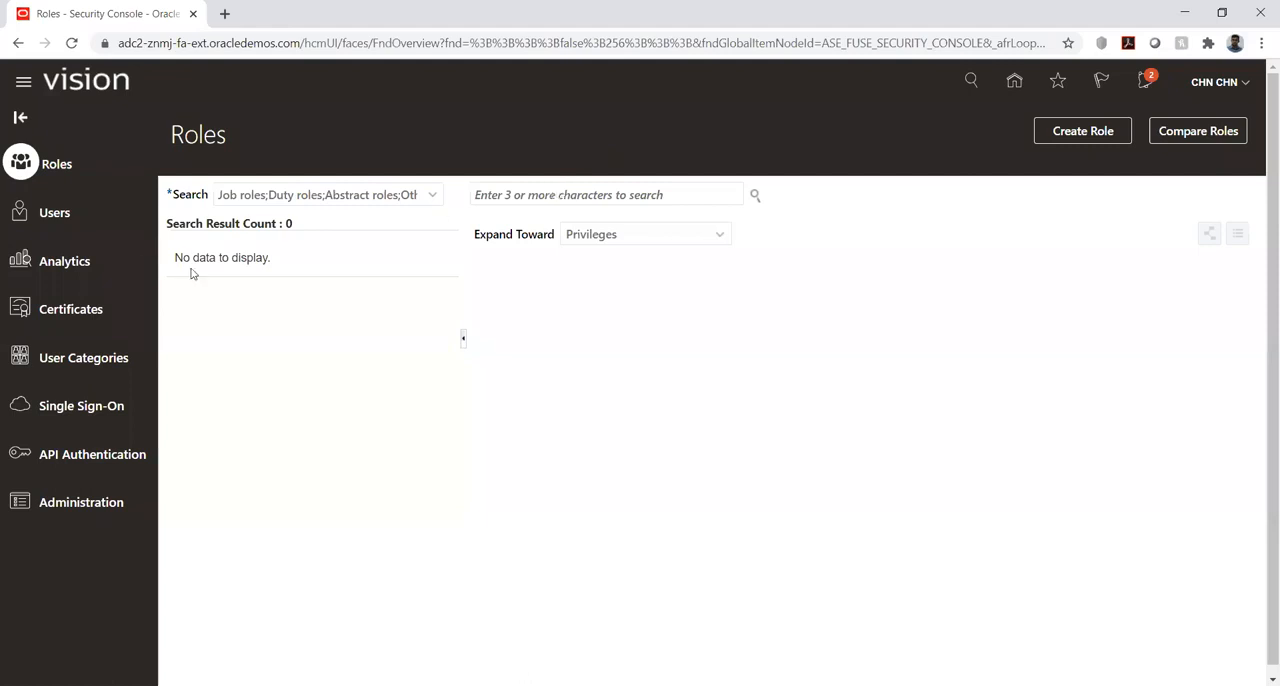
# - Search the roles for "acco" and select the Accounts Payable Invoice Supervisor job role
pyautogui.click(548, 195)
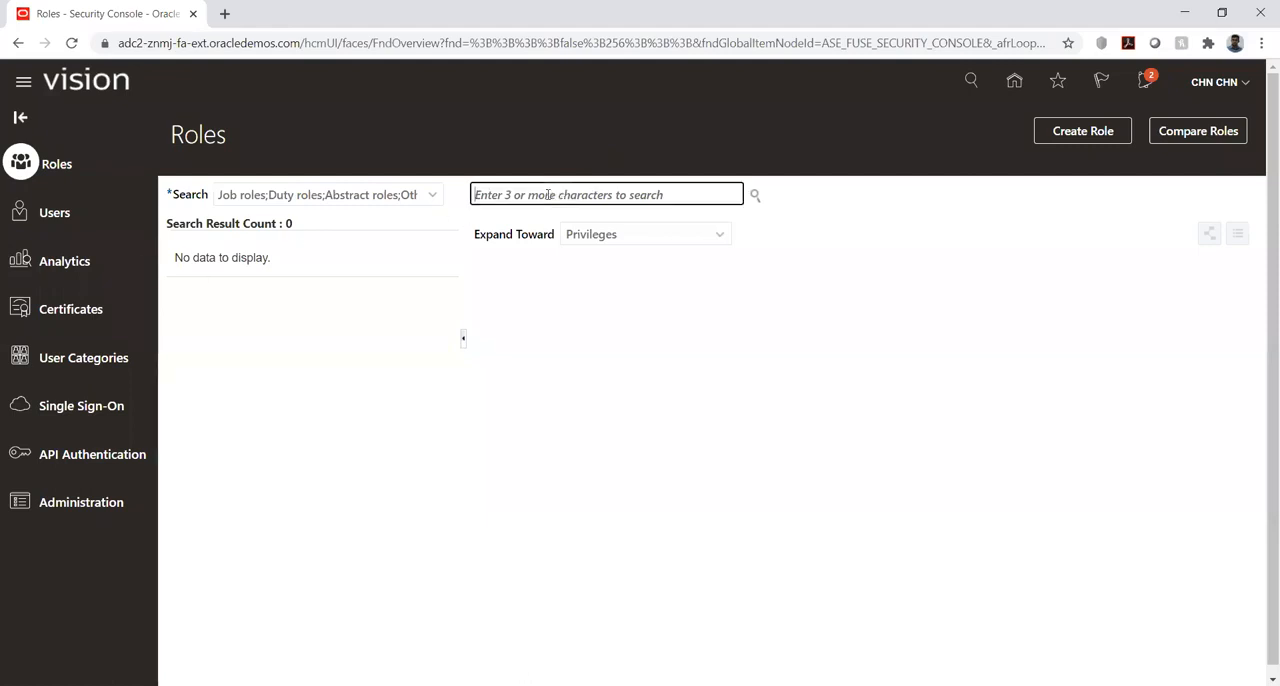
pyautogui.write('acco')
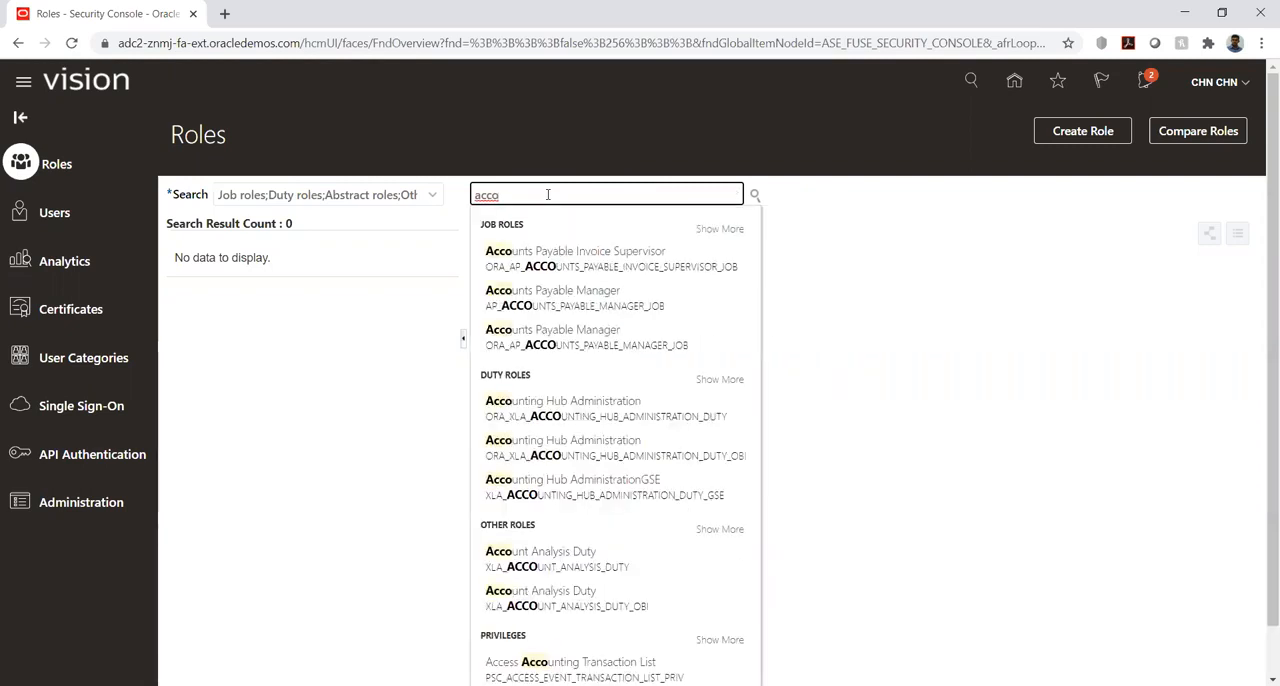
pyautogui.click(555, 254)
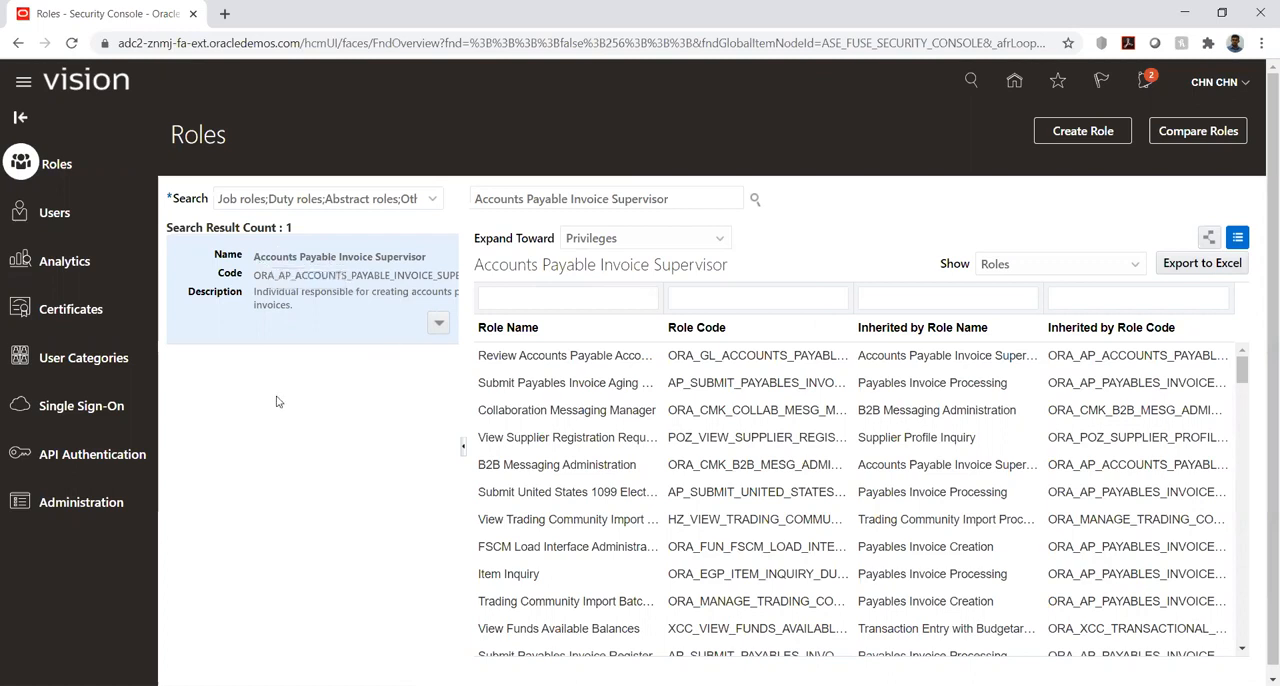
# - Examine the Accounts Payable Invoice Supervisor role's basic information and function security policies in Edit Role, and cancel without changes
pyautogui.click(438, 323)
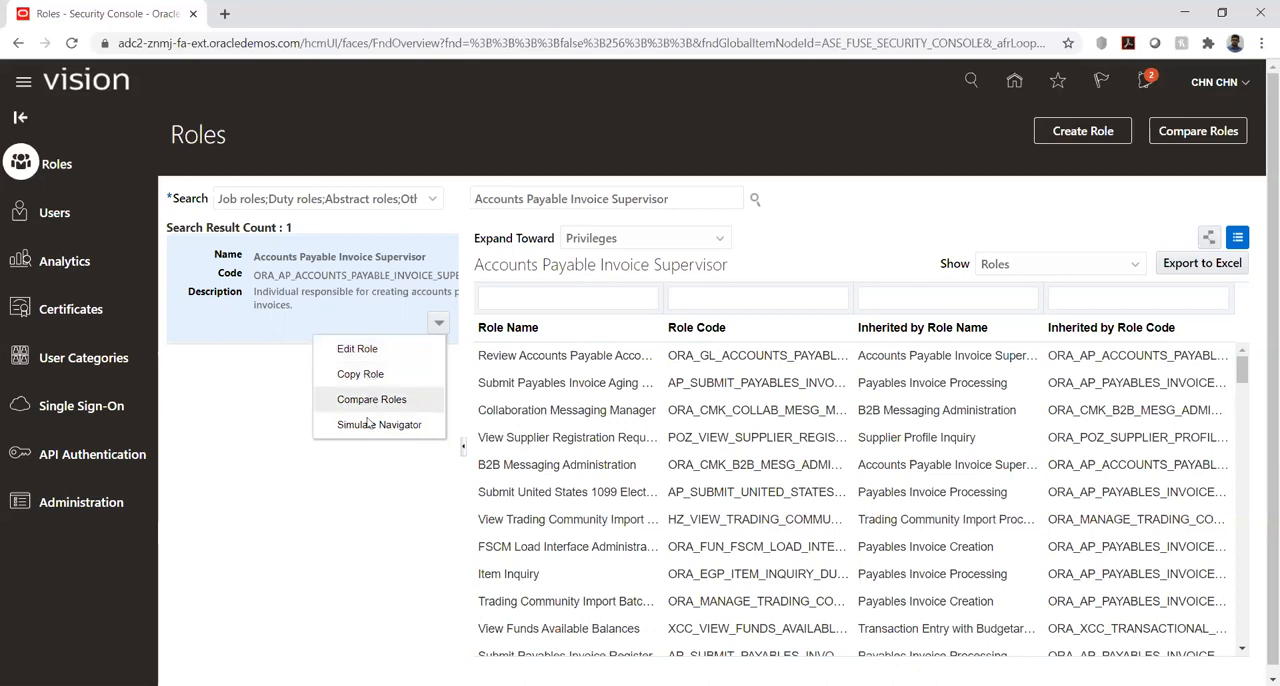
pyautogui.click(365, 352)
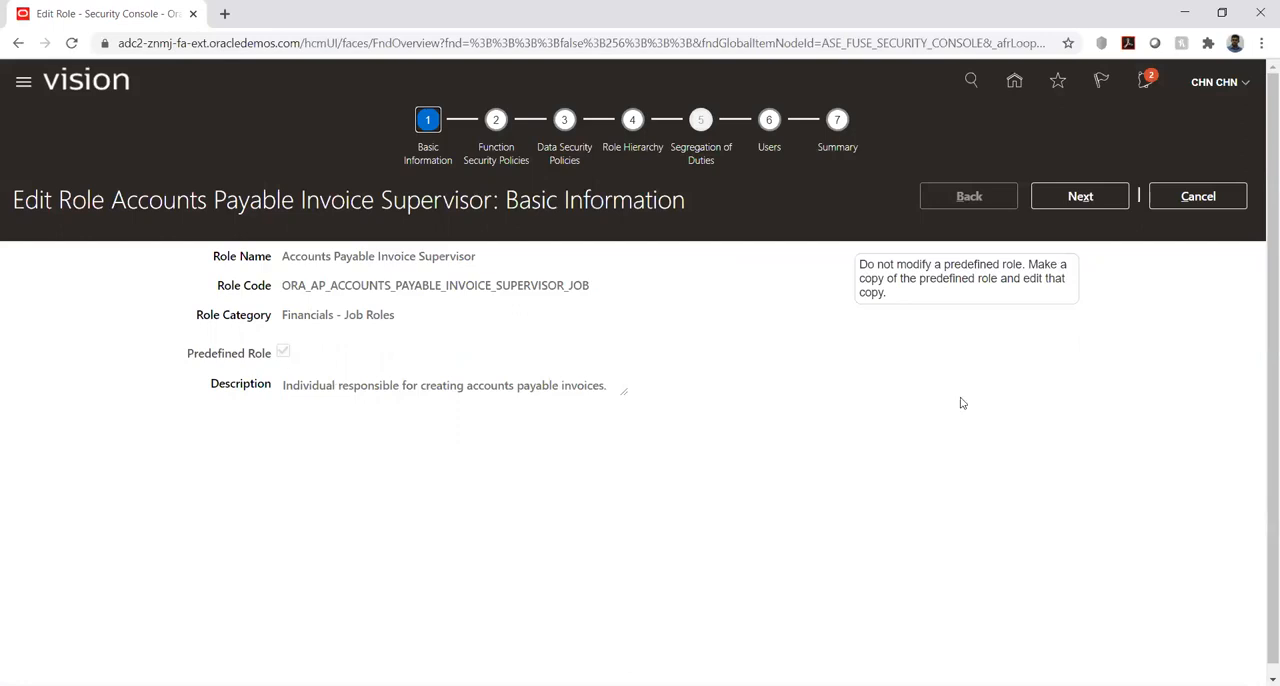
pyautogui.moveTo(860, 264); pyautogui.dragTo(1025, 264)
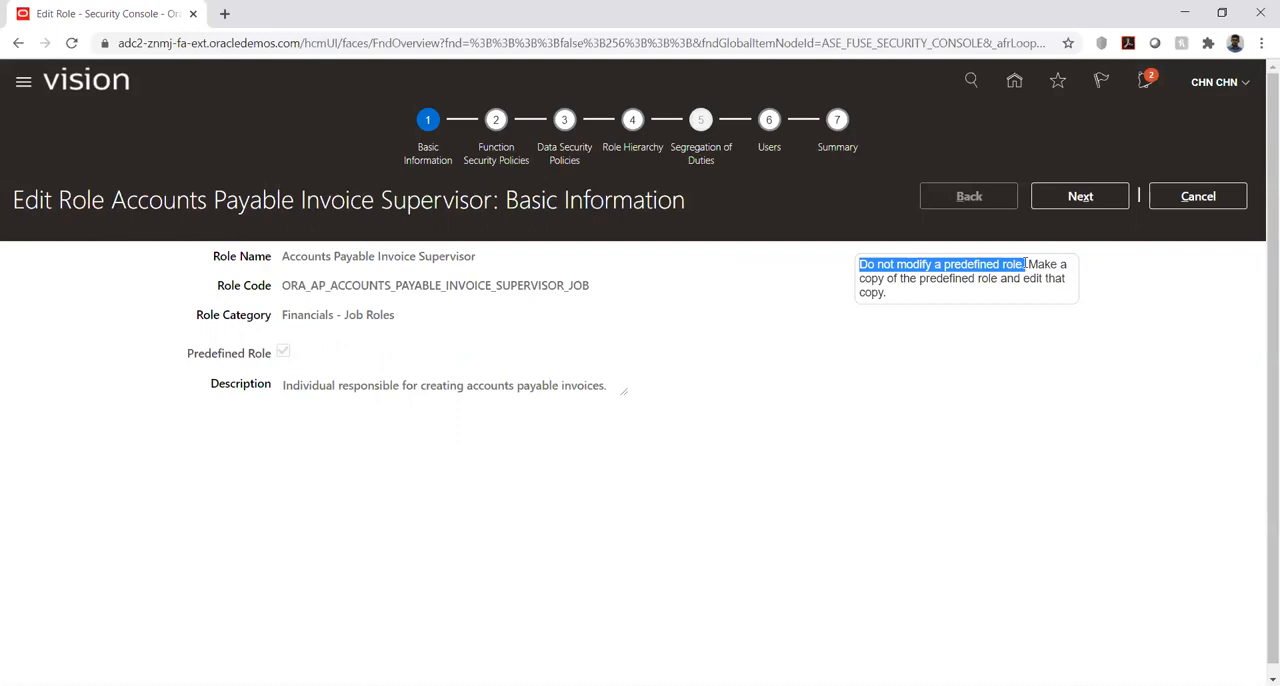
pyautogui.click(1073, 200)
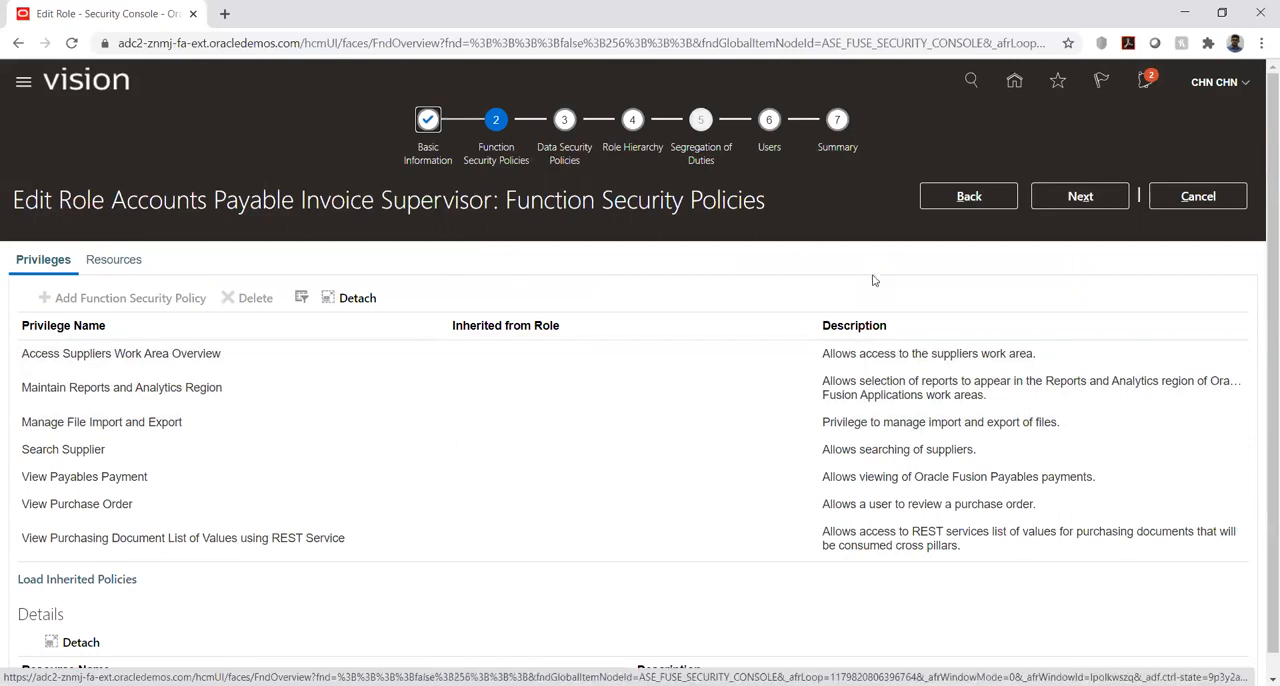
pyautogui.click(1210, 198)
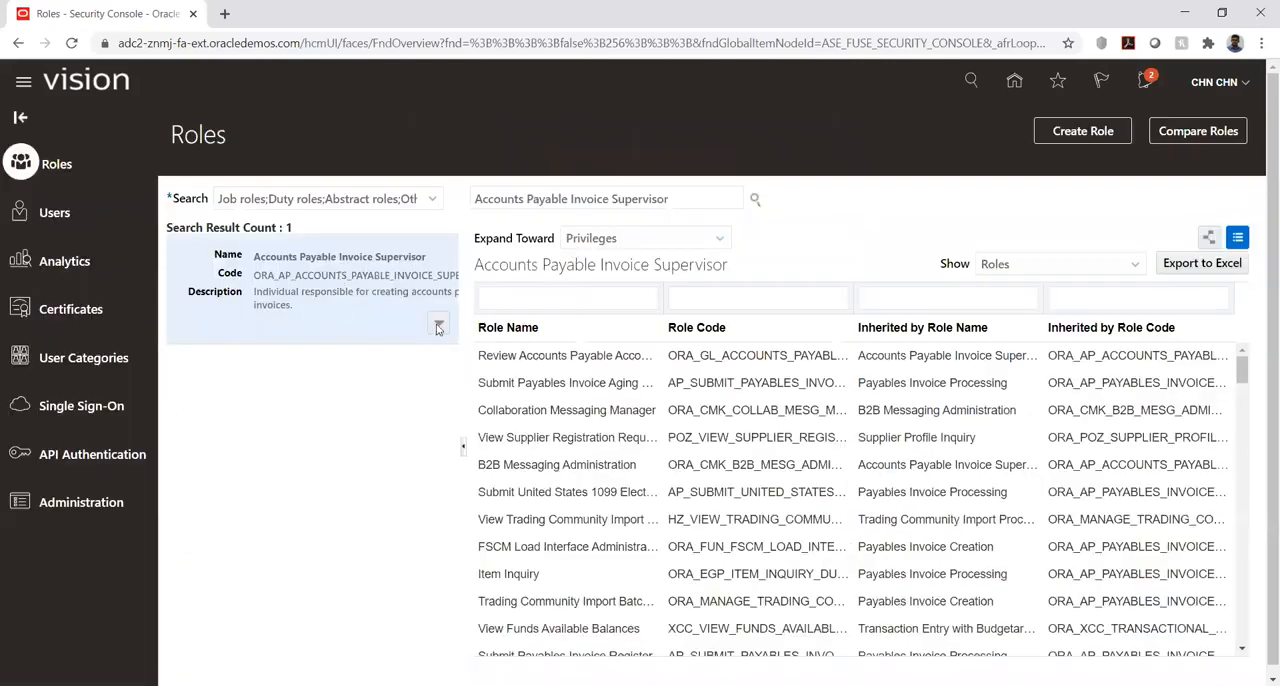
# - View the copy options for the Accounts Payable Invoice Supervisor role and close them without copying
pyautogui.click(438, 324)
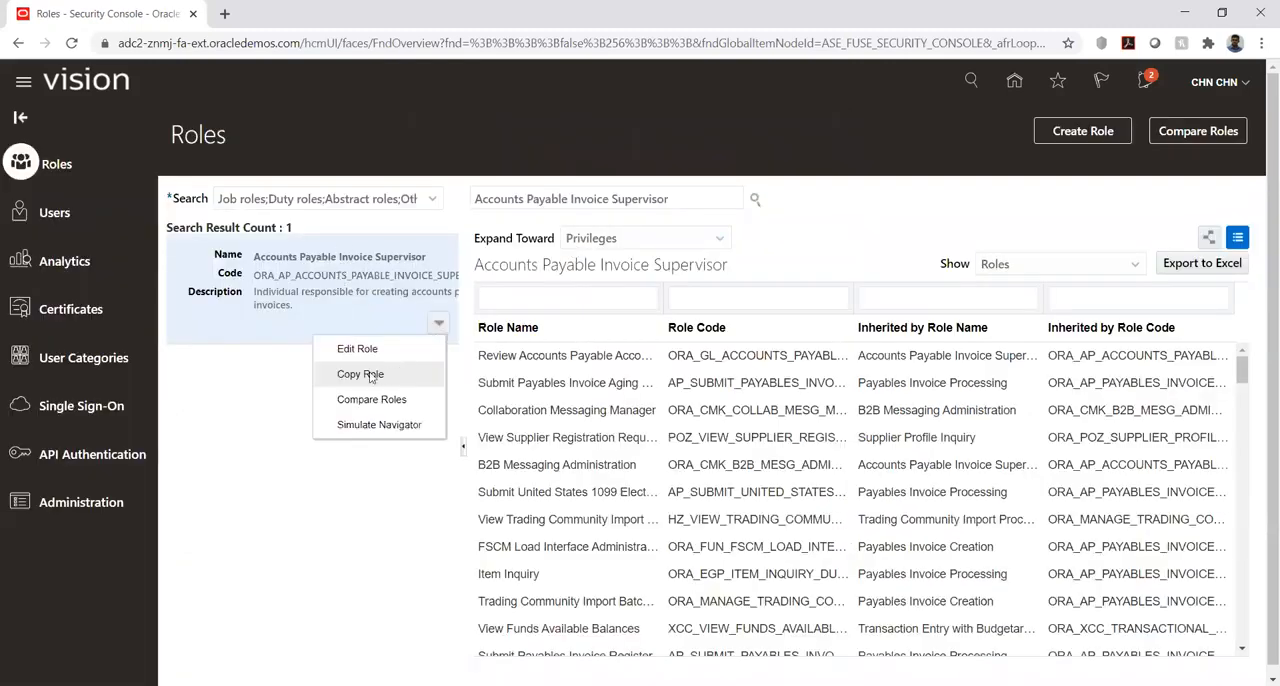
pyautogui.click(372, 377)
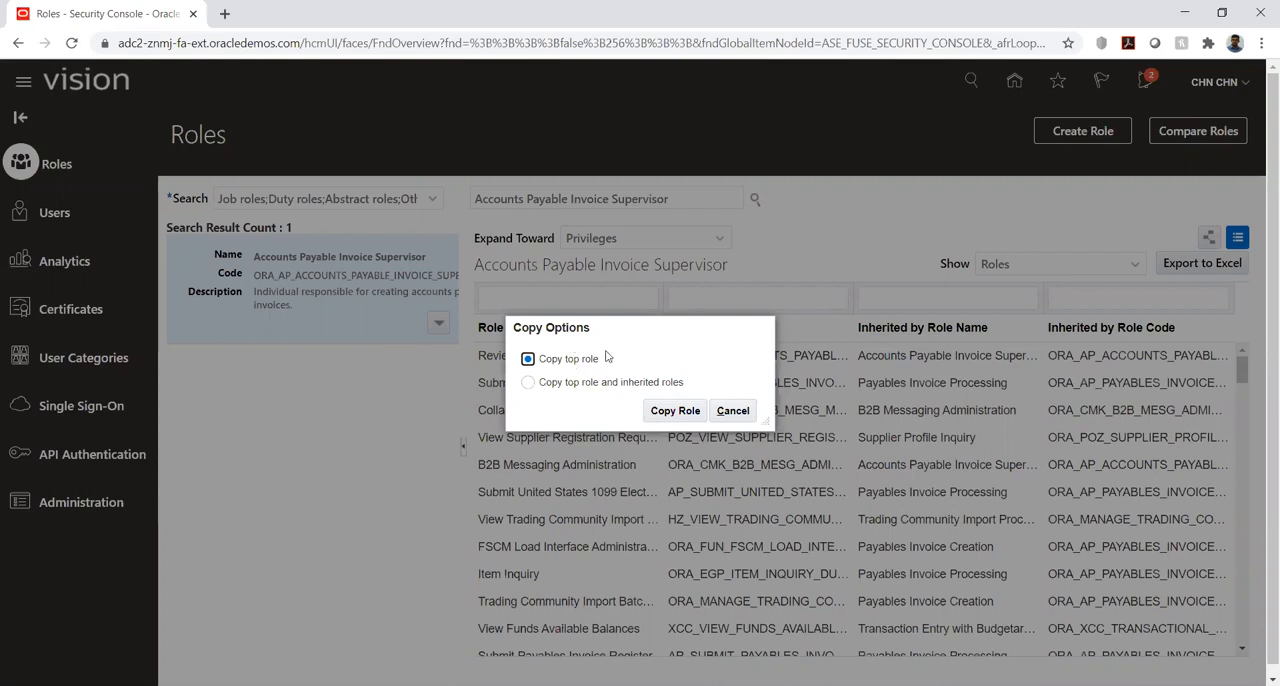
pyautogui.click(730, 413)
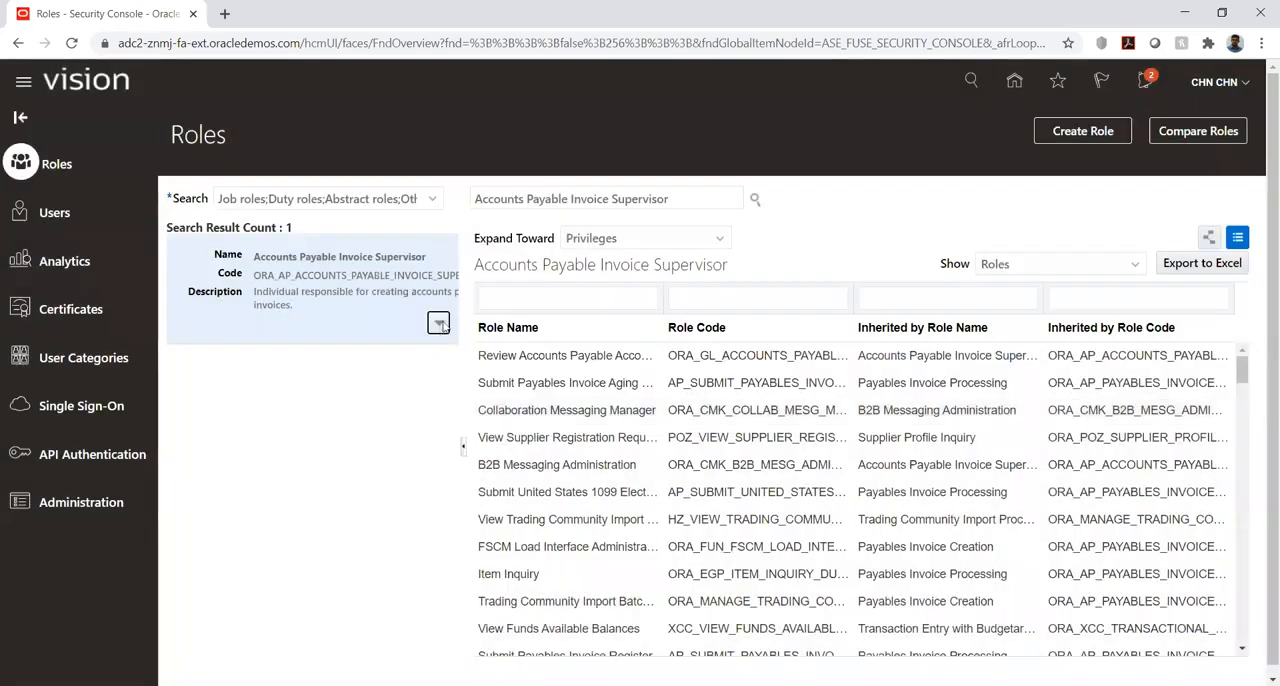
# - Compare the Accounts Payable Invoice Supervisor role with Accounts Payable Manager (AP_ACCOUNTS_PAYABLE_MANAGER_JOB), review the artifact differences, and finish the comparison
pyautogui.click(439, 324)
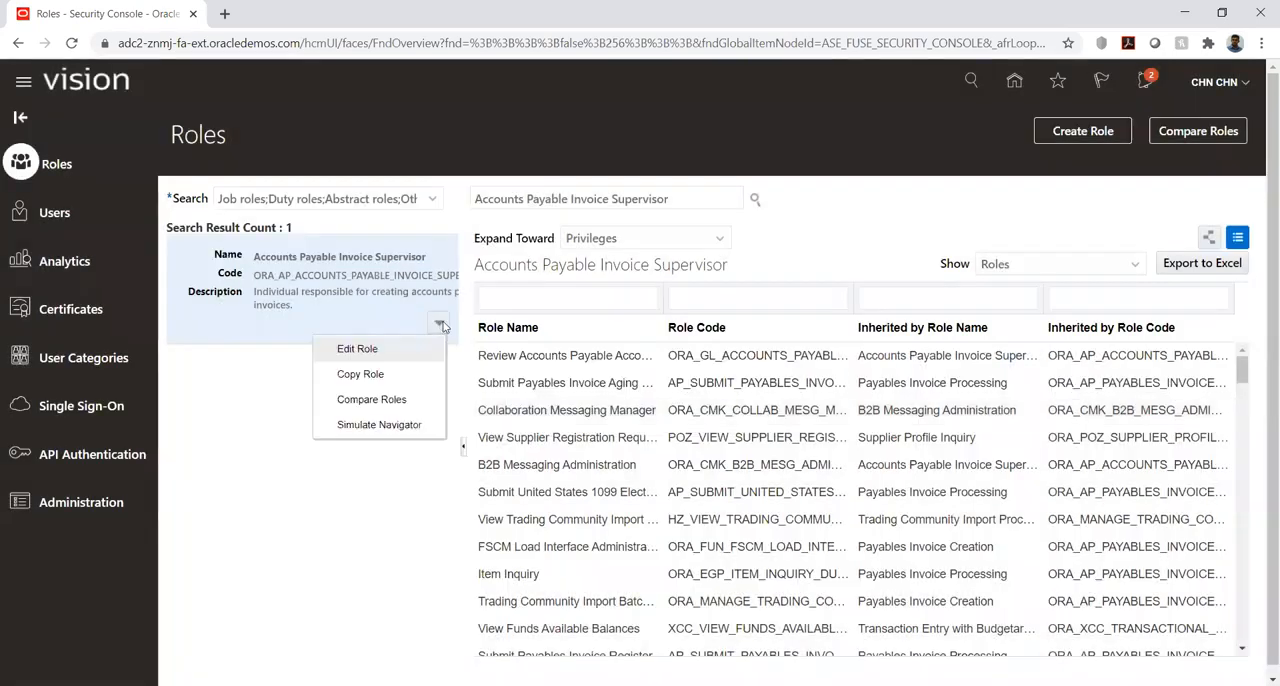
pyautogui.click(366, 401)
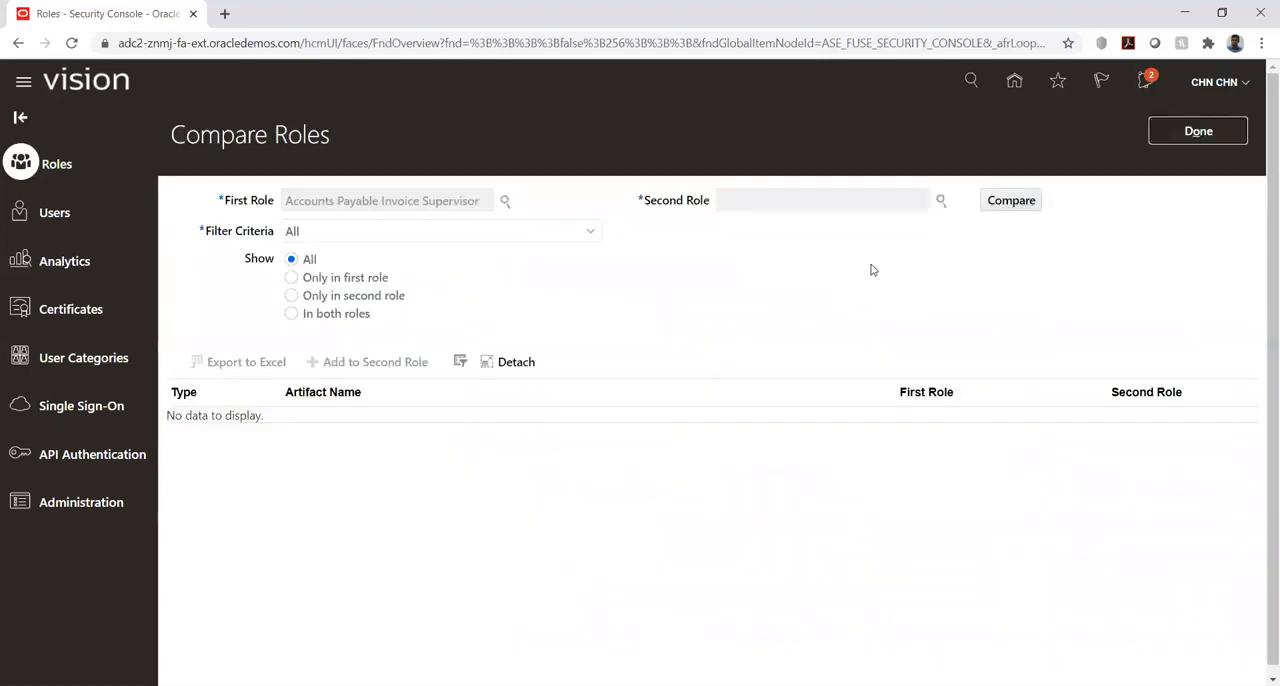
pyautogui.click(941, 203)
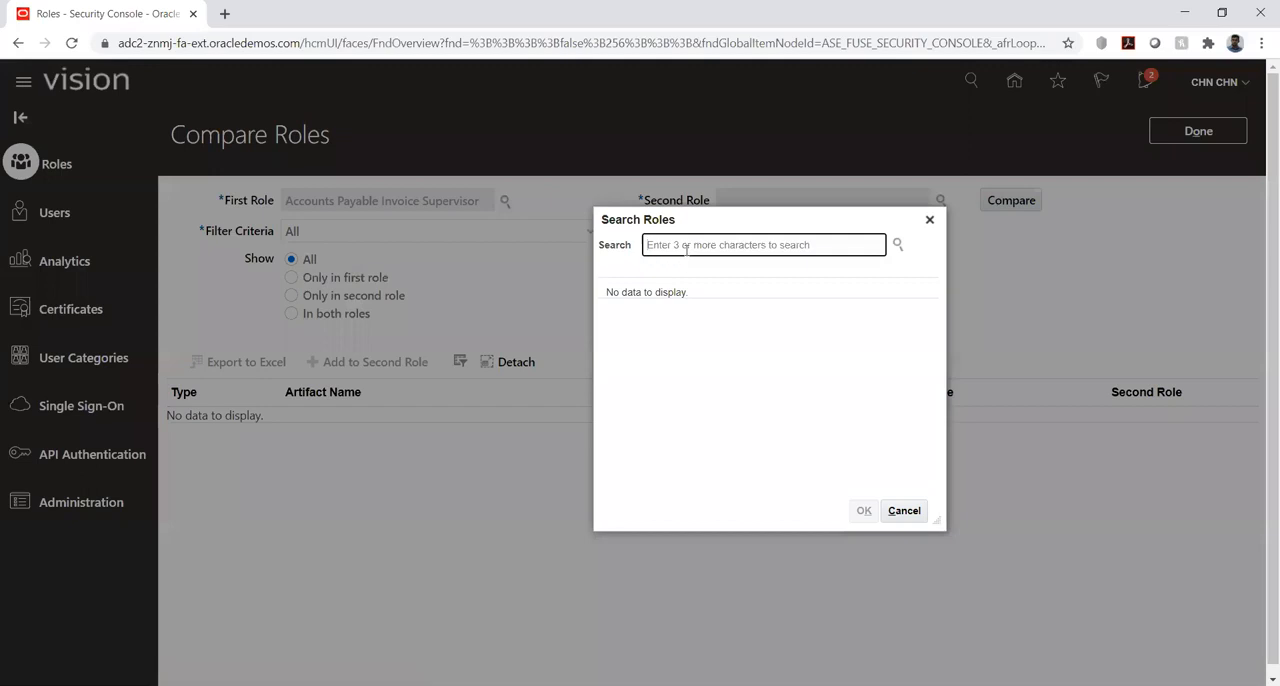
pyautogui.write('account')
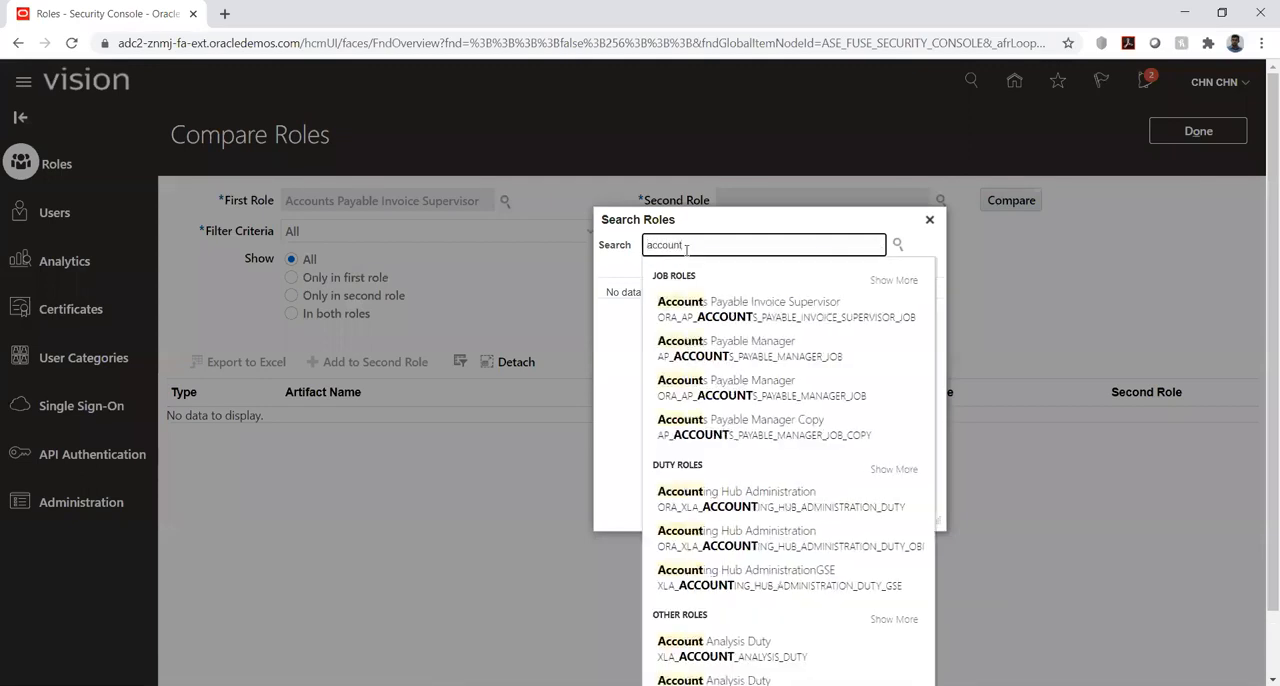
pyautogui.click(720, 347)
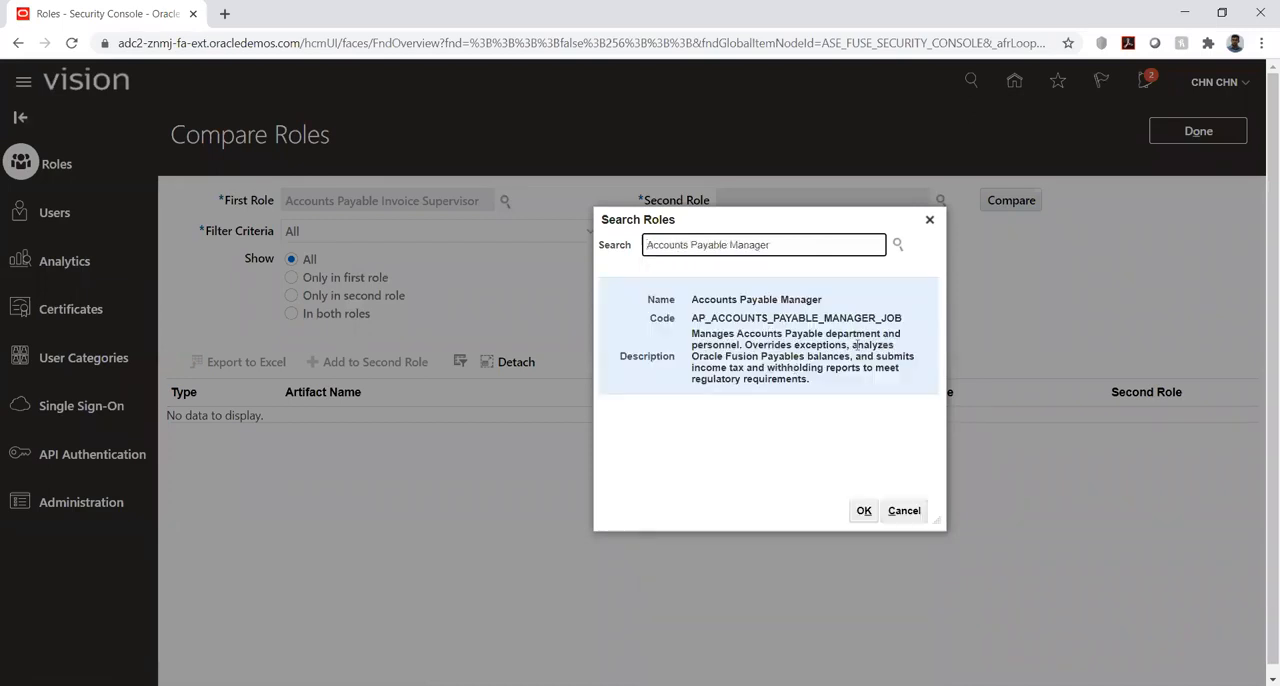
pyautogui.click(863, 511)
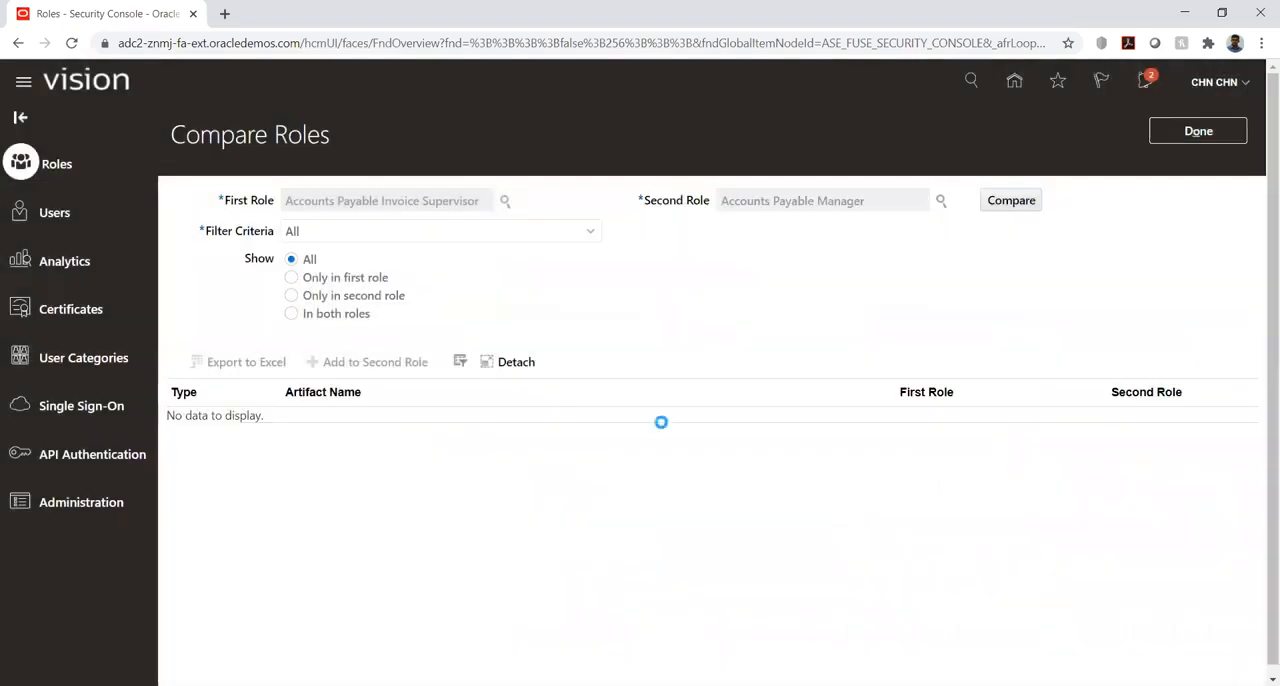
pyautogui.click(1008, 204)
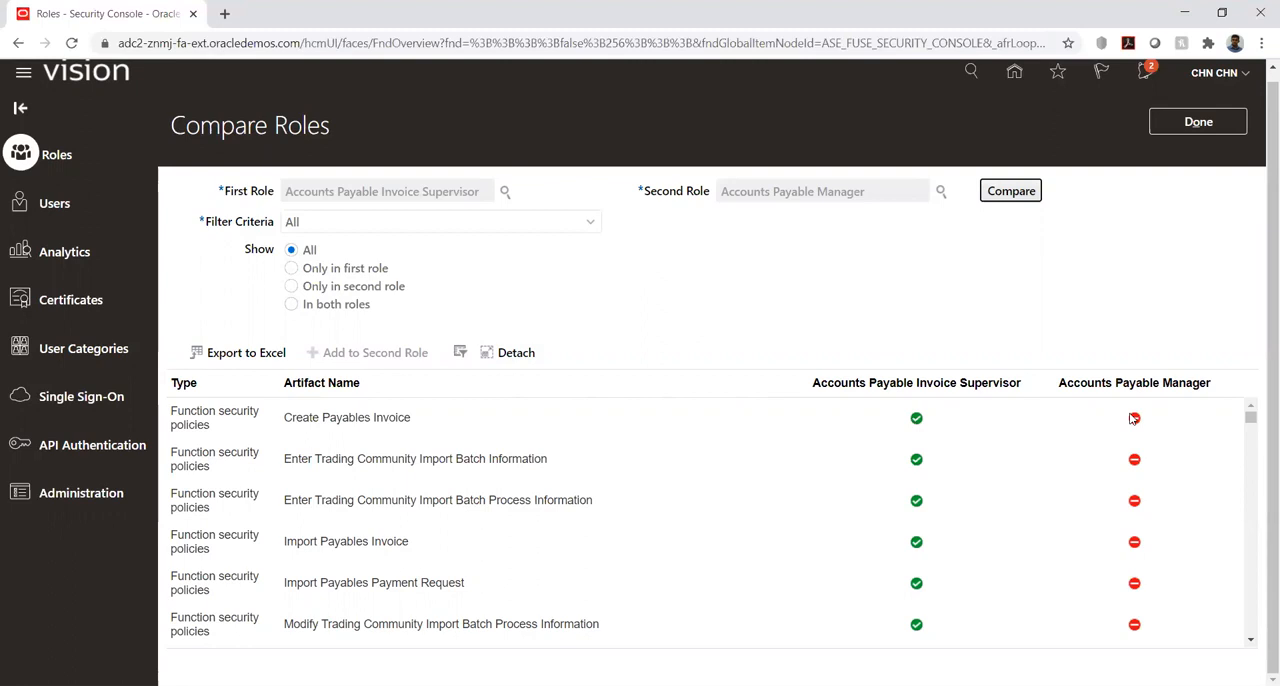
pyautogui.scroll(-1, 890, 475)
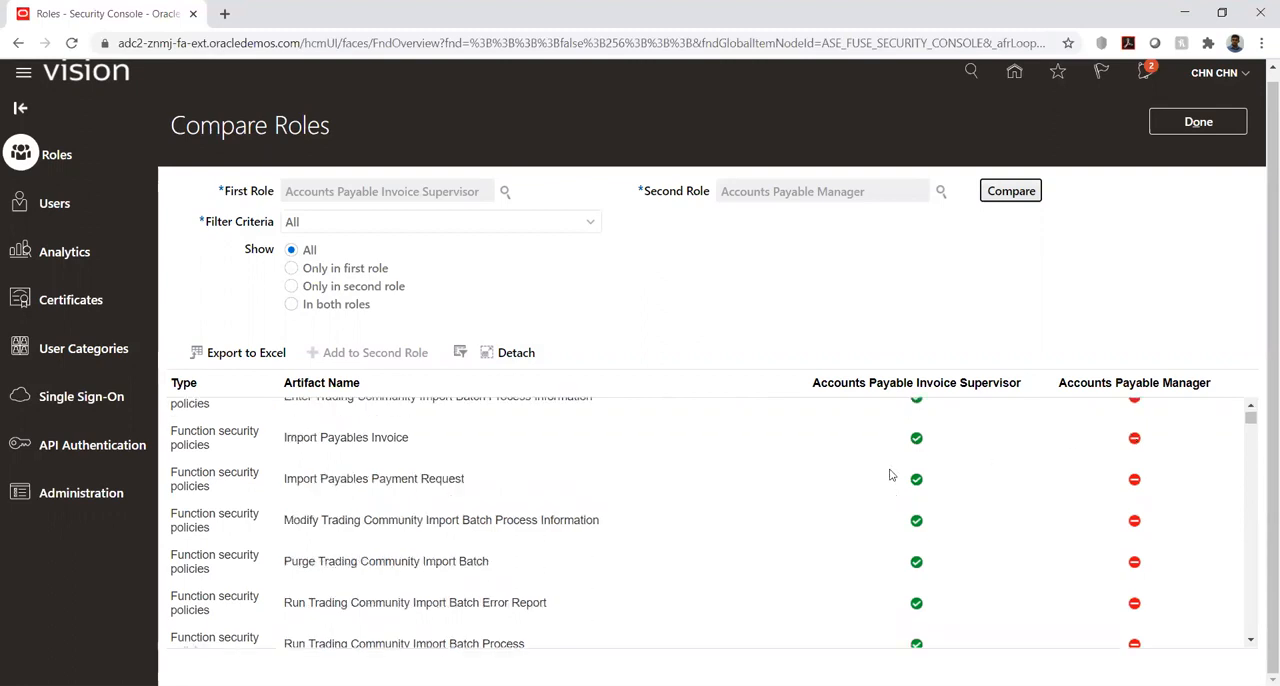
pyautogui.scroll(-3, 890, 475)
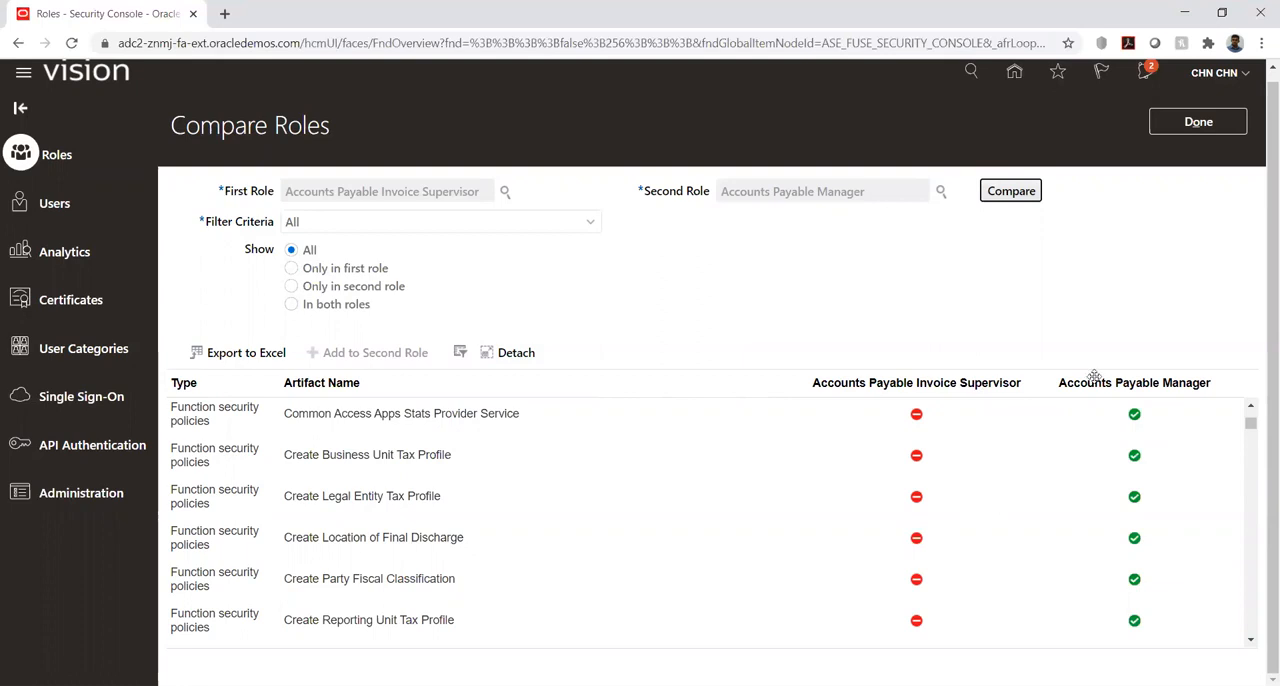
pyautogui.click(1195, 125)
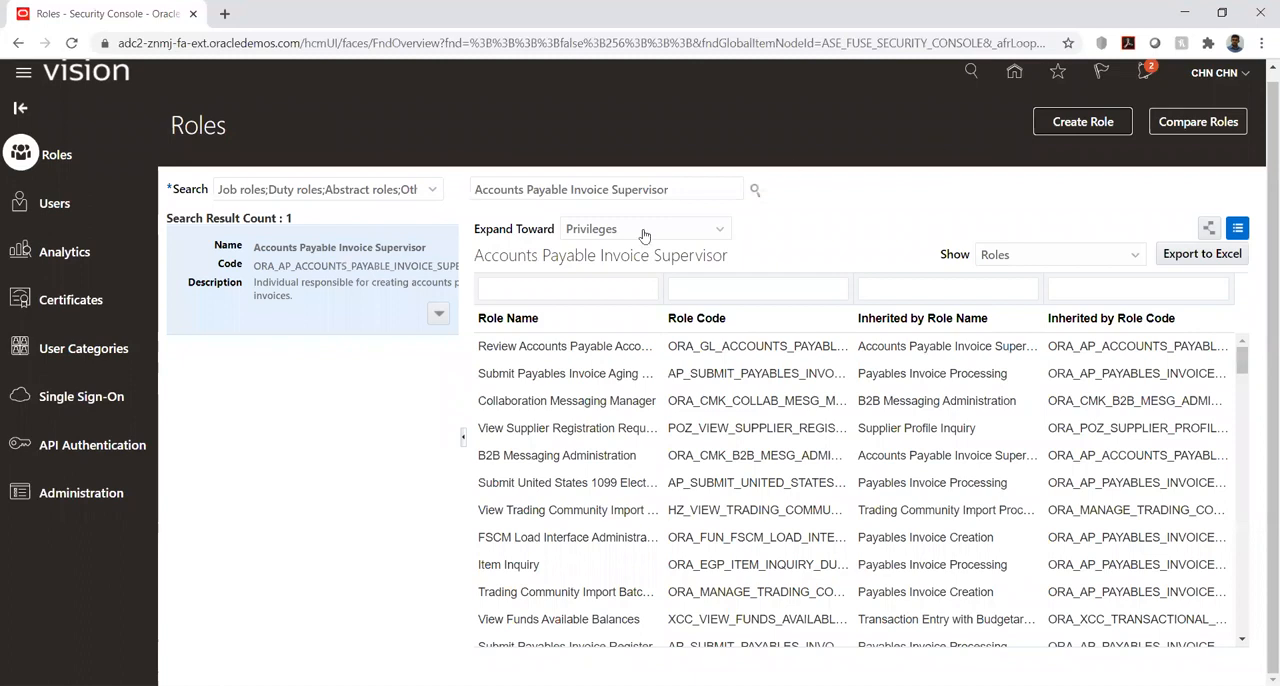
# - Simulate the navigator for the Accounts Payable Invoice Supervisor role, review which work areas are locked, and close the simulation
pyautogui.click(440, 314)
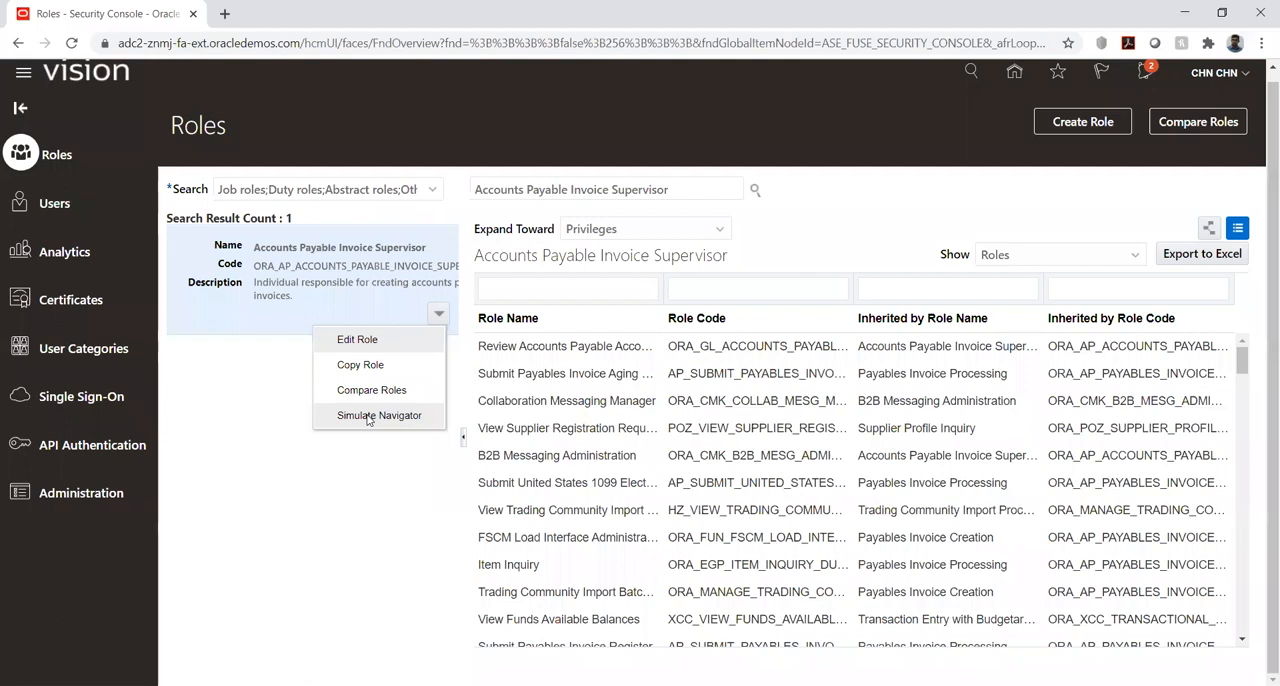
pyautogui.click(368, 417)
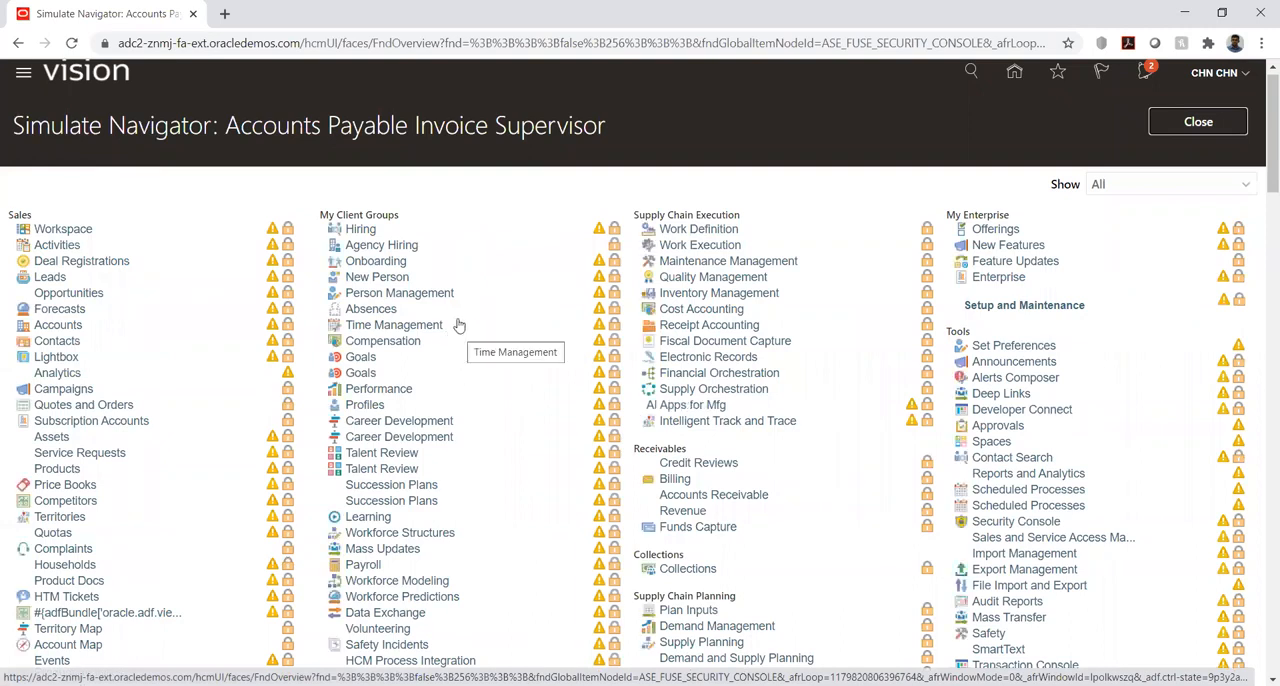
pyautogui.scroll(-2, 457, 316)
pyautogui.scroll(-3, 457, 316)
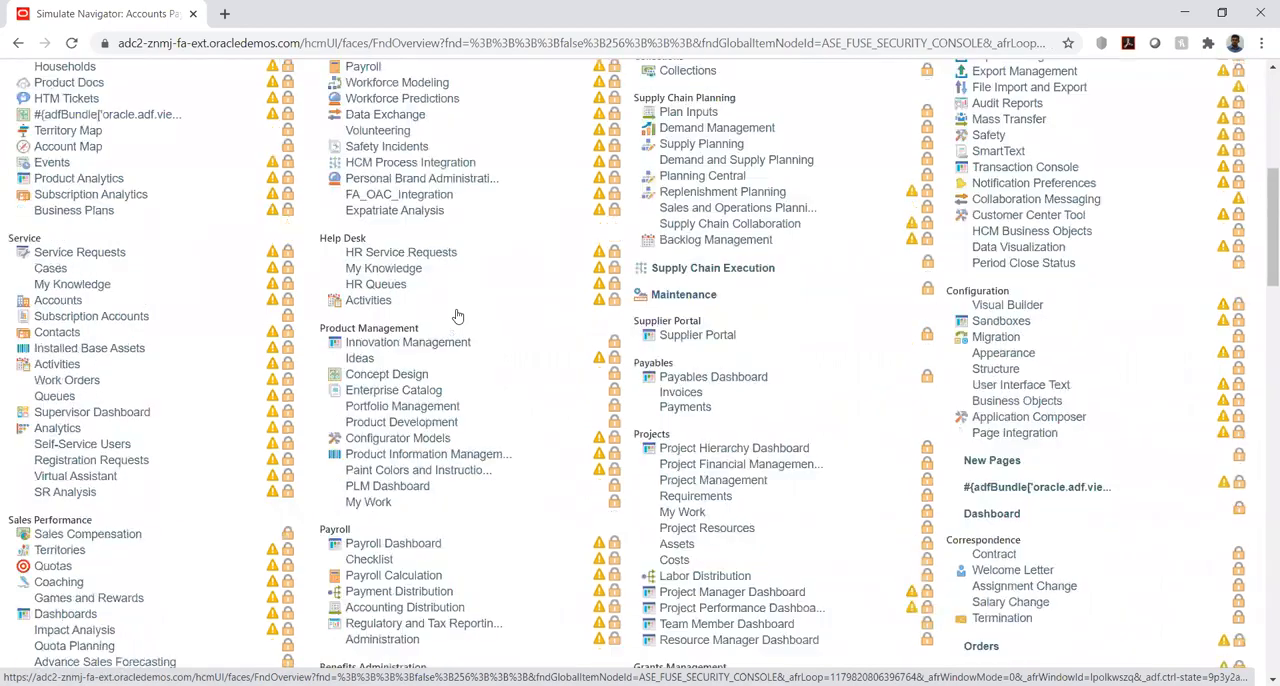
pyautogui.scroll(-6, 457, 316)
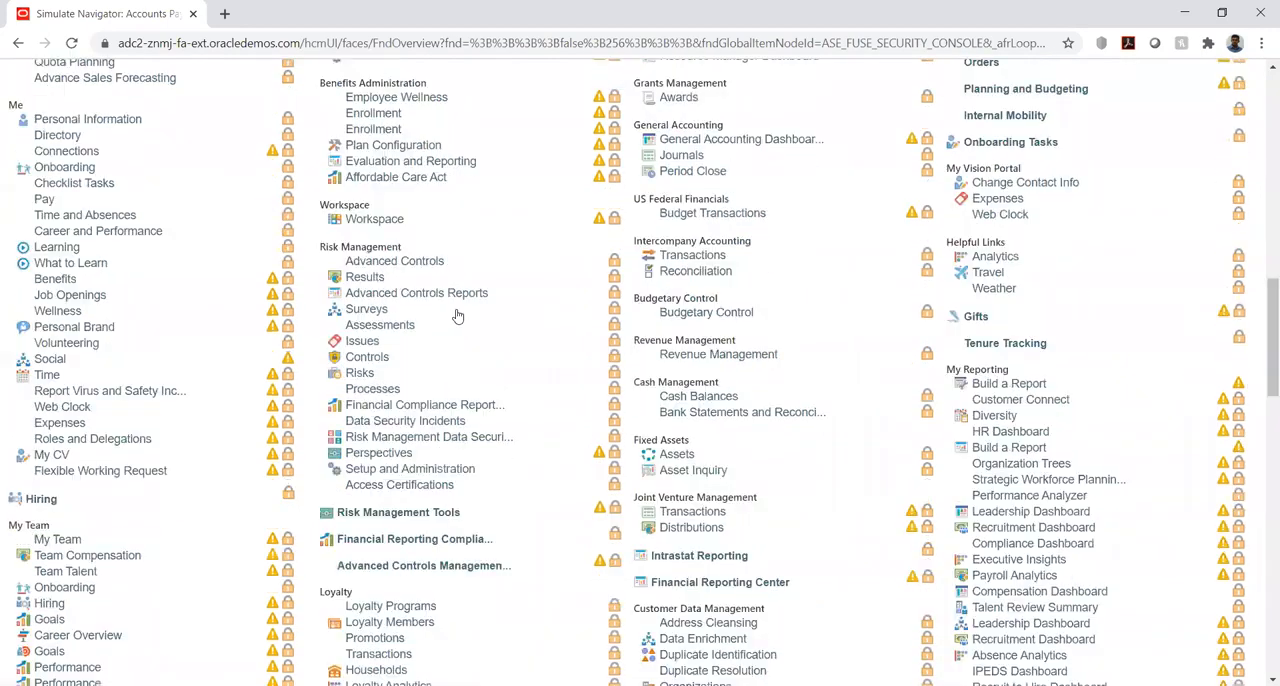
pyautogui.scroll(15, 457, 316)
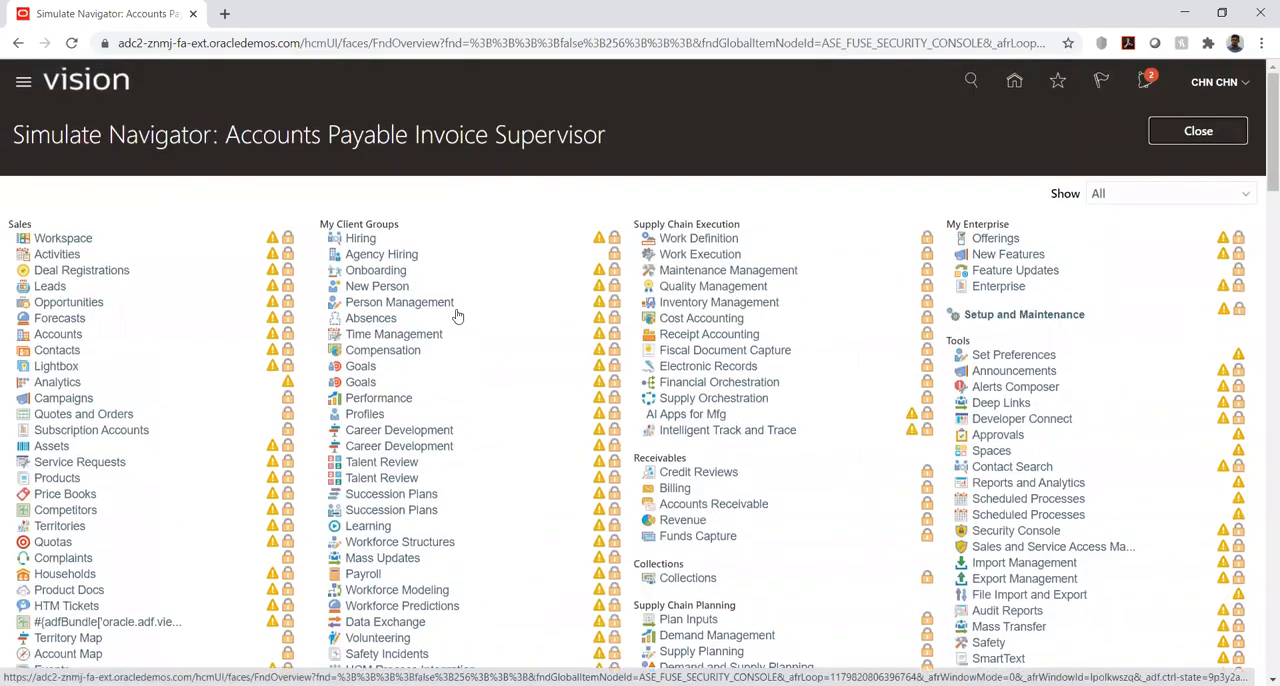
pyautogui.click(1181, 136)
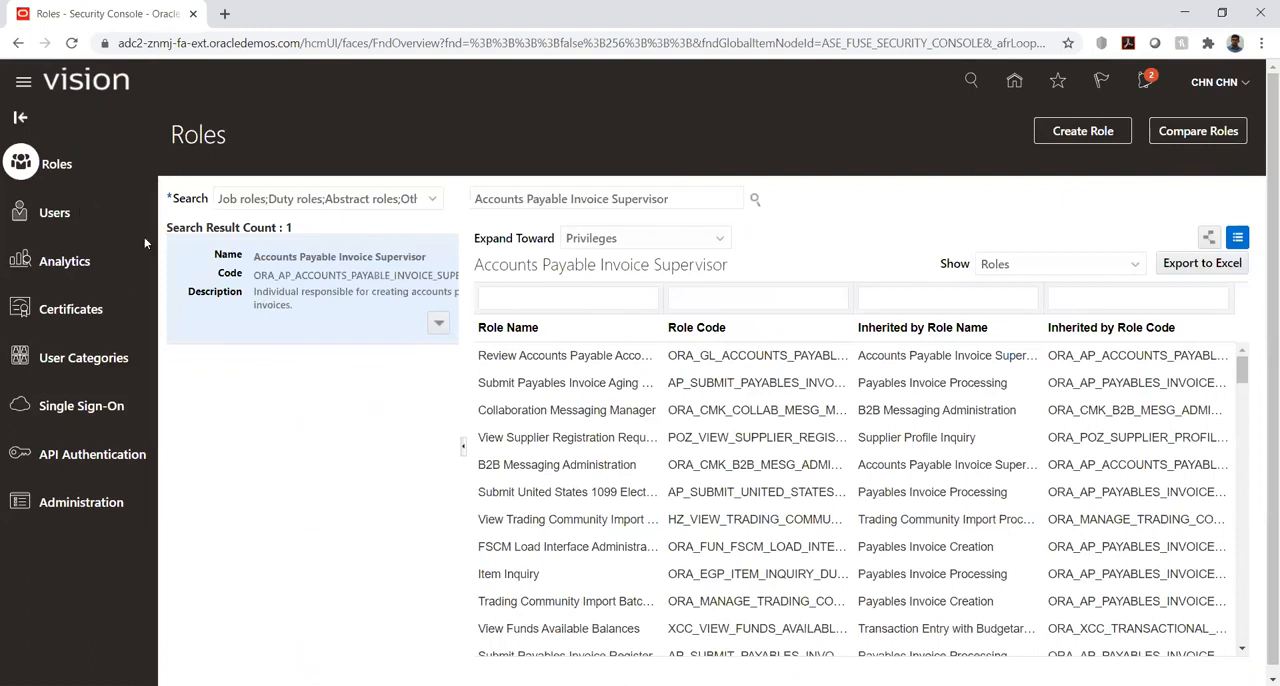
# - View which role, privilege and user types the role search can include, and leave the selection unchanged
pyautogui.click(433, 200)
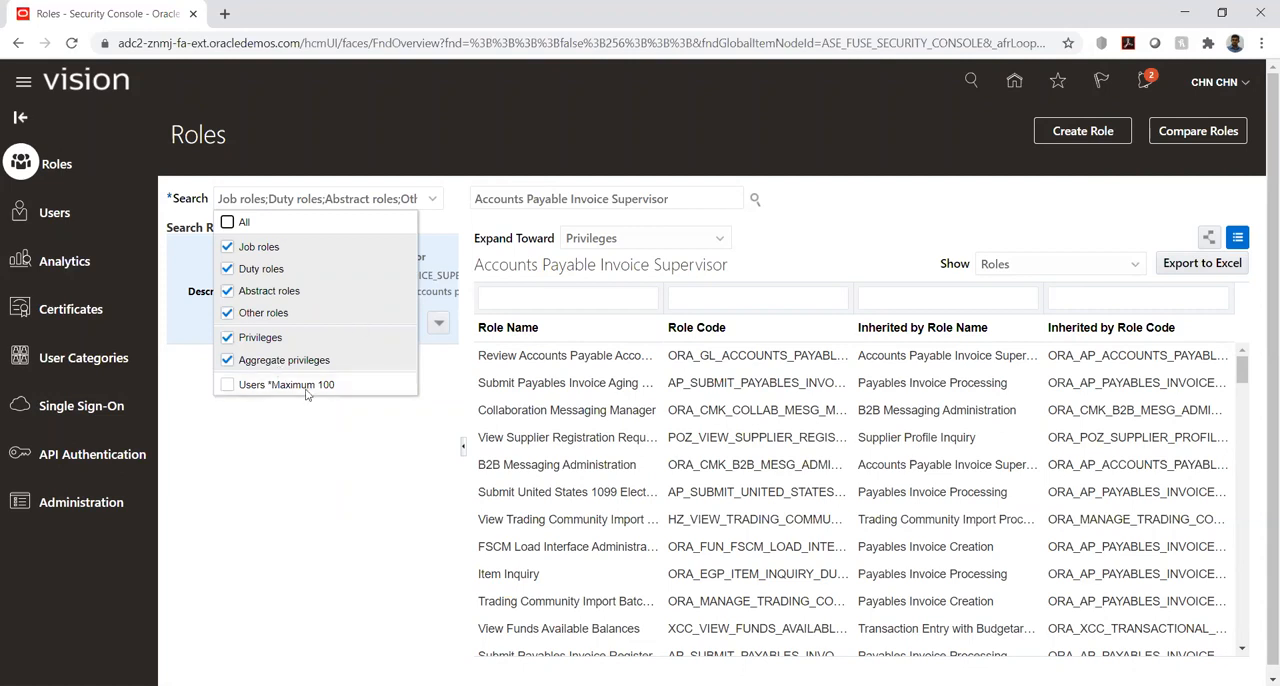
pyautogui.click(330, 492)
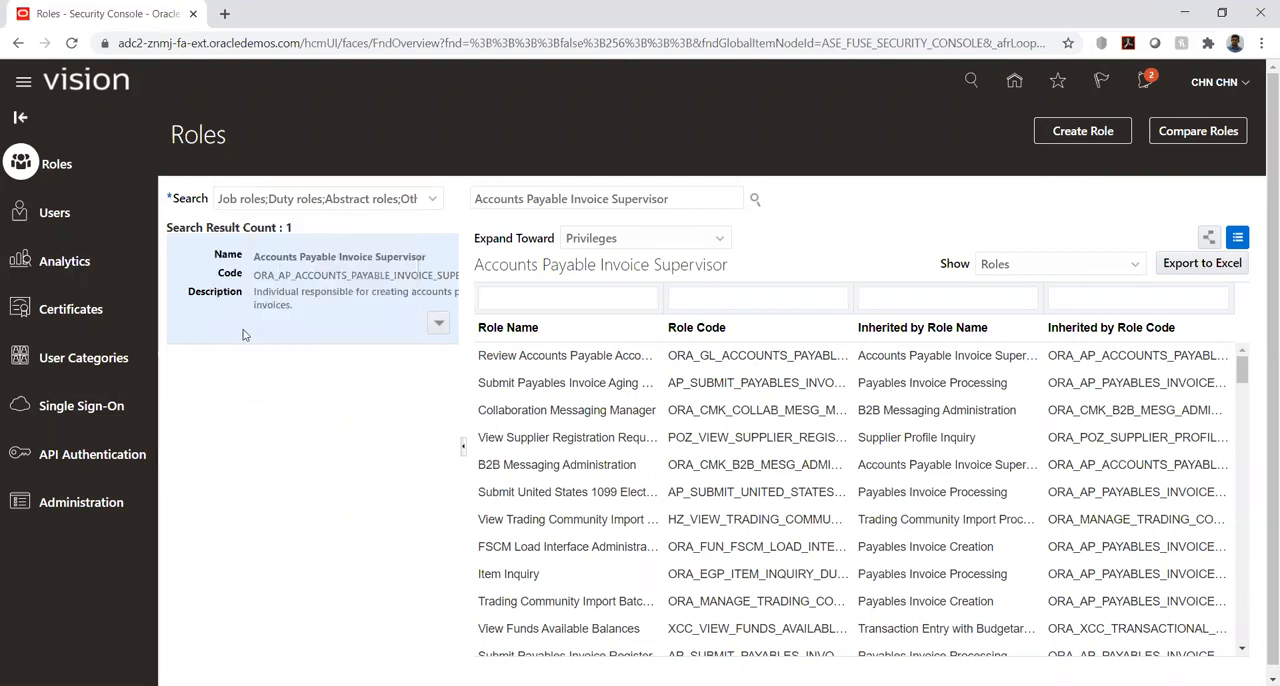
# - Start a new user account in the Users area and enter the person's last name and e-mail address
pyautogui.click(55, 218)
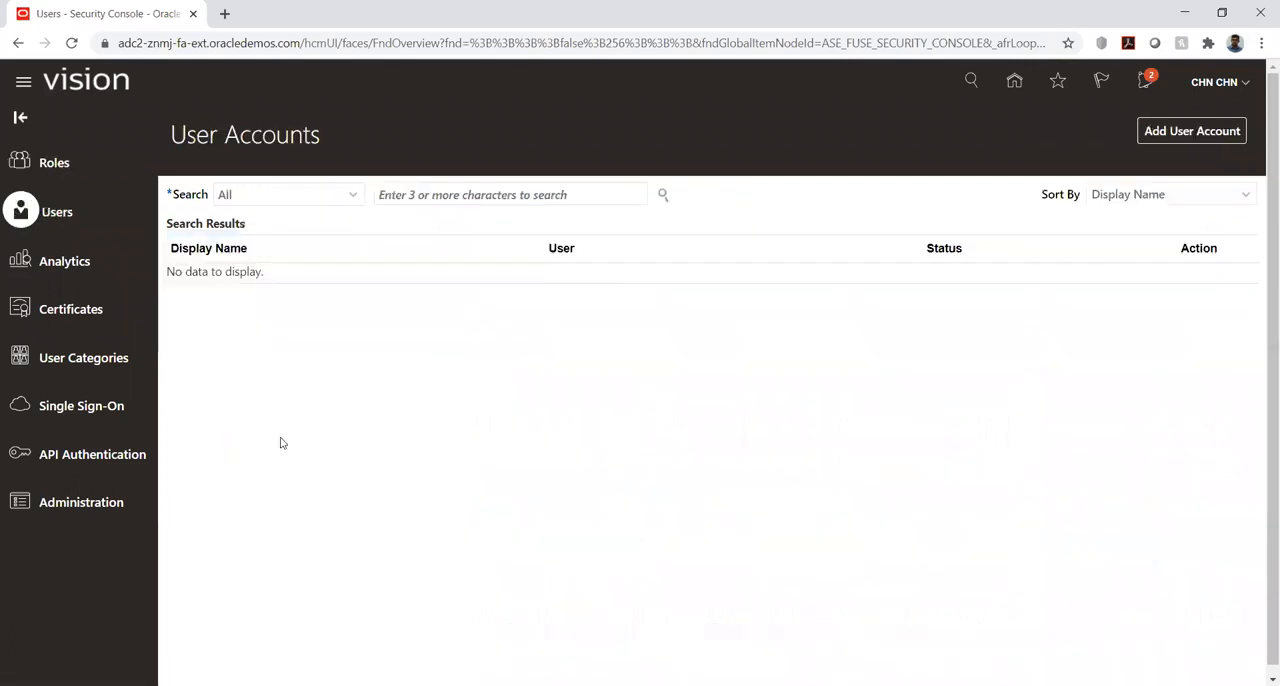
pyautogui.click(1170, 134)
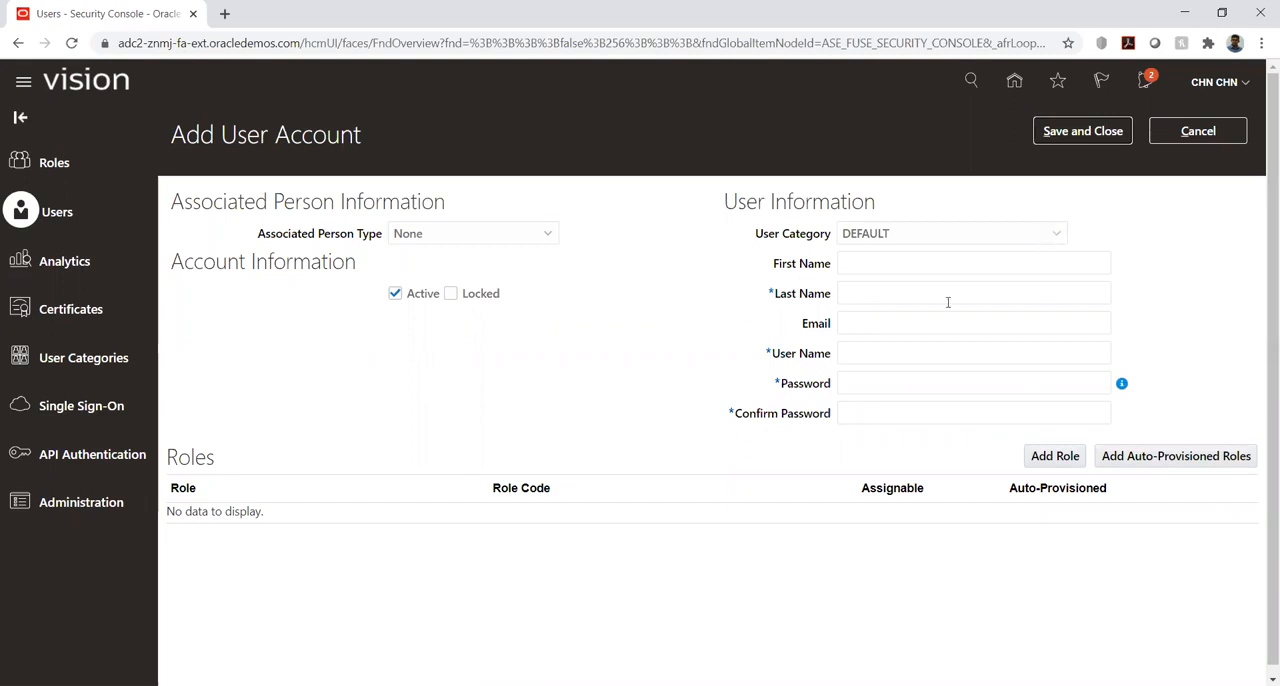
pyautogui.click(912, 288)
pyautogui.write('Arun')
pyautogui.press('Tab')
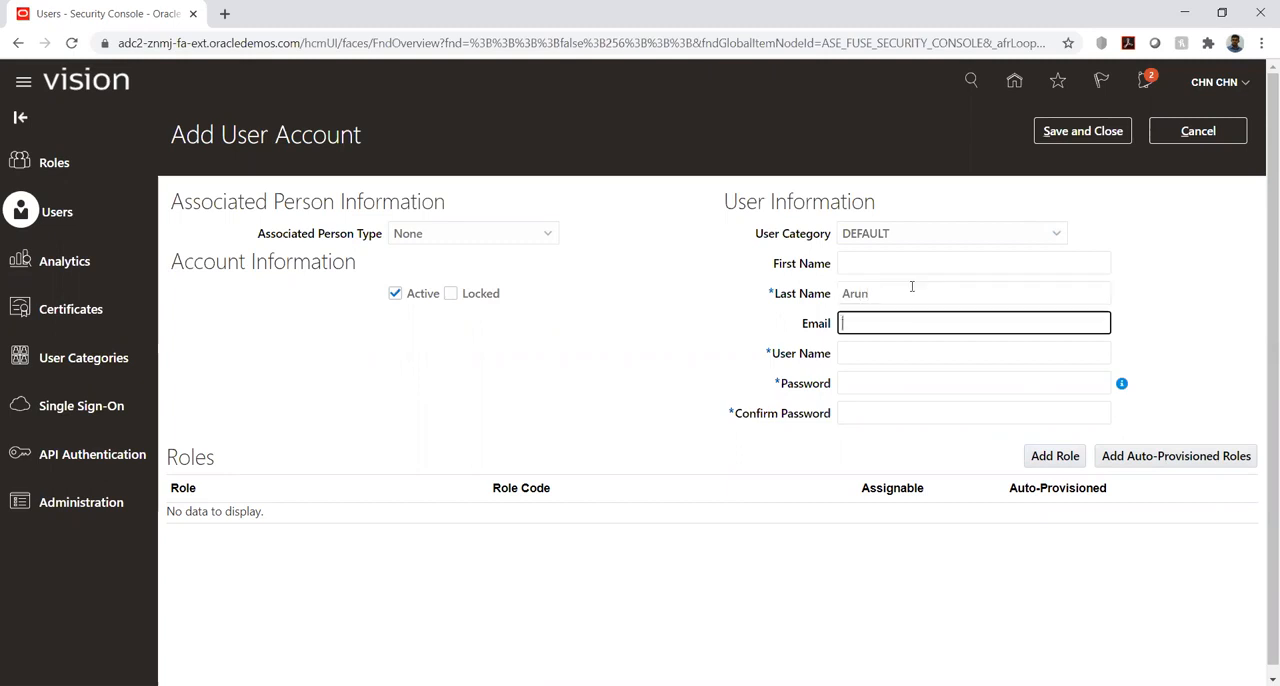
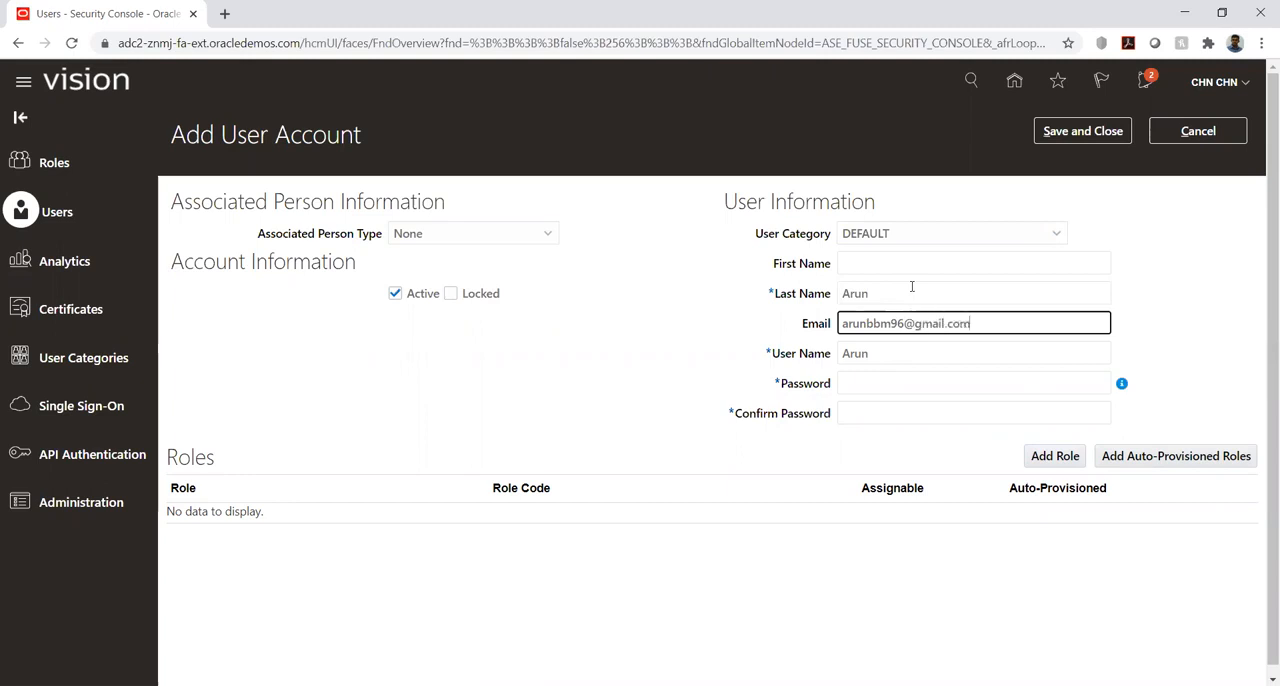
pyautogui.press('Tab')
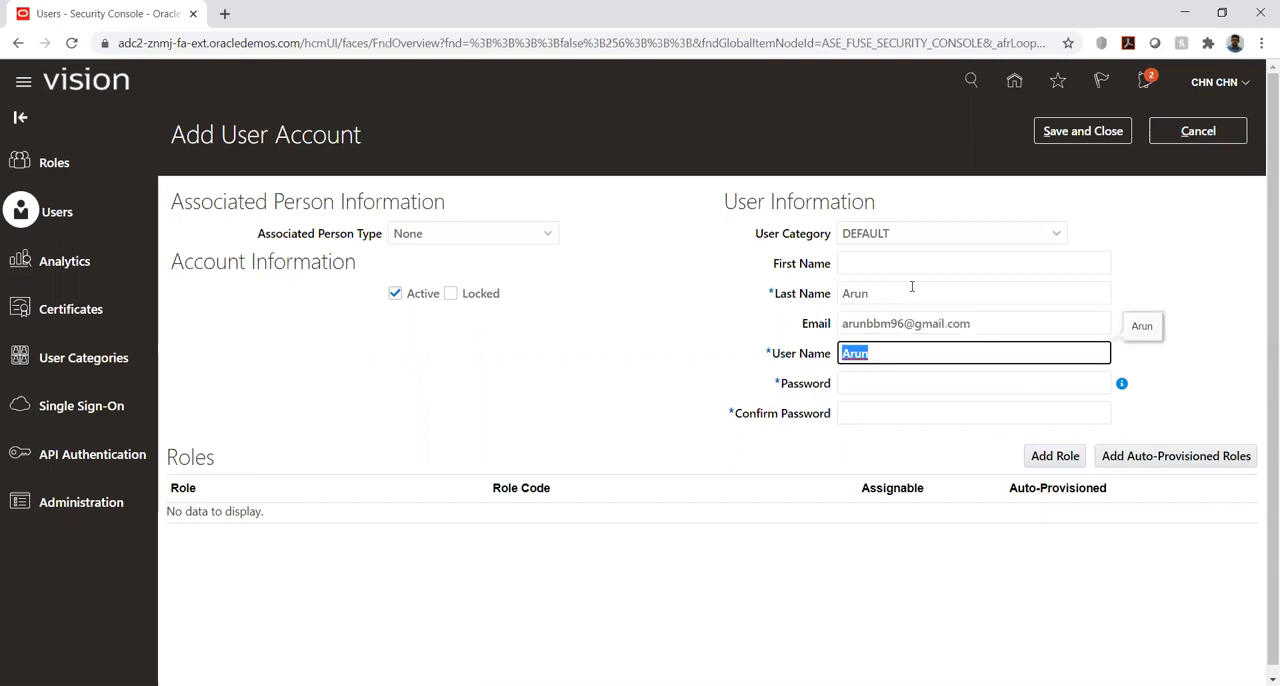
# - Enter the new account's password and repeat it in the confirmation field
pyautogui.click(881, 376)
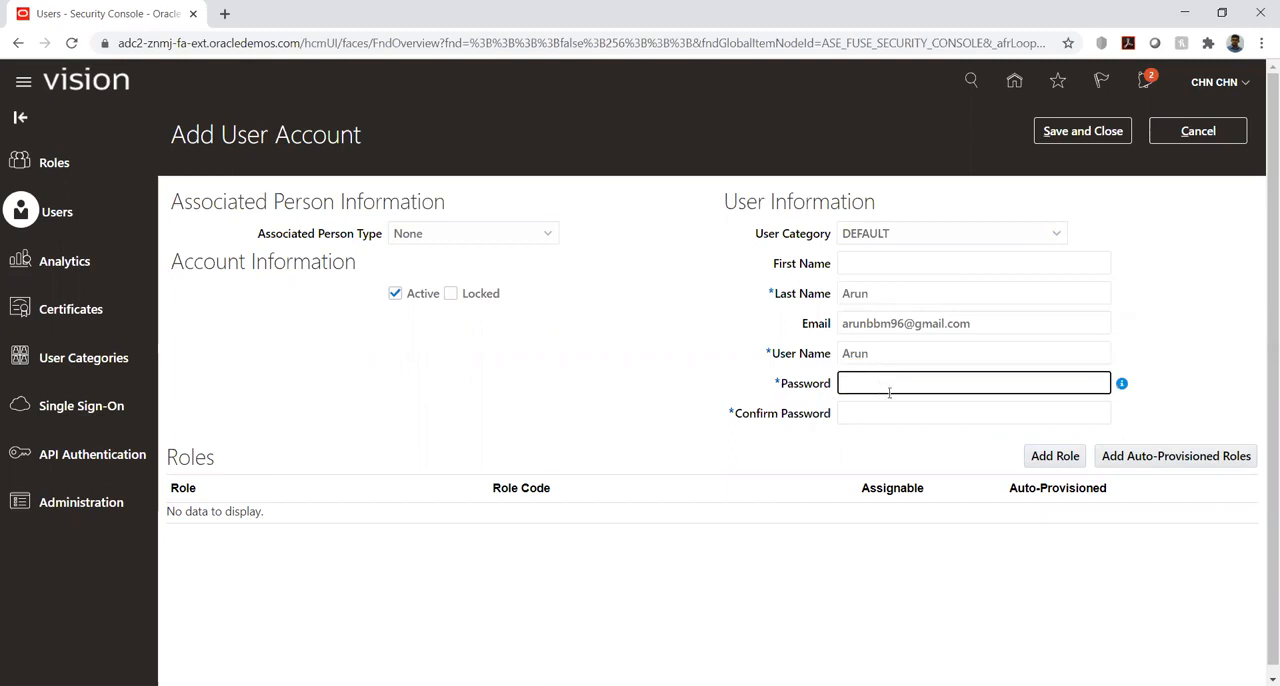
pyautogui.write('••••••••••')
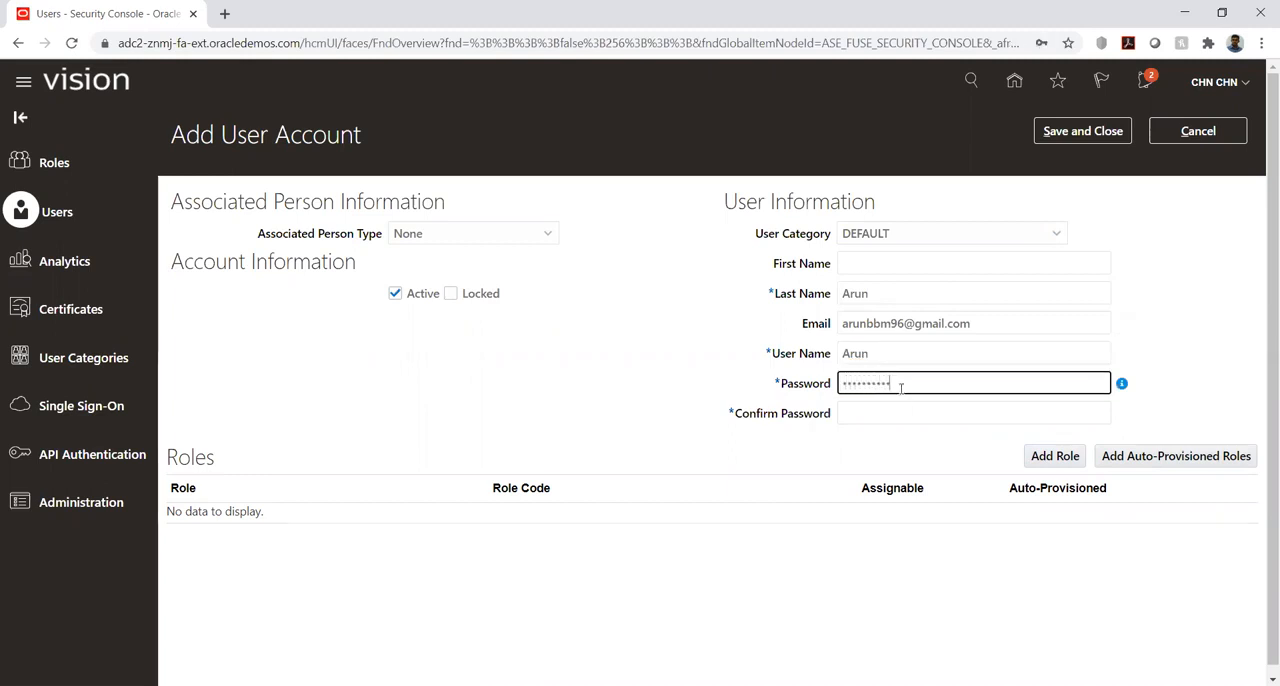
pyautogui.press('Tab')
pyautogui.write('•••••••')
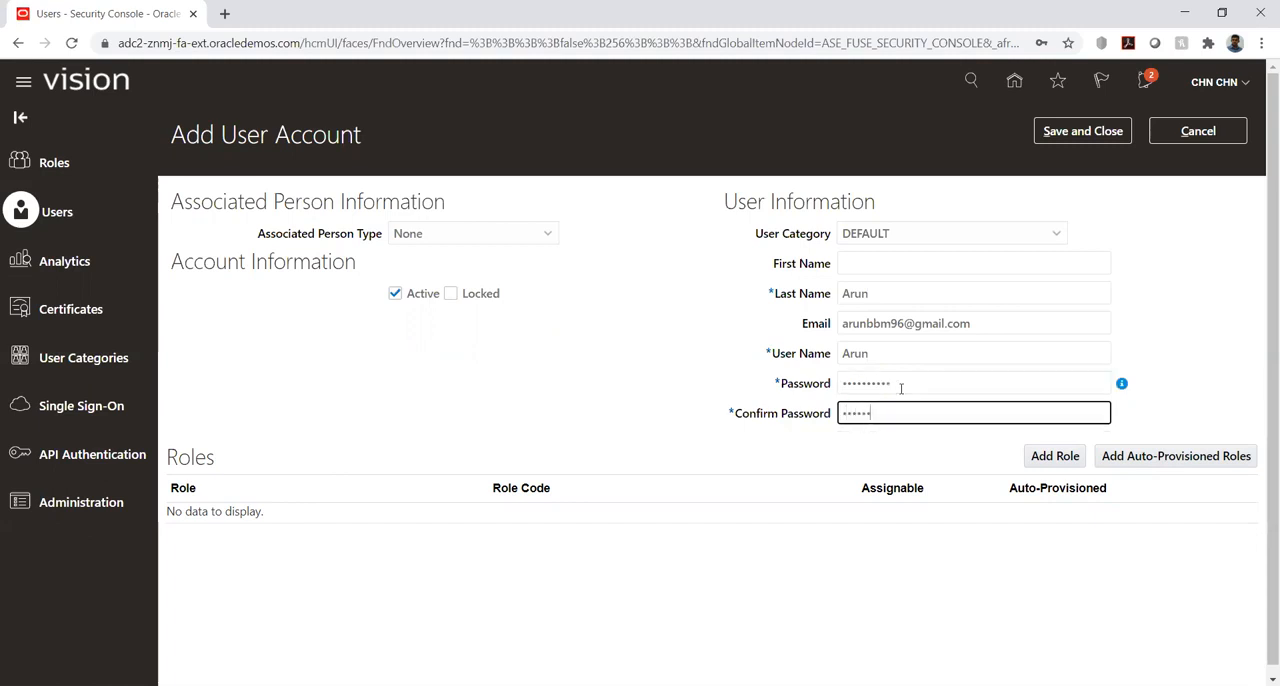
pyautogui.write('•••')
# - Add the Application Implementation Consultant role (ASM_APPLICATION_IMPLEMENTATION_CONSULTANT_JOB) to the new user account
pyautogui.click(1050, 458)
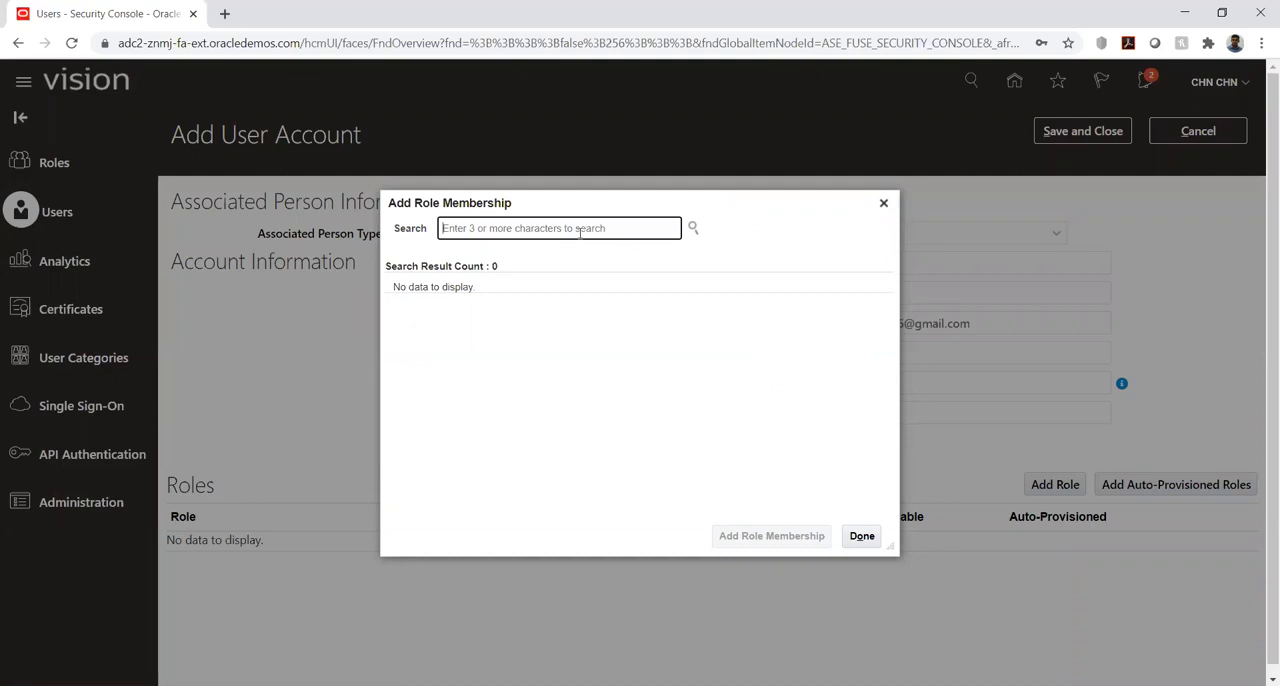
pyautogui.write('applic')
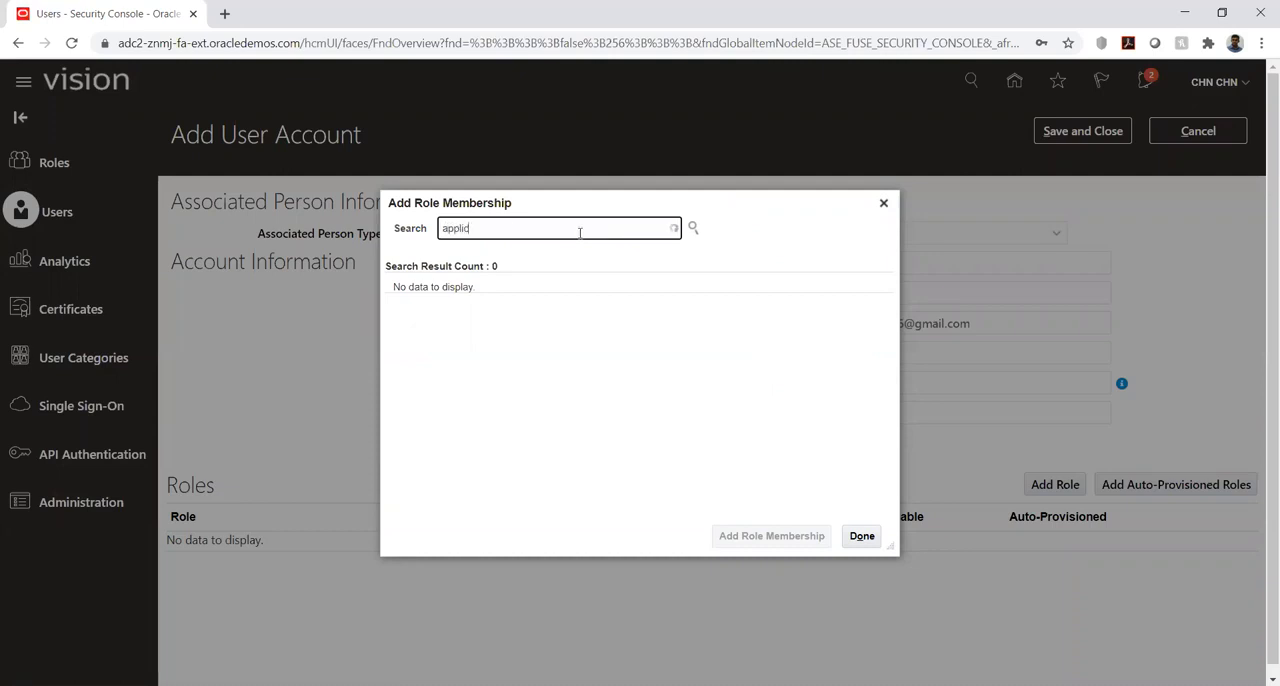
pyautogui.write('ation')
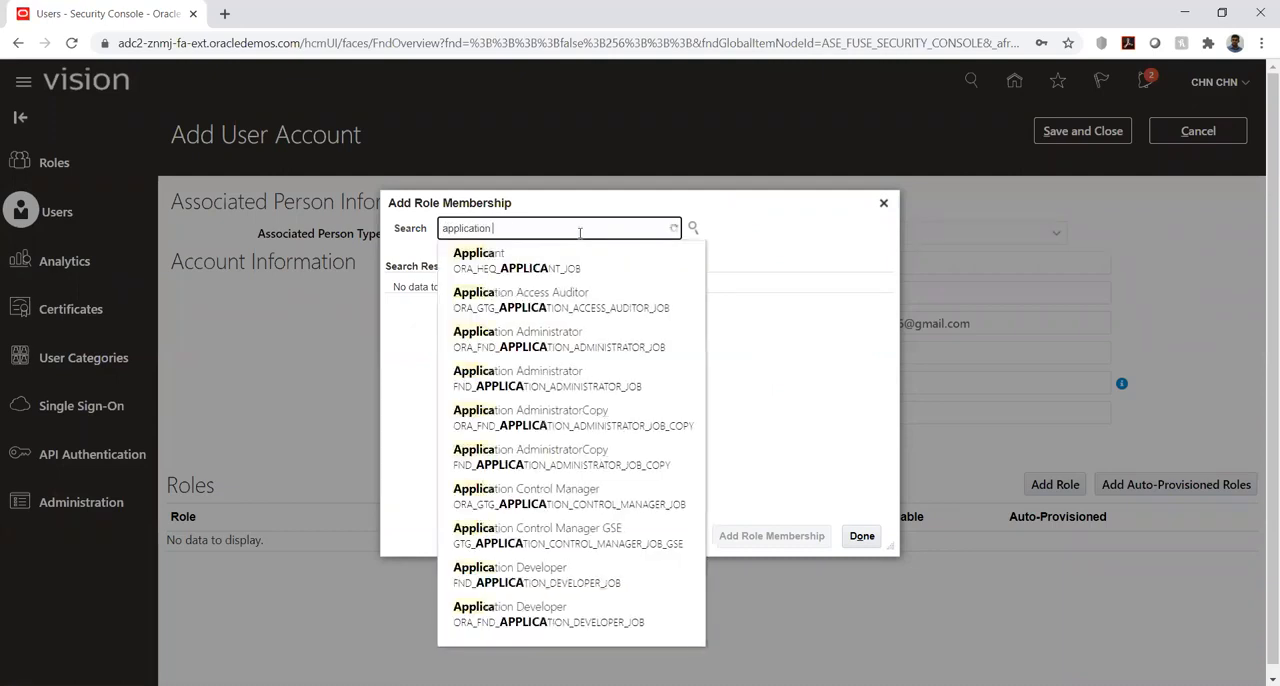
pyautogui.write(' impl')
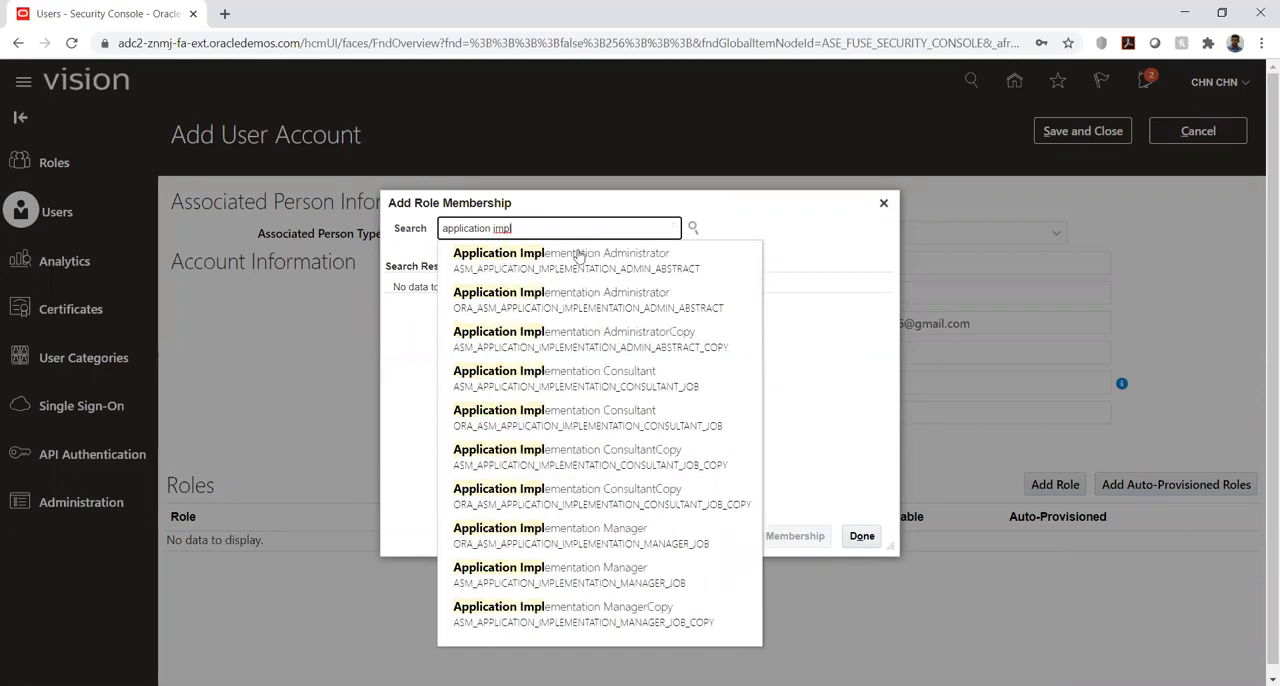
pyautogui.click(560, 377)
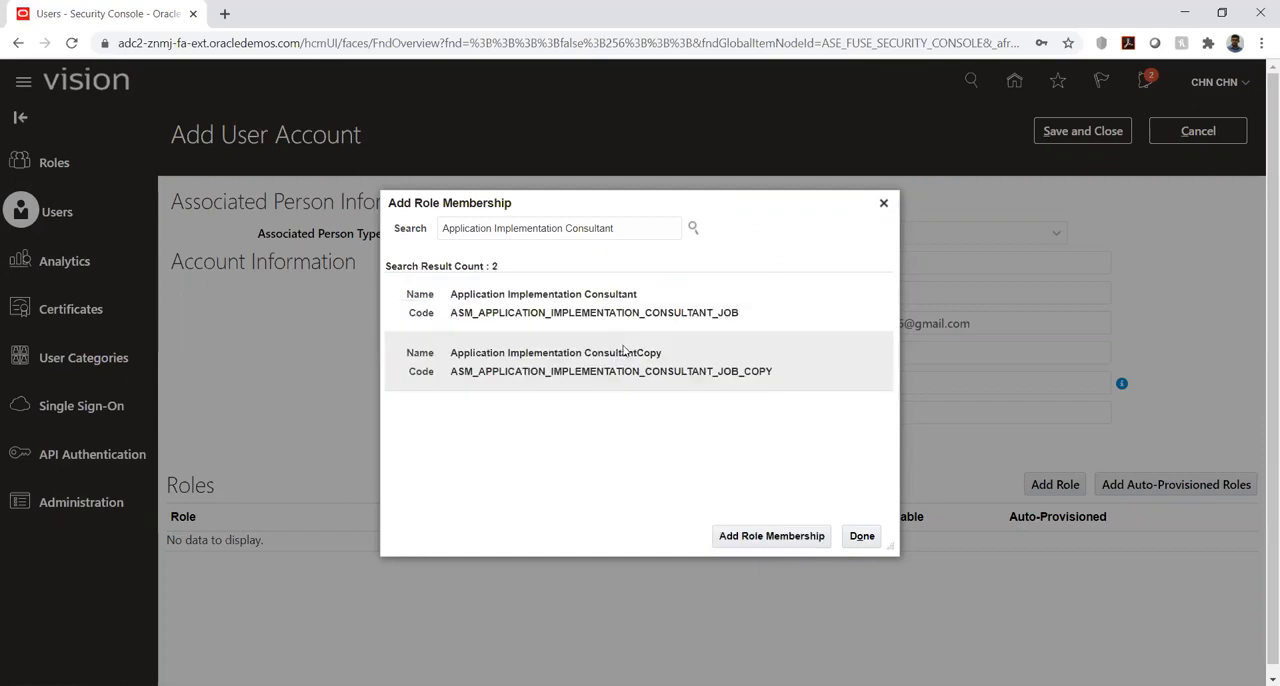
pyautogui.click(566, 309)
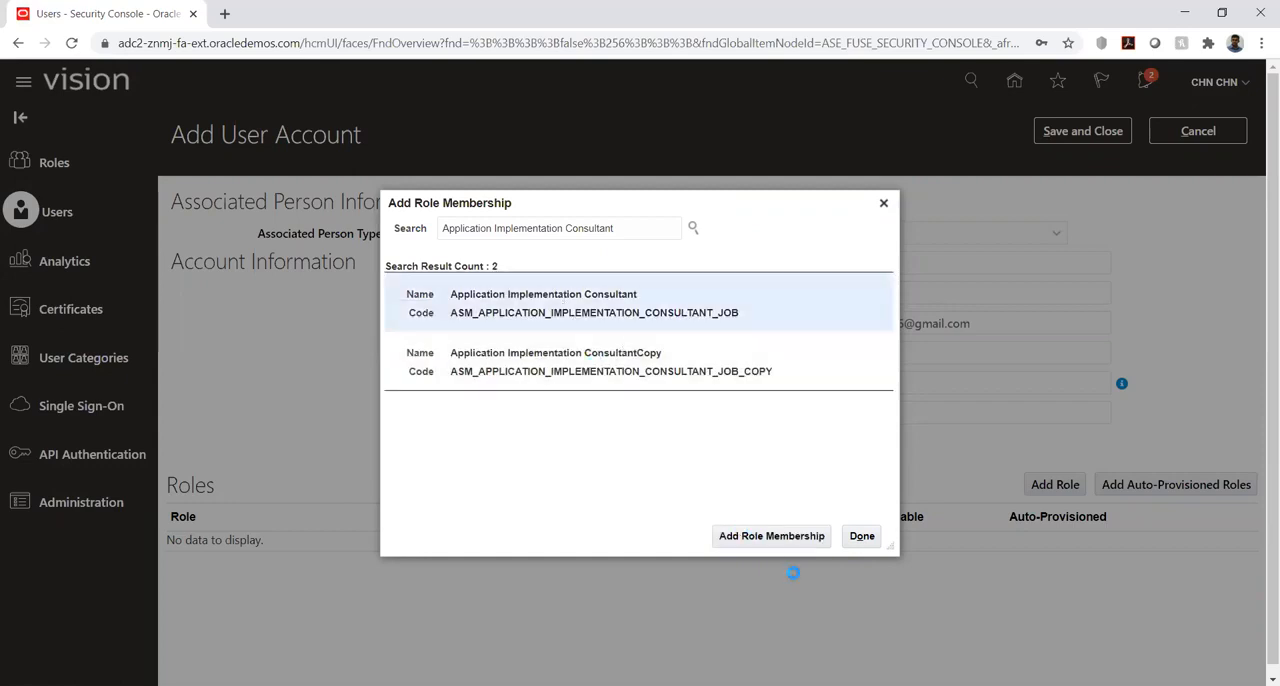
pyautogui.click(776, 538)
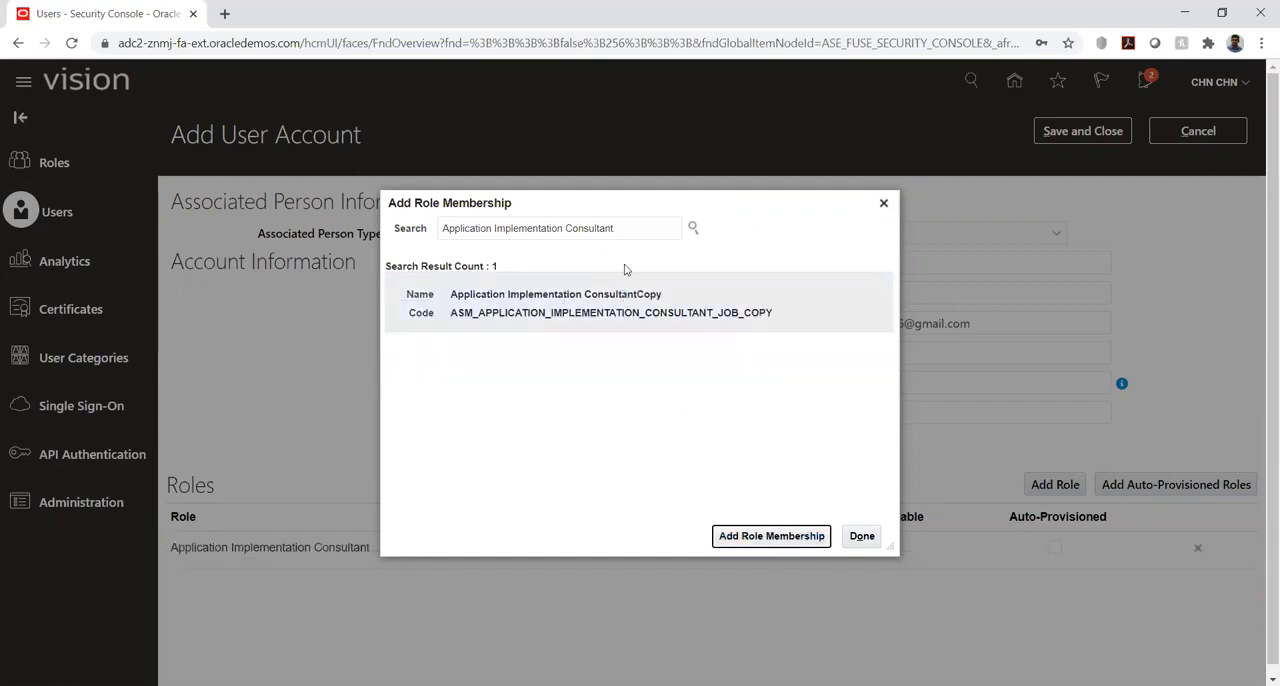
# - Add the IT Security Manager role (FND_IT_SECURITY_MANAGER_JOB) to the new user account and finish adding roles
pyautogui.tripleClick(626, 227)
pyautogui.write('it se')
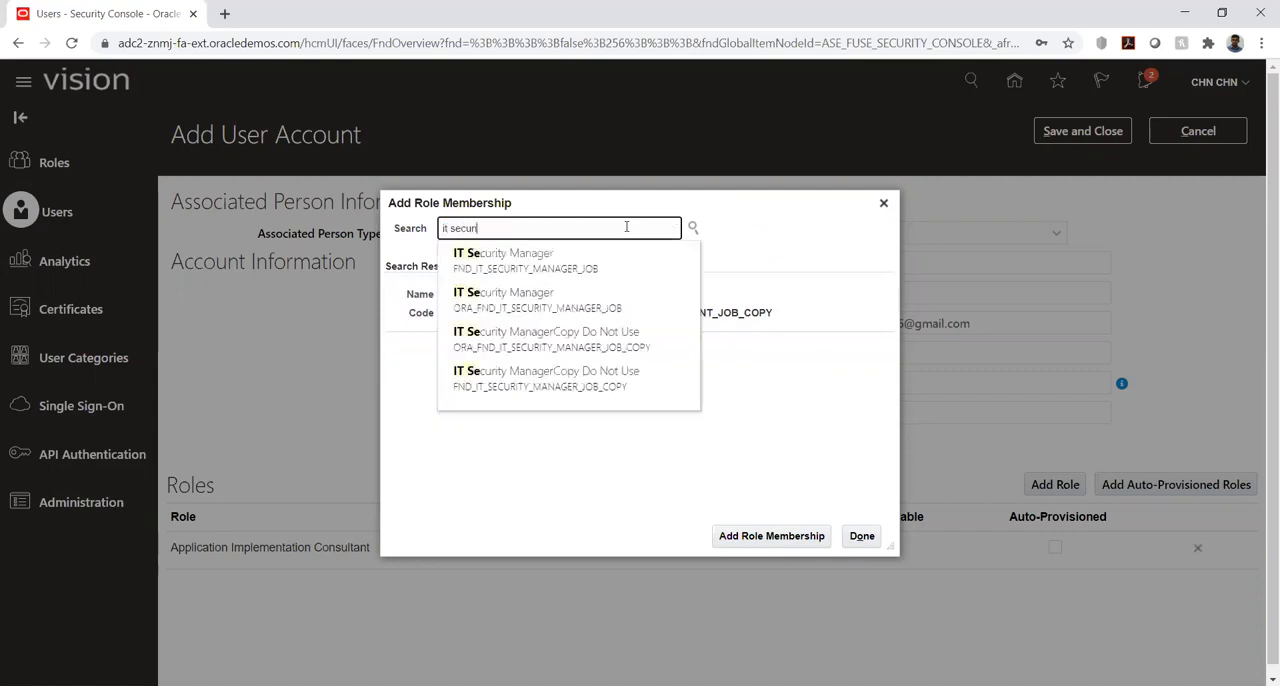
pyautogui.write('curi')
pyautogui.click(561, 263)
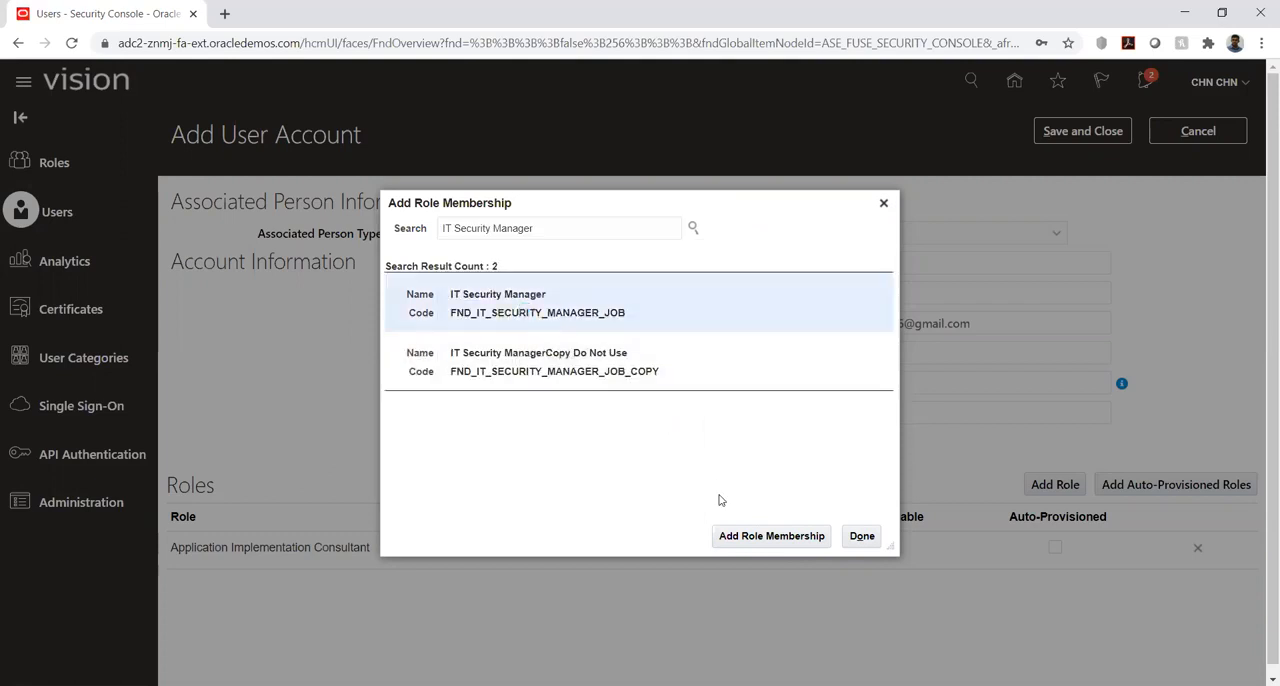
pyautogui.click(726, 537)
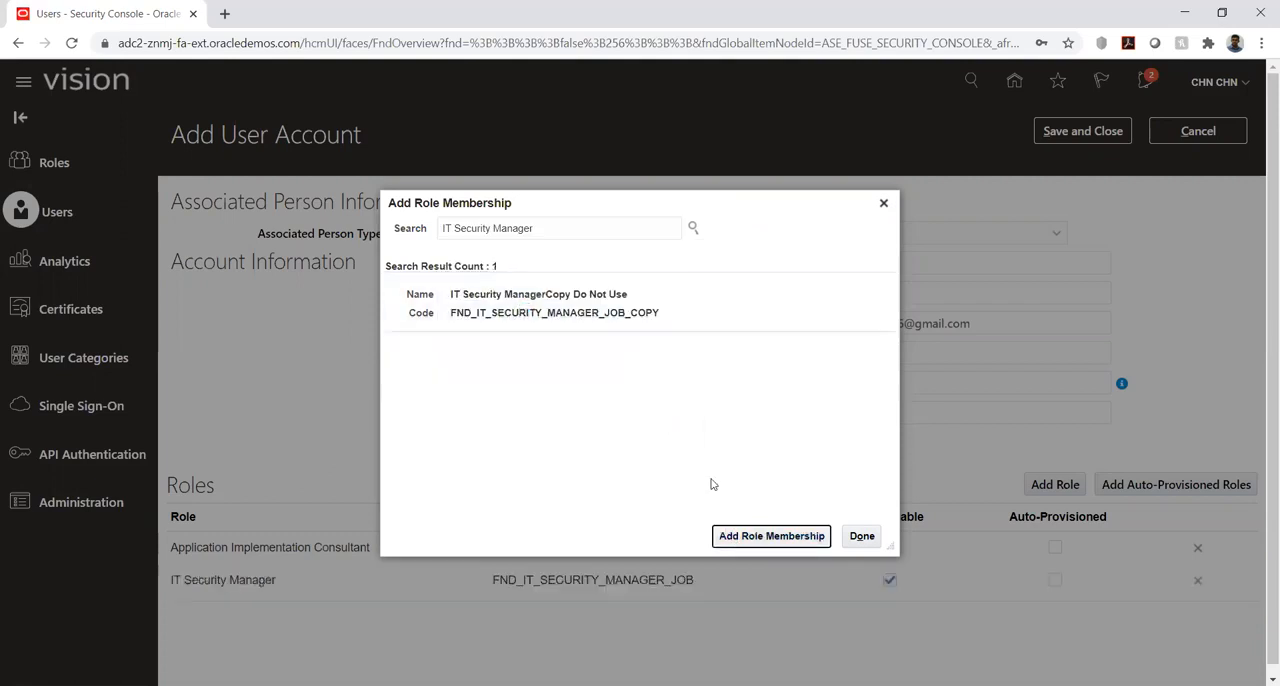
pyautogui.click(860, 536)
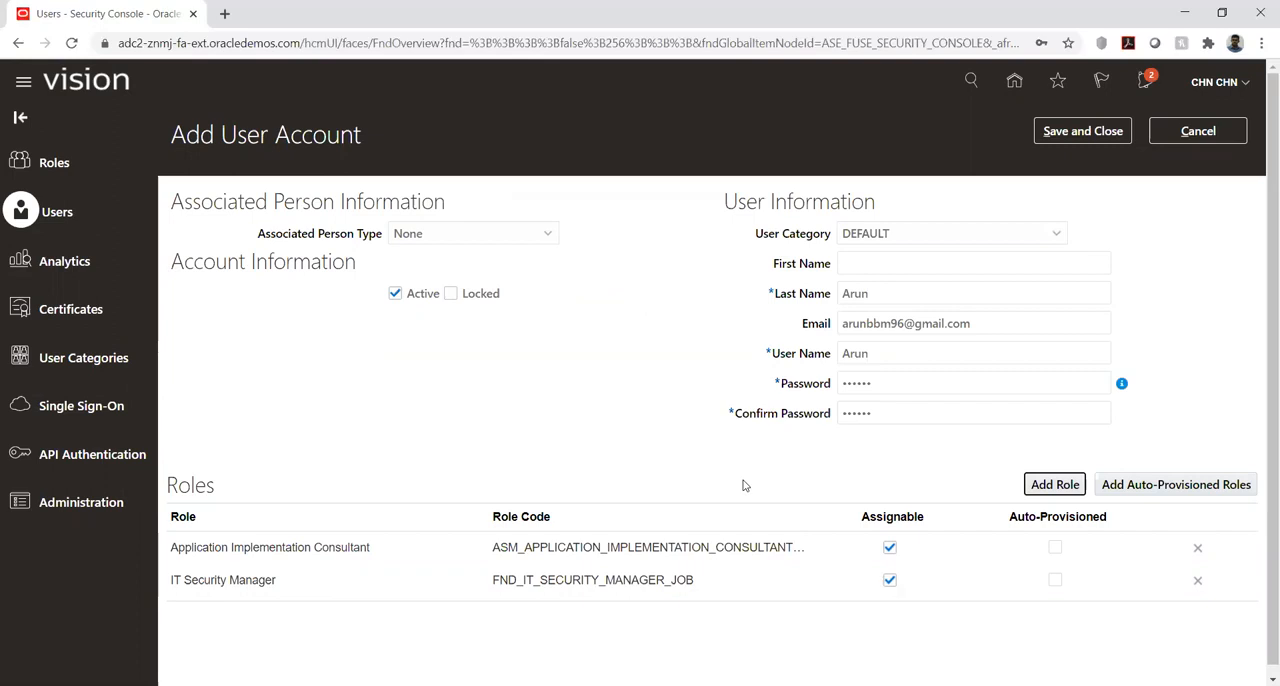
# - Search the available roles for "application im", review the matching role names and codes, and close the search without adding a role
pyautogui.click(1050, 487)
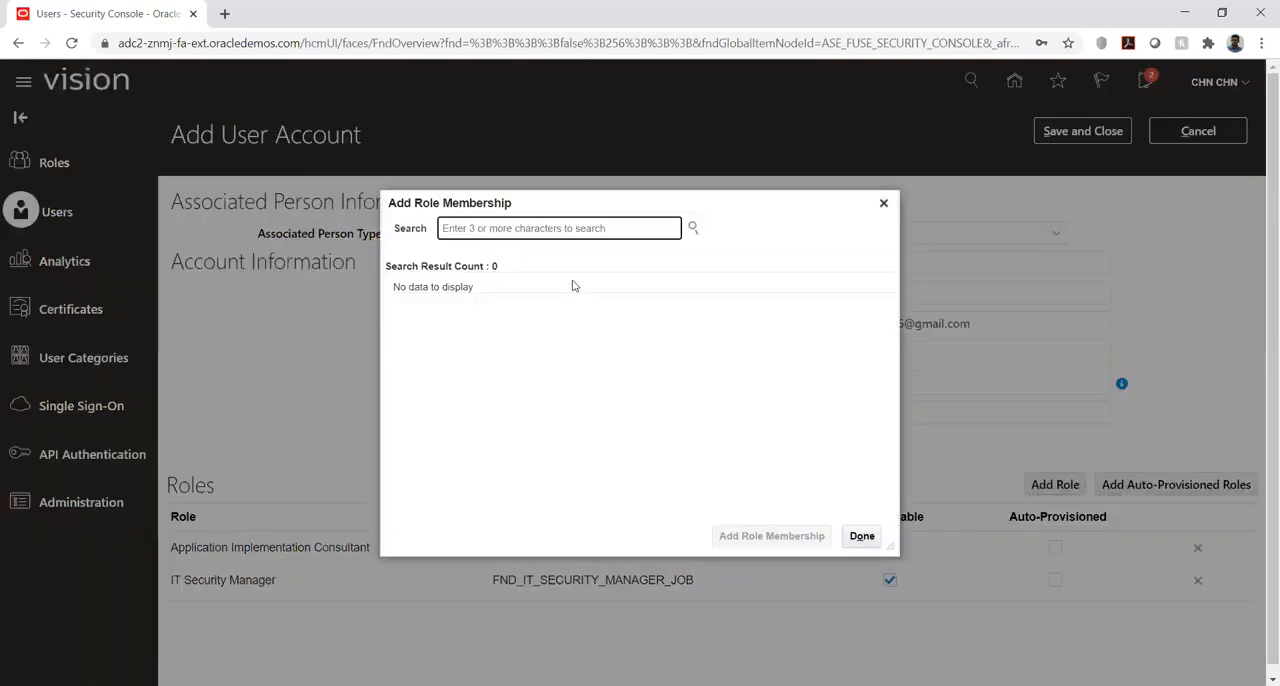
pyautogui.write('applica')
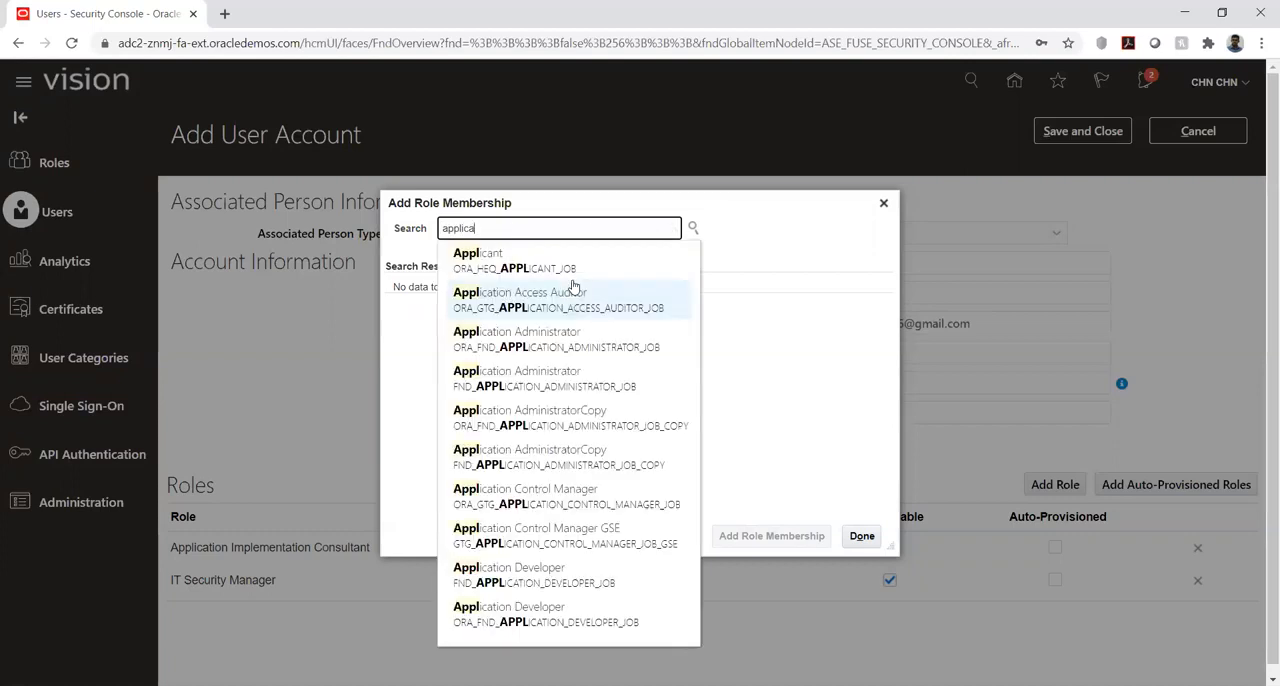
pyautogui.write('tion ')
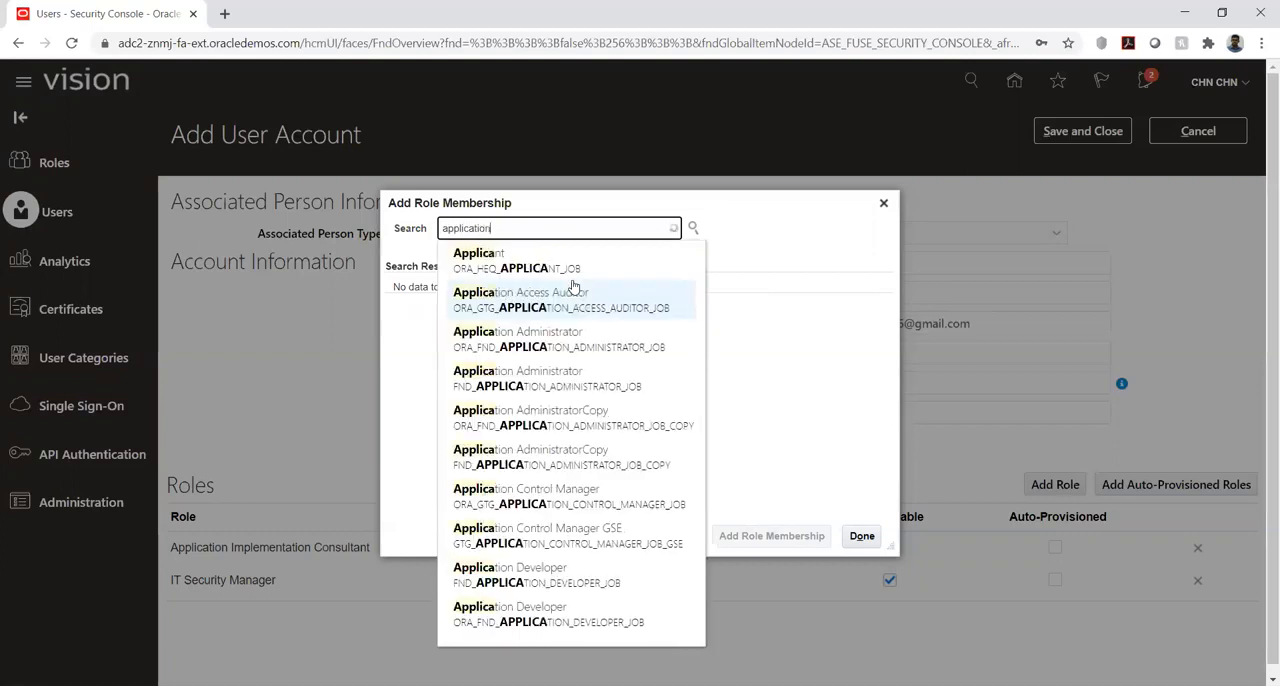
pyautogui.write('im')
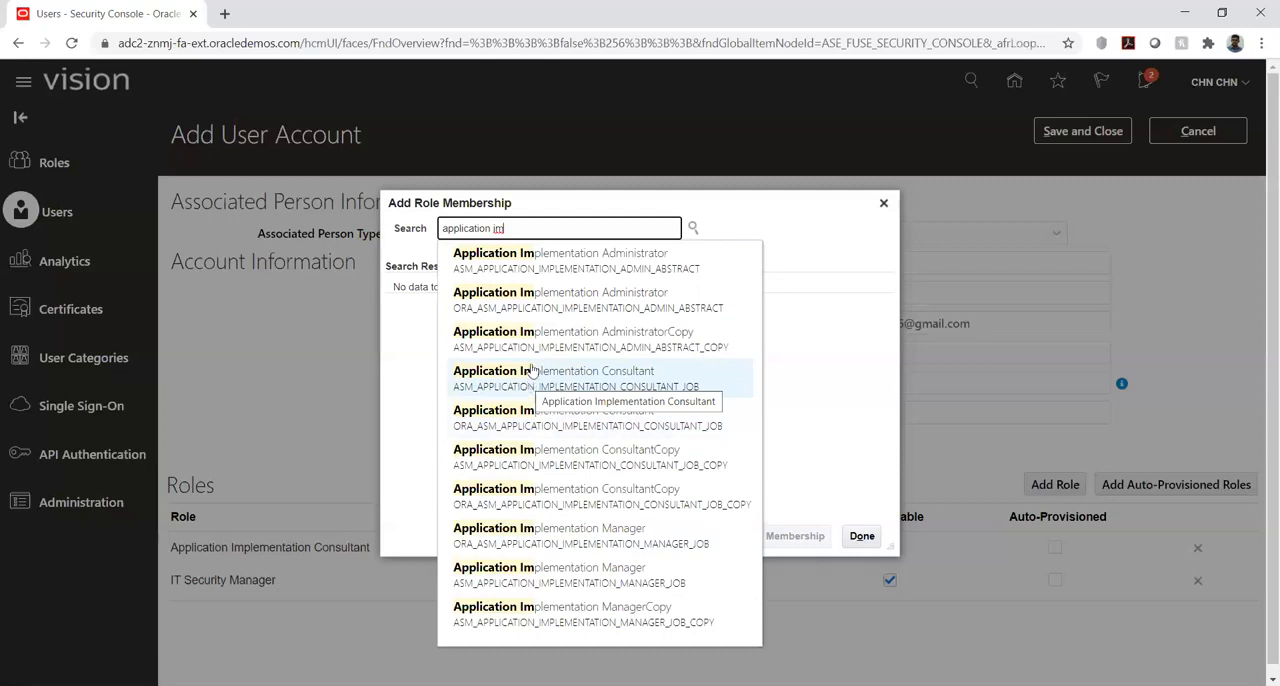
pyautogui.tripleClick(548, 228)
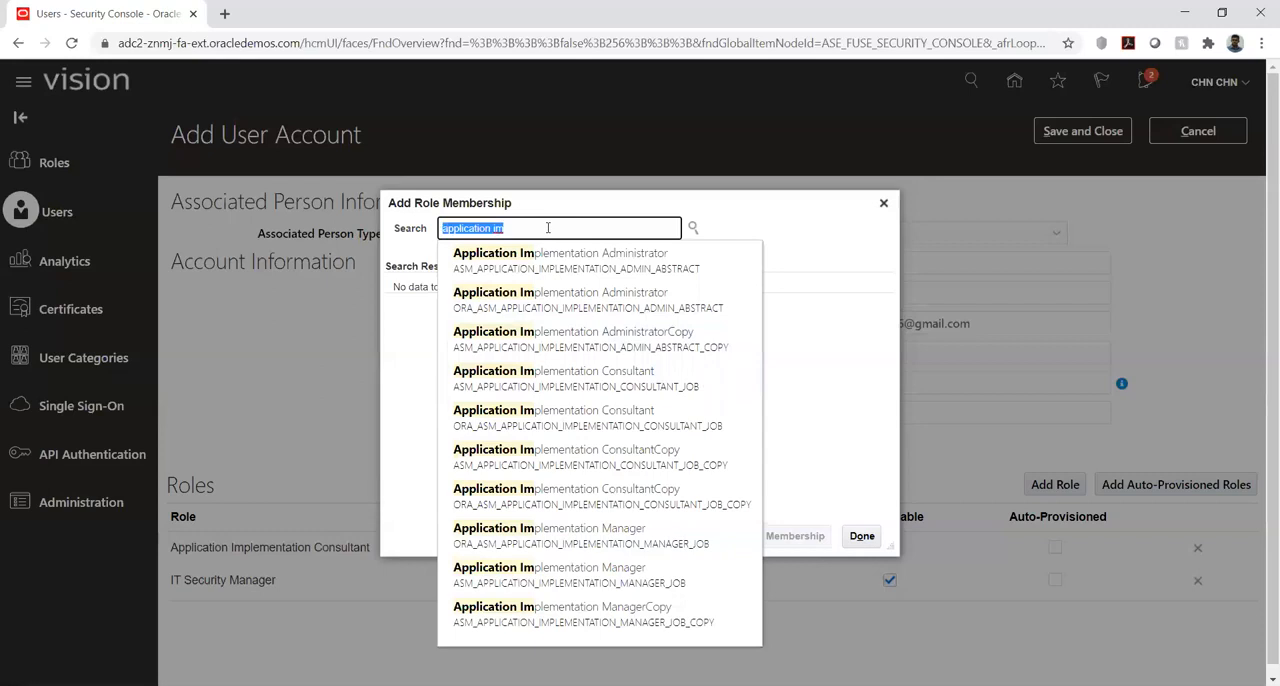
pyautogui.press('BackSpace')
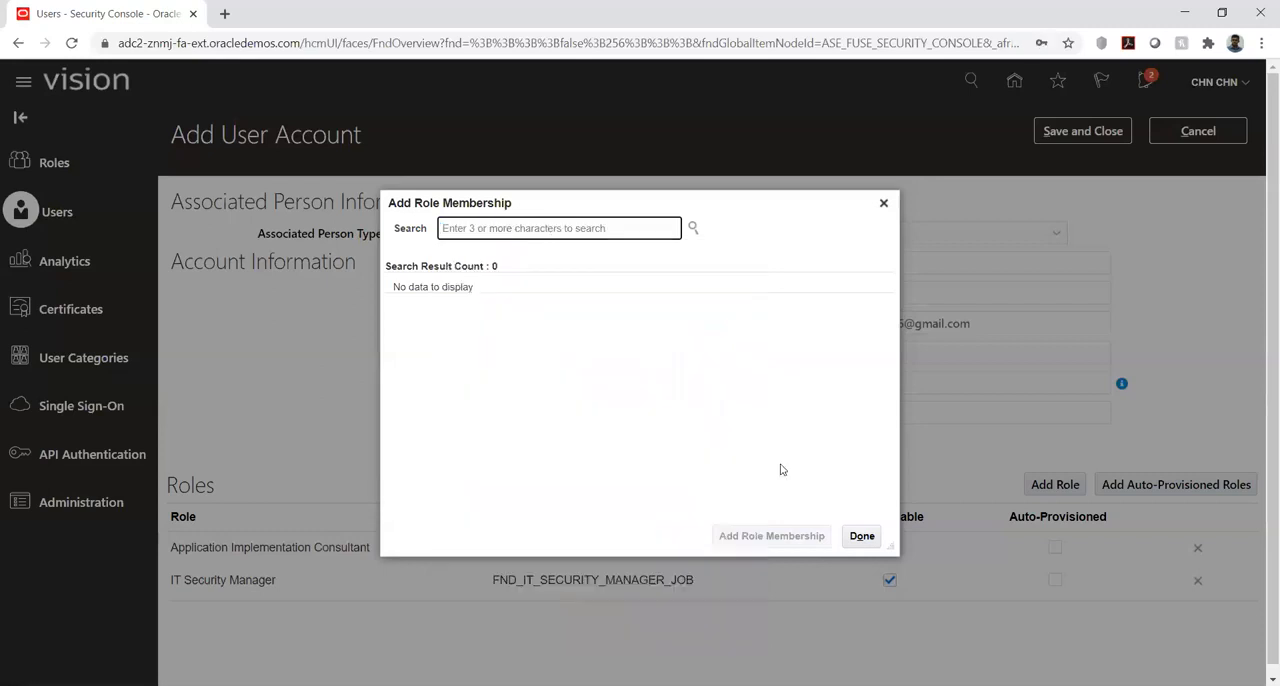
pyautogui.click(860, 536)
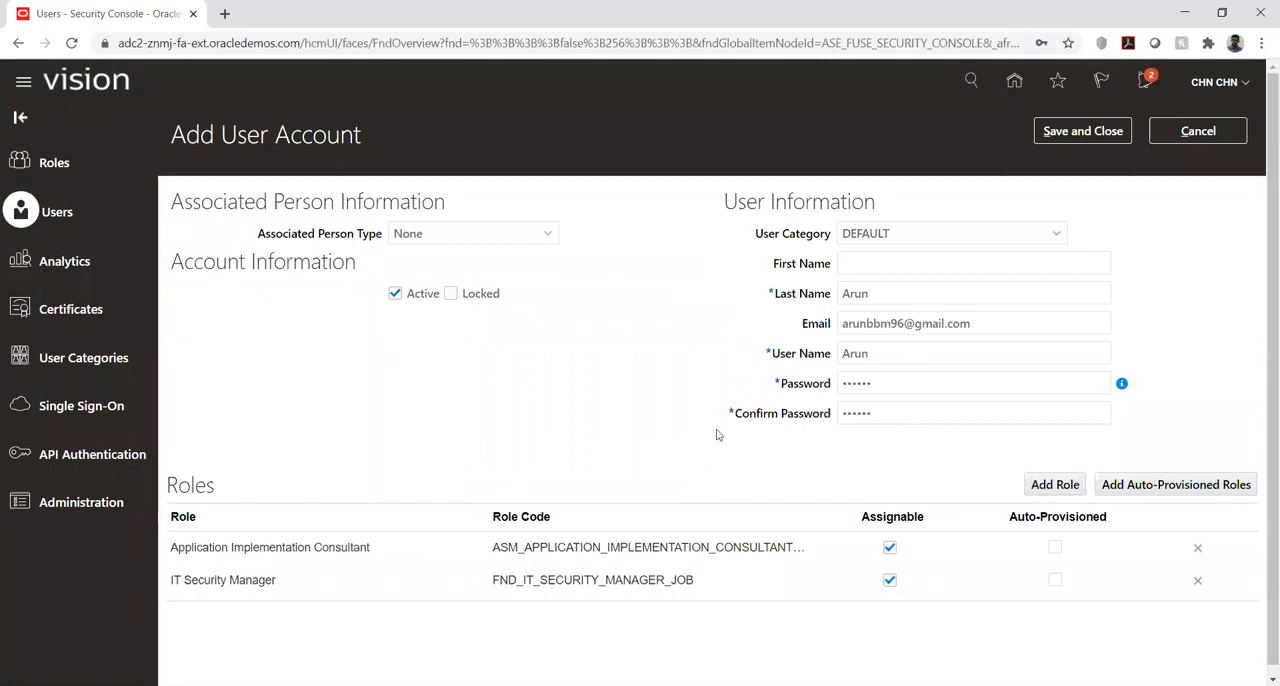
# - Save the new user account and sign out of the current session
pyautogui.click(1075, 133)
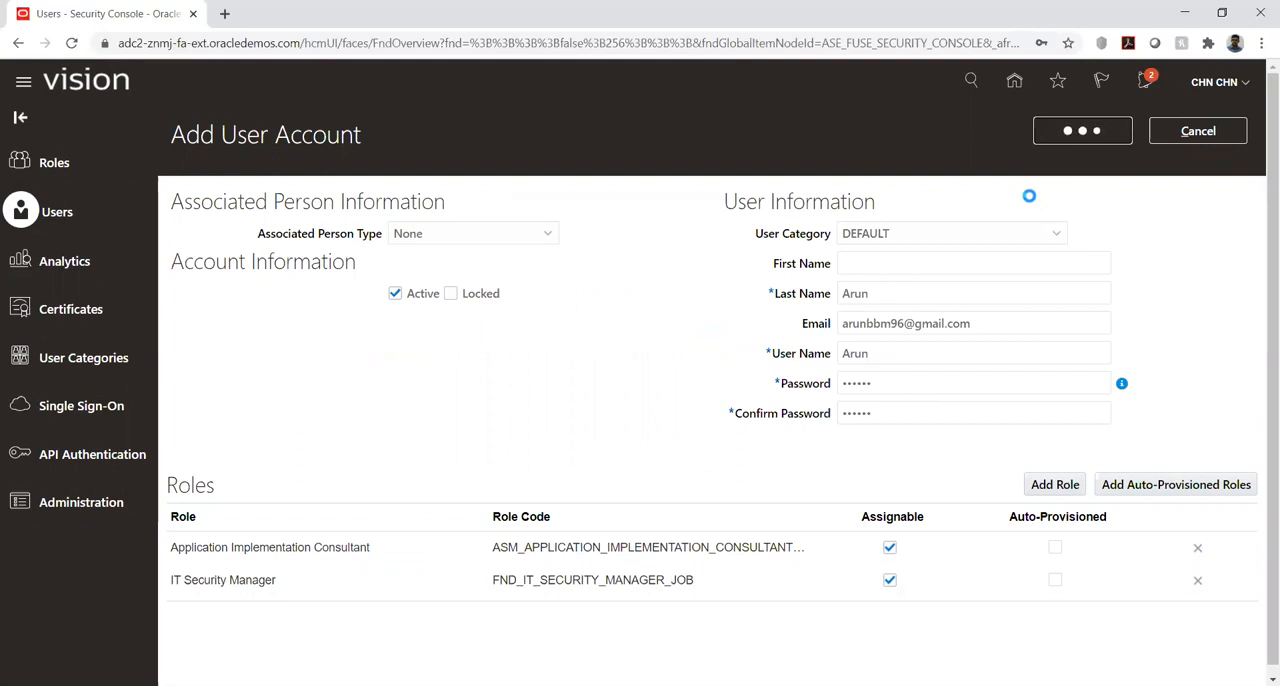
pyautogui.click(1244, 84)
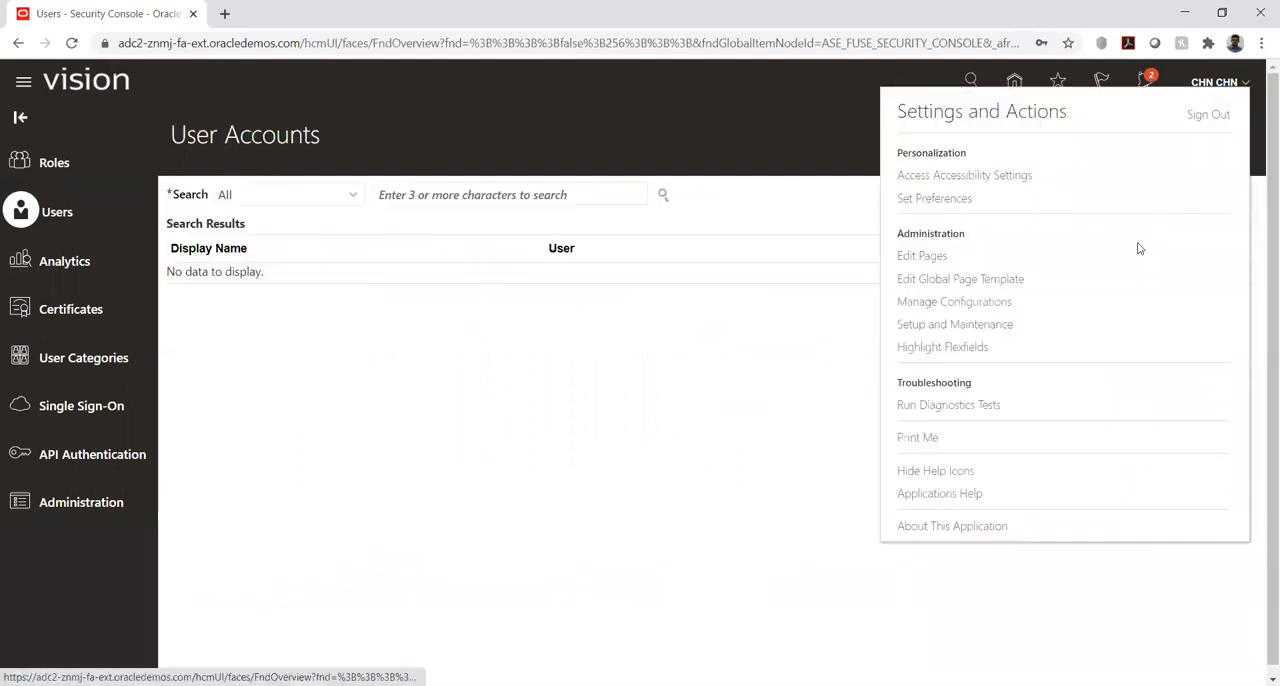
pyautogui.click(1207, 116)
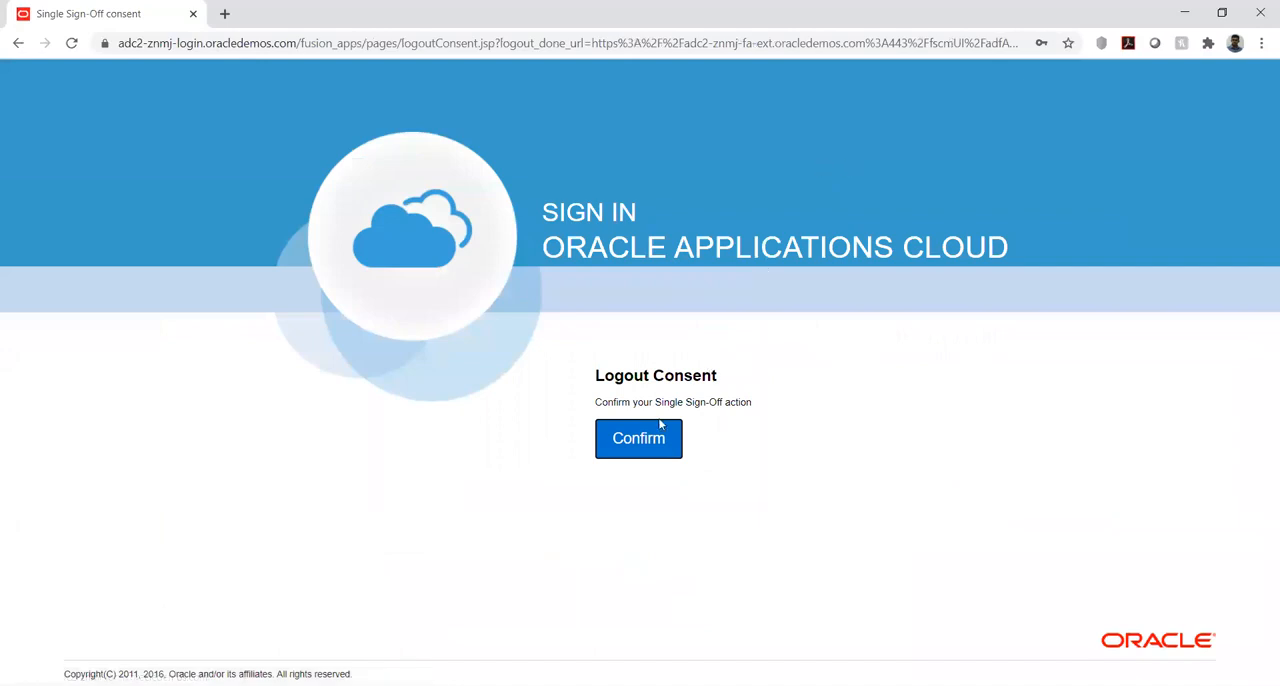
pyautogui.click(643, 447)
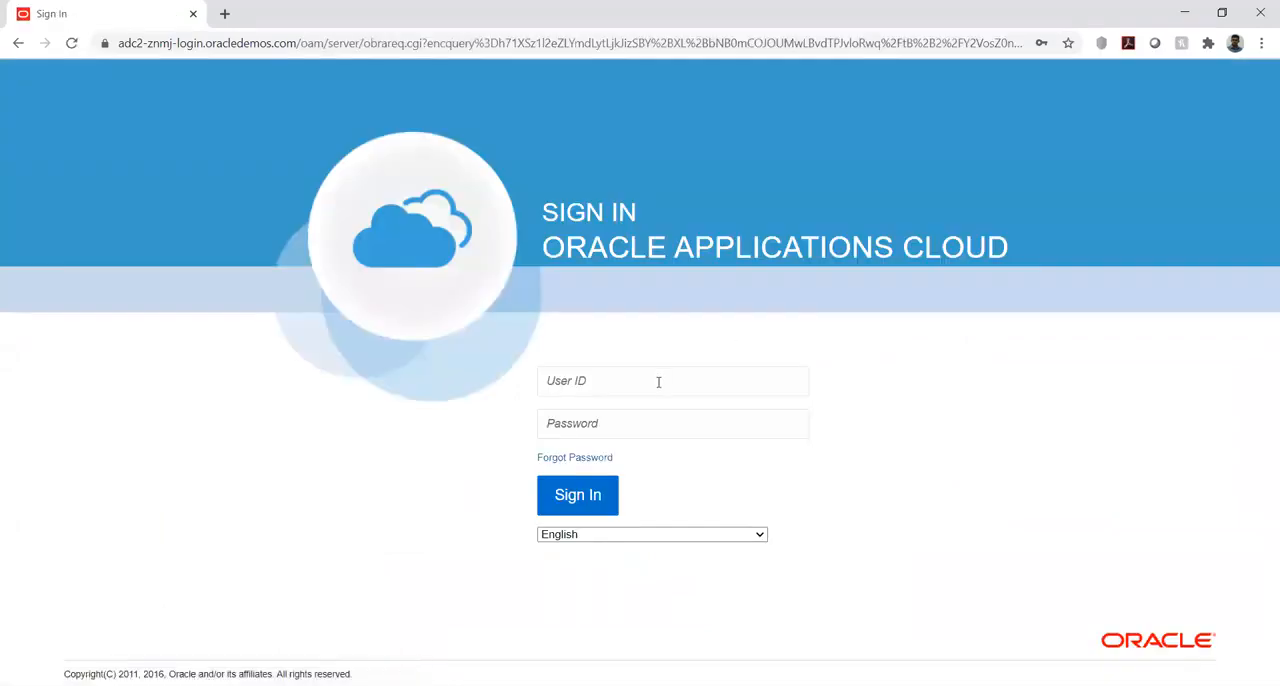
# - Sign in to Oracle Applications Cloud with the new account's user ID and password
pyautogui.click(658, 381)
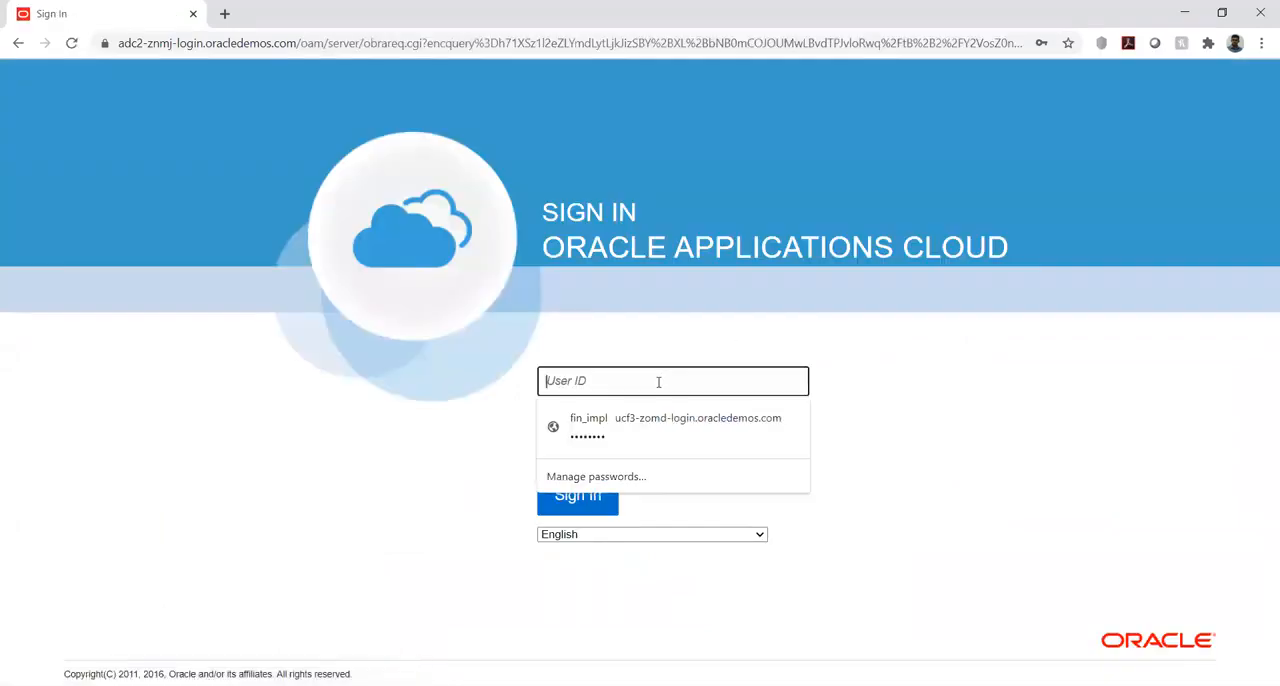
pyautogui.write('Arun')
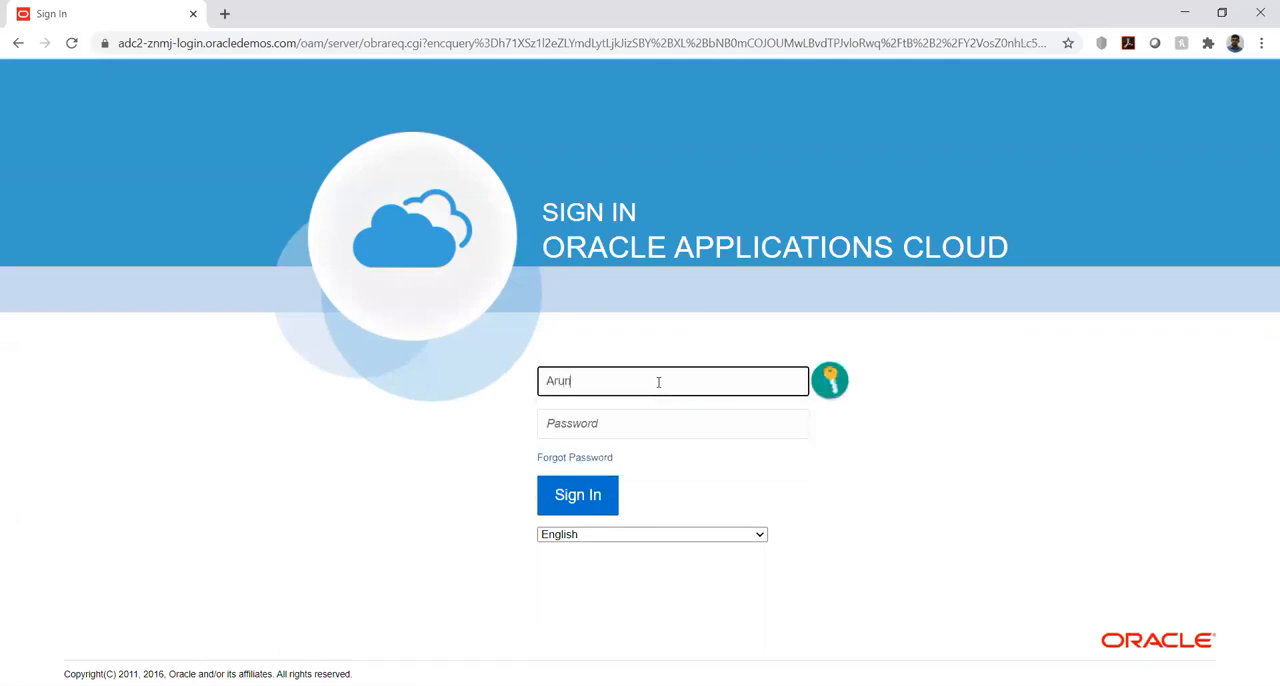
pyautogui.press('Tab')
pyautogui.write('••••••')
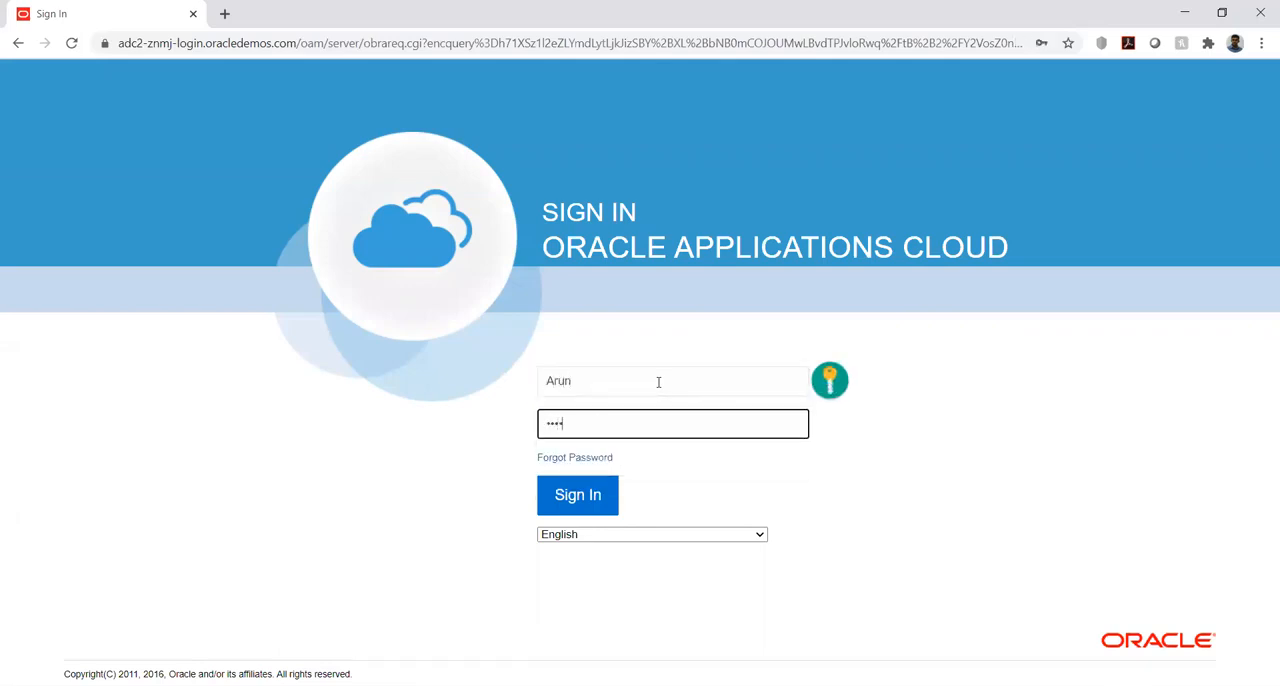
pyautogui.write('••••')
pyautogui.click(580, 499)
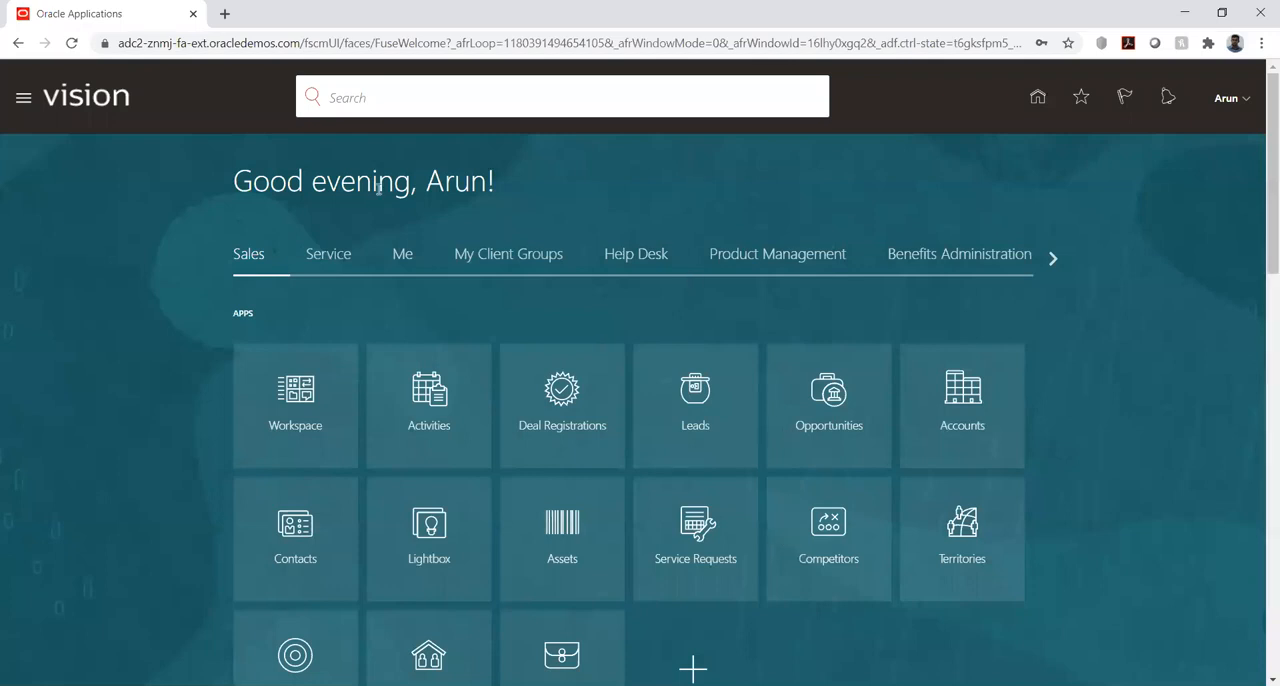
pyautogui.moveTo(258, 182); pyautogui.dragTo(483, 183)
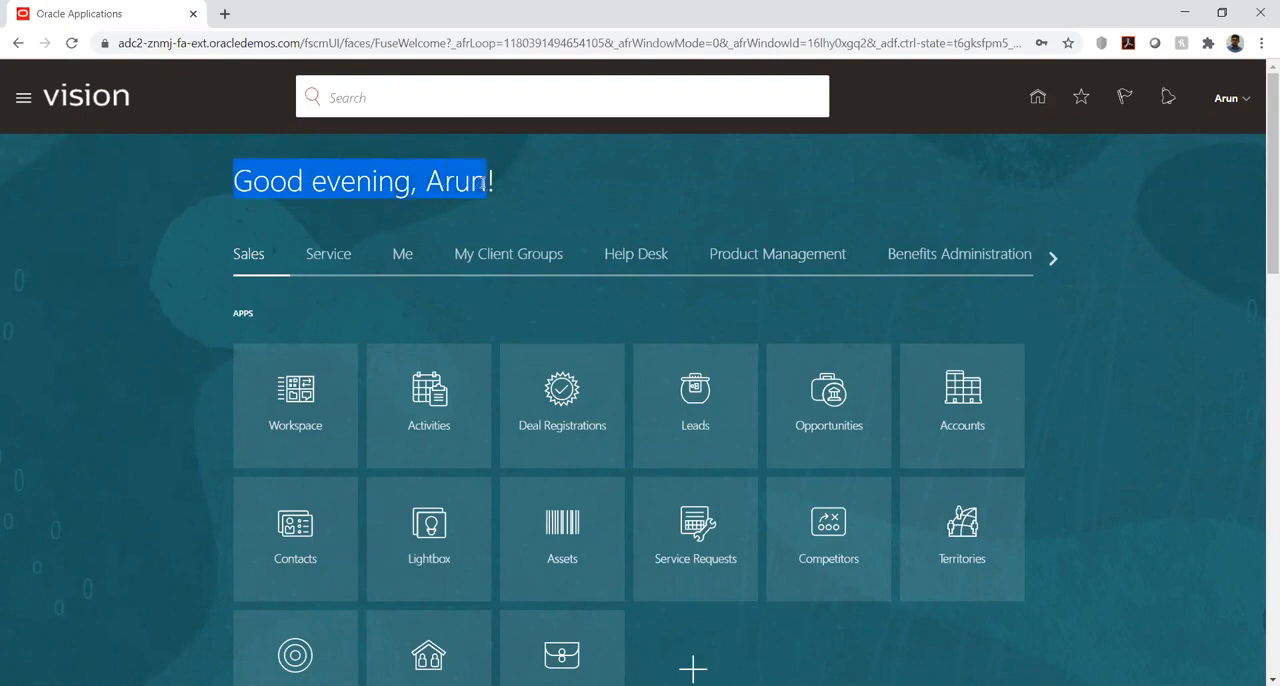
pyautogui.click(548, 191)
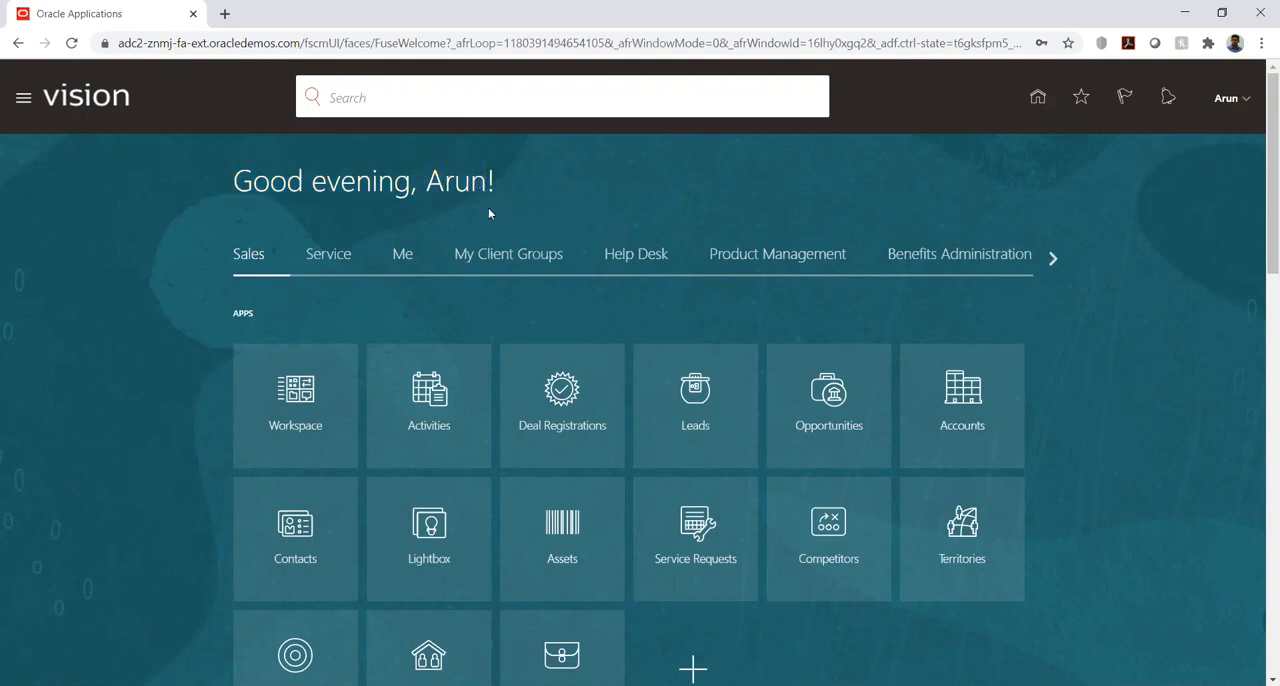
pyautogui.moveTo(240, 183); pyautogui.dragTo(487, 183)
pyautogui.click(711, 204)
# - Open Setup and Maintenance and display the Legal Structures tasks of the Compensation Management offering
pyautogui.click(1245, 103)
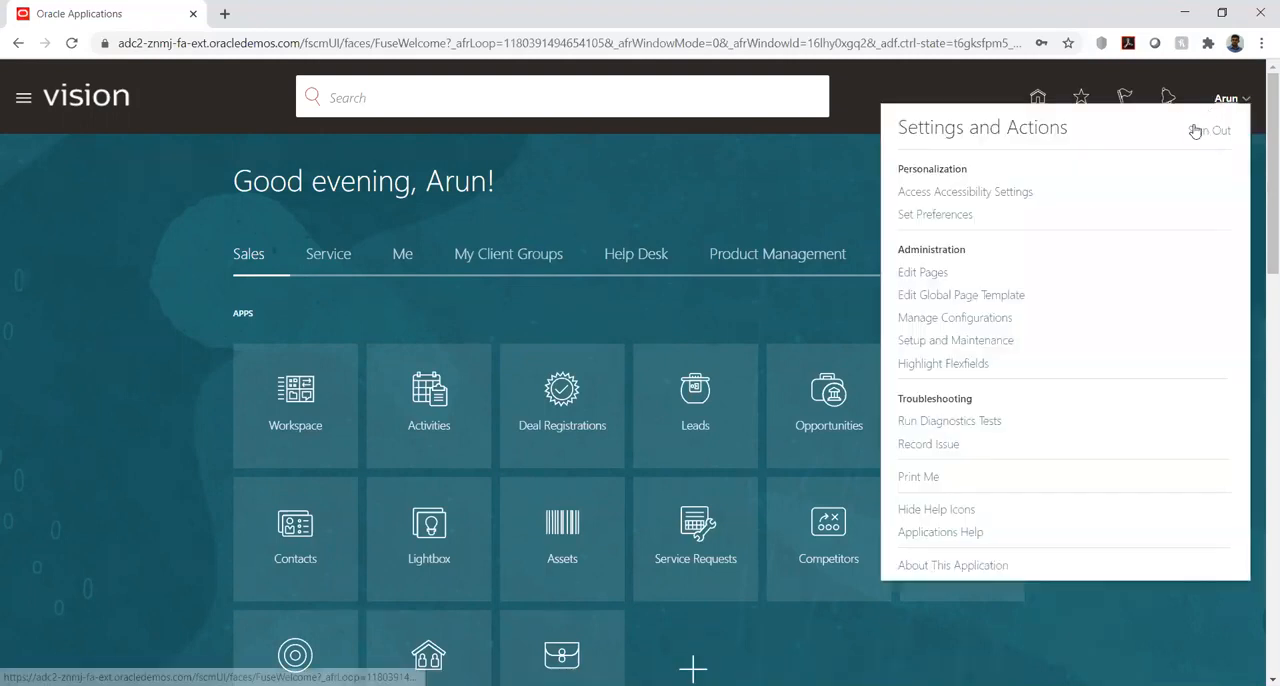
pyautogui.click(938, 342)
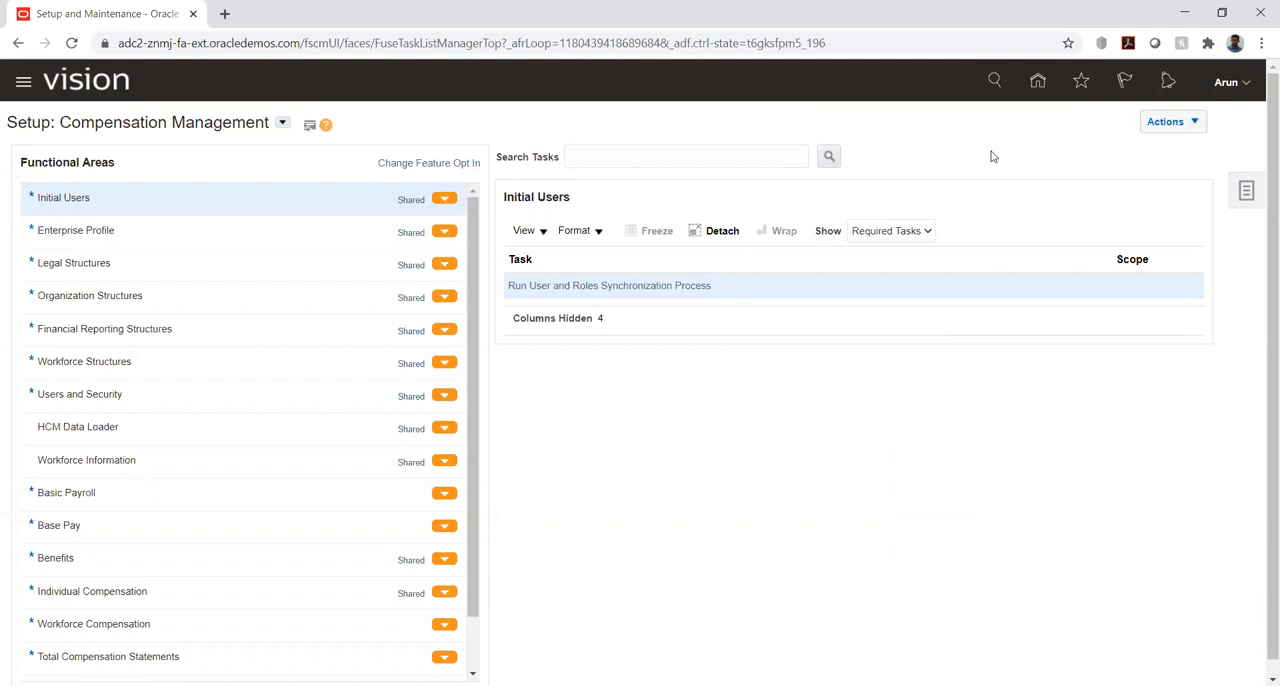
pyautogui.click(141, 263)
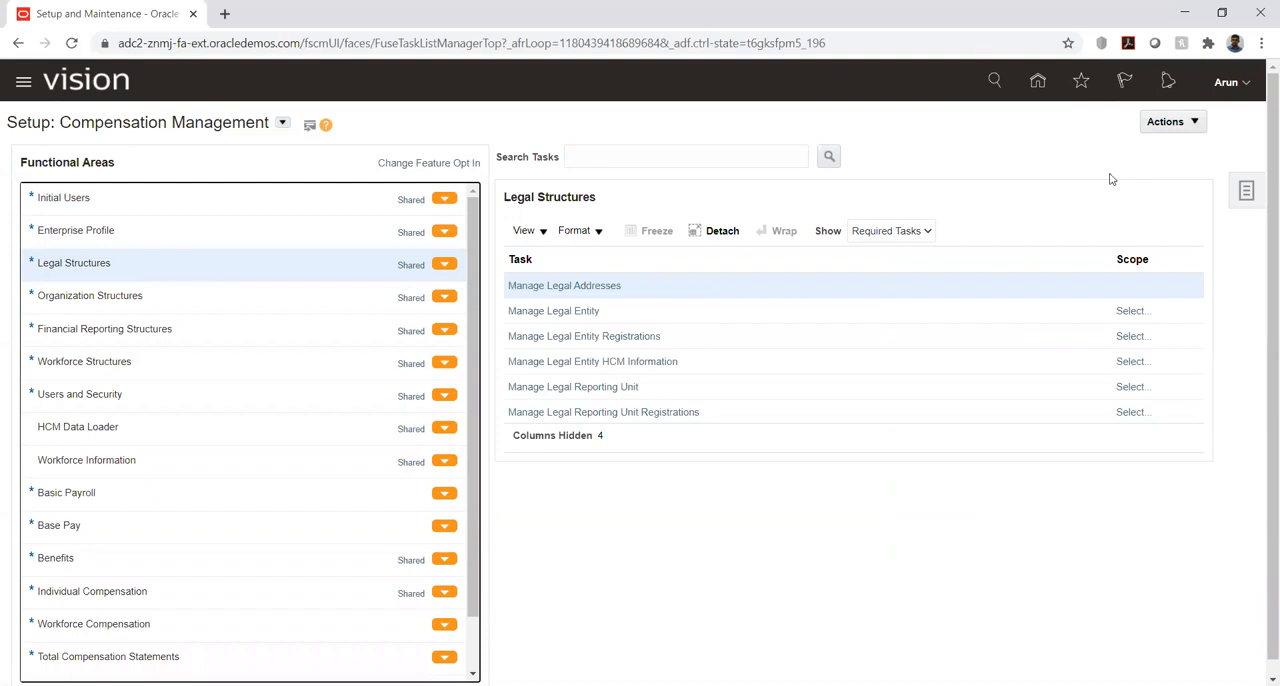
# - Switch the setup to Financials, view the list of implementation projects, and return to the setup page
pyautogui.click(282, 124)
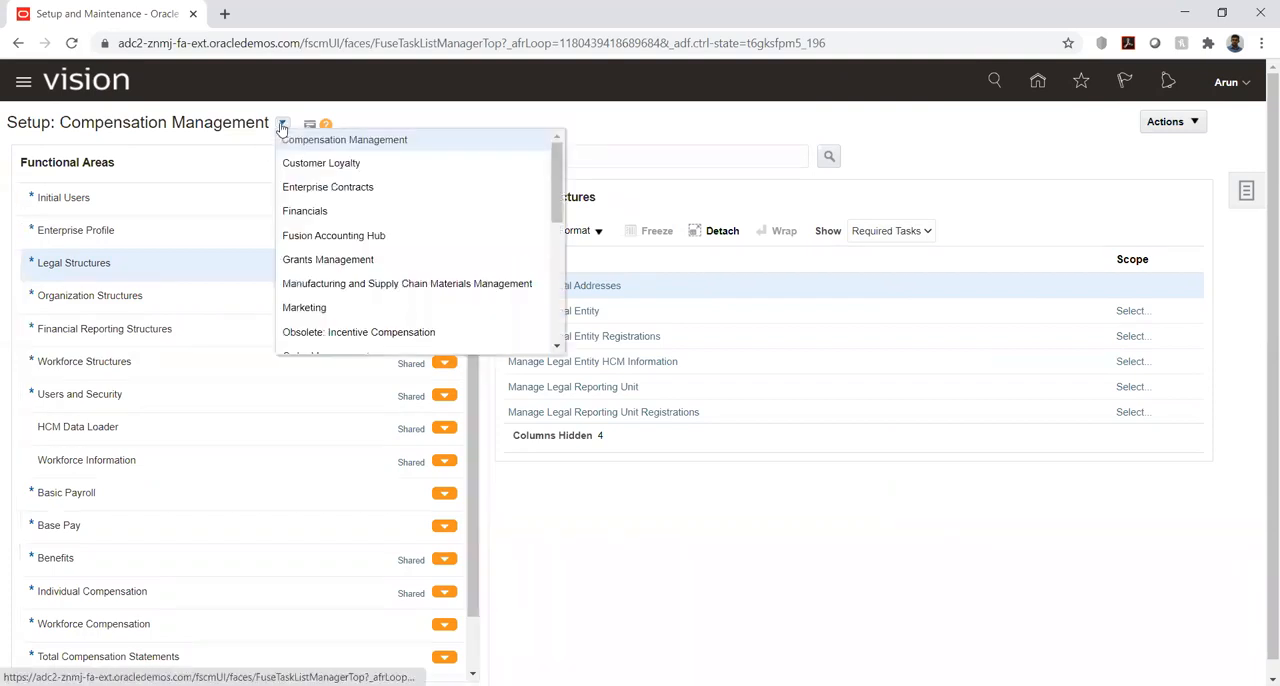
pyautogui.click(334, 211)
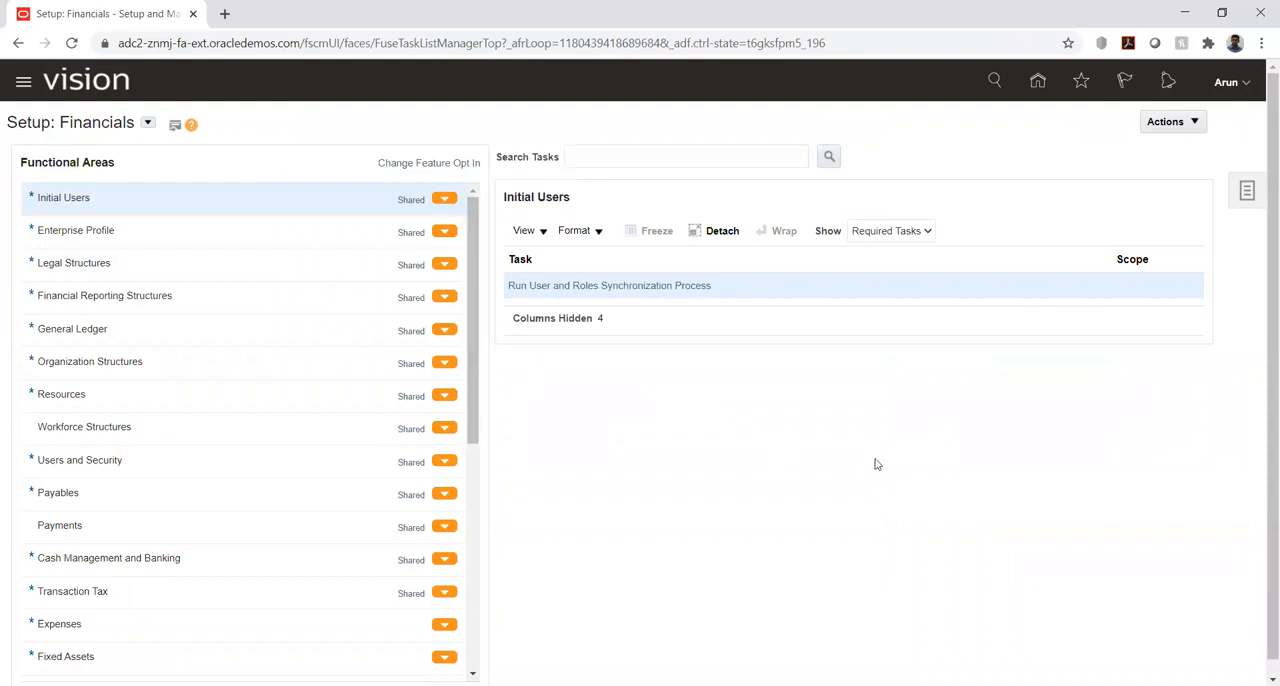
pyautogui.click(1245, 198)
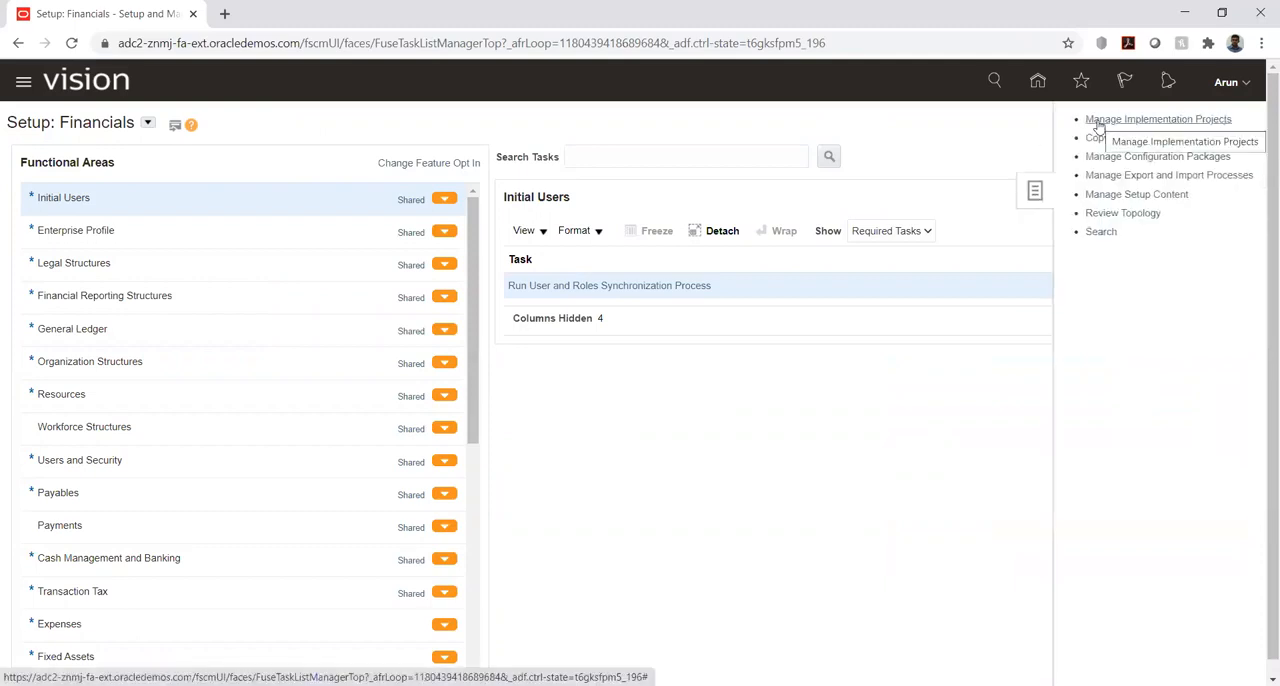
pyautogui.click(1107, 121)
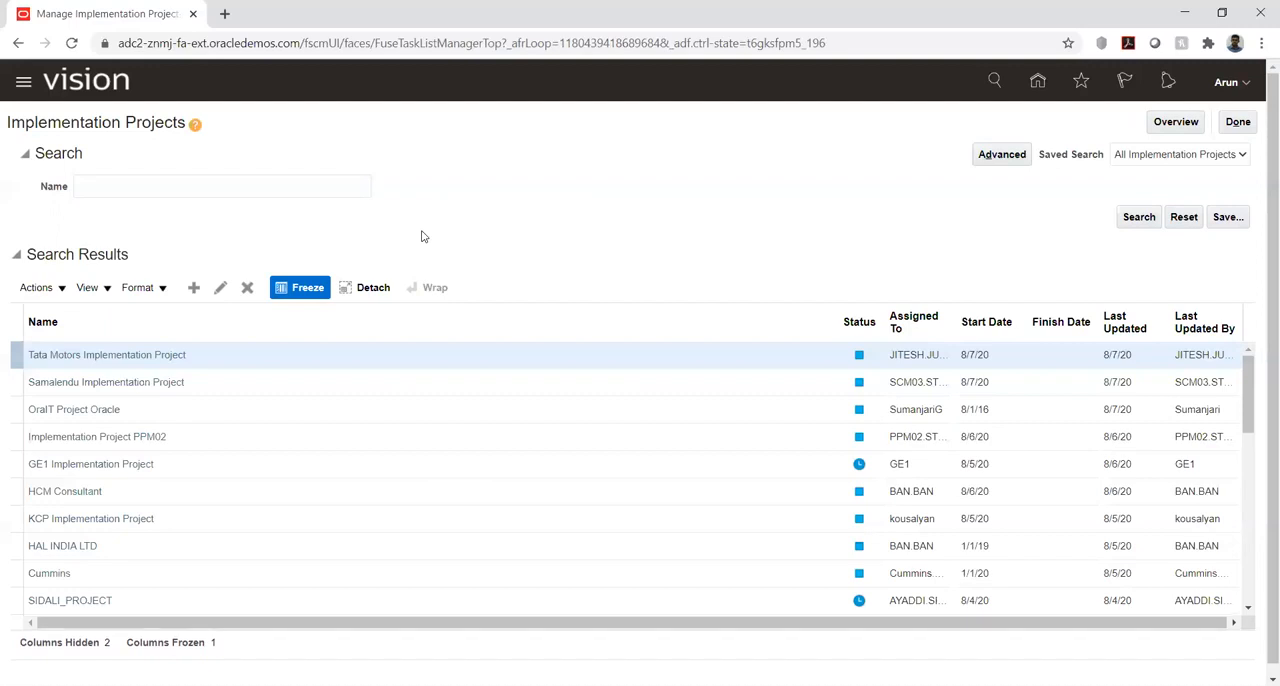
pyautogui.click(1240, 122)
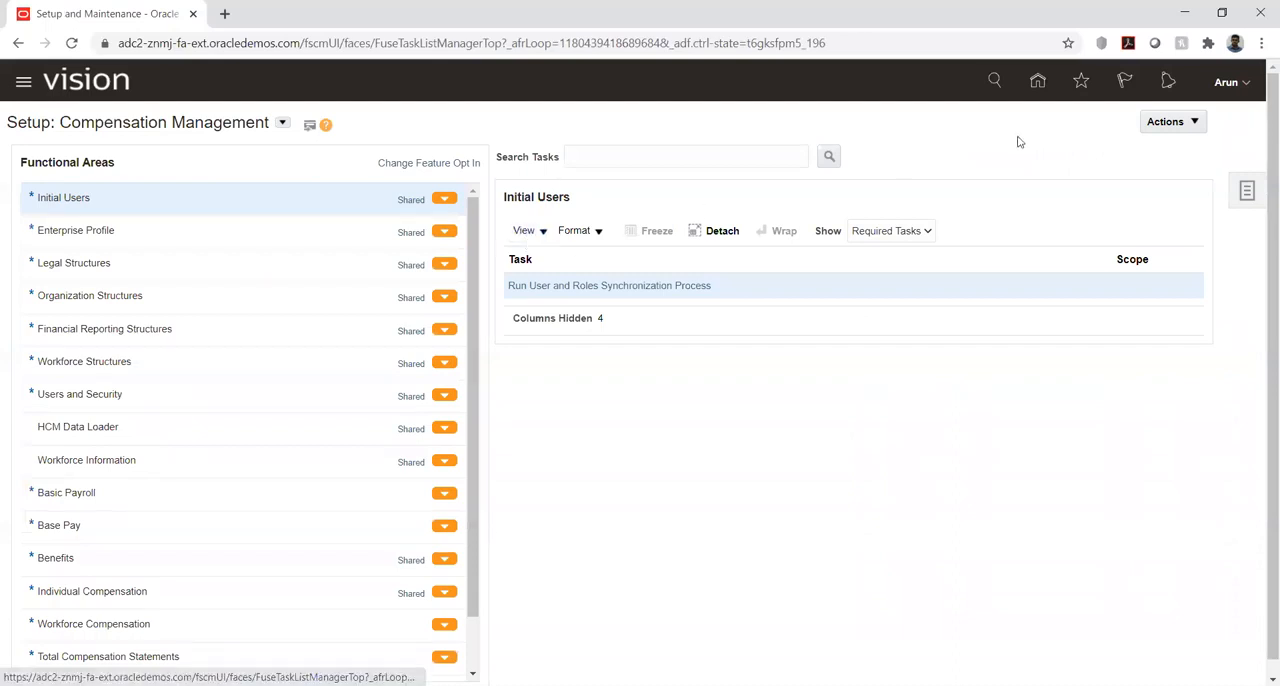
# - Switch the setup offering to Financials and look through its list of functional areas
pyautogui.click(282, 123)
pyautogui.click(318, 211)
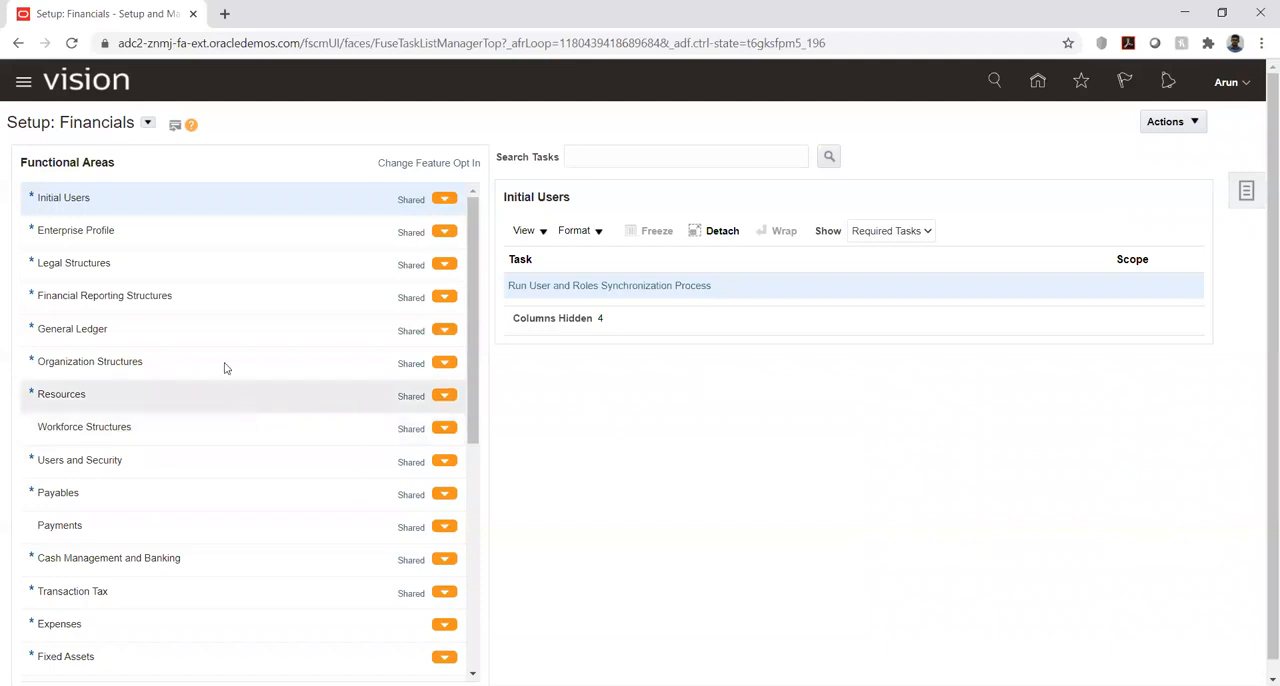
pyautogui.scroll(-3, 224, 327)
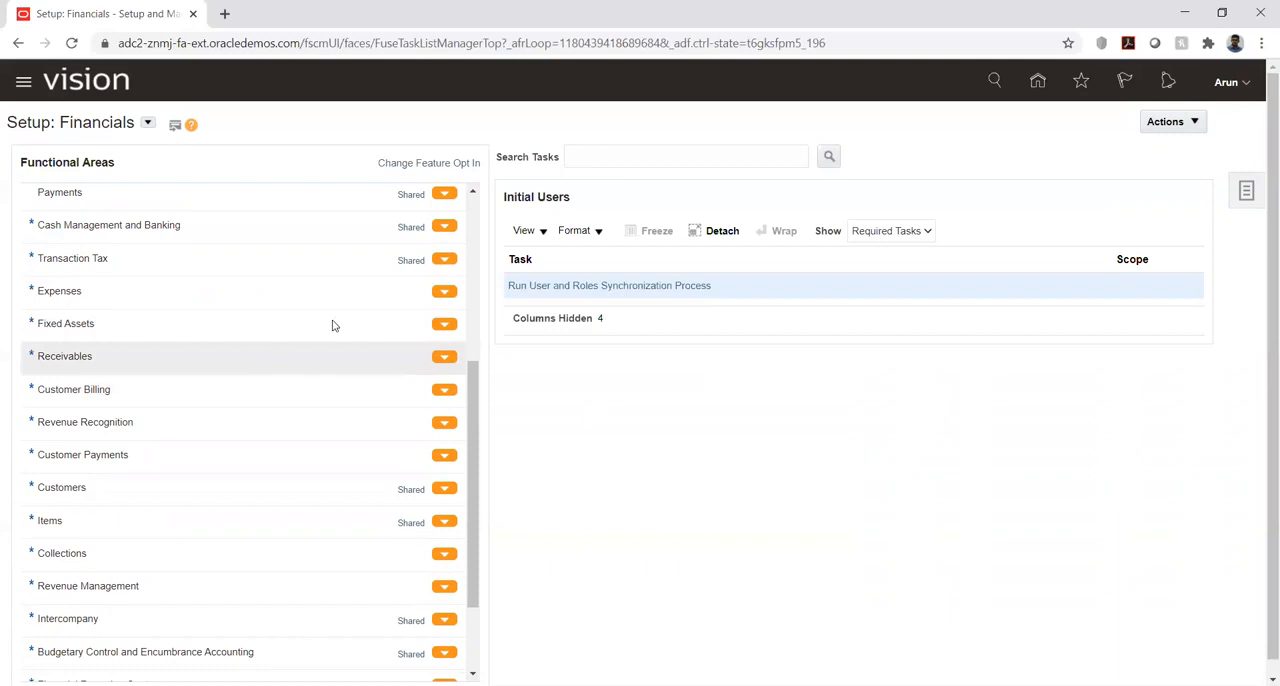
pyautogui.scroll(4, 334, 323)
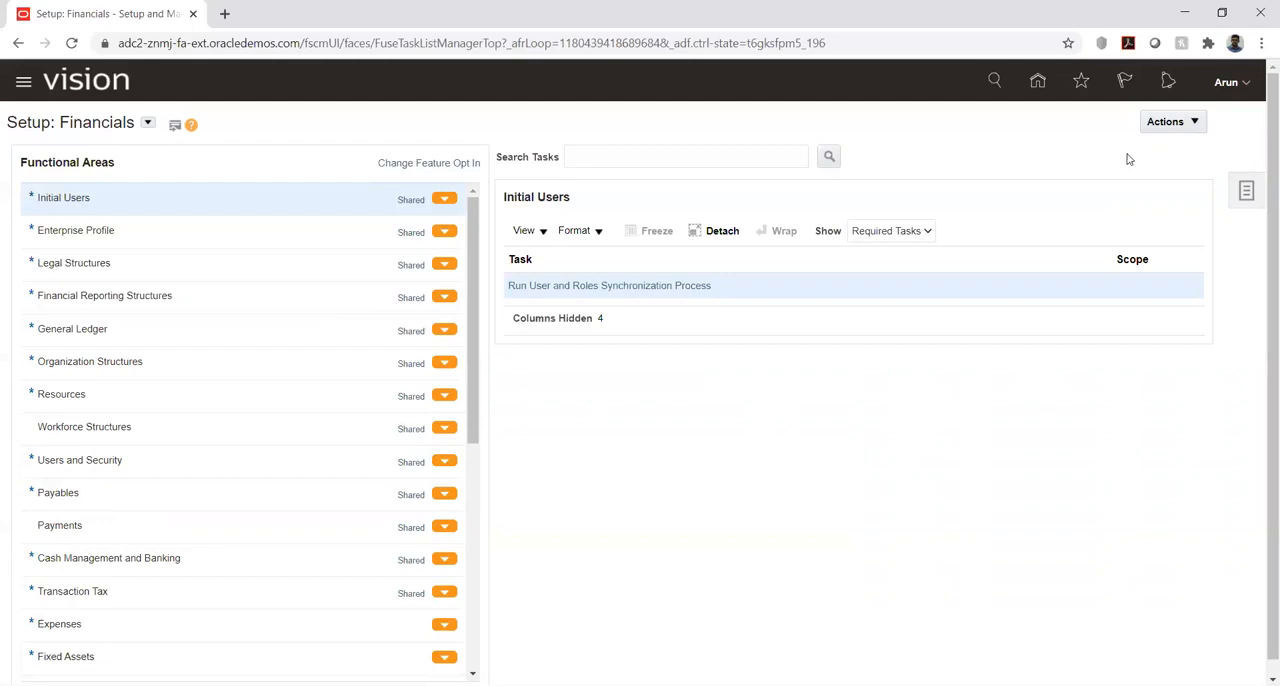
# - Start a new implementation project from the implementation projects page and name it KK Implementation
pyautogui.click(1250, 193)
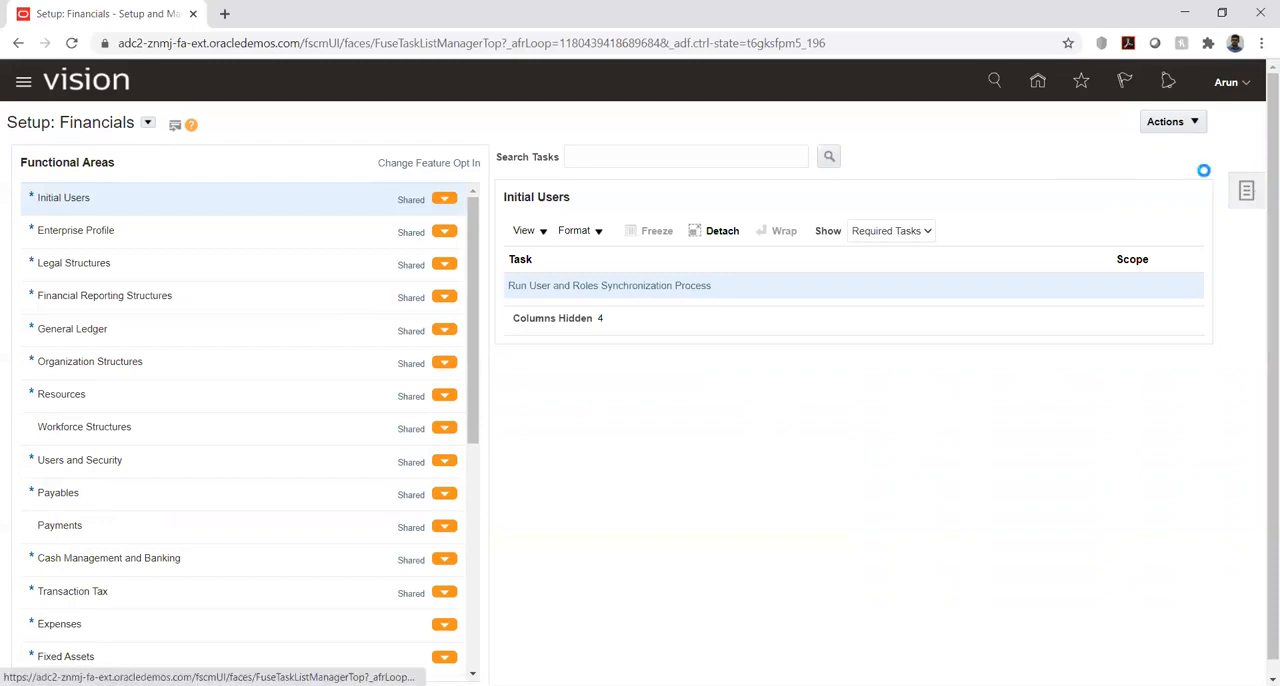
pyautogui.click(1098, 121)
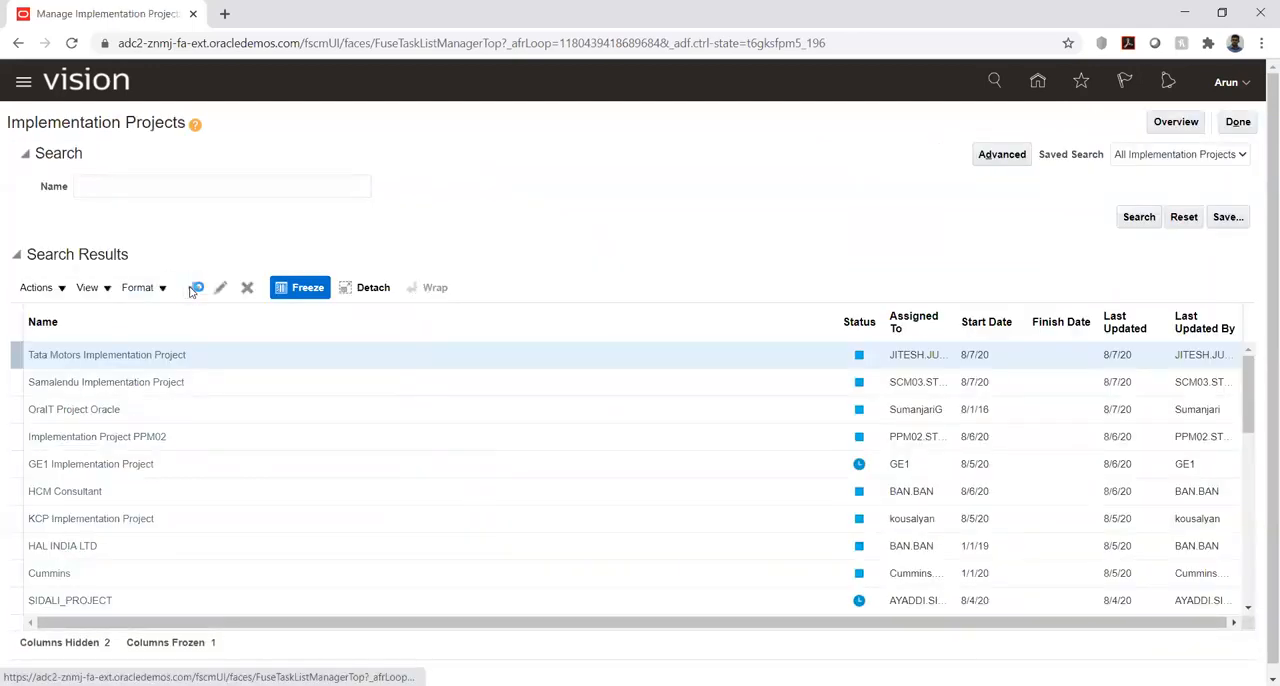
pyautogui.click(196, 288)
pyautogui.tripleClick(213, 163)
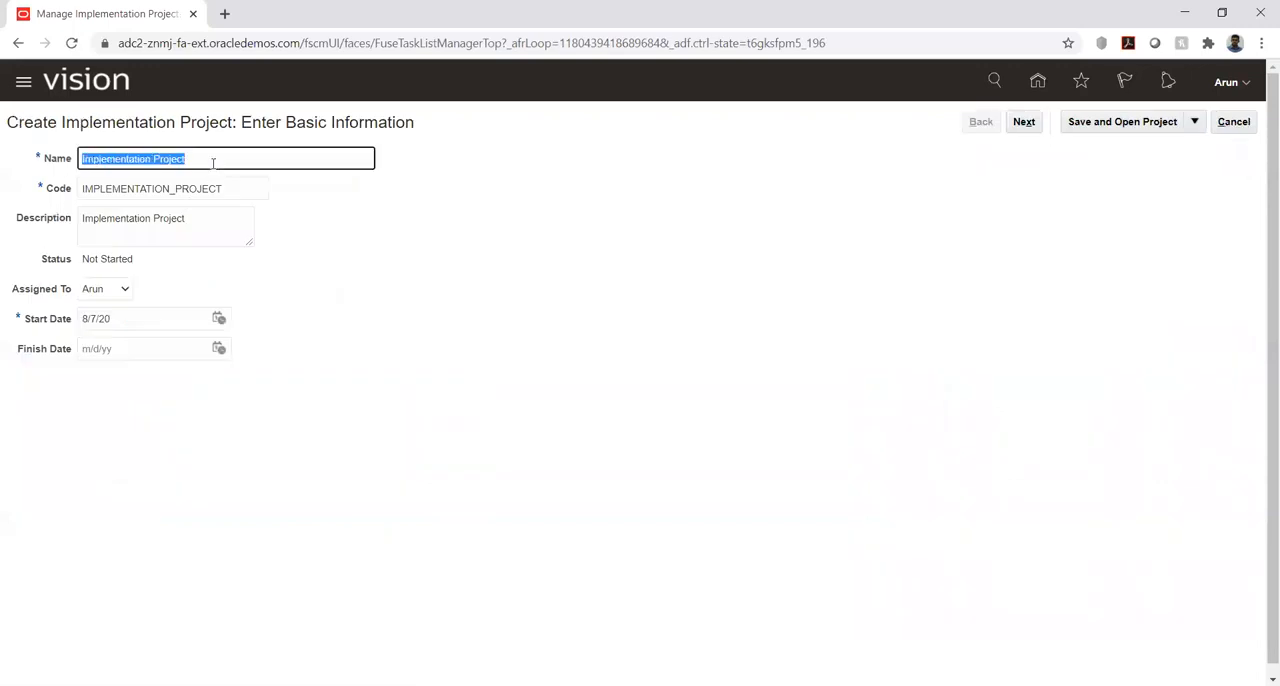
pyautogui.write('KK')
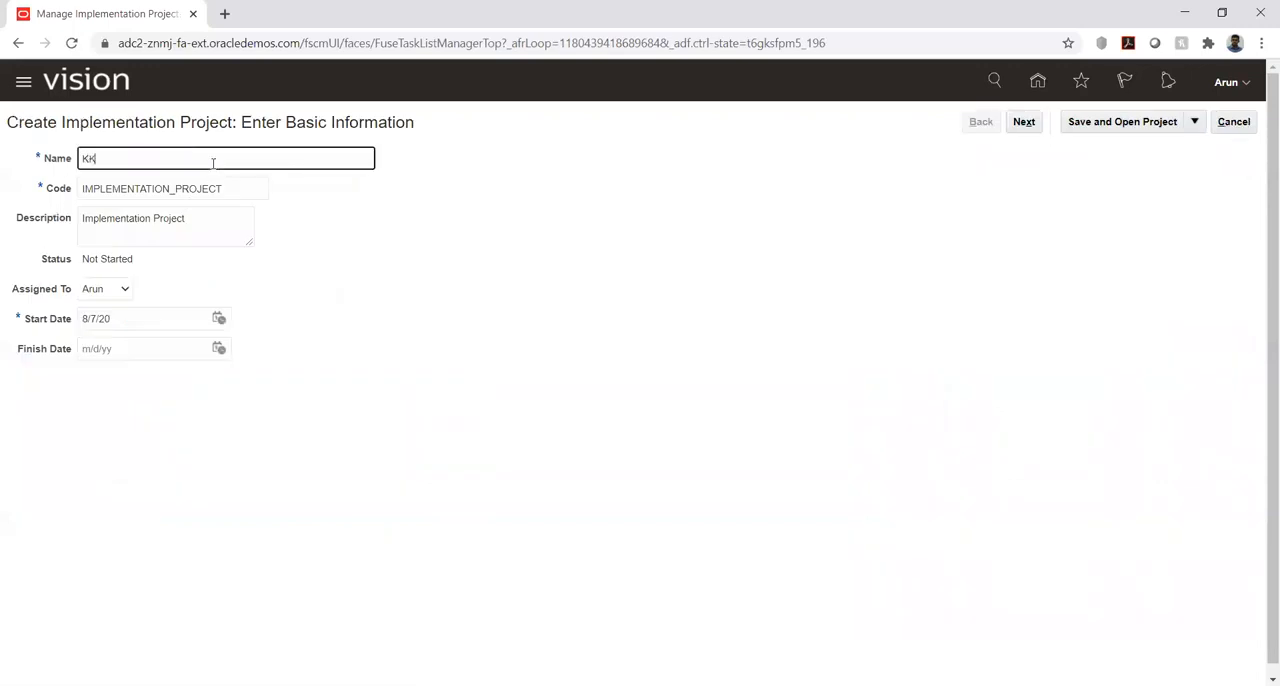
pyautogui.write(' Implementation')
pyautogui.press('Tab')
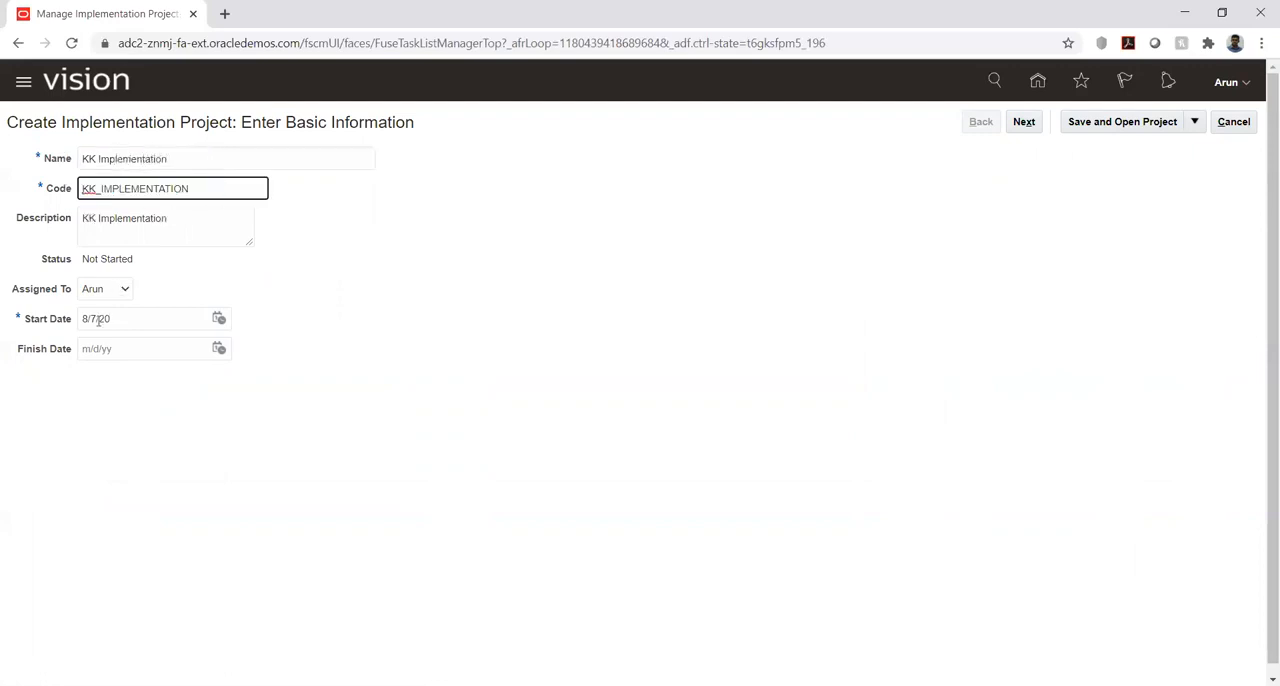
# - Set the project's start date to 8/1/20 and proceed to selecting the offerings
pyautogui.click(219, 318)
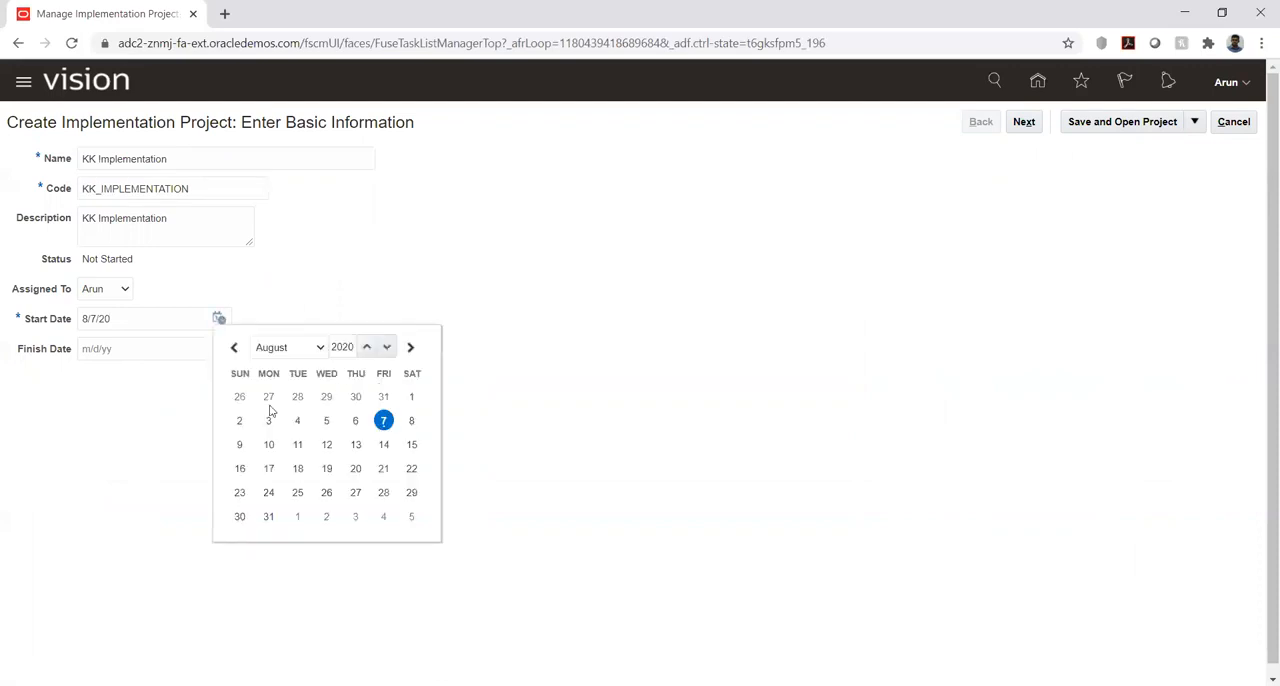
pyautogui.click(411, 397)
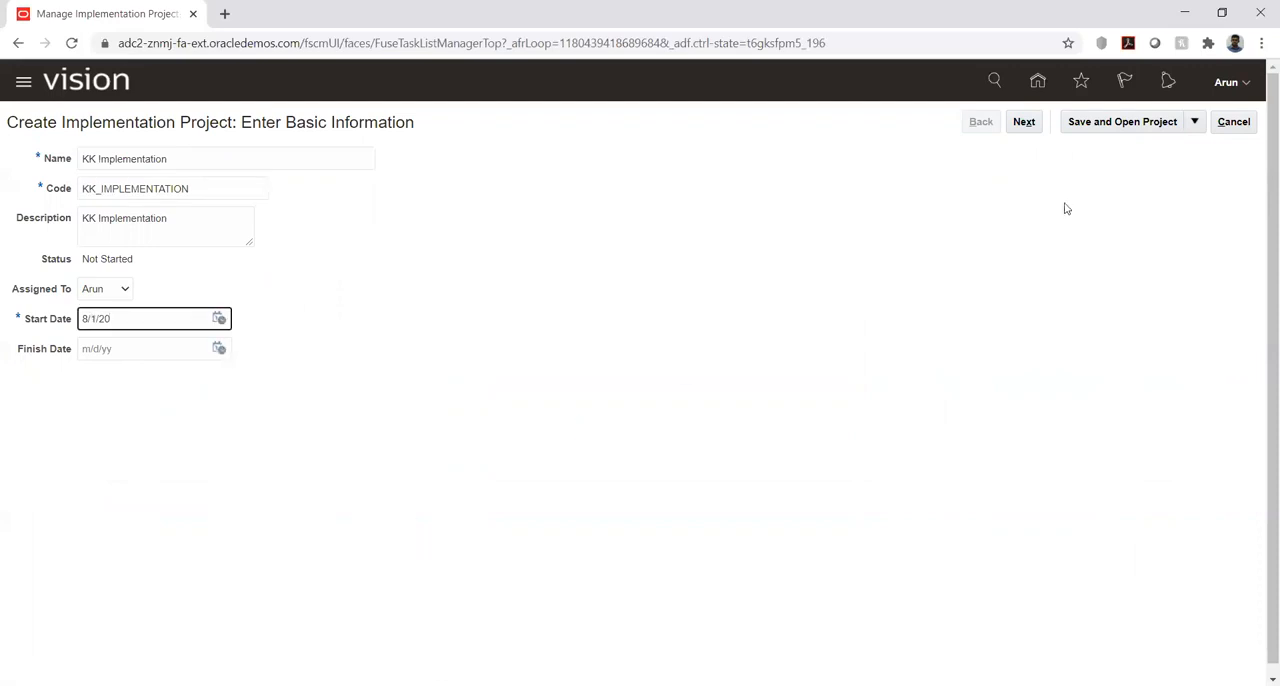
pyautogui.click(1024, 122)
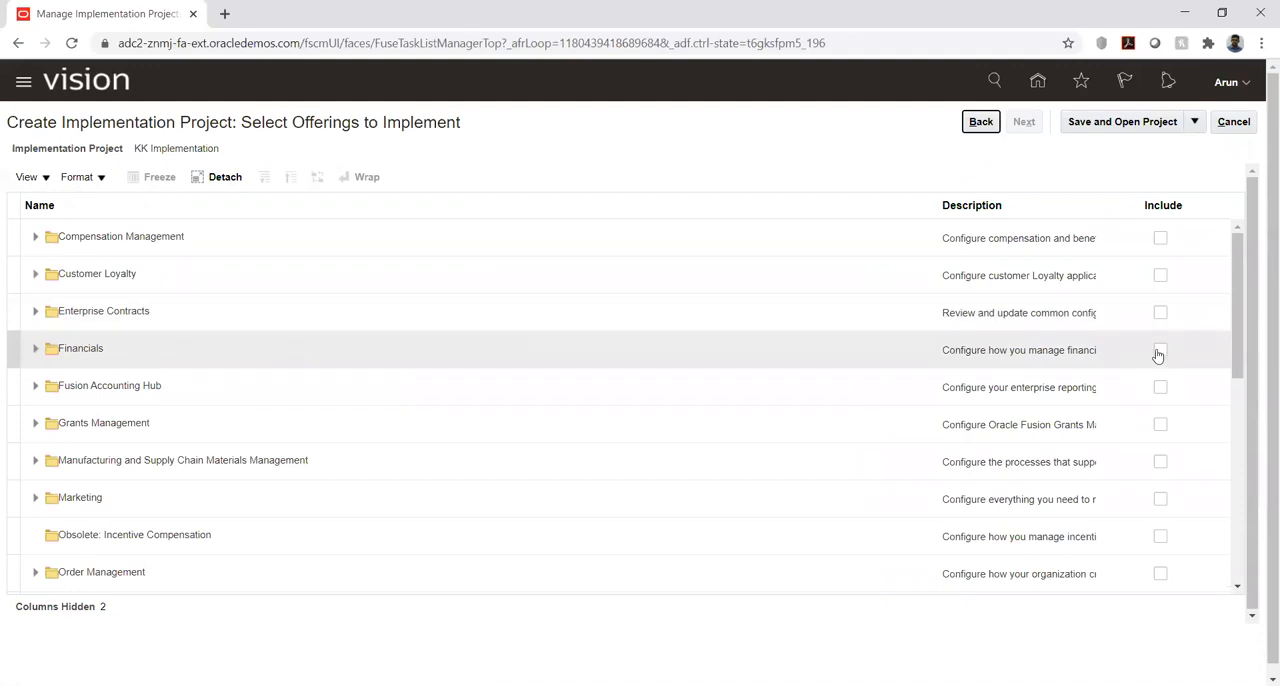
# - Include the Financials offering in the project with Supplier Invoice Processing, Expenses and Fixed Assets
pyautogui.click(1160, 351)
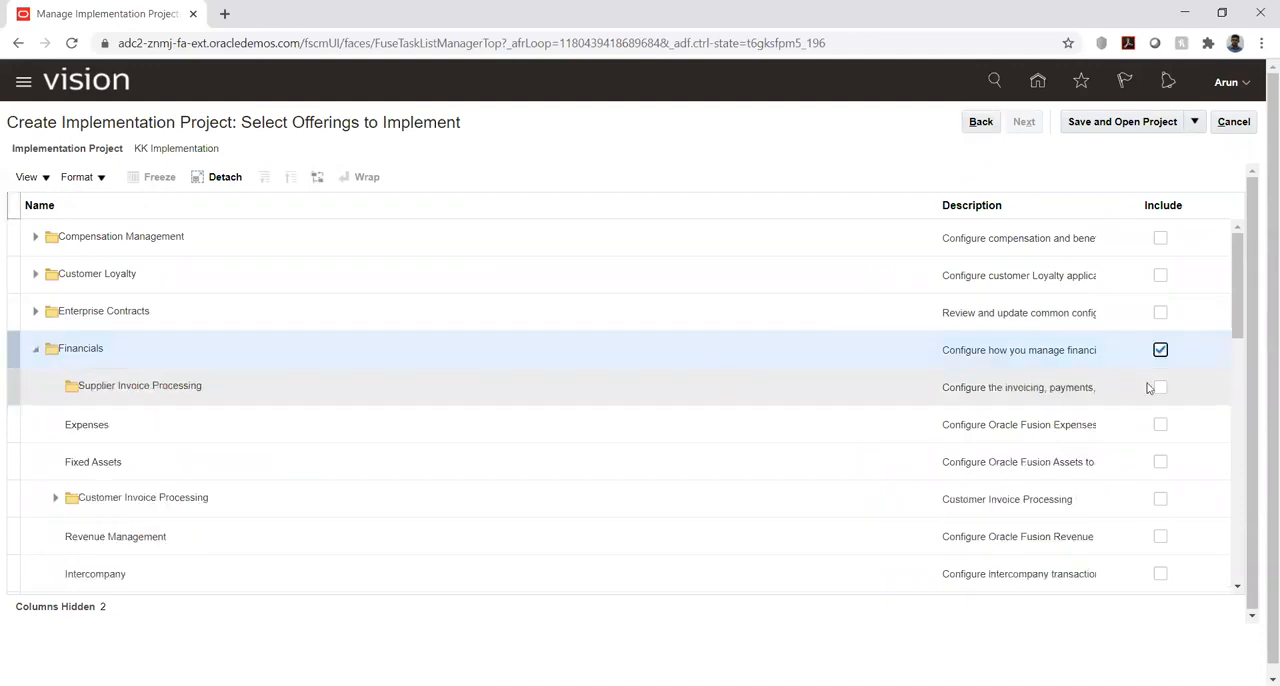
pyautogui.click(1160, 389)
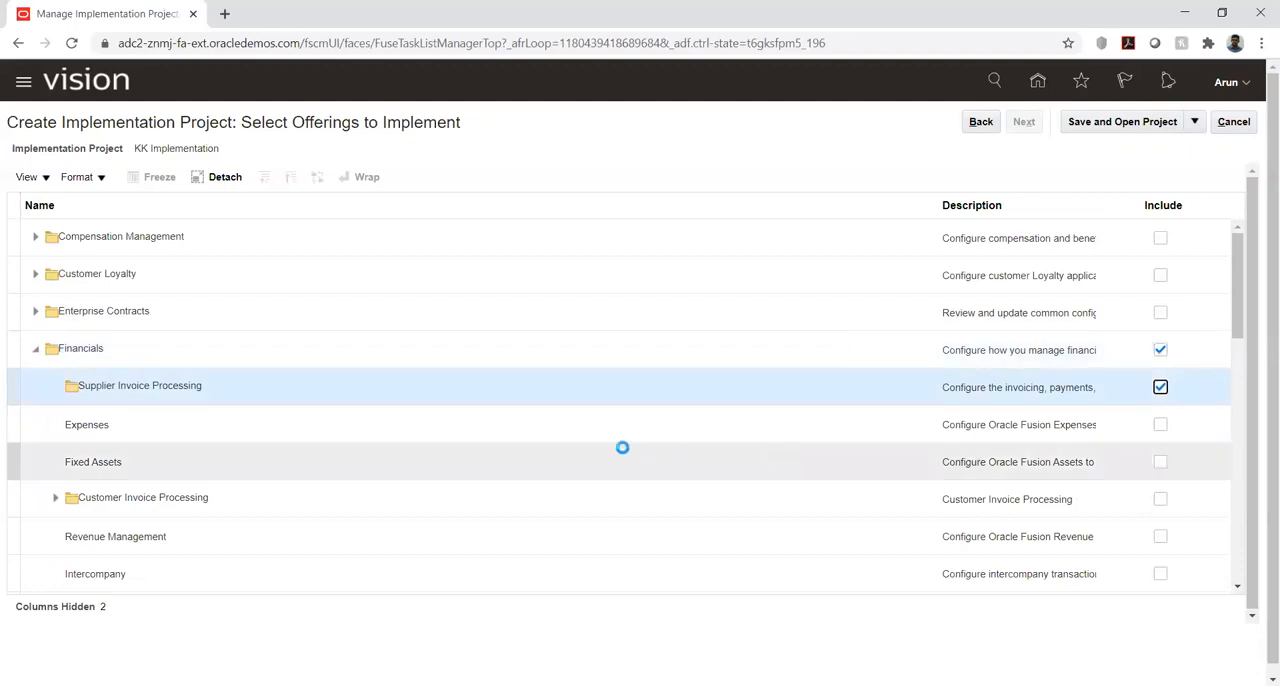
pyautogui.click(1160, 426)
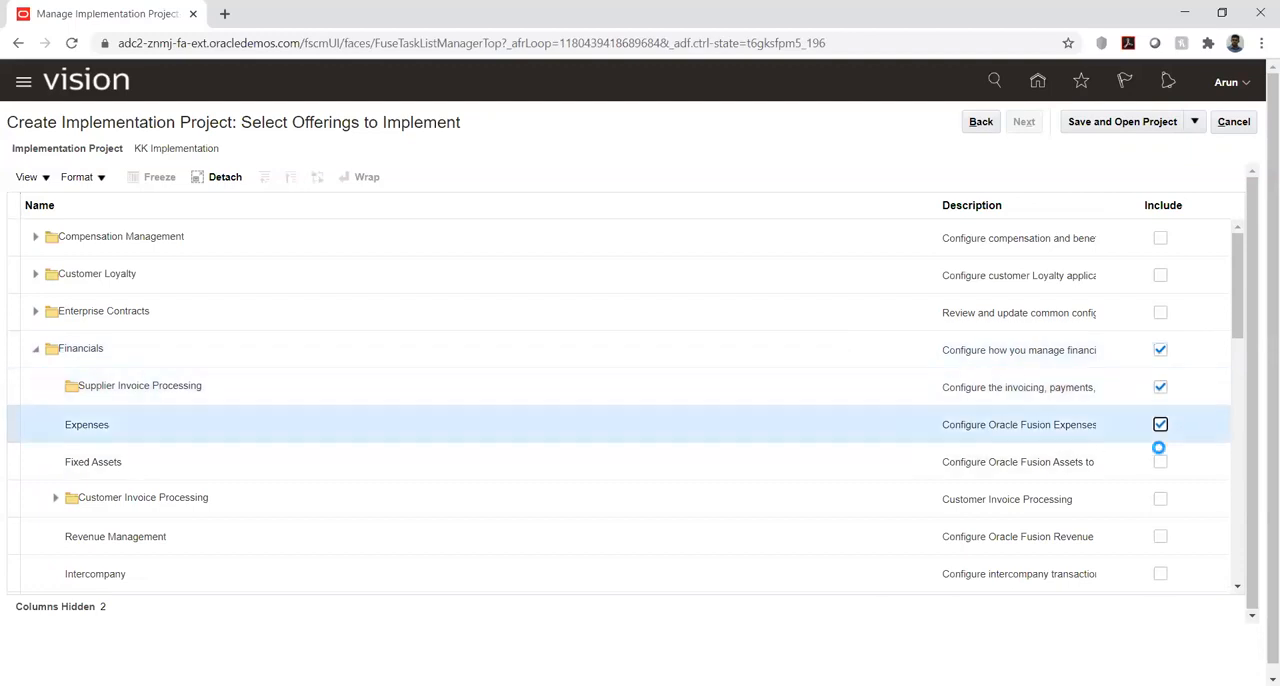
pyautogui.click(1160, 462)
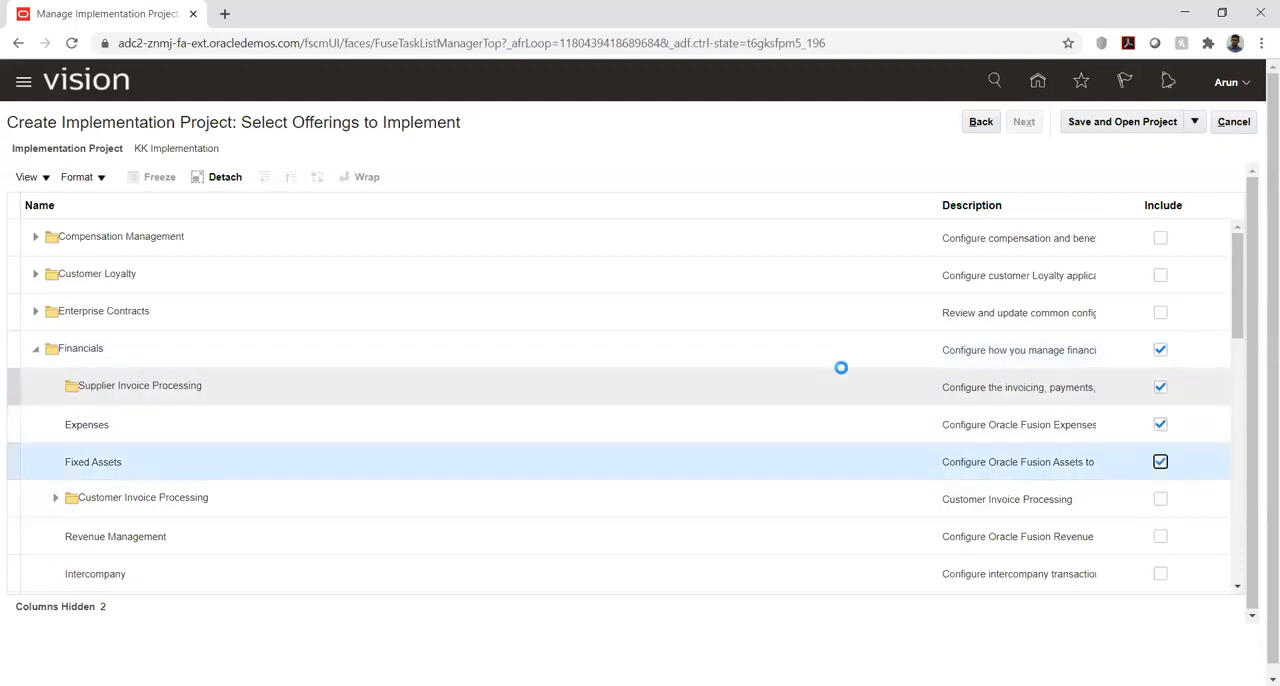
# - Include Customer Invoice Processing, Collections, Revenue Management, Intercompany, and Budgetary Control and Encumbrance Accounting under Financials
pyautogui.scroll(-1, 840, 380)
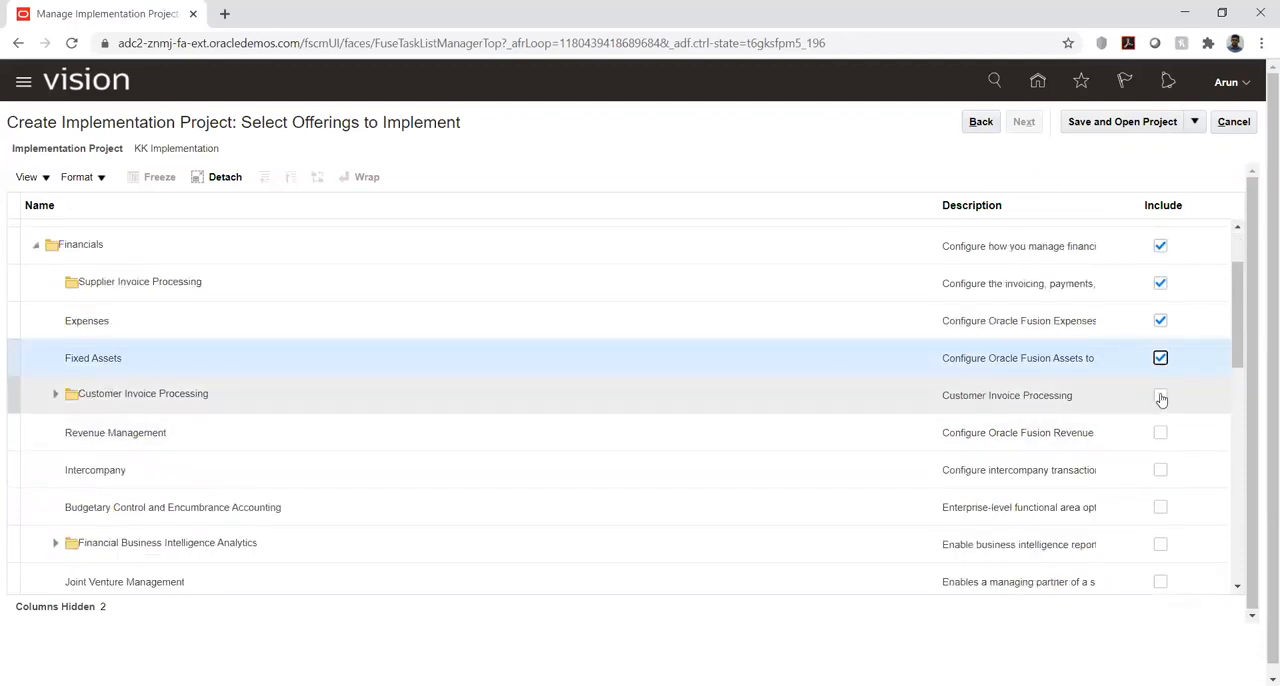
pyautogui.click(1160, 396)
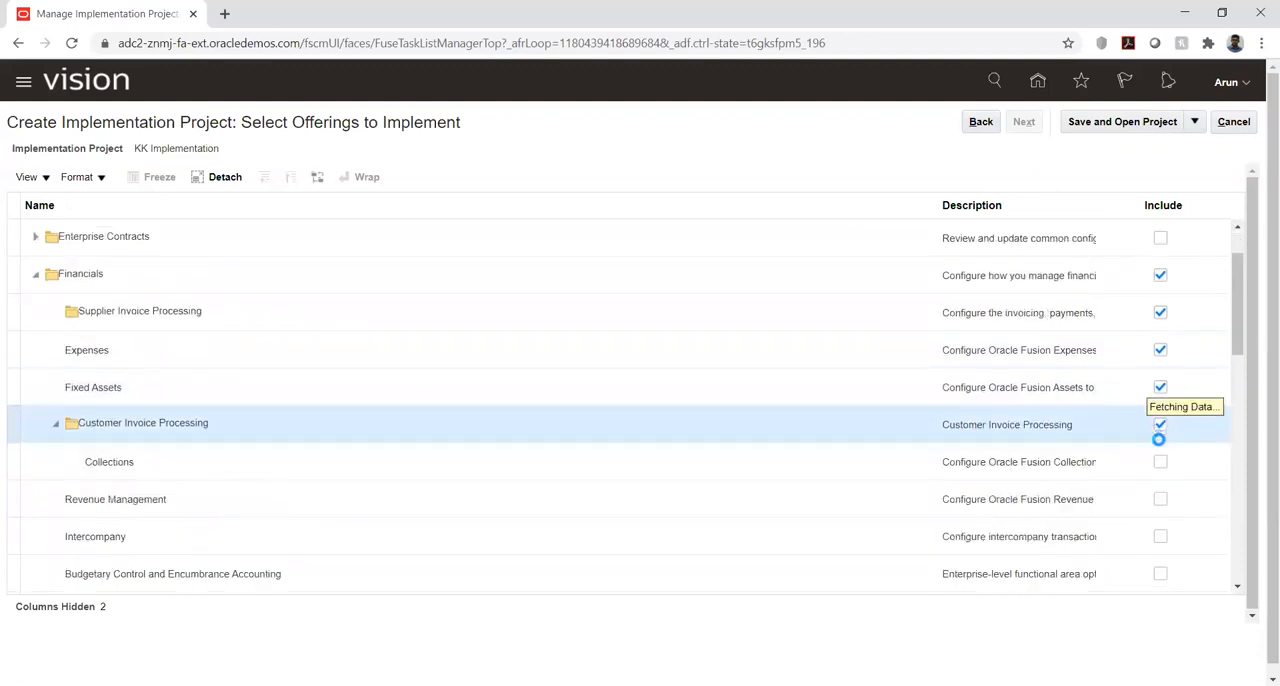
pyautogui.click(1160, 462)
pyautogui.click(1160, 499)
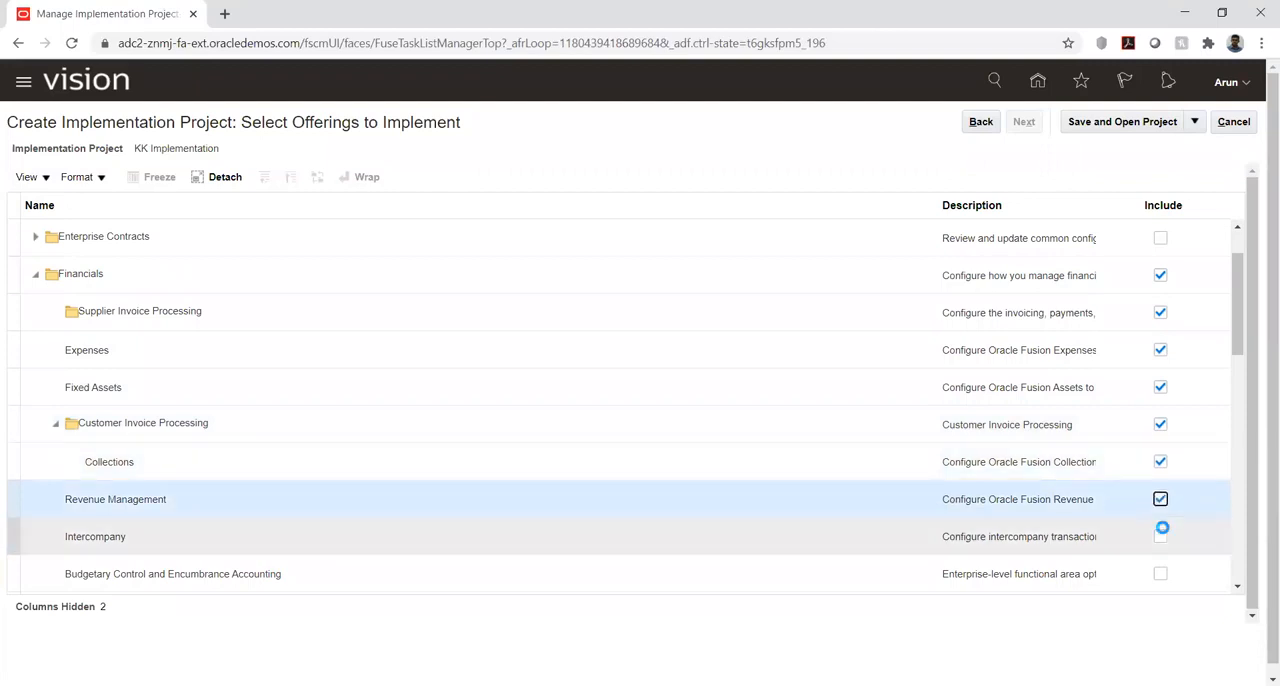
pyautogui.click(1160, 537)
pyautogui.scroll(-2, 1150, 470)
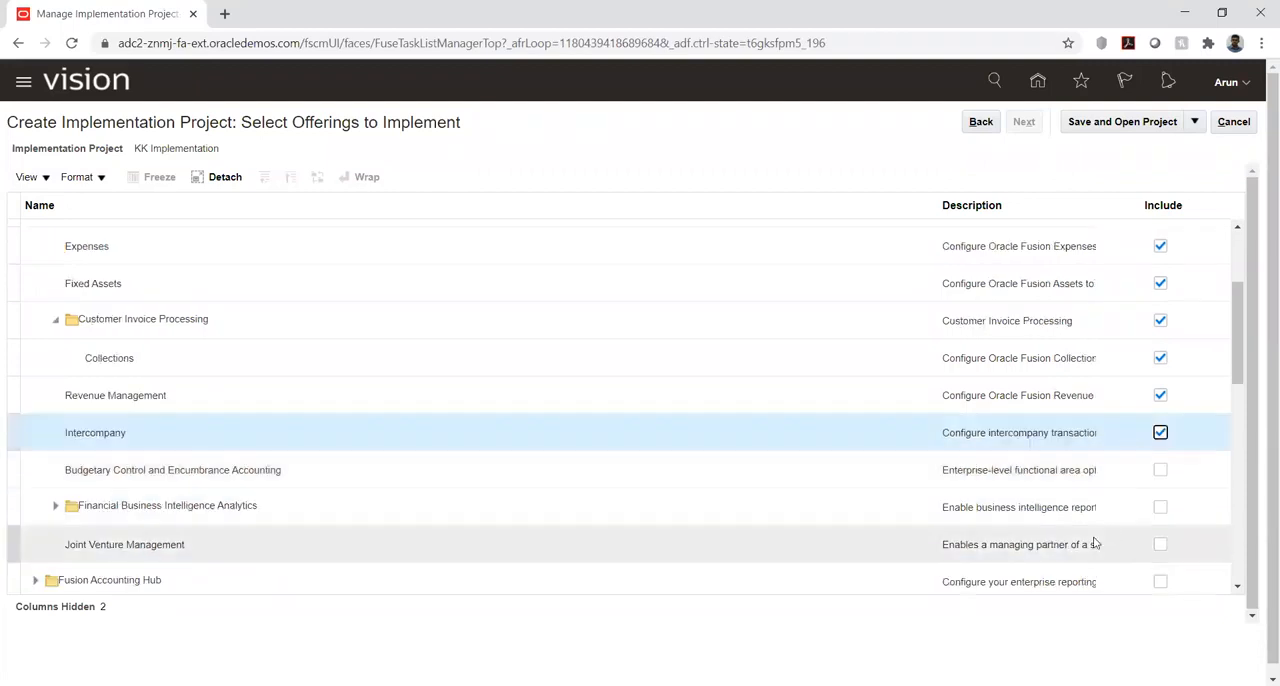
pyautogui.click(1160, 470)
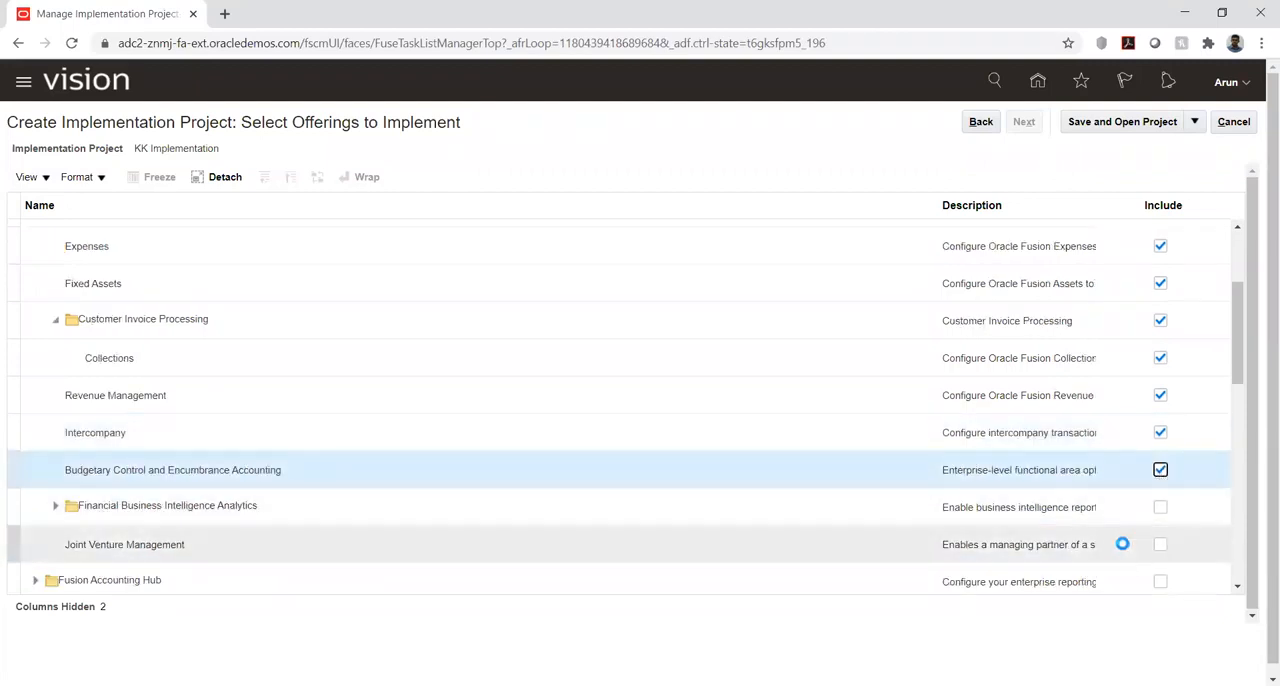
pyautogui.scroll(3, 1027, 382)
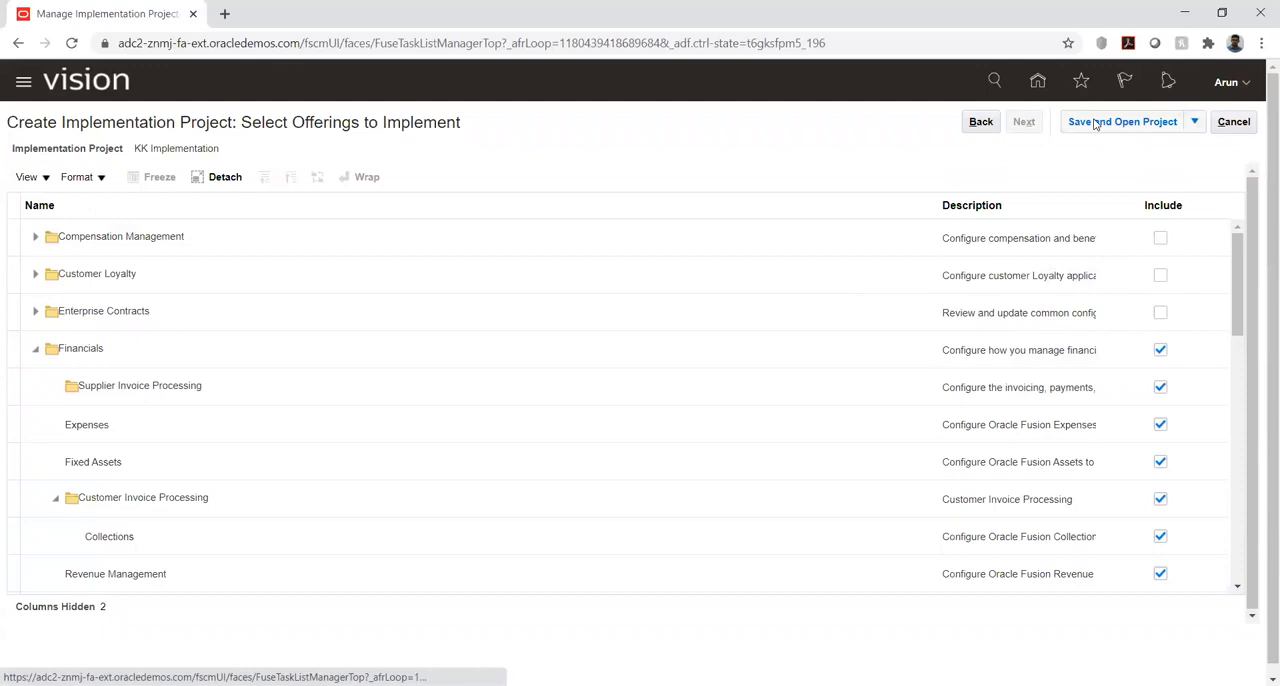
# - Save and open the KK Implementation project with its selected offerings, and return to the list of implementation projects
pyautogui.click(1095, 122)
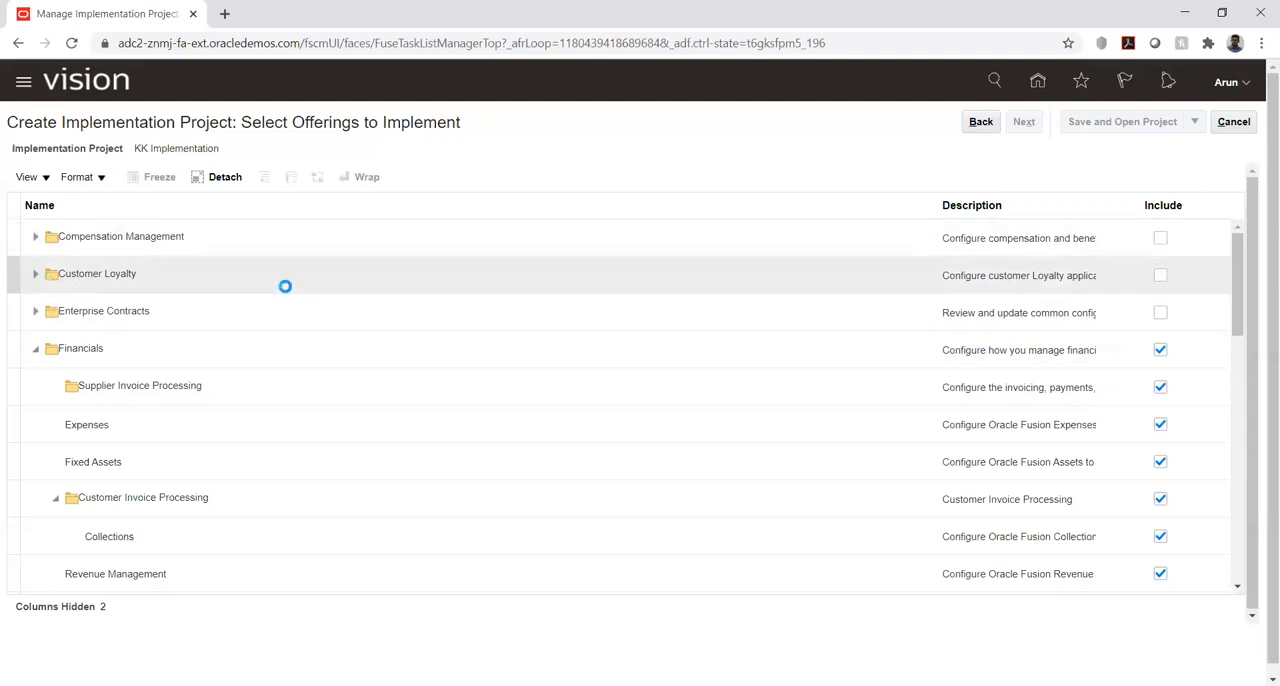
pyautogui.click(36, 275)
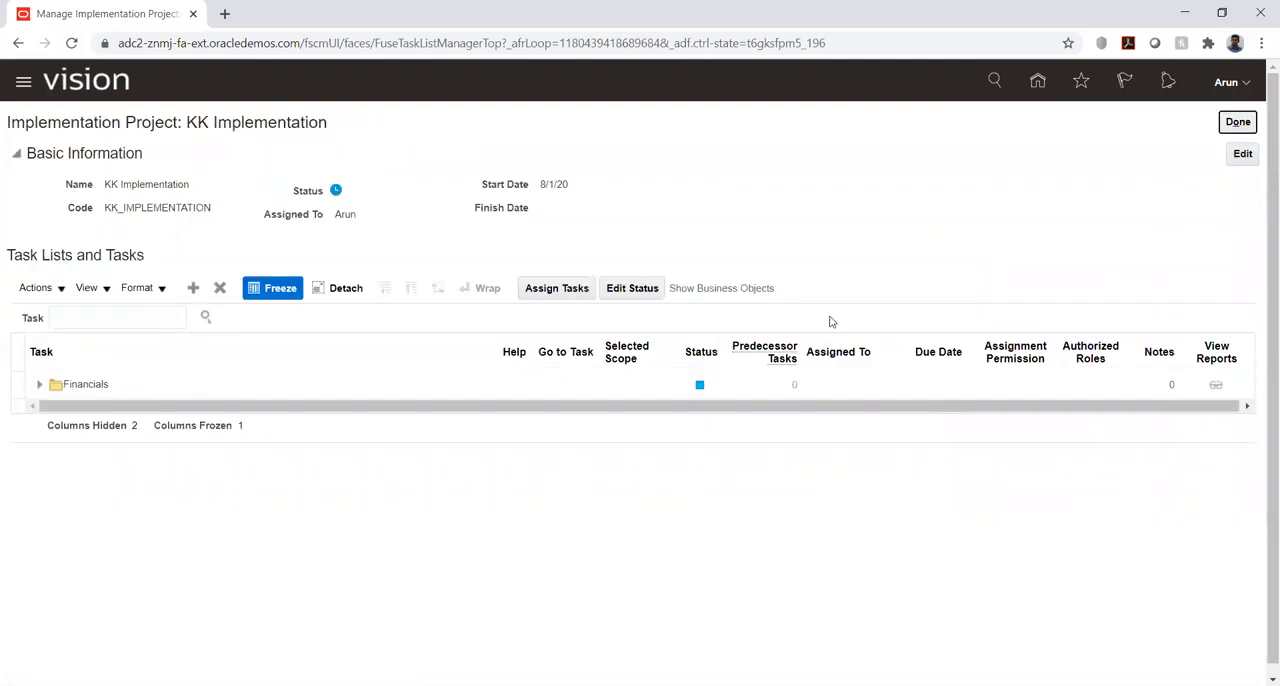
pyautogui.click(1237, 121)
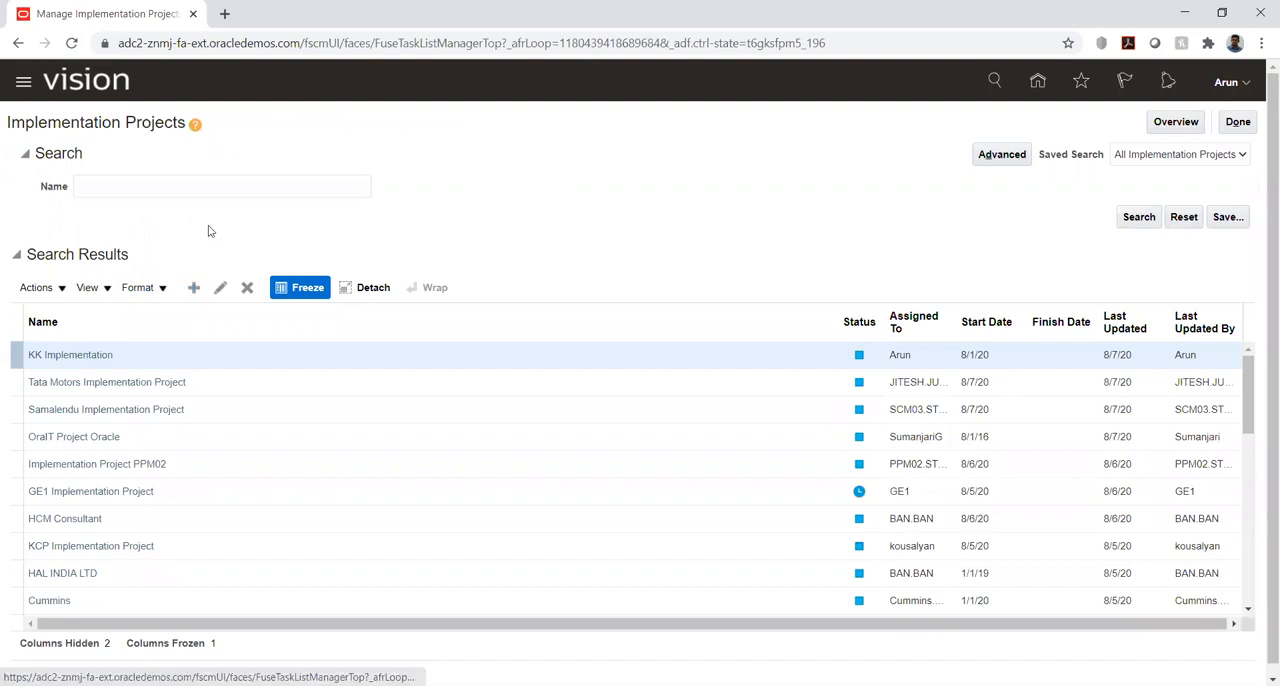
# - Start another implementation project named AA Proj and proceed to selecting its offerings
pyautogui.click(208, 158)
pyautogui.tripleClick(208, 158)
pyautogui.write('A')
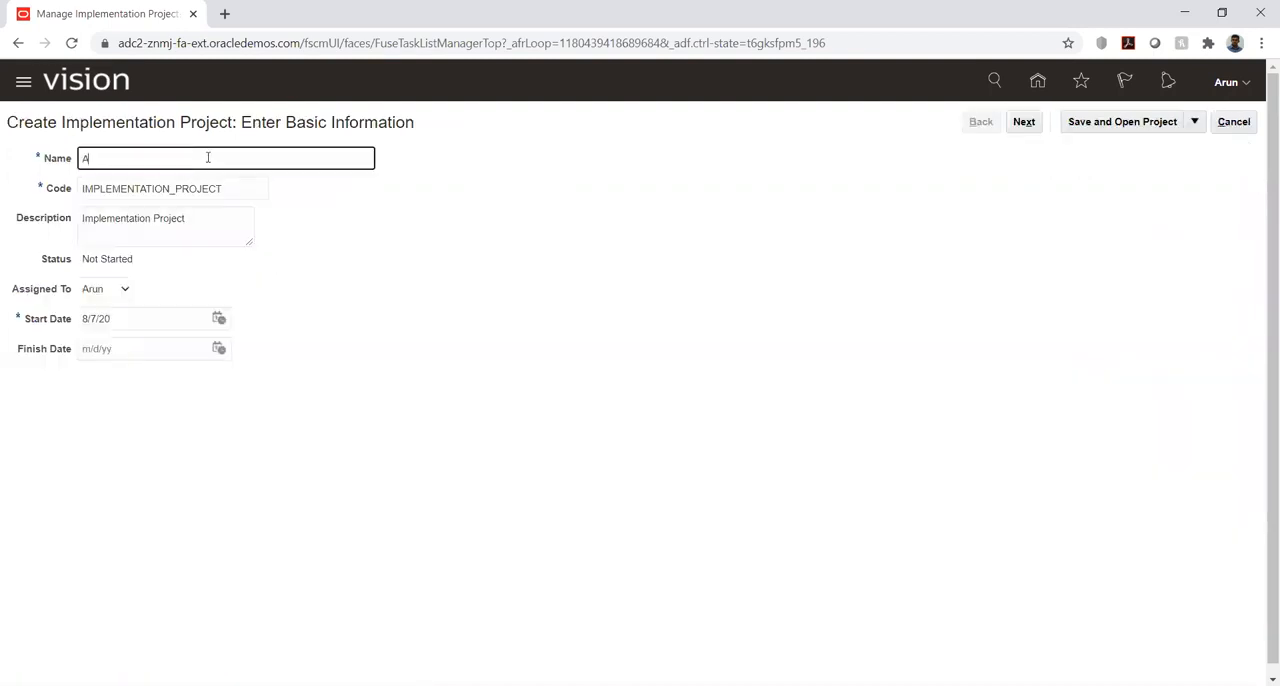
pyautogui.write('A Proj')
pyautogui.press('Tab')
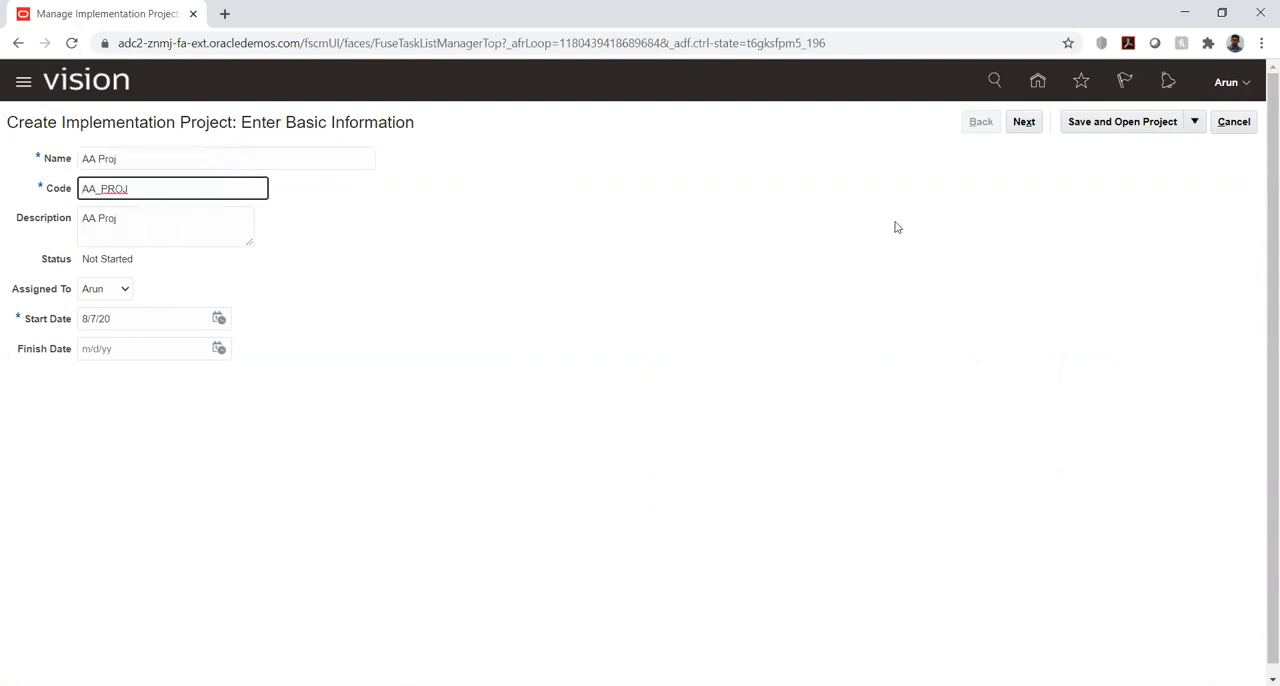
pyautogui.click(1024, 124)
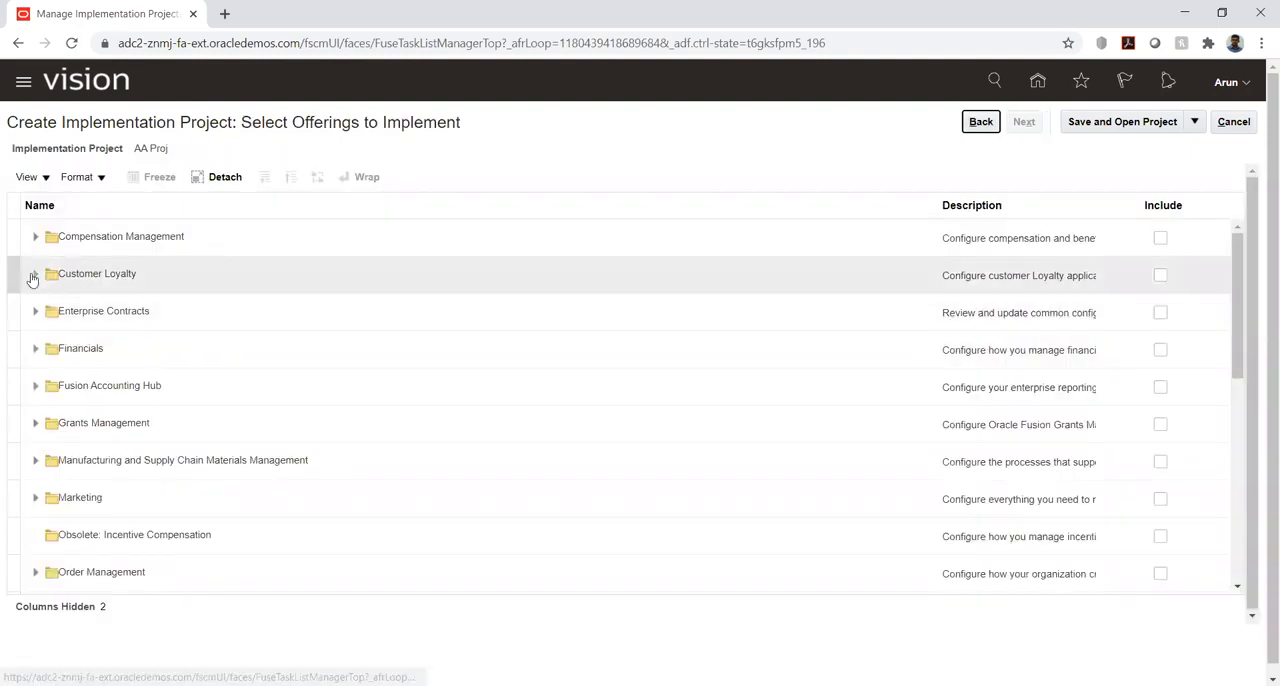
# - Expand Customer Loyalty, Enterprise Contracts and Compensation Management to view their functional areas
pyautogui.click(36, 274)
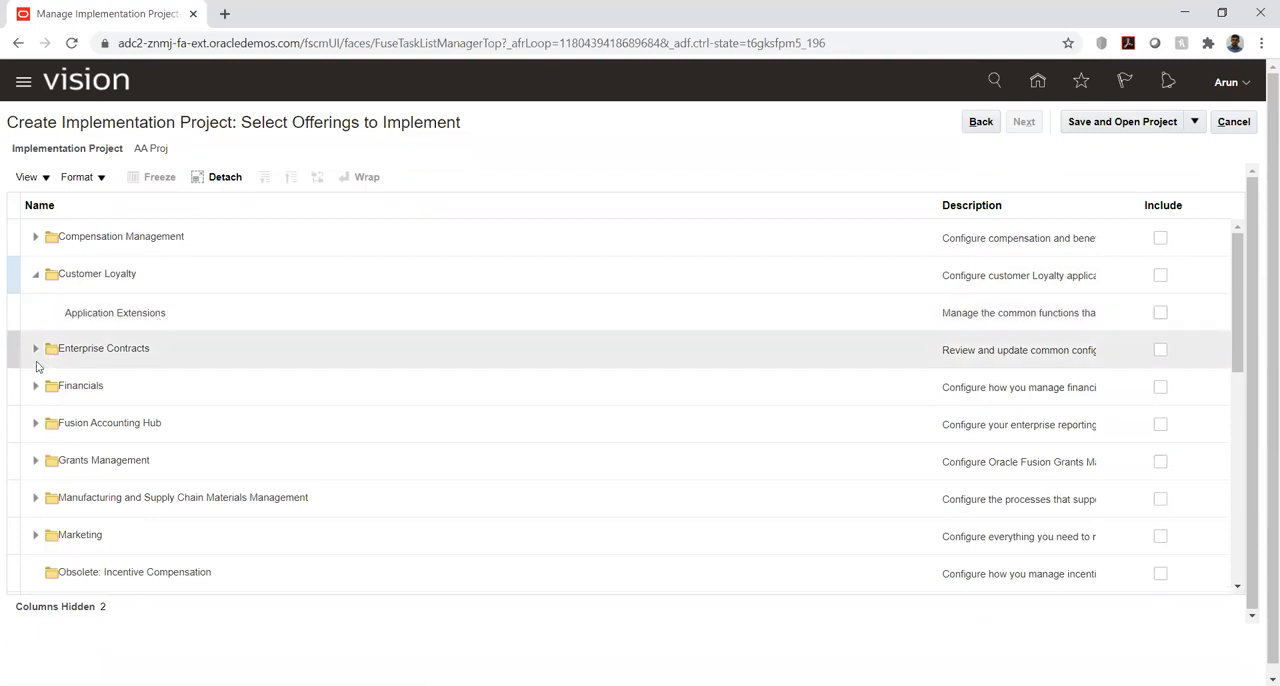
pyautogui.click(36, 348)
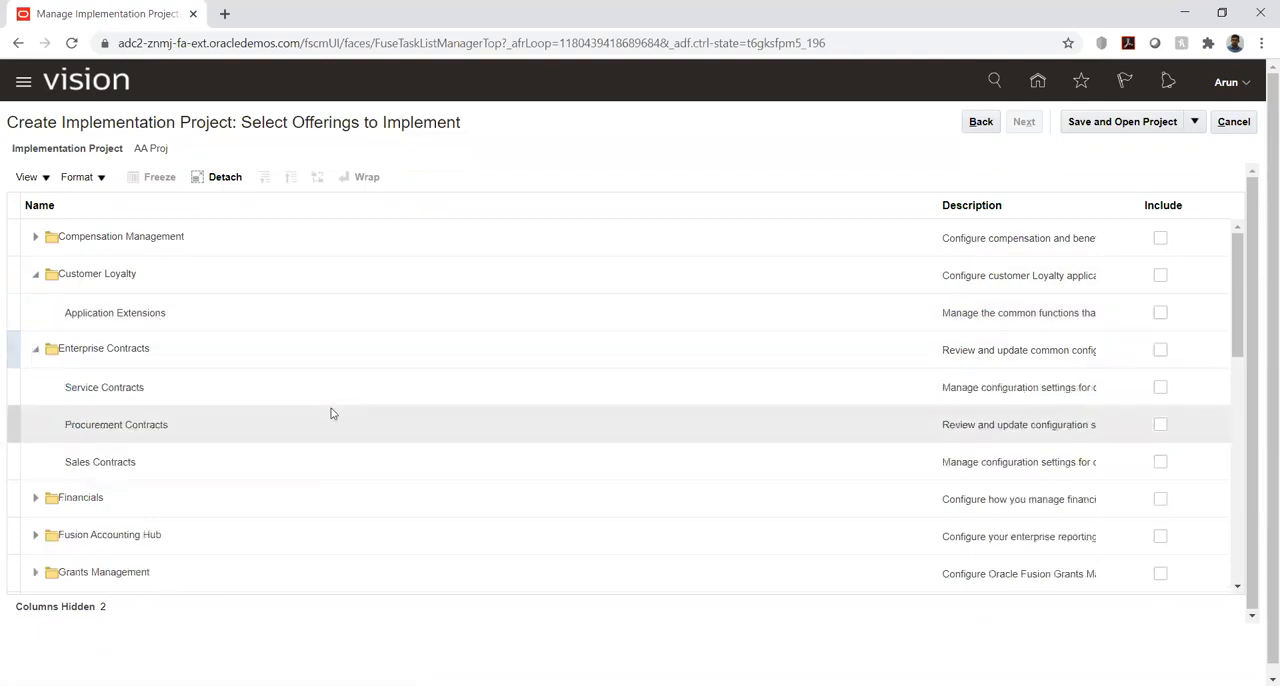
pyautogui.click(34, 240)
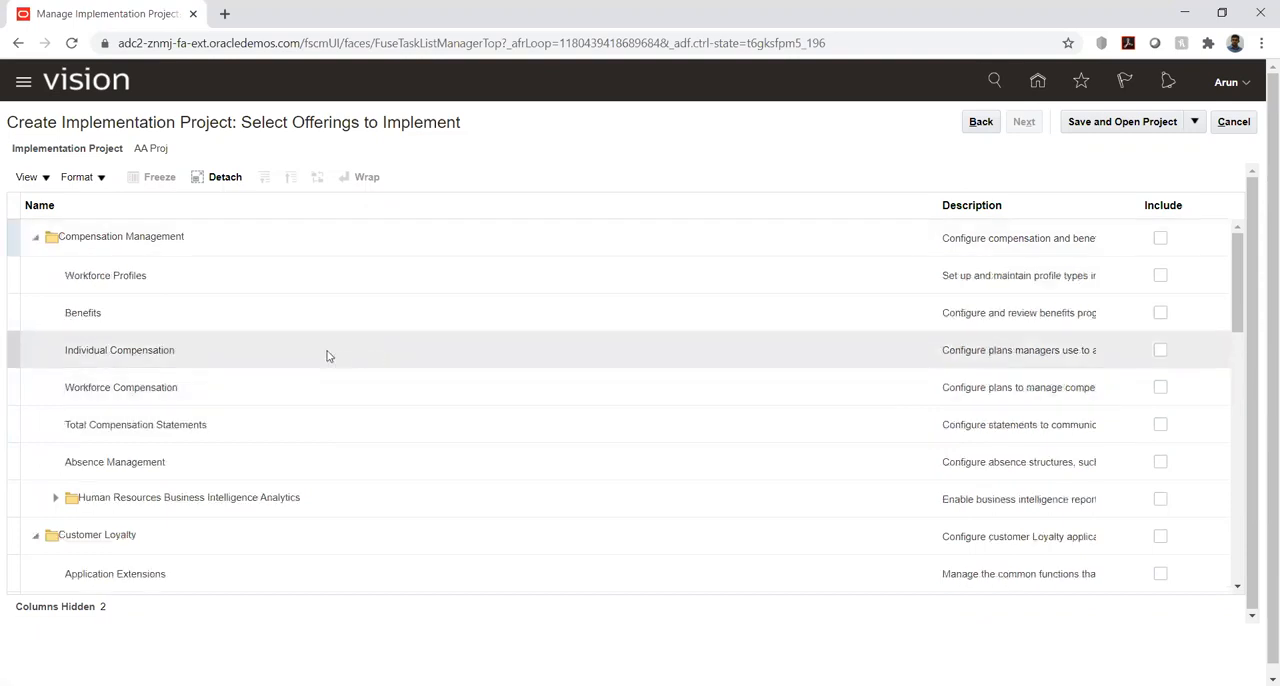
pyautogui.scroll(-3, 329, 357)
pyautogui.scroll(-1, 329, 357)
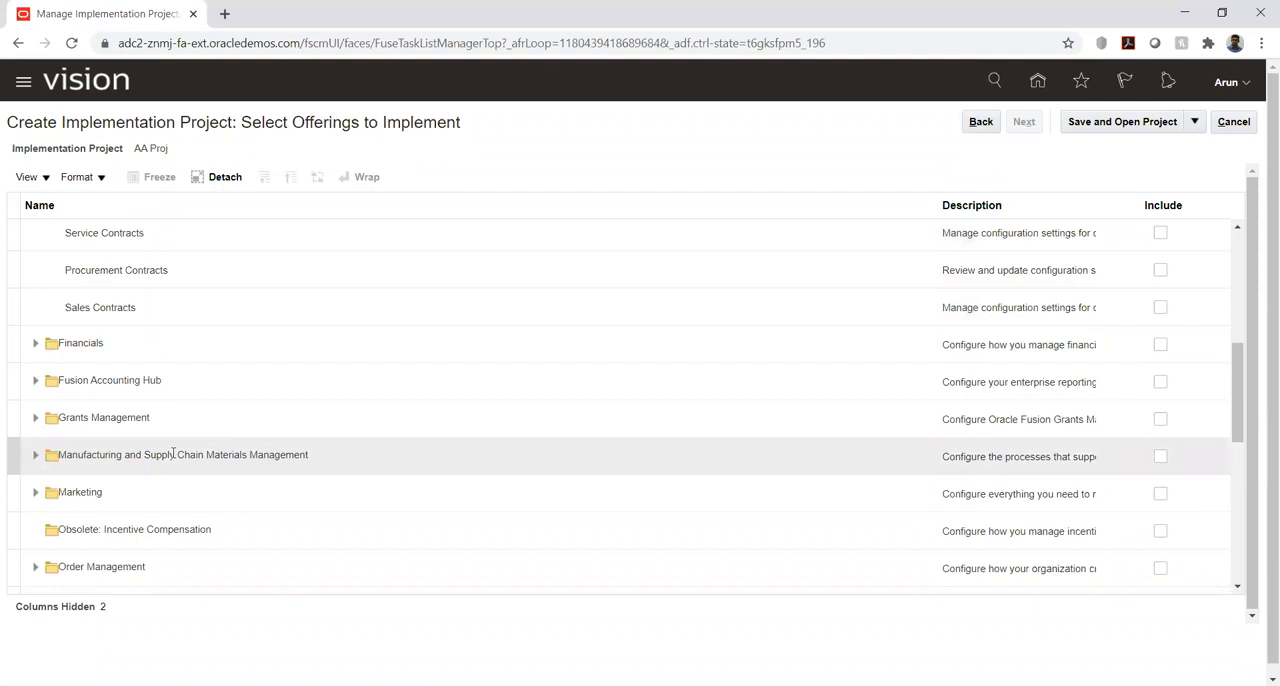
# - Expand the Procurement offering and try to include its Purchasing functional area without selecting Procurement itself
pyautogui.scroll(-1, 108, 443)
pyautogui.click(35, 537)
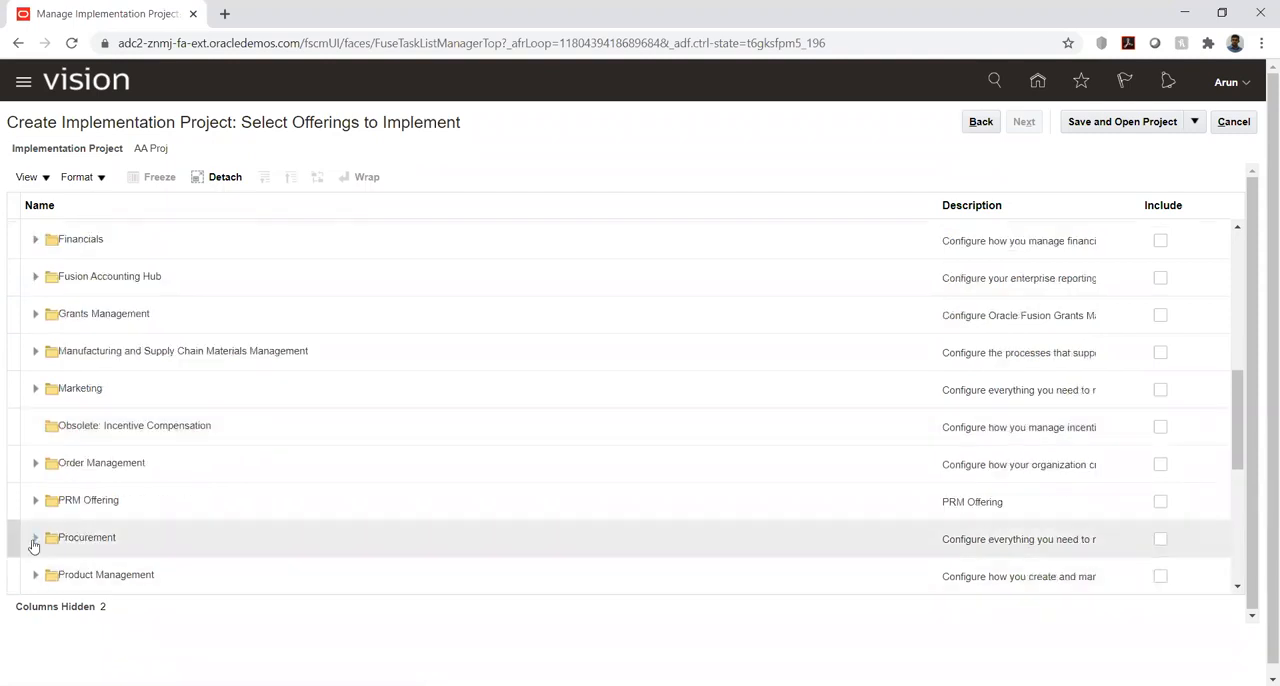
pyautogui.scroll(-2, 169, 414)
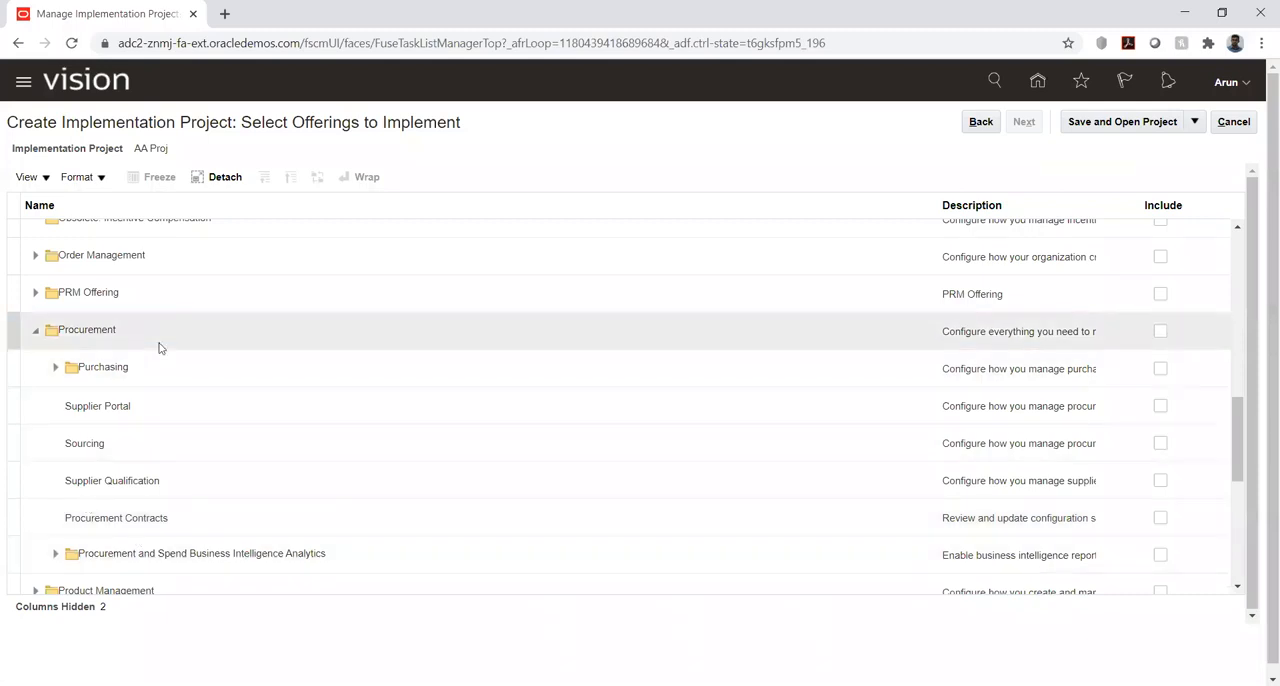
pyautogui.click(1160, 369)
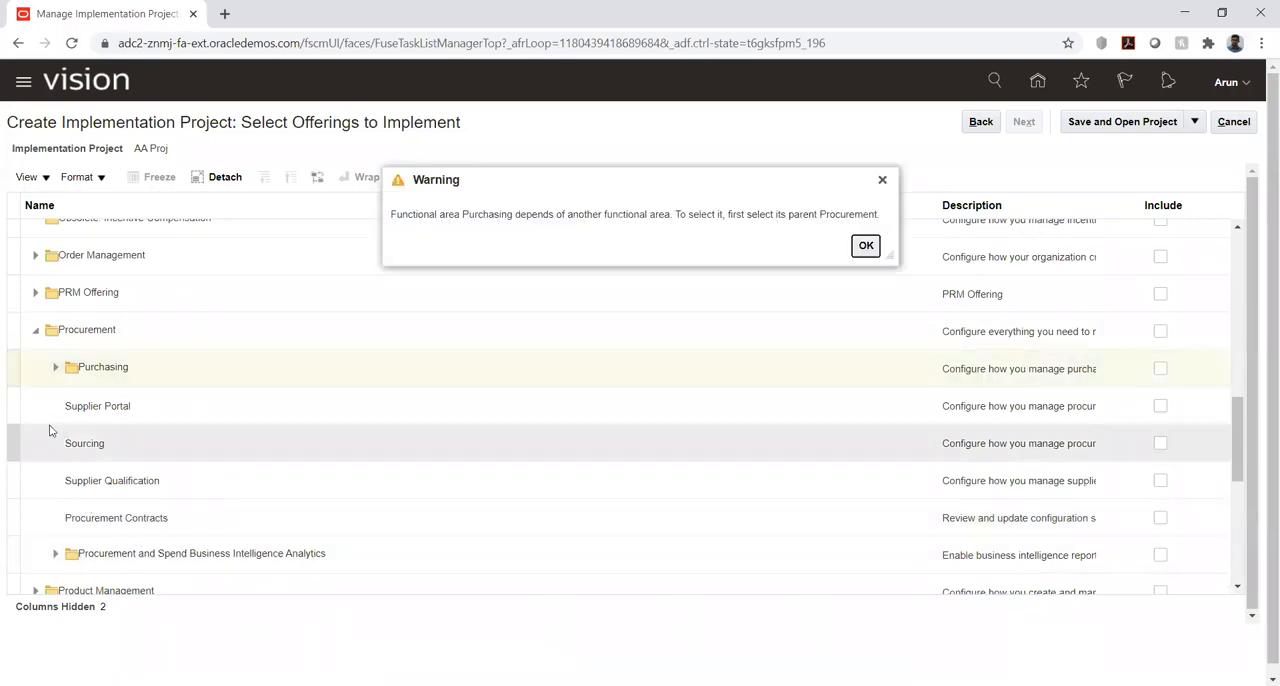
pyautogui.click(866, 246)
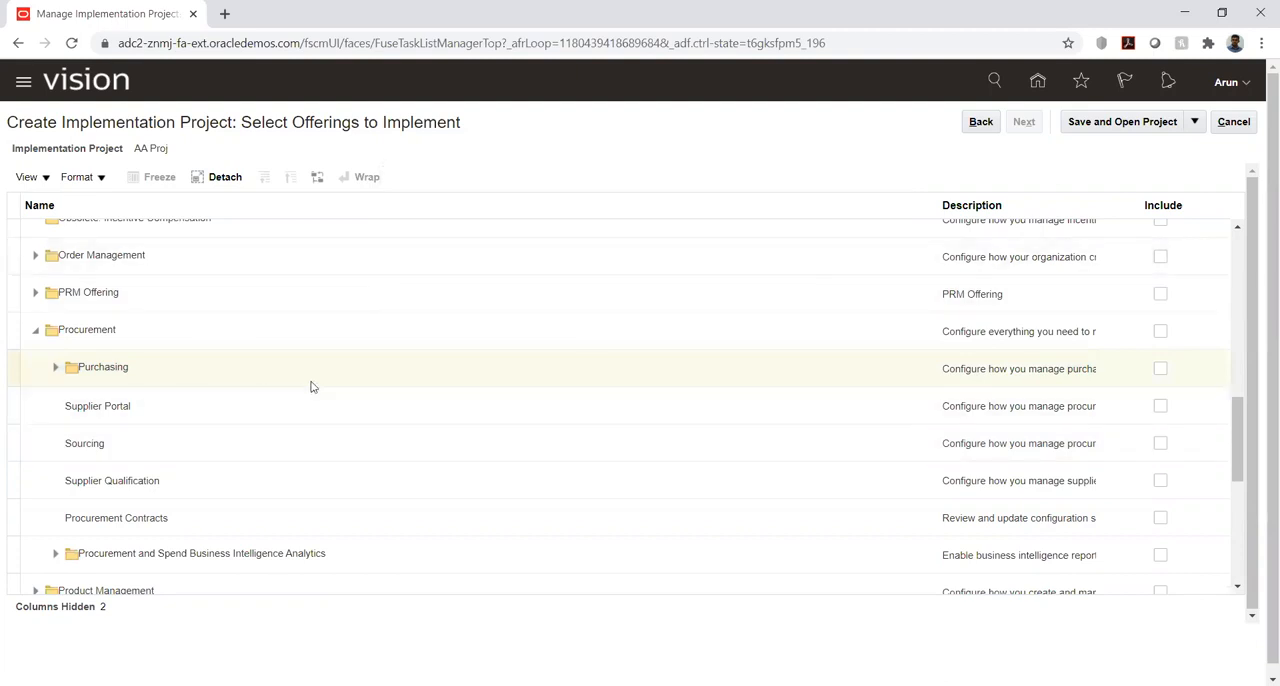
# - Review the Procurement areas and expand Product Management, with its Product Development and Product Information Management branches, to examine their contents
pyautogui.scroll(-1, 311, 385)
pyautogui.scroll(-1, 312, 387)
pyautogui.scroll(1, 312, 387)
pyautogui.scroll(1, 311, 387)
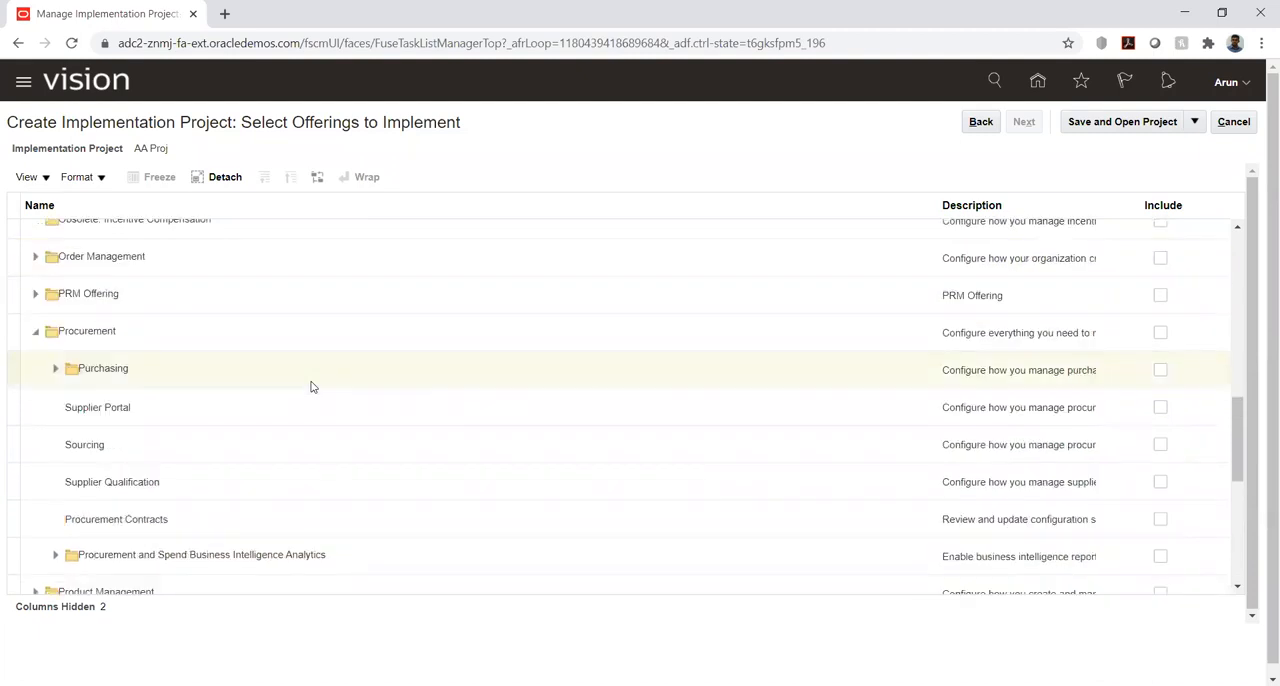
pyautogui.scroll(1, 163, 421)
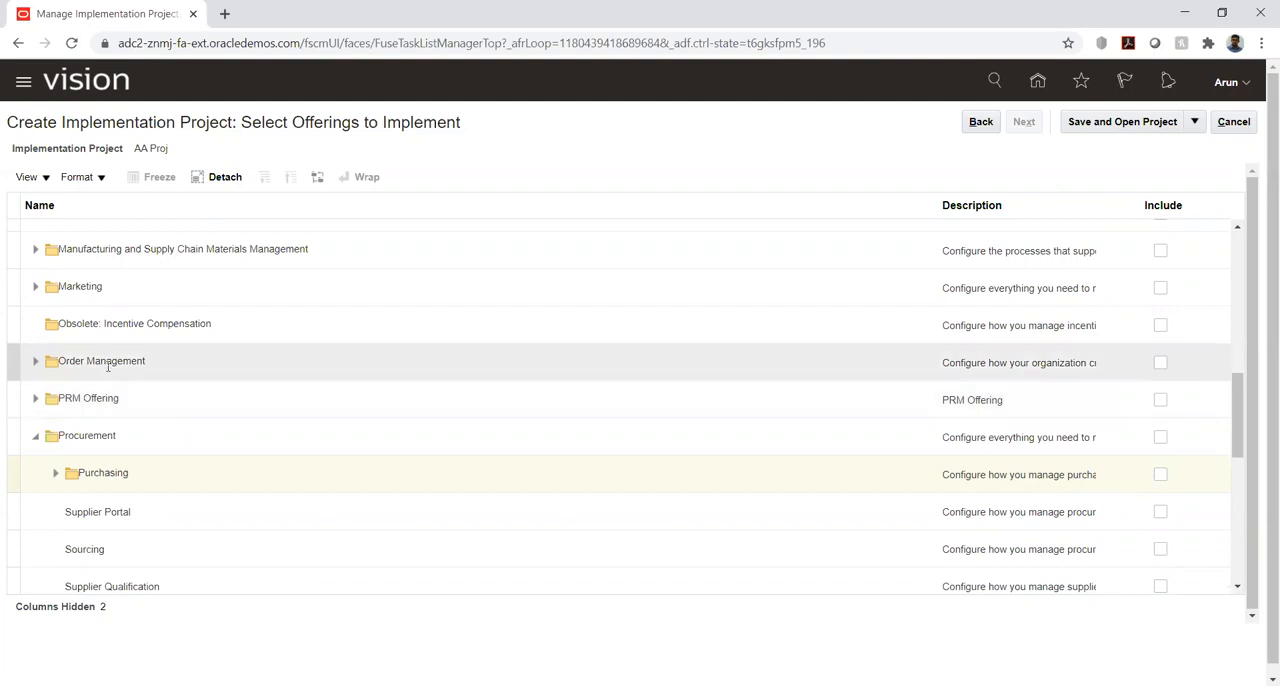
pyautogui.scroll(-3, 150, 343)
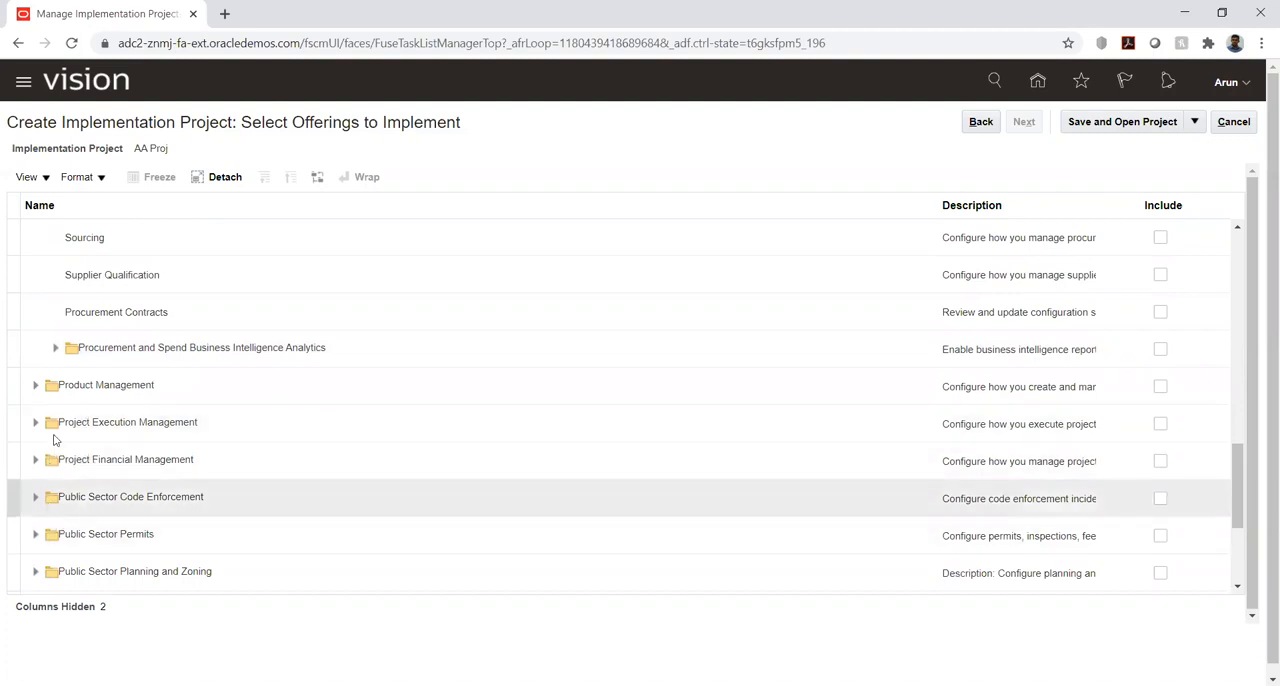
pyautogui.click(36, 385)
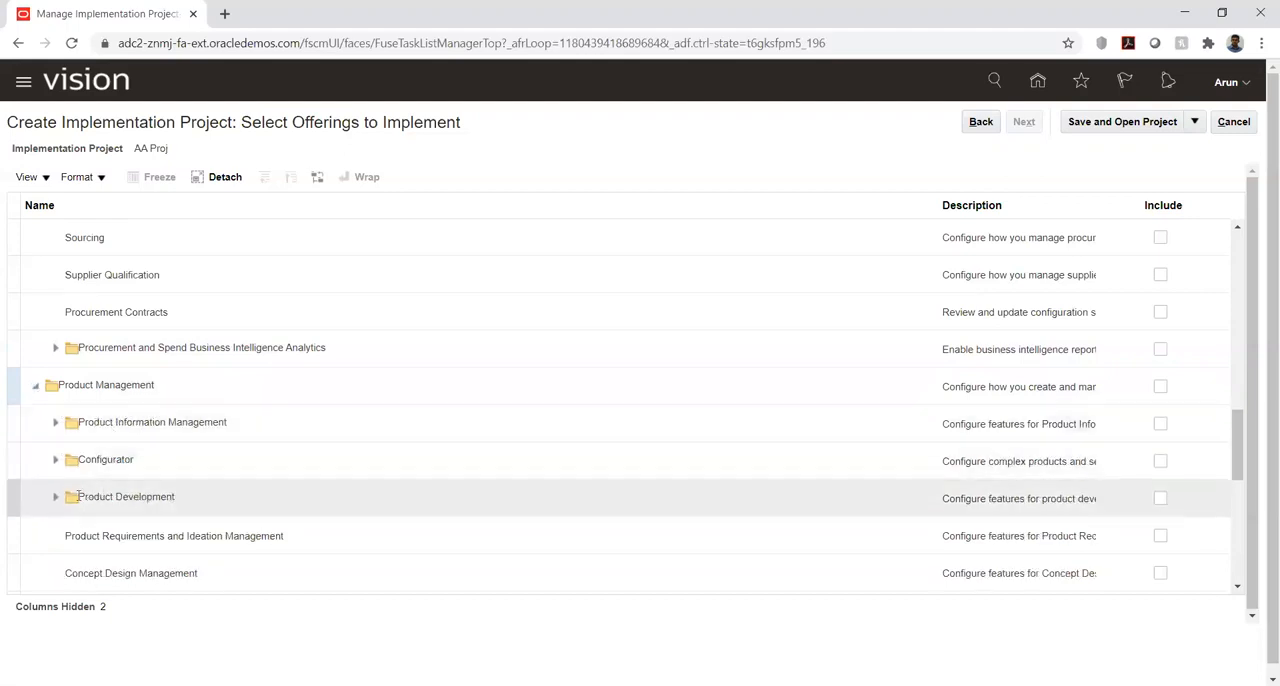
pyautogui.click(55, 497)
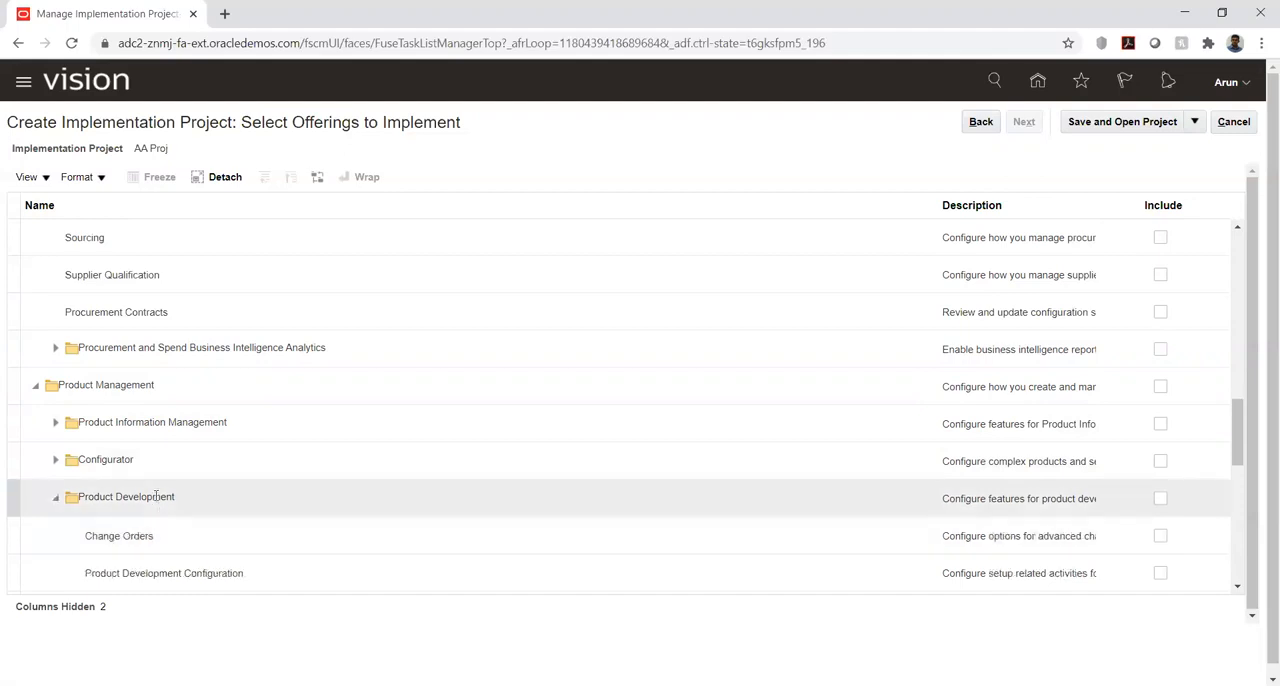
pyautogui.scroll(-1, 156, 497)
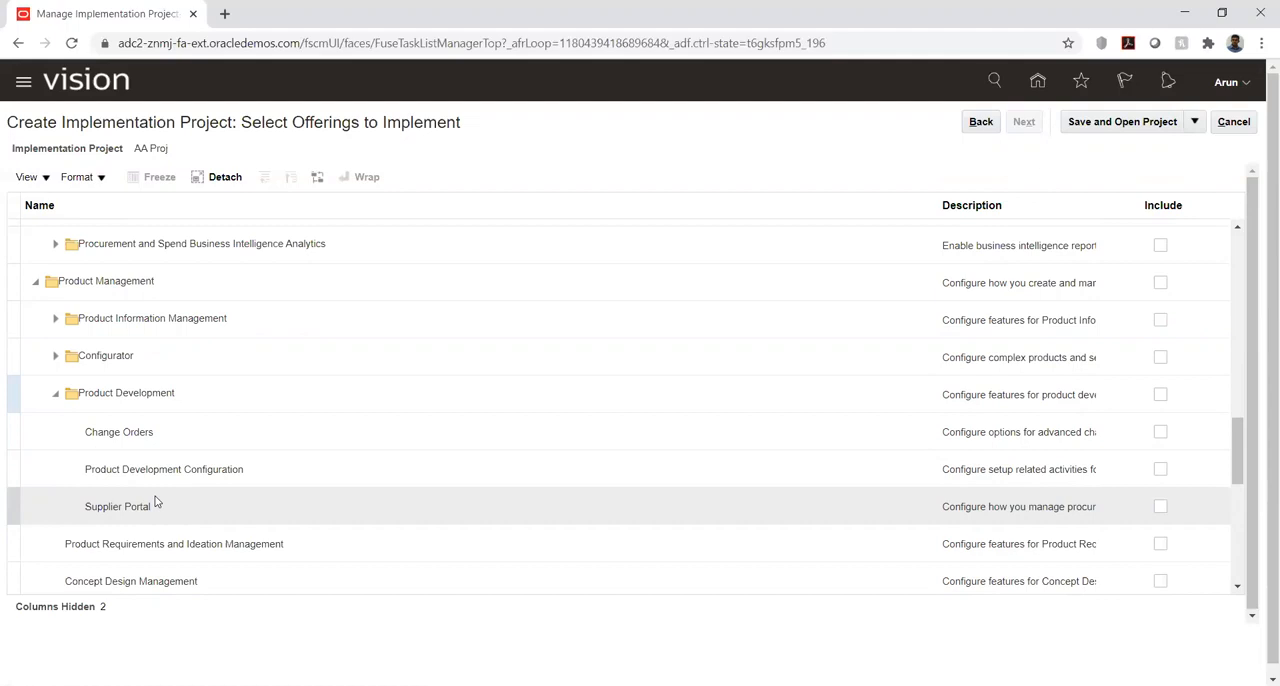
pyautogui.click(53, 321)
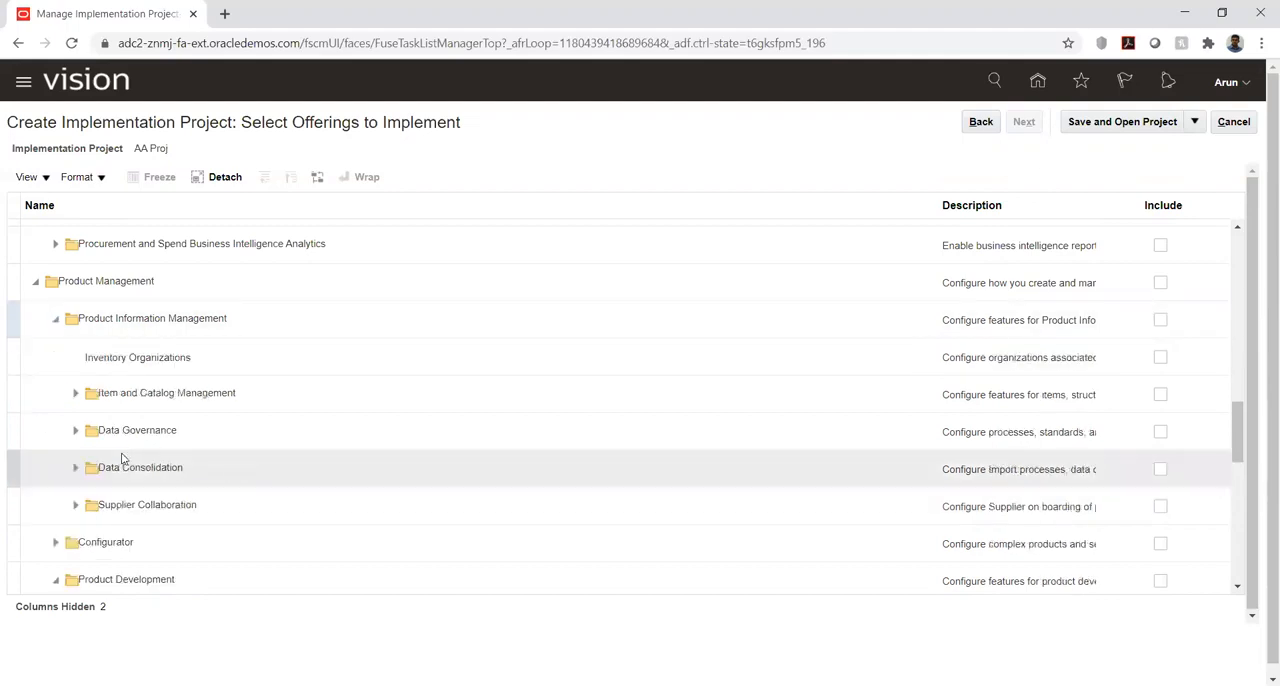
pyautogui.click(82, 317)
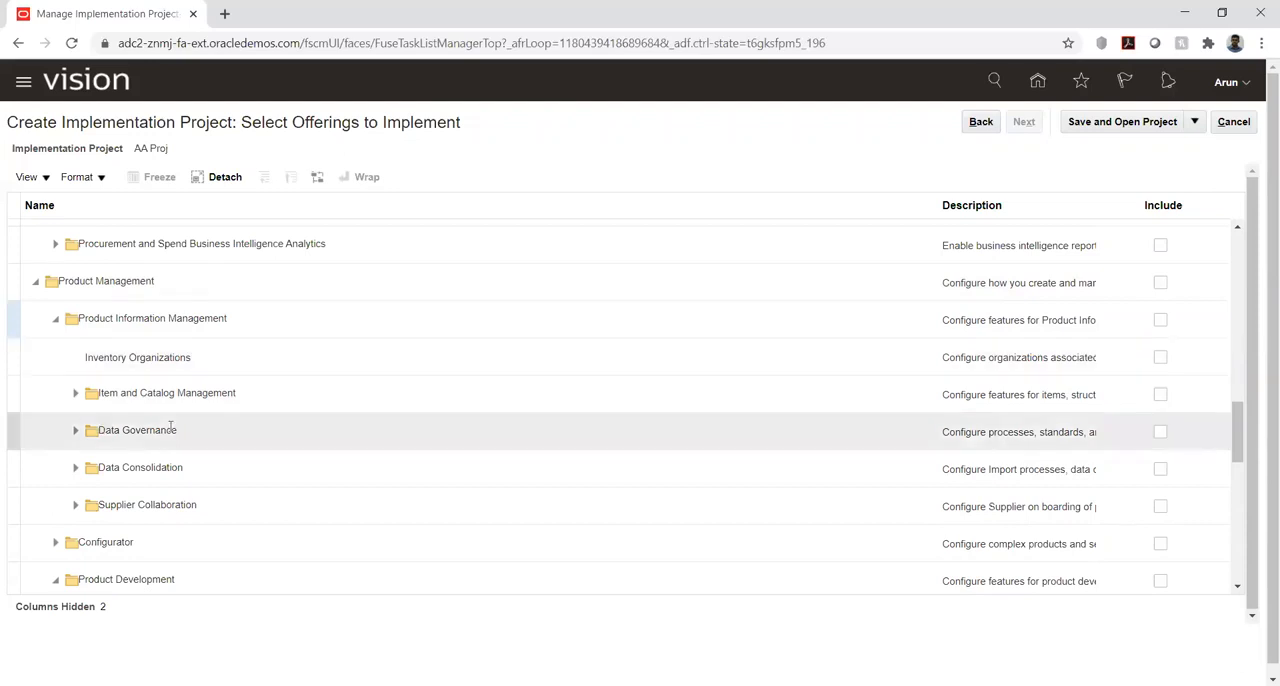
# - Look through the offerings list again, comparing the areas under Procurement and Product Management and the project and public sector offerings
pyautogui.scroll(5, 170, 430)
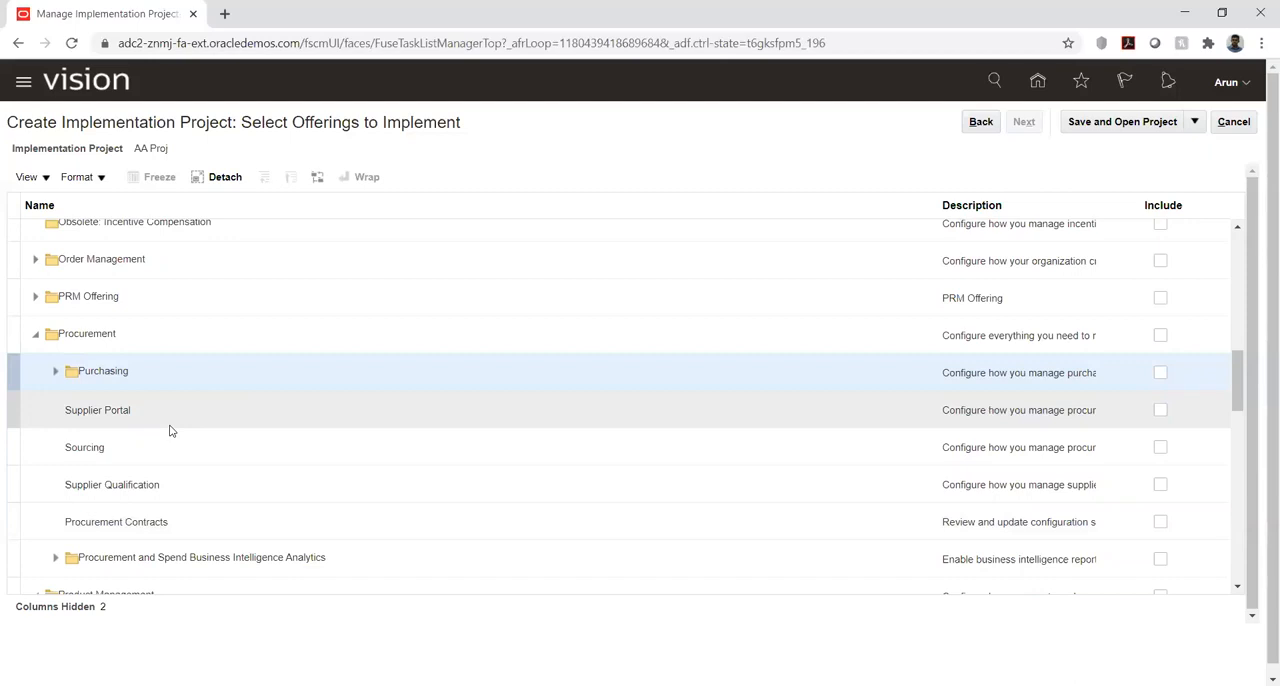
pyautogui.scroll(1, 170, 430)
pyautogui.scroll(-1, 170, 430)
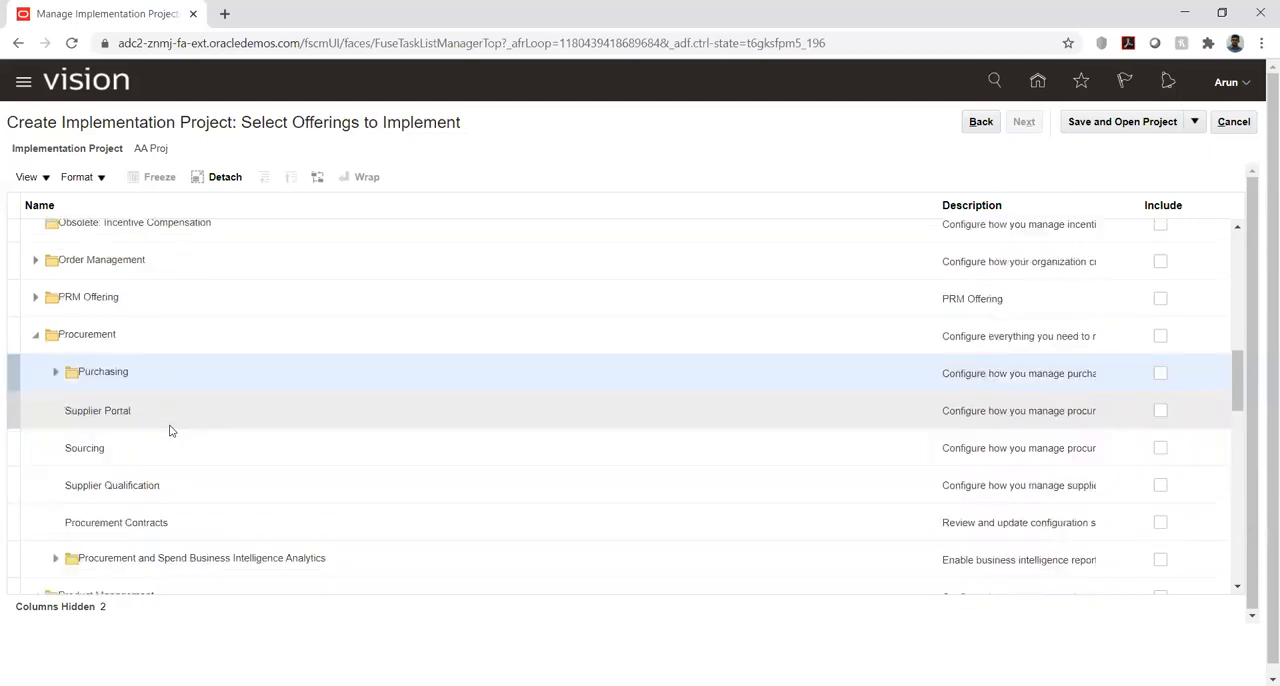
pyautogui.scroll(-1, 170, 430)
pyautogui.scroll(-2, 170, 430)
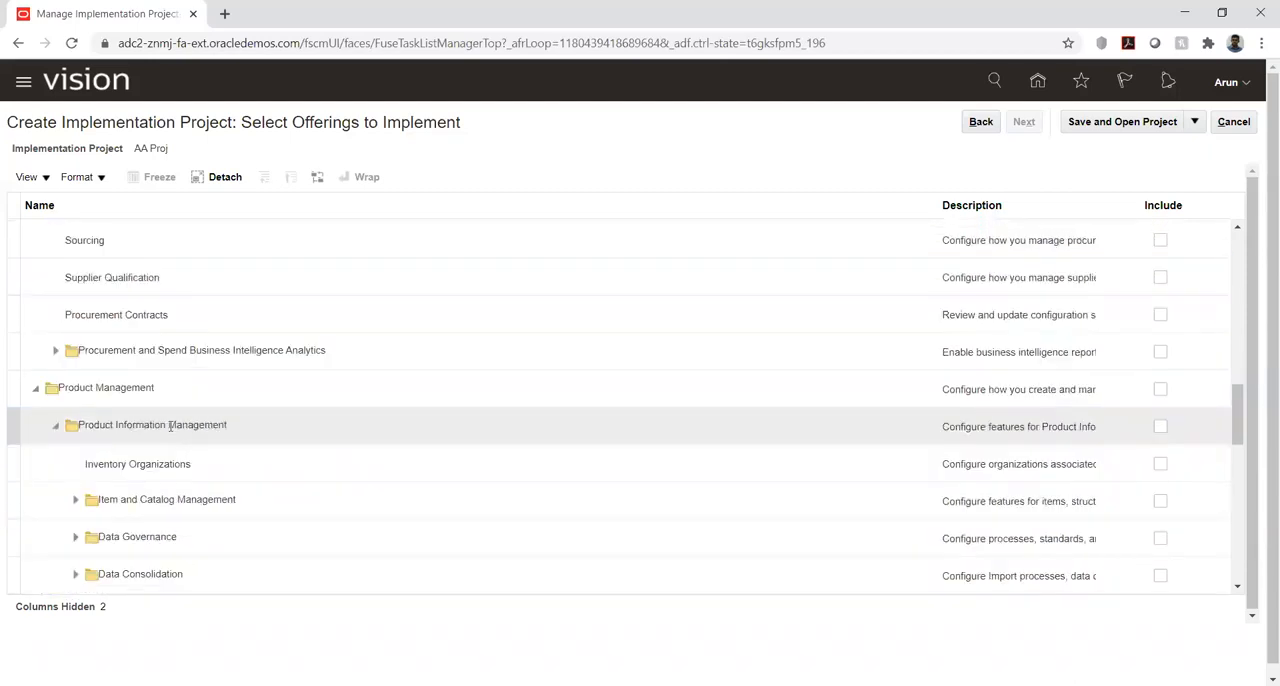
pyautogui.scroll(-1, 170, 431)
pyautogui.scroll(-3, 170, 431)
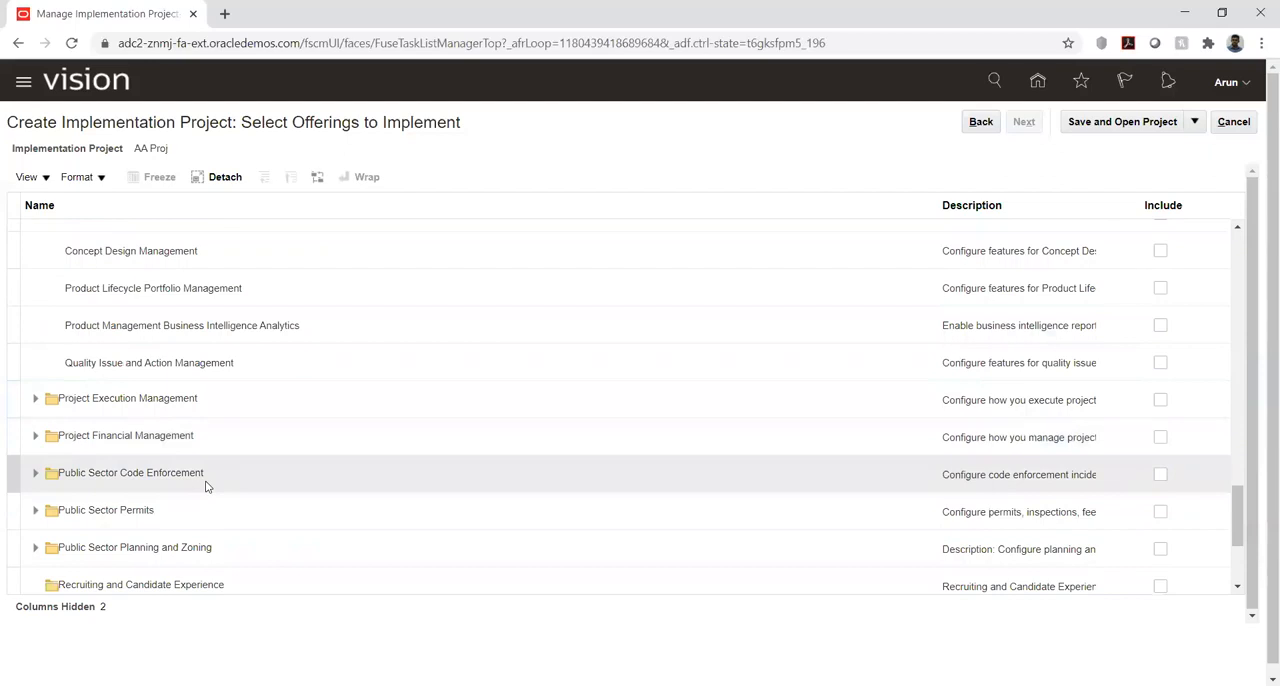
pyautogui.scroll(5, 206, 486)
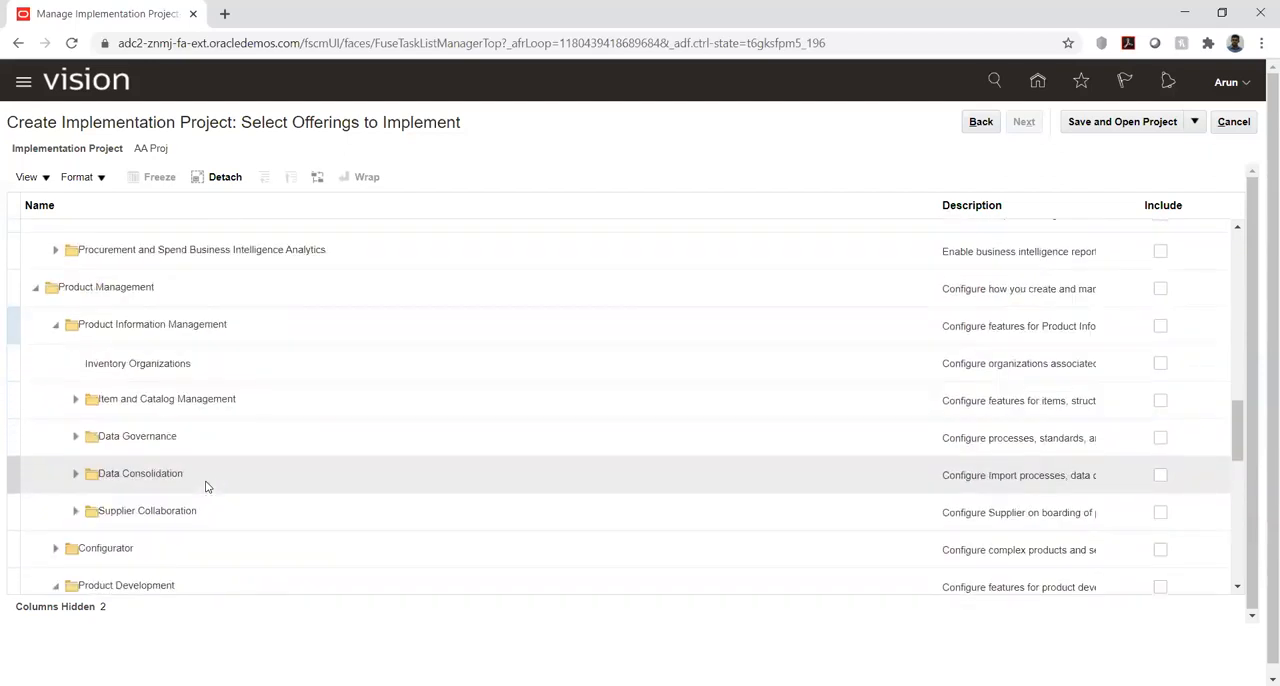
pyautogui.scroll(1, 206, 486)
pyautogui.scroll(2, 206, 486)
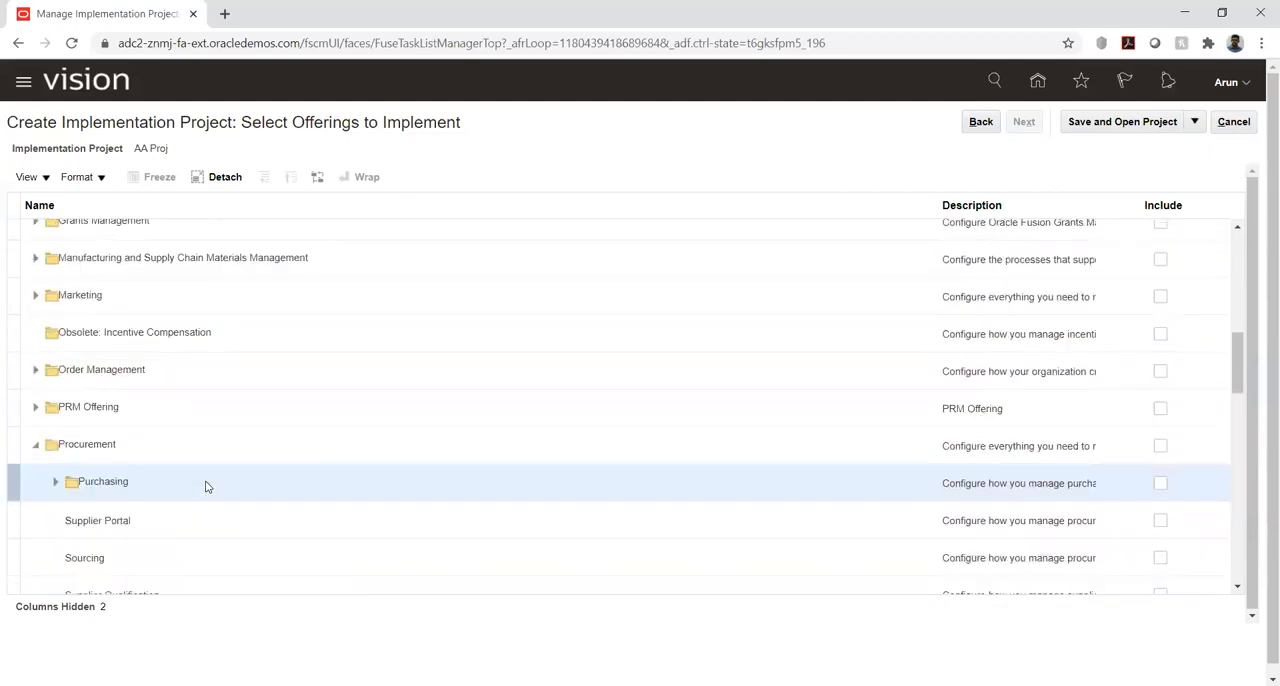
# - Expand Manufacturing and Supply Chain Materials Management and examine its functional areas, including Manufacturing
pyautogui.scroll(1, 206, 486)
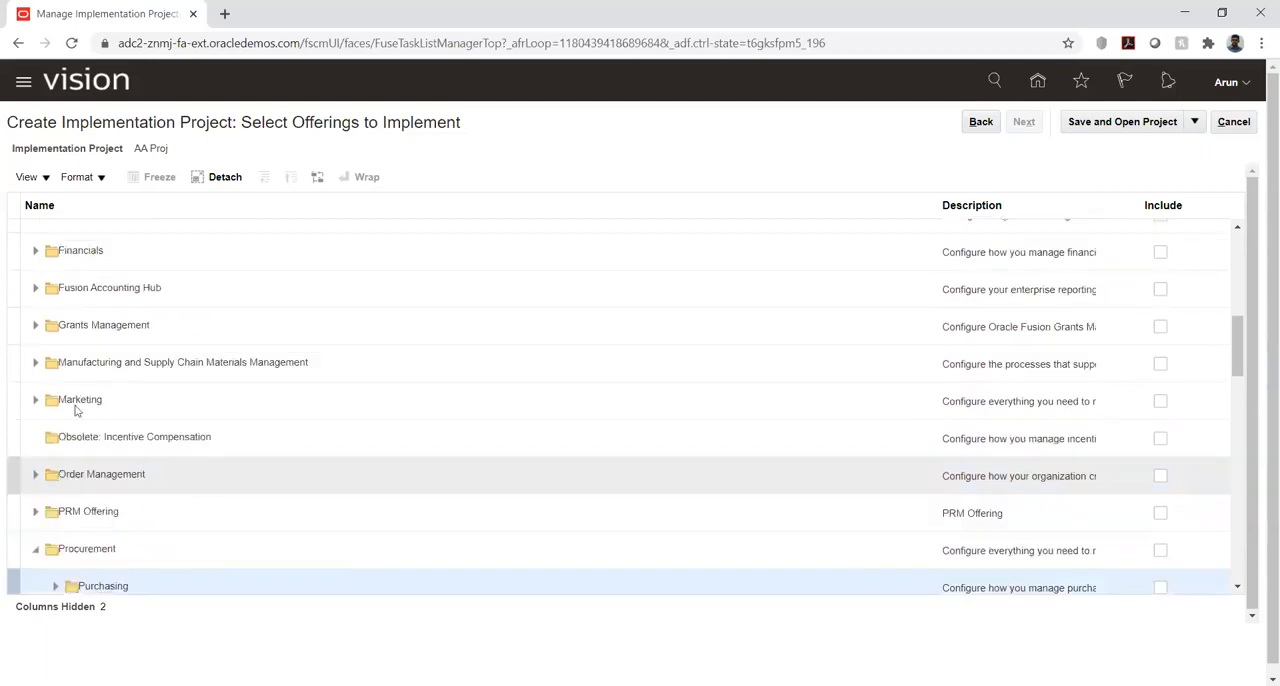
pyautogui.click(35, 366)
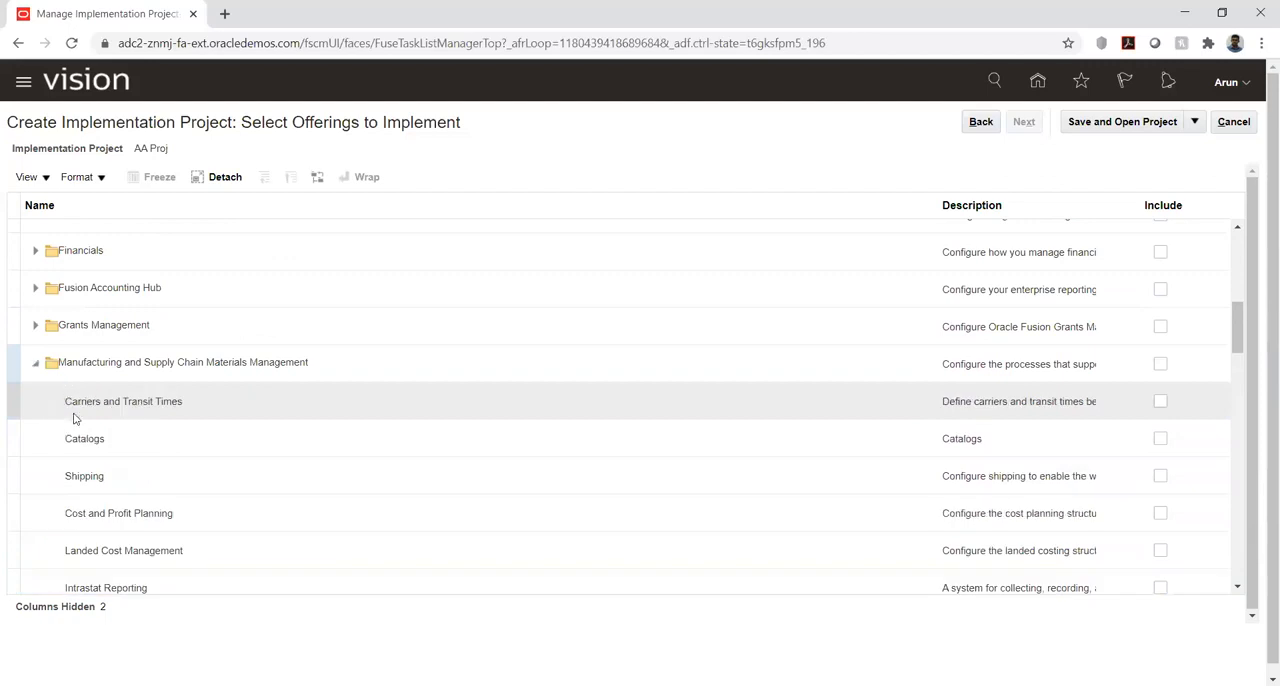
pyautogui.scroll(-1, 97, 446)
pyautogui.scroll(-1, 97, 446)
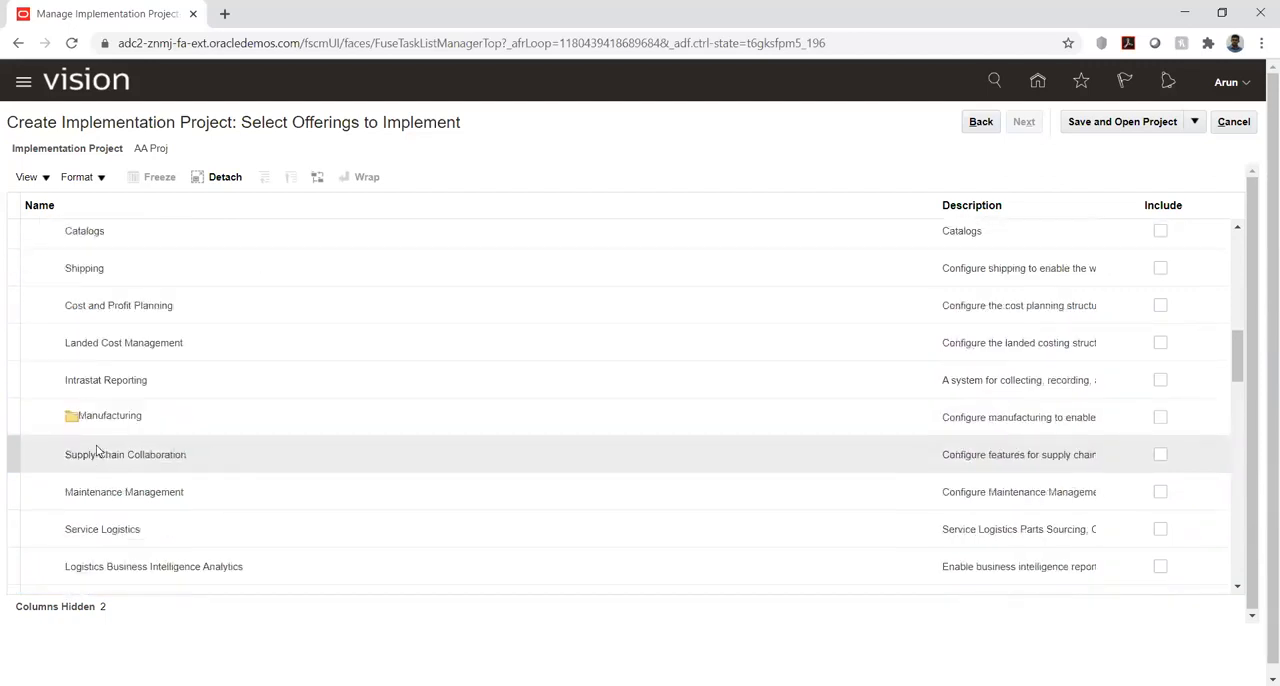
pyautogui.scroll(-1, 97, 451)
pyautogui.scroll(1, 94, 449)
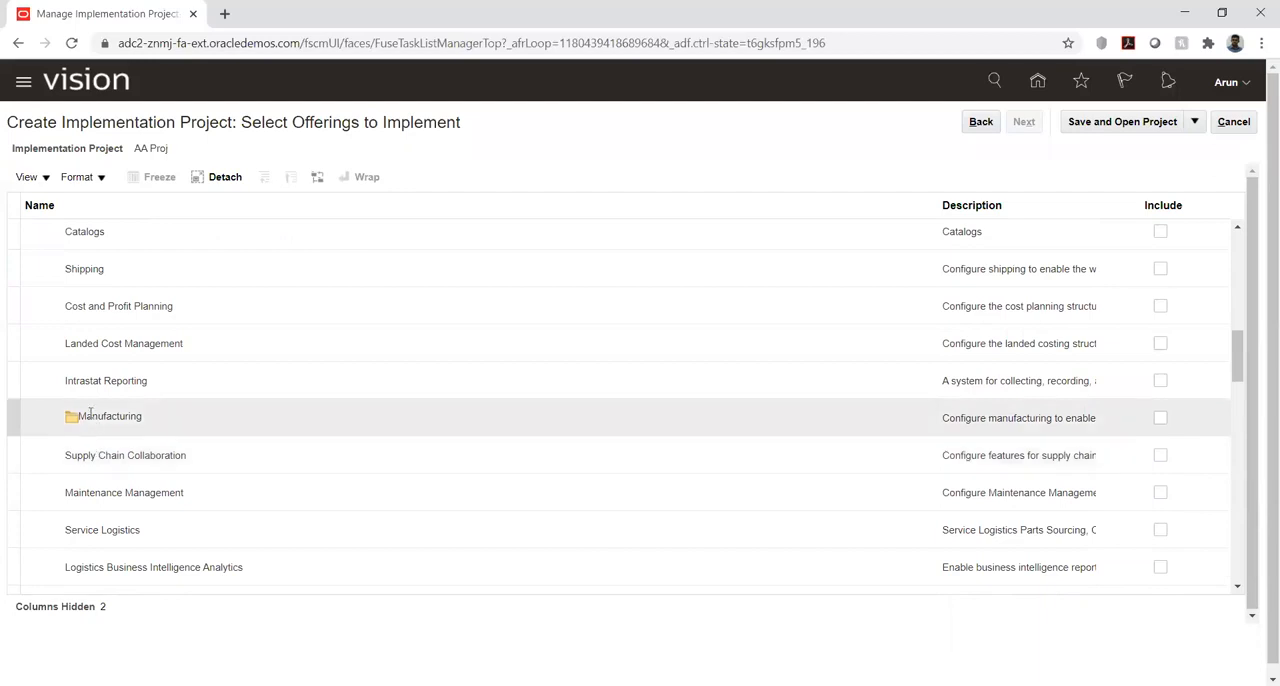
pyautogui.click(92, 415)
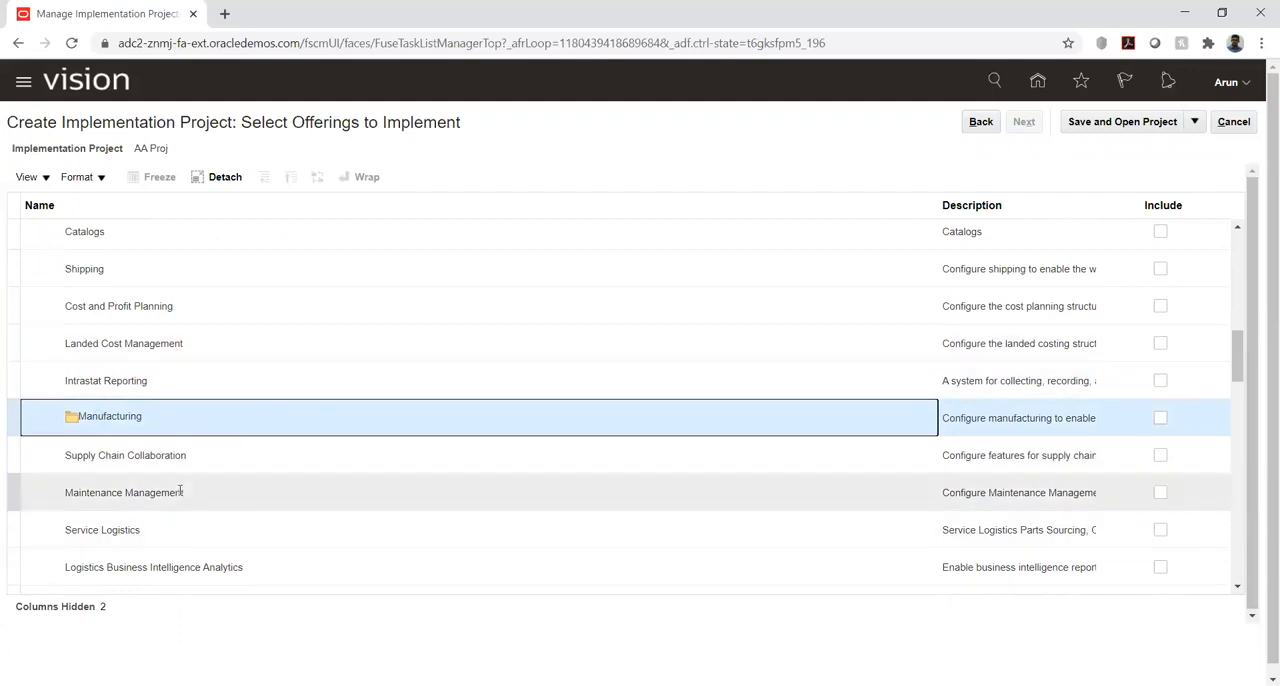
pyautogui.scroll(-1, 180, 495)
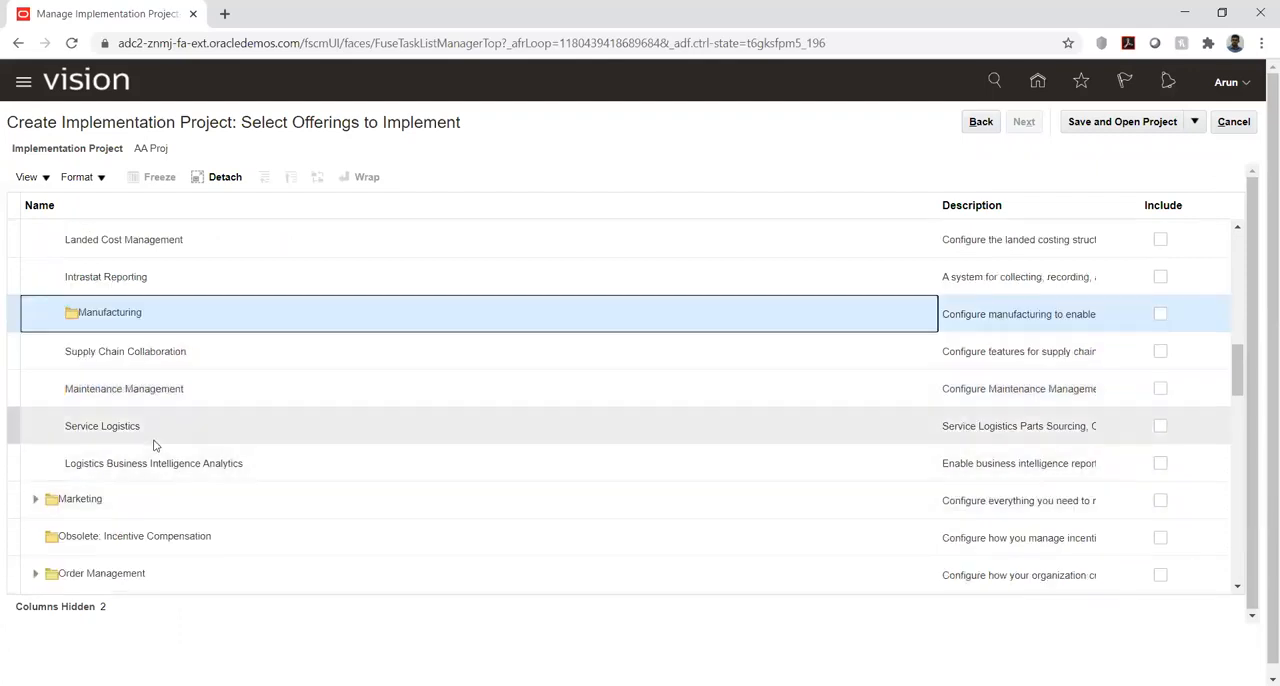
pyautogui.scroll(4, 155, 445)
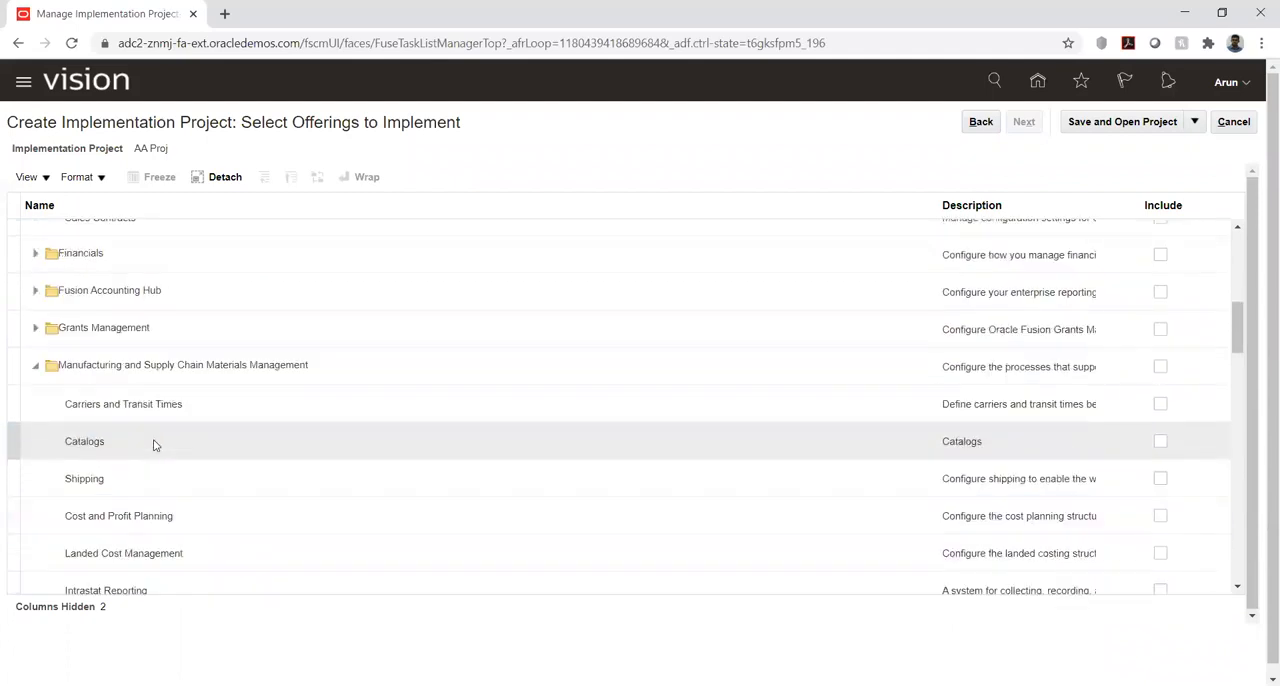
# - Review the offerings from Compensation Management through Enterprise Contracts, Financials, Fusion Accounting Hub and Grants Management, comparing their functional areas
pyautogui.scroll(1, 155, 445)
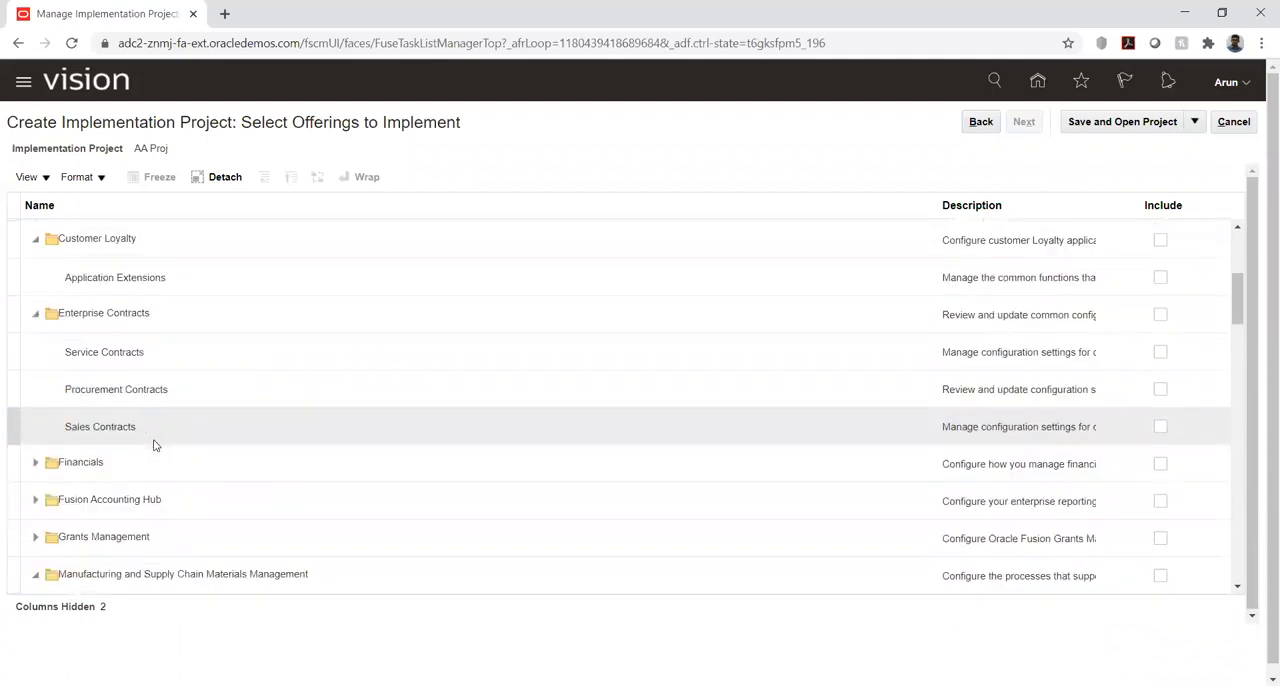
pyautogui.scroll(3, 155, 445)
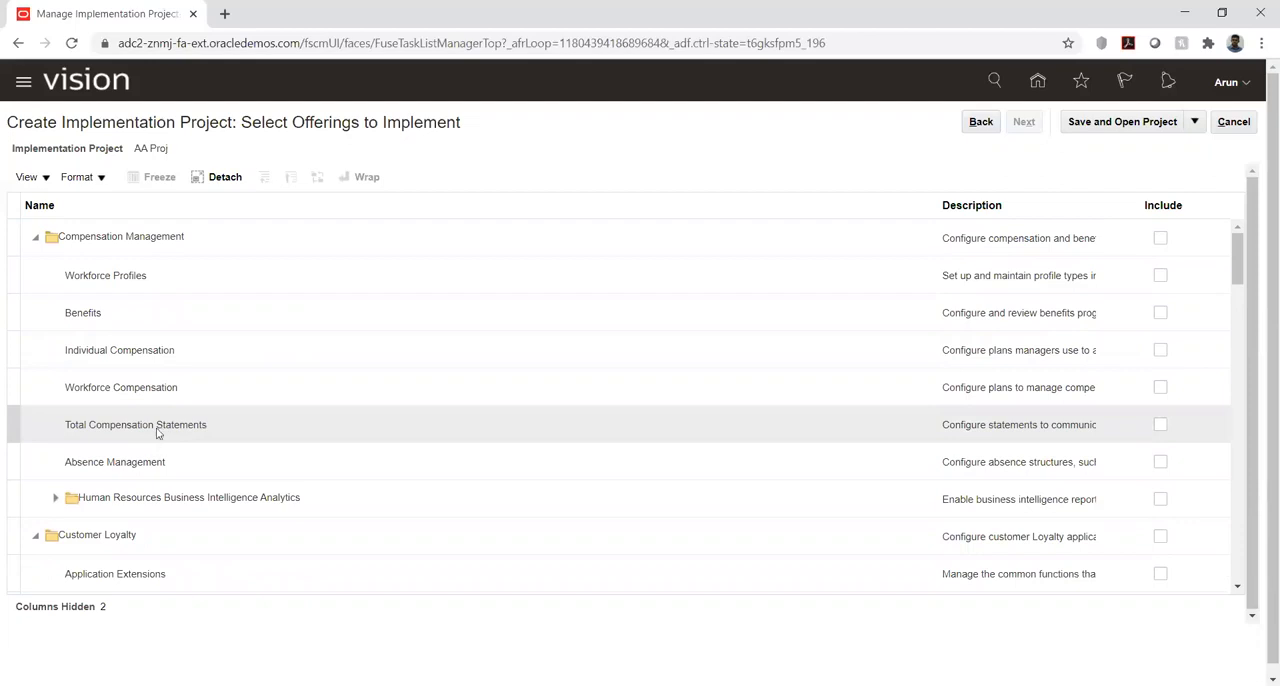
pyautogui.scroll(-3, 178, 368)
pyautogui.scroll(-1, 178, 368)
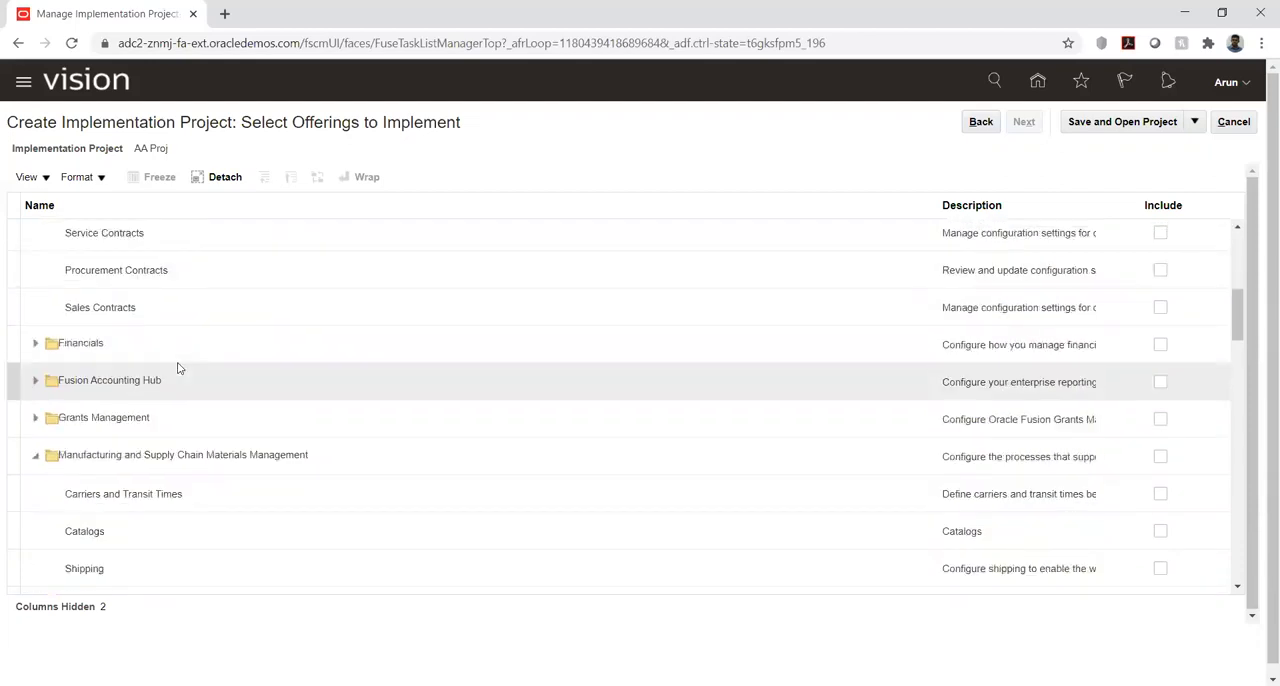
pyautogui.scroll(-1, 178, 368)
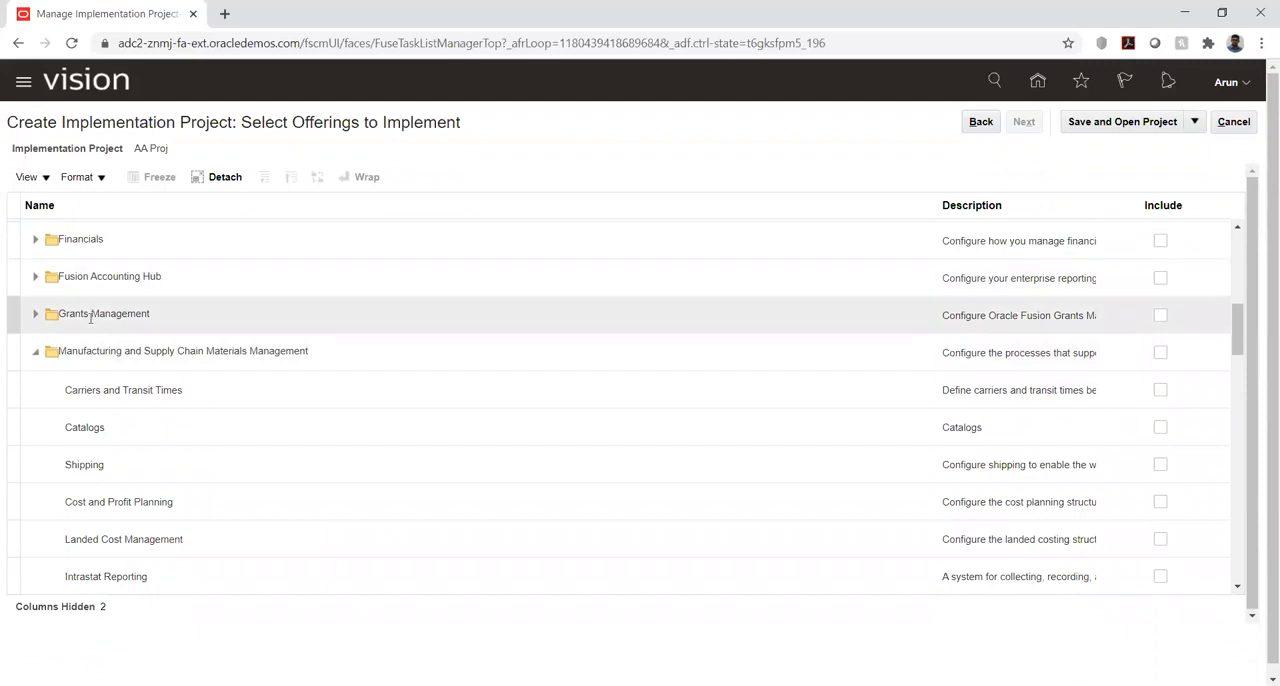
# - Expand the Supply Chain Planning offering and examine its functional areas alongside the neighbouring sales, service and public sector offerings
pyautogui.scroll(-4, 92, 318)
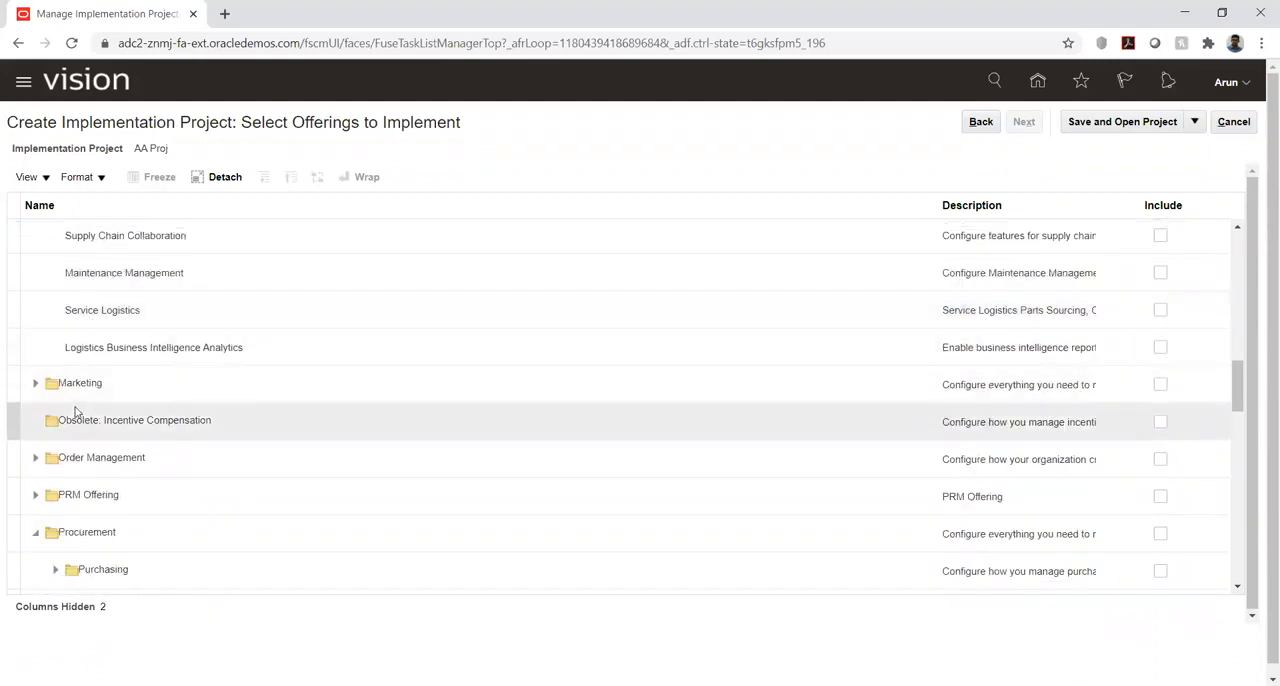
pyautogui.scroll(-1, 74, 418)
pyautogui.scroll(-3, 127, 434)
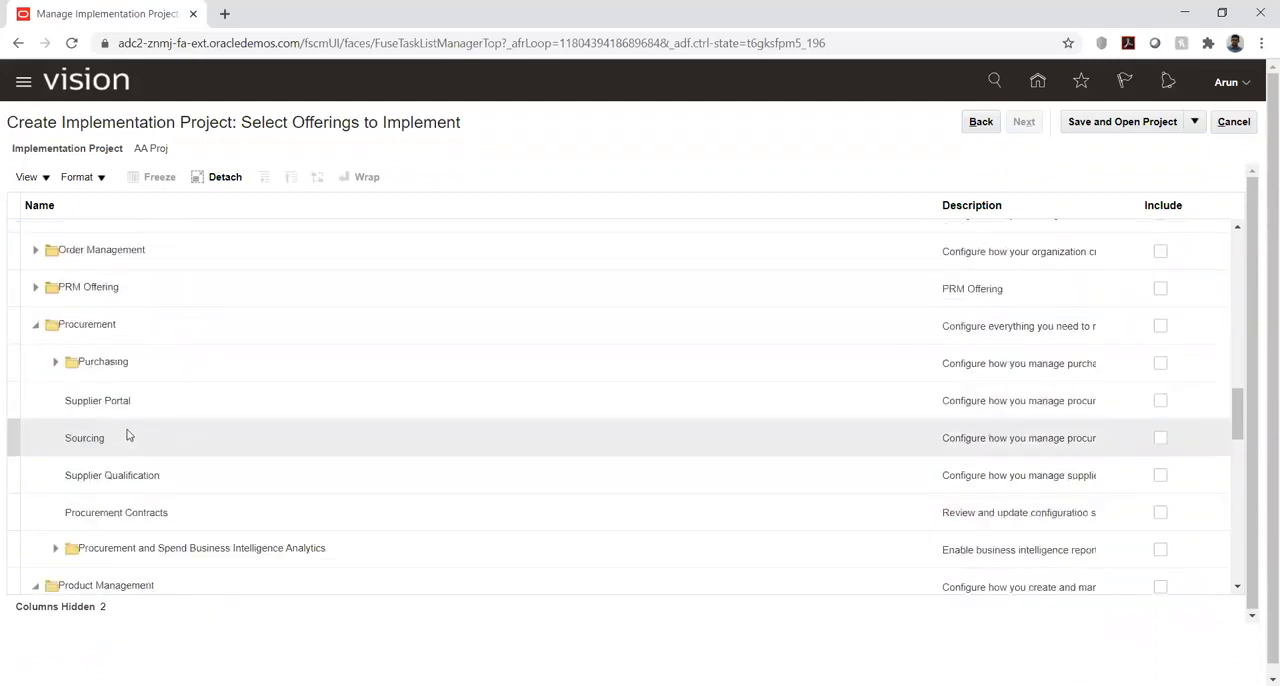
pyautogui.scroll(-3, 127, 434)
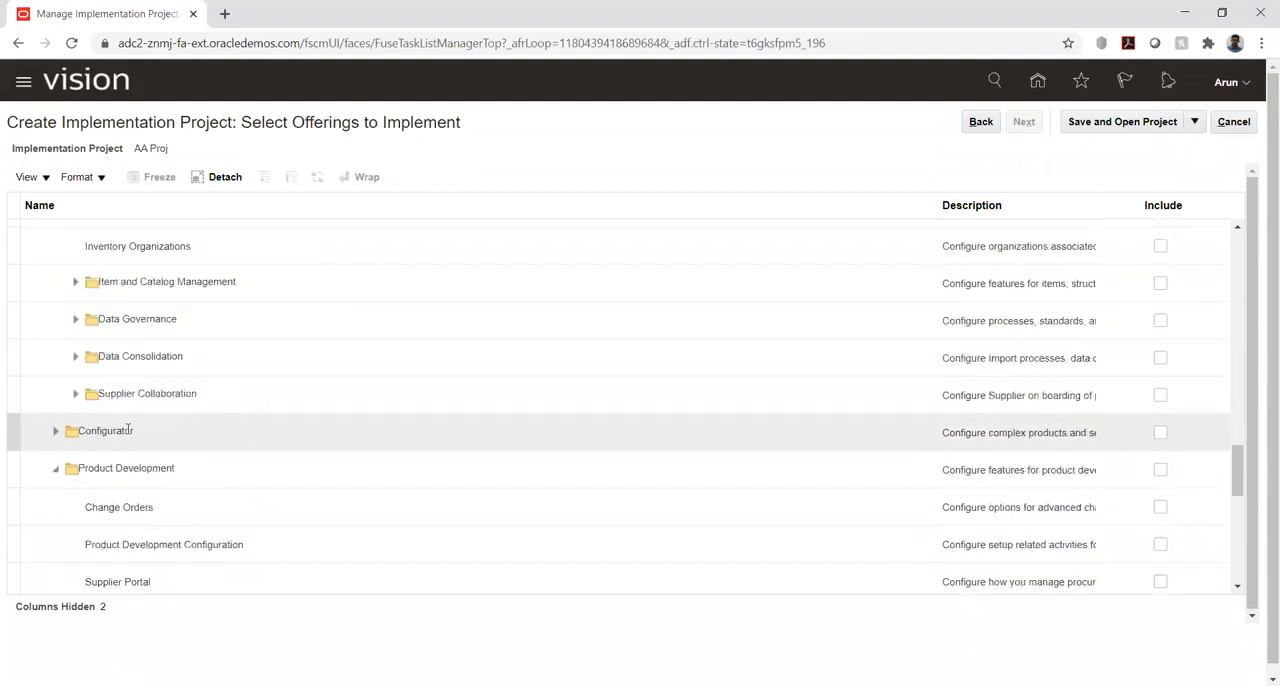
pyautogui.scroll(-2, 127, 434)
pyautogui.scroll(-1, 127, 434)
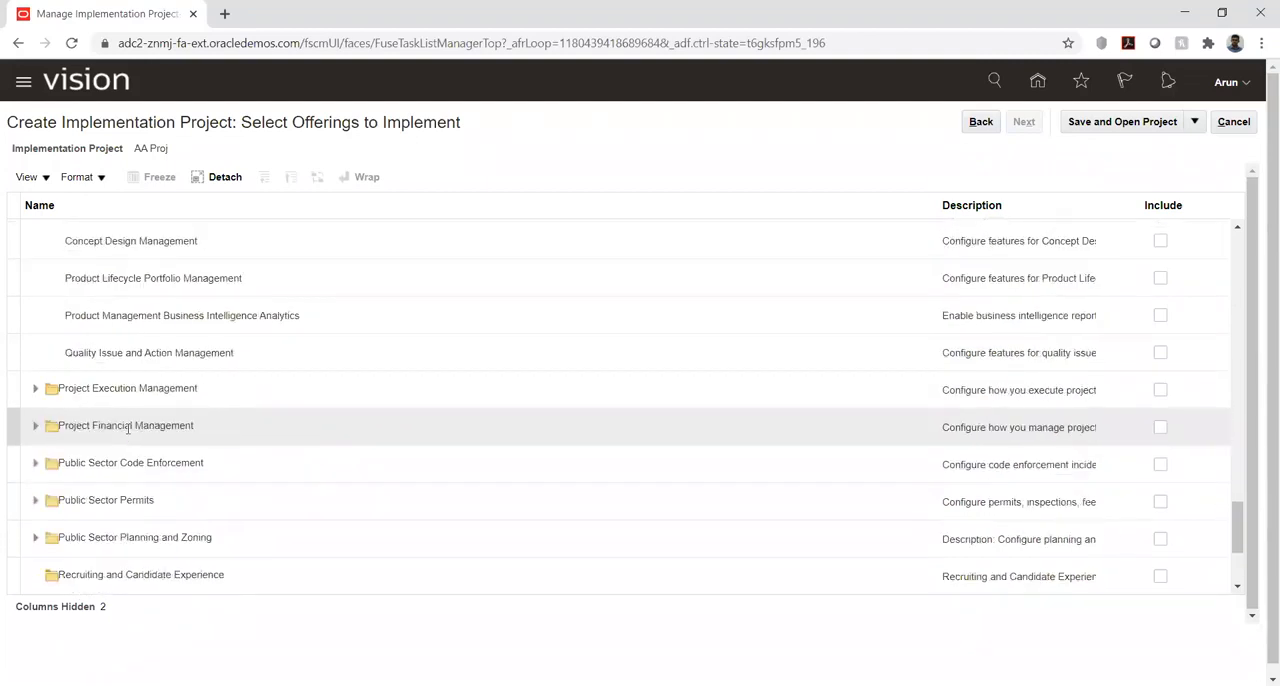
pyautogui.scroll(-1, 127, 430)
pyautogui.scroll(-1, 127, 432)
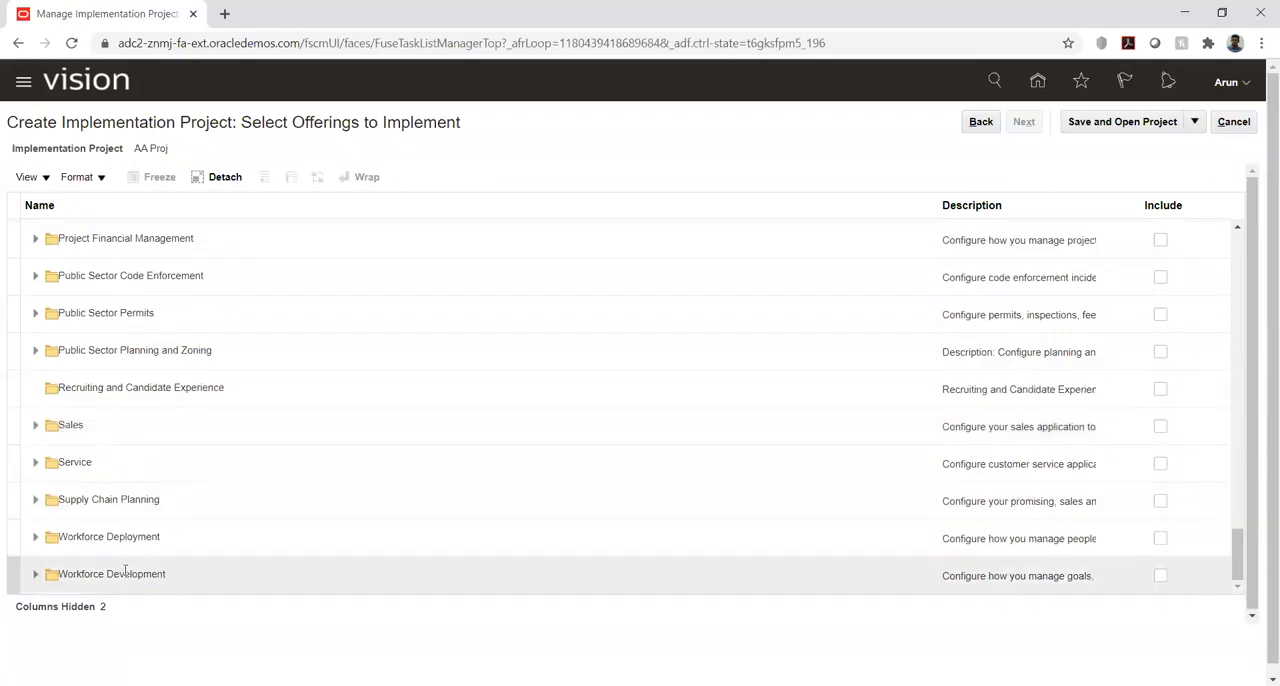
pyautogui.click(35, 500)
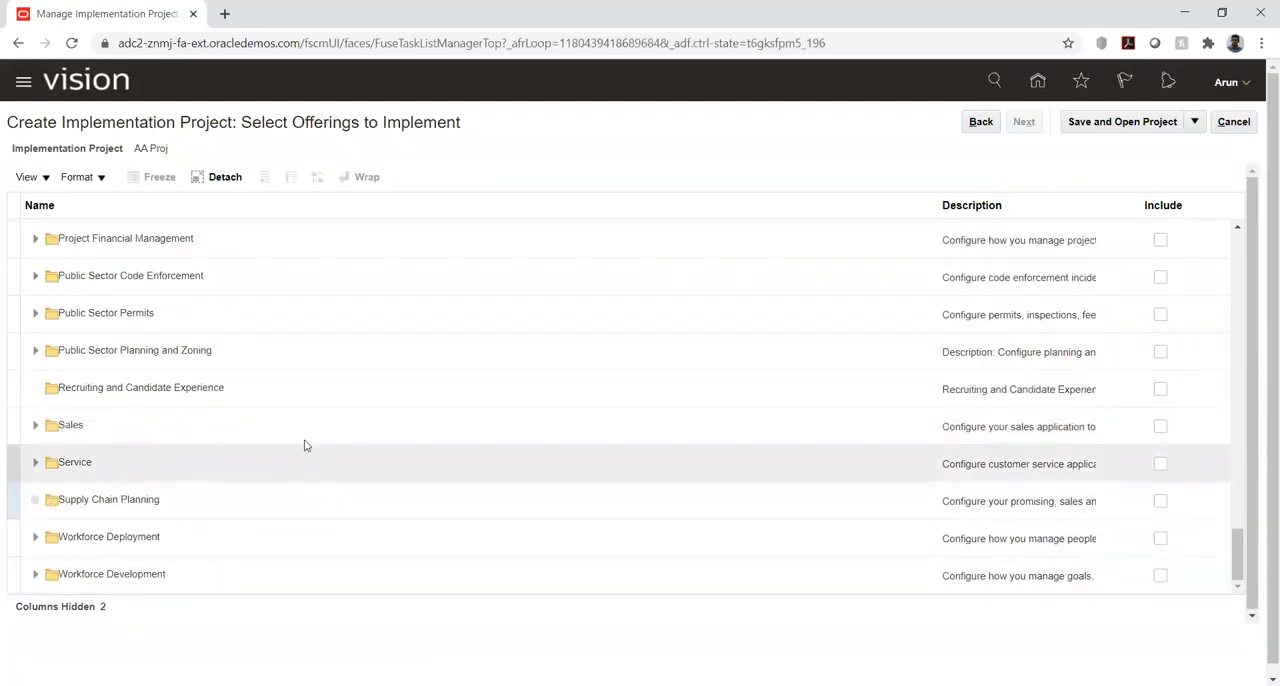
pyautogui.scroll(-1, 177, 432)
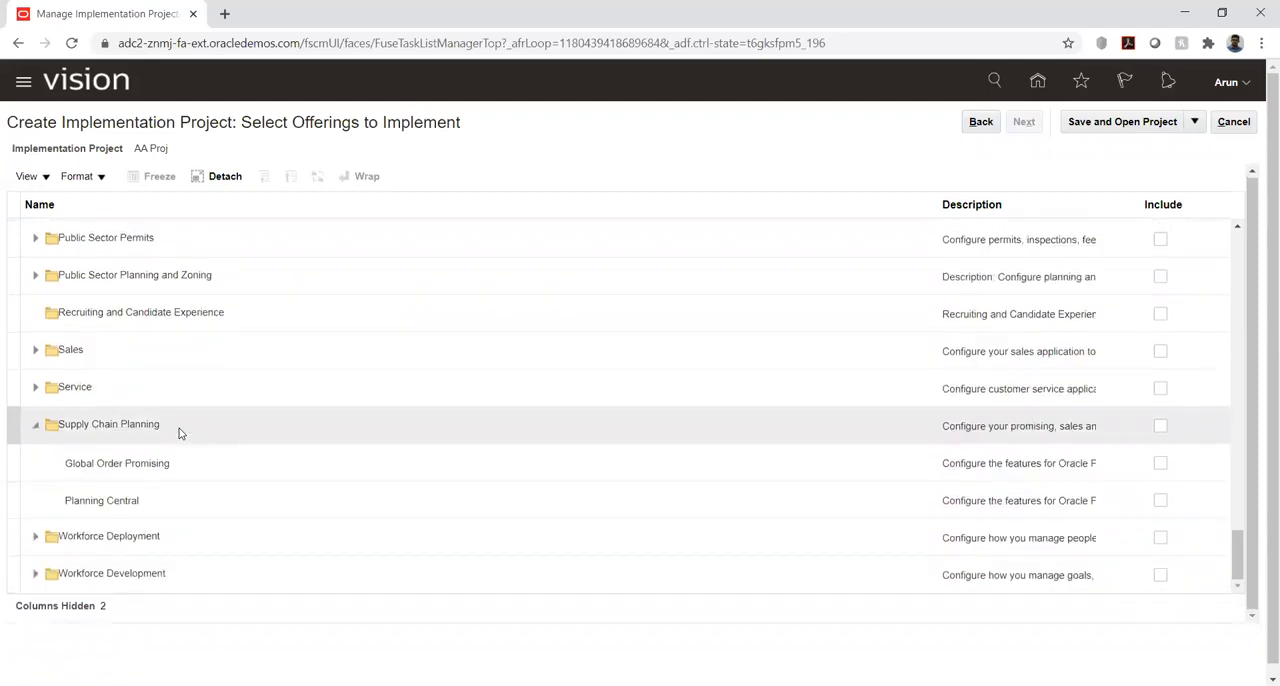
pyautogui.scroll(5, 179, 428)
pyautogui.scroll(-10, 178, 432)
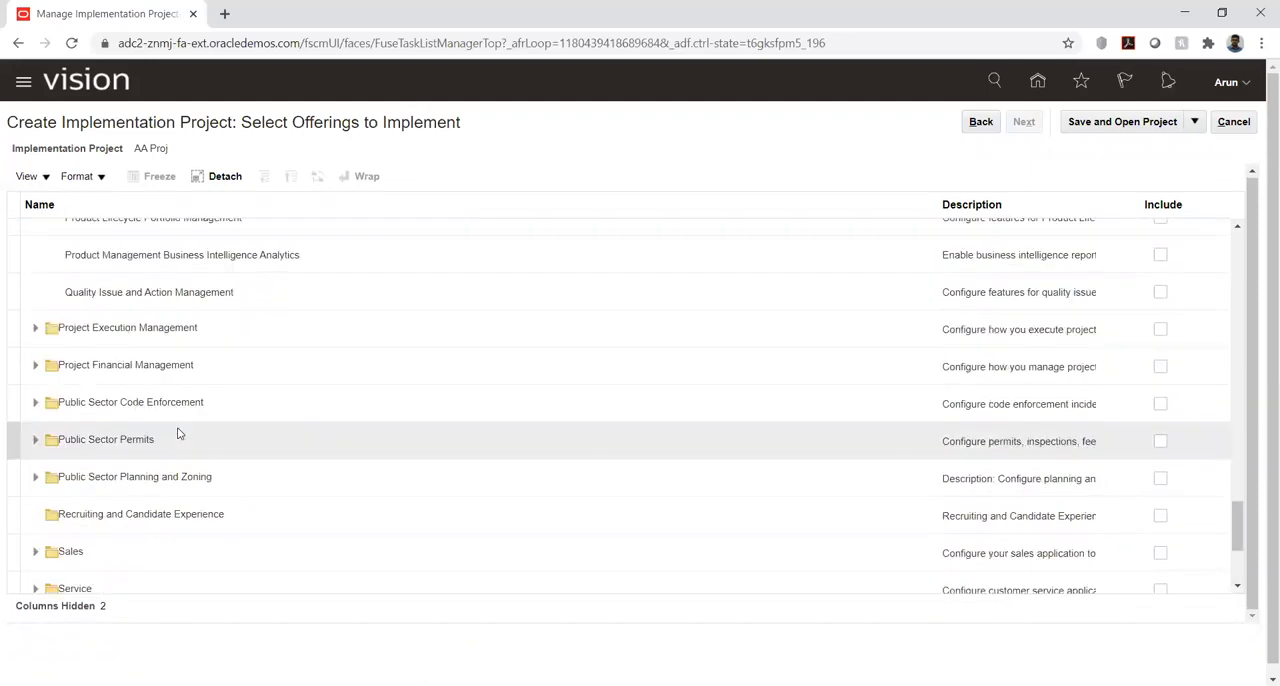
pyautogui.scroll(-3, 178, 432)
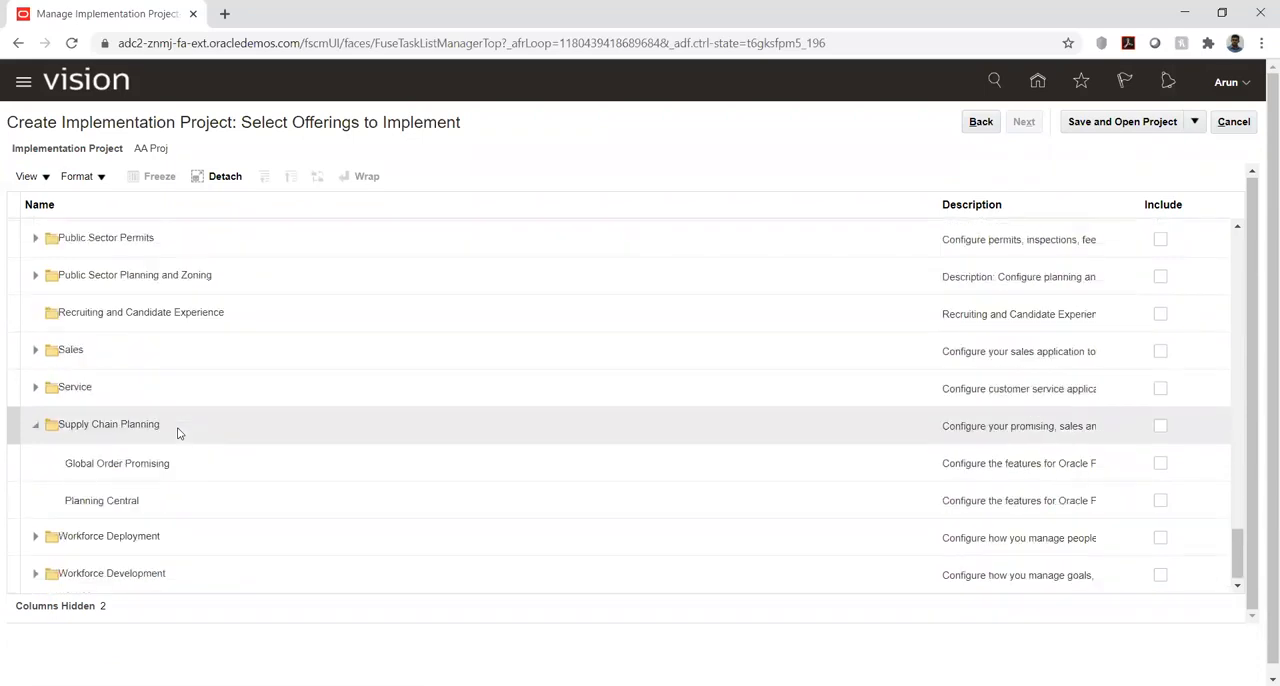
pyautogui.scroll(-1, 179, 433)
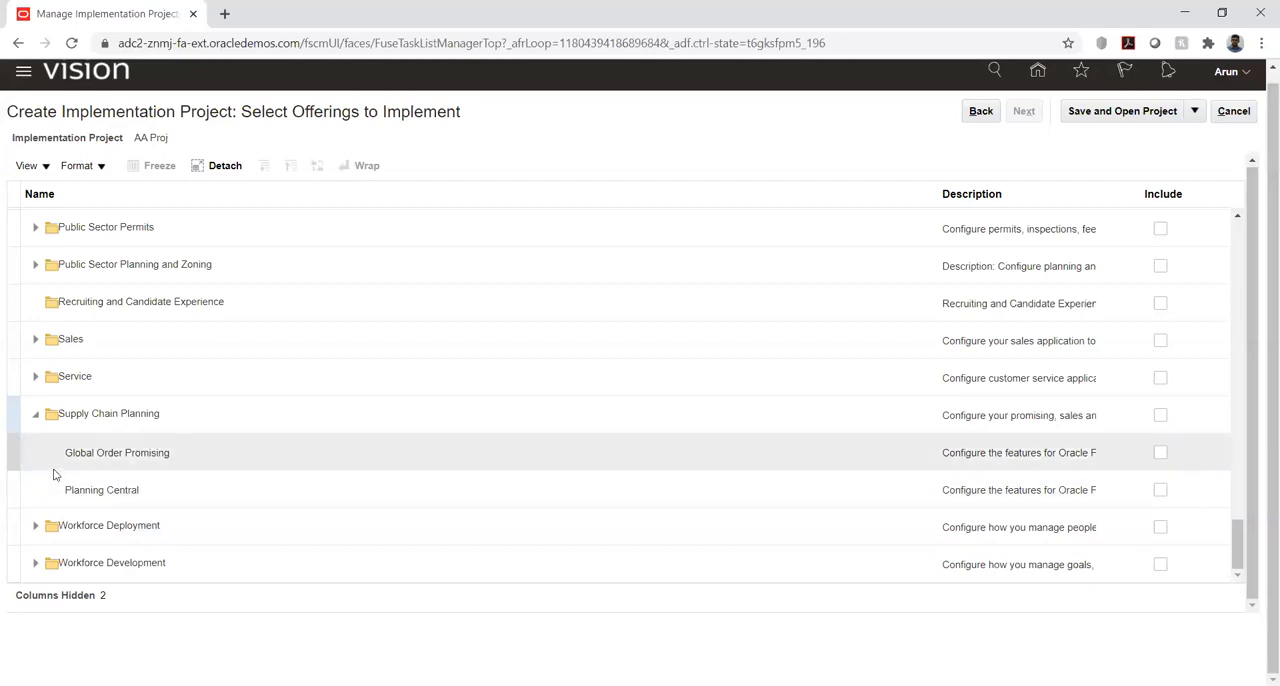
# - Go back through the Product Management areas to the Procurement offering and collapse it
pyautogui.scroll(5, 55, 475)
pyautogui.scroll(3, 55, 475)
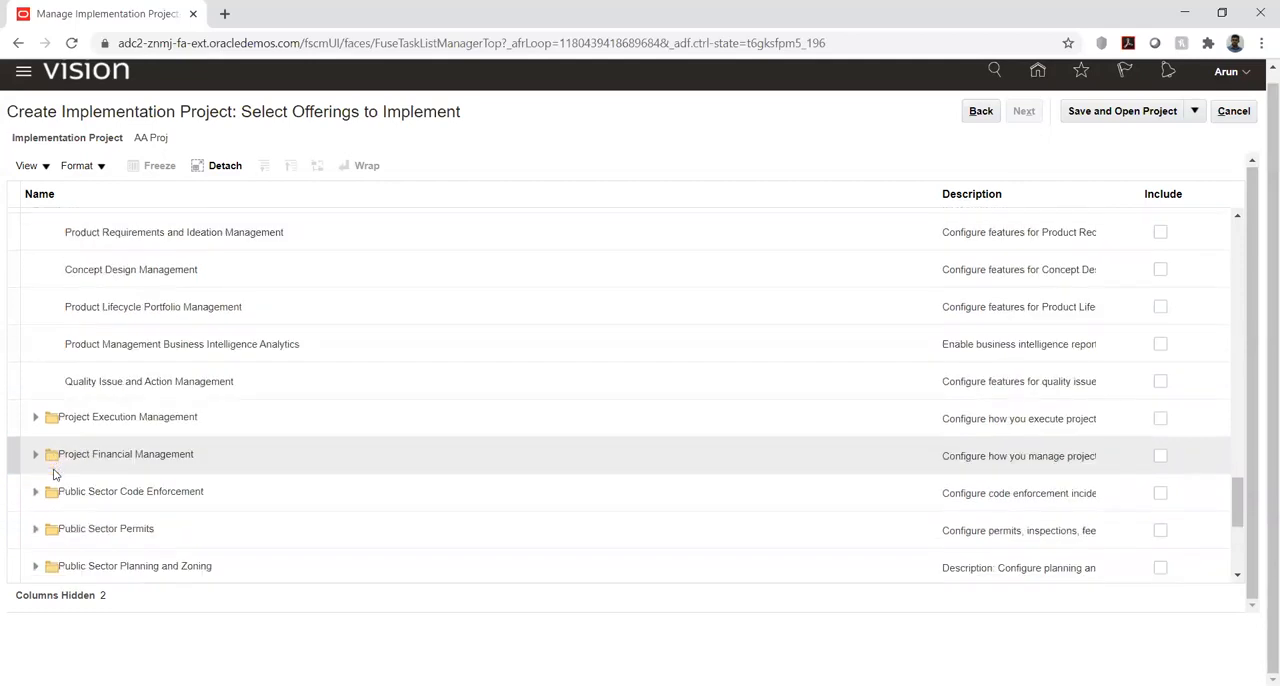
pyautogui.scroll(5, 55, 475)
pyautogui.scroll(14, 55, 475)
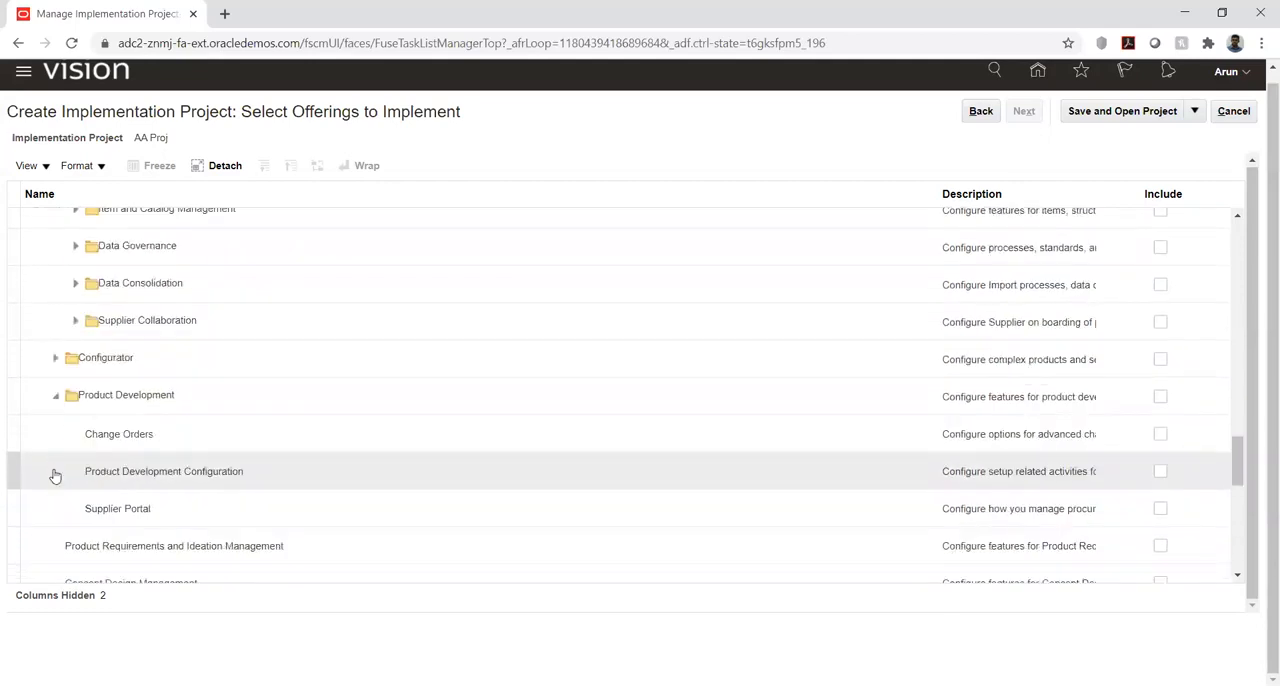
pyautogui.scroll(3, 55, 475)
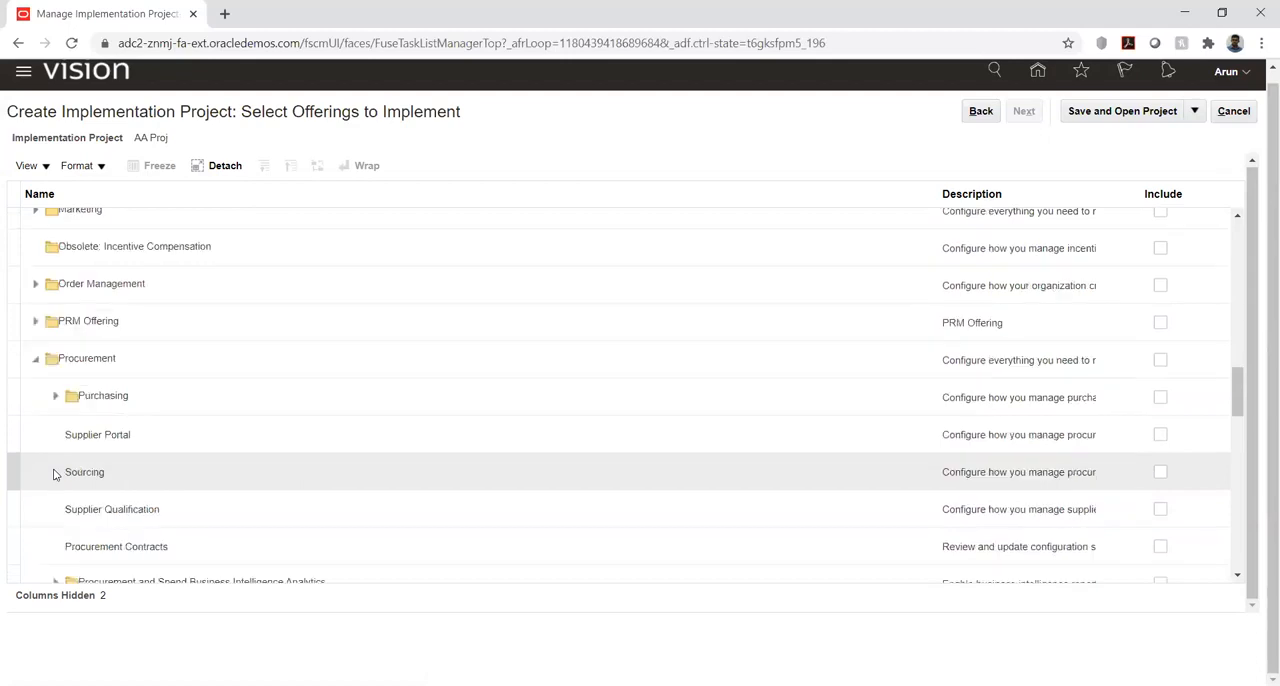
pyautogui.scroll(3, 55, 475)
pyautogui.click(33, 466)
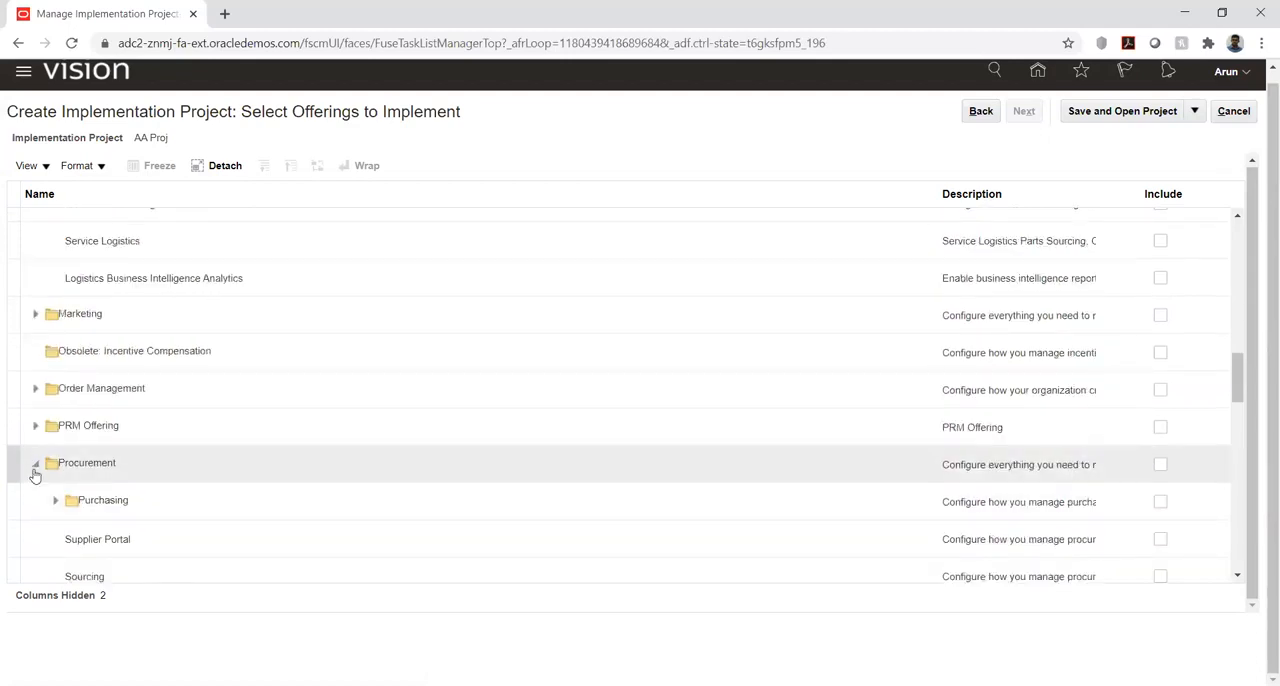
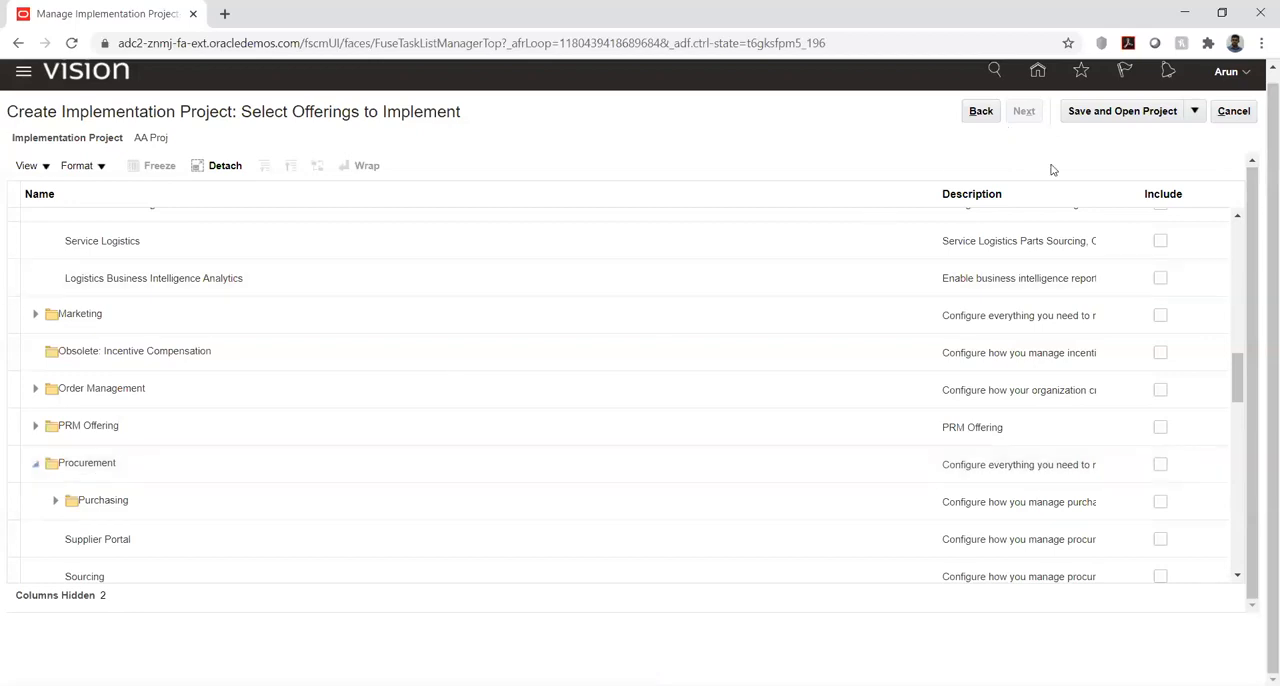
# - Cancel the AA Proj setup and open the KK Implementation project with its Financials task list expanded
pyautogui.click(1220, 116)
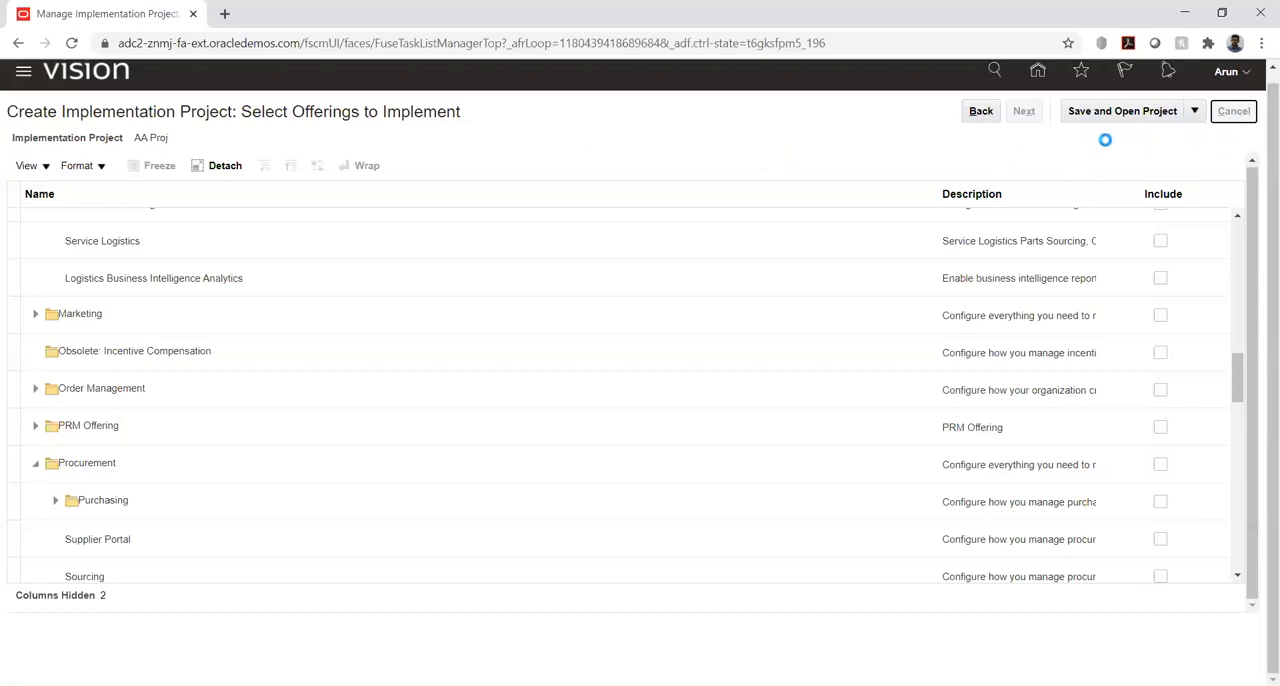
pyautogui.click(1232, 112)
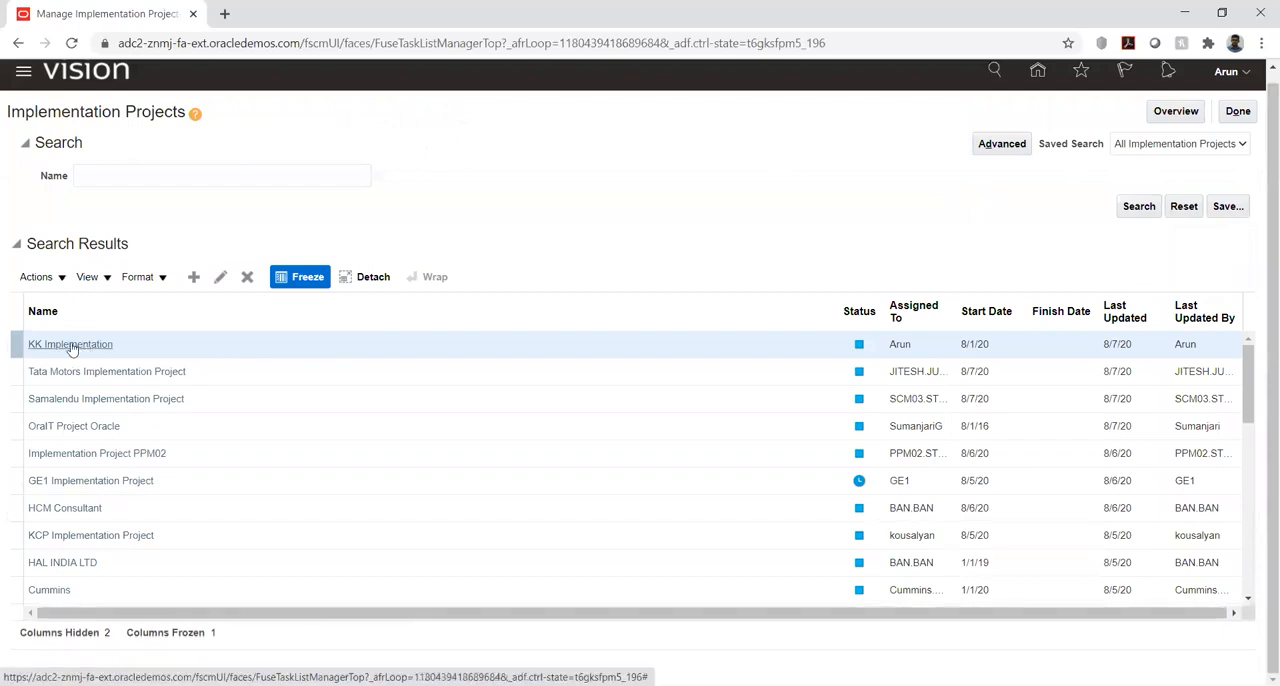
pyautogui.click(71, 345)
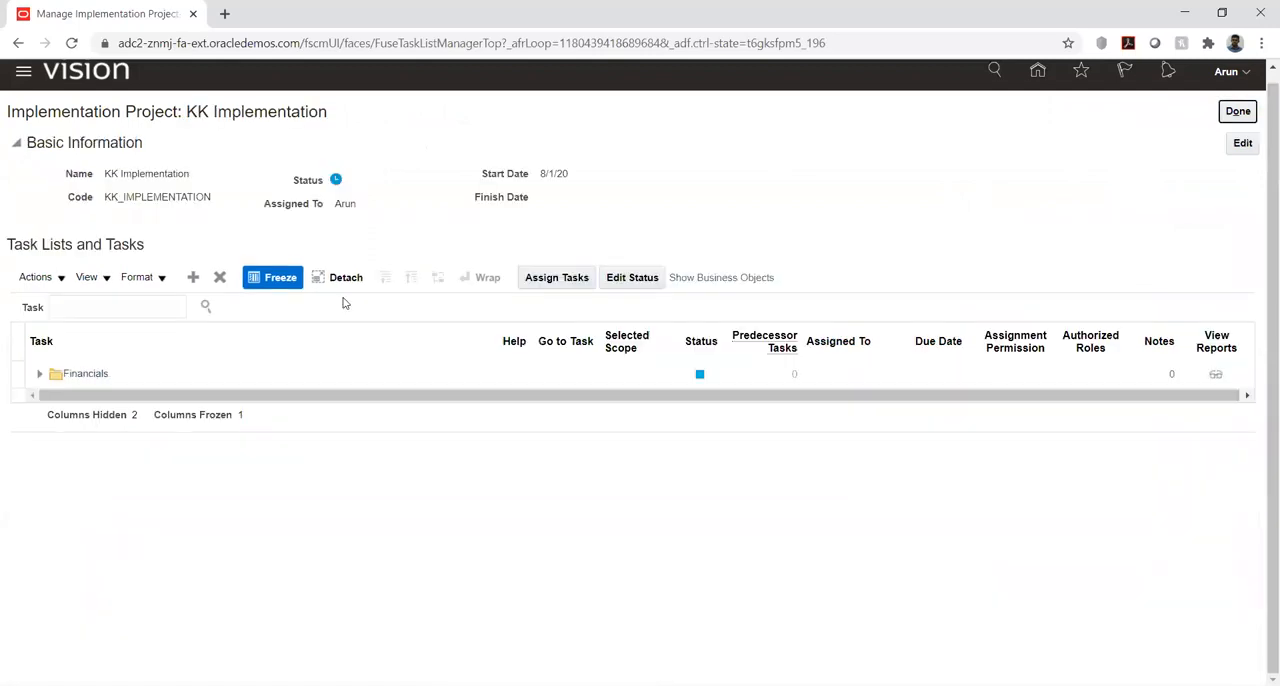
pyautogui.click(39, 378)
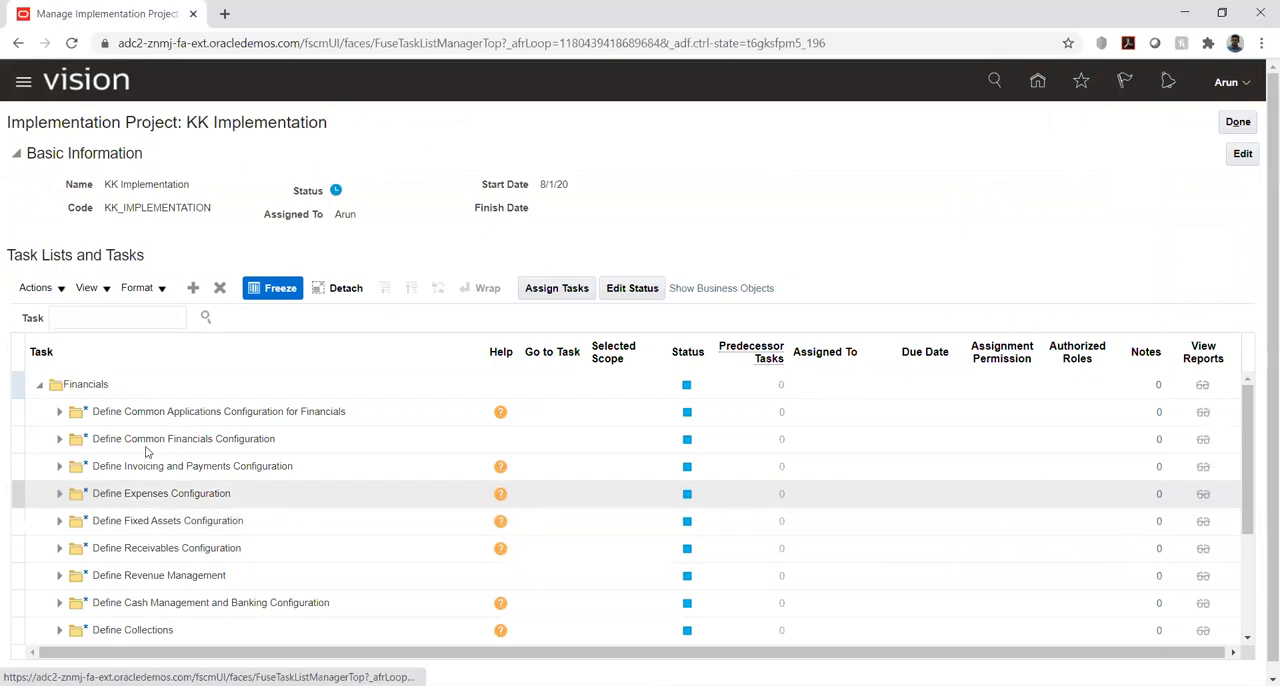
pyautogui.scroll(-1, 1243, 252)
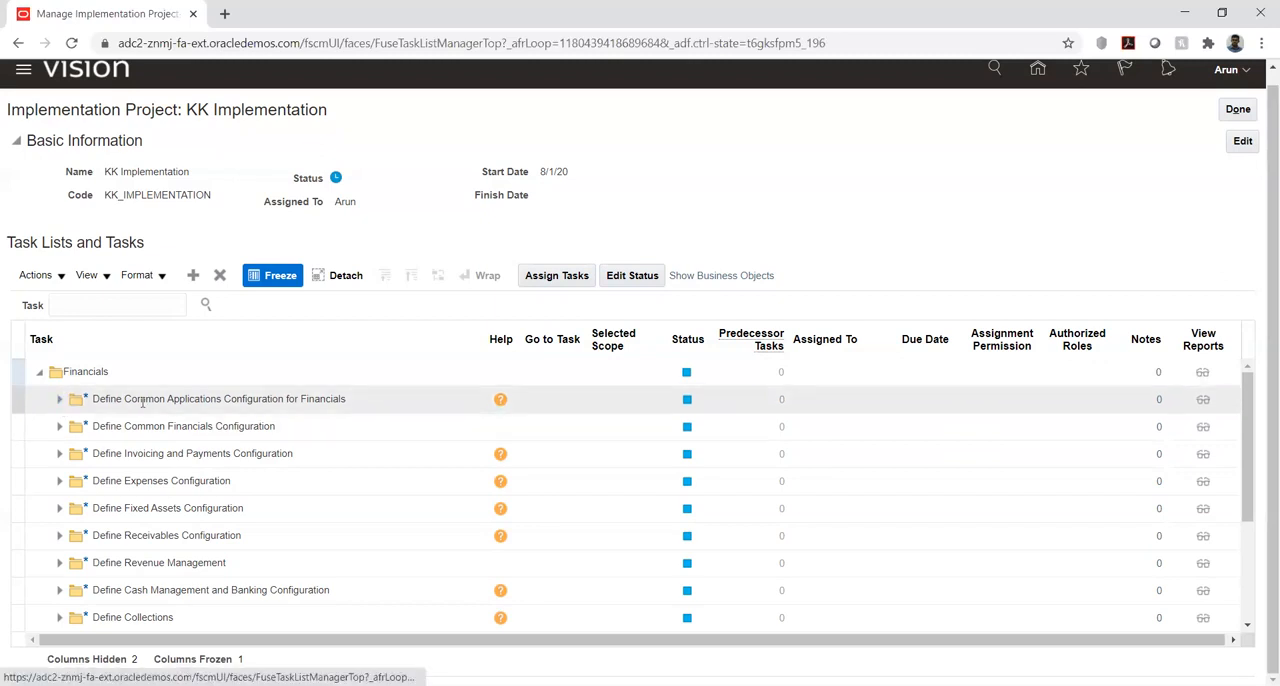
# - Expand Define Common Applications Configuration for Financials down to the tasks under Define Enterprise for Financials
pyautogui.click(60, 400)
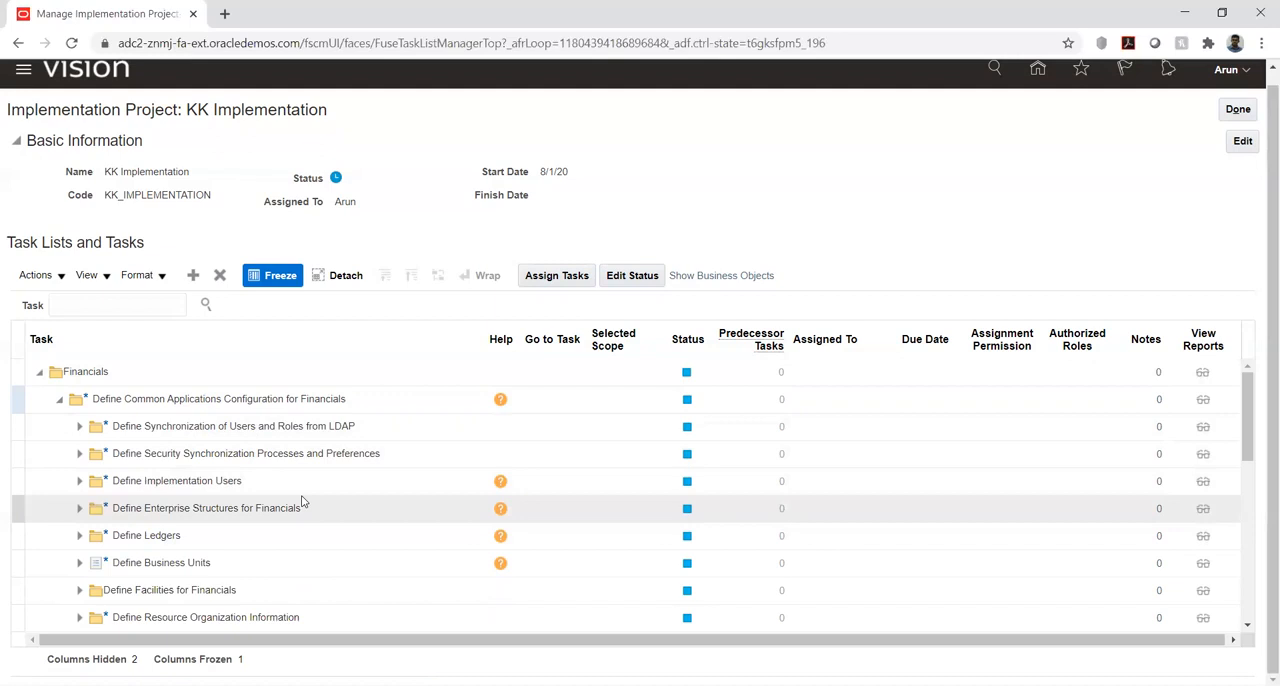
pyautogui.scroll(-2, 310, 497)
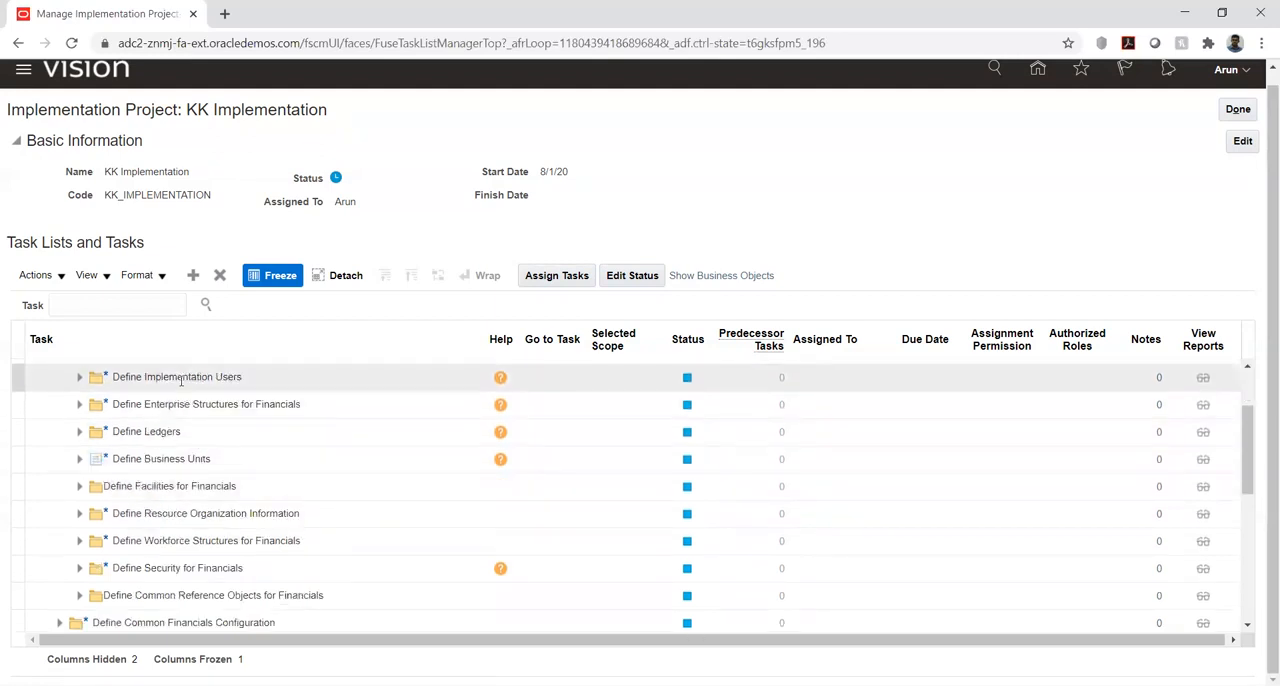
pyautogui.click(79, 408)
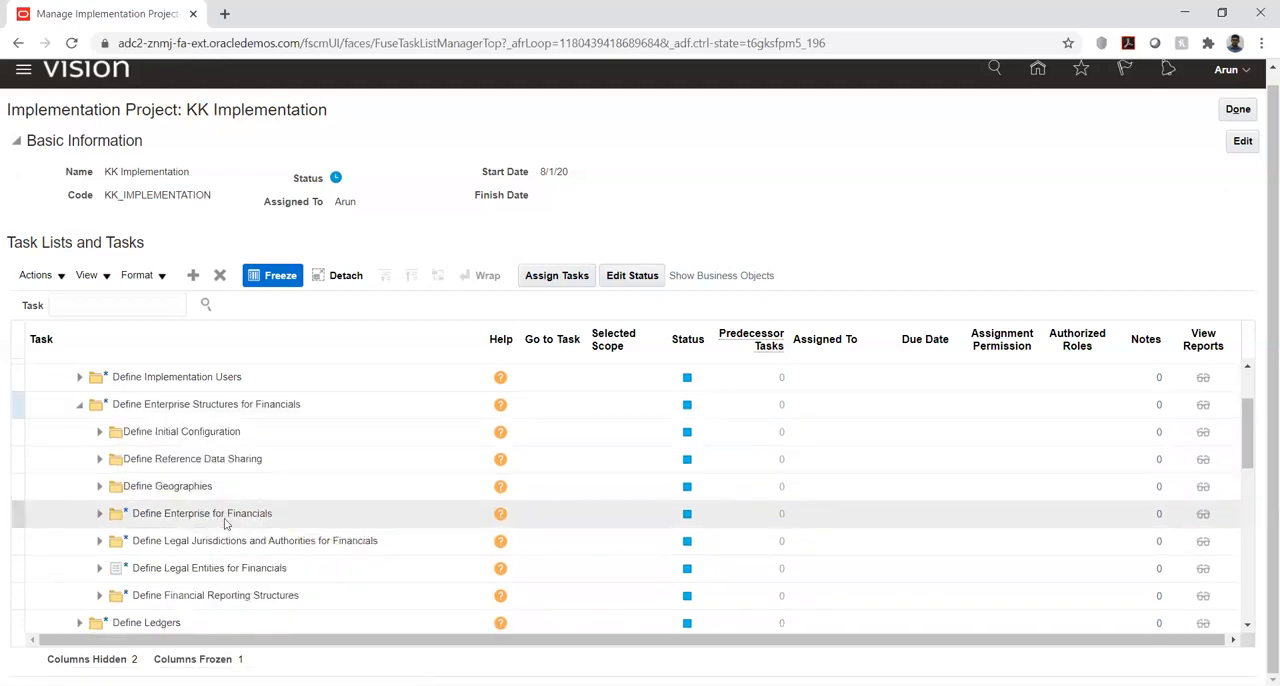
pyautogui.click(99, 513)
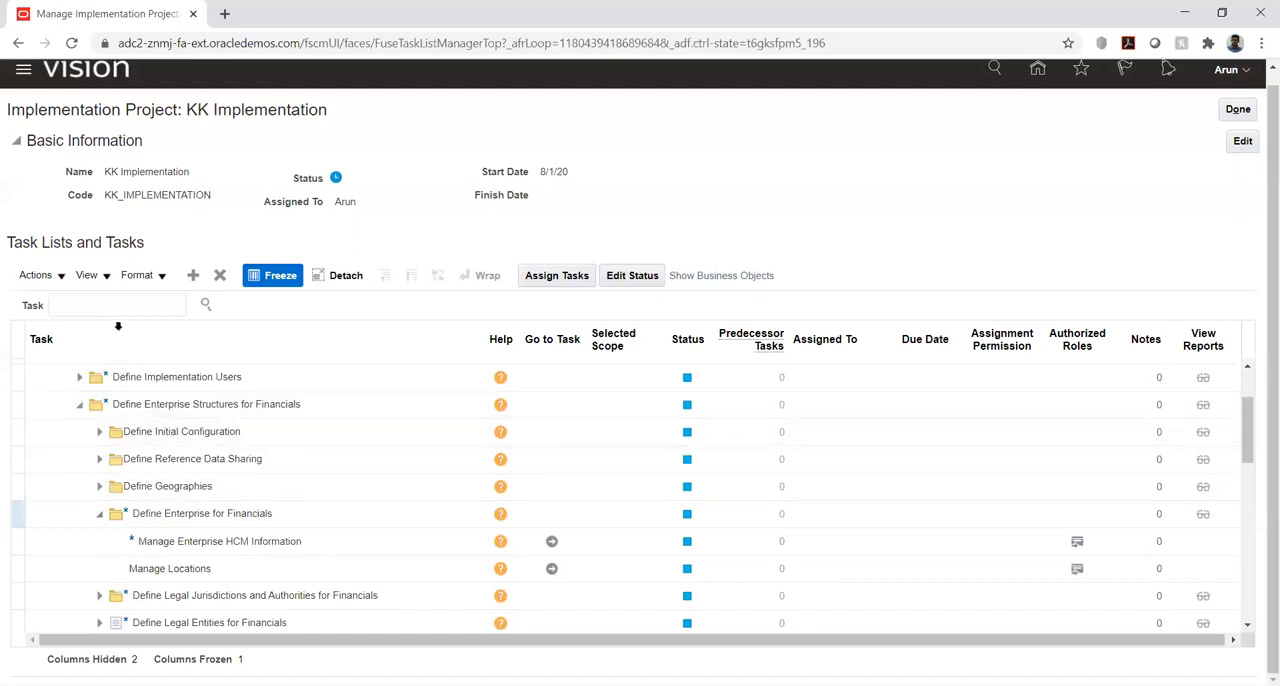
# - Search the project tasks for %enterpr%, open Define Enterprise for Financials from the results and expand it
pyautogui.click(117, 305)
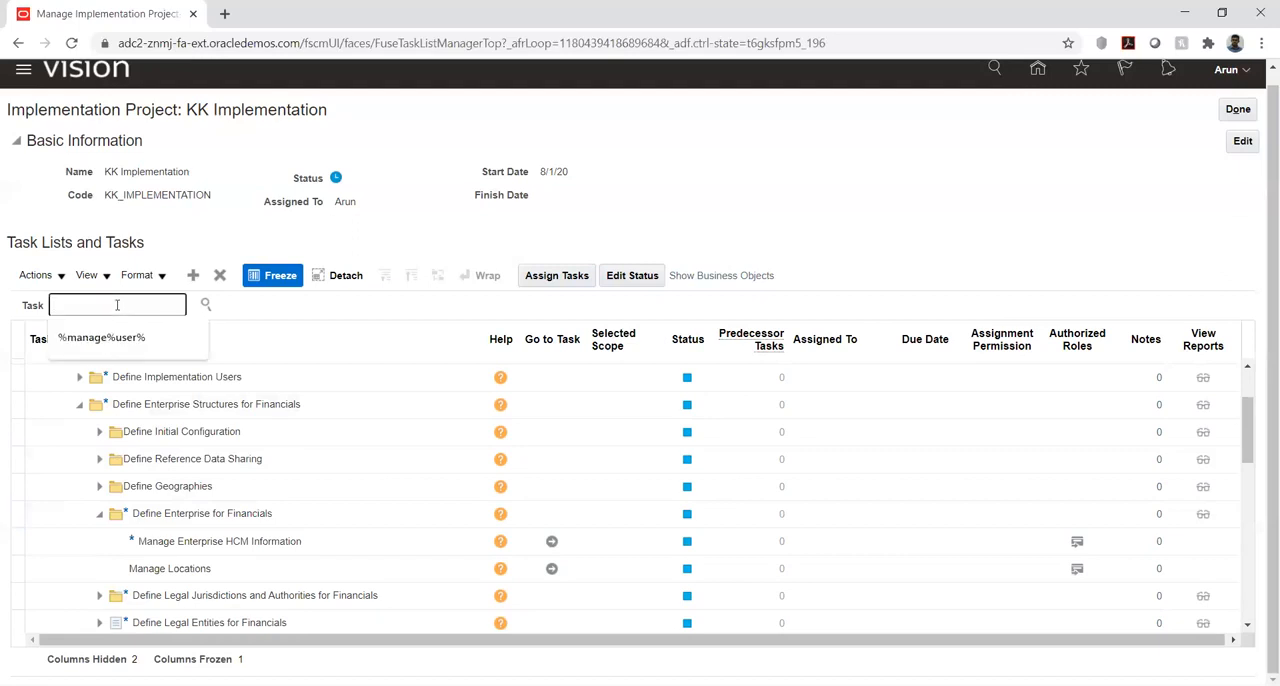
pyautogui.write('%enterp')
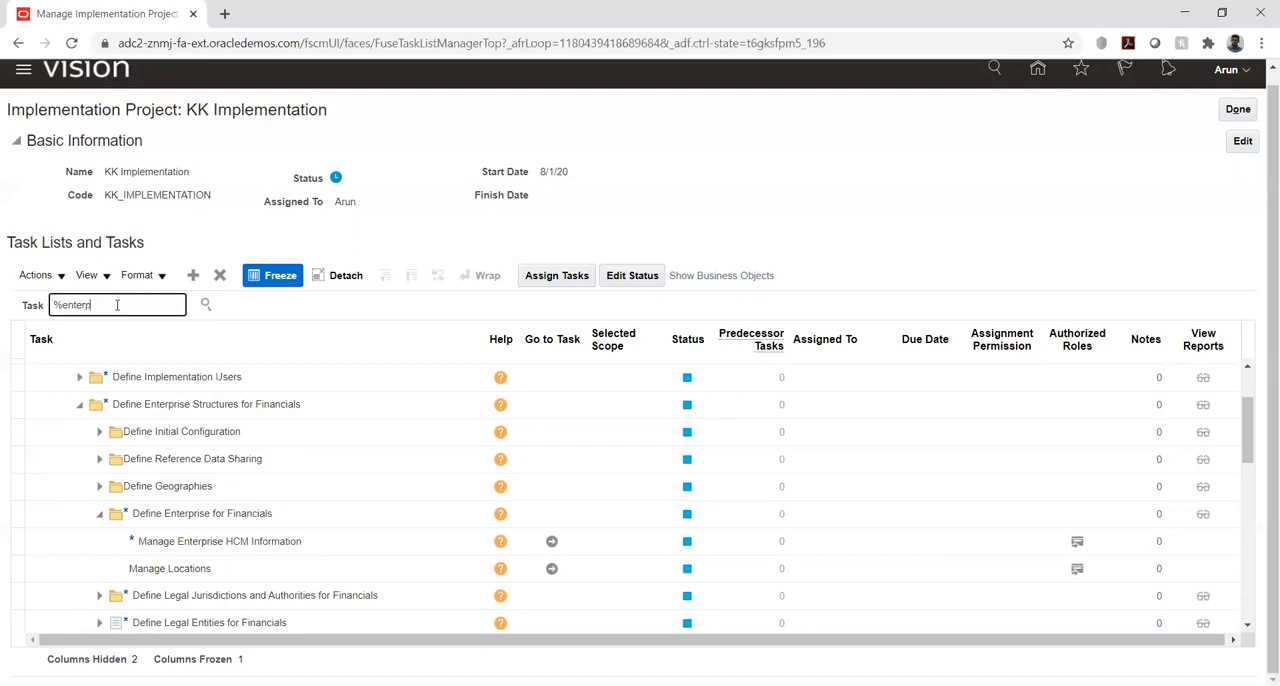
pyautogui.write('ri')
pyautogui.write('%')
pyautogui.press('Return')
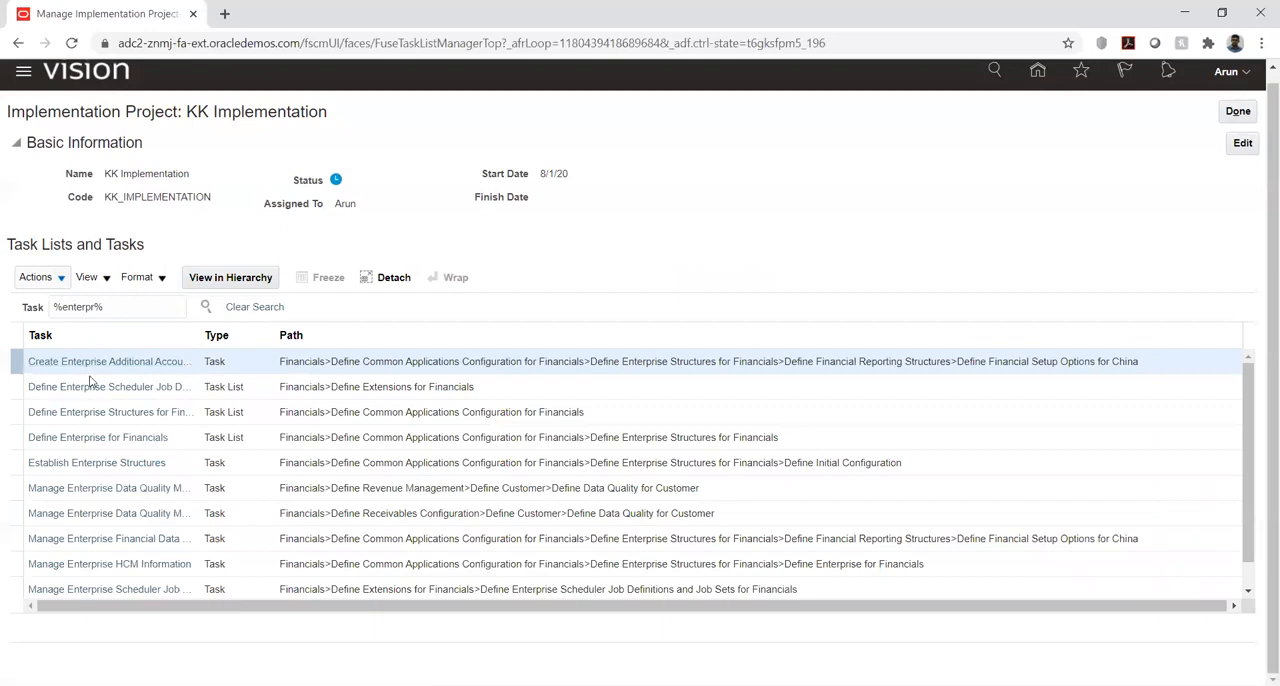
pyautogui.click(62, 437)
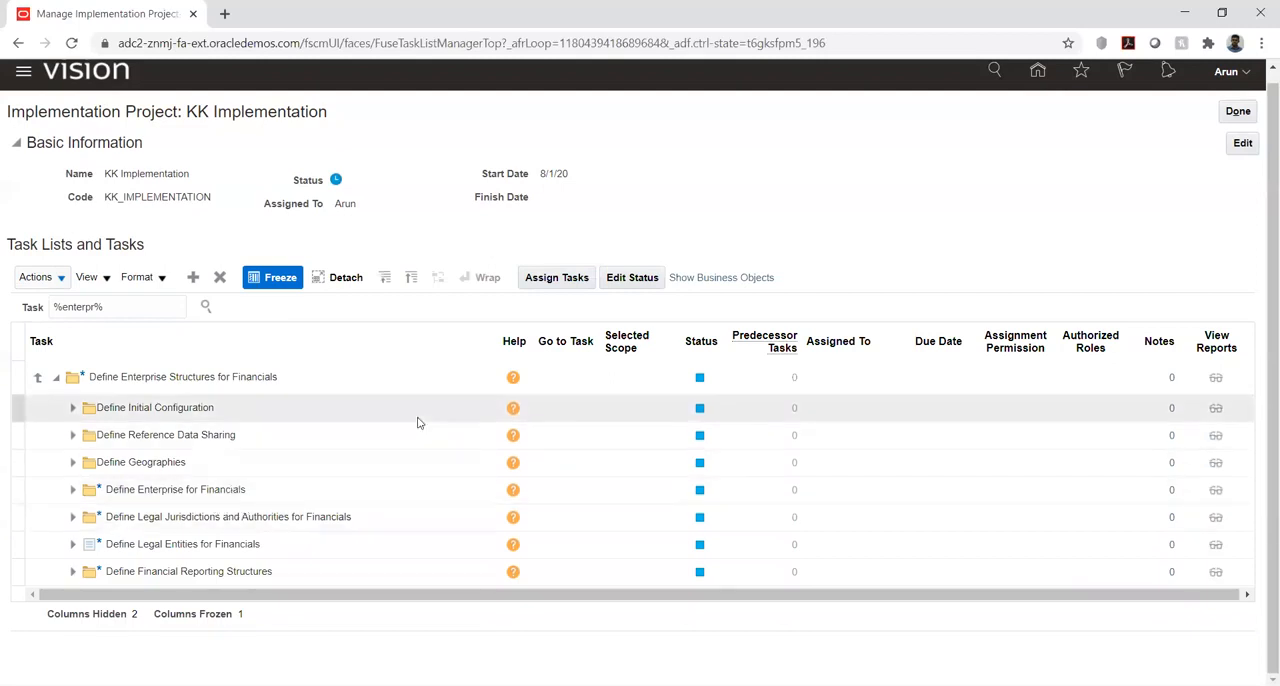
pyautogui.click(71, 492)
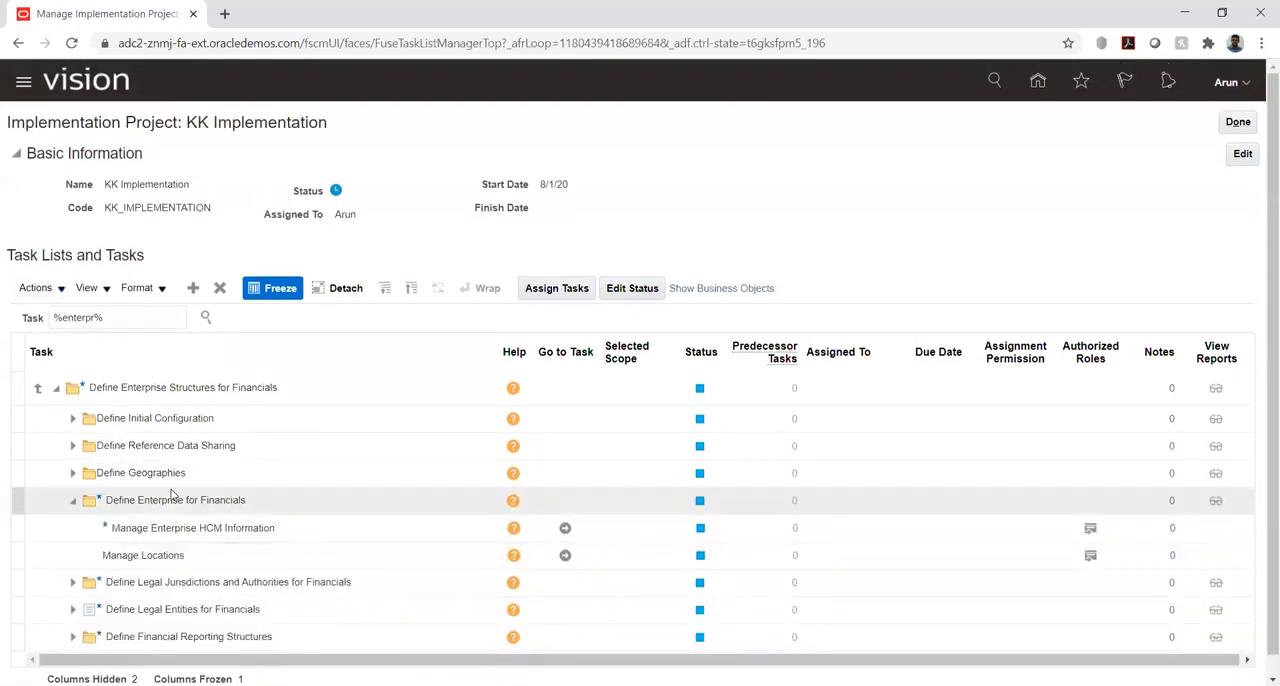
# - Expand Define Legal Entities for Financials and its Define Legal Reporting Units for Financials list to review their tasks
pyautogui.scroll(-1, 173, 495)
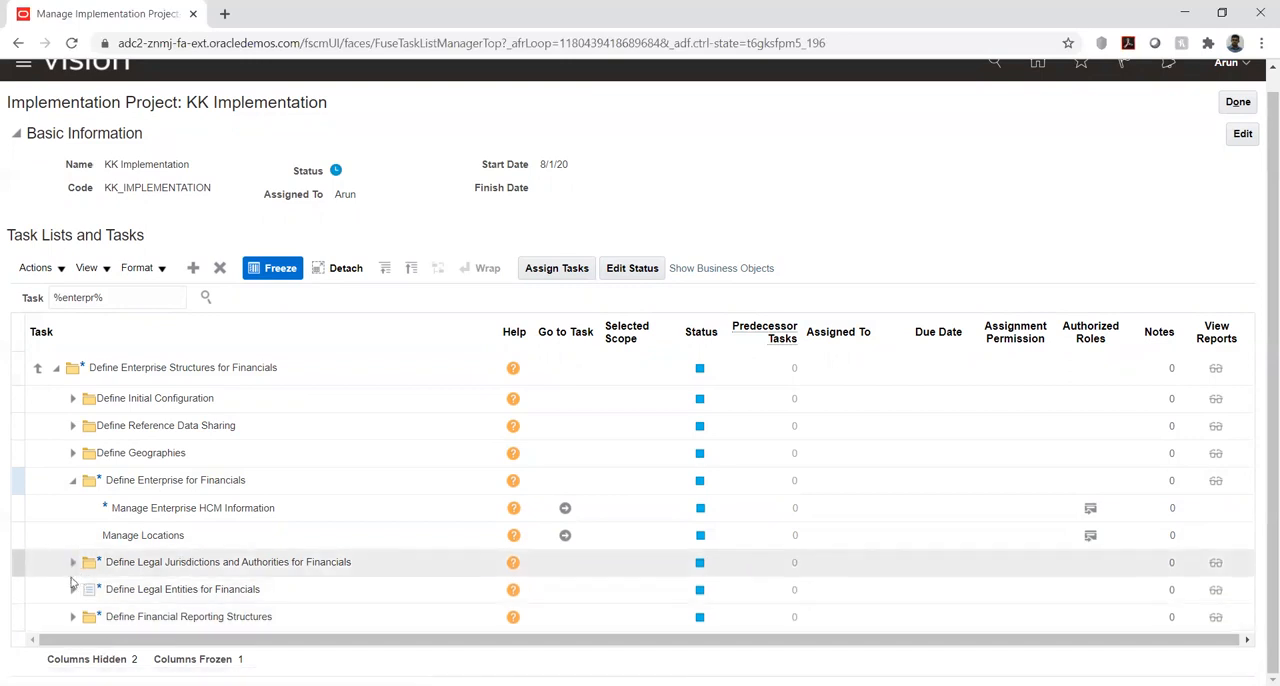
pyautogui.click(72, 590)
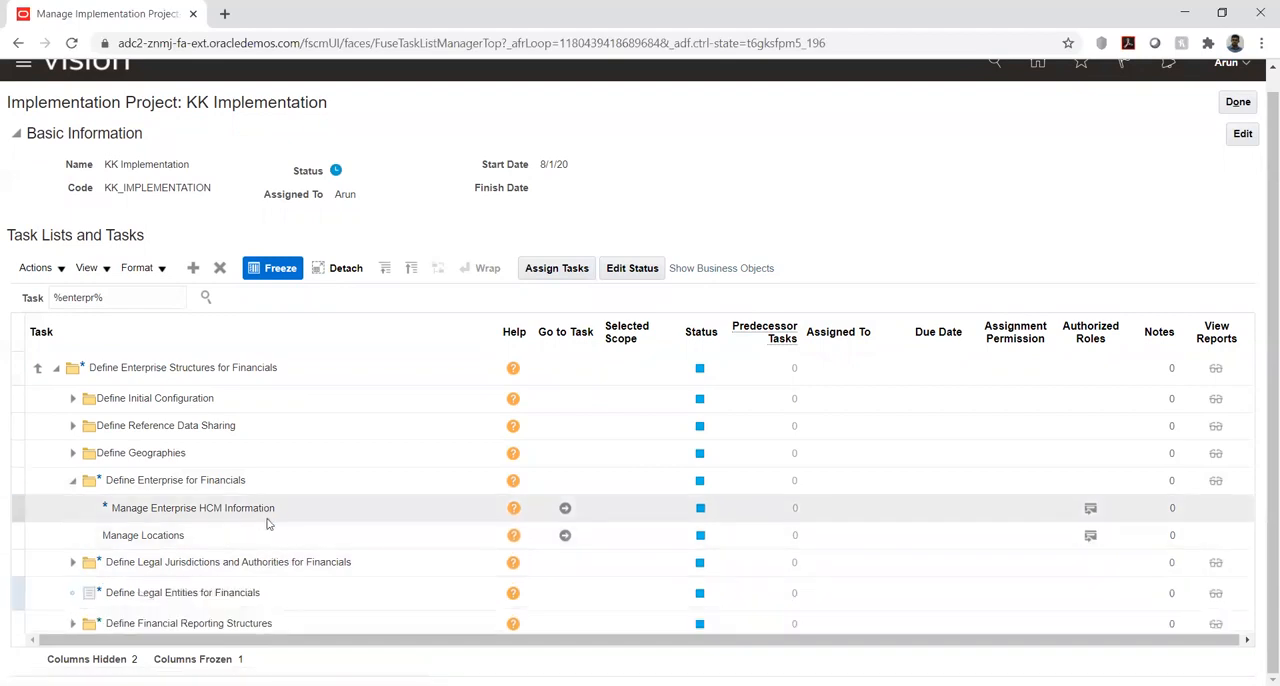
pyautogui.scroll(-2, 268, 518)
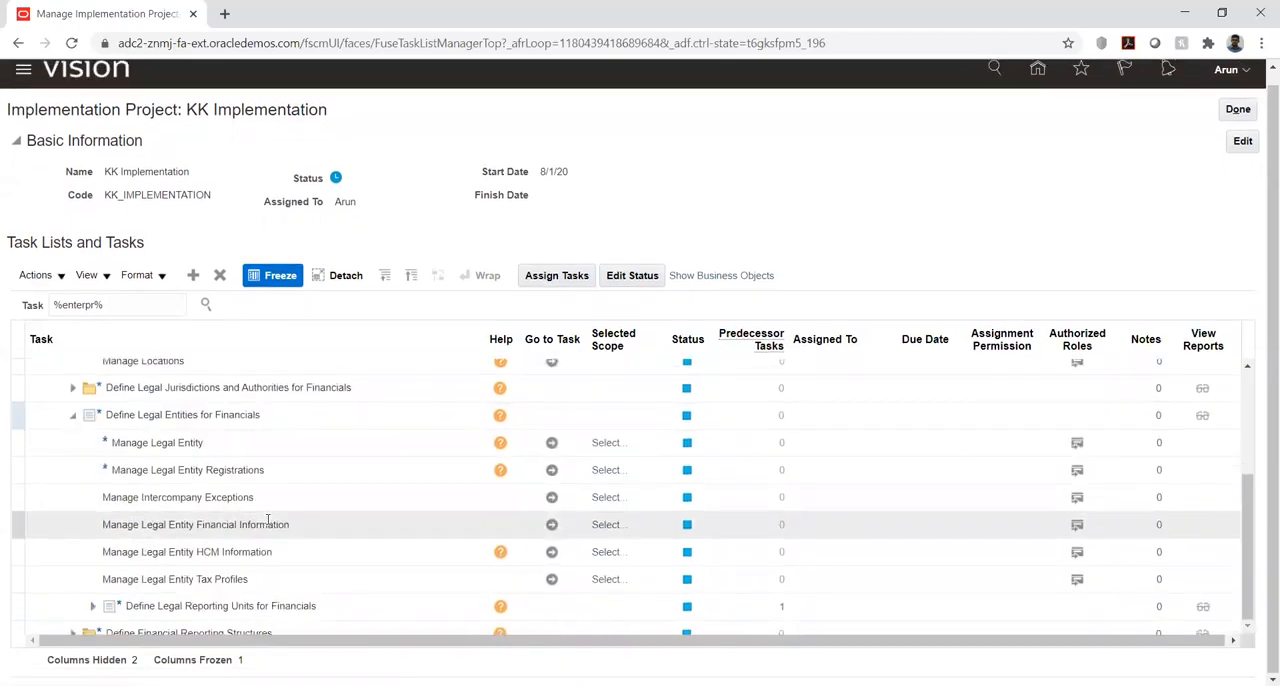
pyautogui.click(92, 605)
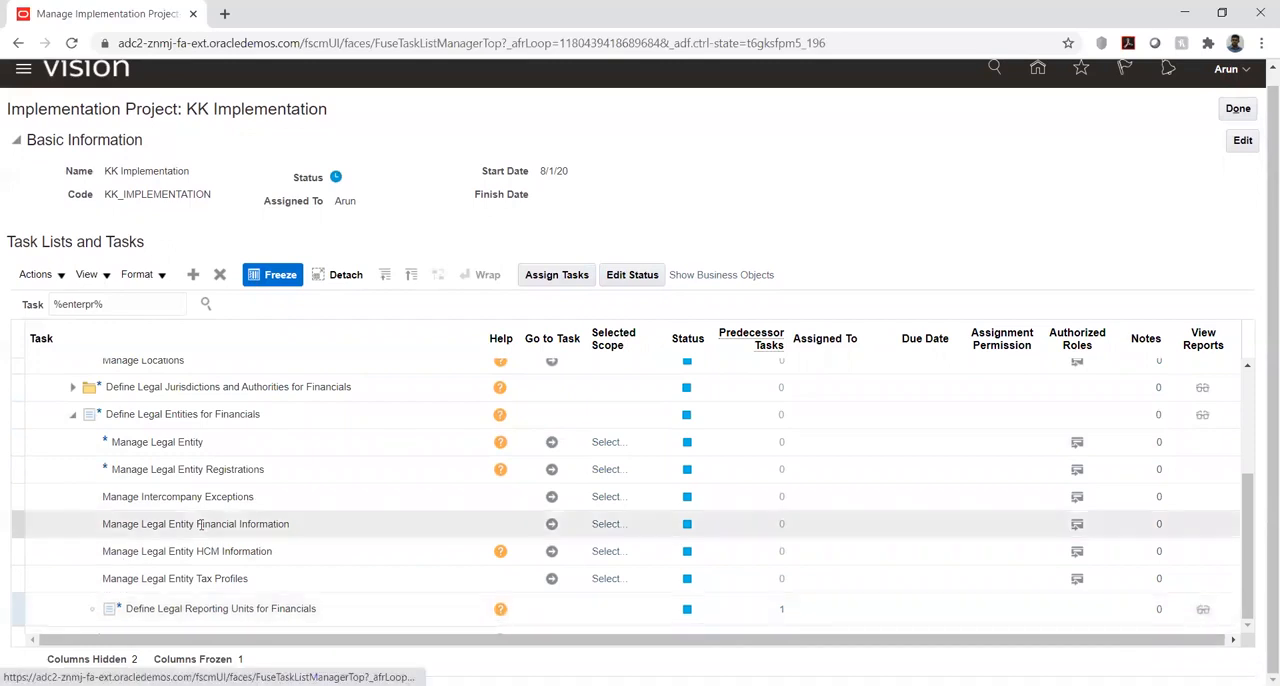
pyautogui.scroll(-3, 200, 480)
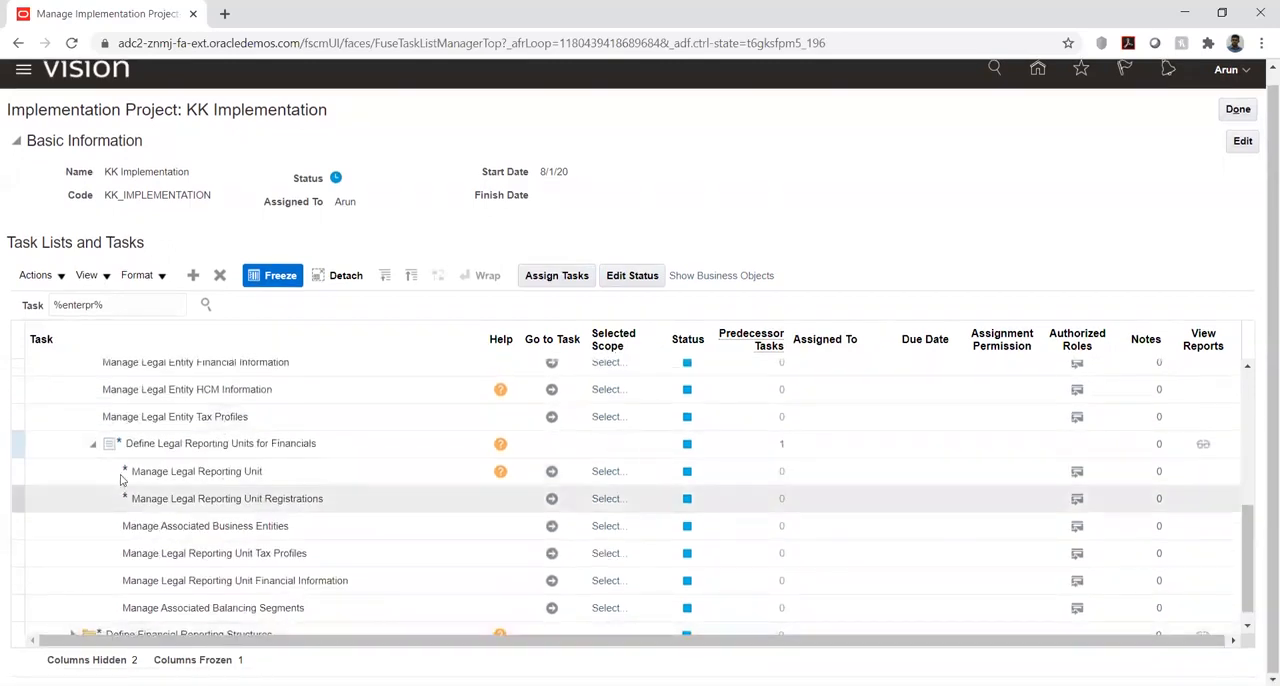
pyautogui.scroll(4, 135, 478)
pyautogui.scroll(4, 135, 478)
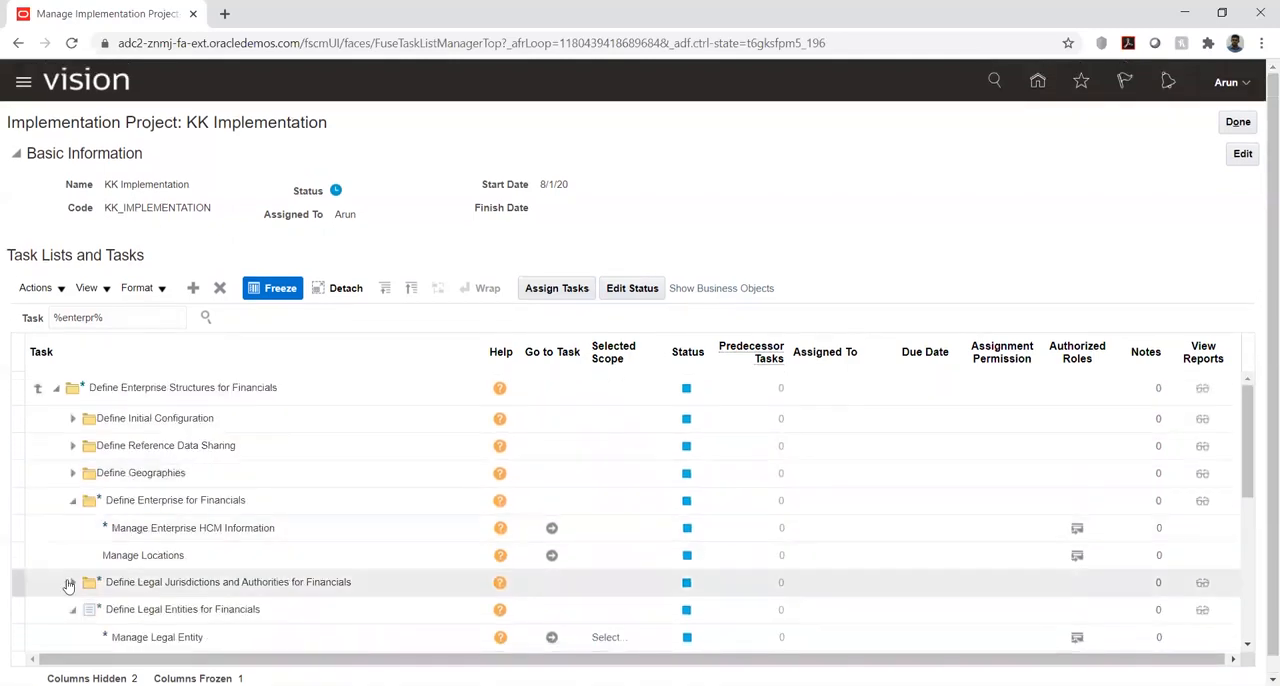
# - Expand Define Legal Jurisdictions and Authorities for Financials and Define Geographies, and review their tasks
pyautogui.click(78, 585)
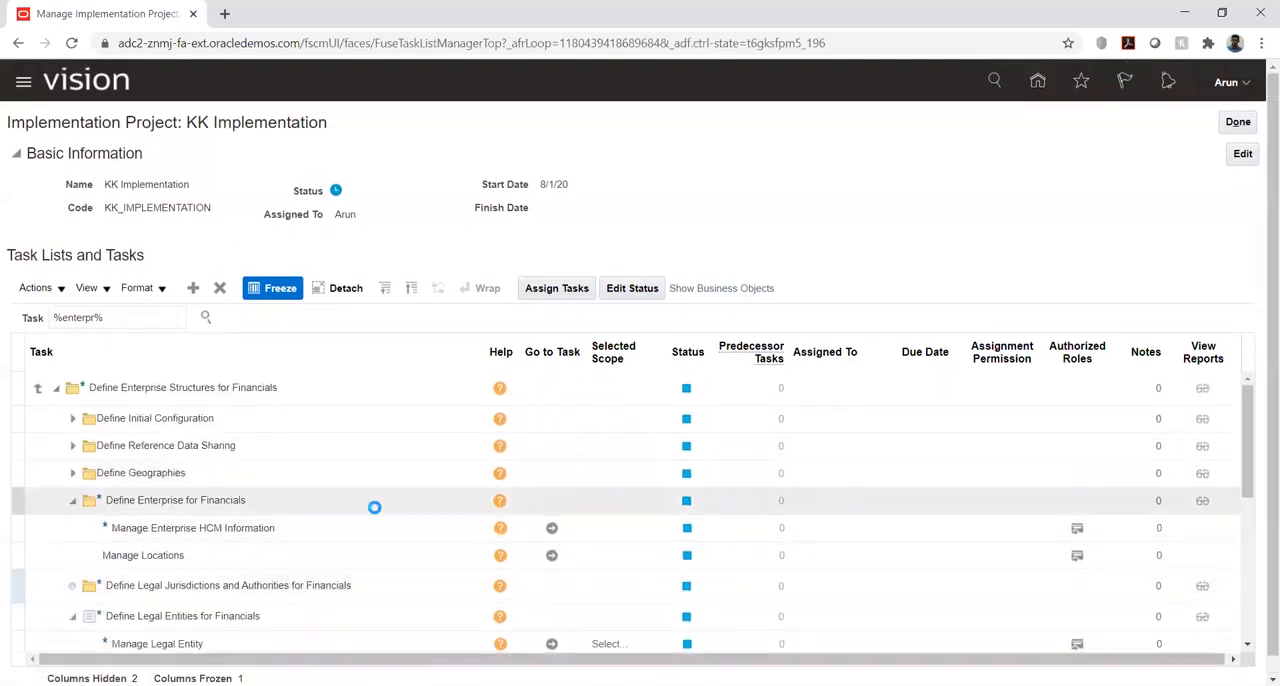
pyautogui.scroll(-10, 236, 522)
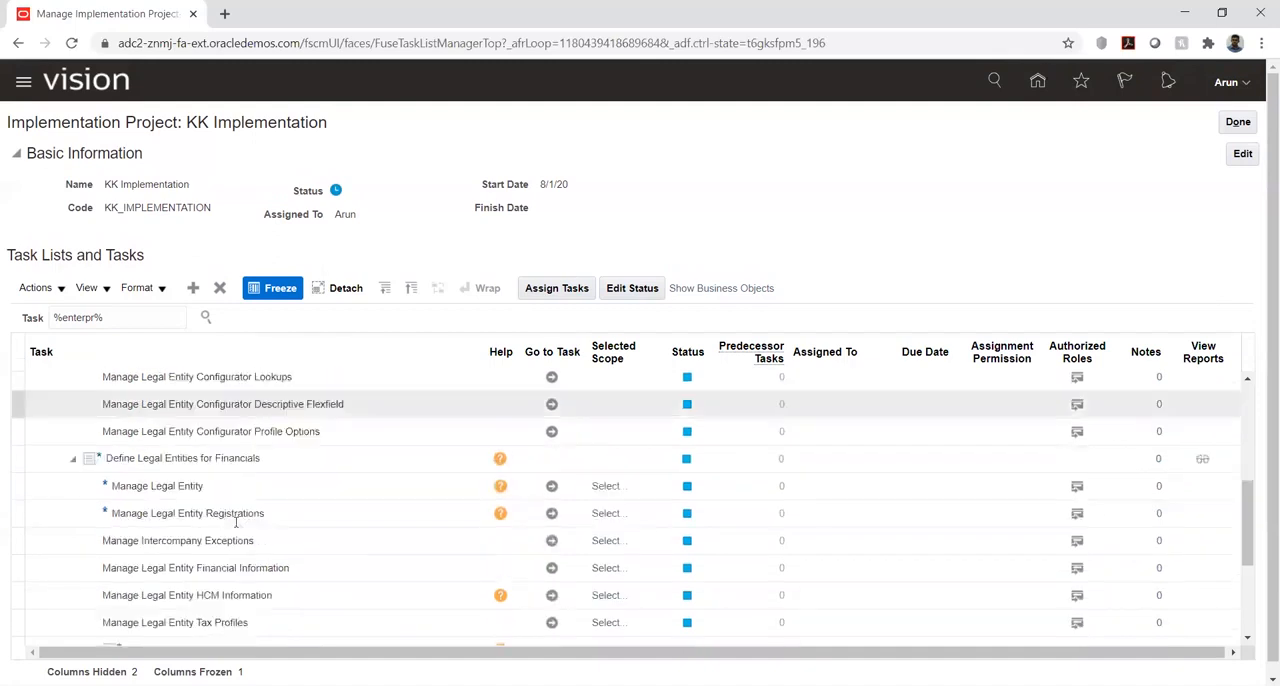
pyautogui.scroll(10, 236, 527)
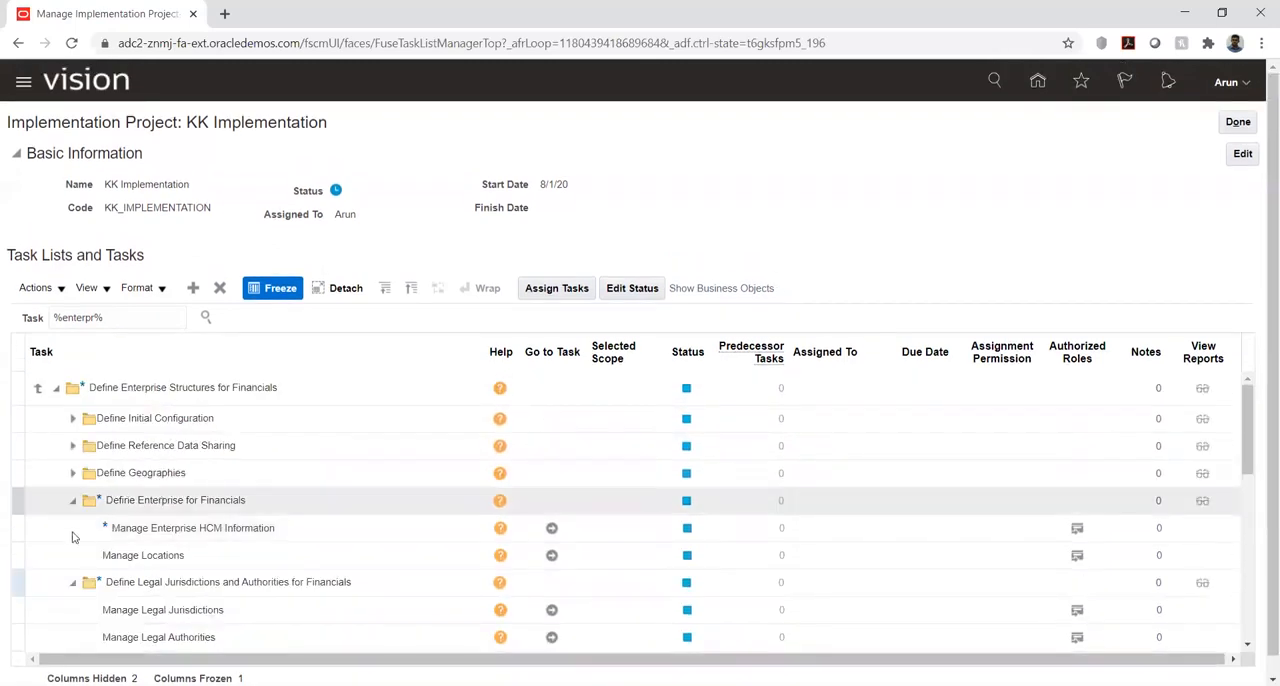
pyautogui.click(72, 473)
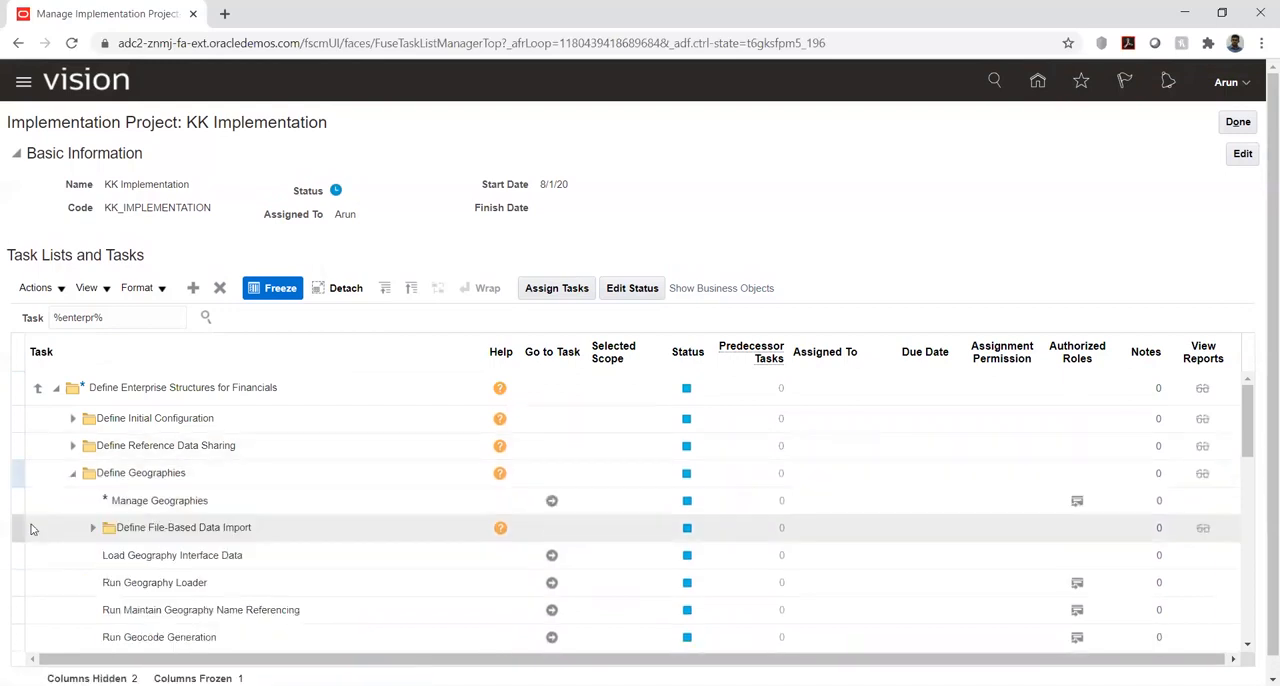
pyautogui.scroll(-2, 152, 512)
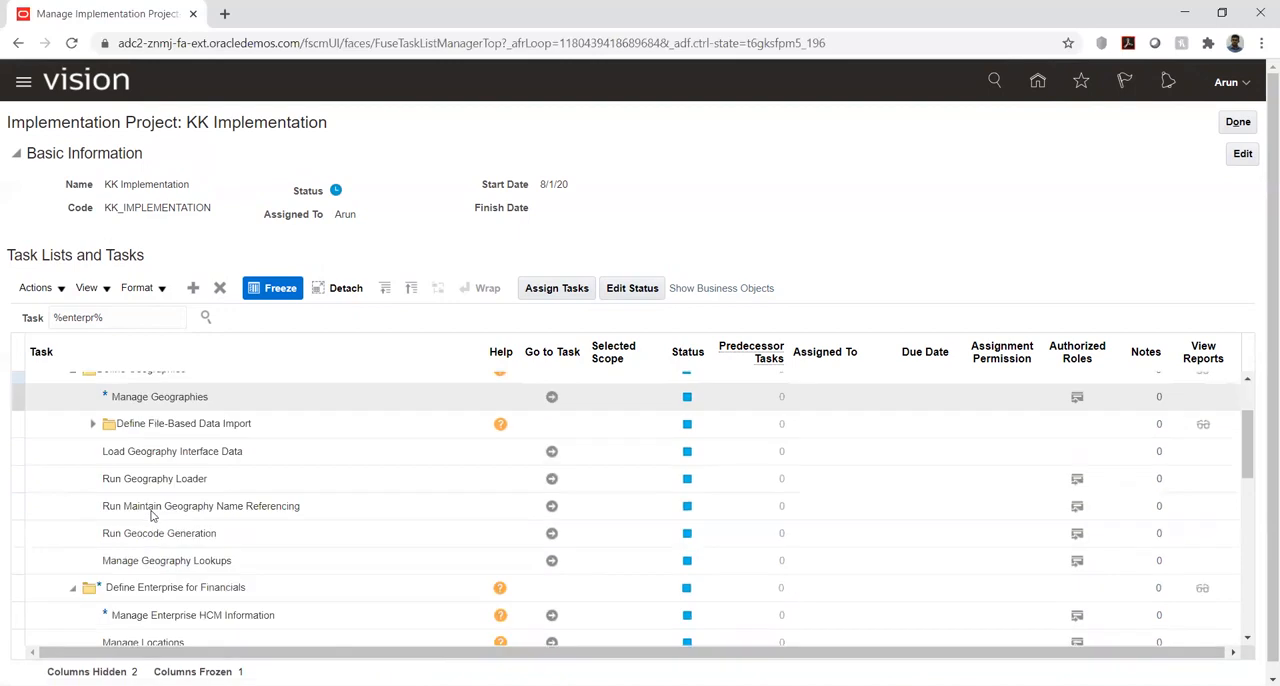
pyautogui.scroll(2, 152, 510)
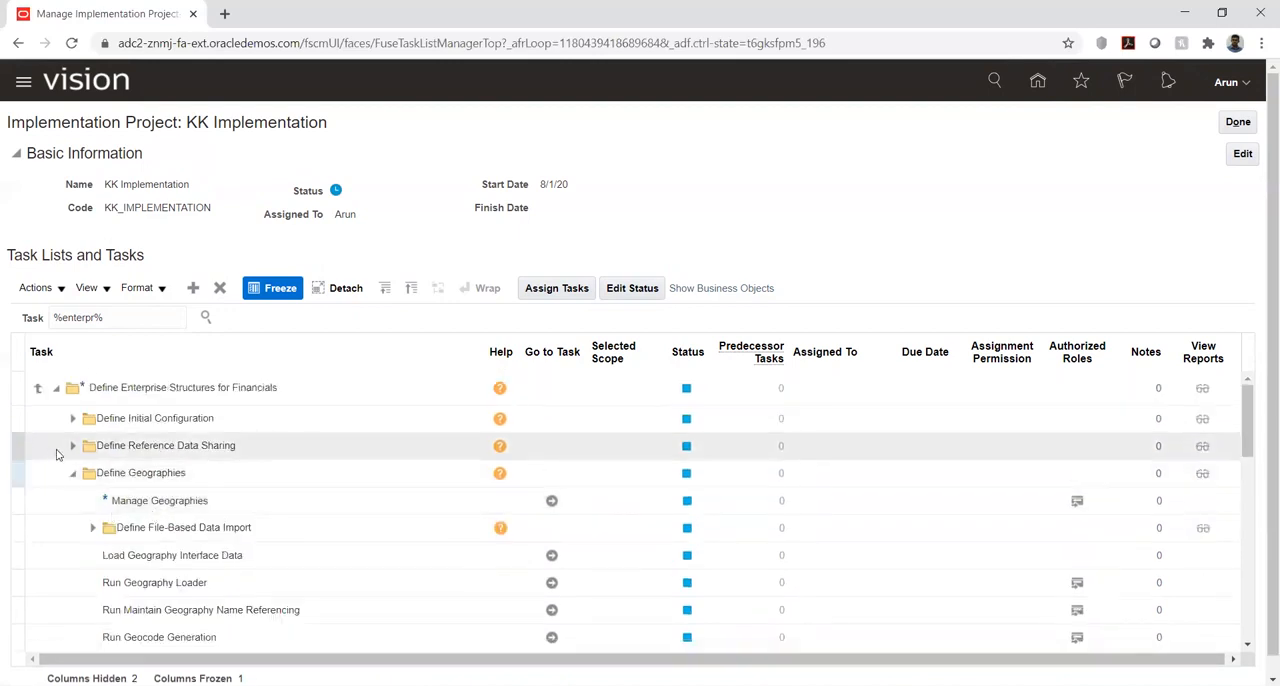
# - Rerun the %enterpr% task search, locate Establish Enterprise Structures and go to that task
pyautogui.click(210, 323)
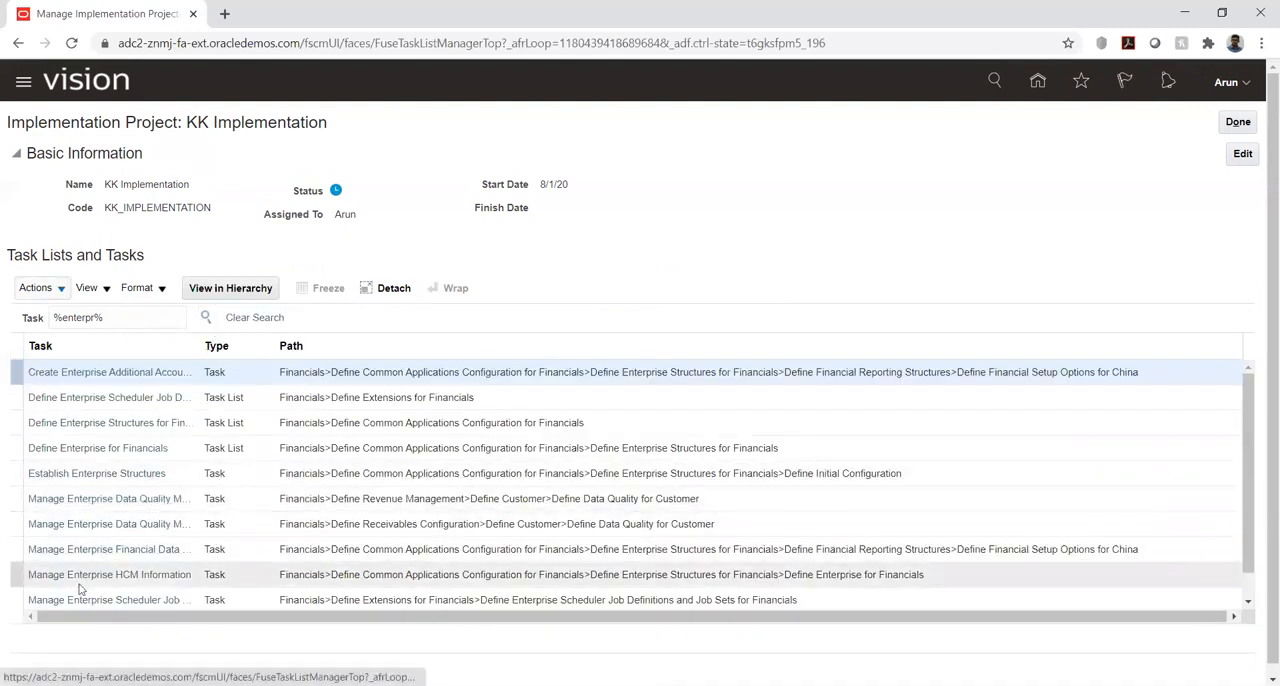
pyautogui.click(57, 474)
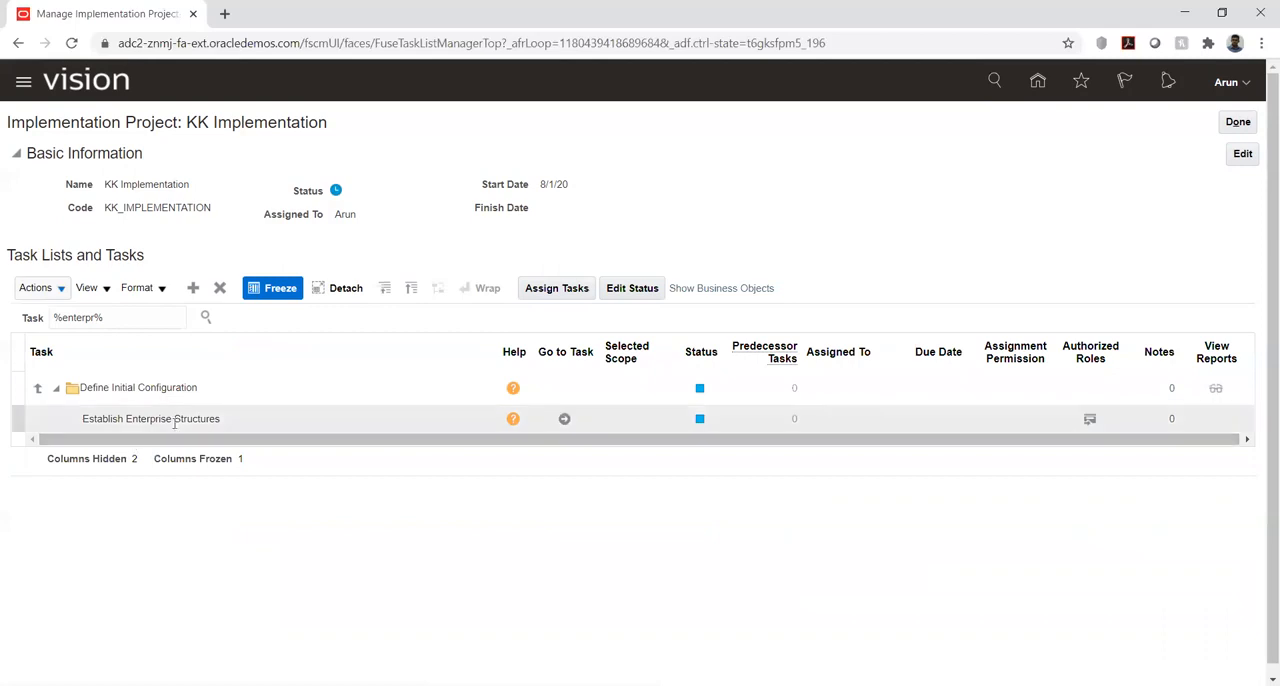
pyautogui.click(564, 418)
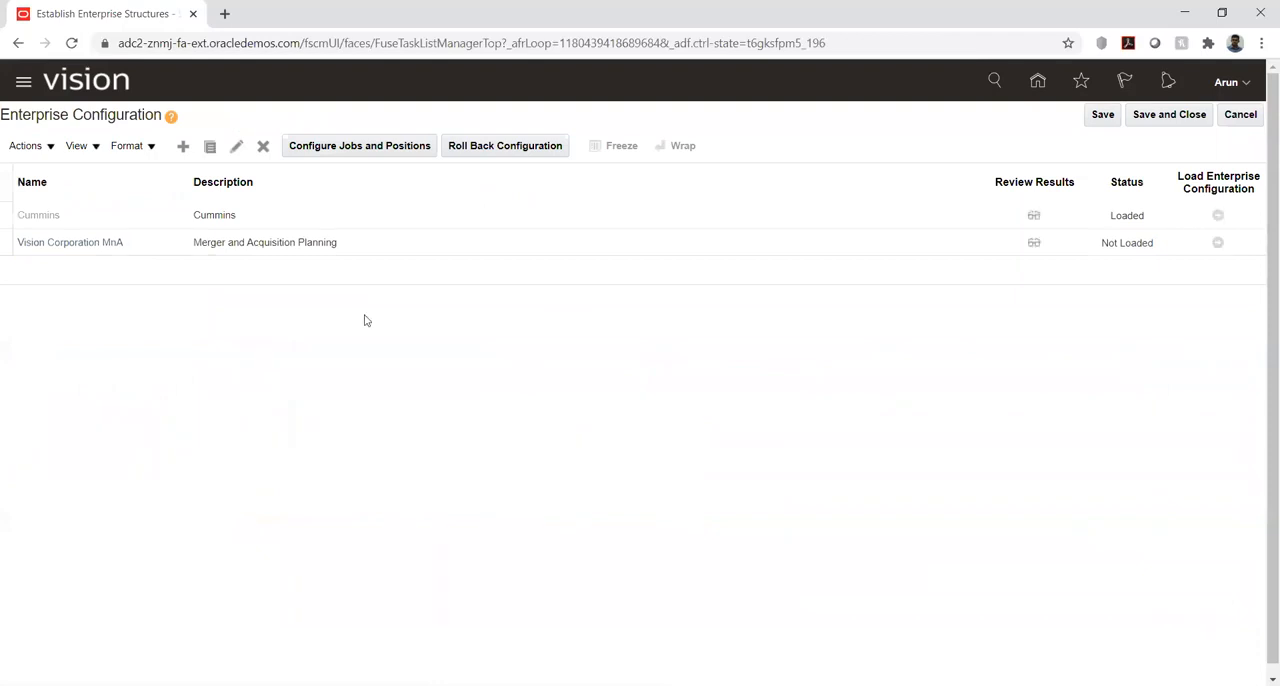
# - Open the Vision Corporation MnA configuration and examine its enterprise information, especially the enterprise name
pyautogui.click(73, 243)
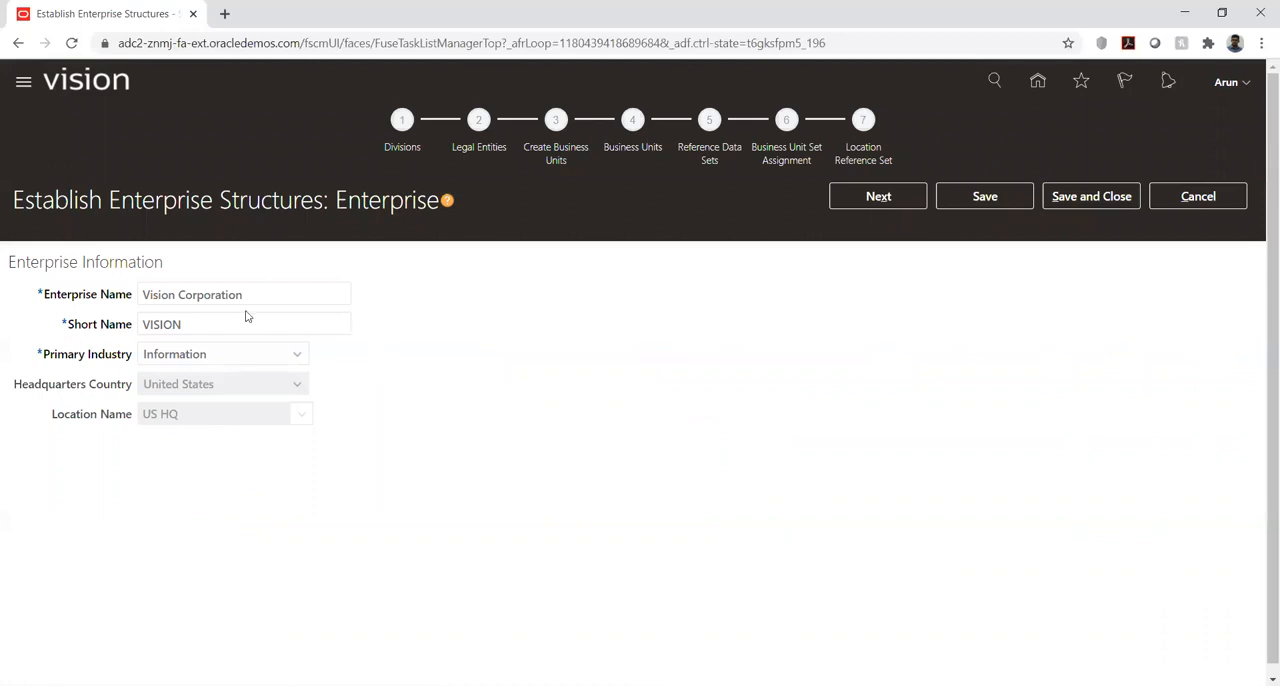
pyautogui.moveTo(155, 292); pyautogui.dragTo(252, 292)
pyautogui.click(698, 348)
pyautogui.click(142, 292)
pyautogui.moveTo(142, 292); pyautogui.dragTo(311, 289)
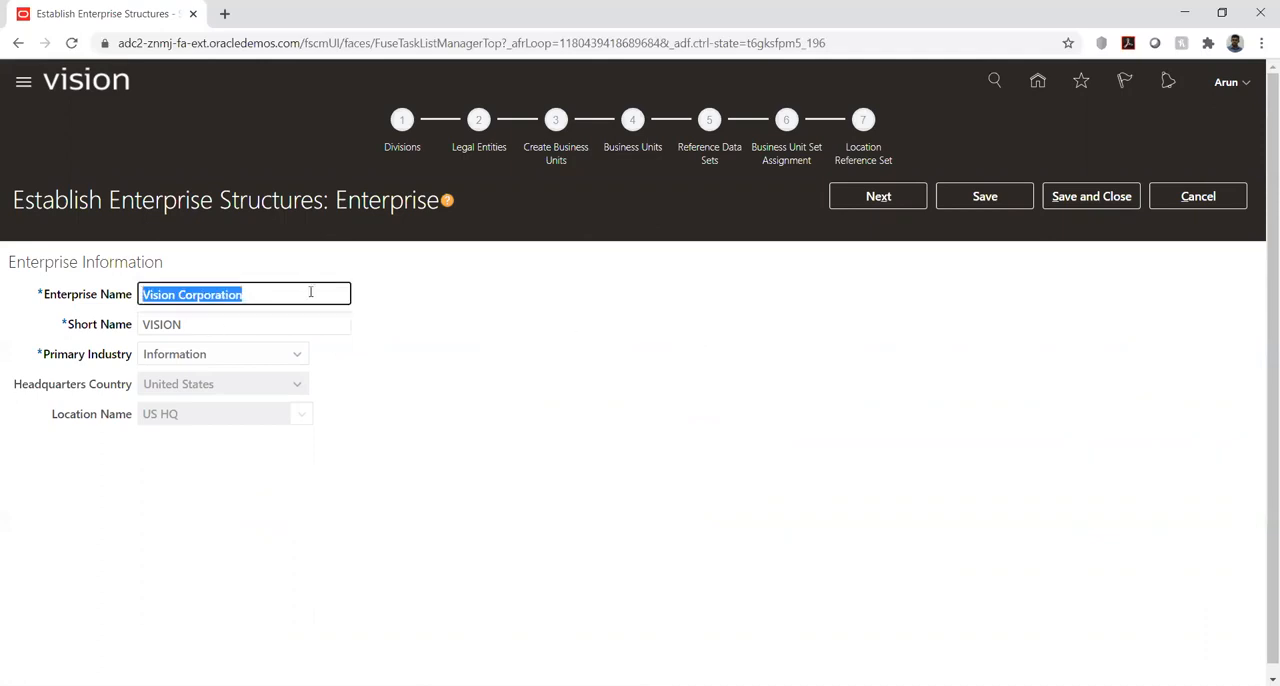
pyautogui.click(721, 340)
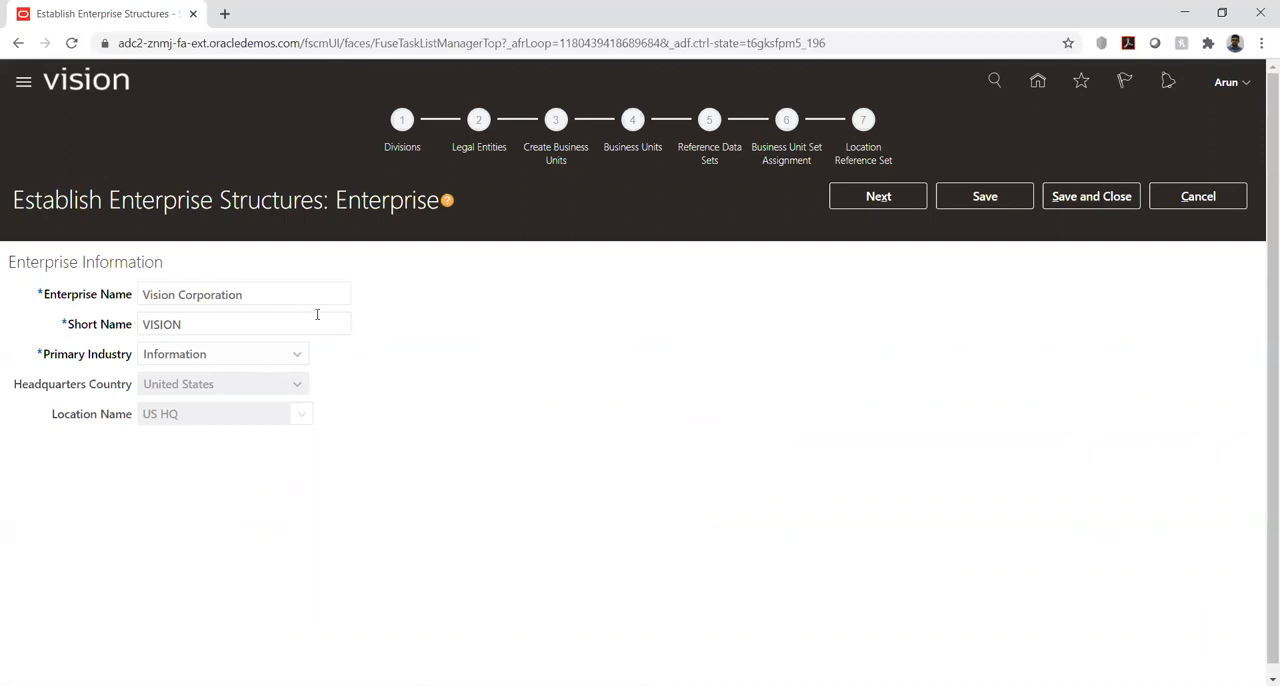
pyautogui.click(144, 294)
pyautogui.moveTo(144, 294); pyautogui.dragTo(266, 289)
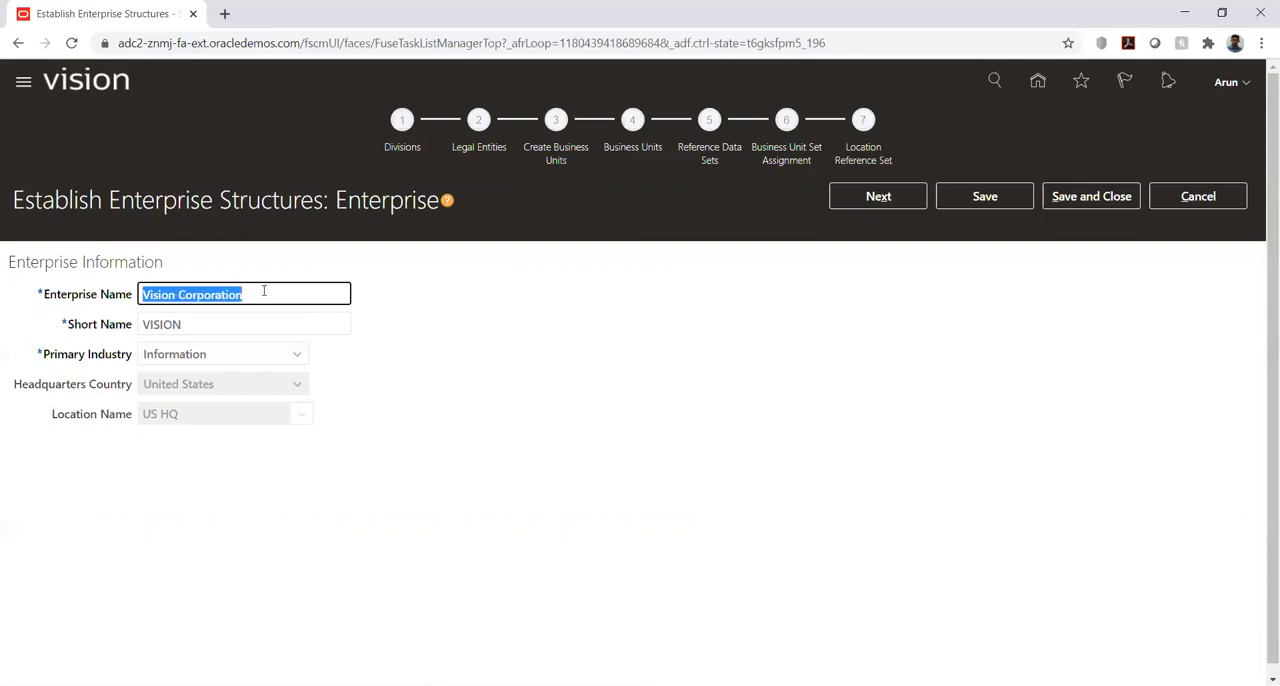
pyautogui.click(446, 305)
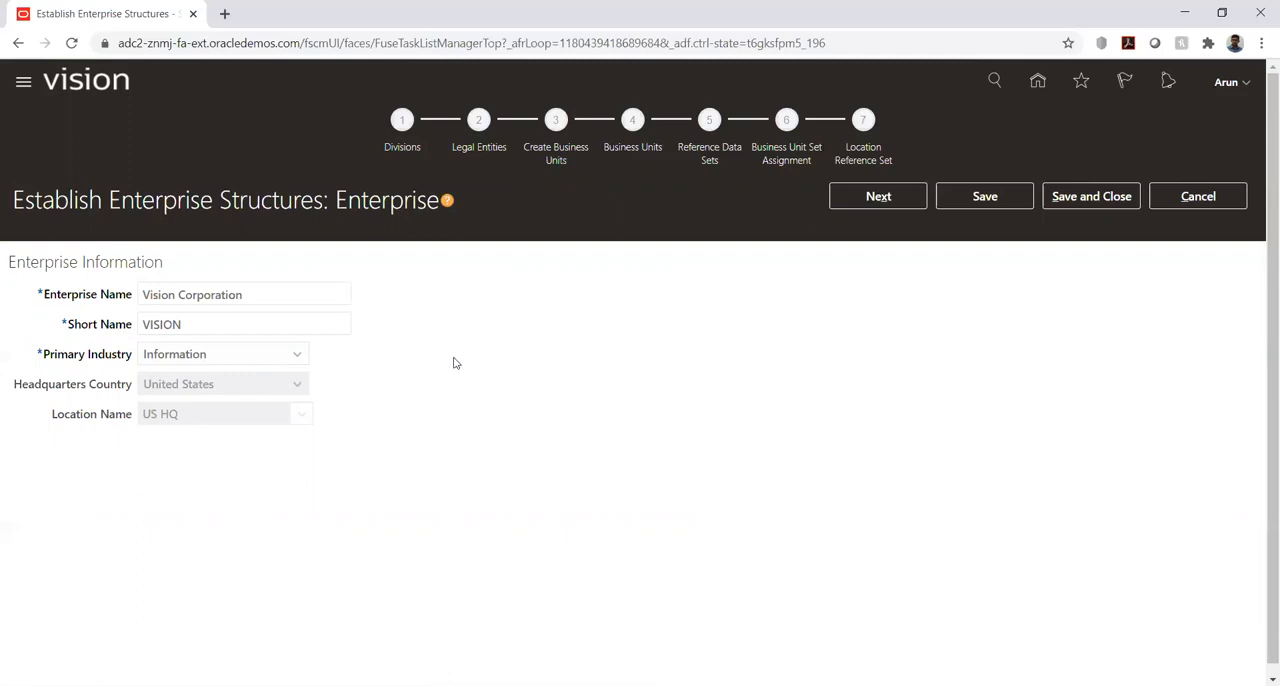
# - Advance through the enterprise structure's Divisions stage to Legal Entities, reviewing the entries in each
pyautogui.click(868, 198)
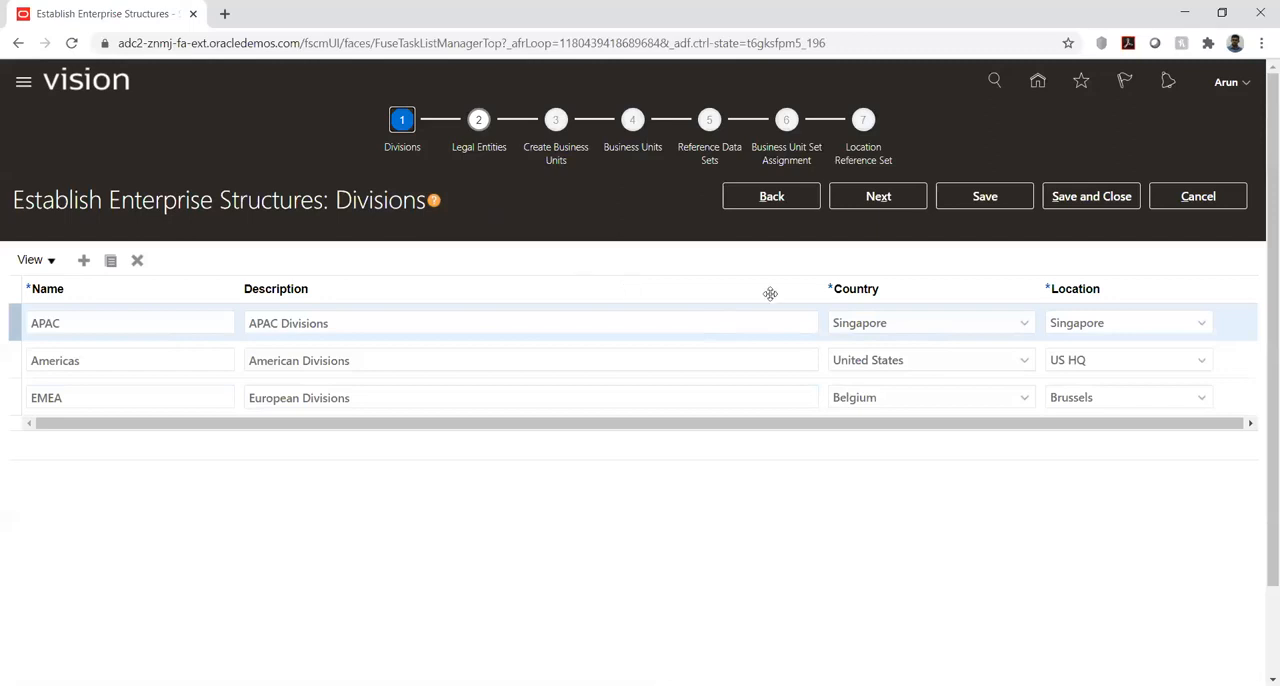
pyautogui.click(890, 199)
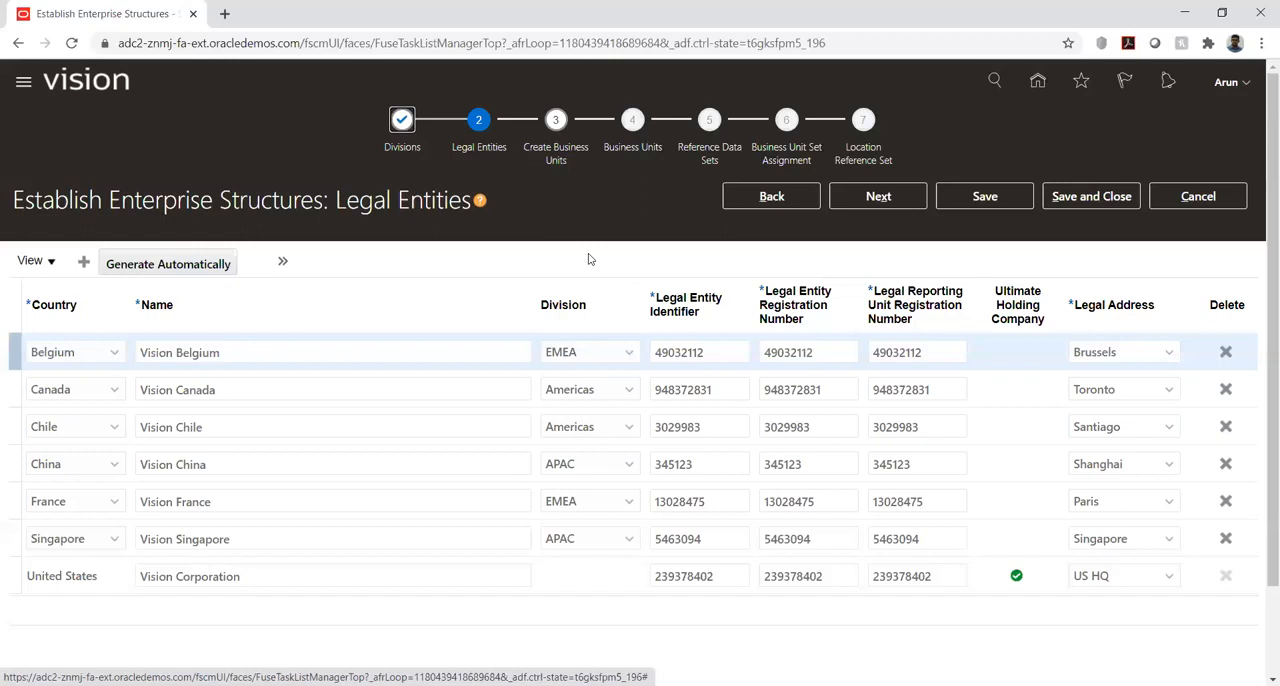
# - Return to the Divisions stage and examine the Create Location form for the APAC division, closing it without creating a location
pyautogui.click(771, 196)
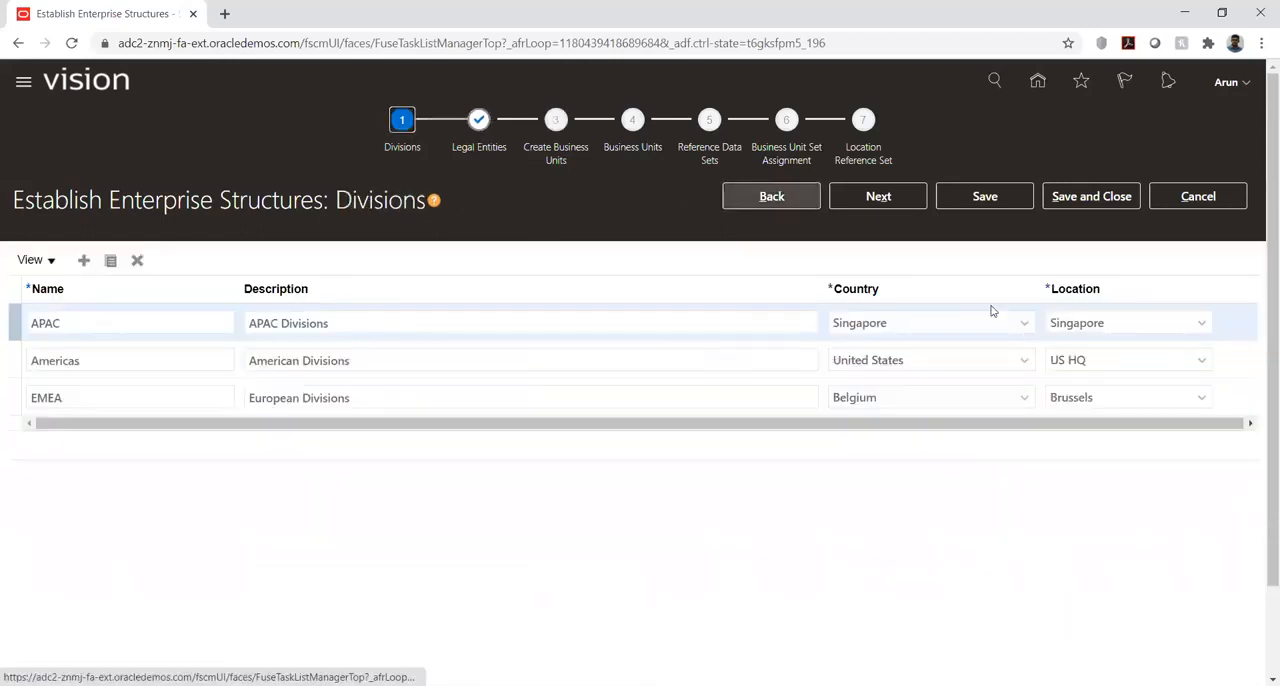
pyautogui.click(1200, 322)
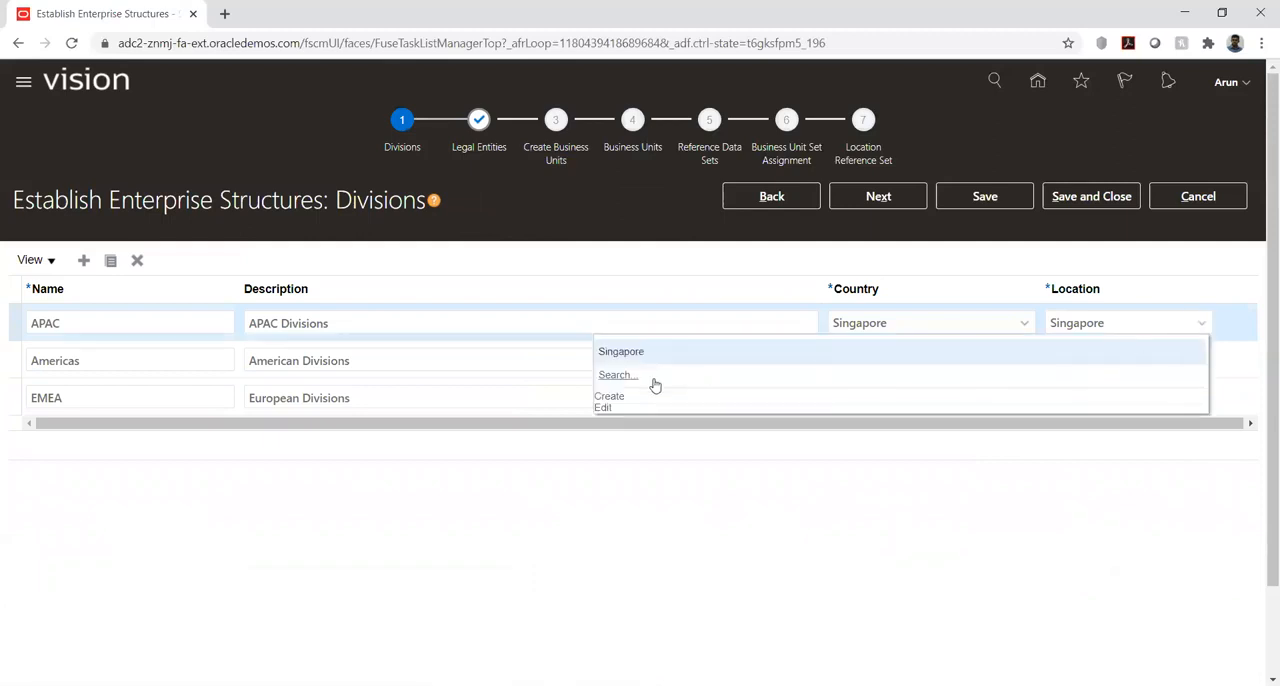
pyautogui.click(606, 398)
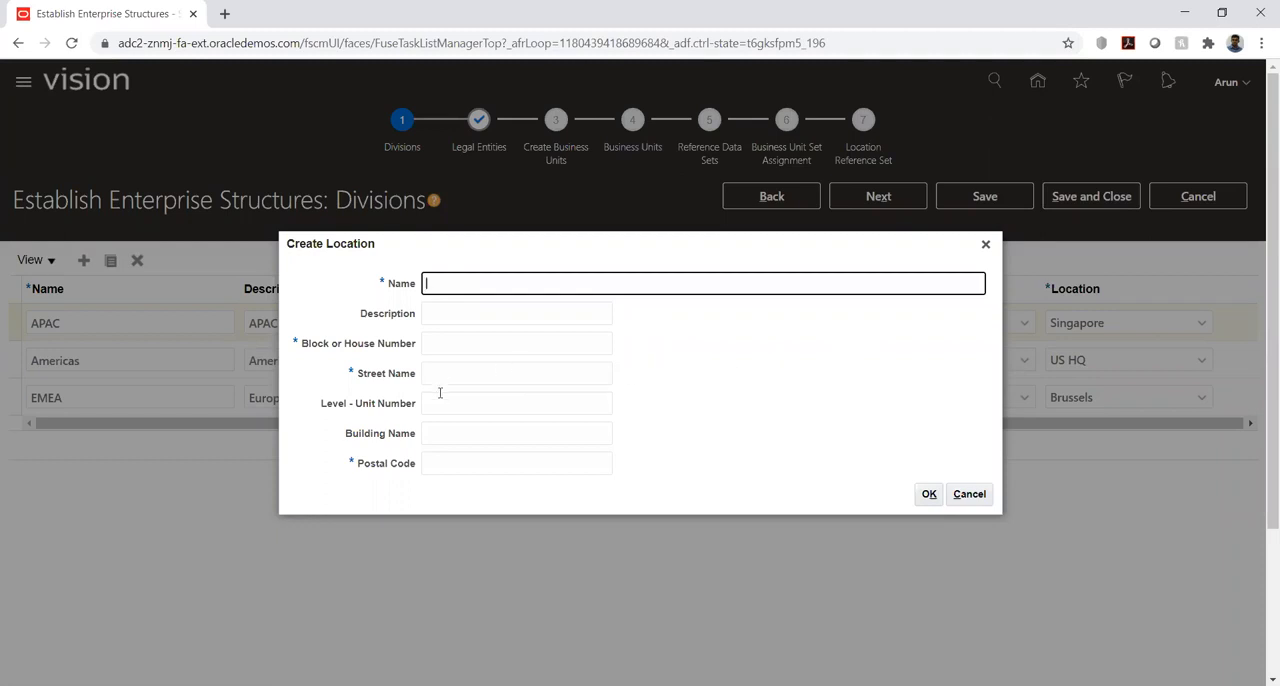
pyautogui.click(978, 497)
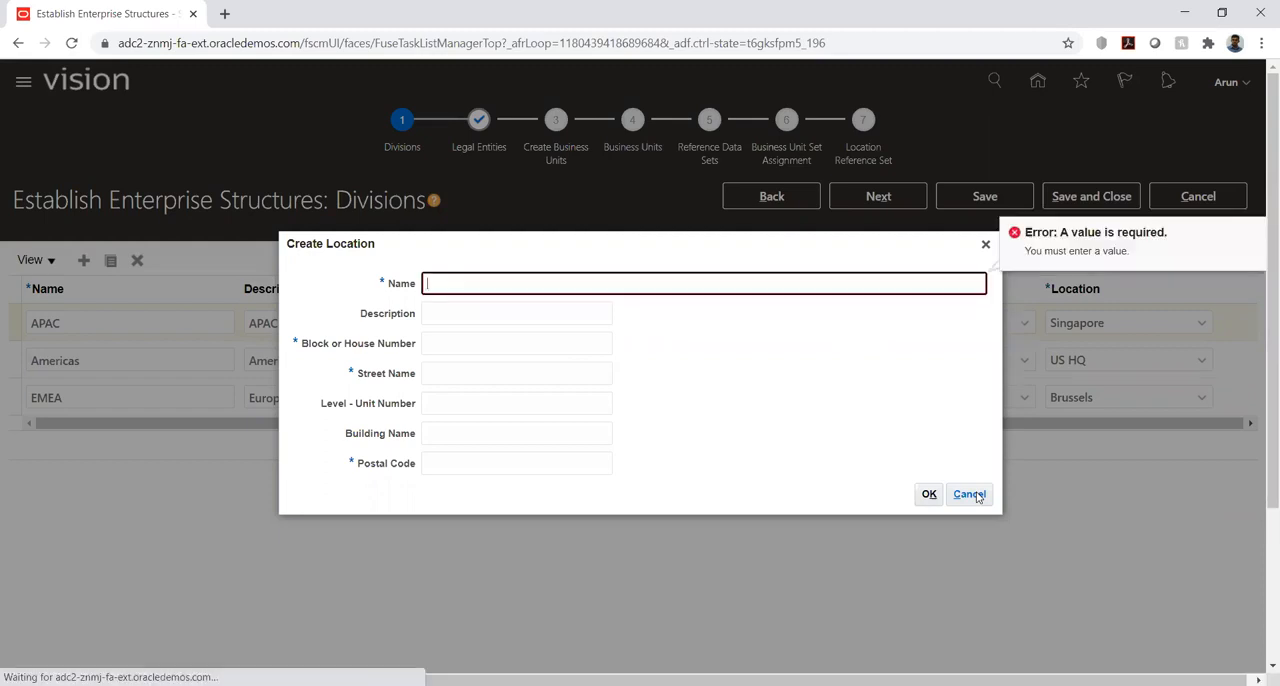
pyautogui.click(983, 245)
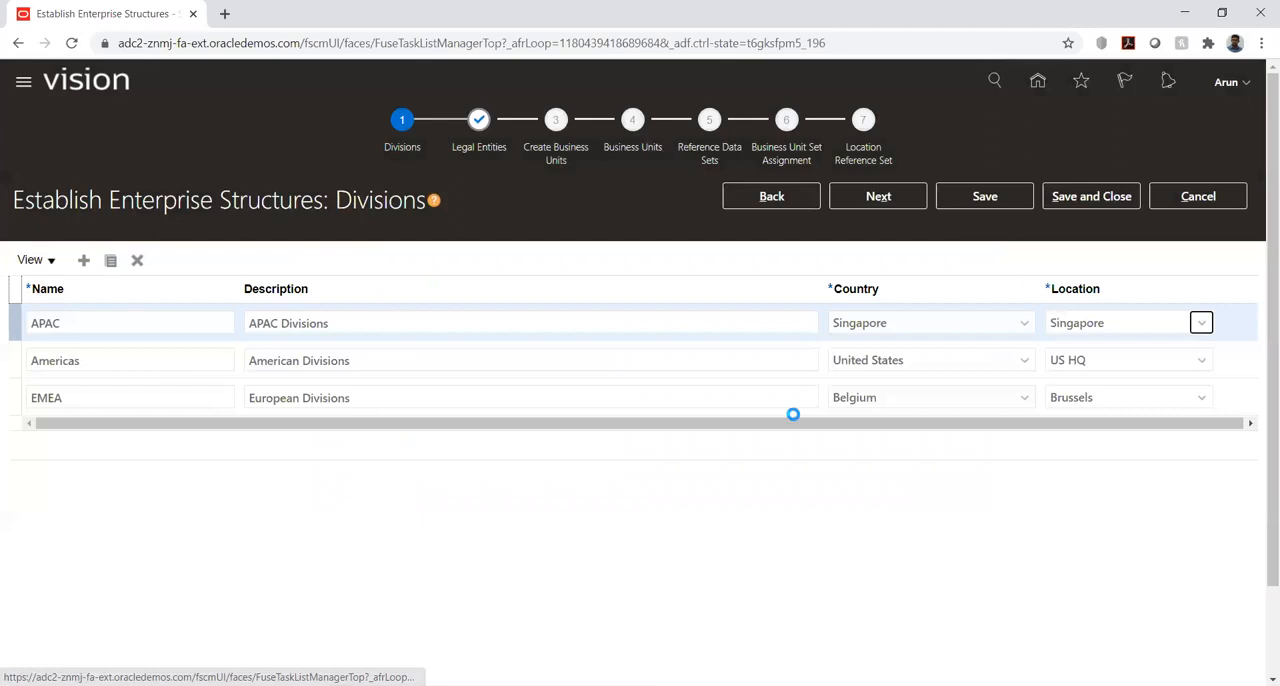
pyautogui.click(693, 486)
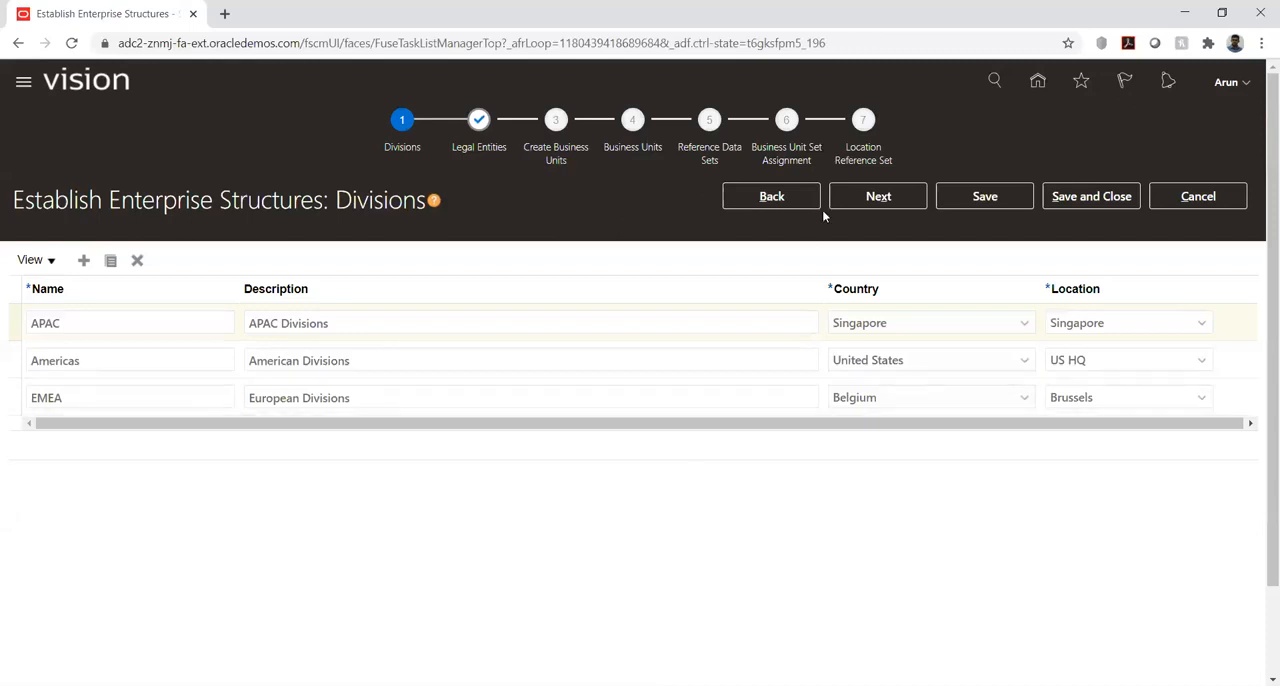
# - Advance to the Legal Entities stage and review the legal address choices for Vision Belgium
pyautogui.click(849, 200)
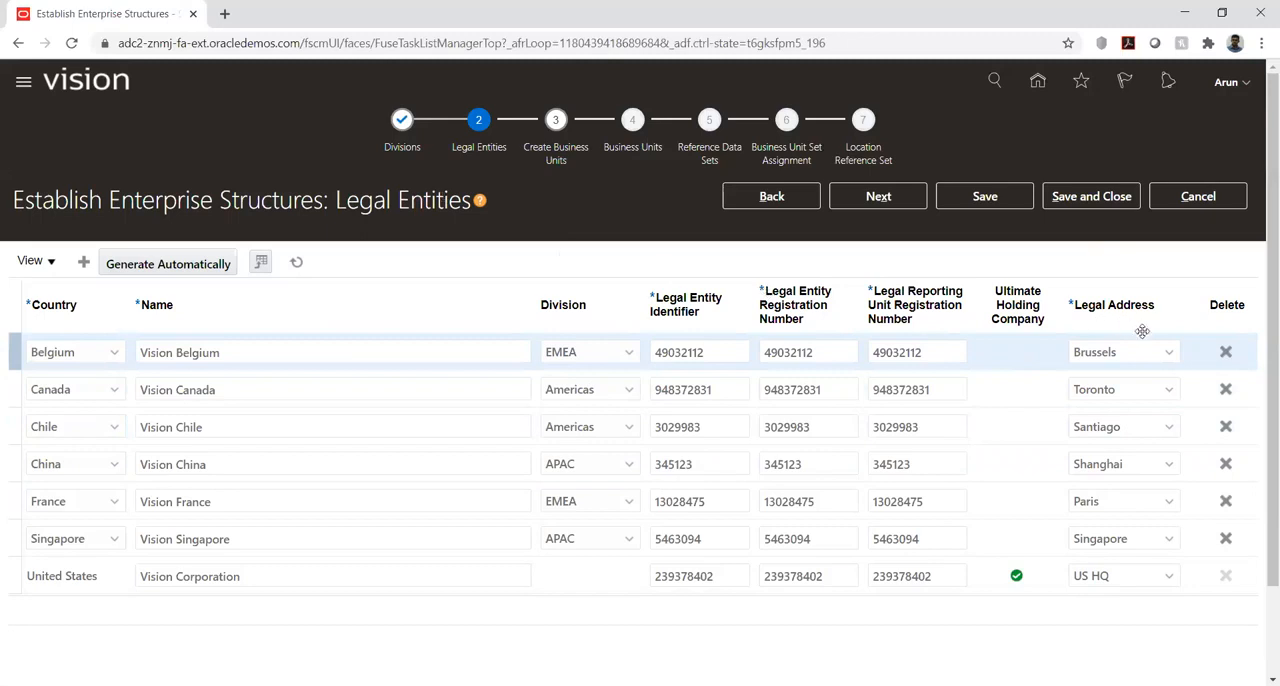
pyautogui.click(1168, 352)
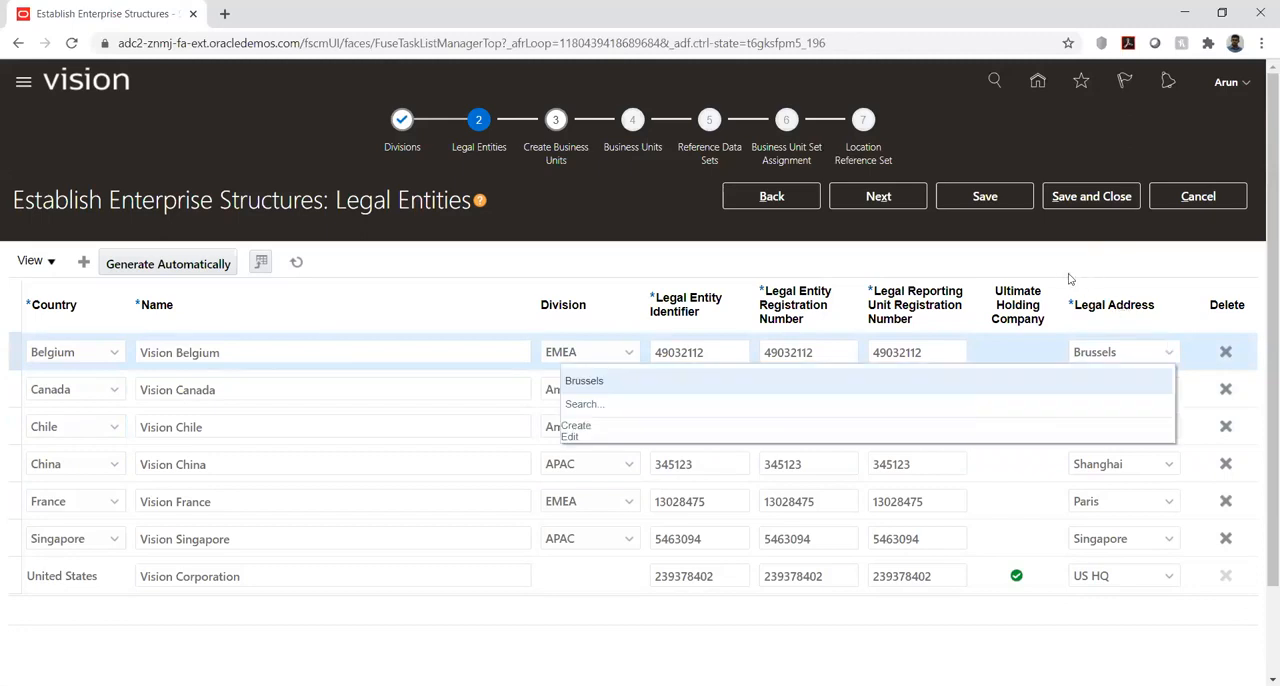
pyautogui.click(1043, 263)
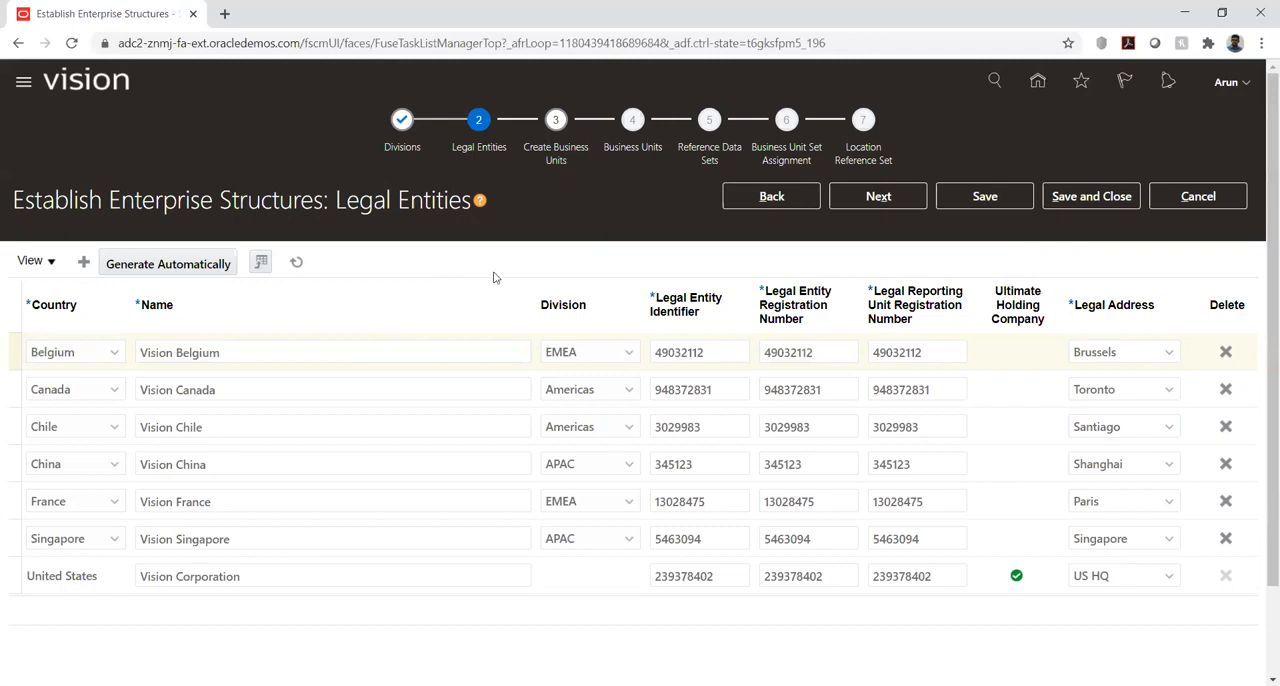
# - Recheck the Divisions stage, then review the division and legal address choices for Vision Belgium under Legal Entities
pyautogui.click(750, 199)
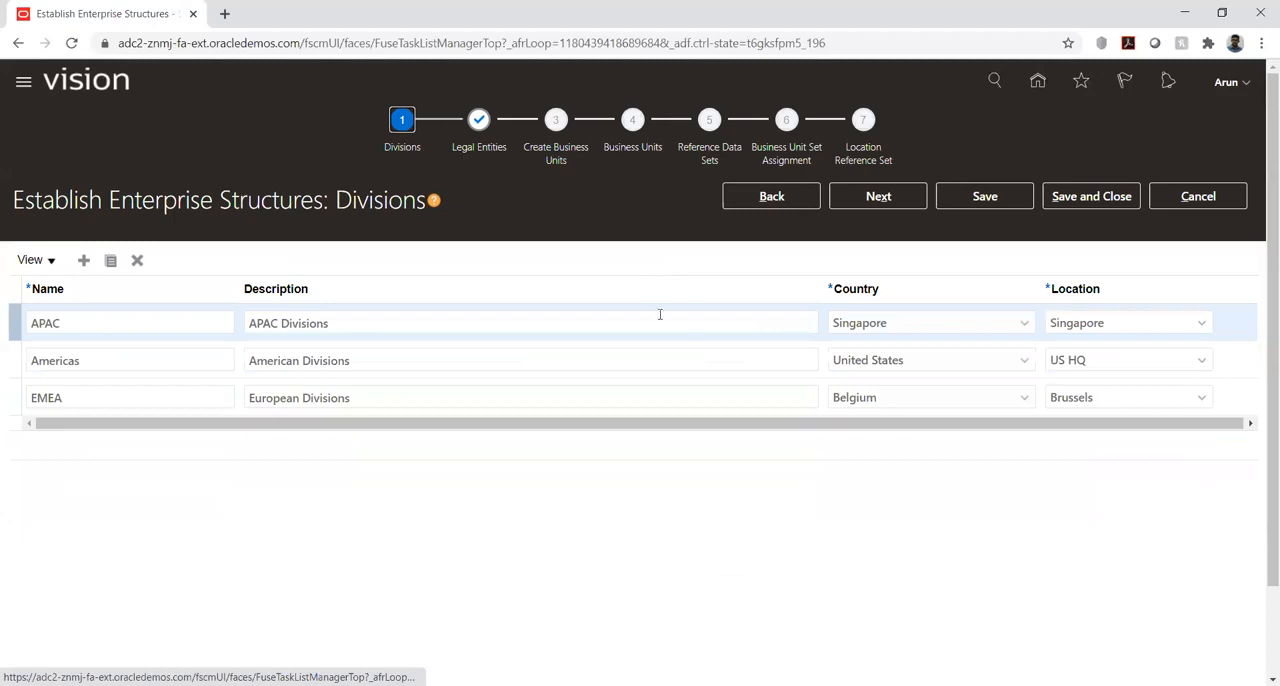
pyautogui.click(875, 200)
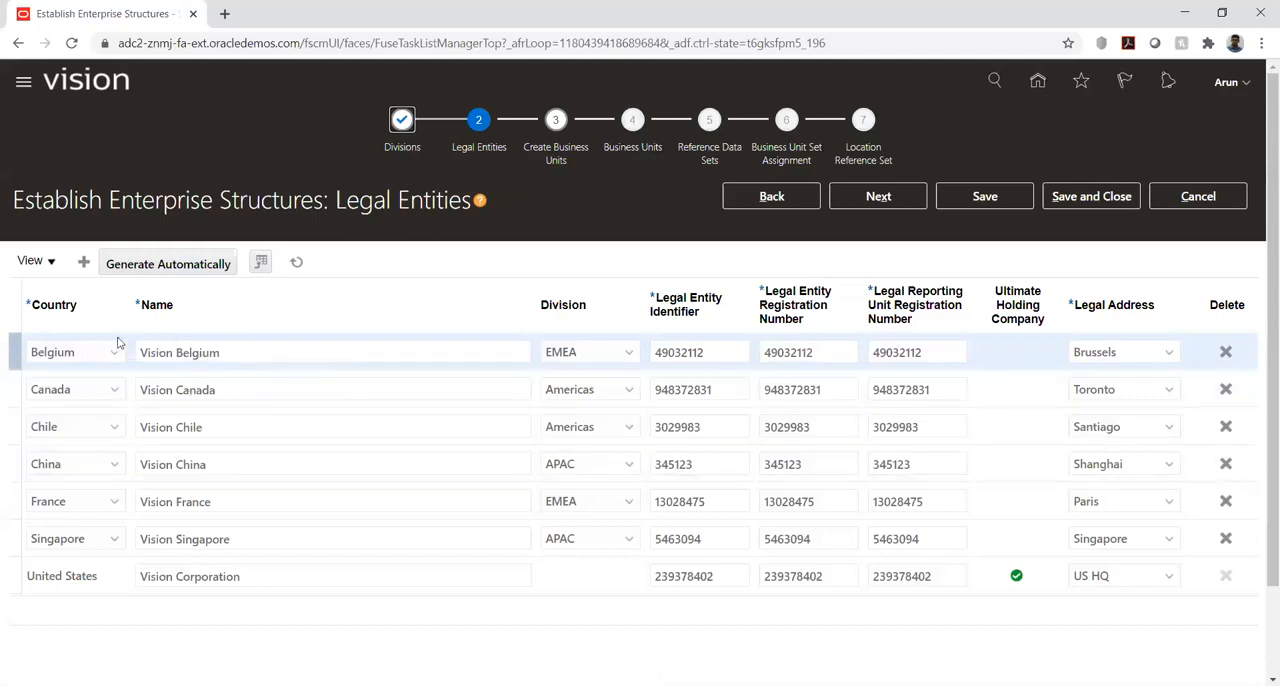
pyautogui.click(628, 358)
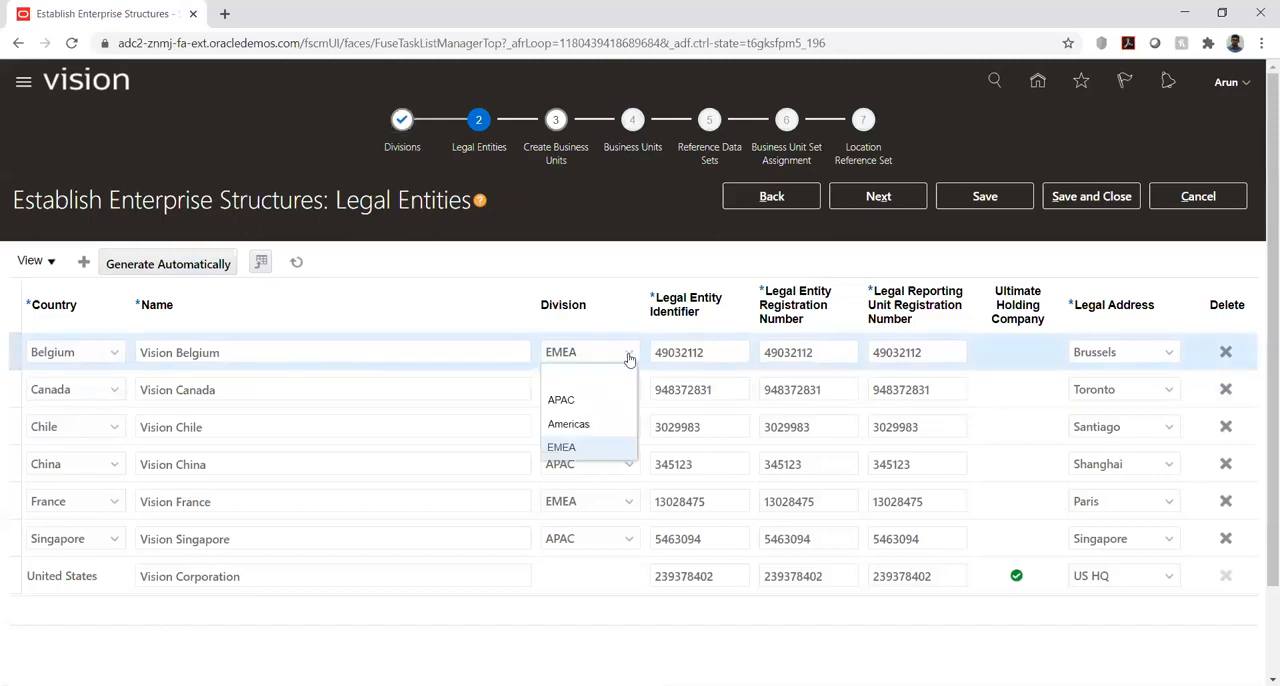
pyautogui.click(556, 266)
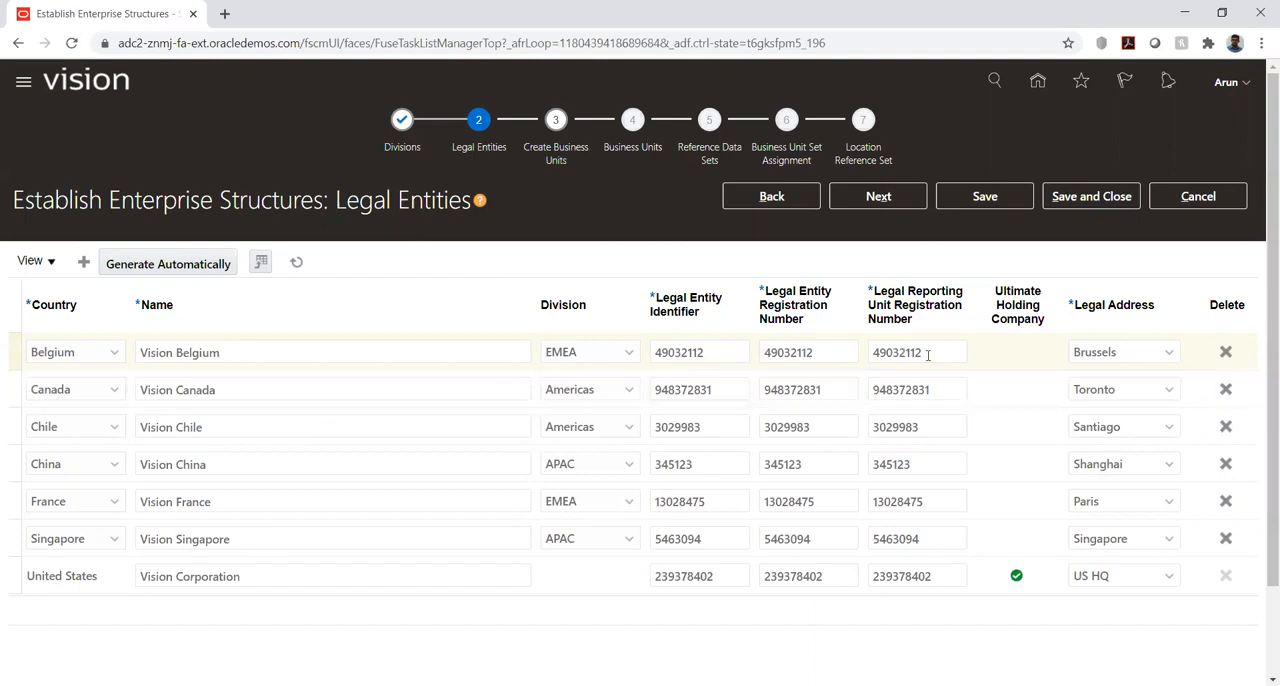
pyautogui.click(1168, 352)
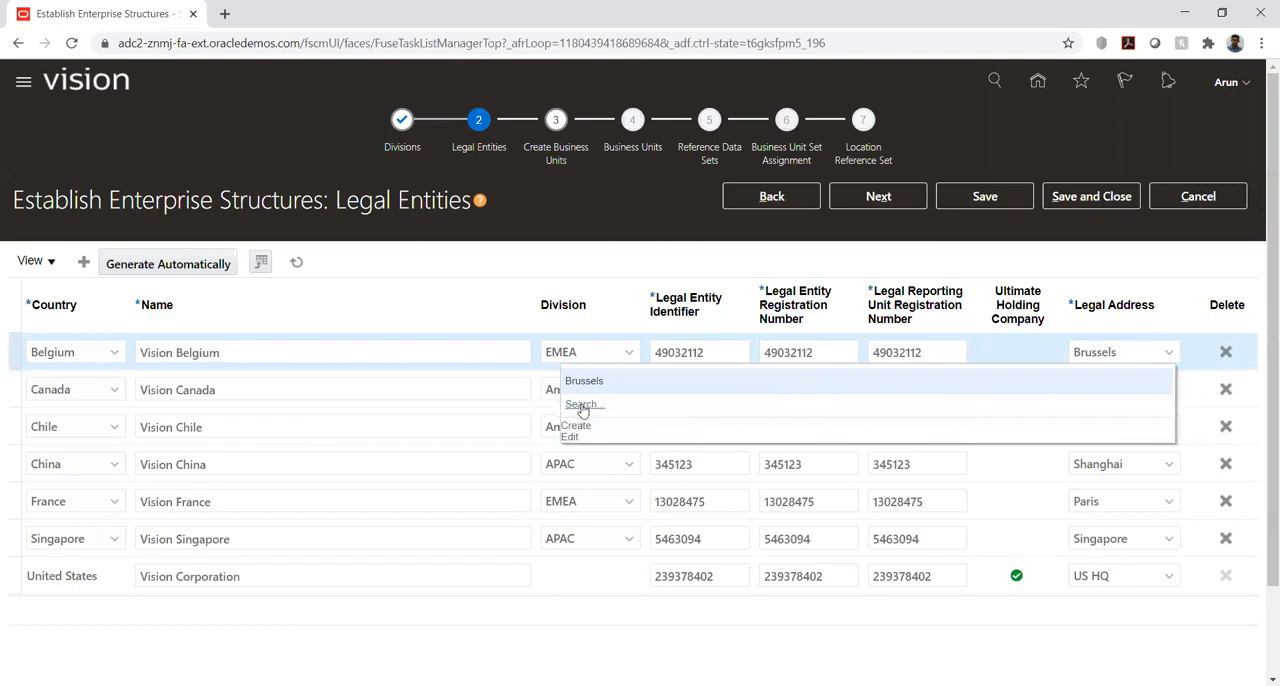
pyautogui.click(1092, 267)
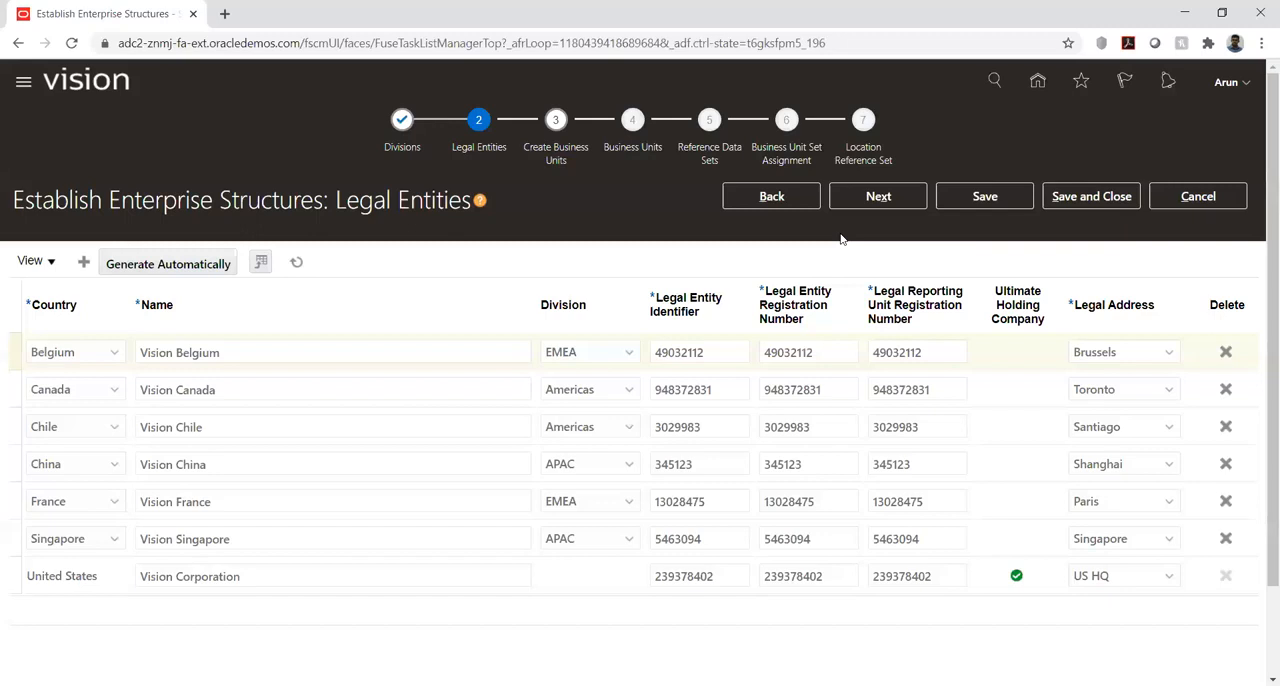
# - Revisit the APAC division's location field in Divisions, then advance through Legal Entities to the Create Business Units stage
pyautogui.click(806, 196)
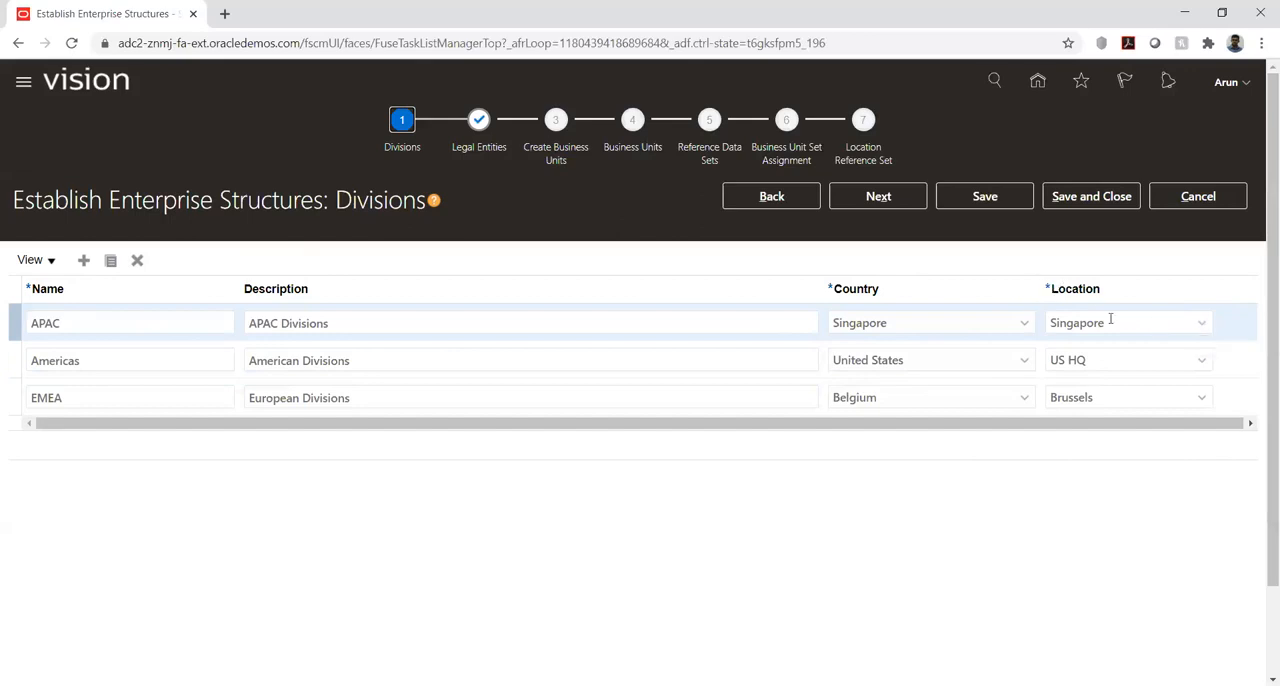
pyautogui.click(1201, 325)
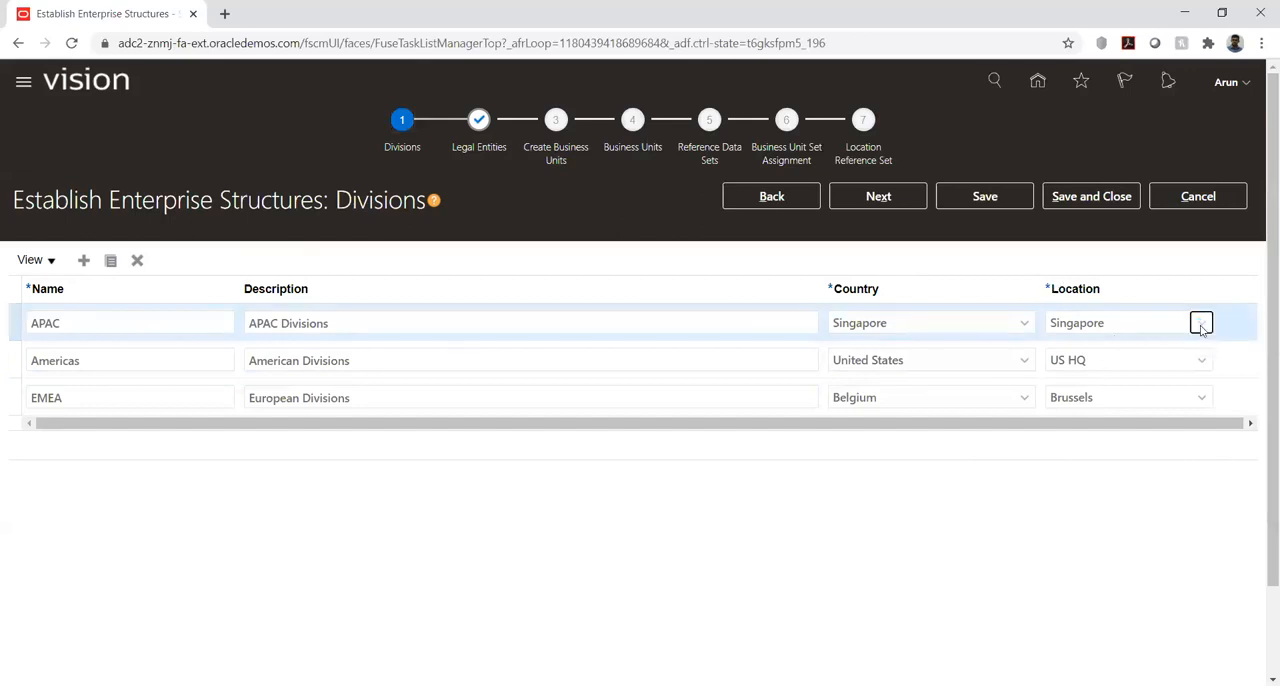
pyautogui.click(1110, 264)
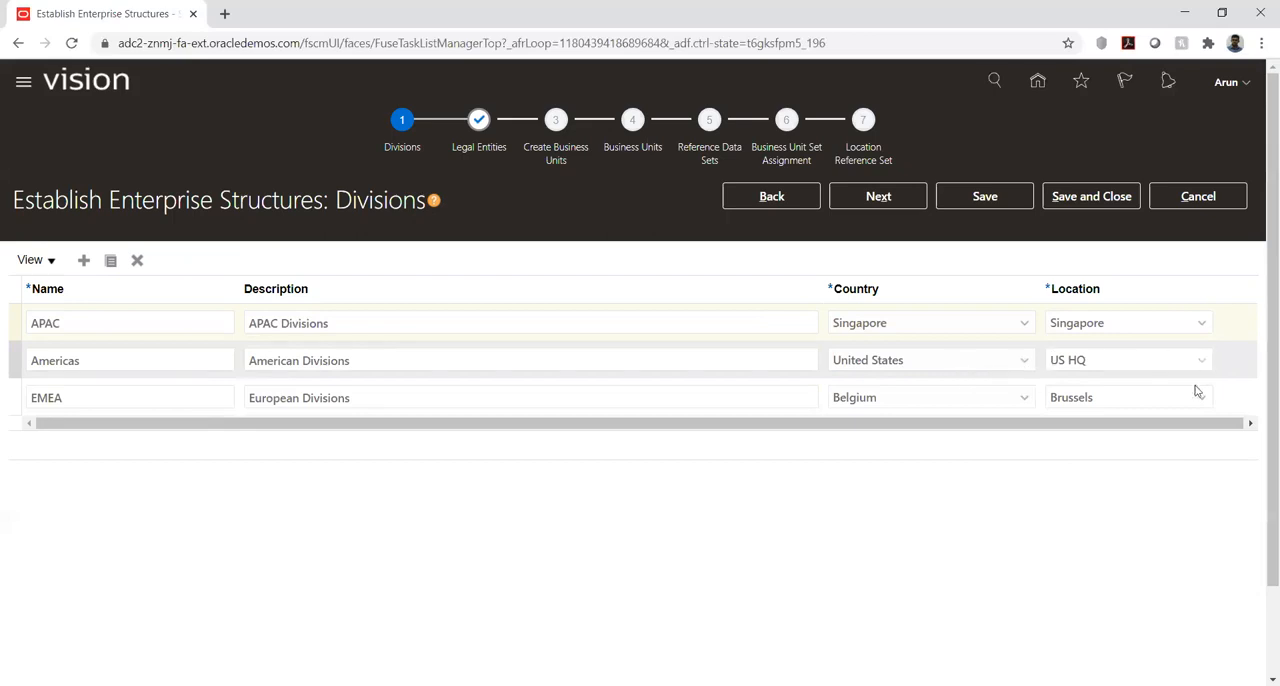
pyautogui.click(867, 200)
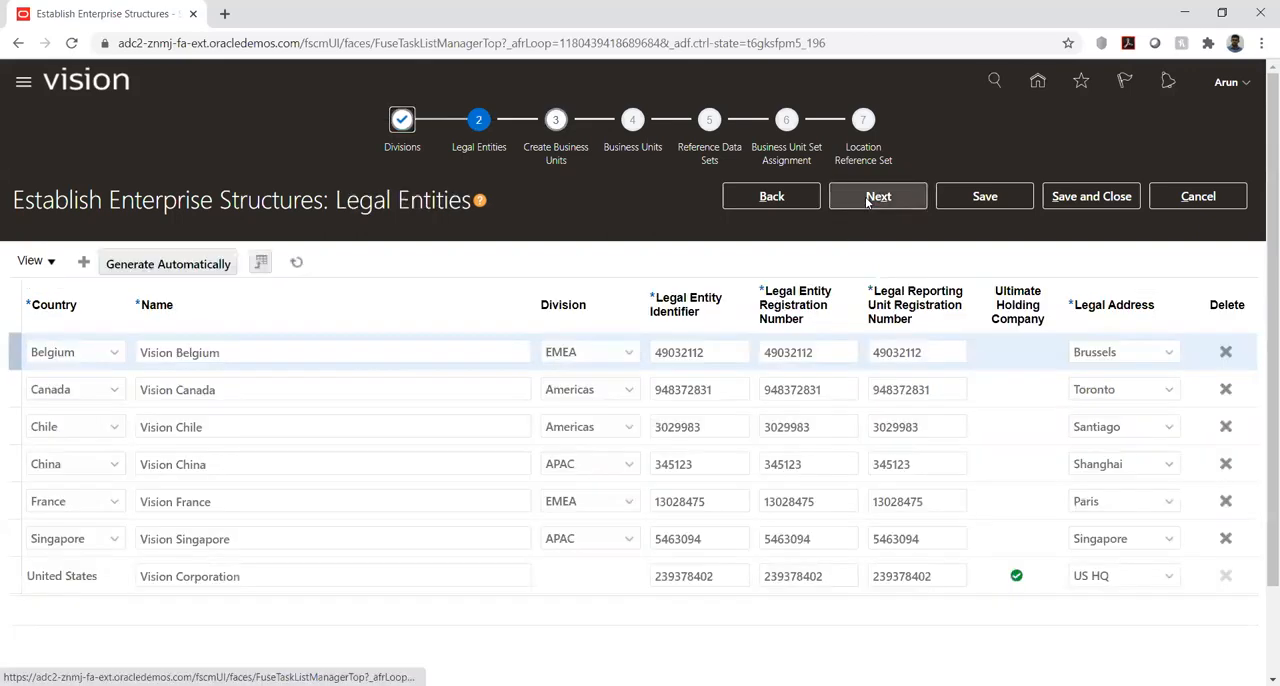
pyautogui.click(867, 199)
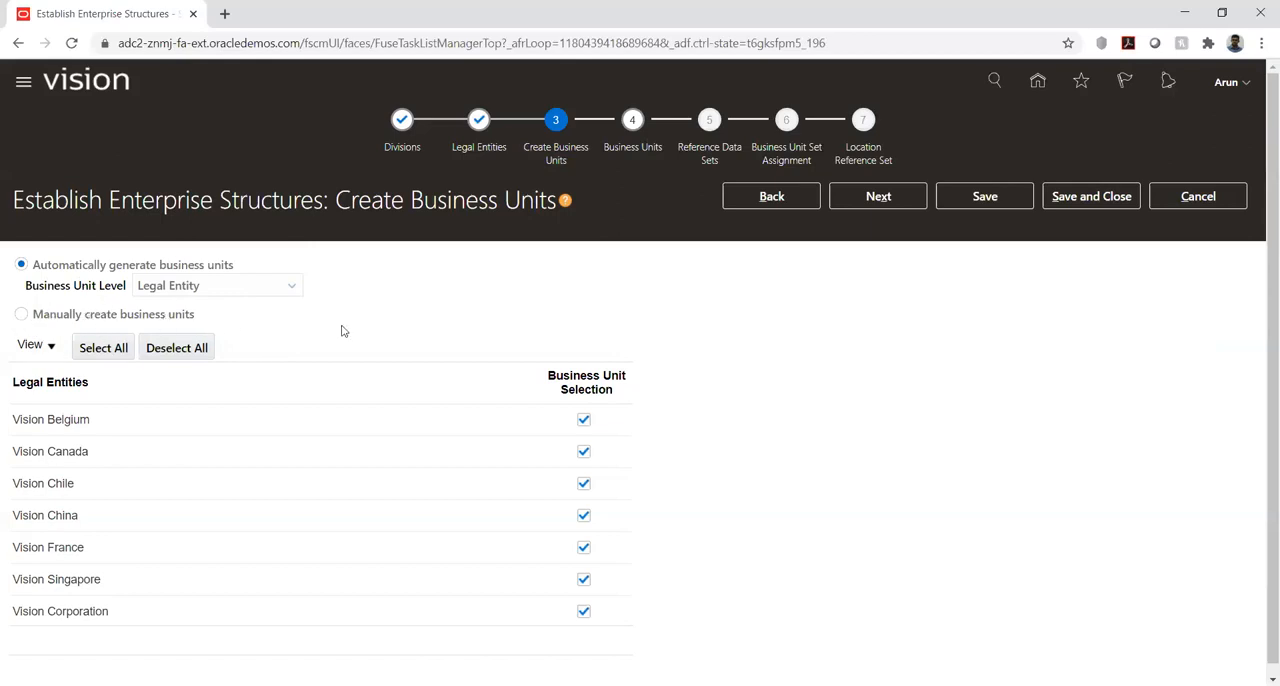
# - Try manual business unit creation, accepting deletion of existing units, and switch back to automatic generation before revisiting Legal Entities and returning
pyautogui.click(20, 318)
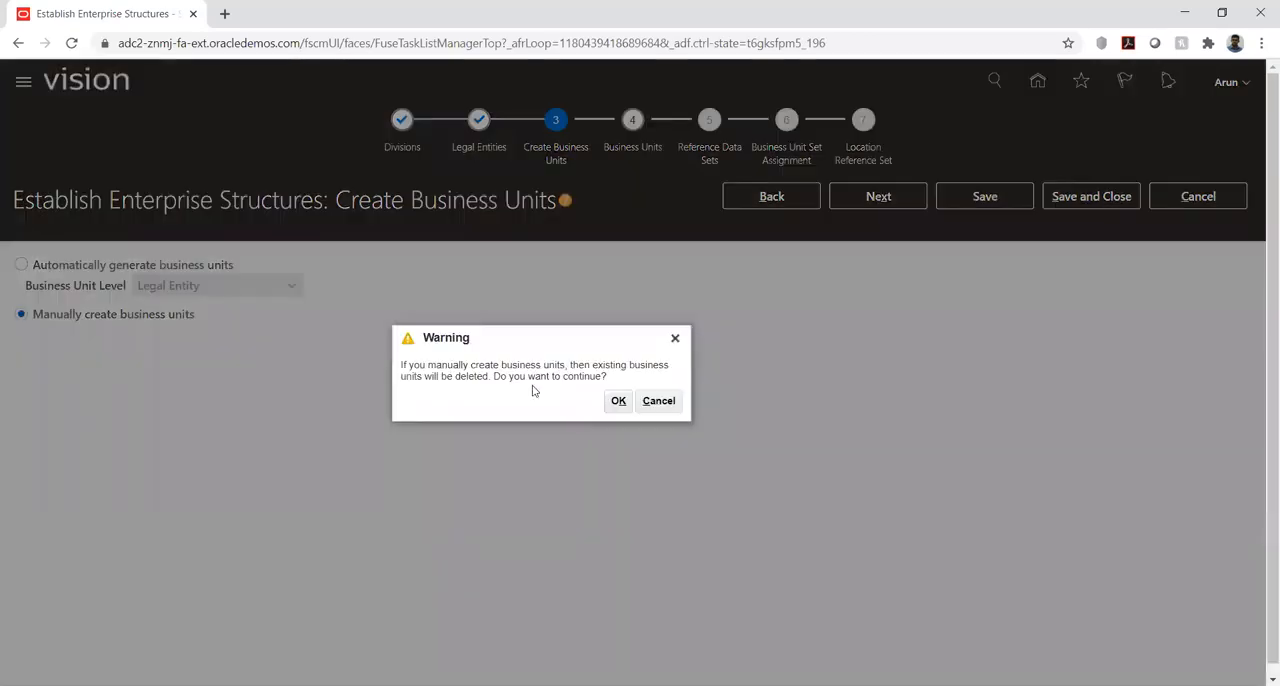
pyautogui.click(618, 405)
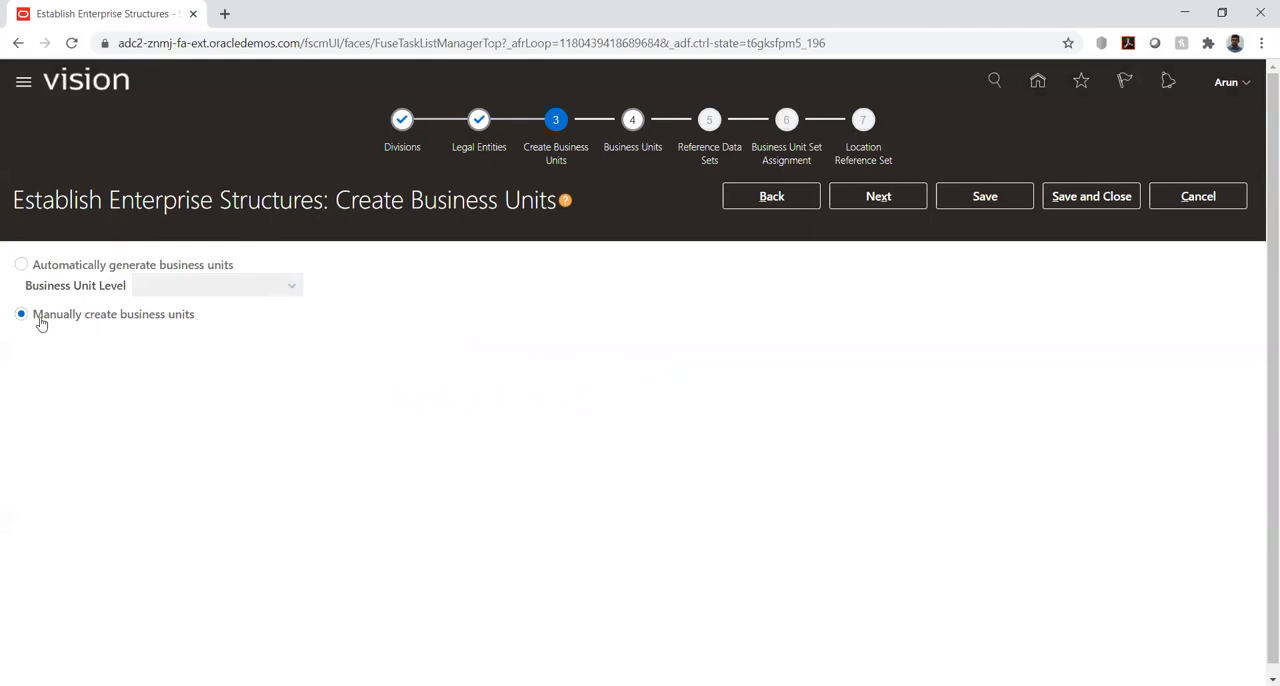
pyautogui.click(40, 266)
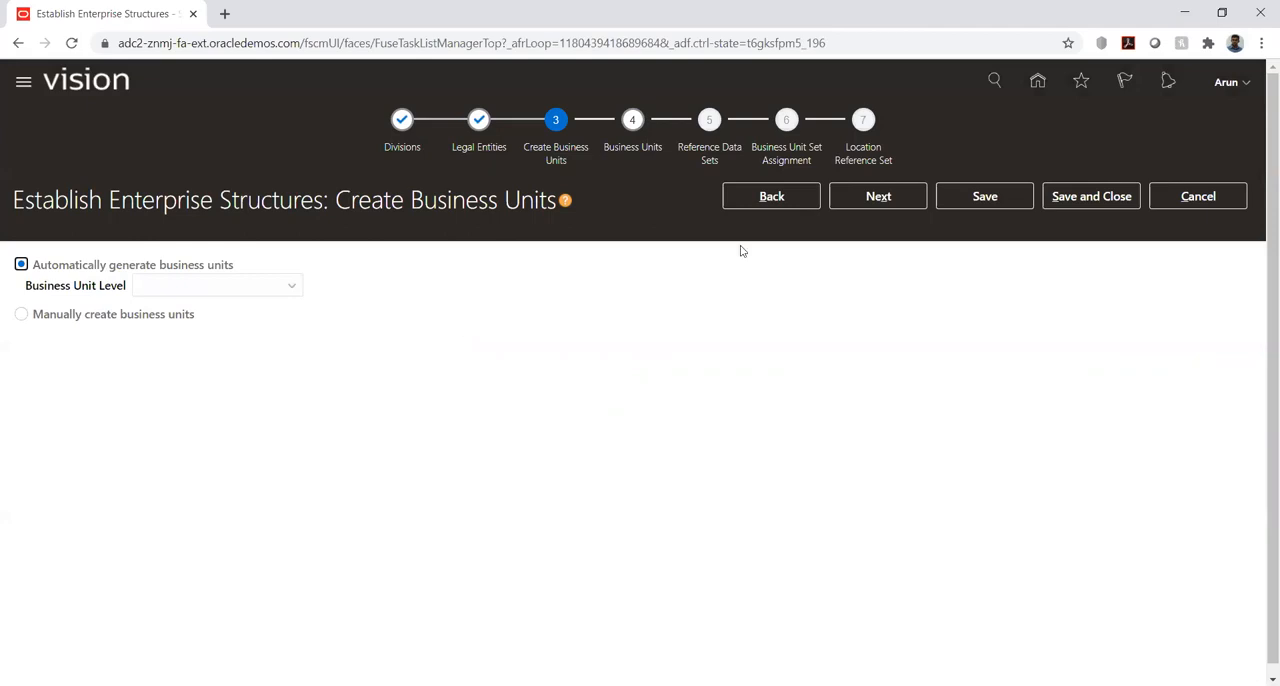
pyautogui.click(750, 198)
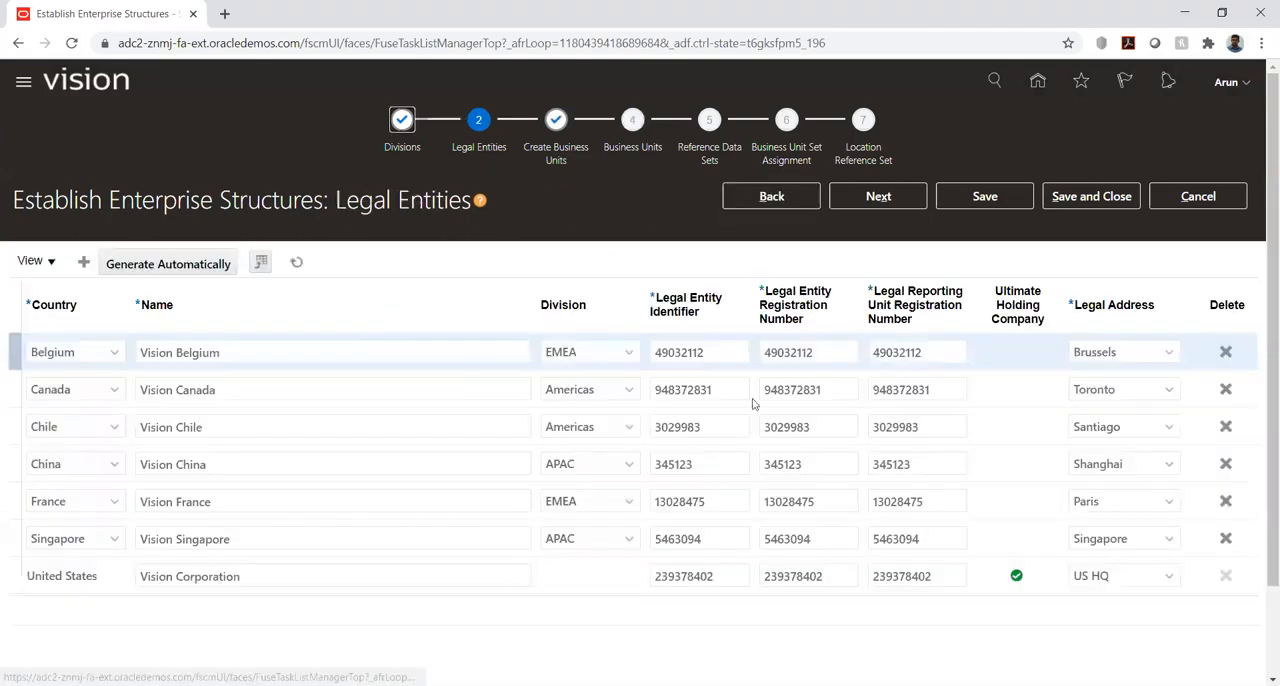
pyautogui.click(878, 197)
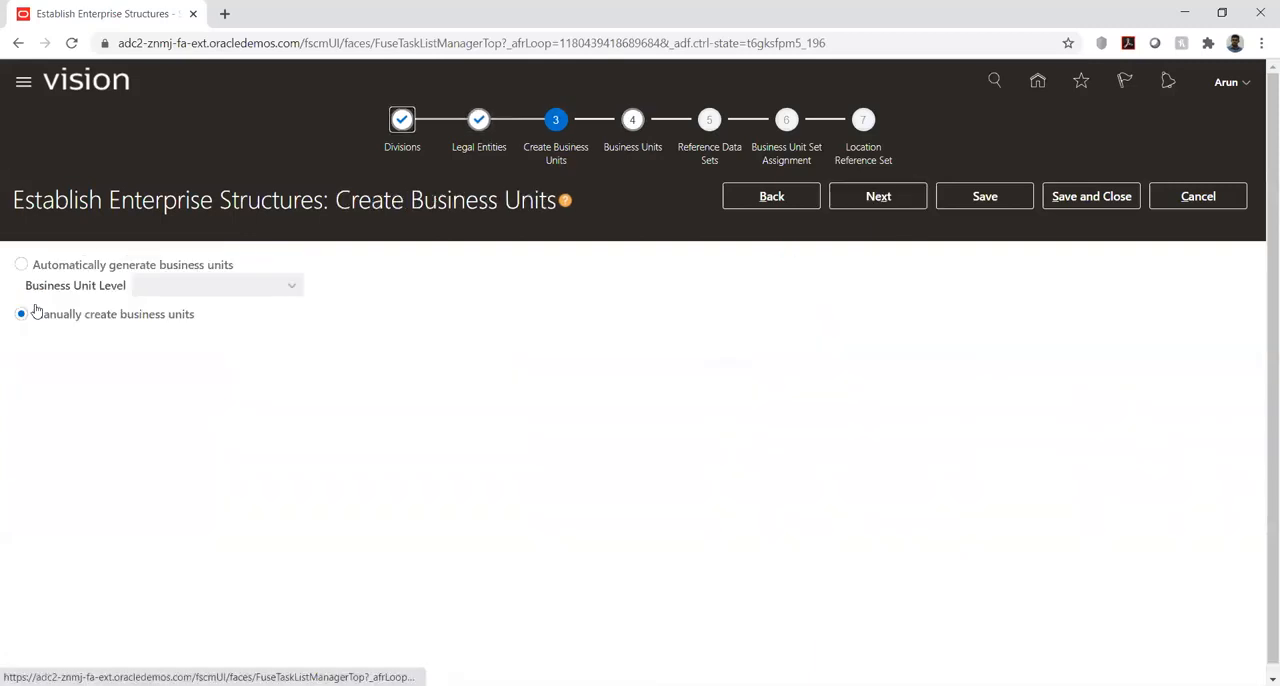
# - Choose automatic business unit generation at the Country level and select Australia for a business unit
pyautogui.click(21, 264)
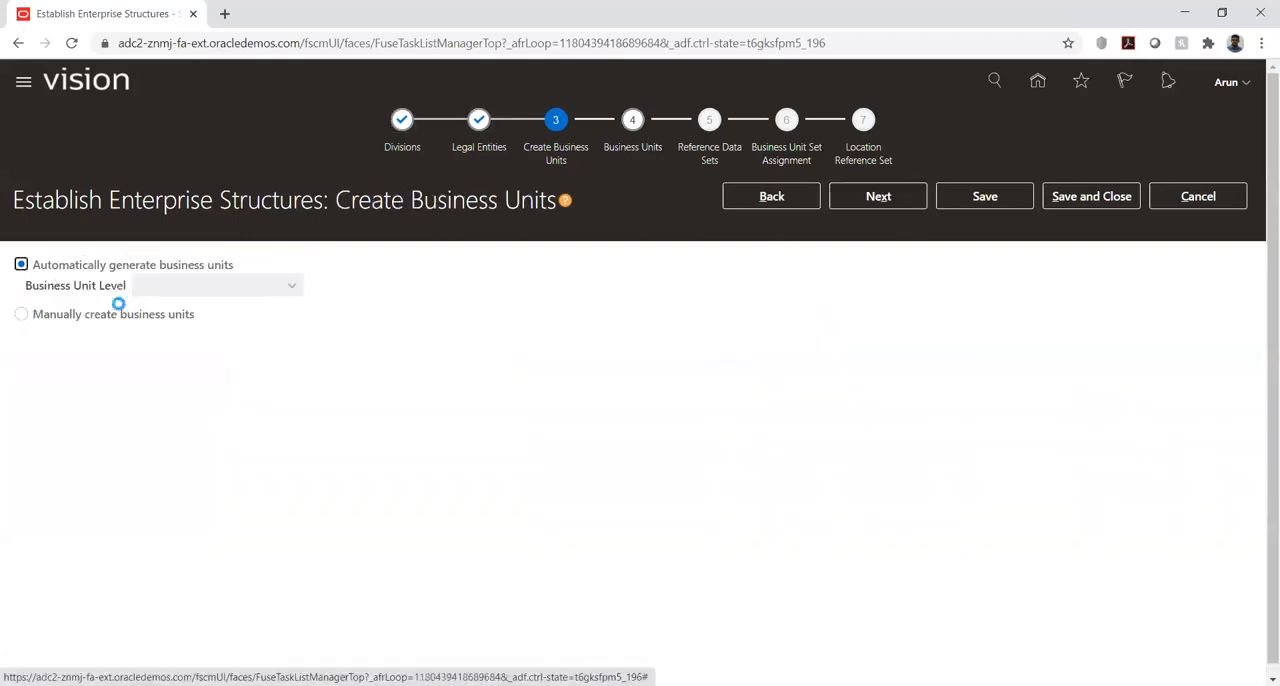
pyautogui.click(291, 286)
pyautogui.click(239, 330)
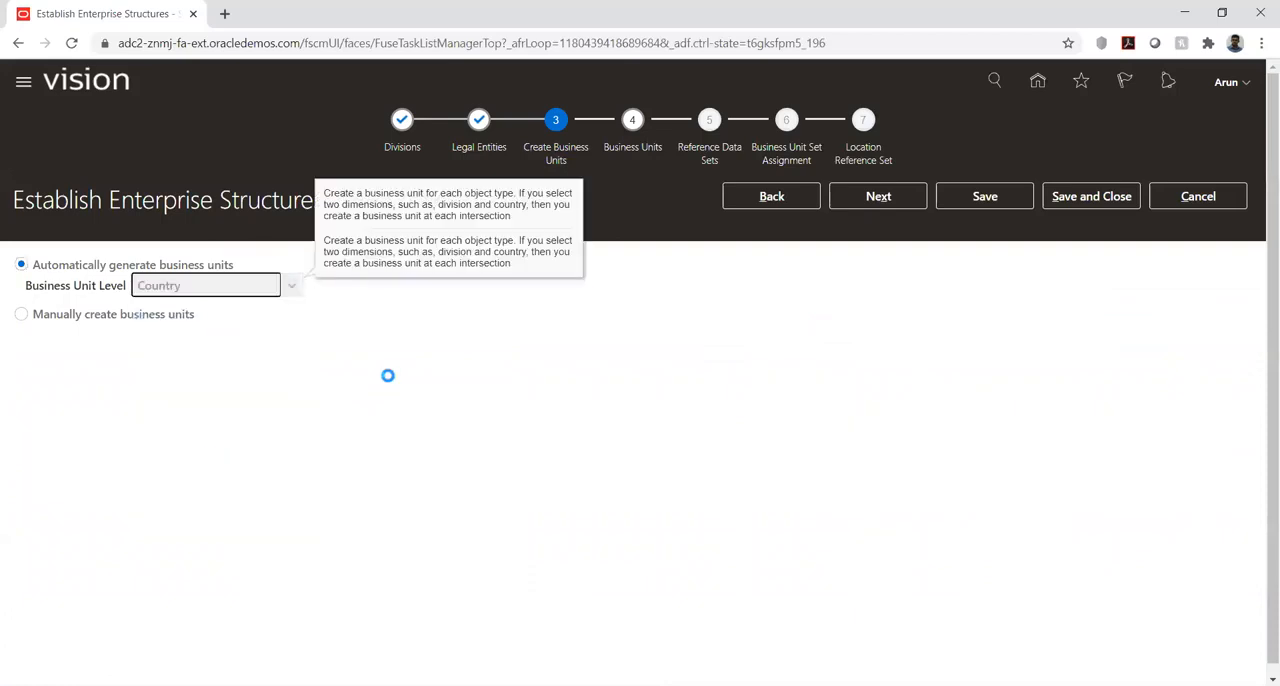
pyautogui.click(624, 400)
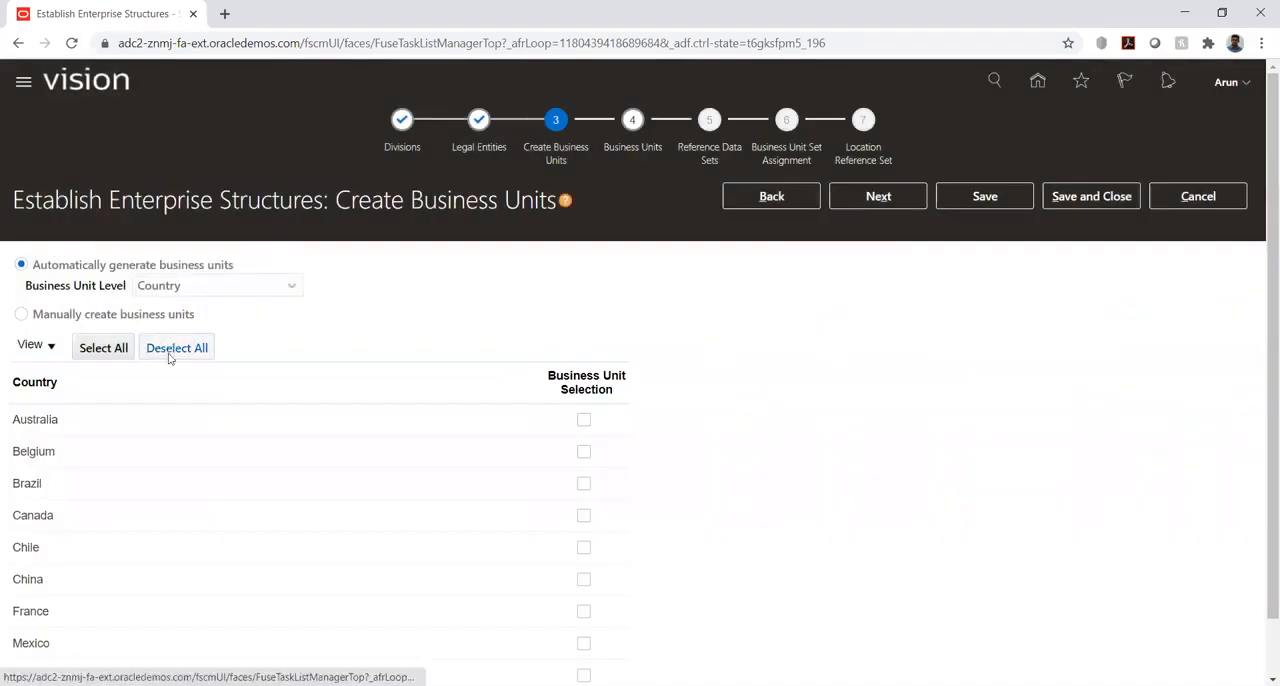
pyautogui.click(583, 419)
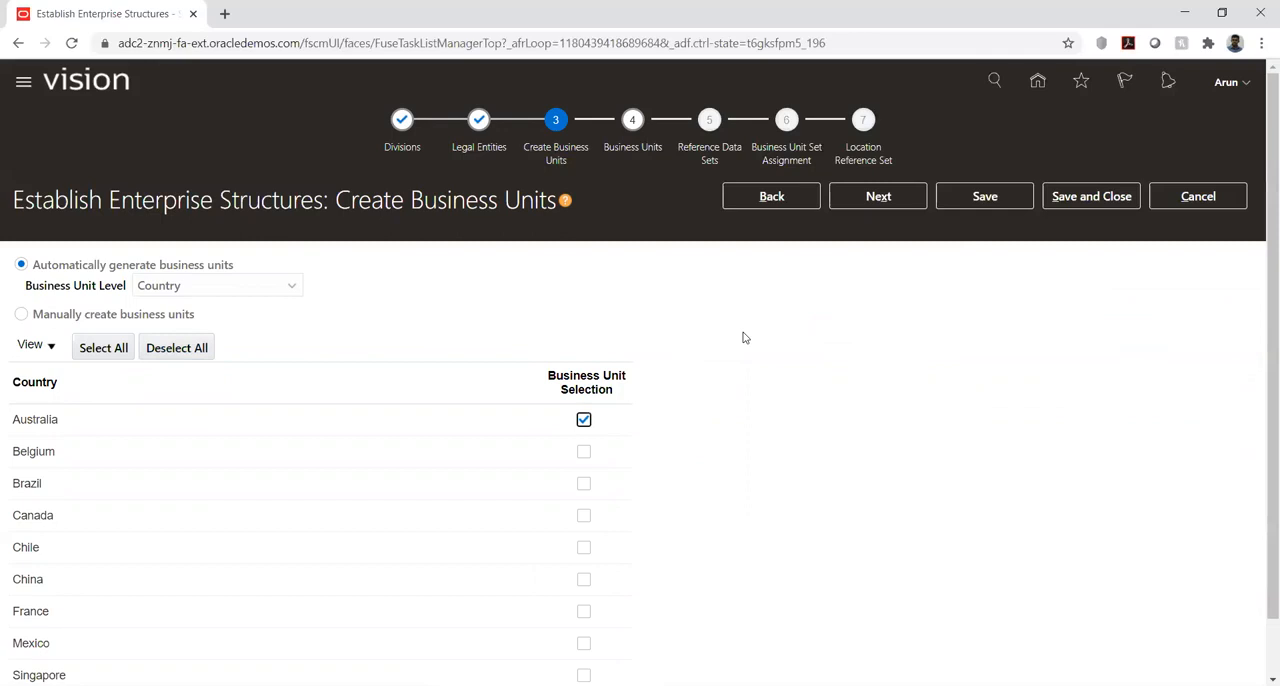
# - Set the business unit level to Division, accept deletion of existing units, select APAC and advance to the Business Units stage
pyautogui.click(287, 291)
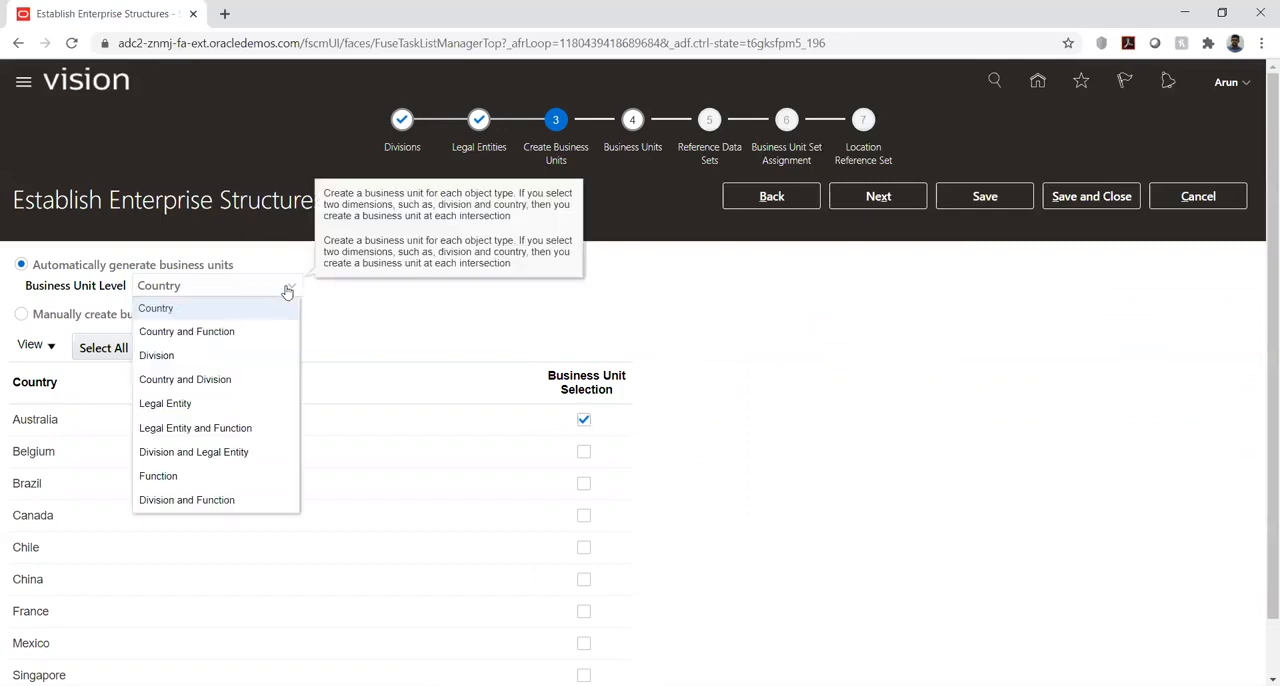
pyautogui.click(245, 357)
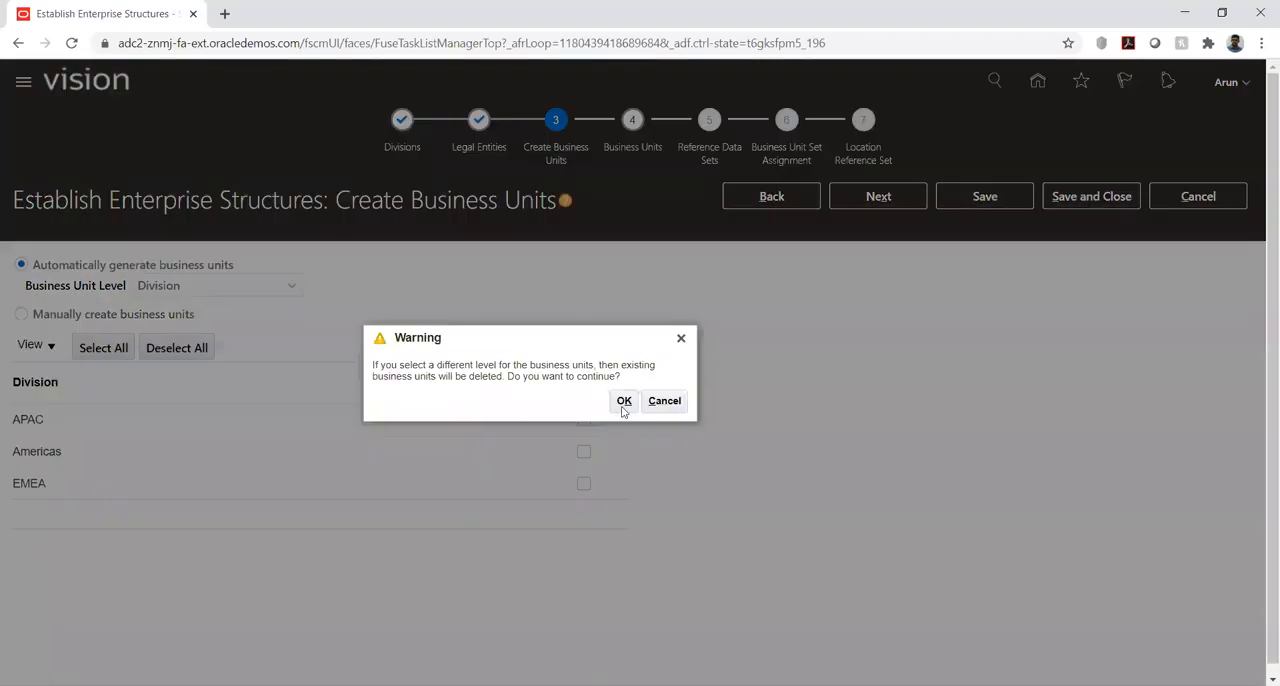
pyautogui.press('Return')
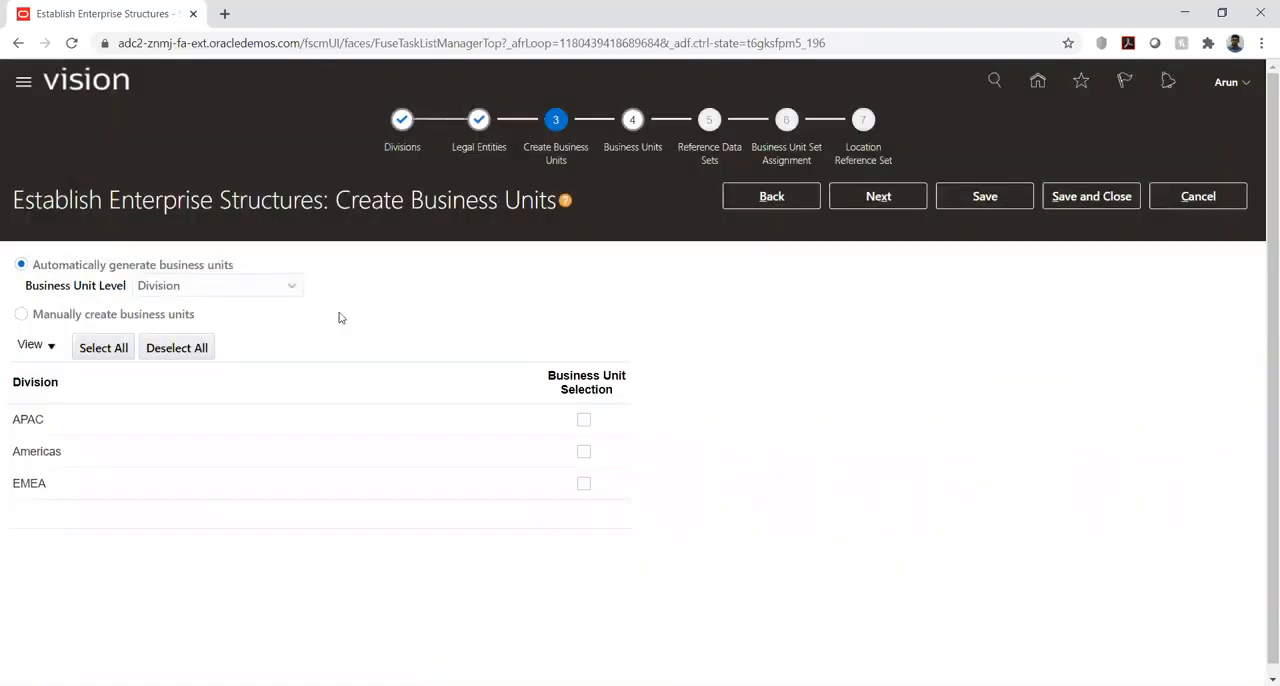
pyautogui.moveTo(285, 289)
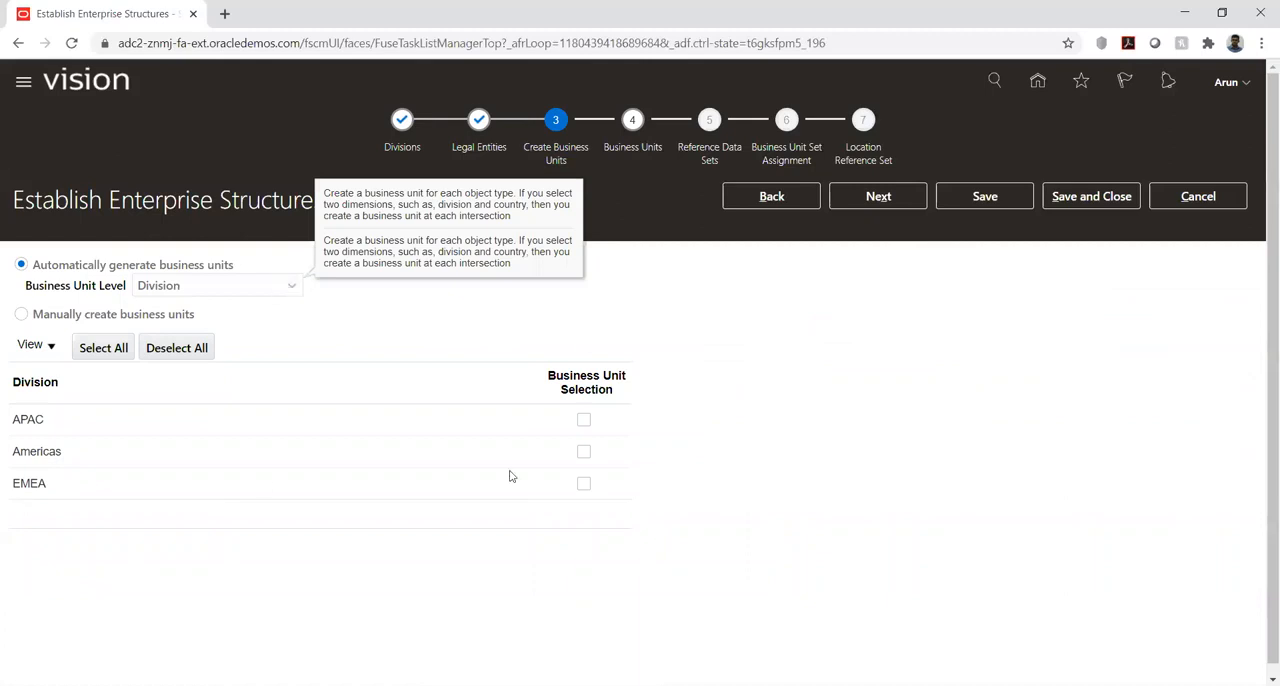
pyautogui.click(584, 420)
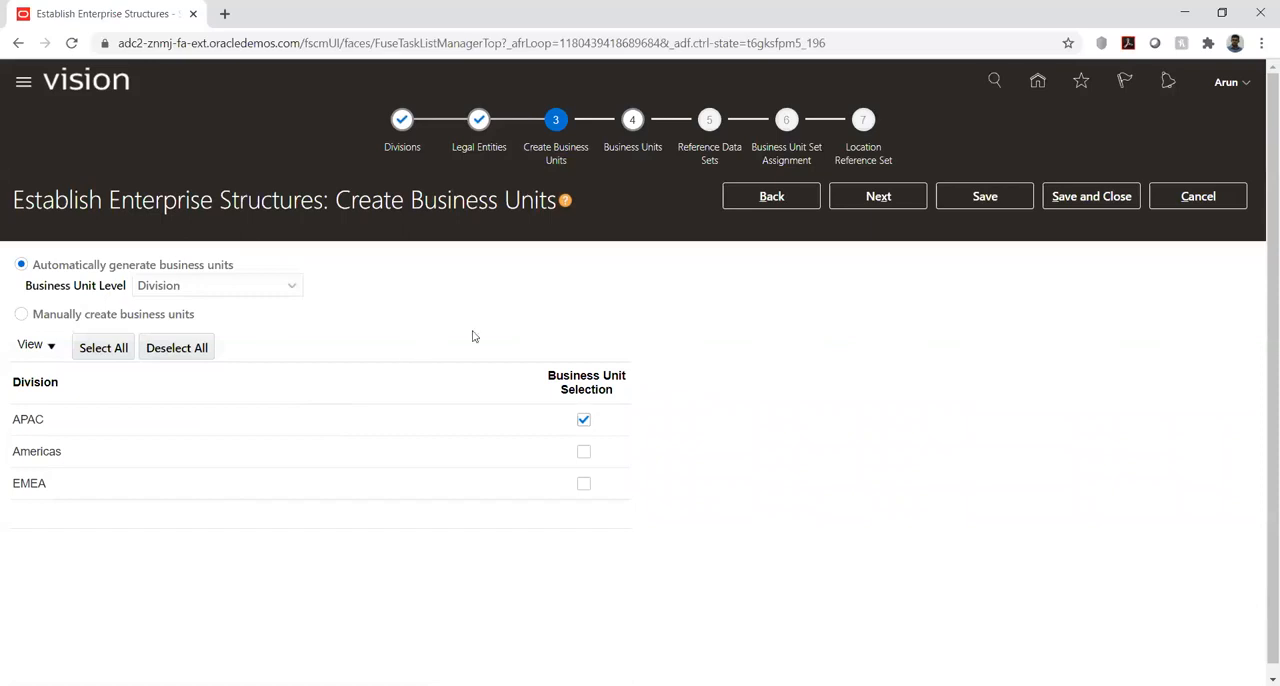
pyautogui.click(880, 197)
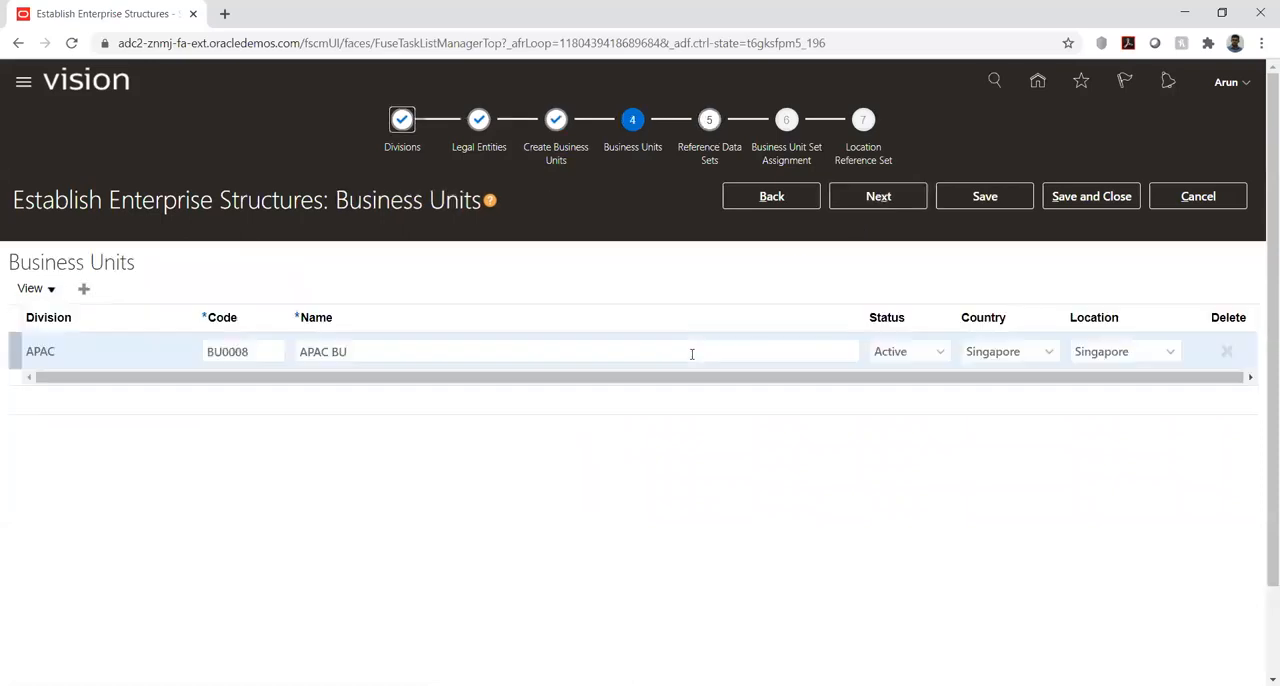
# - Try adding another business unit row, go through its blank fields, and delete the empty row
pyautogui.click(84, 290)
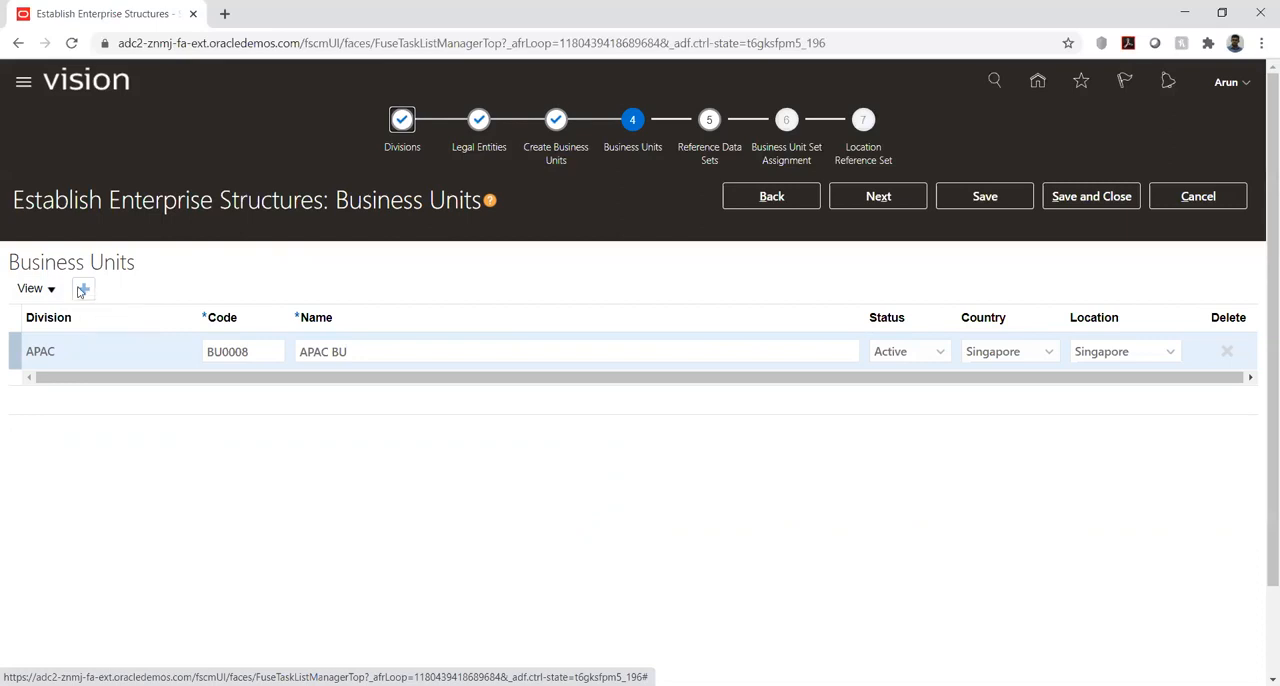
pyautogui.click(75, 355)
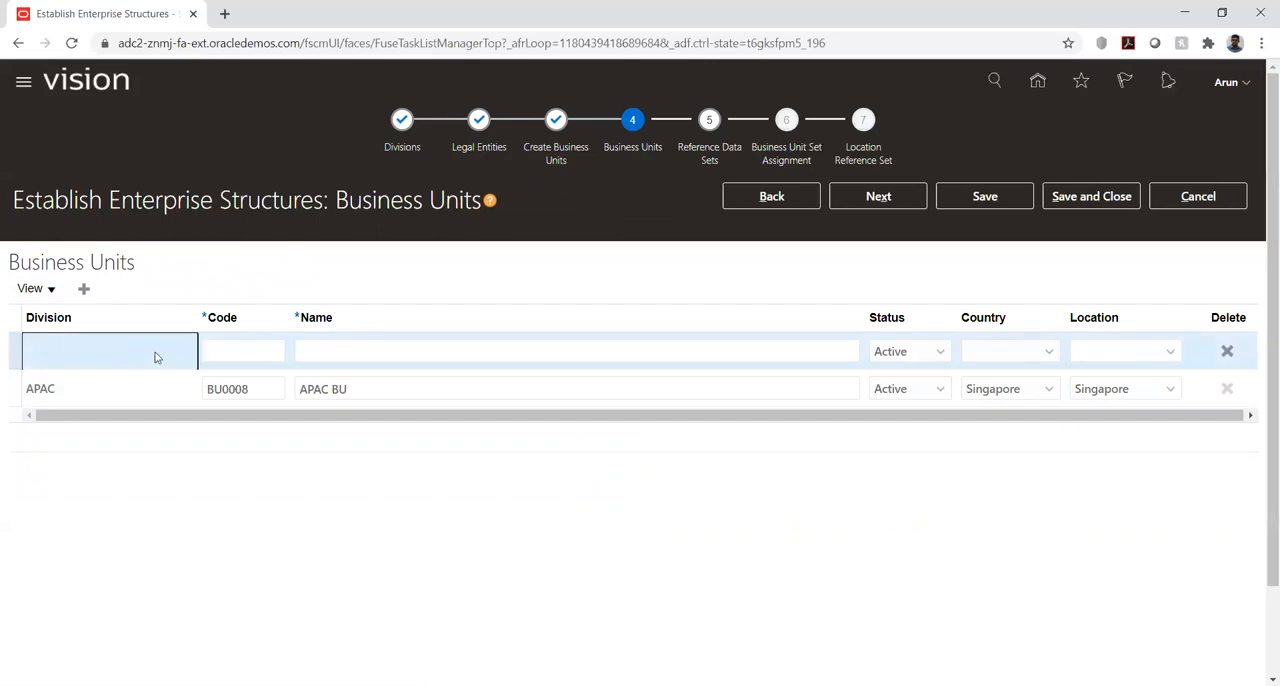
pyautogui.click(241, 349)
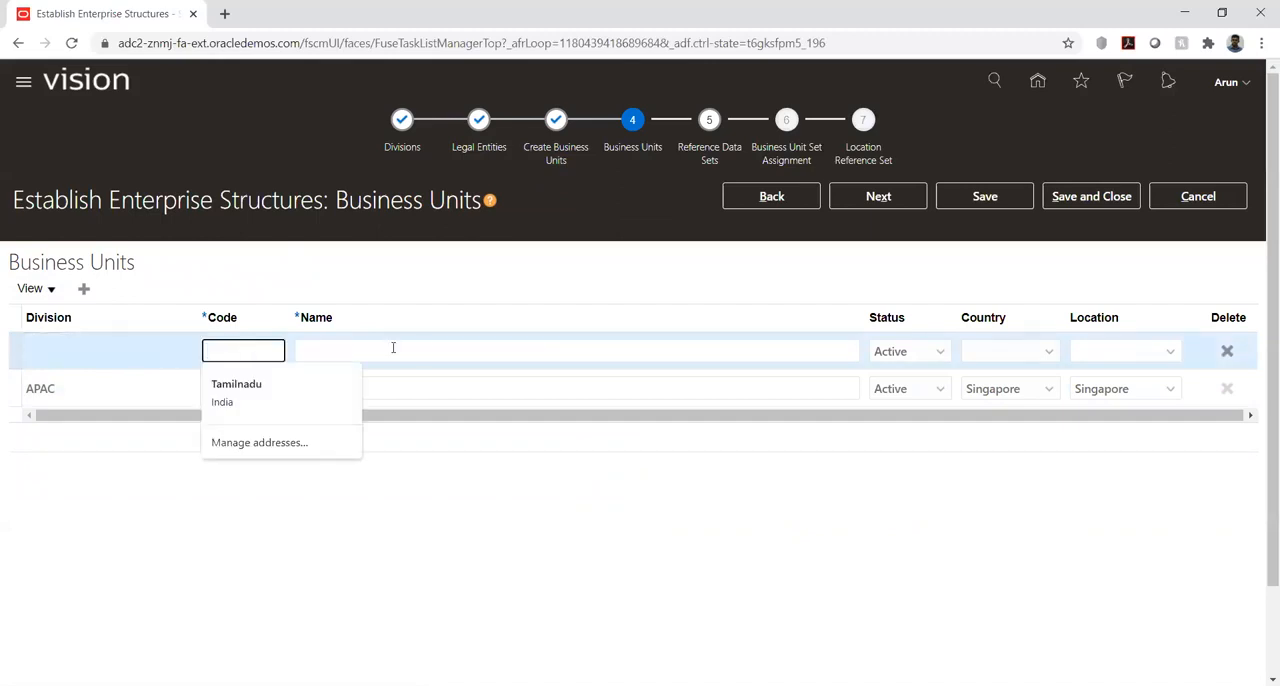
pyautogui.click(461, 350)
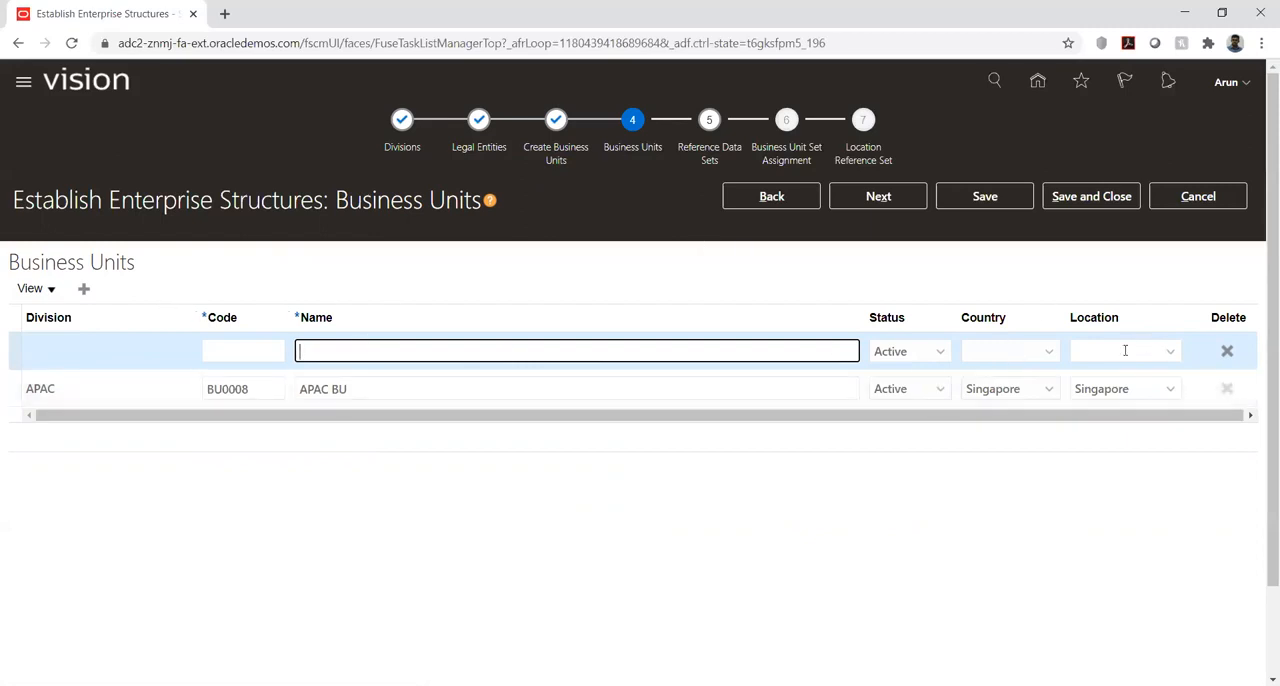
pyautogui.click(1228, 354)
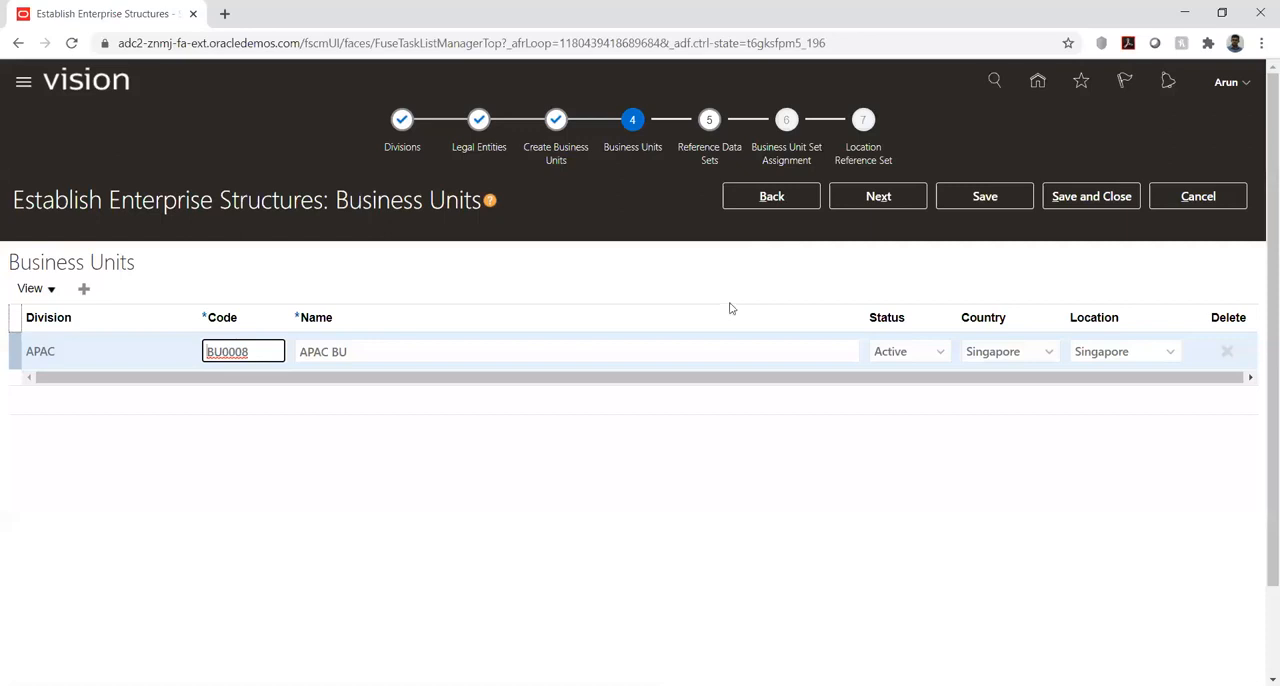
# - Examine the code and name of the APAC division's business unit
pyautogui.doubleClick(252, 352)
pyautogui.click(269, 354)
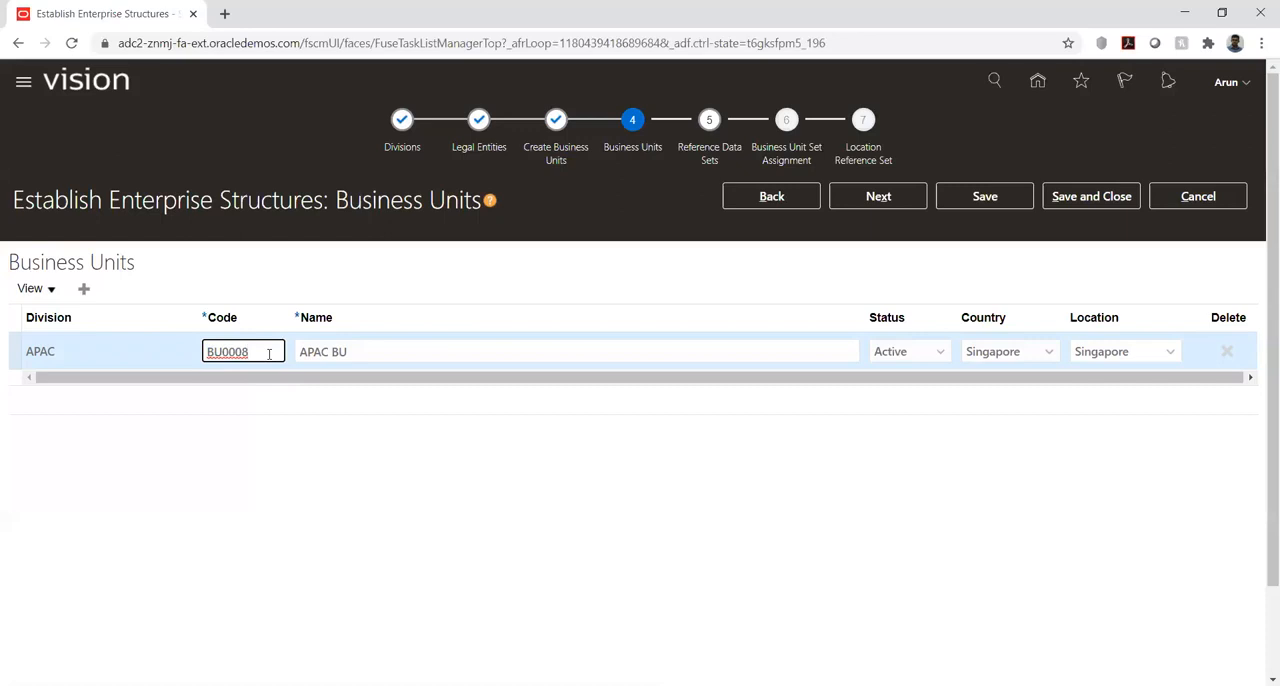
pyautogui.doubleClick(221, 352)
pyautogui.click(329, 352)
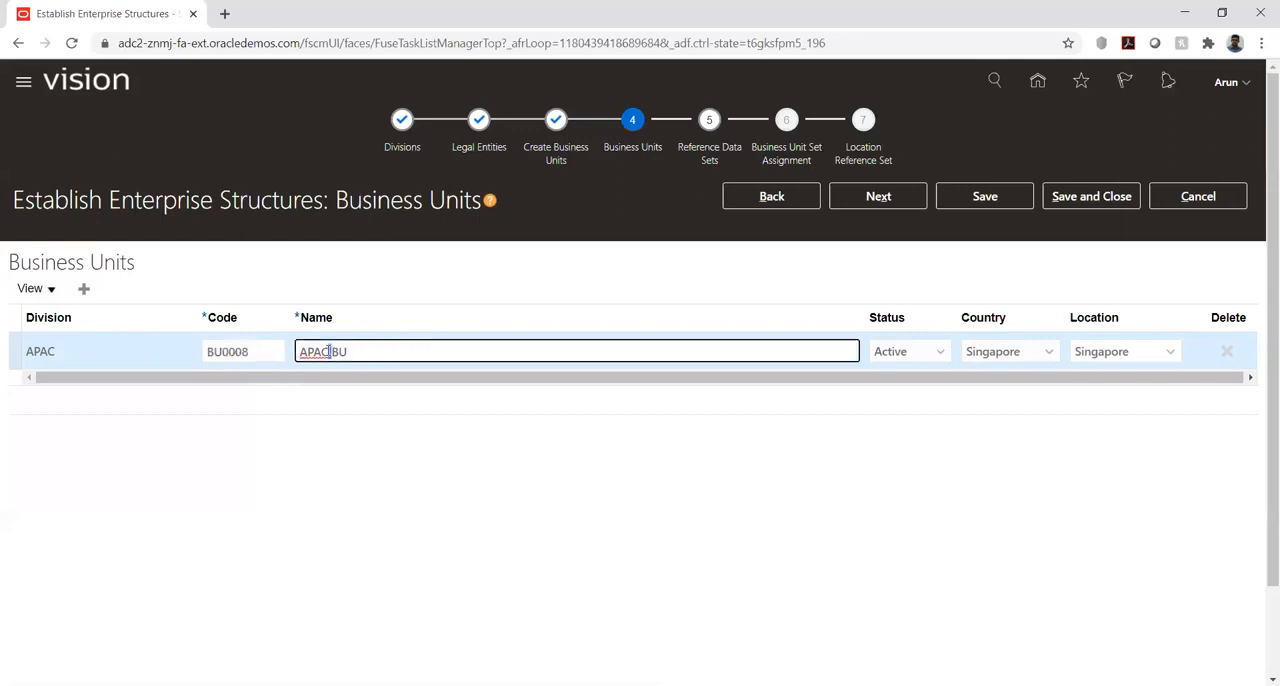
pyautogui.doubleClick(350, 352)
pyautogui.click(358, 352)
pyautogui.click(865, 459)
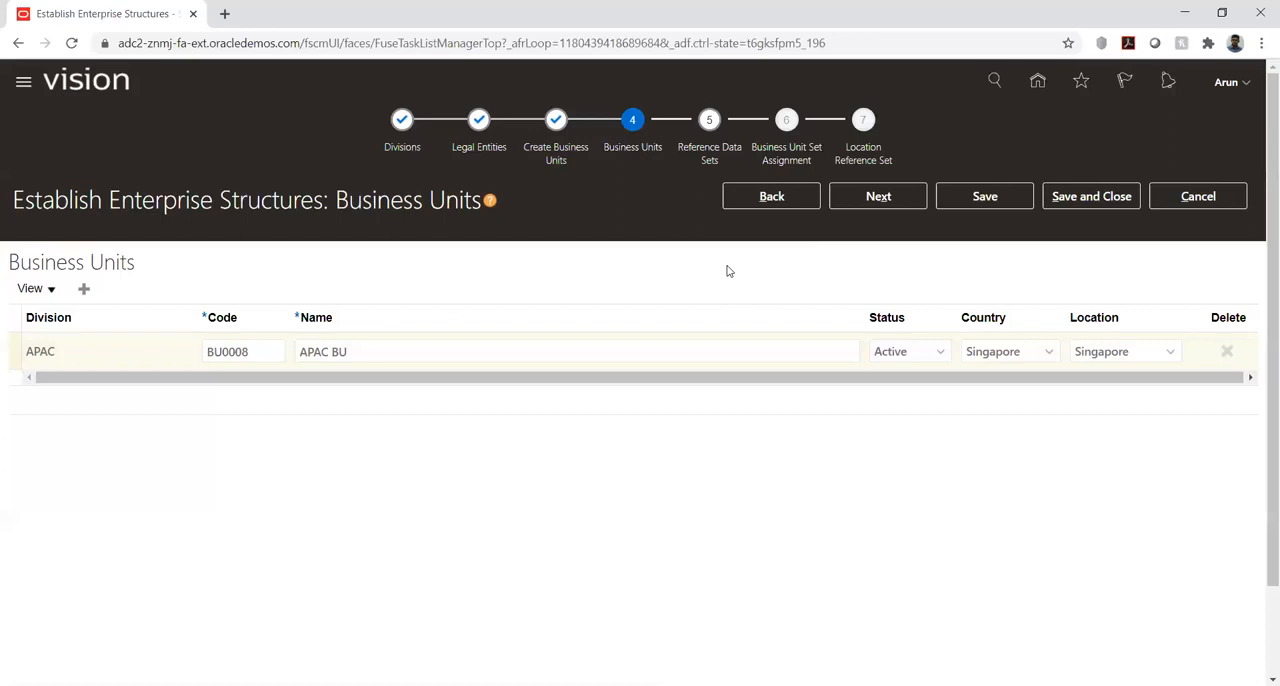
# - Advance to the Reference Data Sets stage and examine the APAC SET entry
pyautogui.click(879, 196)
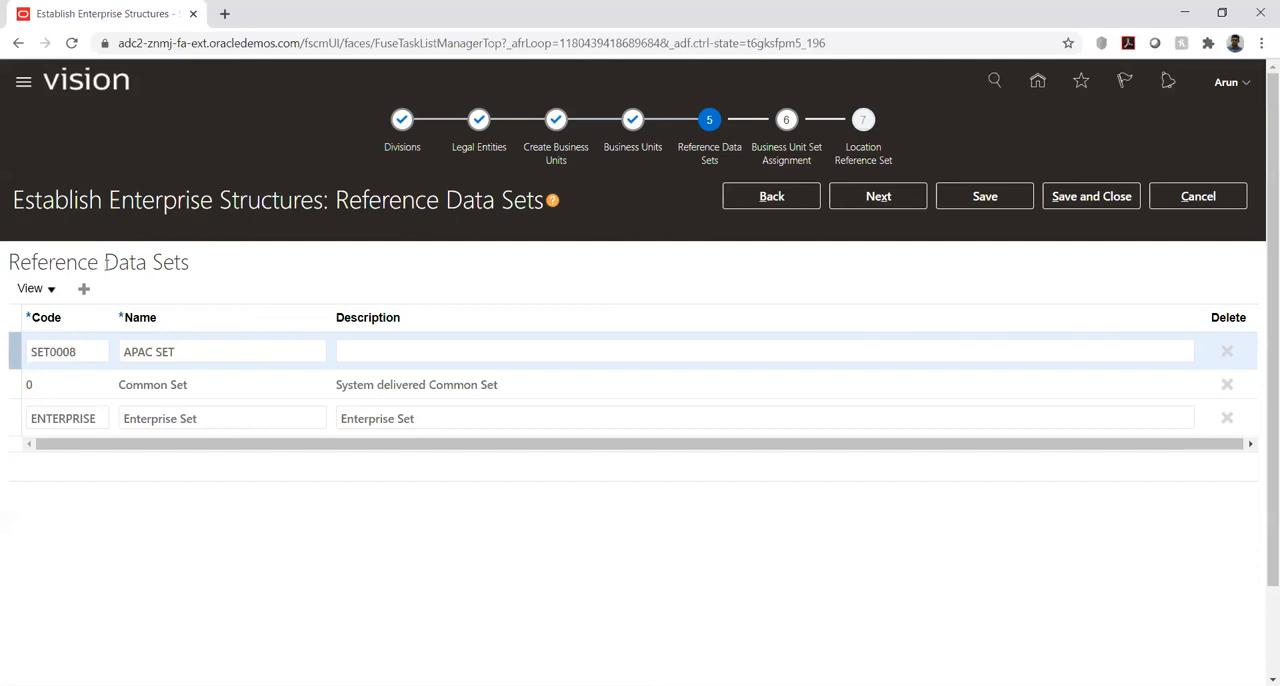
pyautogui.moveTo(104, 262); pyautogui.dragTo(190, 262)
pyautogui.click(292, 264)
pyautogui.doubleClick(163, 351)
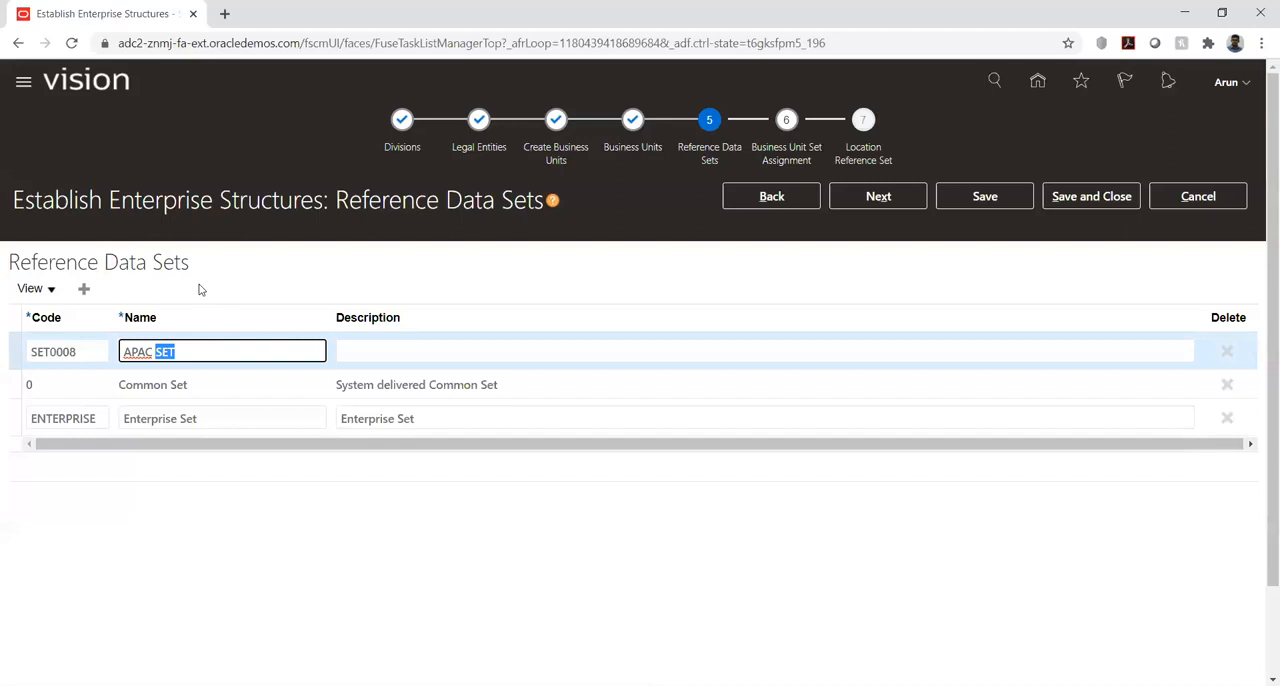
pyautogui.click(201, 290)
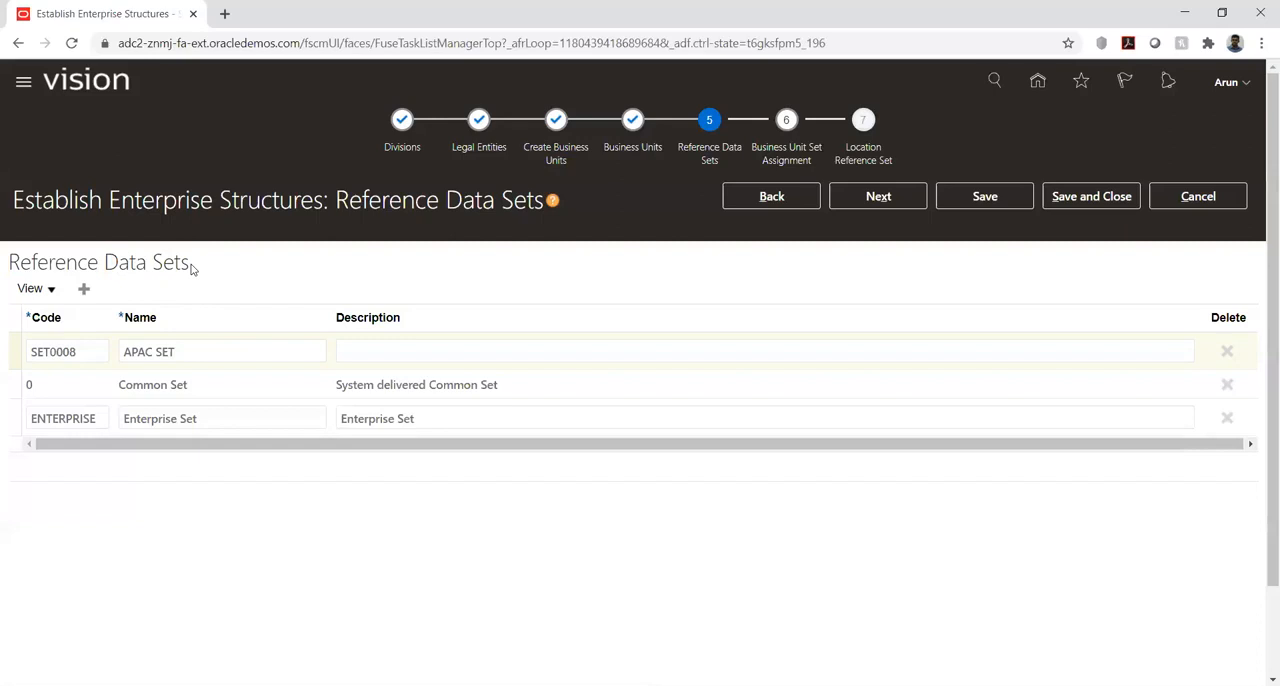
pyautogui.moveTo(190, 263); pyautogui.dragTo(153, 263)
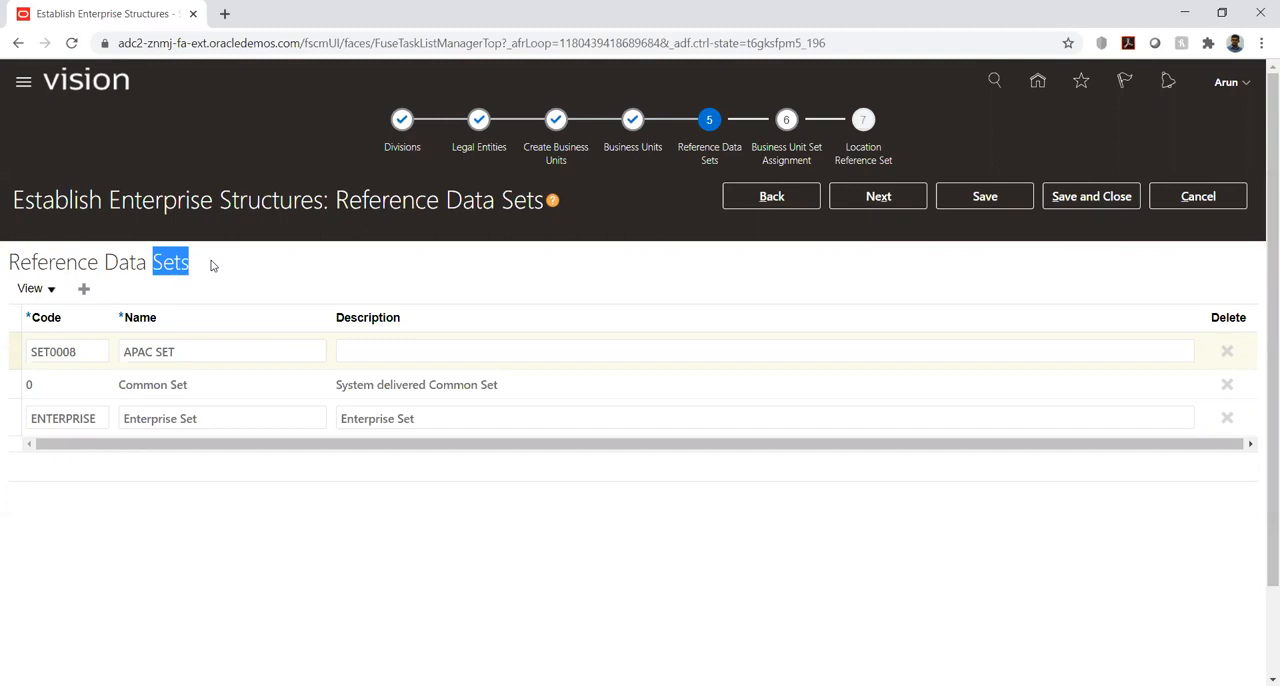
# - In Business Unit Set Assignment, set APAC BU's default reference data set to APAC SET, then revisit Reference Data Sets and return
pyautogui.click(861, 201)
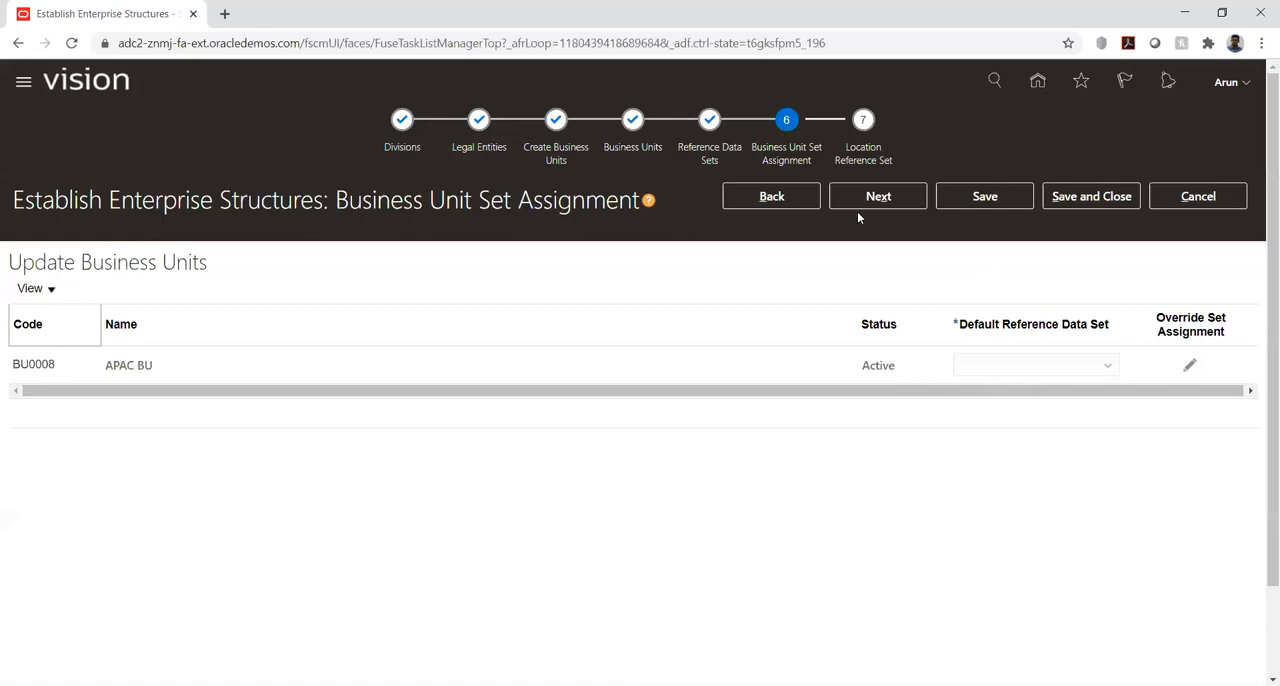
pyautogui.click(792, 202)
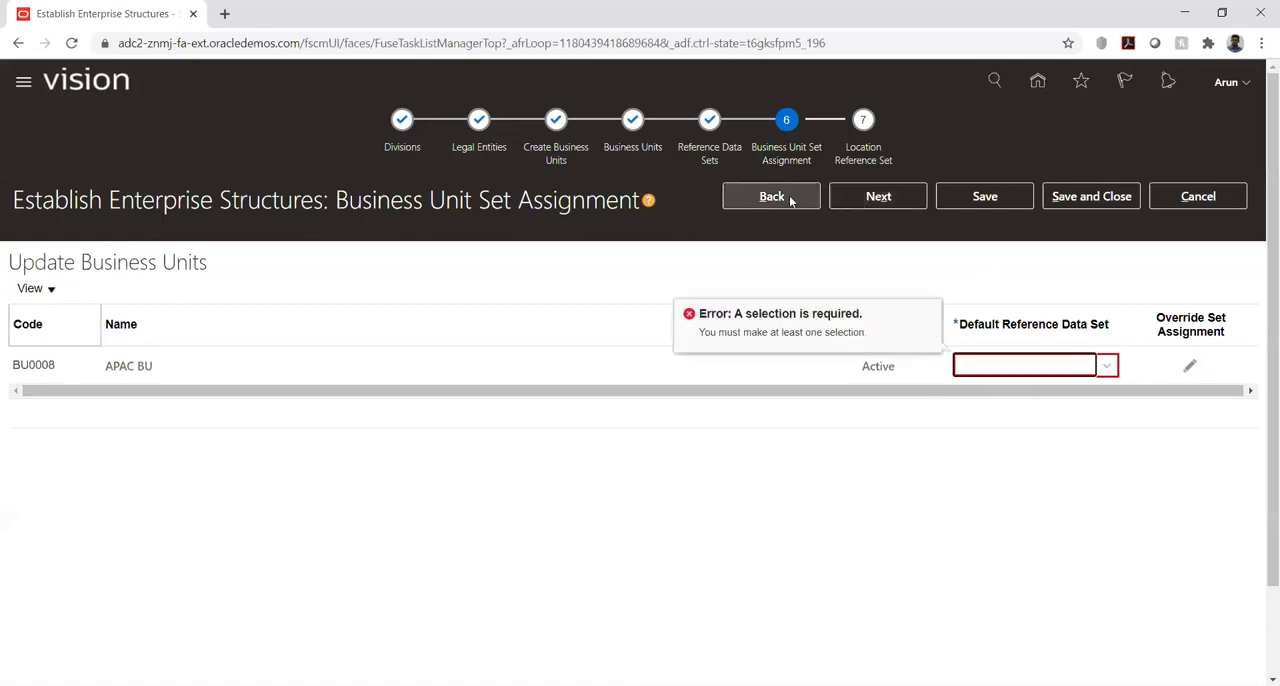
pyautogui.click(1106, 369)
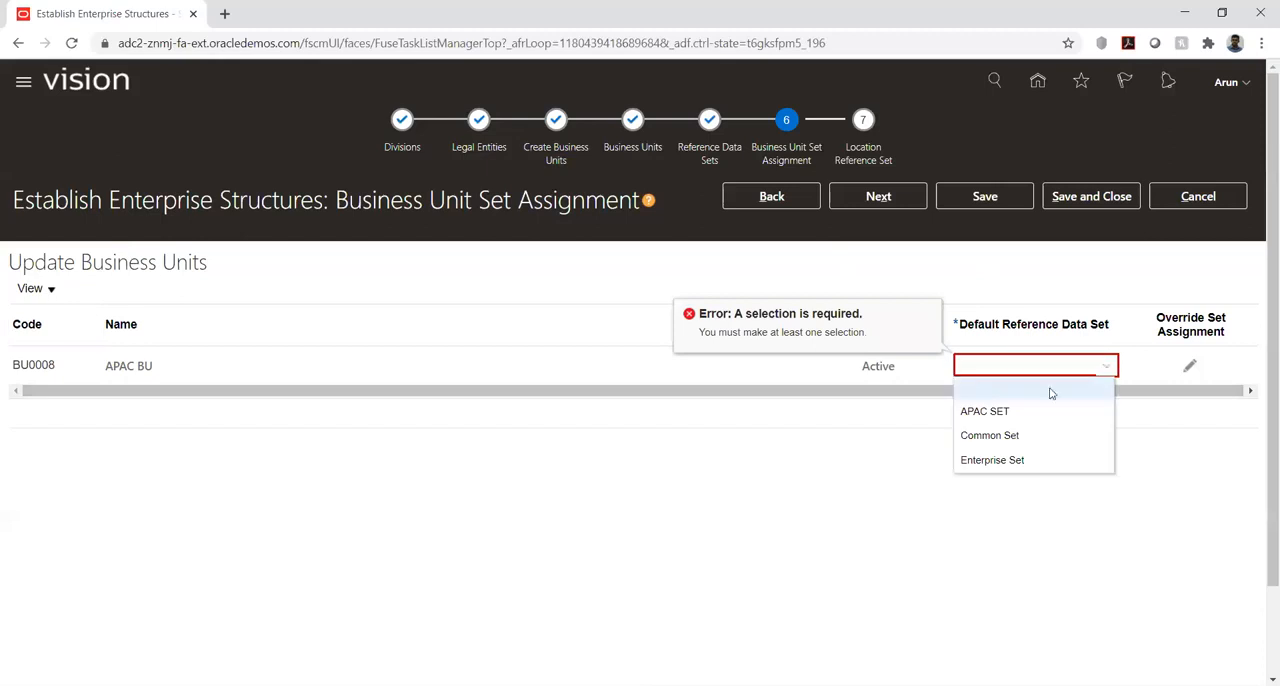
pyautogui.click(1000, 409)
pyautogui.click(755, 200)
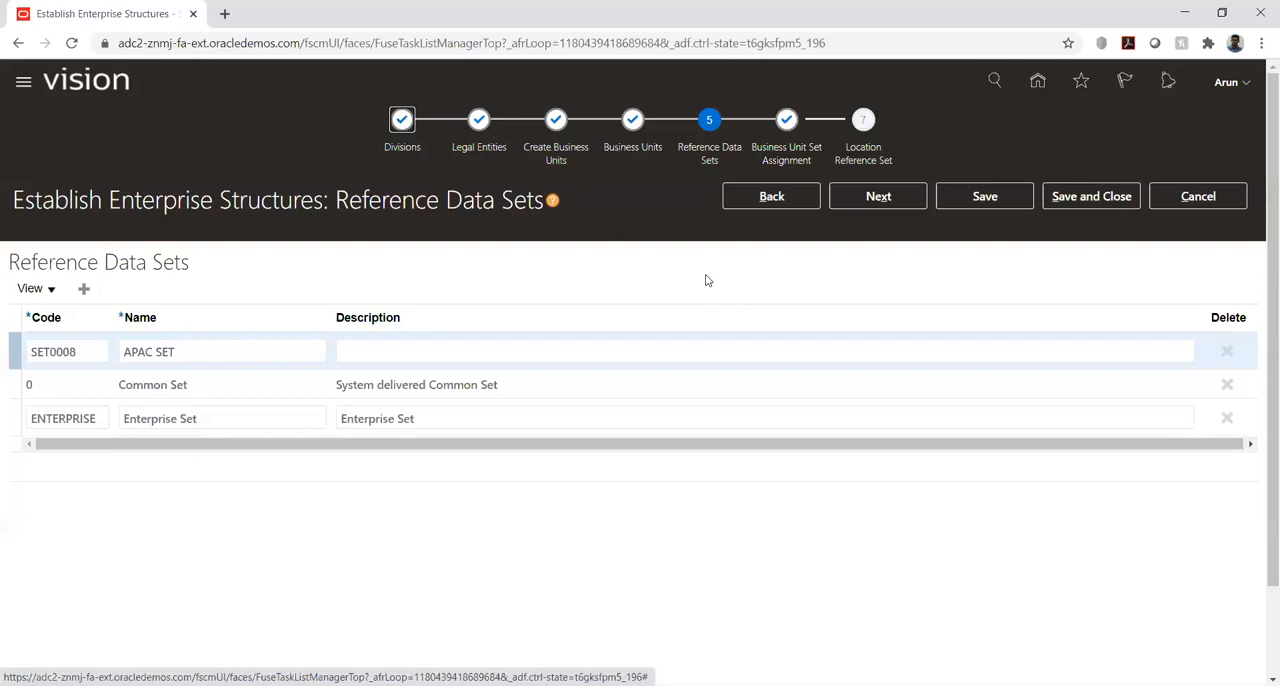
pyautogui.click(878, 198)
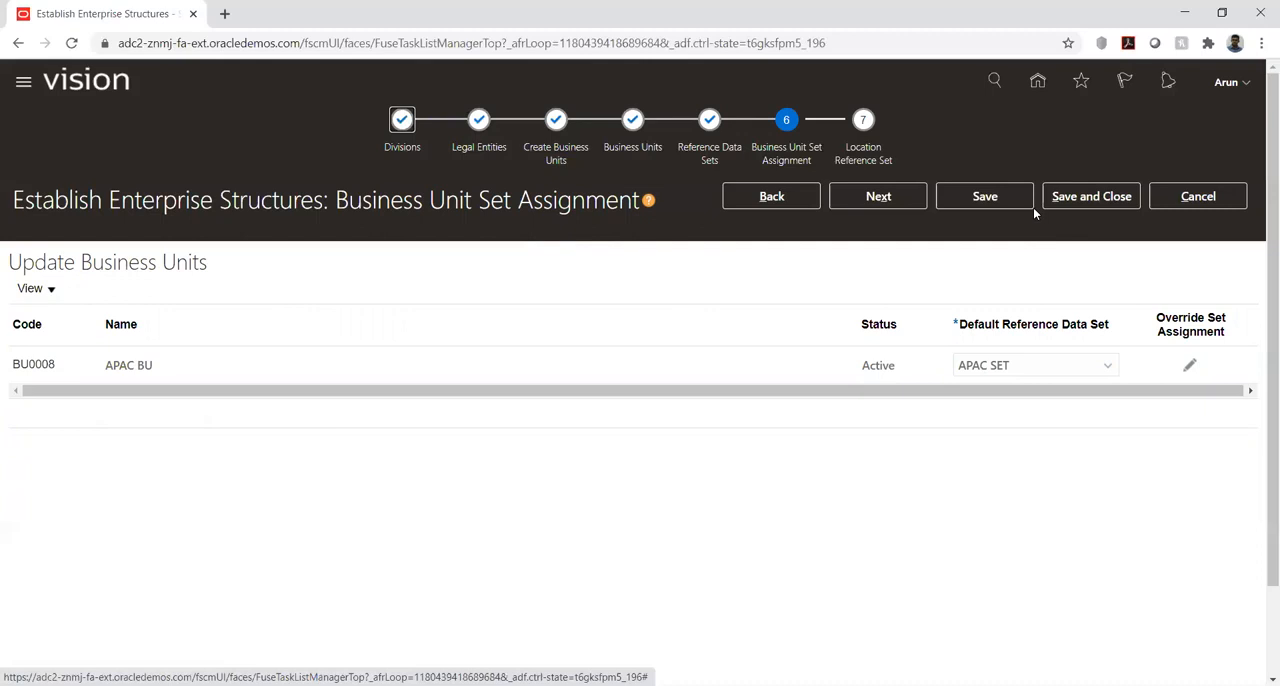
# - Advance to the Location Reference Set stage and view the reference data set choices for Brussels
pyautogui.click(878, 199)
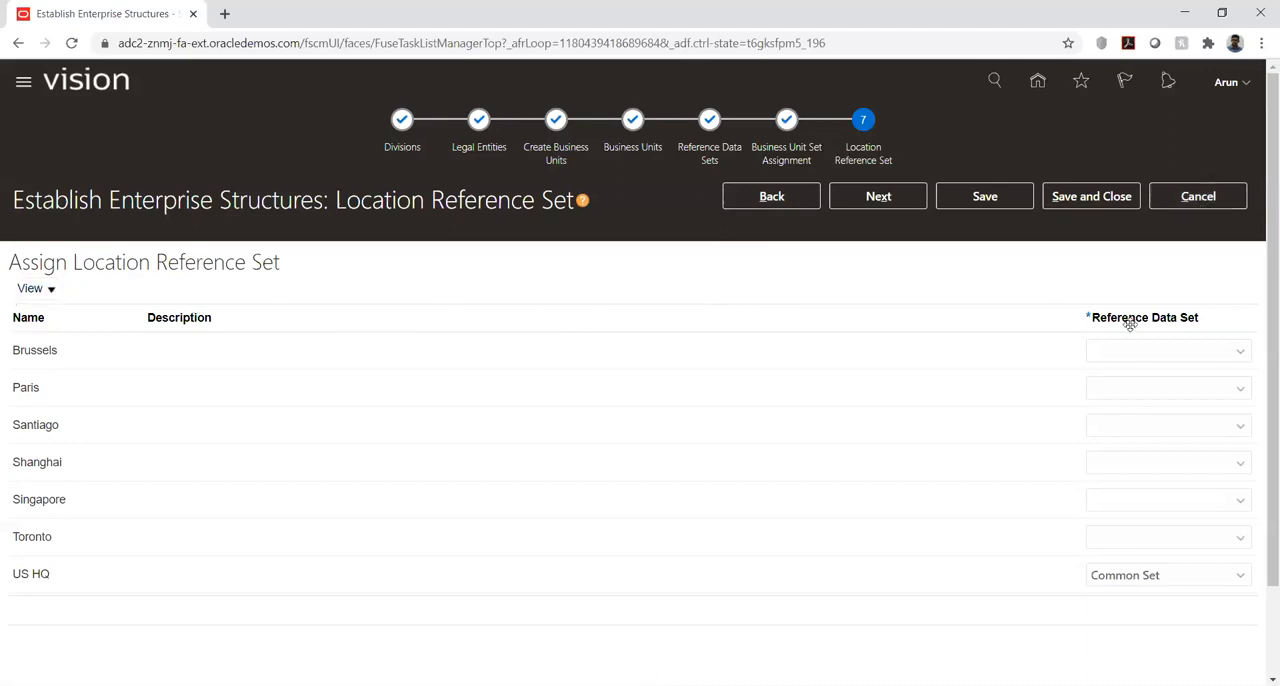
pyautogui.click(1203, 360)
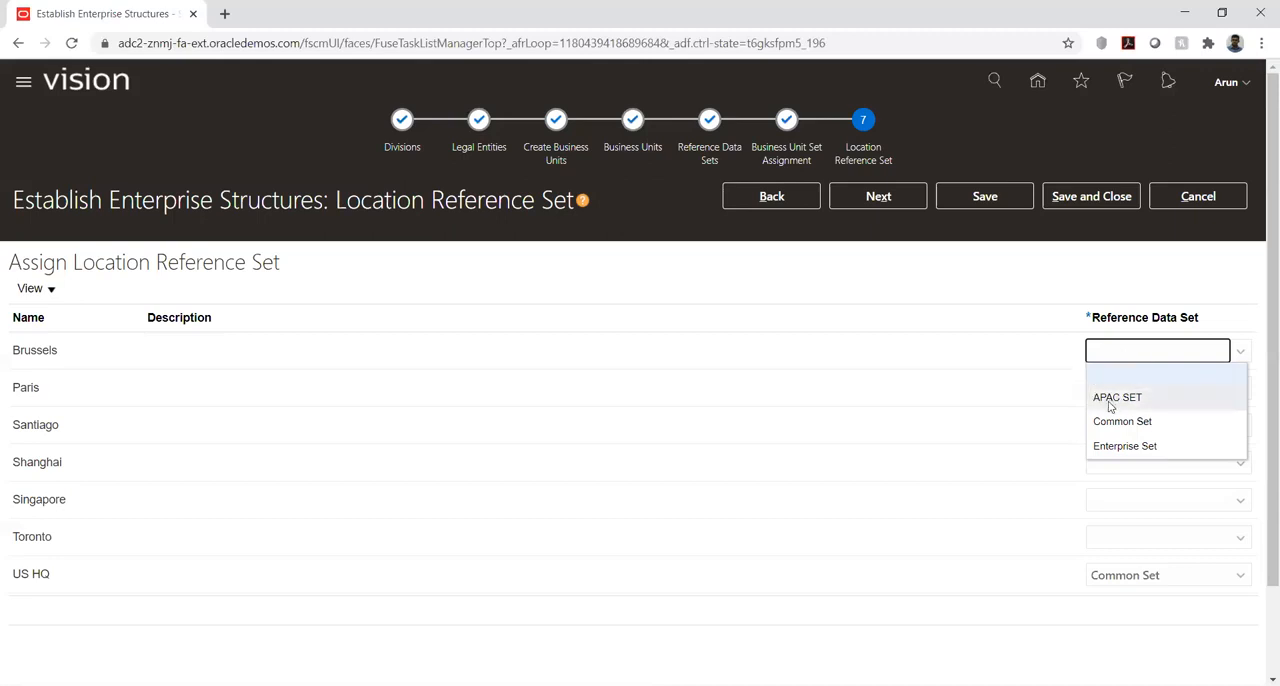
pyautogui.click(1120, 282)
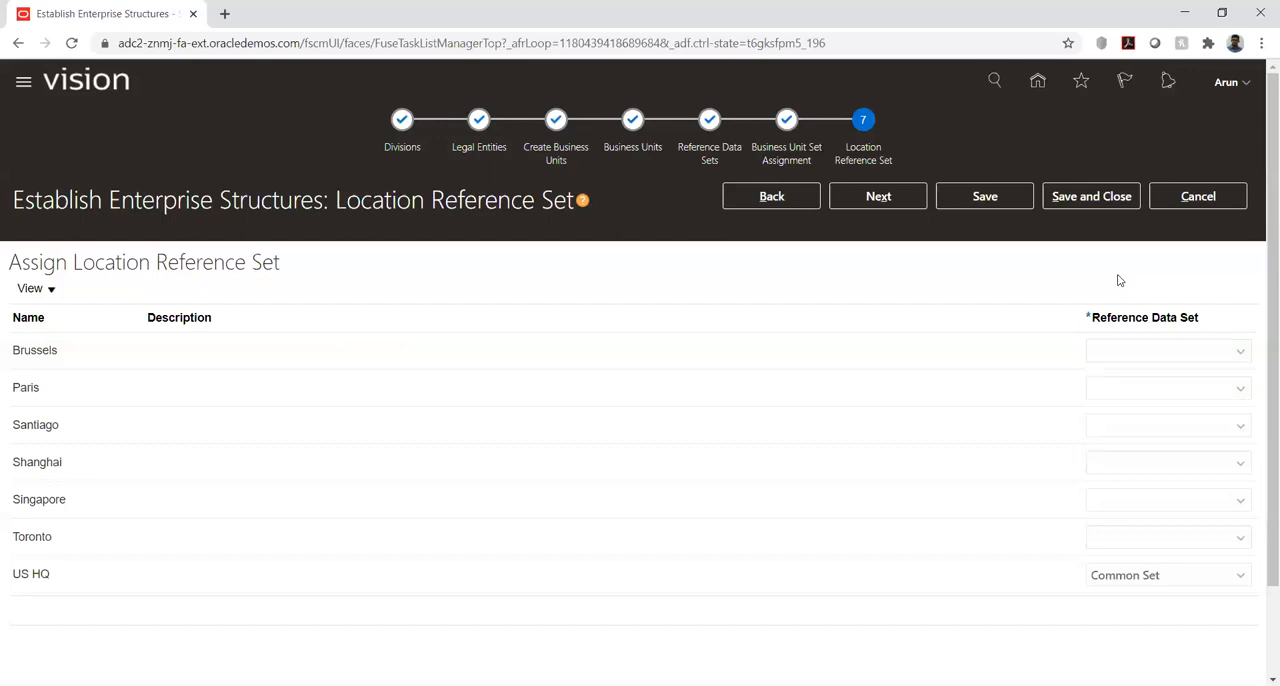
# - Cancel the enterprise structure setup without saving, accept losing the changes, and leave Enterprise Configuration for the KK Implementation project
pyautogui.click(1201, 194)
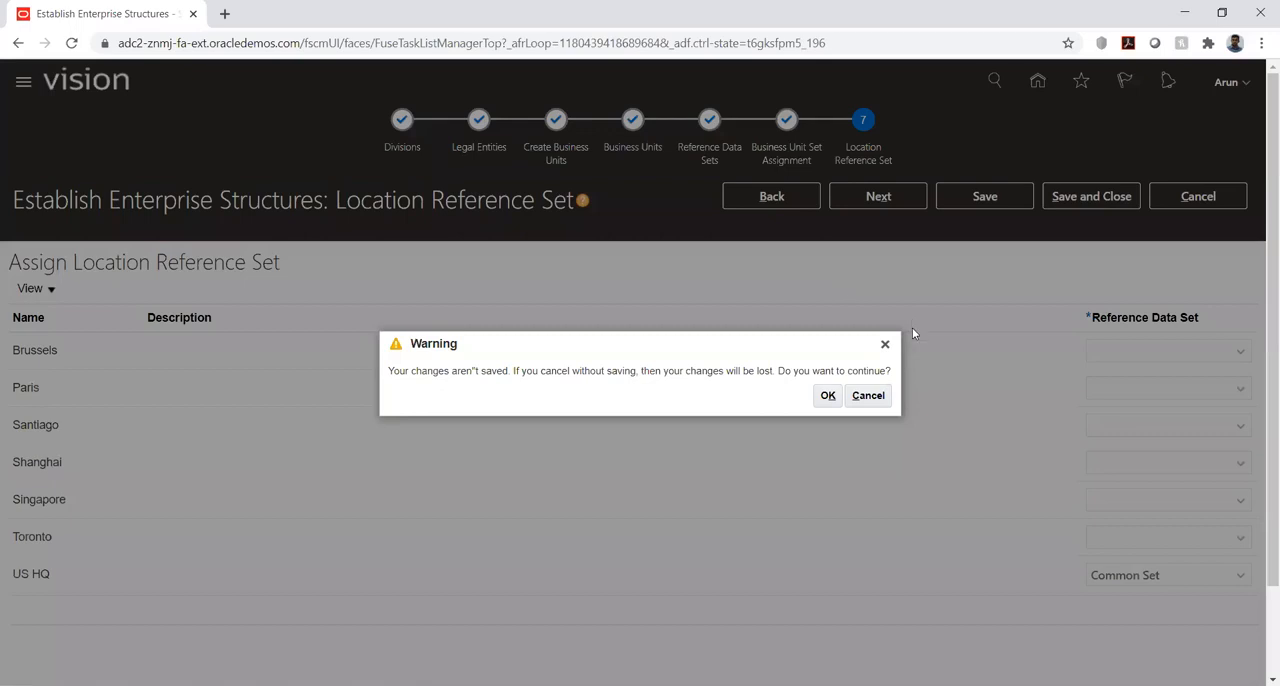
pyautogui.click(868, 395)
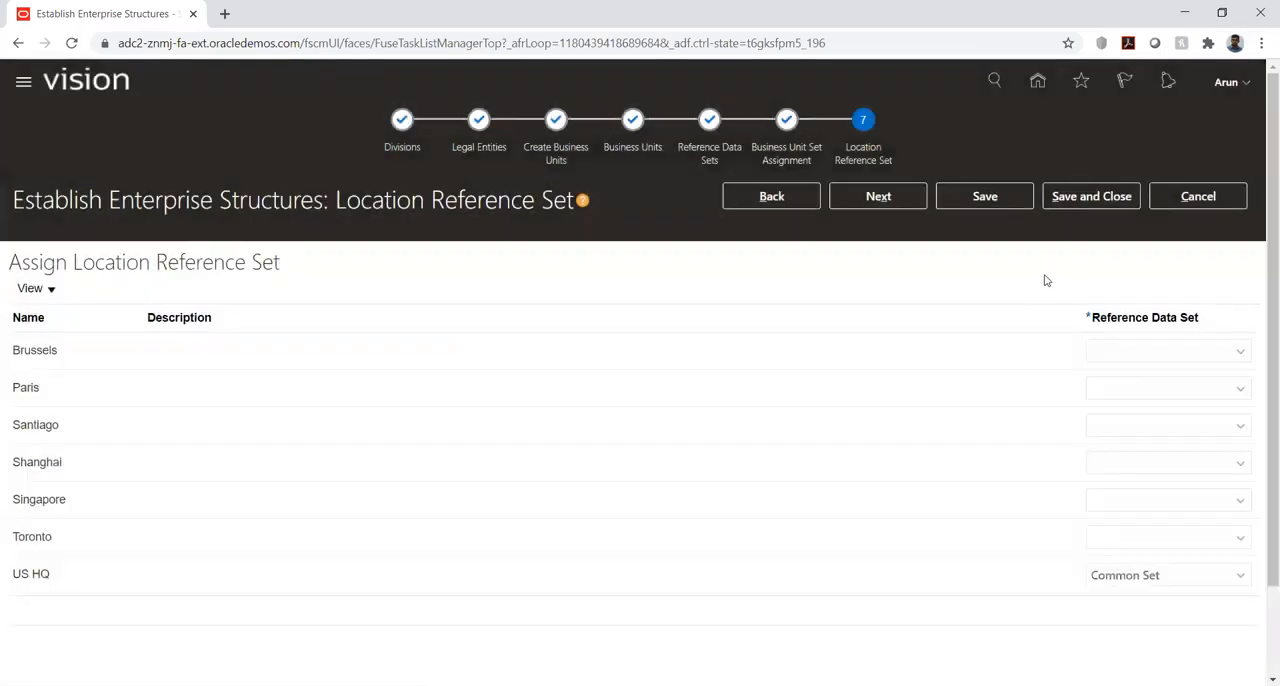
pyautogui.click(1190, 201)
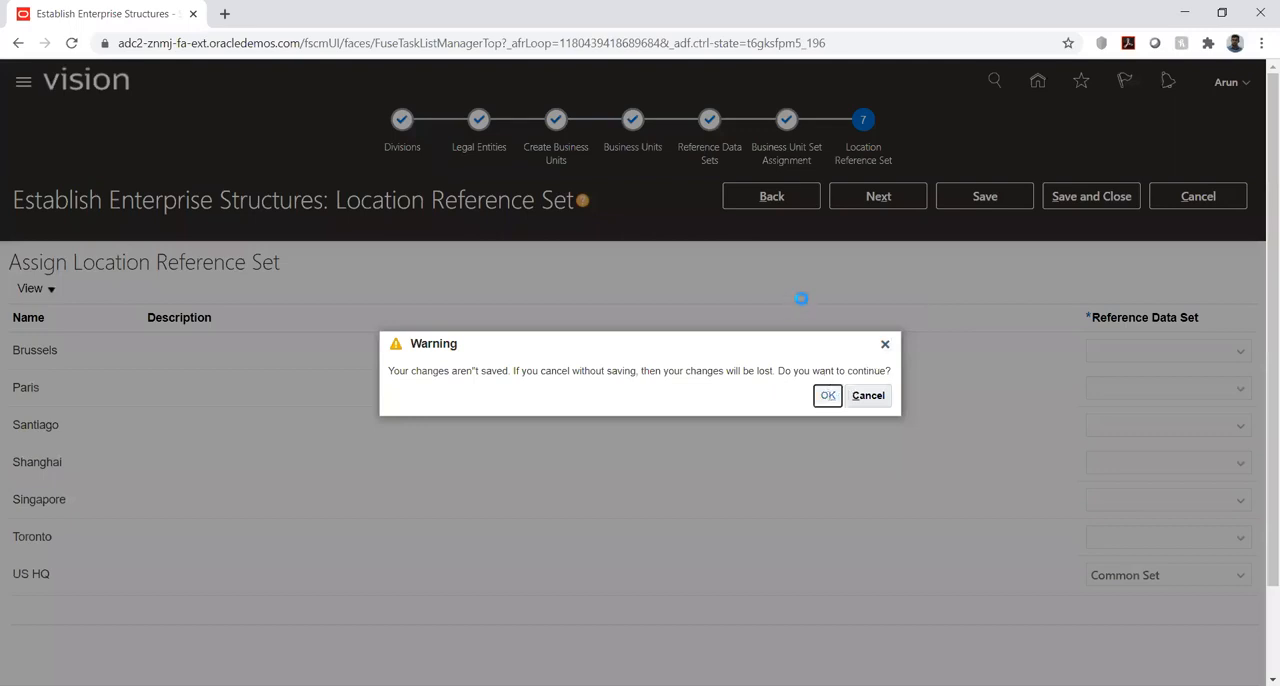
pyautogui.press('Return')
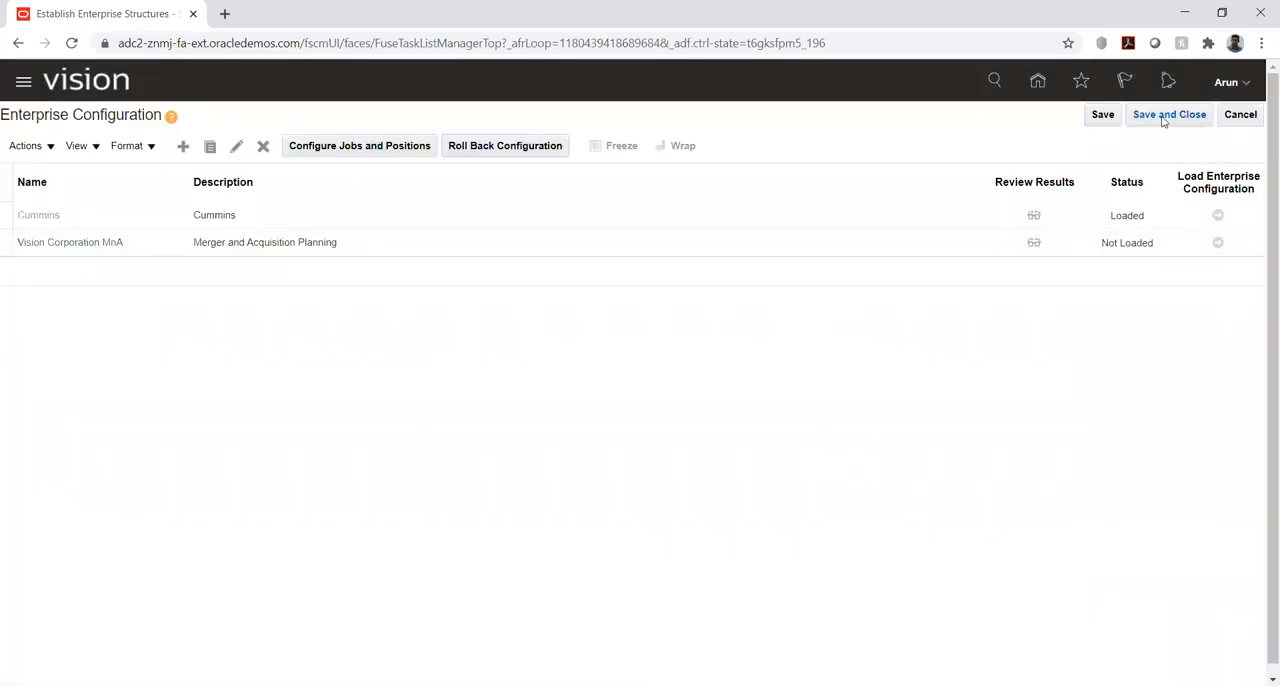
pyautogui.click(1239, 116)
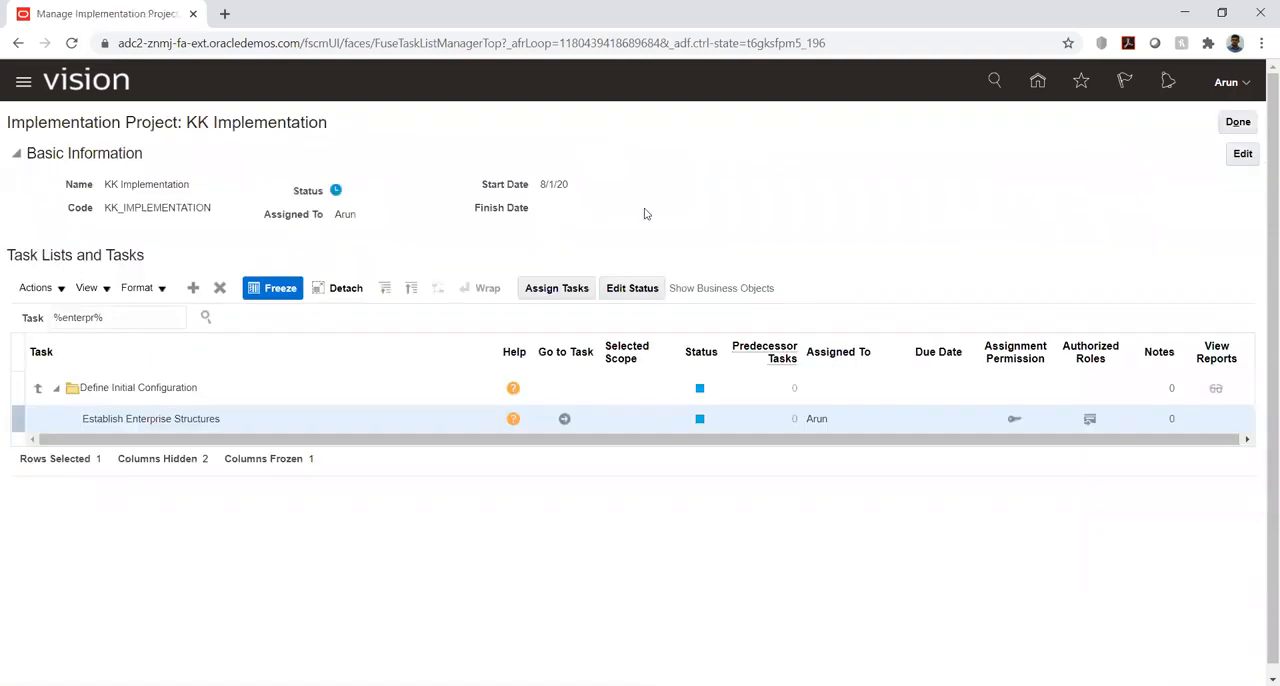
# - Clear the task search filter and reload the implementation project page
pyautogui.tripleClick(138, 314)
pyautogui.press('BackSpace')
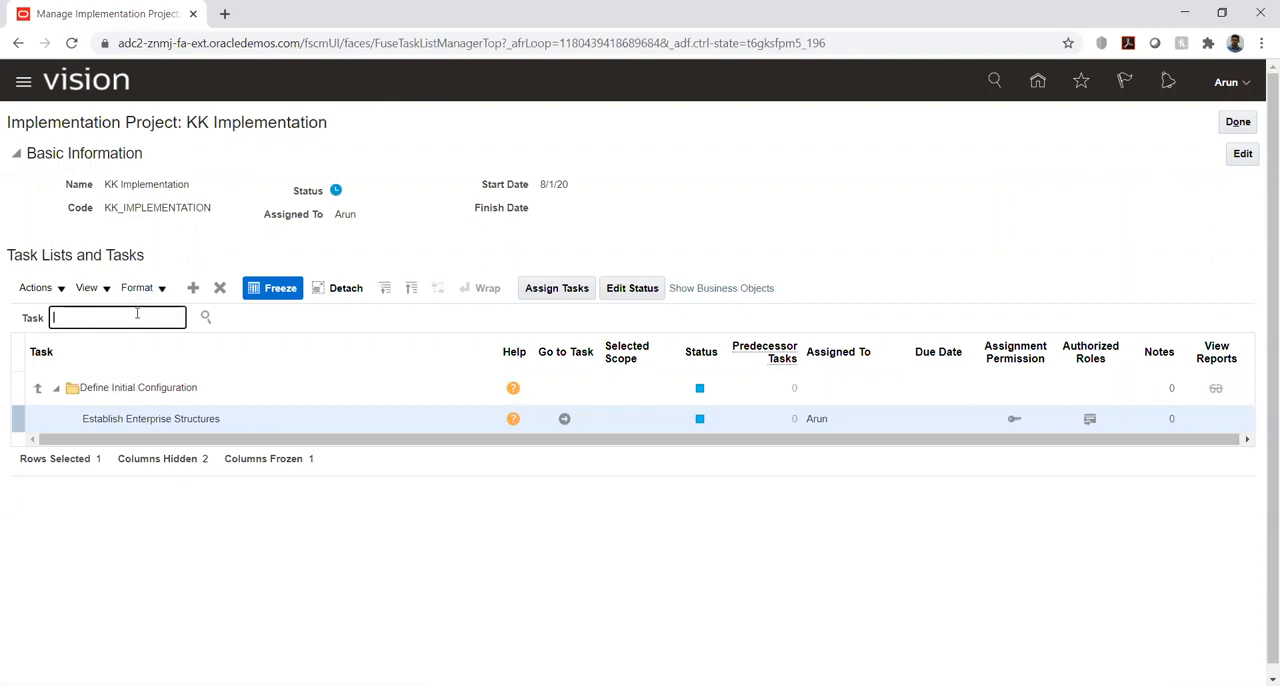
pyautogui.press('Return')
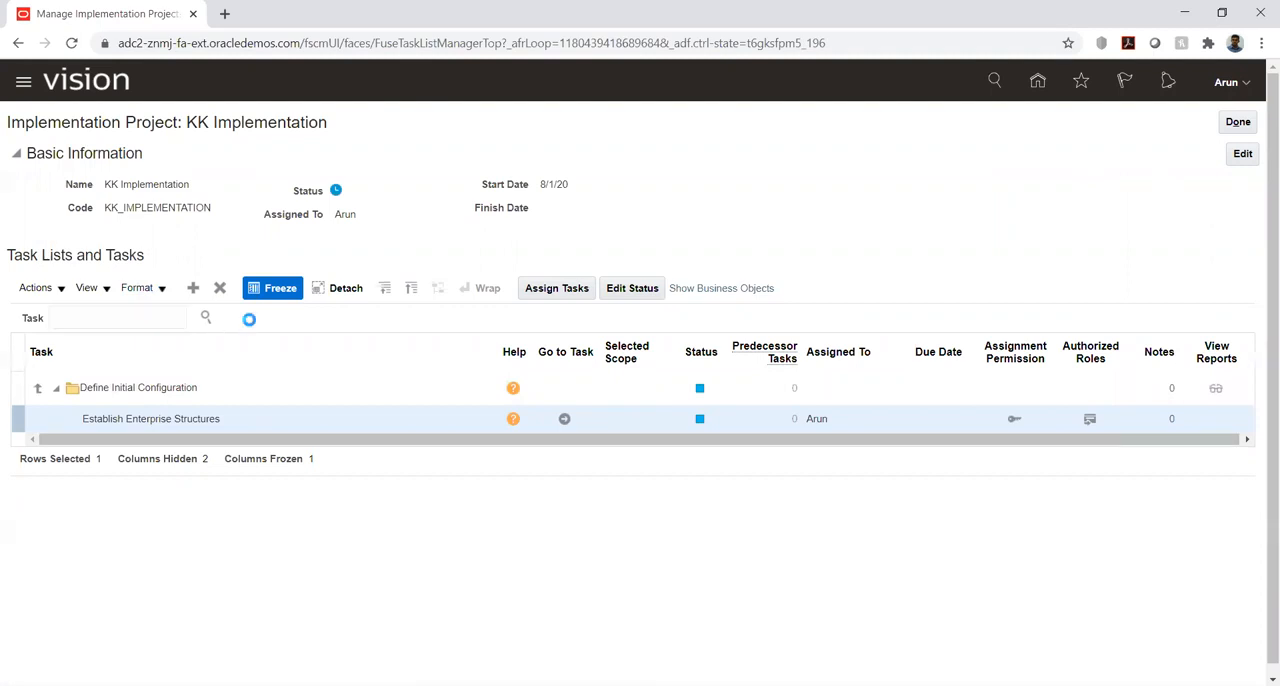
pyautogui.click(73, 44)
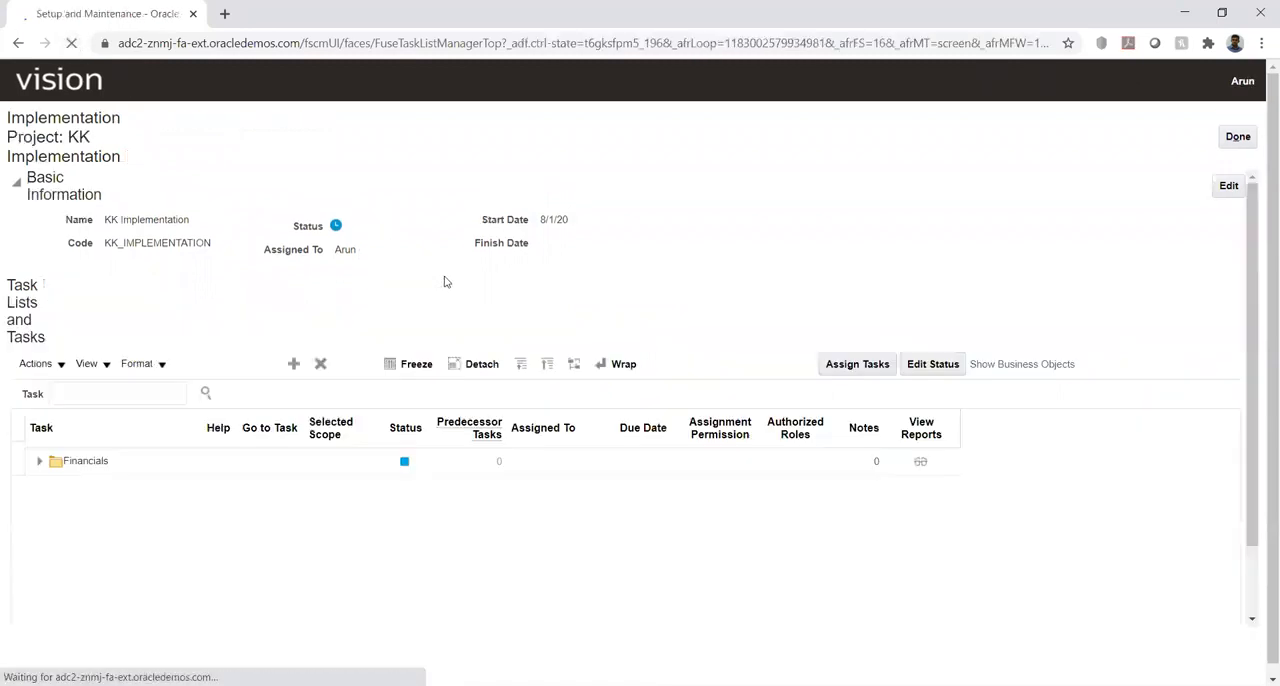
# - Expand Financials, Define Common Applications Configuration for Financials, and Define Enterprise Structures for Financials in the task list
pyautogui.click(39, 384)
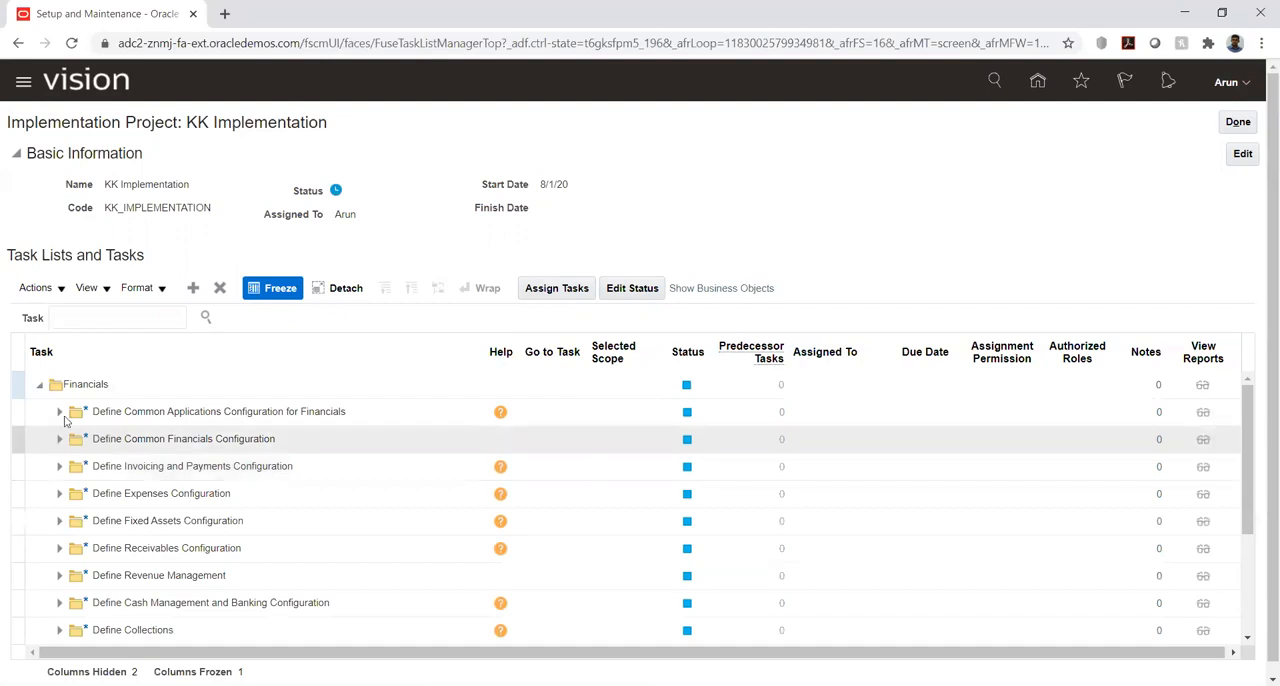
pyautogui.click(60, 412)
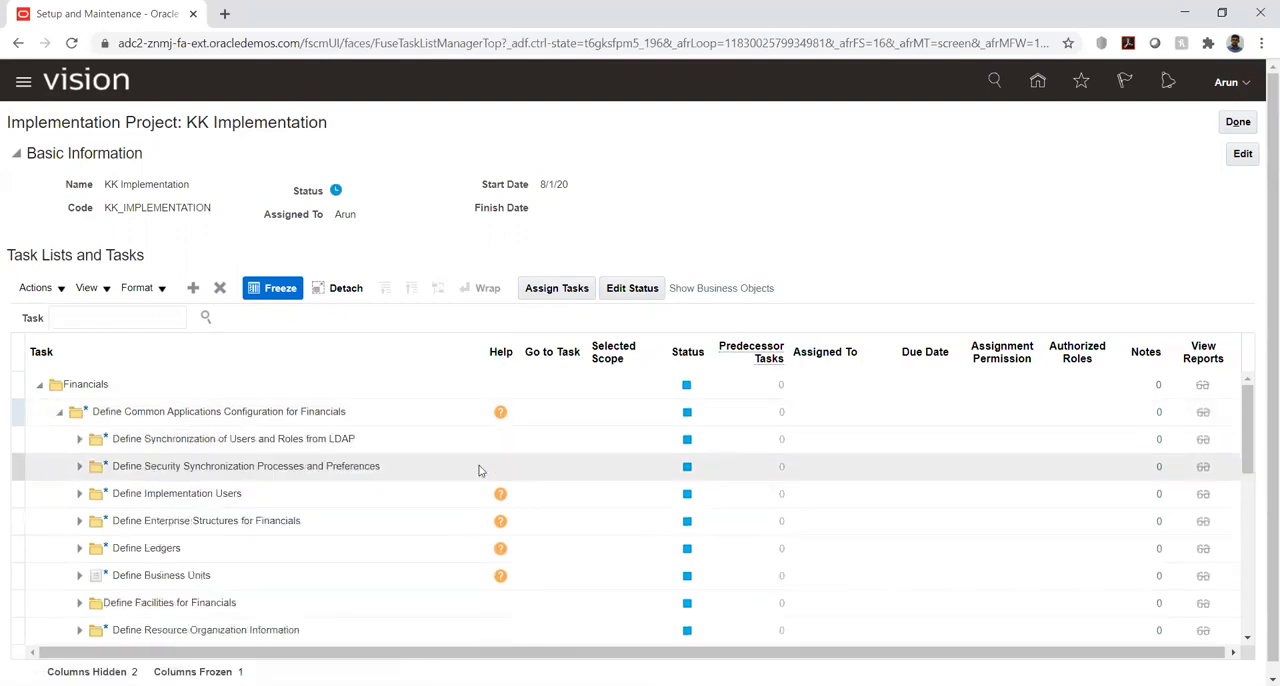
pyautogui.click(79, 521)
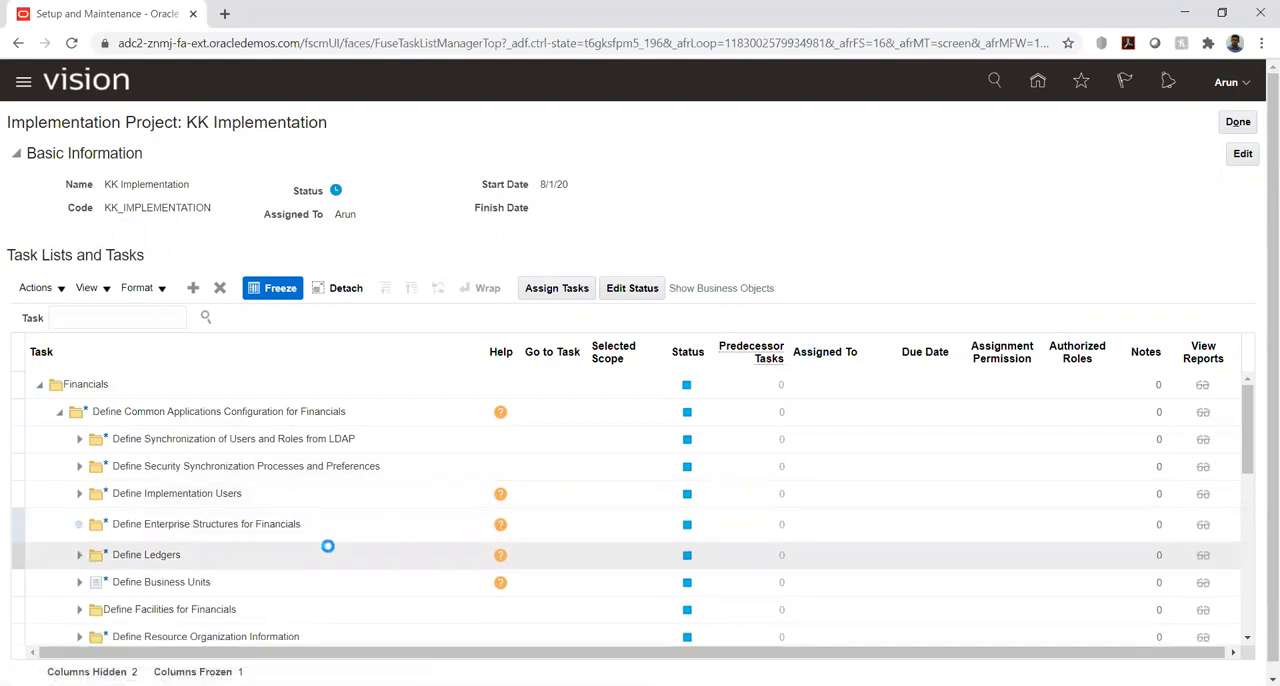
# - Expand the Define Ledgers and Define Financial Reporting Structures task lists, including Define Calendars
pyautogui.scroll(-1, 323, 492)
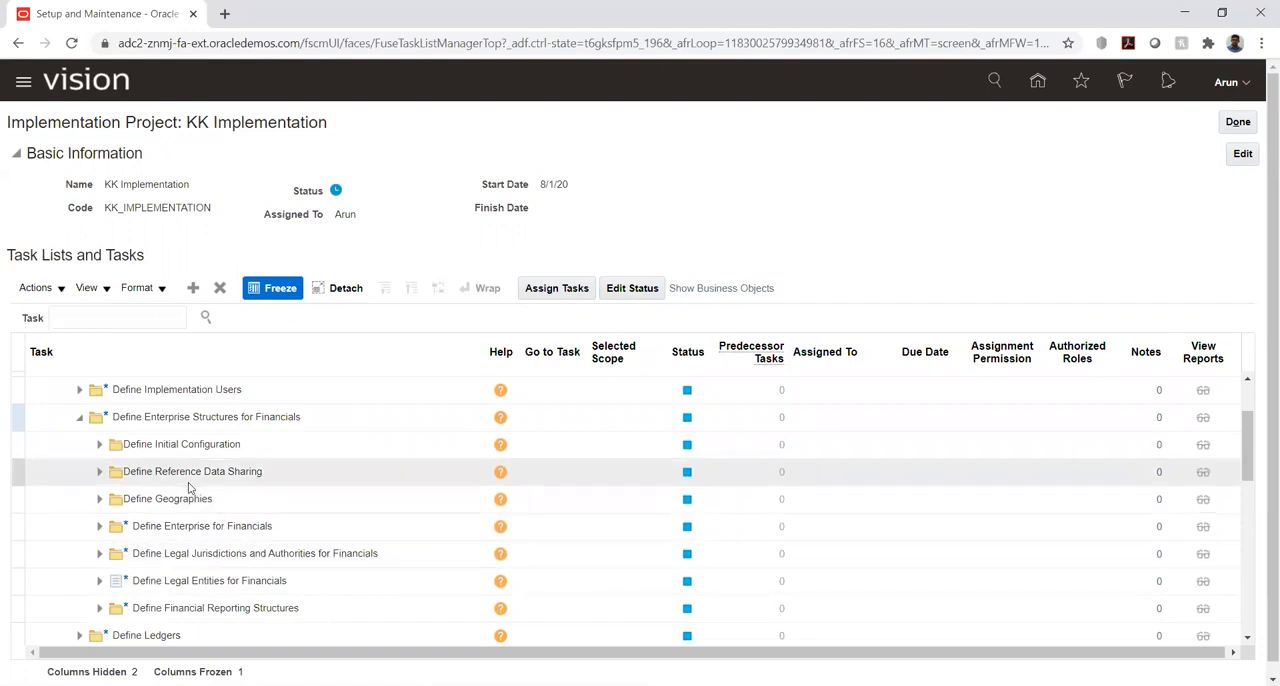
pyautogui.scroll(-1, 190, 490)
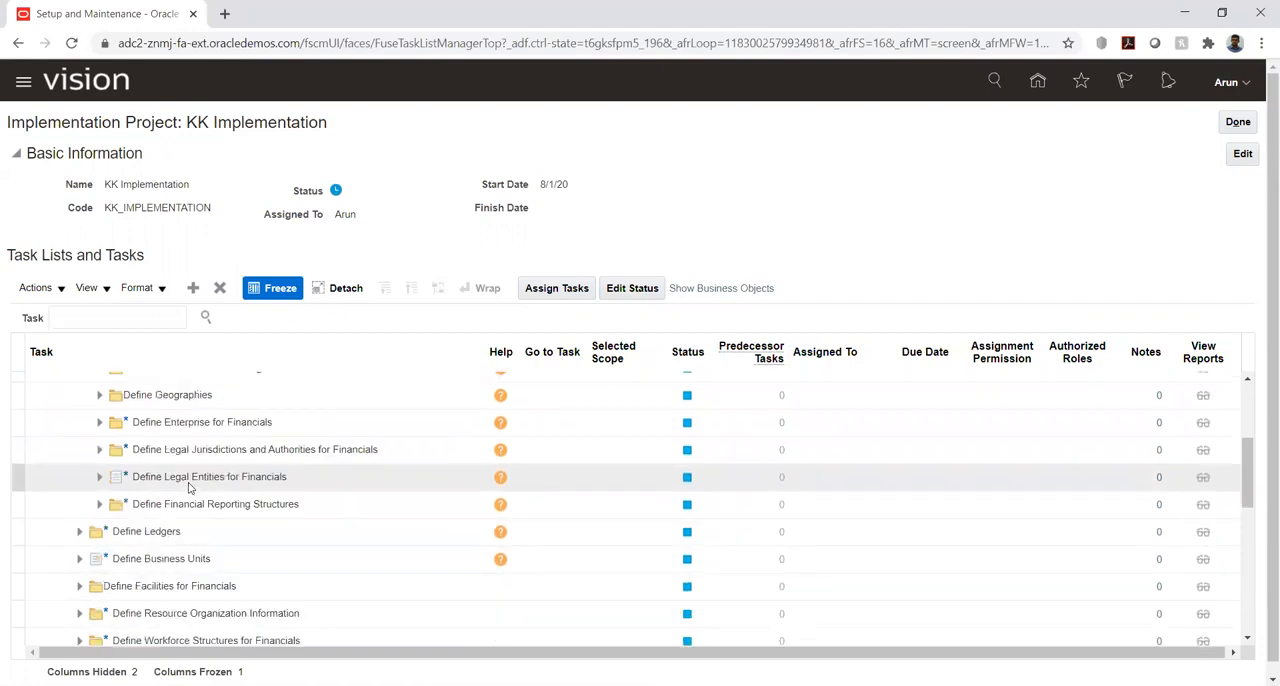
pyautogui.click(79, 531)
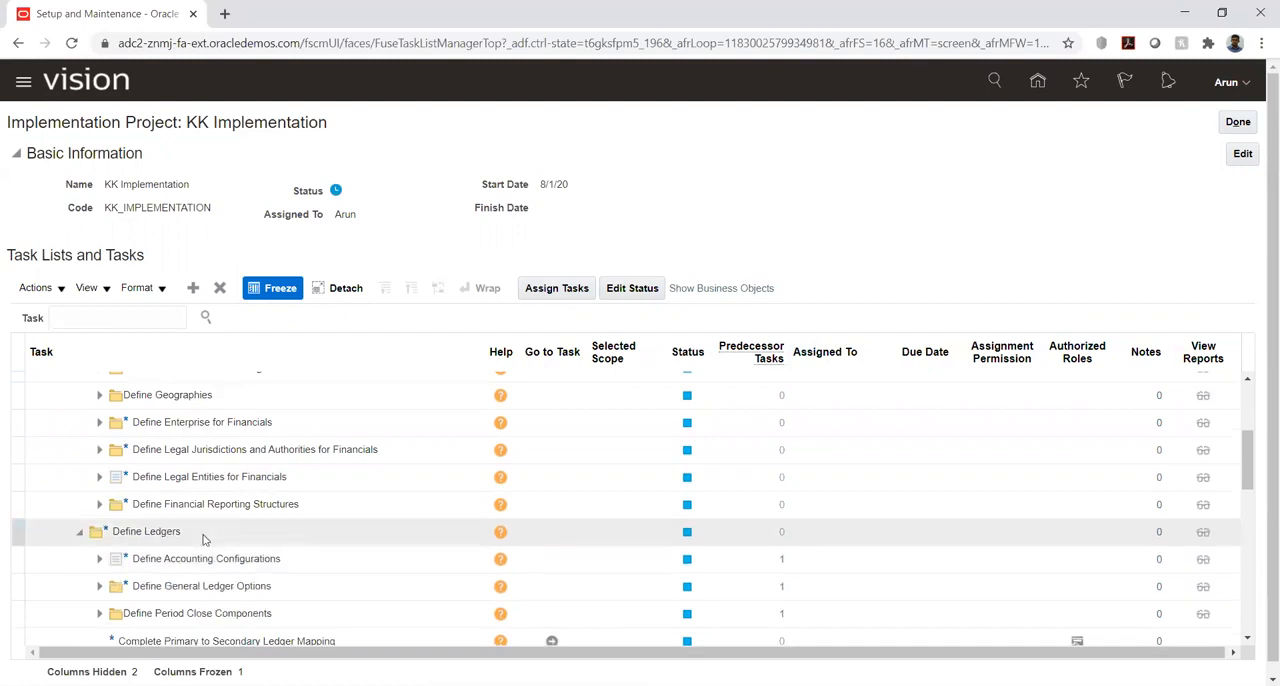
pyautogui.click(100, 507)
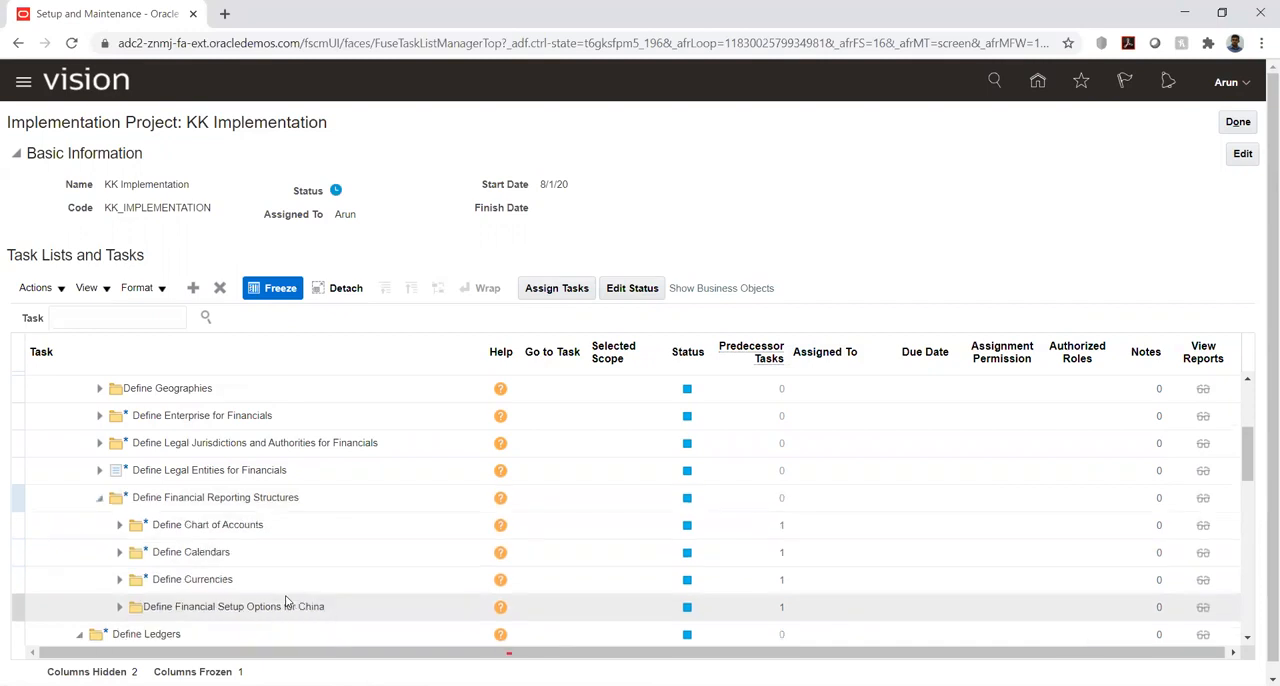
pyautogui.click(119, 555)
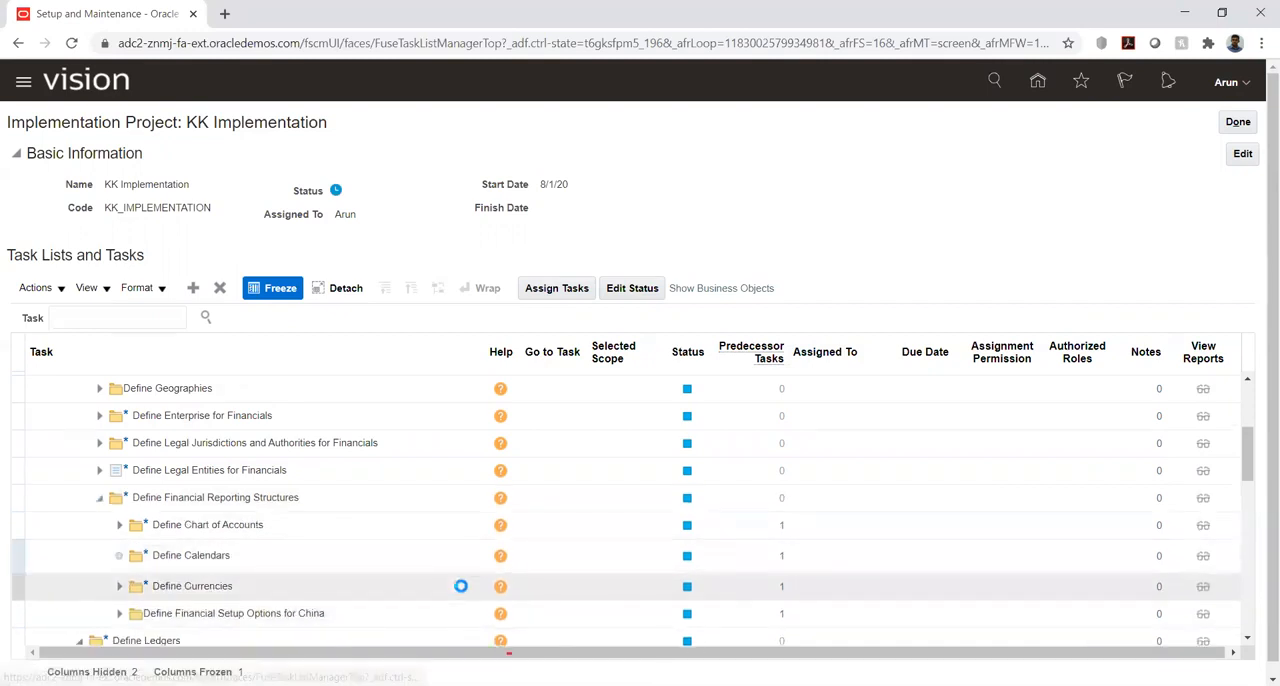
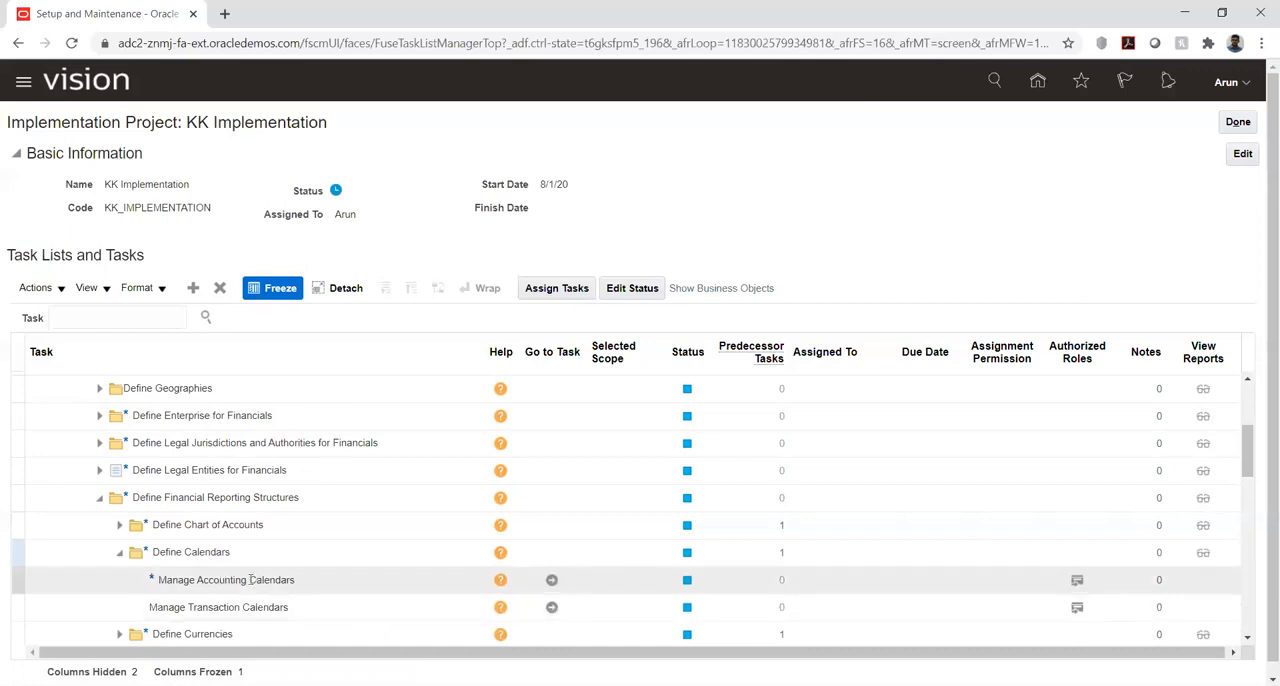
# - Examine the task hierarchy from Financials down to Define Calendars in the implementation project's task list
pyautogui.click(250, 580)
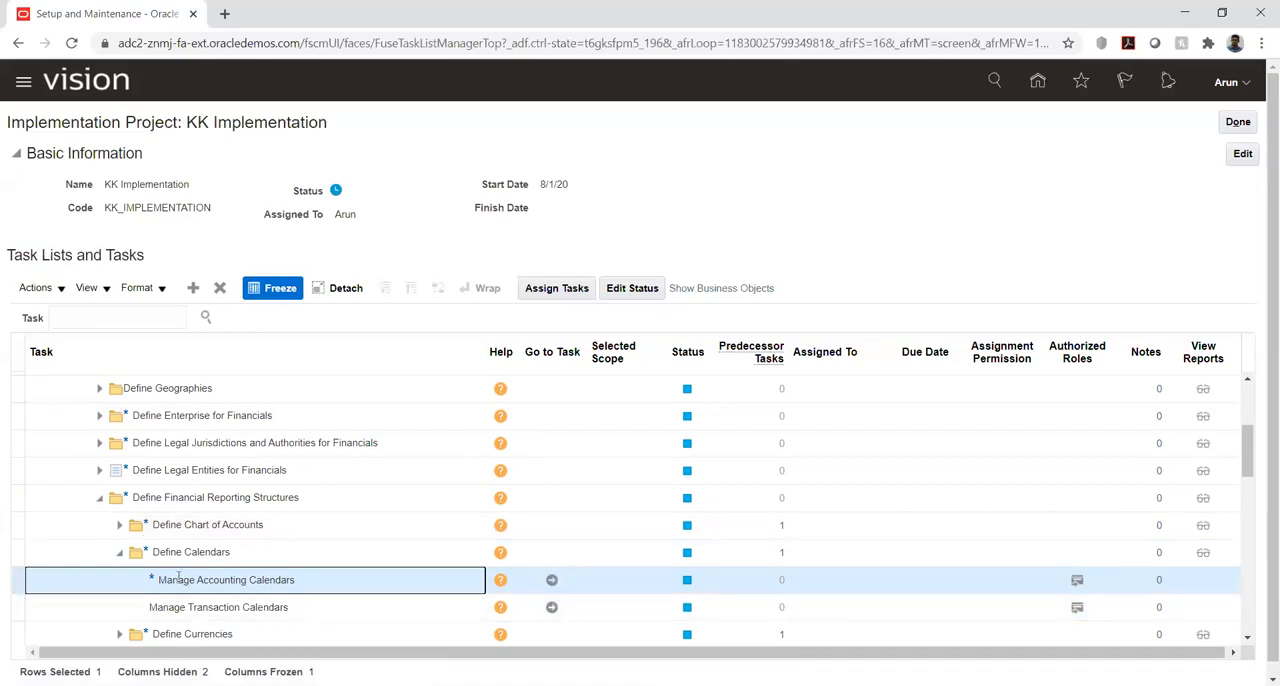
pyautogui.scroll(3, 178, 575)
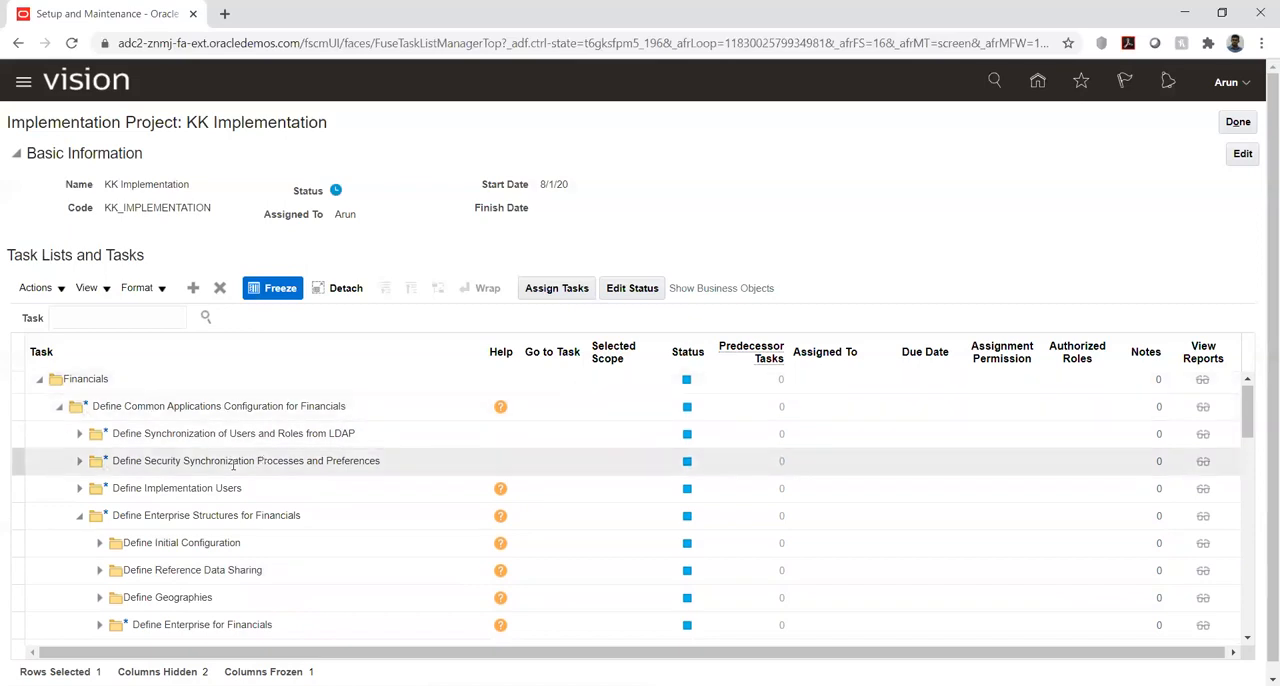
pyautogui.scroll(-2, 233, 463)
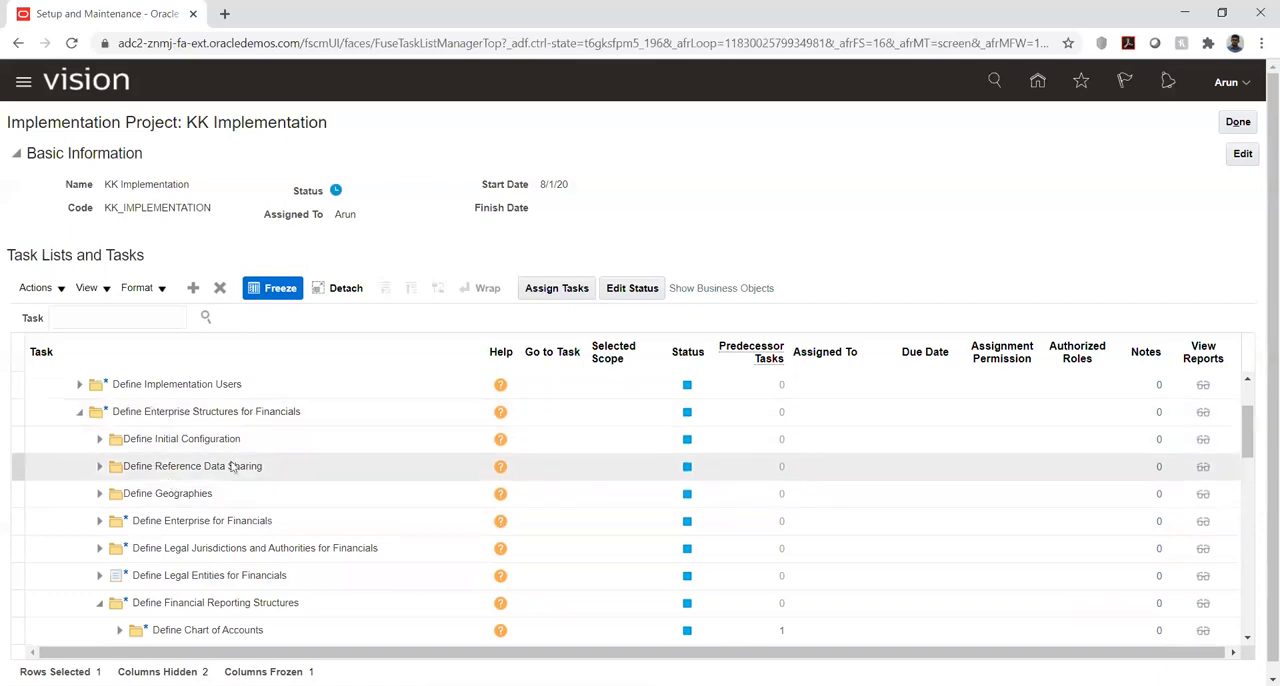
pyautogui.scroll(-2, 231, 466)
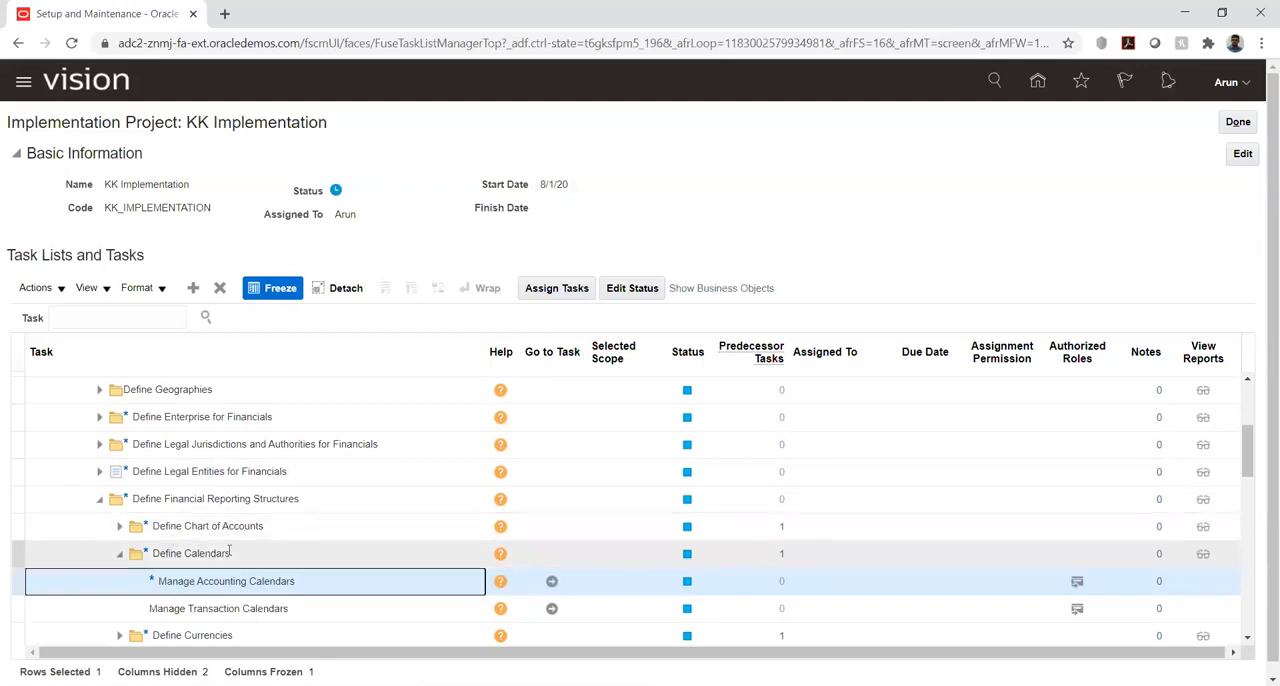
pyautogui.scroll(2, 230, 552)
pyautogui.scroll(2, 230, 550)
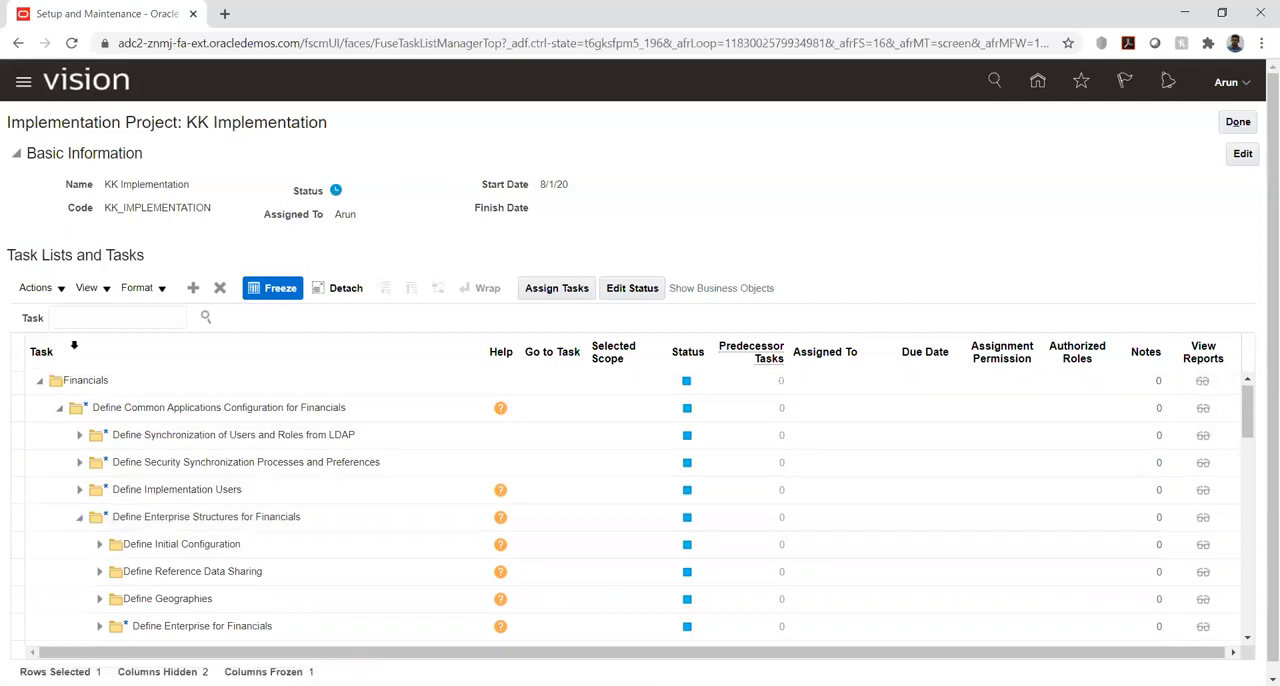
pyautogui.click(84, 318)
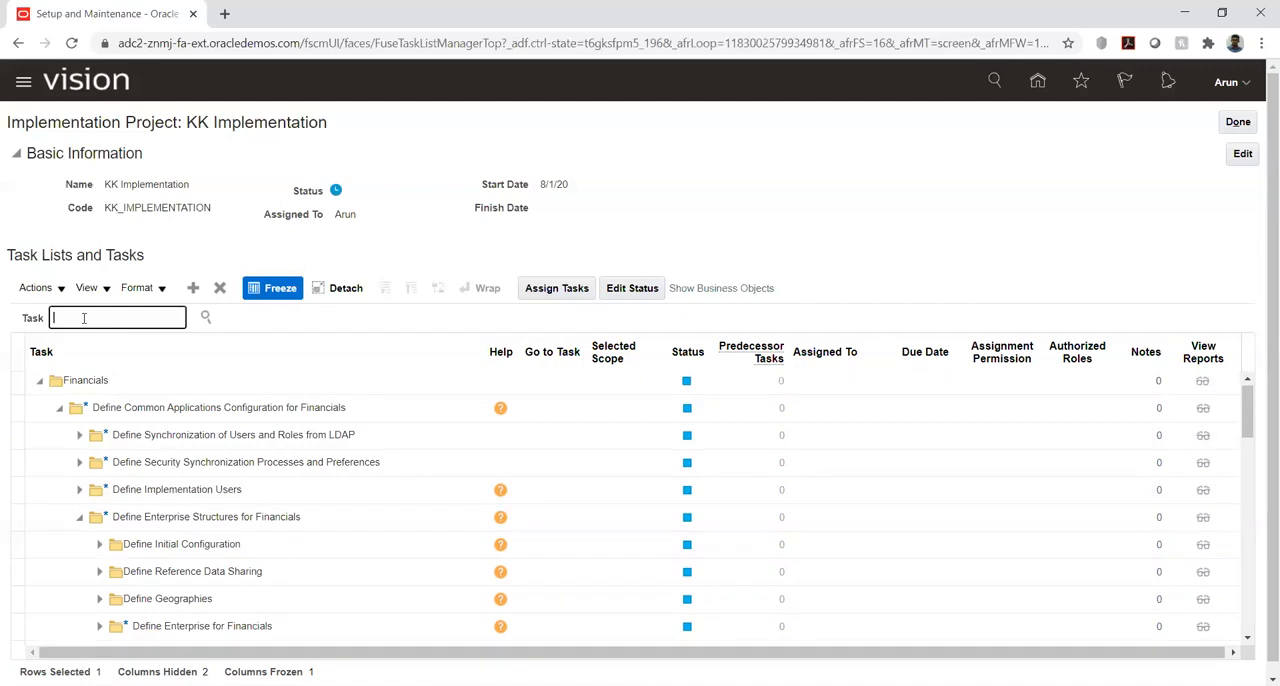
pyautogui.write('%')
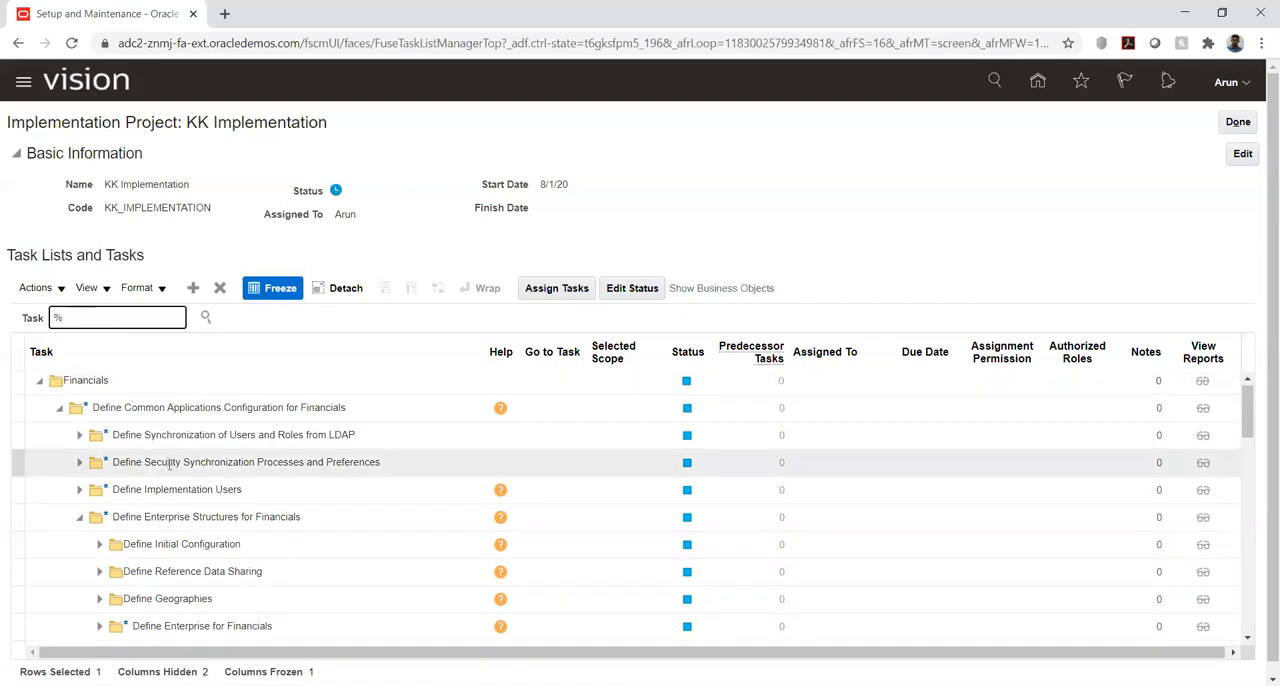
pyautogui.scroll(-1, 170, 464)
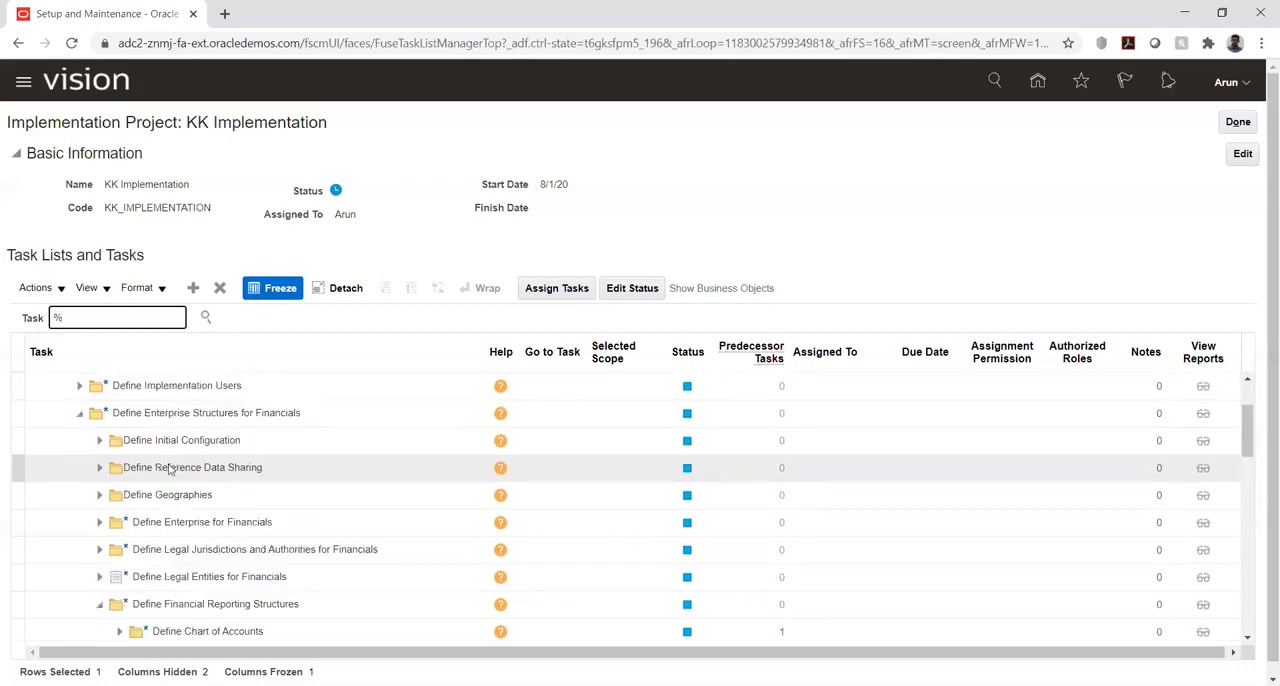
pyautogui.scroll(-1, 170, 469)
pyautogui.scroll(1, 150, 455)
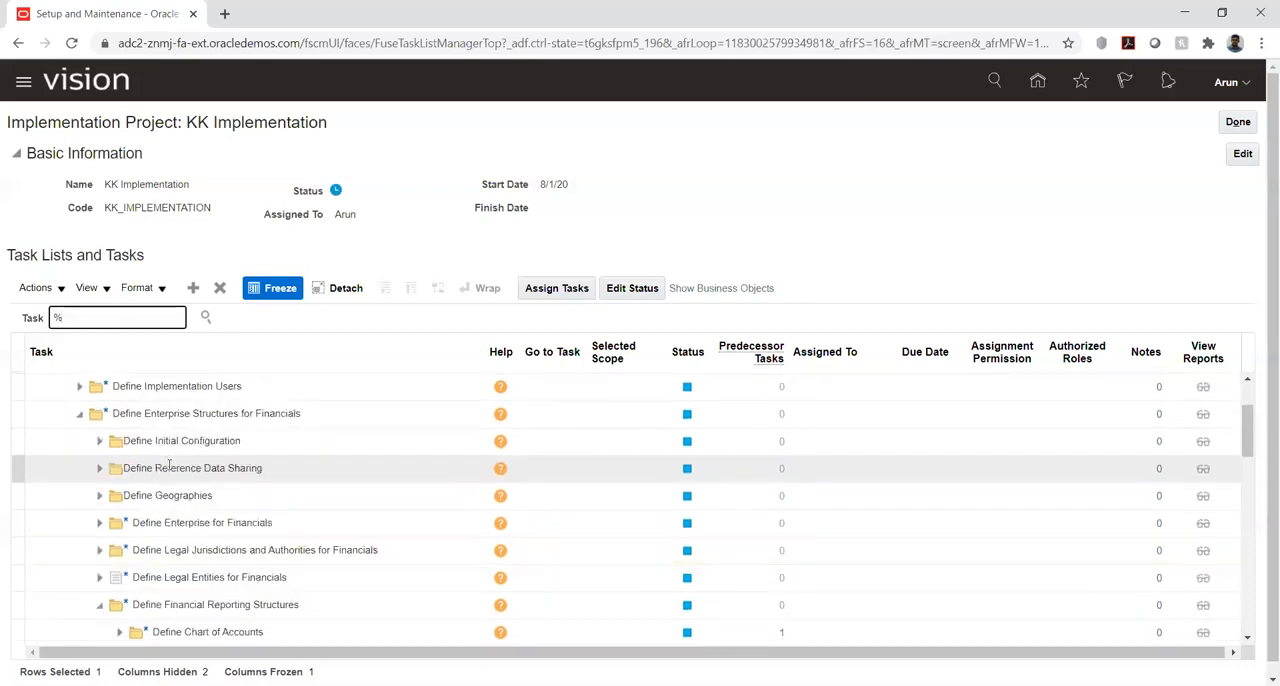
pyautogui.scroll(1, 105, 428)
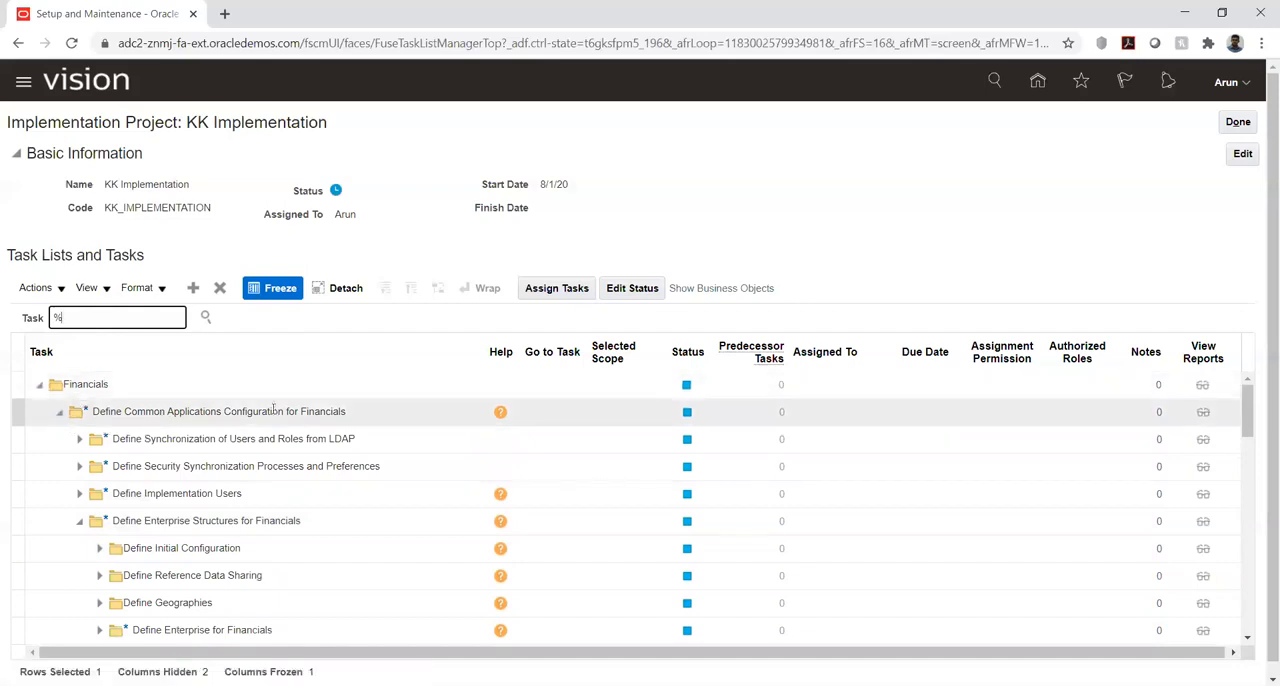
# - Go to the Manage Accounting Calendars task under Define Calendars and start creating a new accounting calendar
pyautogui.scroll(-1, 117, 455)
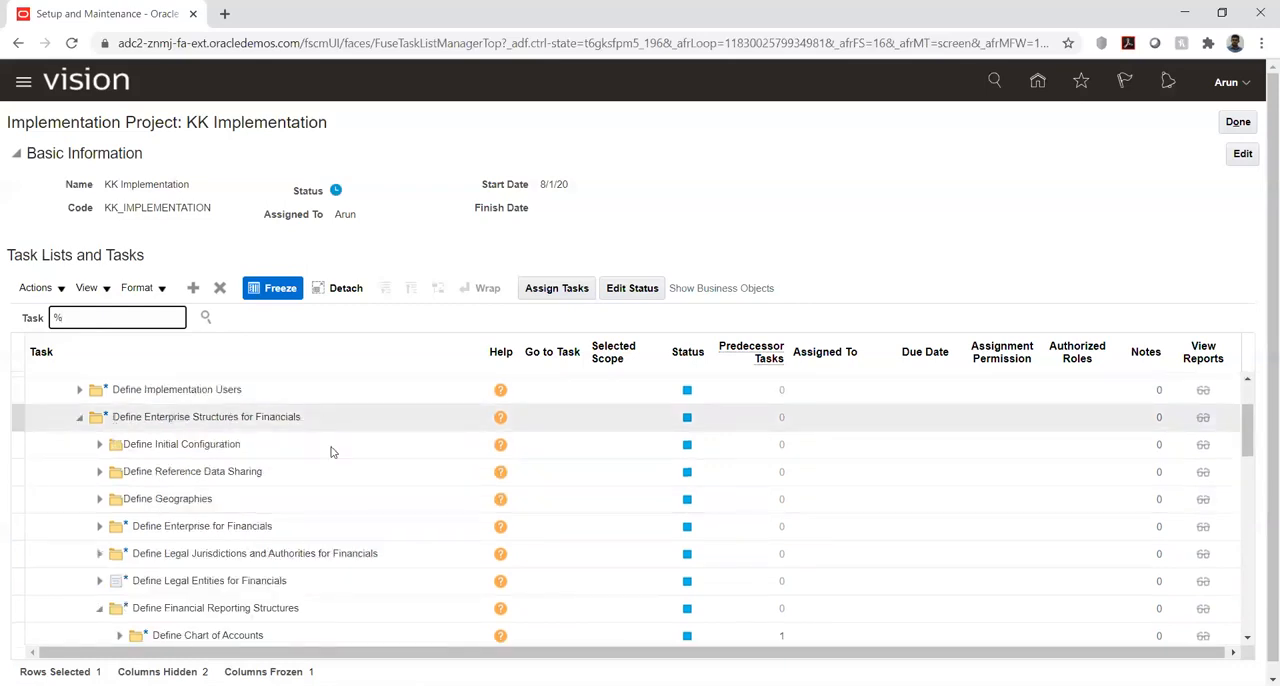
pyautogui.scroll(-1, 198, 488)
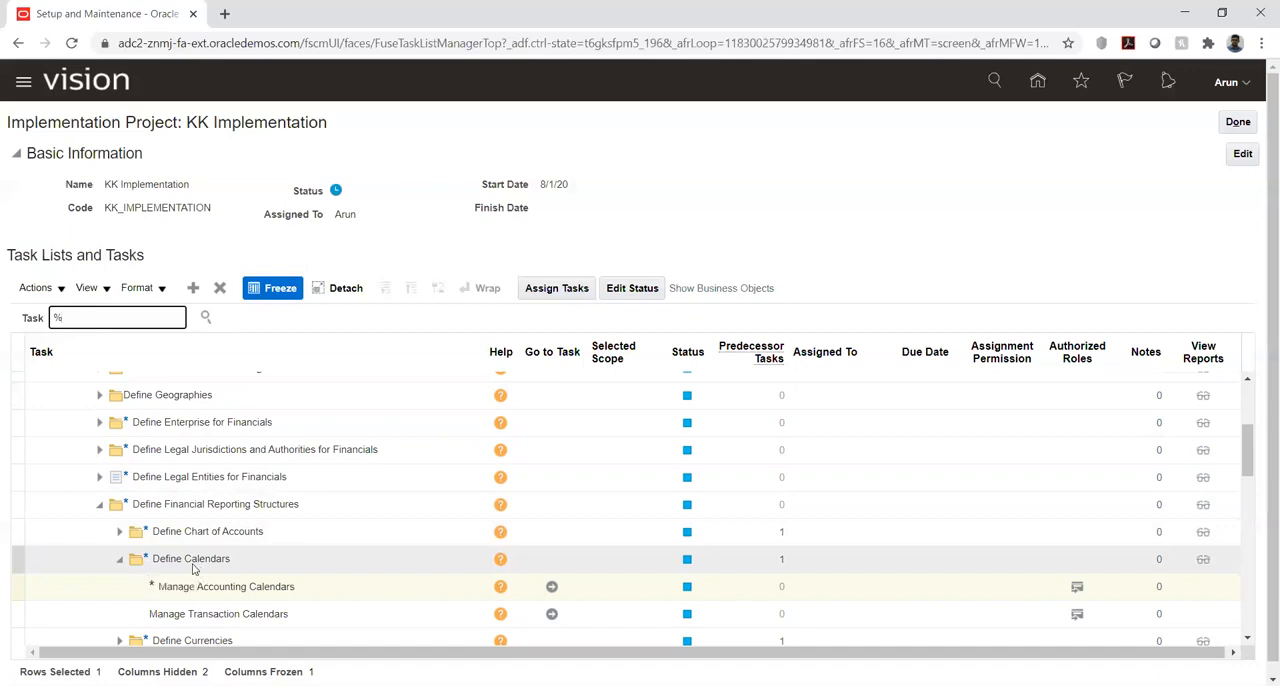
pyautogui.click(552, 589)
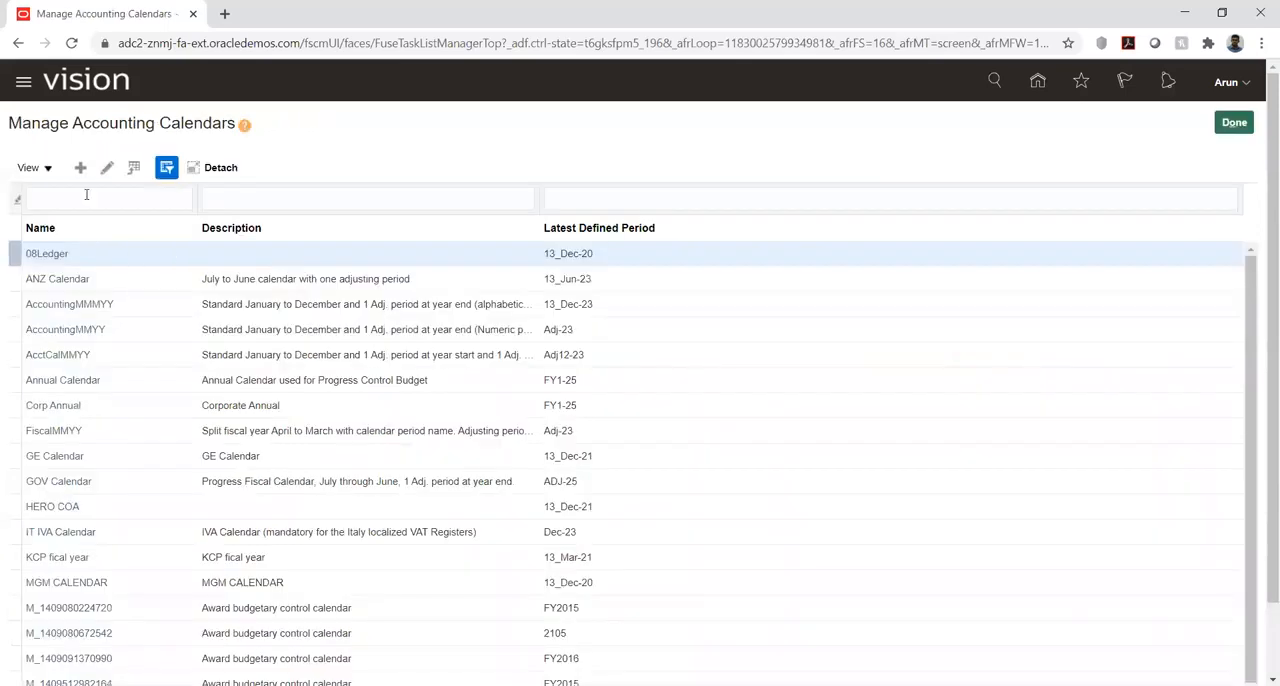
pyautogui.click(79, 170)
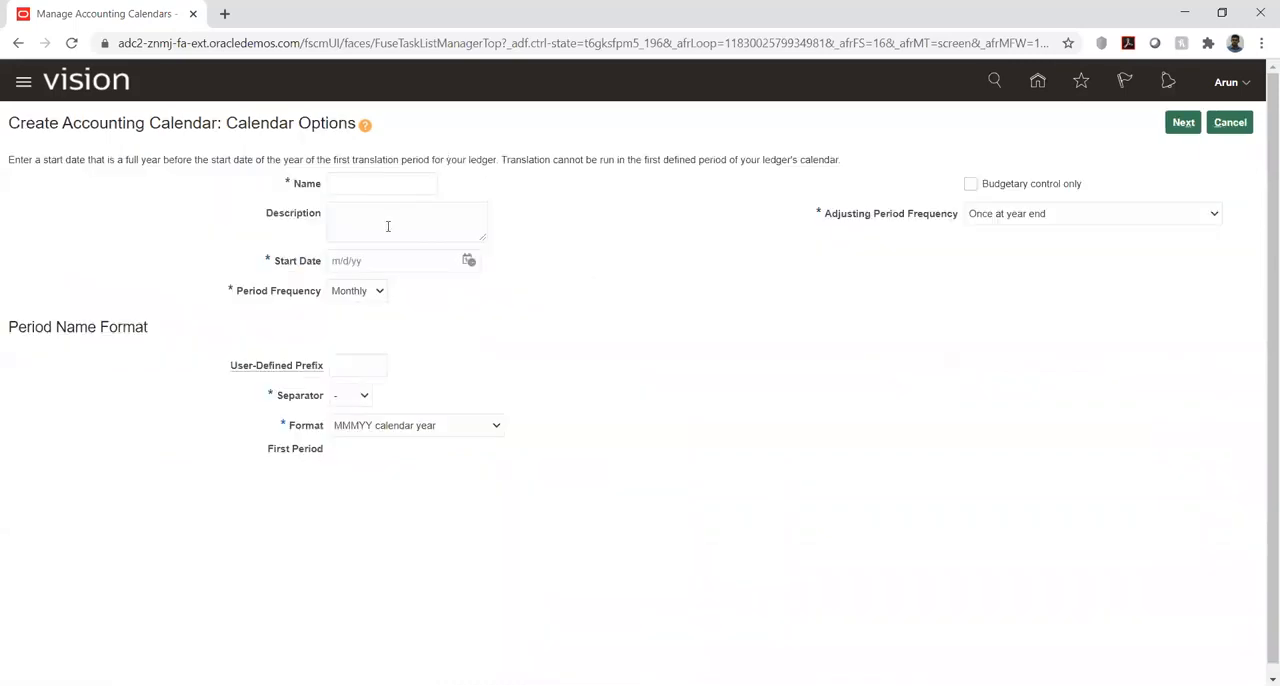
# - Name the new accounting calendar AK_Cal and set its start date to 1/1/20
pyautogui.click(350, 186)
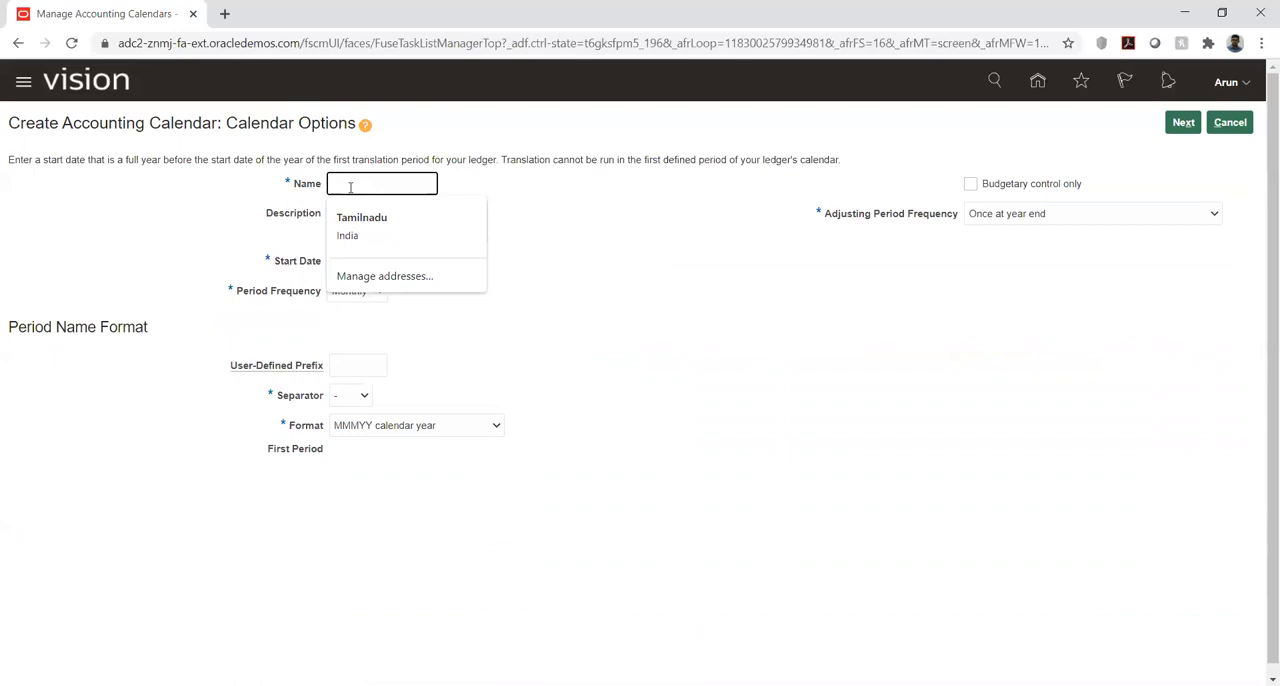
pyautogui.write('AK_C')
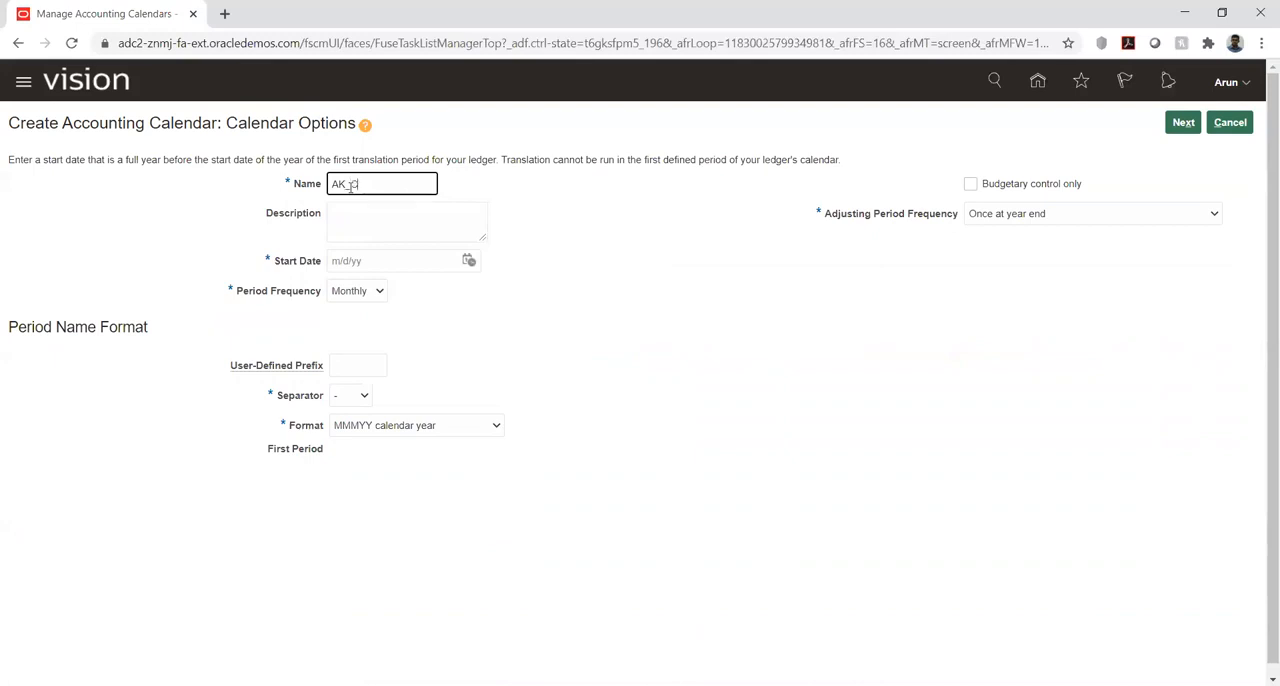
pyautogui.write('al')
pyautogui.click(708, 345)
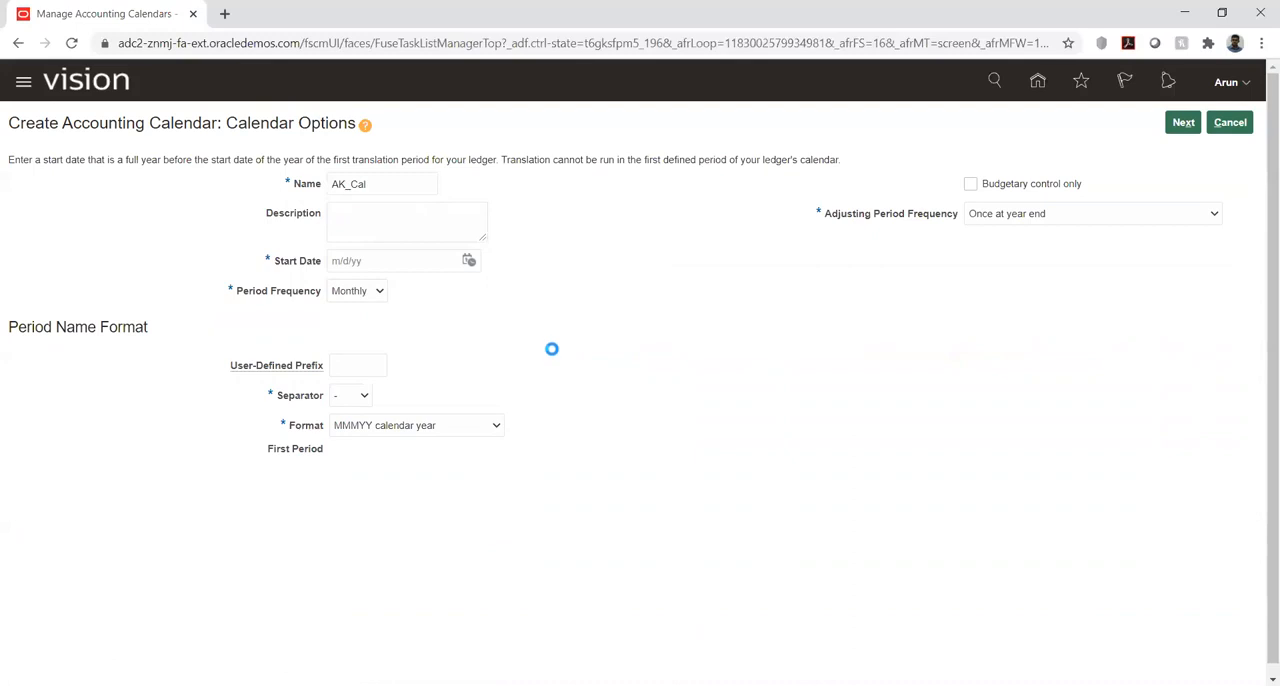
pyautogui.click(470, 260)
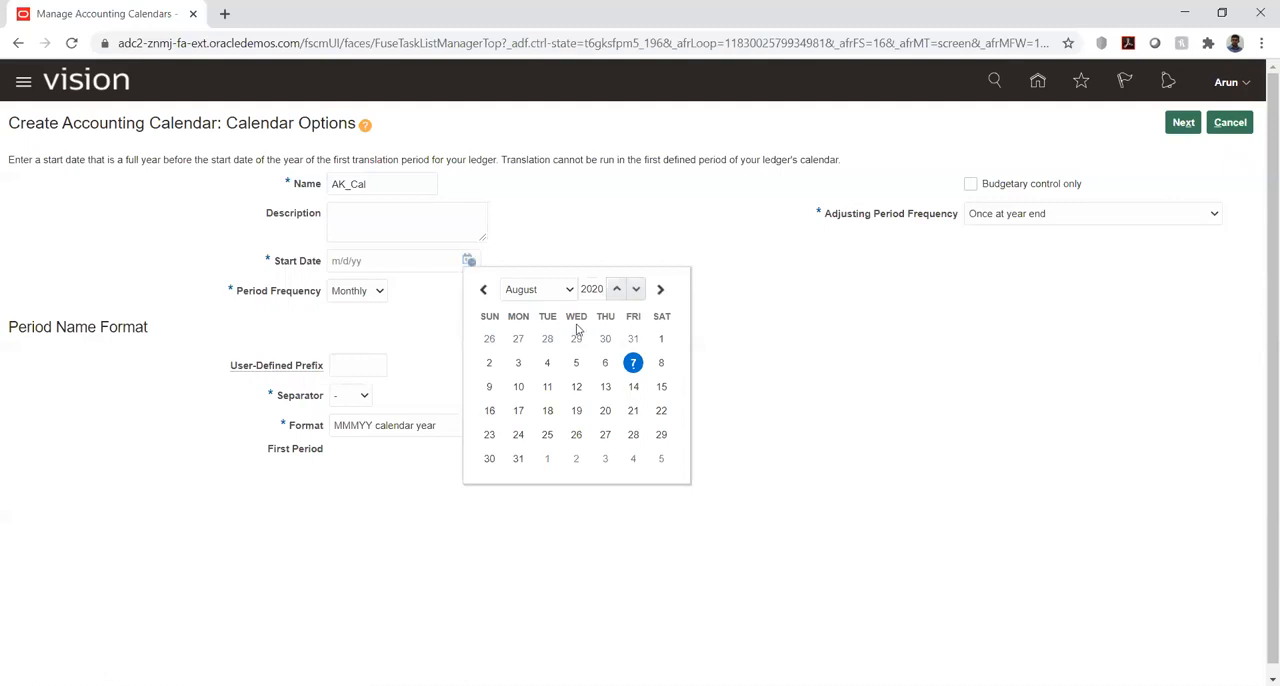
pyautogui.click(572, 293)
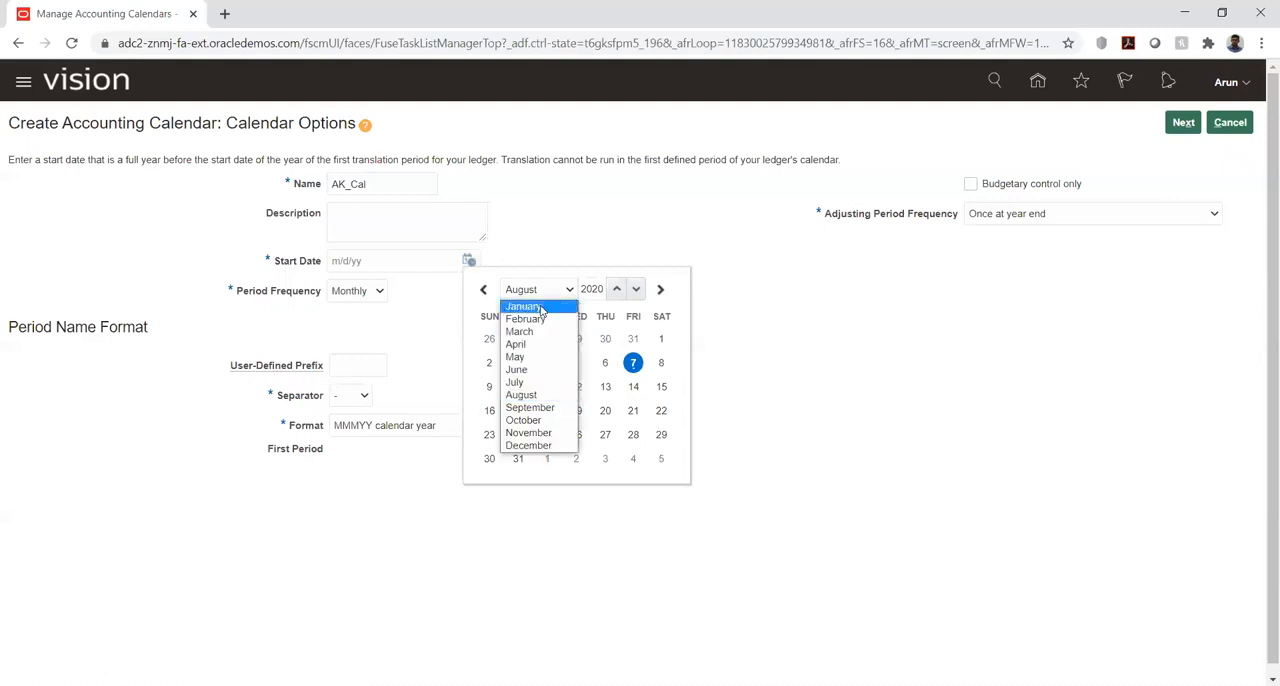
pyautogui.click(540, 306)
pyautogui.click(577, 338)
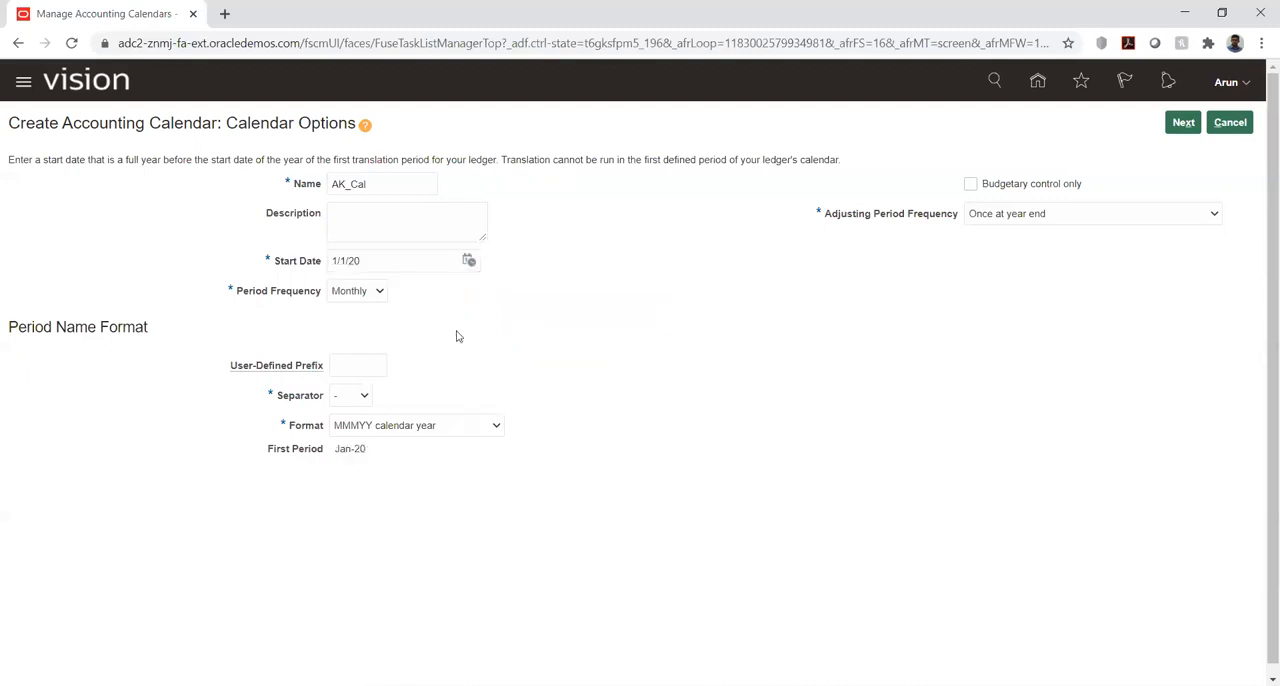
# - Check the period name format and adjusting period frequency choices, and generate the calendar's periods with Once at year end
pyautogui.scroll(-1, 576, 349)
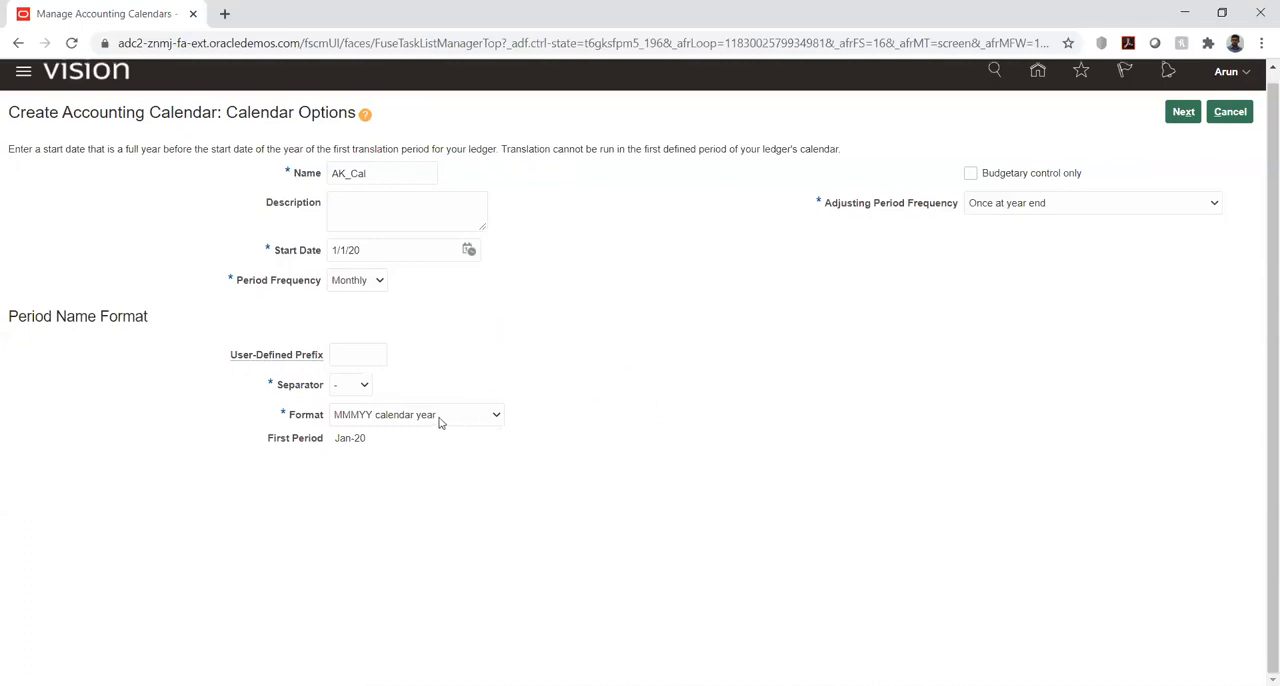
pyautogui.moveTo(404, 418)
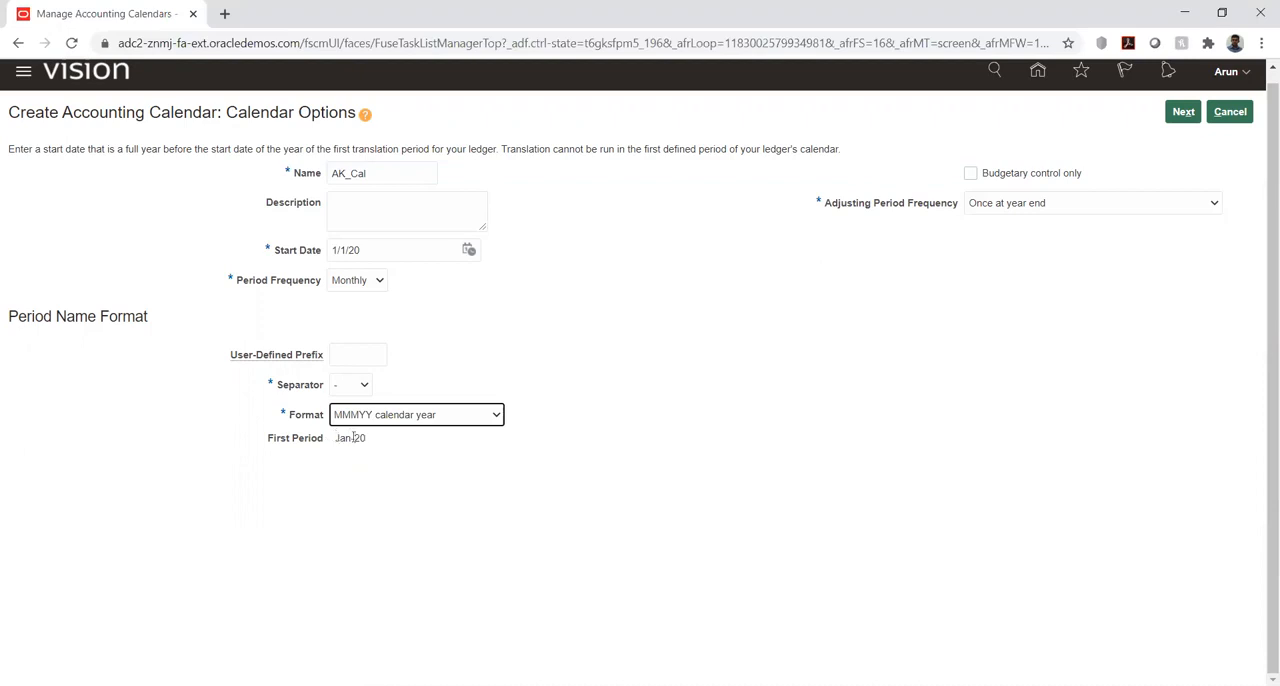
pyautogui.click(873, 302)
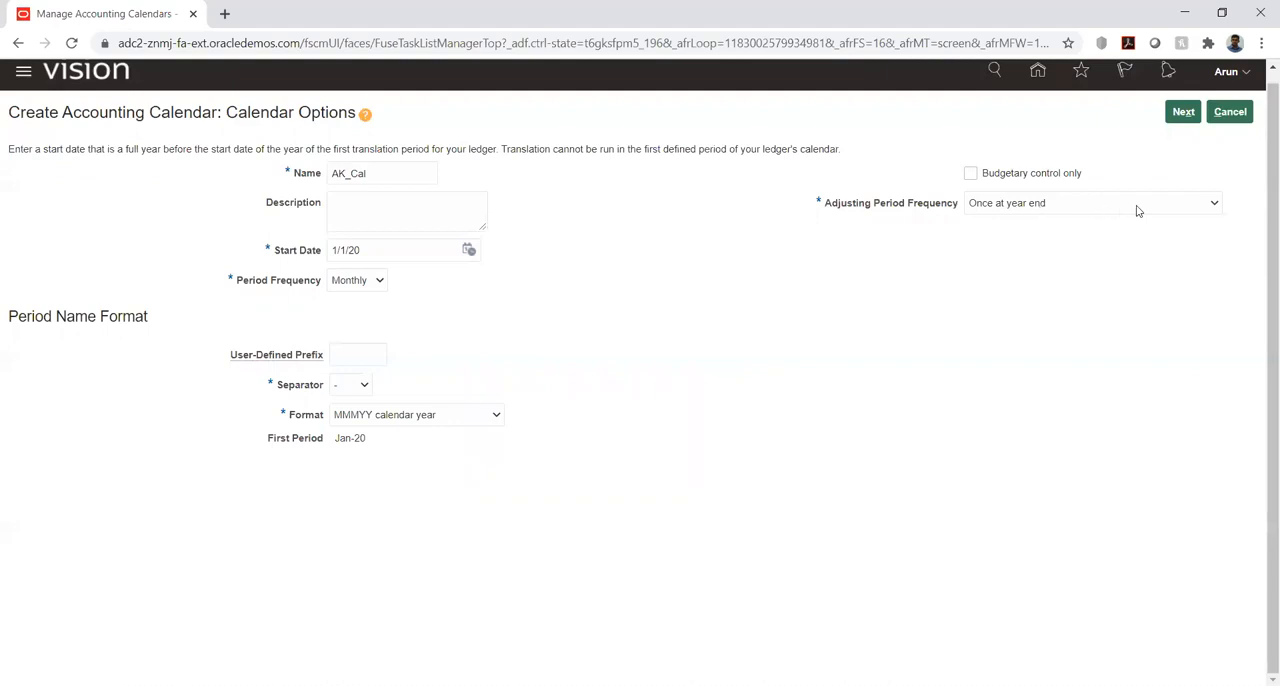
pyautogui.click(1170, 212)
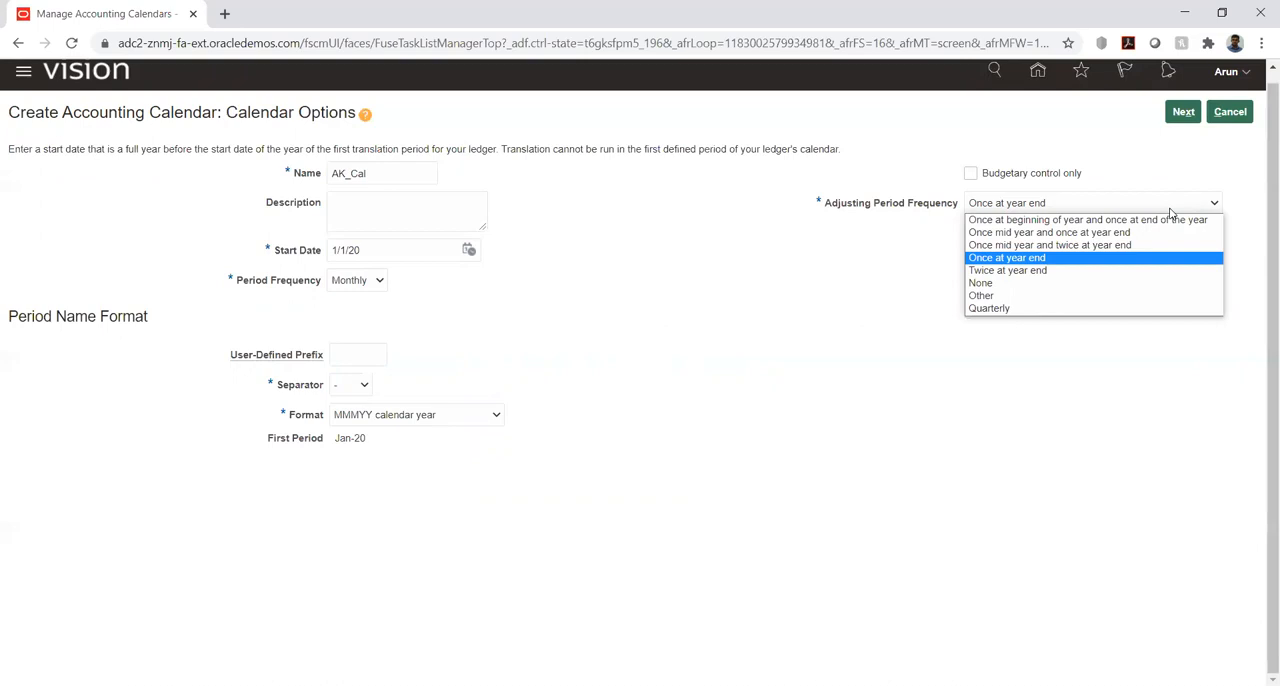
pyautogui.click(1213, 170)
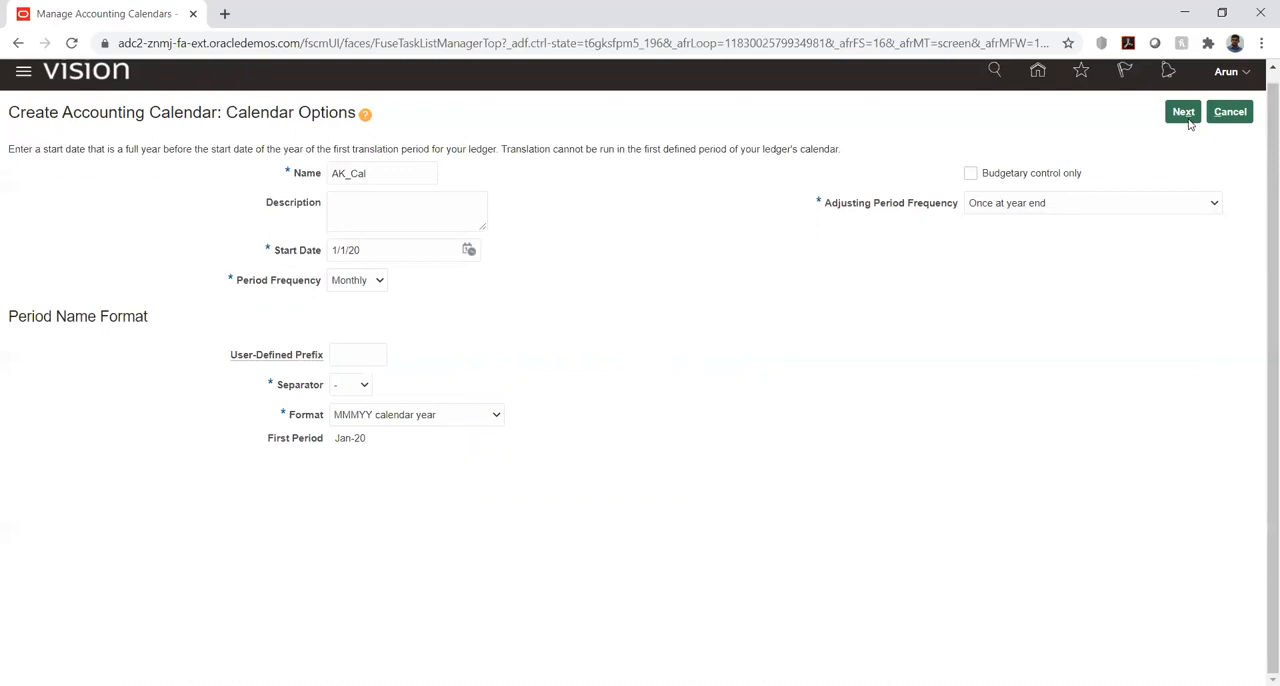
pyautogui.click(1183, 112)
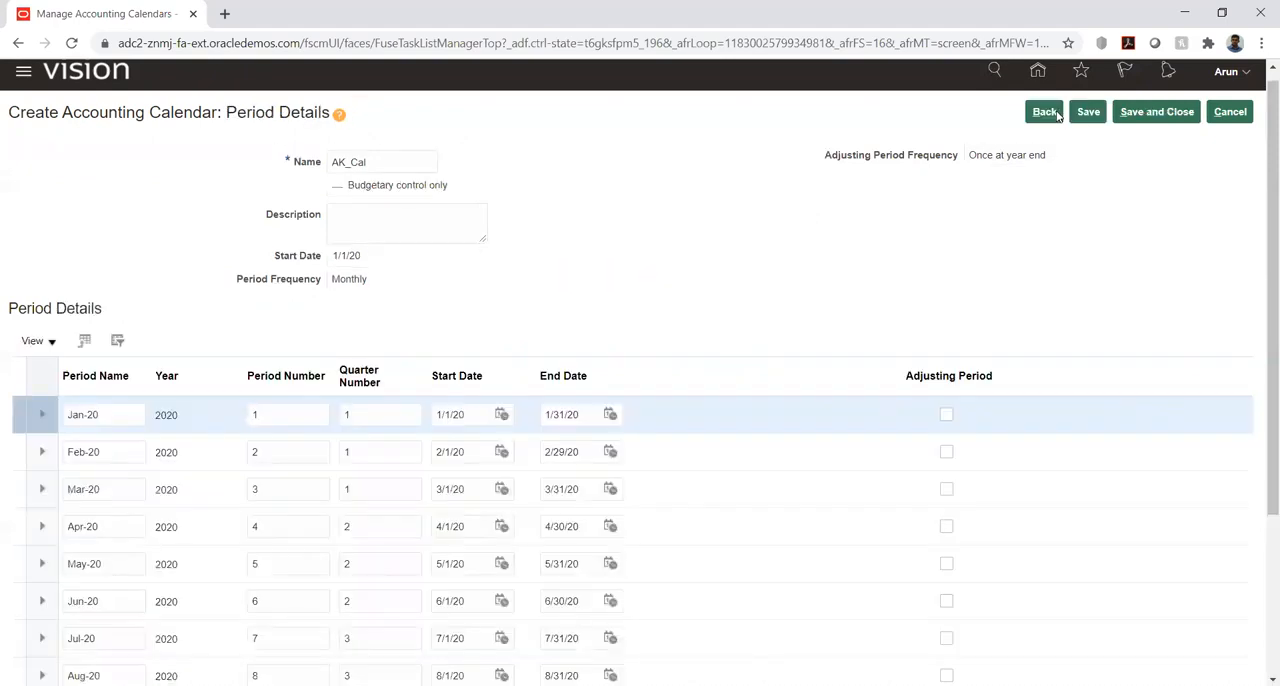
# - Return to the calendar options, discarding the generated periods, and choose Once at year end as the adjusting period frequency
pyautogui.click(1045, 112)
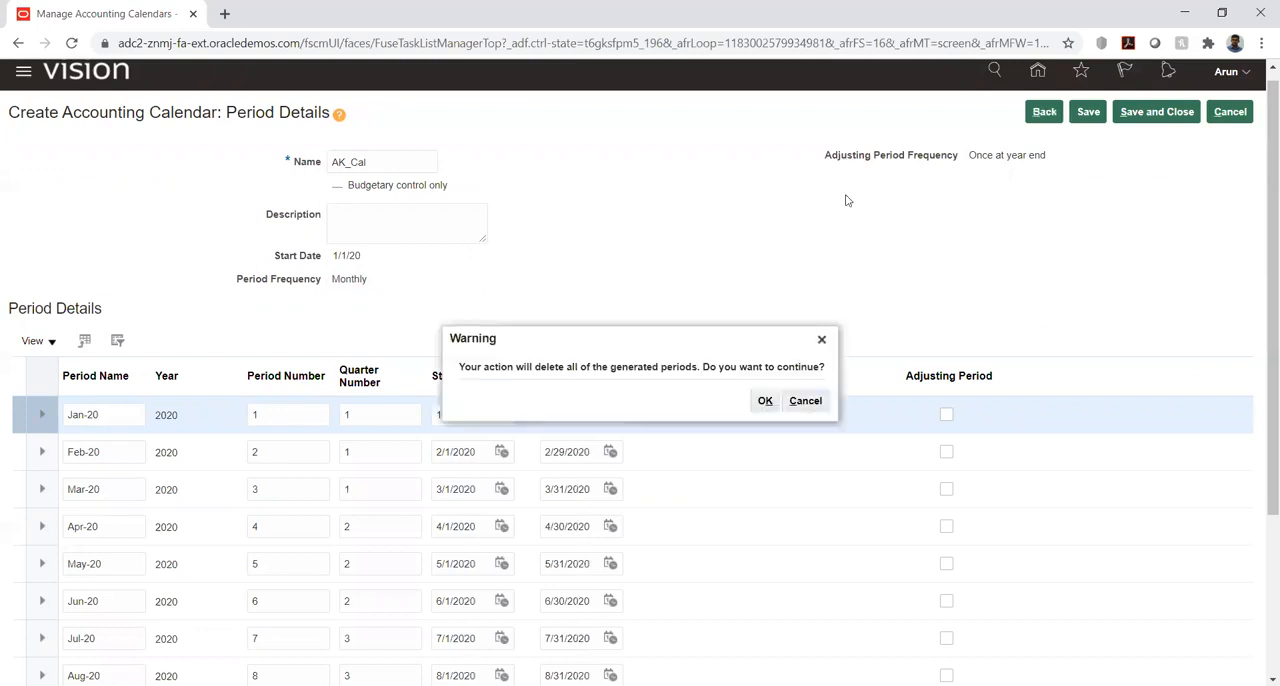
pyautogui.click(765, 401)
pyautogui.click(1203, 206)
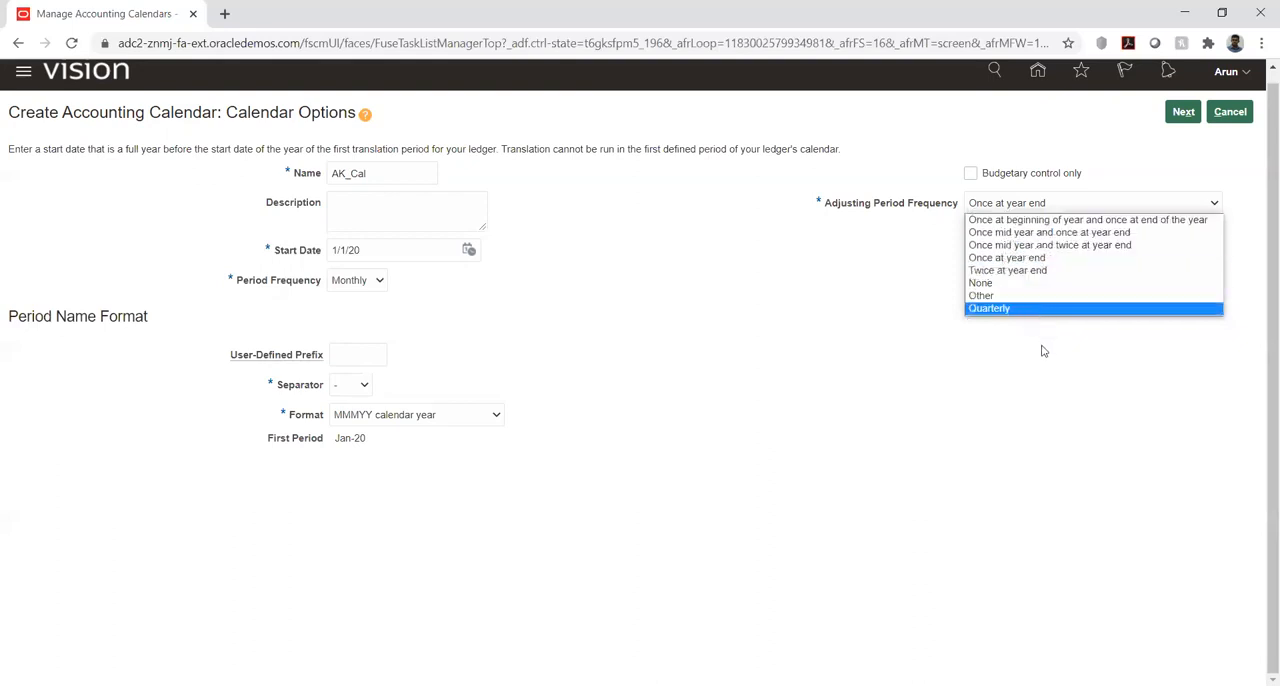
pyautogui.click(1040, 257)
pyautogui.click(1222, 149)
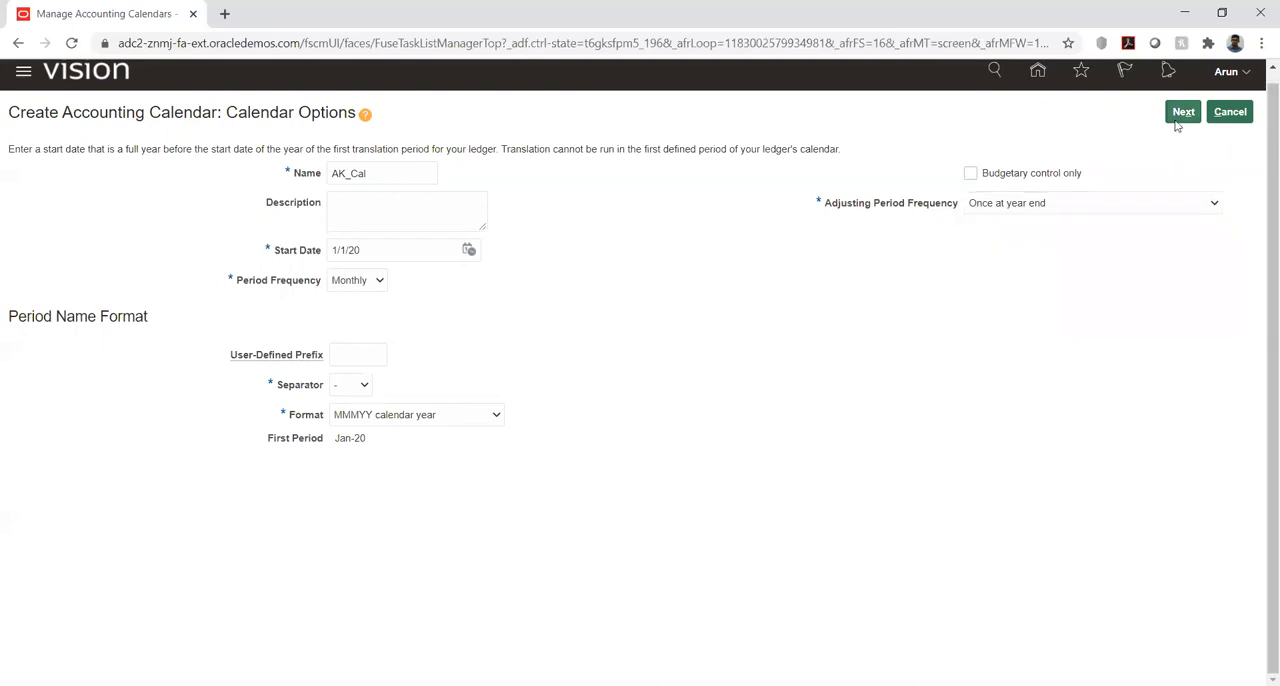
pyautogui.click(1180, 115)
# - Review the available choices for adjusting period frequency, period frequency, and period name format without changing them
pyautogui.click(1099, 203)
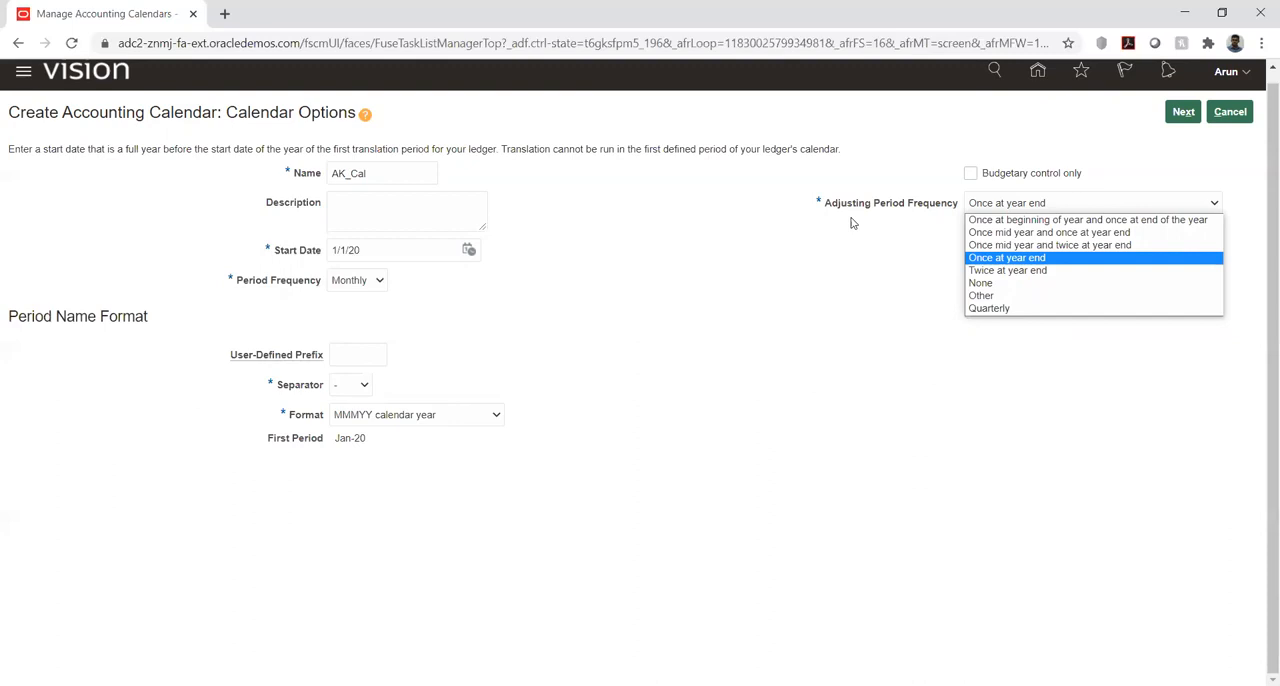
pyautogui.click(740, 268)
pyautogui.click(380, 286)
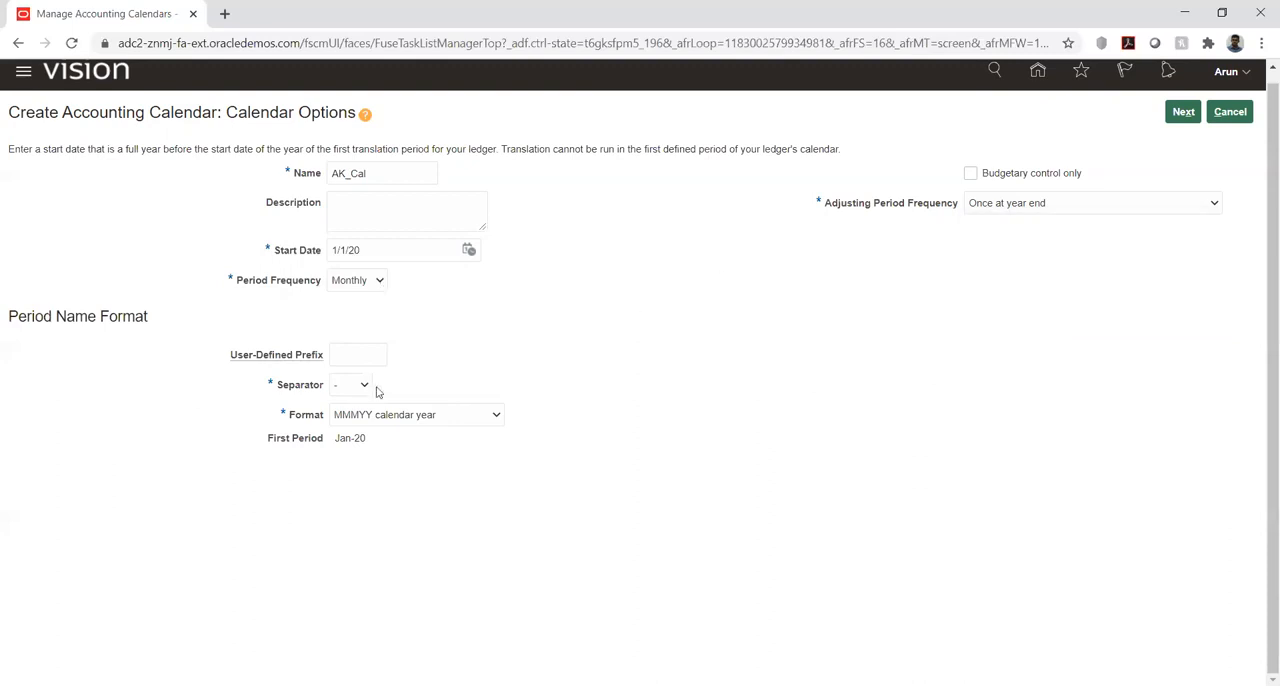
pyautogui.click(489, 359)
pyautogui.click(482, 422)
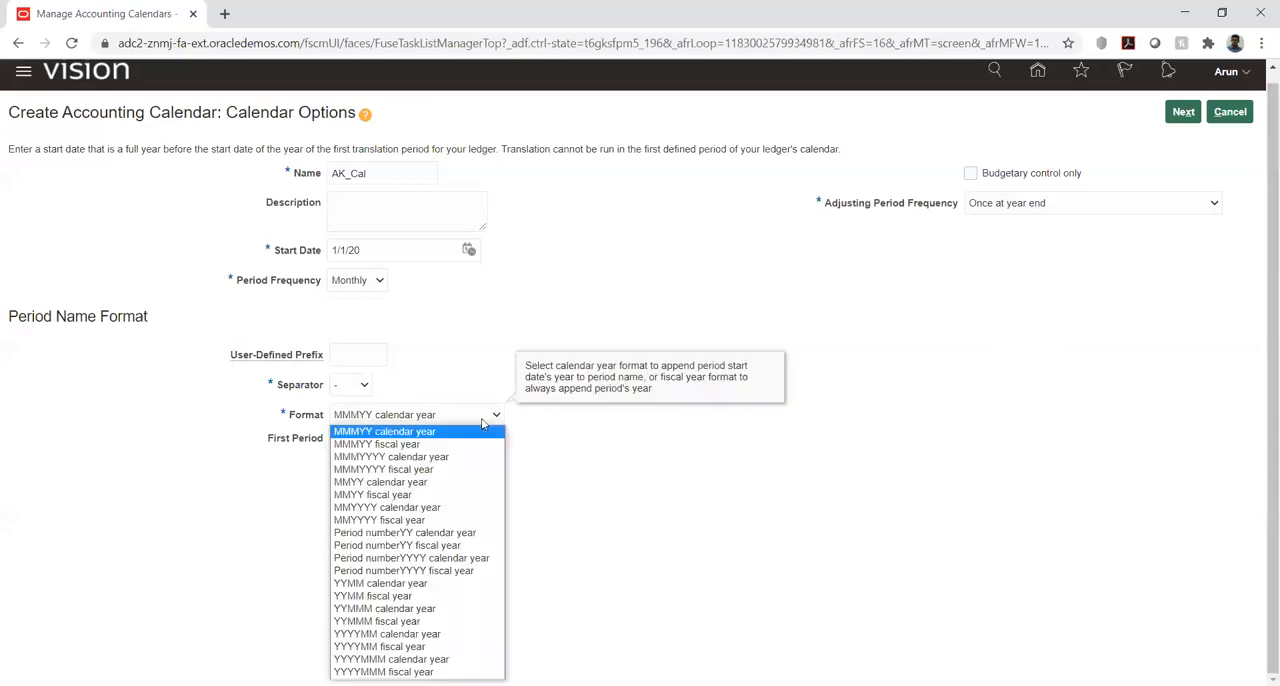
pyautogui.click(556, 431)
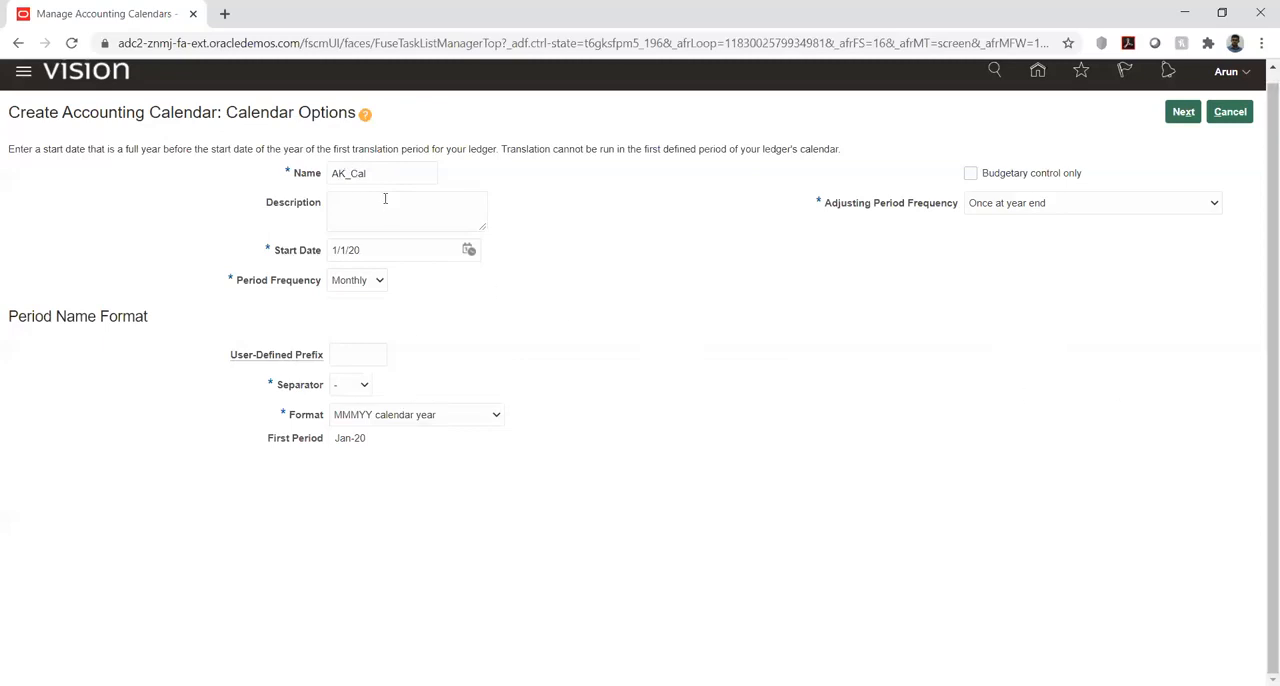
# - Keep the Monthly period frequency and generate the period details for AK_Cal
pyautogui.click(348, 285)
pyautogui.click(988, 310)
pyautogui.click(1183, 113)
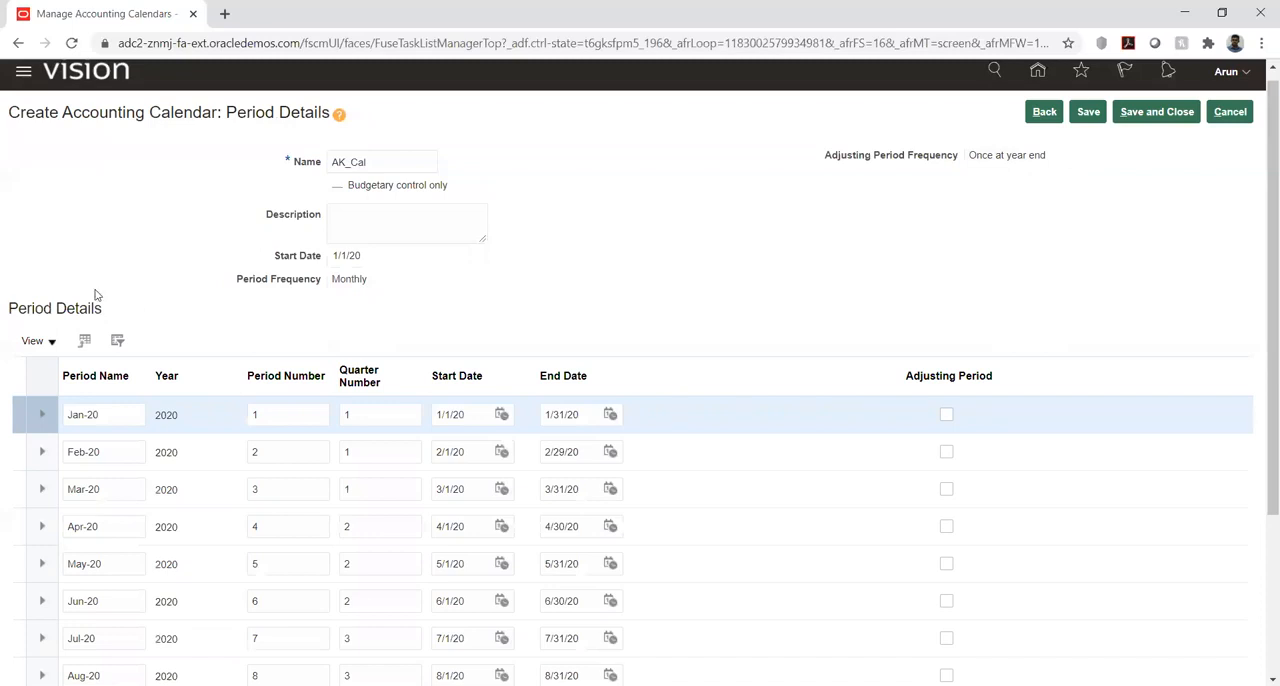
pyautogui.scroll(-2, 280, 354)
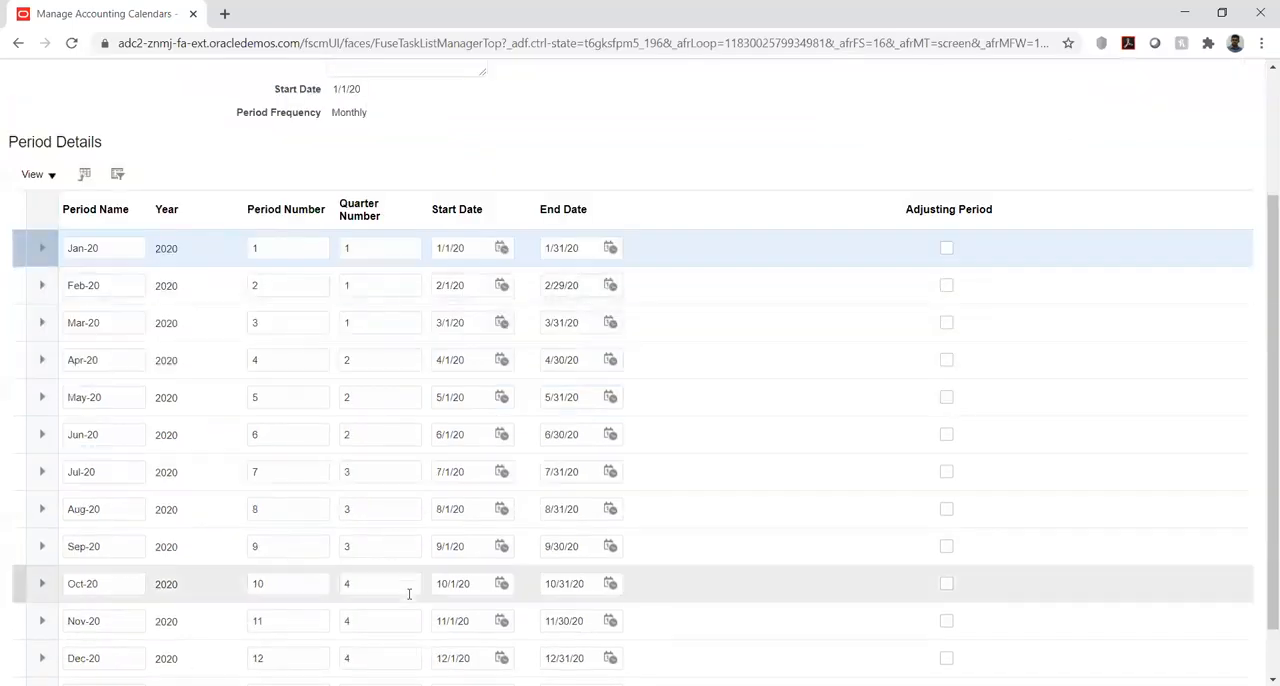
# - Review the generated 2020 periods of AK_Cal, including the adjusting period, and save the calendar
pyautogui.scroll(-1, 421, 408)
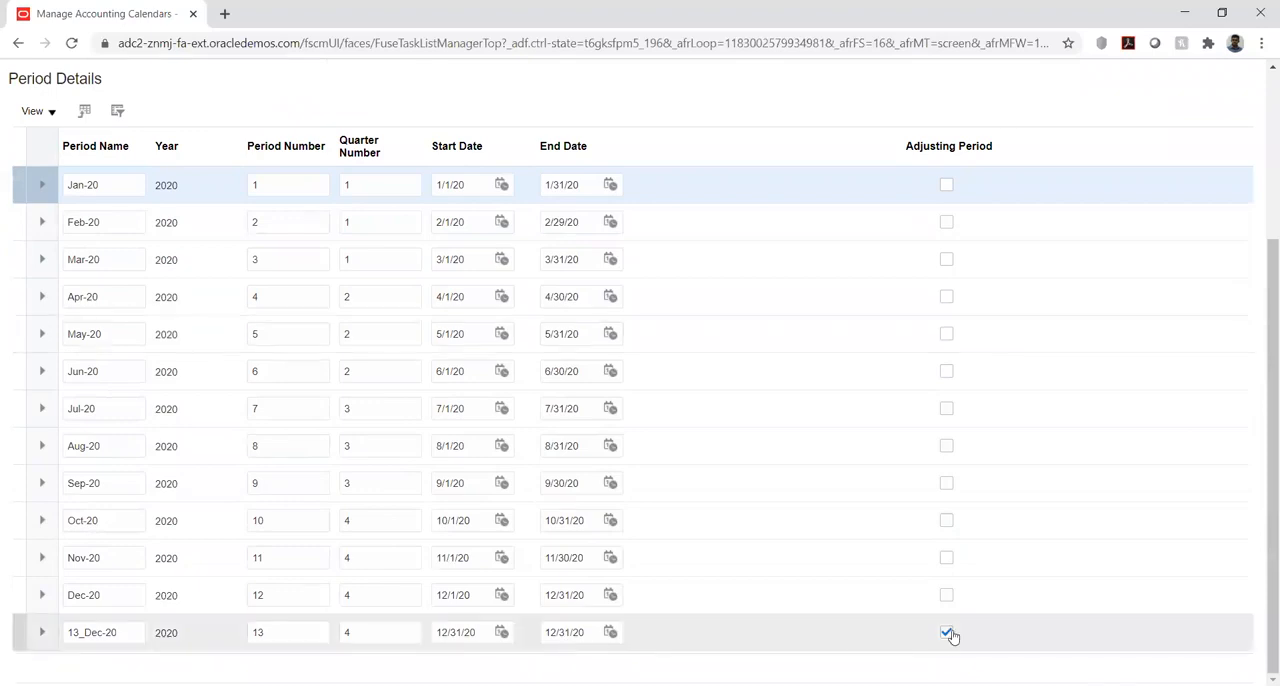
pyautogui.scroll(1, 800, 318)
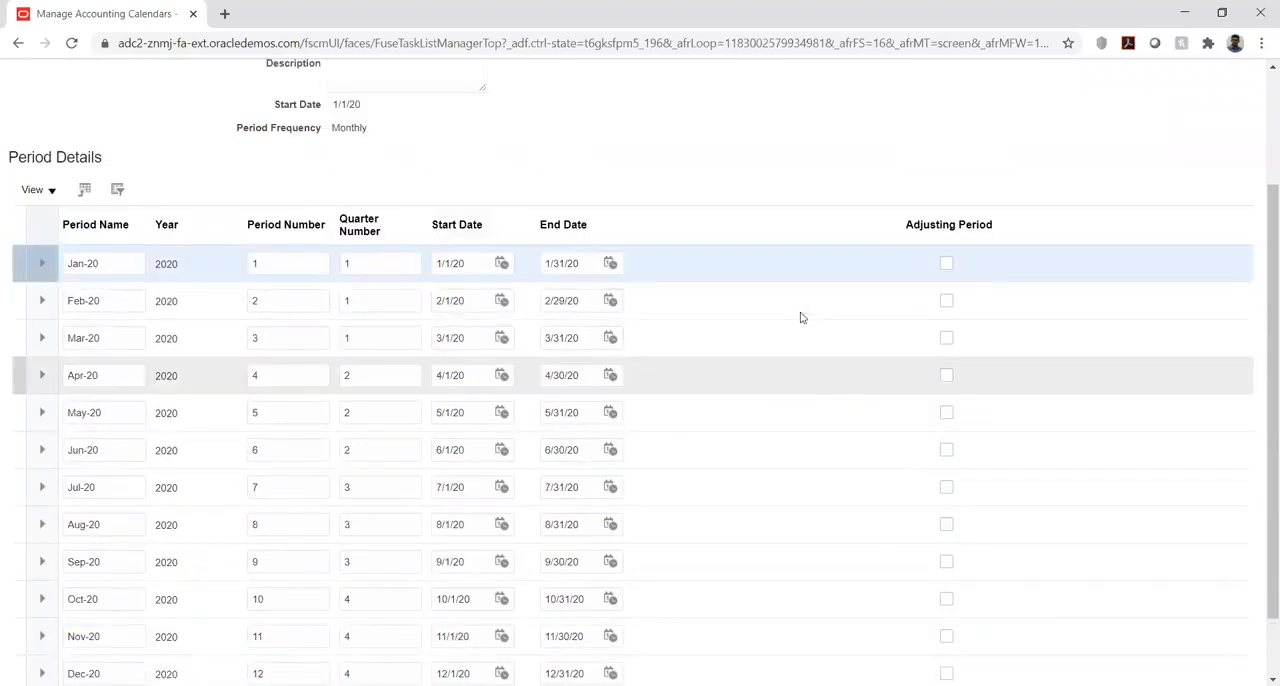
pyautogui.scroll(2, 800, 318)
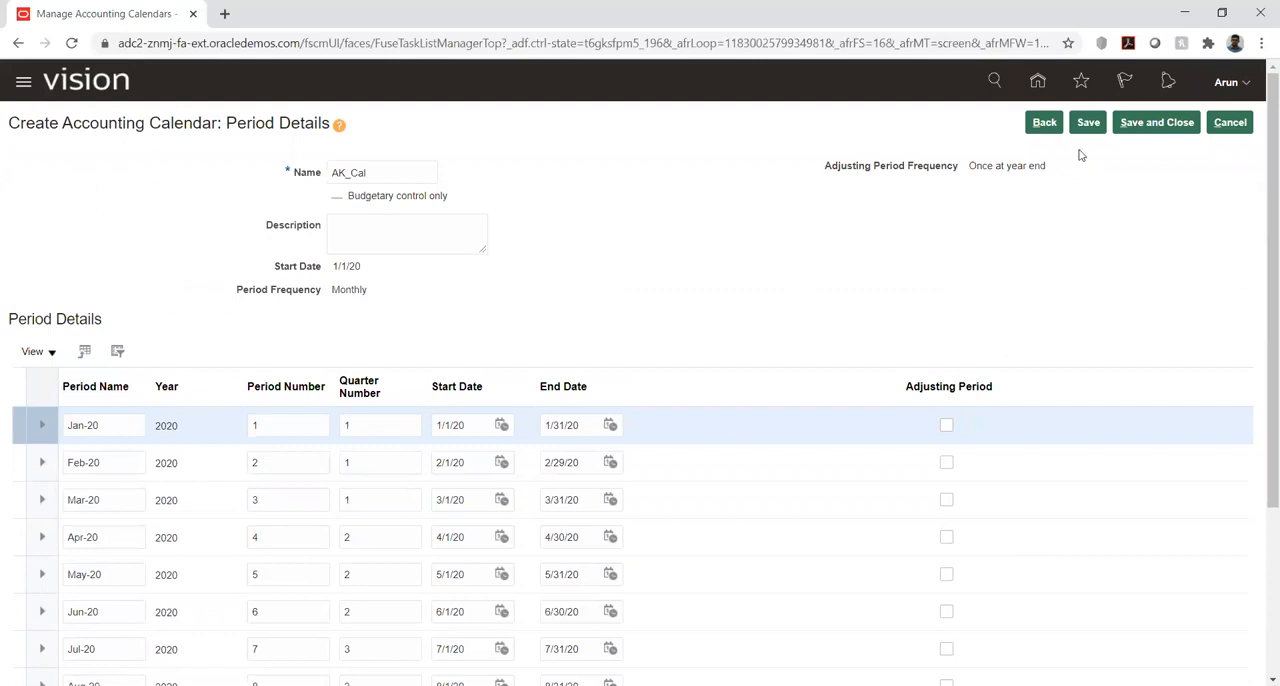
pyautogui.scroll(-3, 1100, 240)
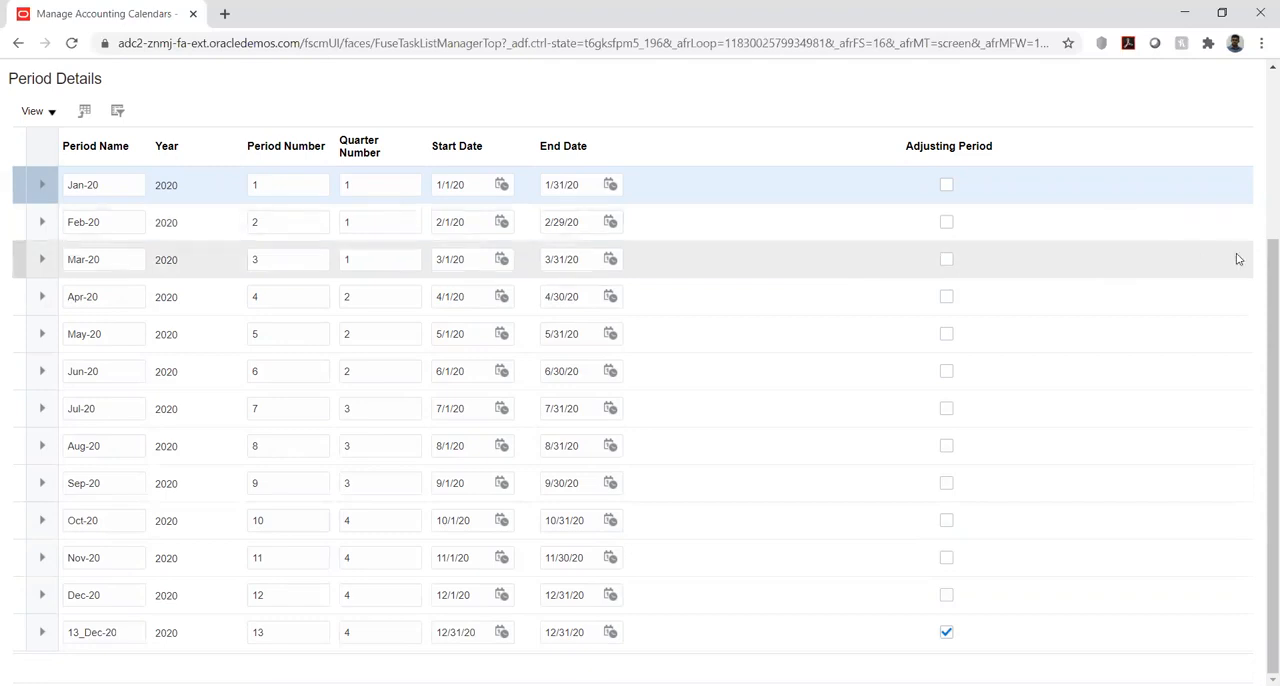
pyautogui.scroll(1, 1261, 264)
pyautogui.scroll(4, 1261, 264)
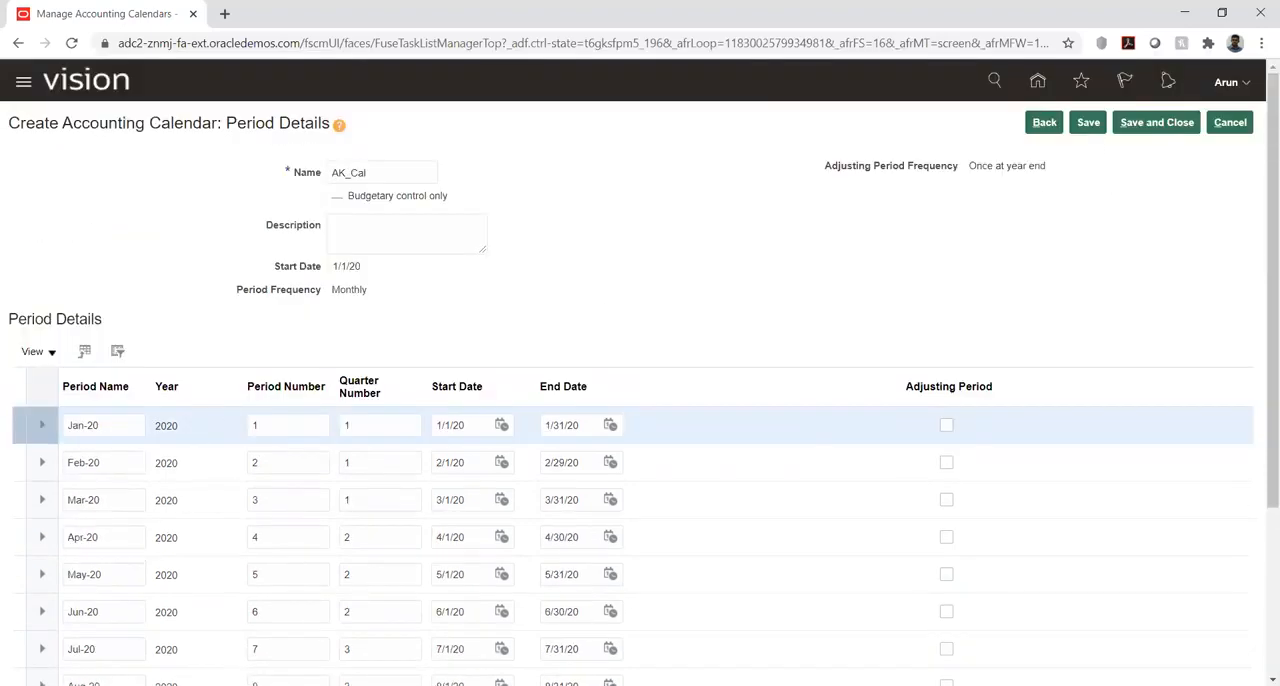
pyautogui.click(1088, 124)
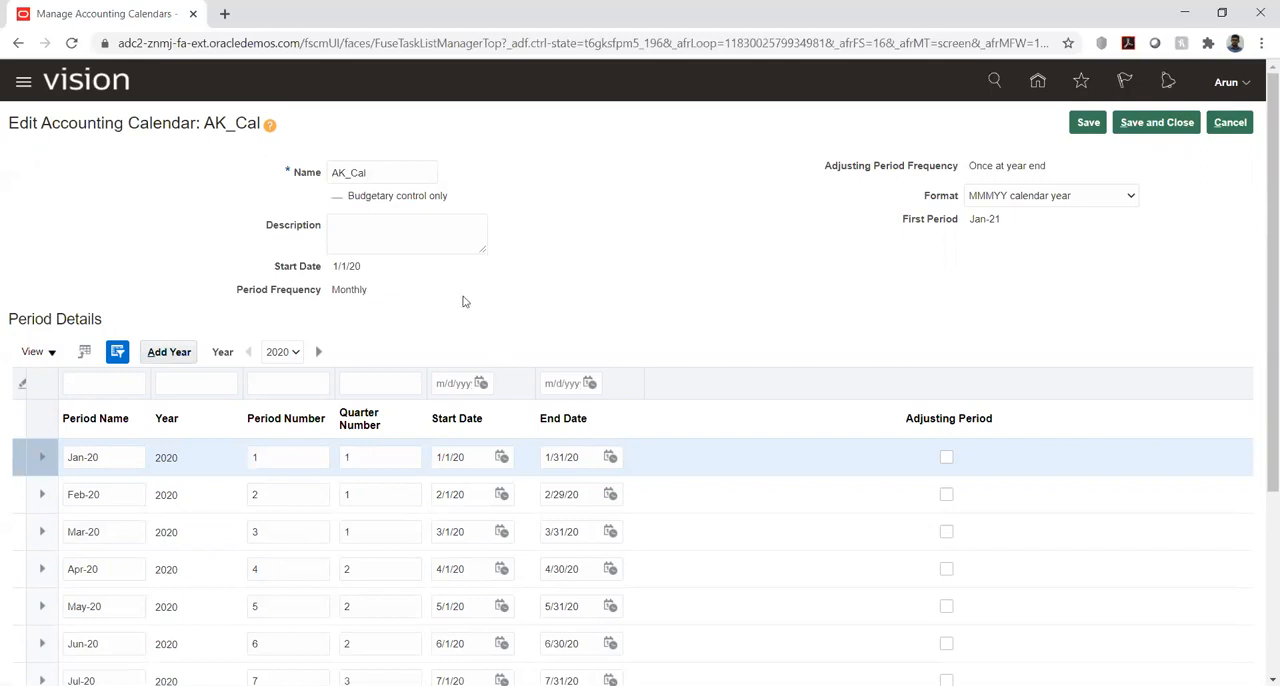
# - Add the year 2021 to the AK_Cal calendar, check its periods, and save
pyautogui.click(168, 353)
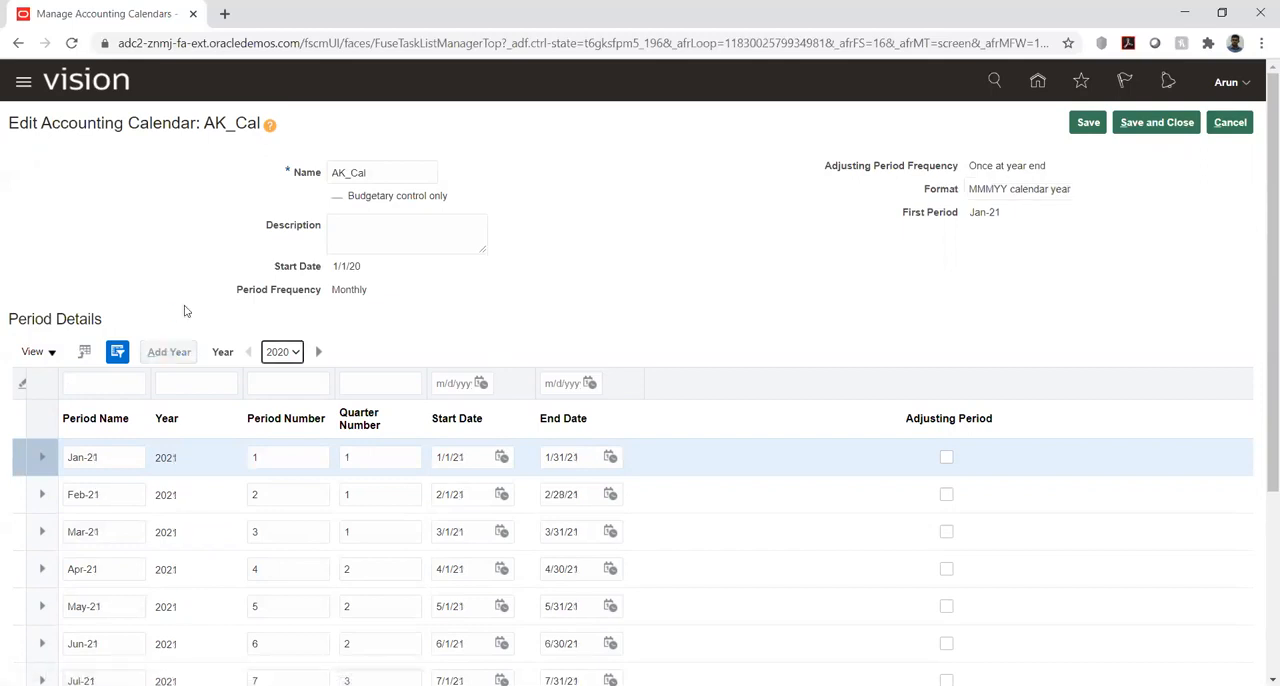
pyautogui.scroll(-3, 530, 332)
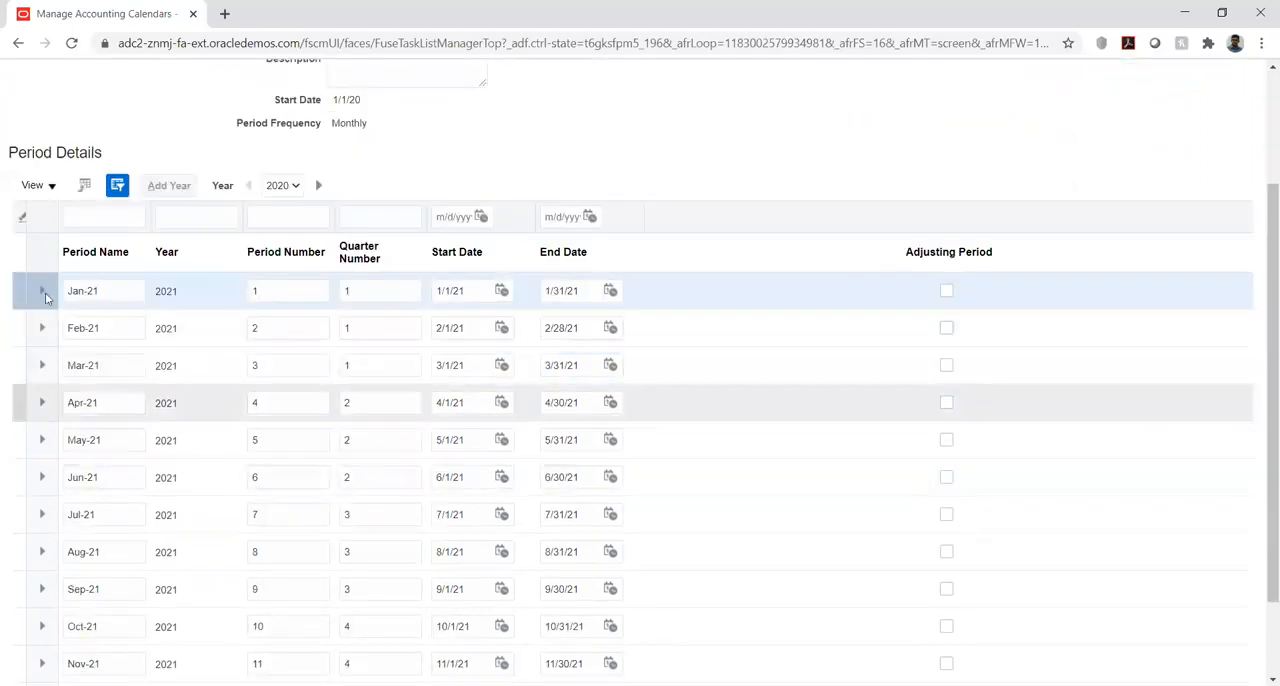
pyautogui.scroll(3, 945, 130)
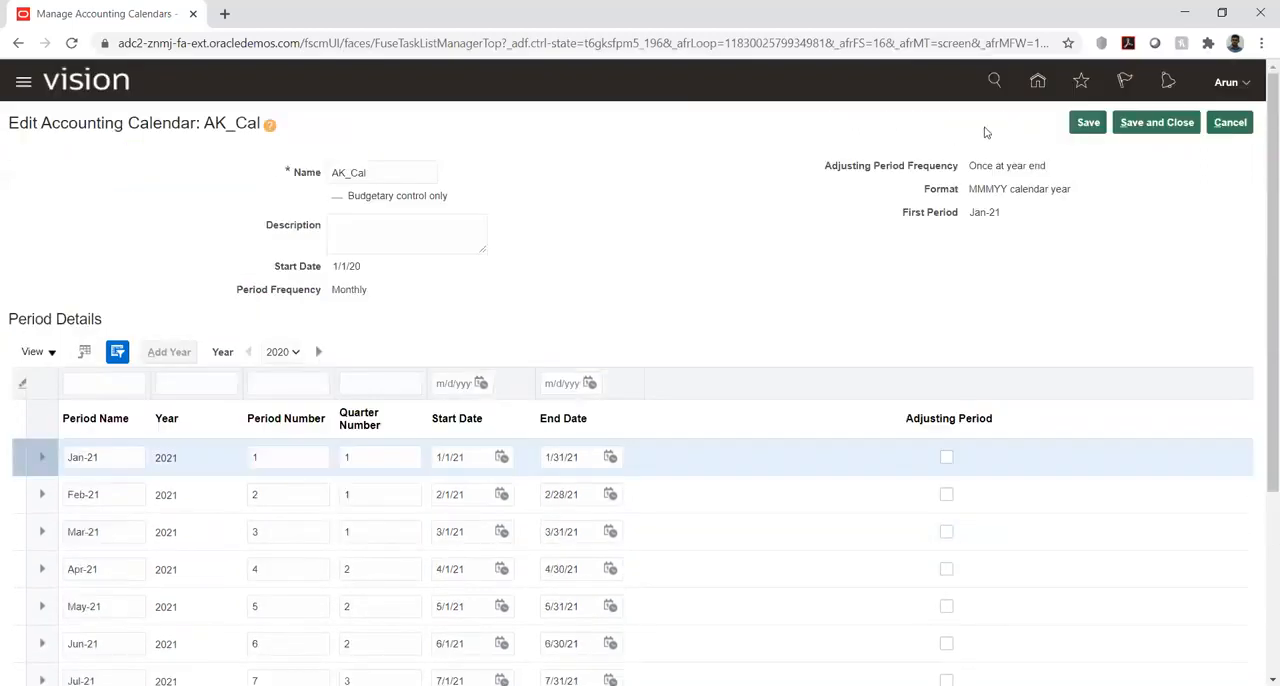
pyautogui.click(1088, 122)
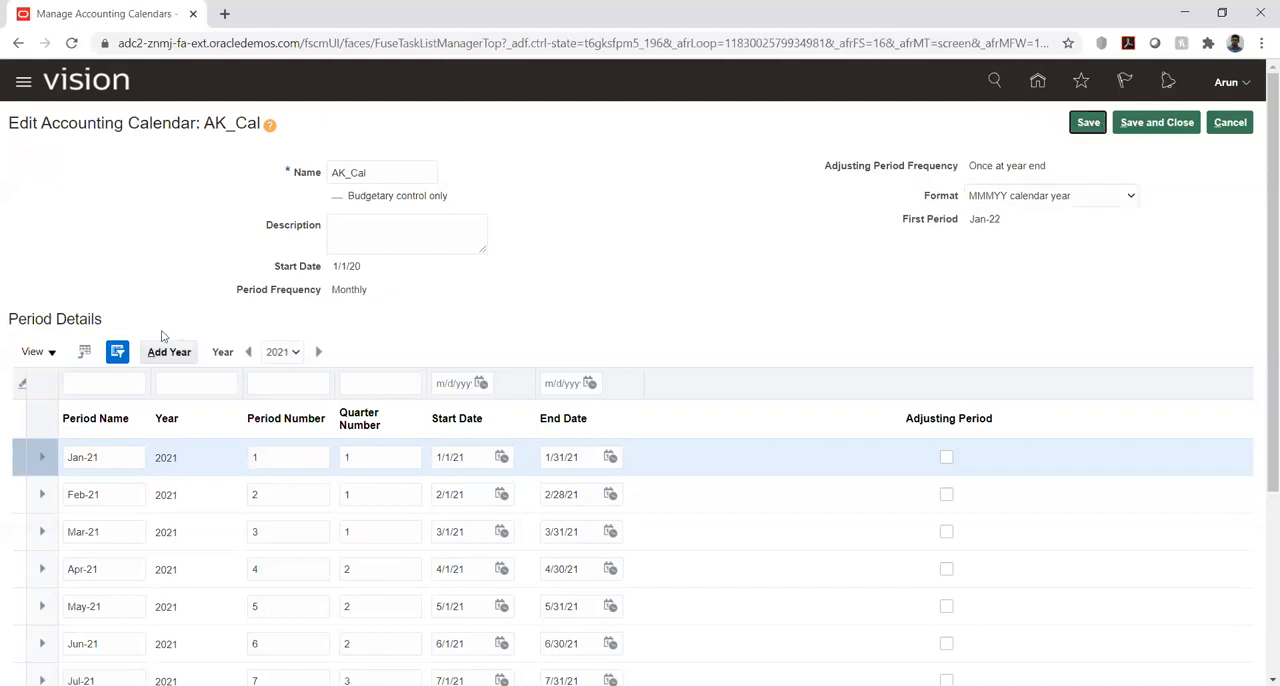
# - Add the year 2022 to the AK_Cal calendar, then save and close it
pyautogui.click(168, 352)
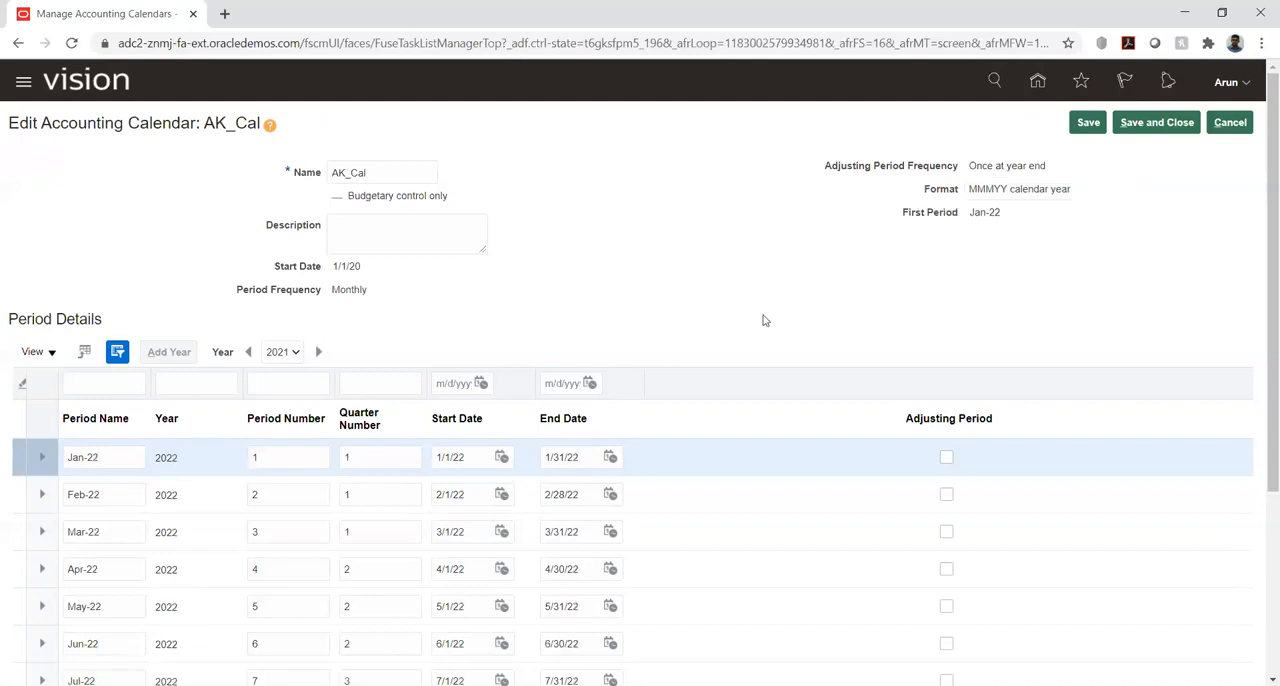
pyautogui.click(1087, 124)
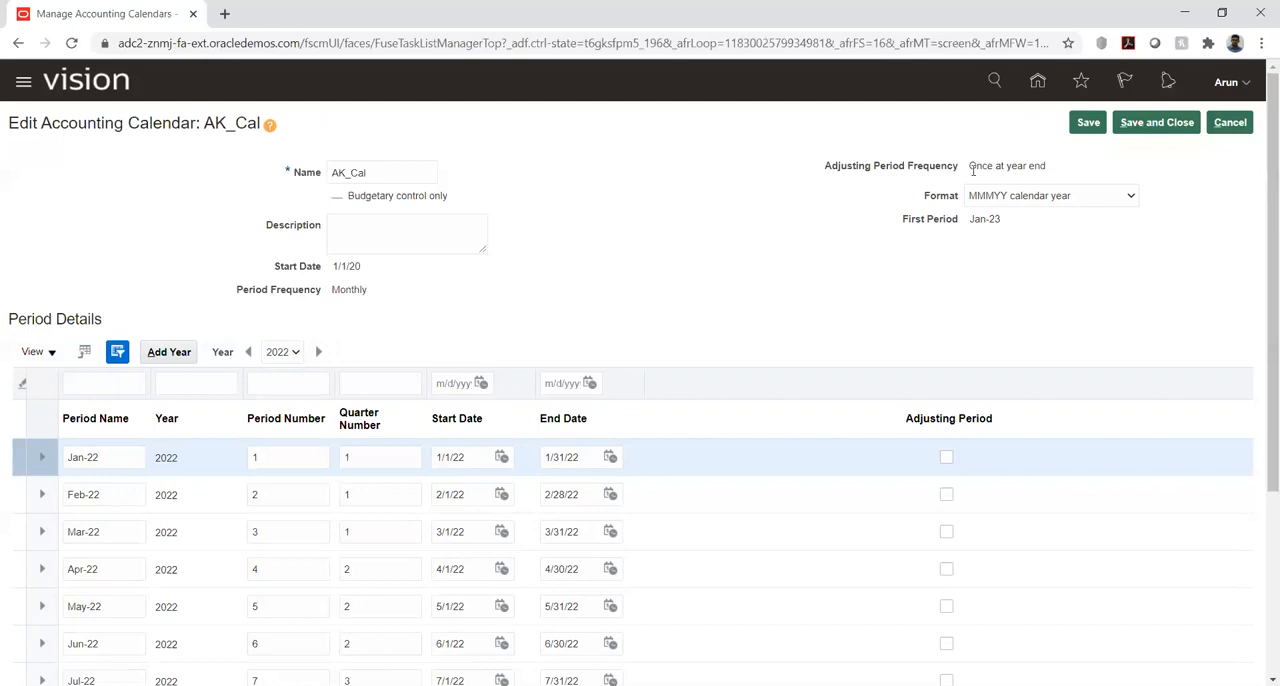
pyautogui.click(1156, 124)
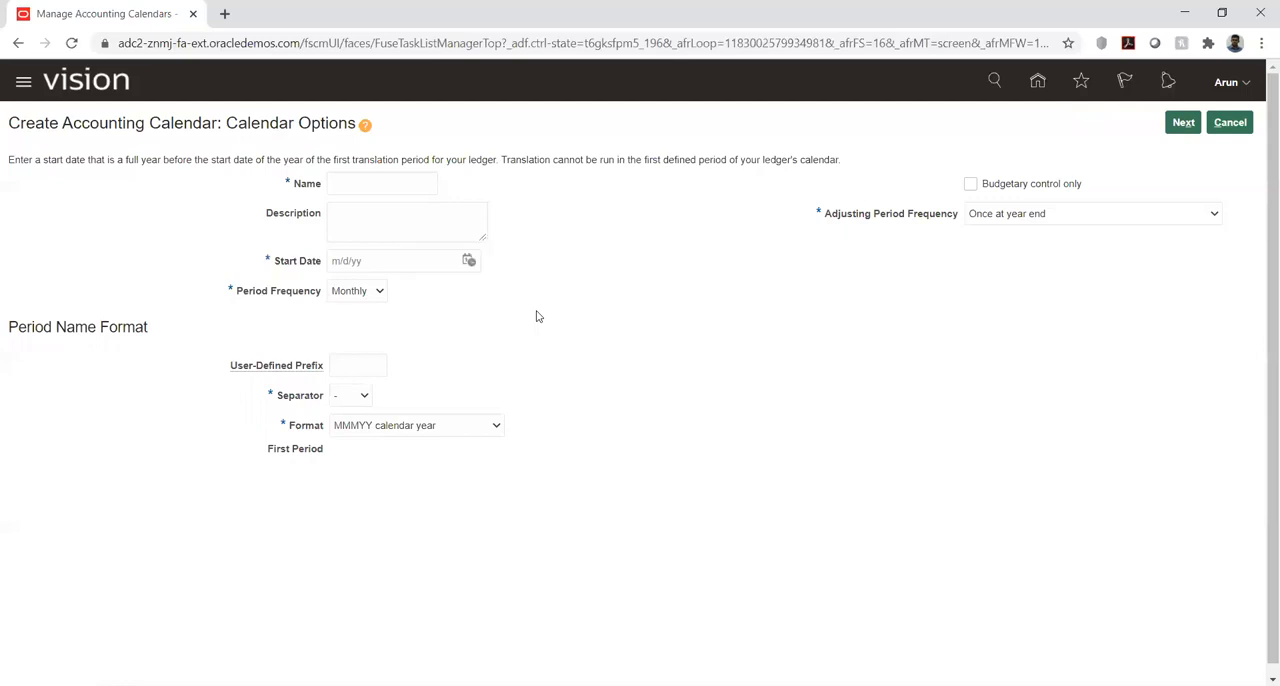
# - Set the new accounting calendar's period frequency to 4/4/5 and name it KK
pyautogui.click(380, 291)
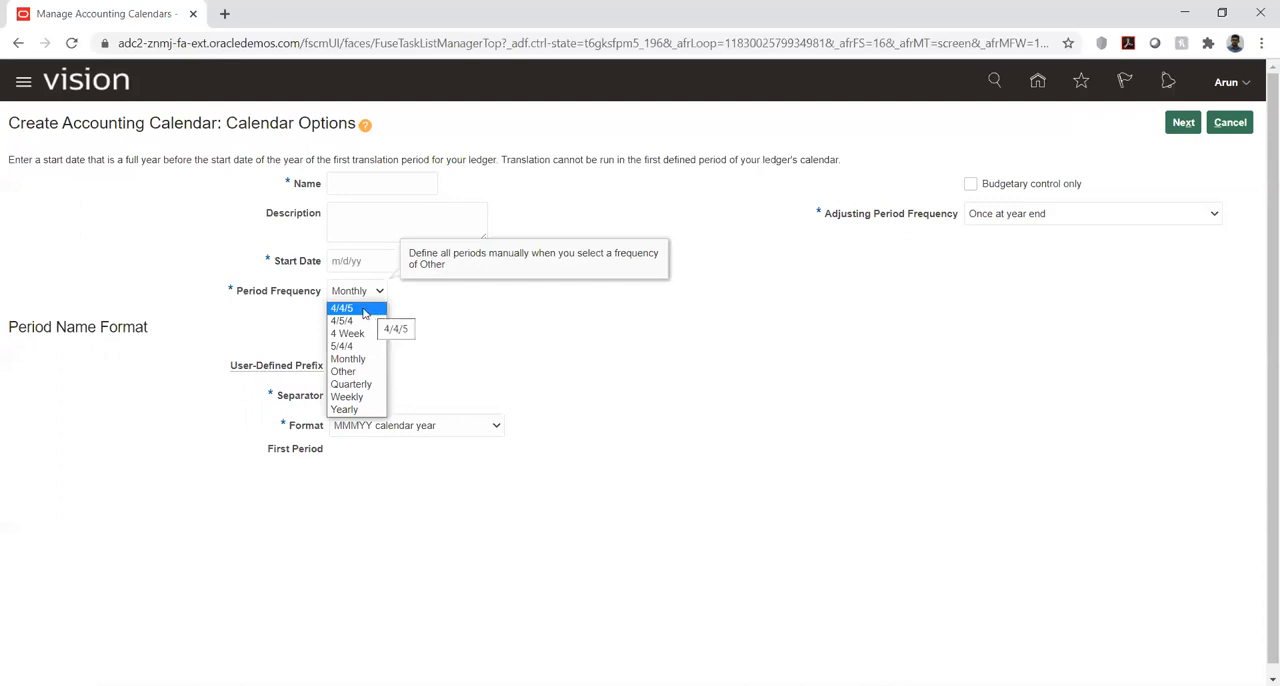
pyautogui.click(365, 313)
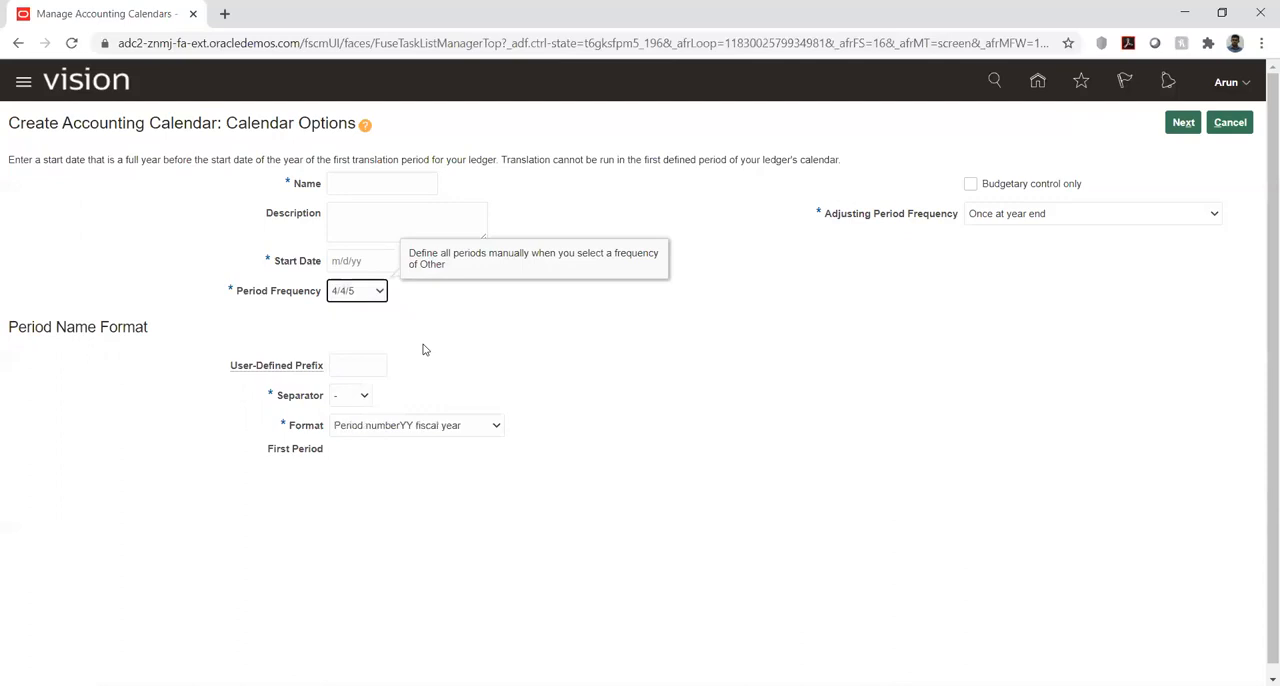
pyautogui.click(375, 292)
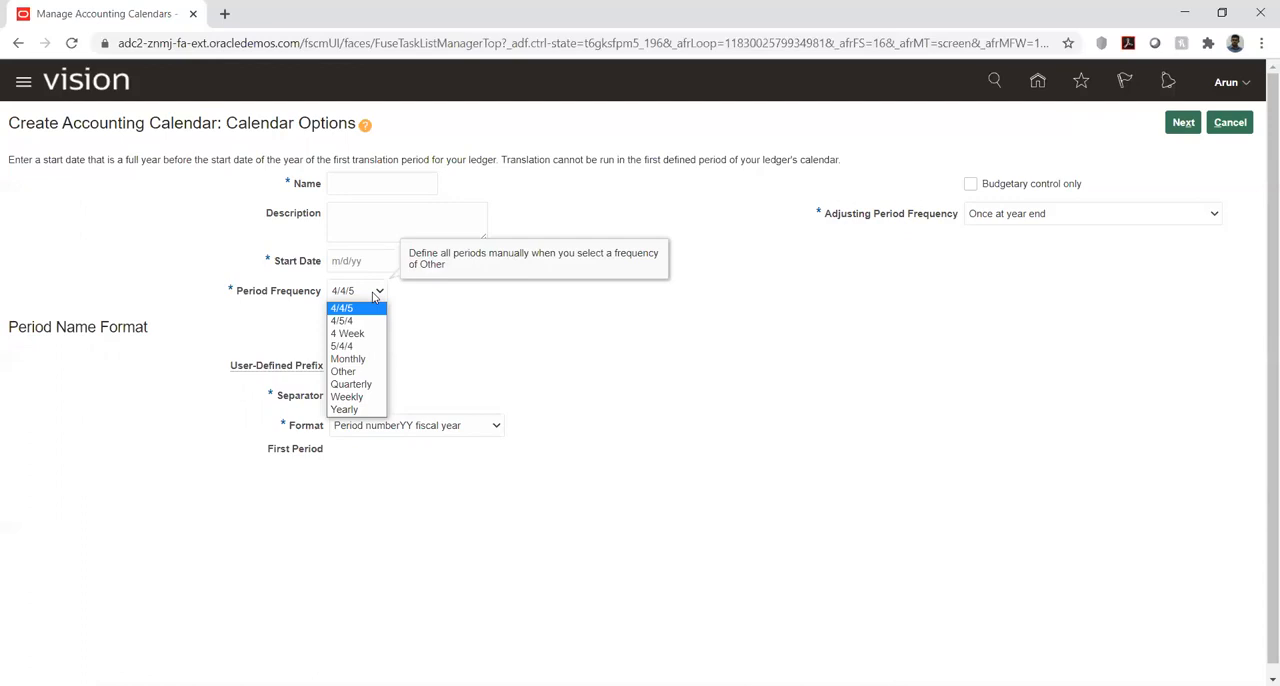
pyautogui.click(474, 319)
pyautogui.click(366, 187)
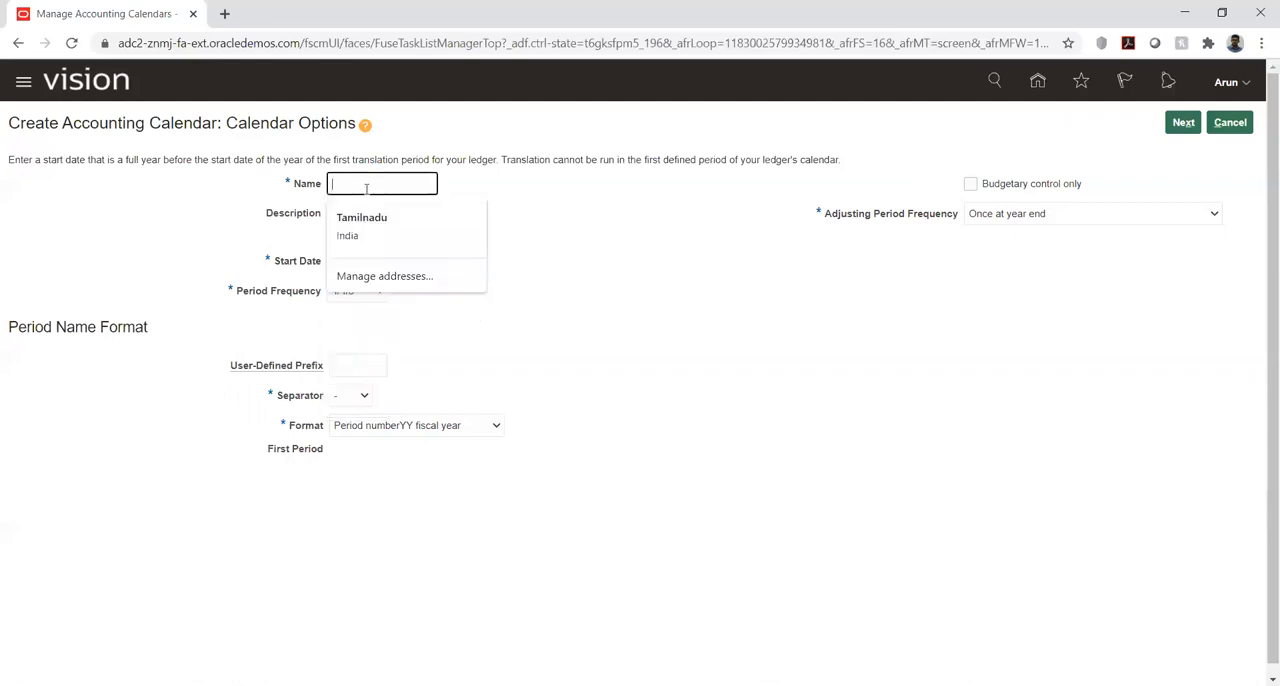
pyautogui.write('KK')
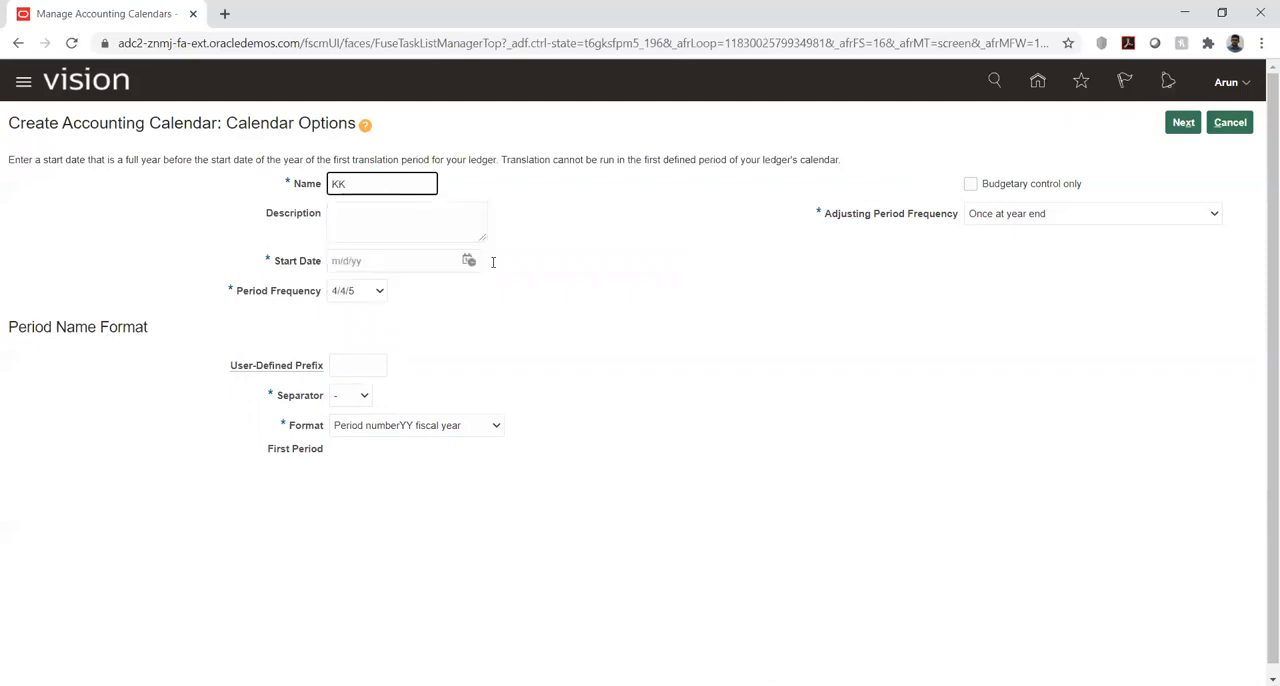
pyautogui.click(646, 317)
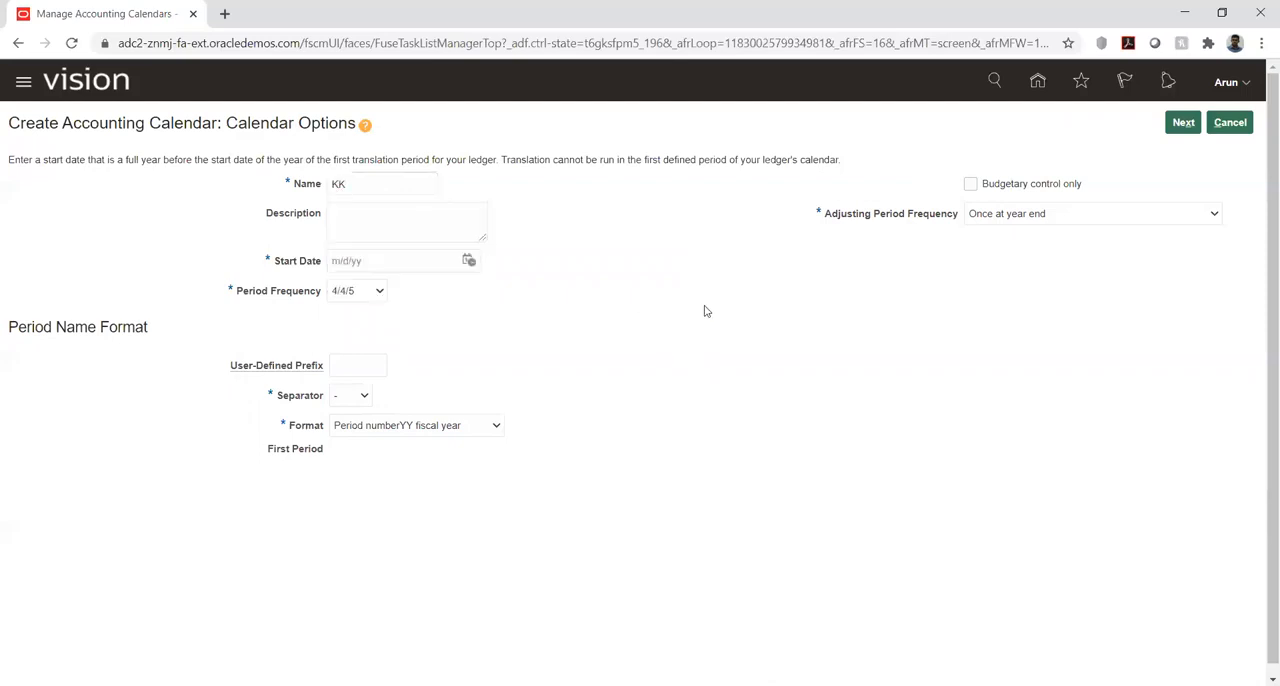
# - Set the KK calendar's start date to 1/1/20 and generate its period details
pyautogui.click(1183, 122)
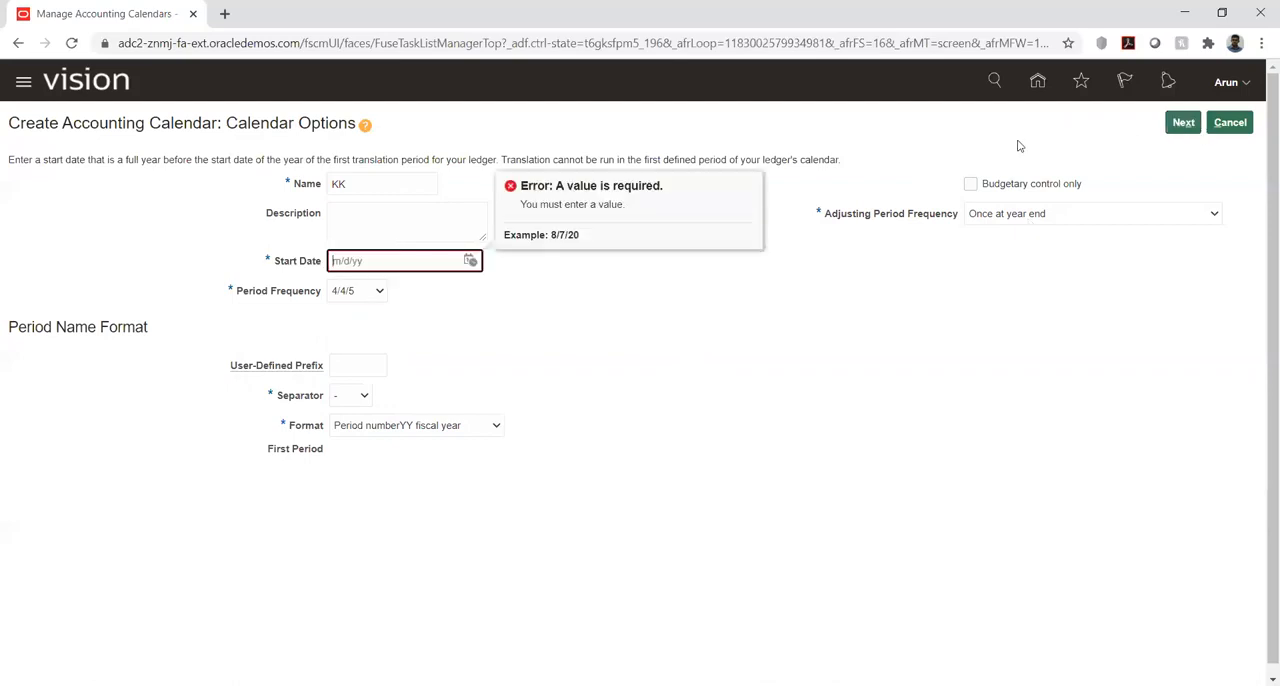
pyautogui.click(470, 261)
pyautogui.click(566, 291)
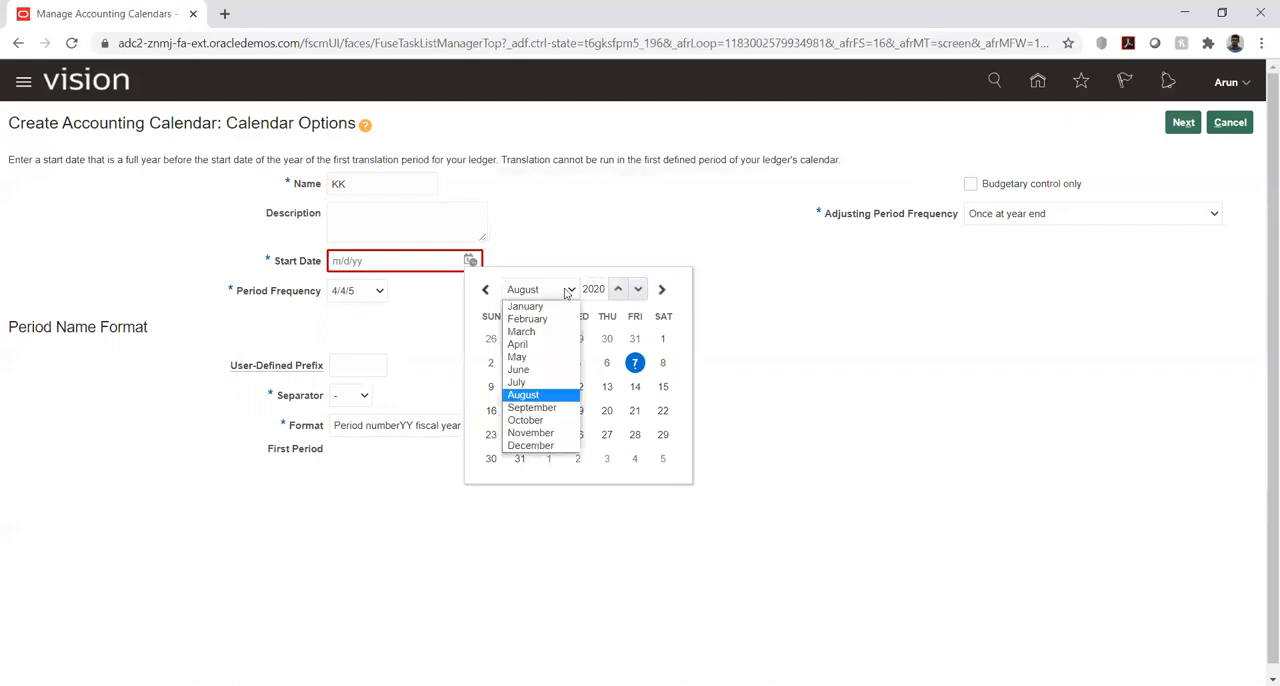
pyautogui.click(530, 306)
pyautogui.click(578, 338)
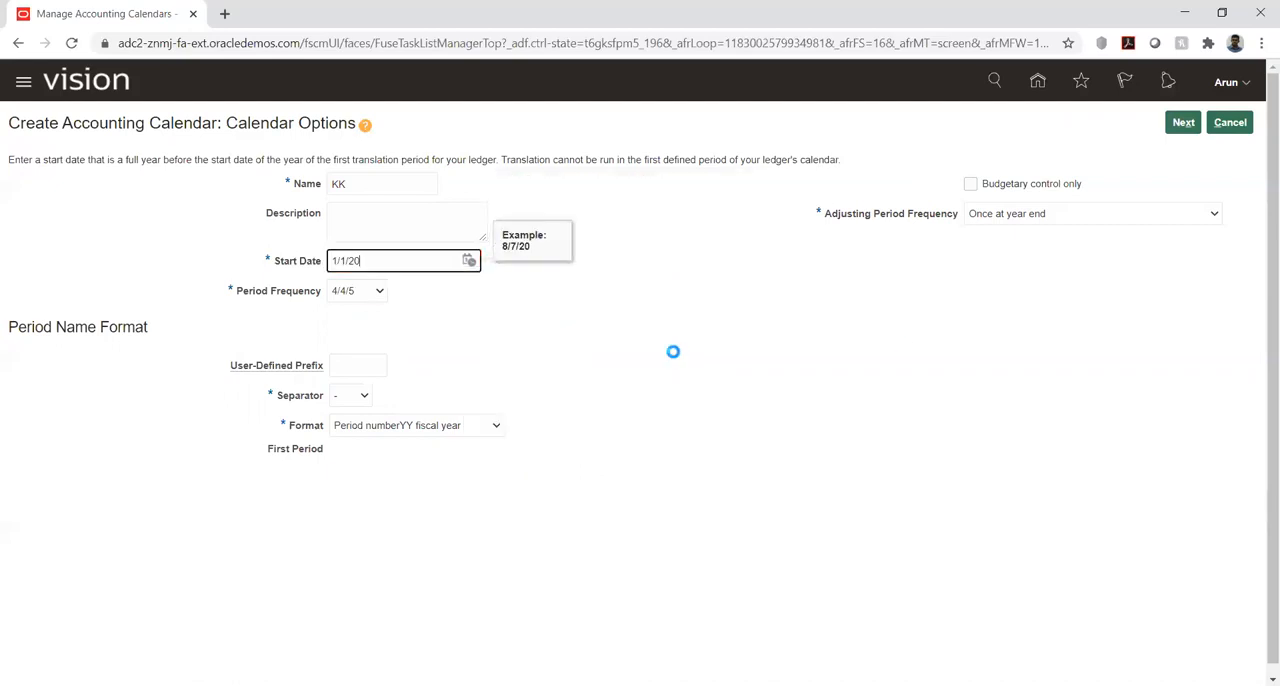
pyautogui.click(1183, 124)
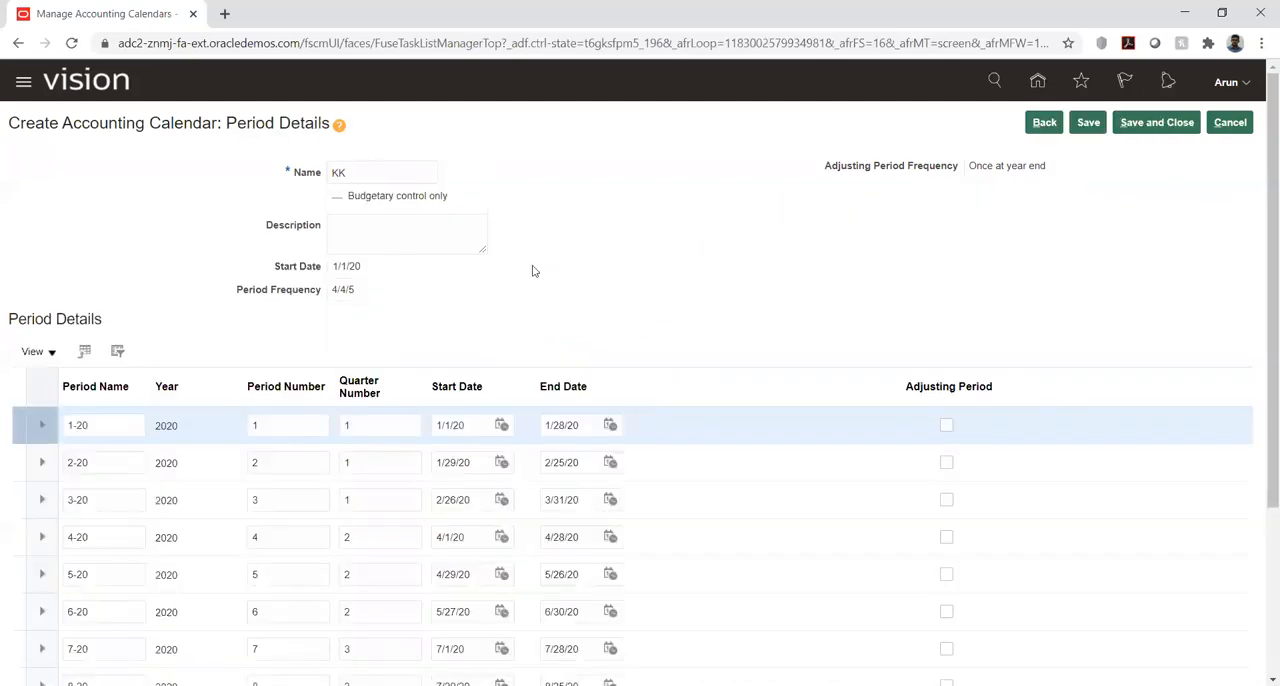
# - Review the start and end dates of the KK calendar's 4/4/5 periods and discard the calendar without saving
pyautogui.scroll(-3, 532, 270)
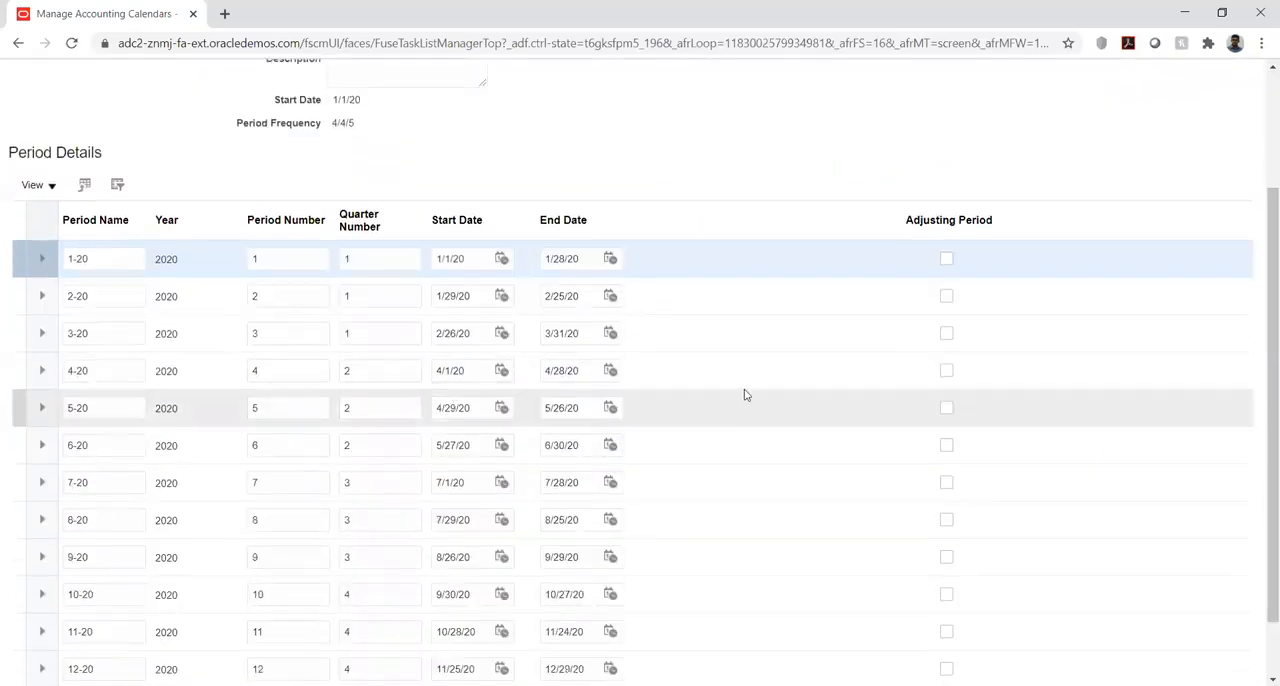
pyautogui.scroll(-2, 744, 395)
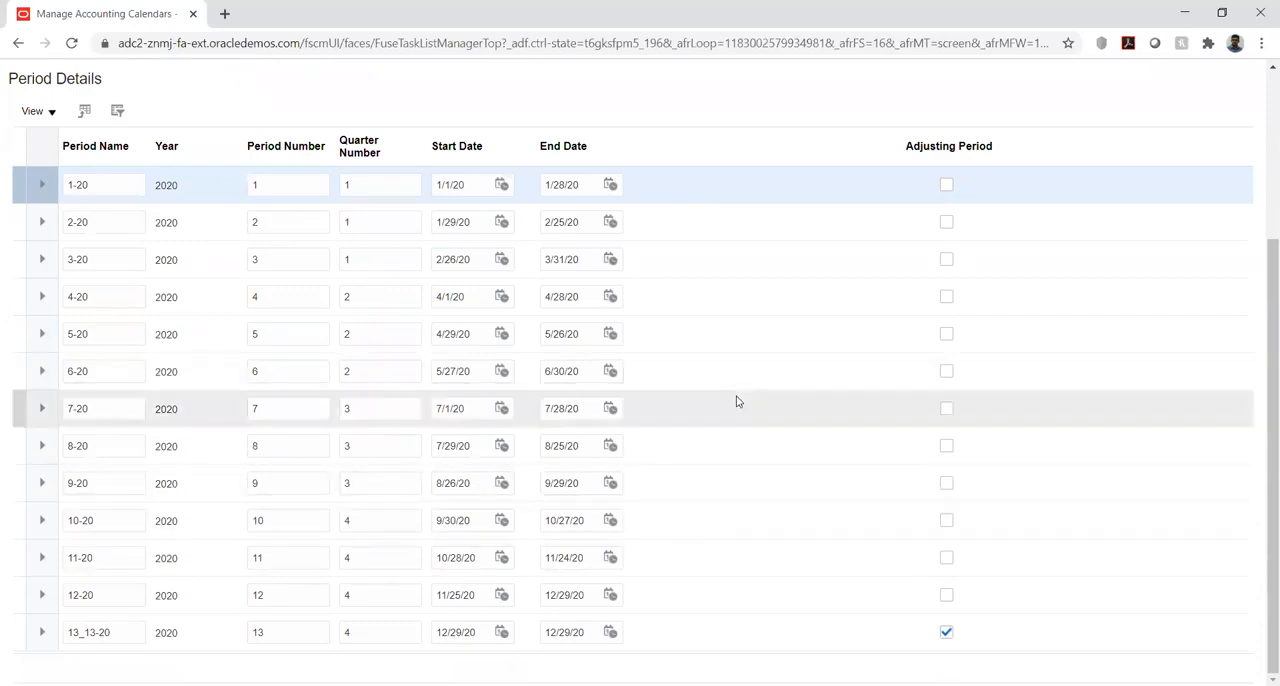
pyautogui.scroll(1, 737, 401)
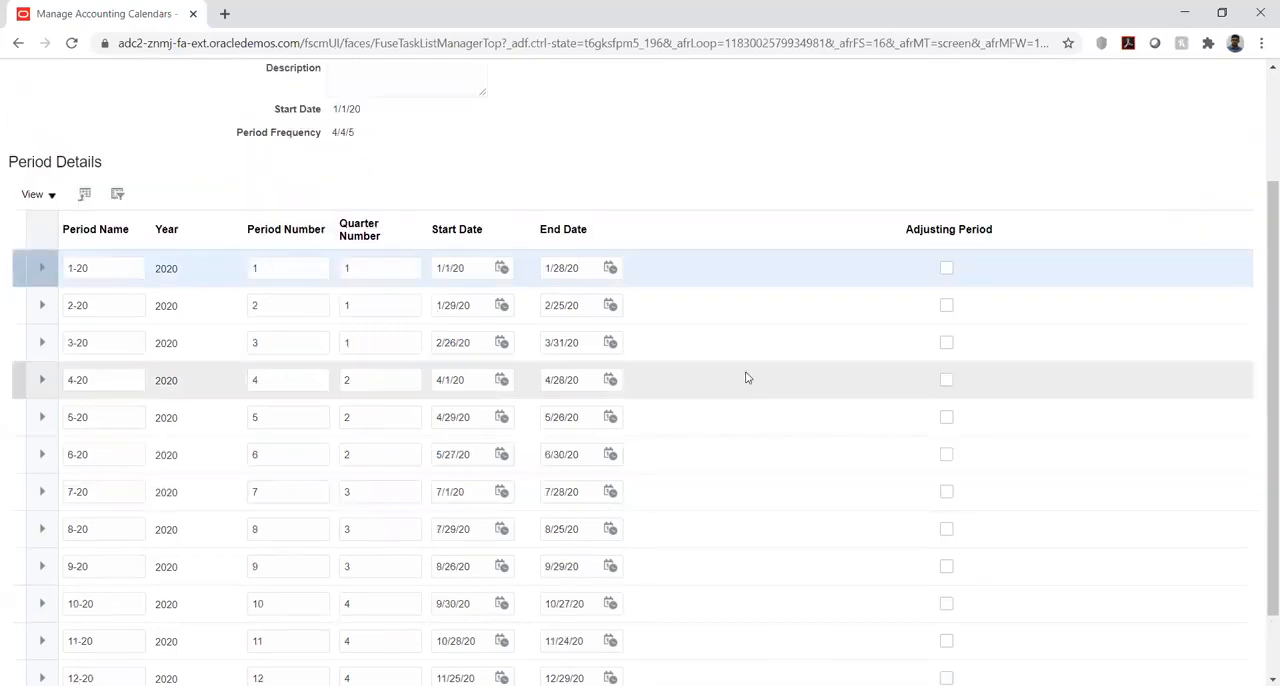
pyautogui.scroll(2, 800, 171)
pyautogui.scroll(1, 811, 172)
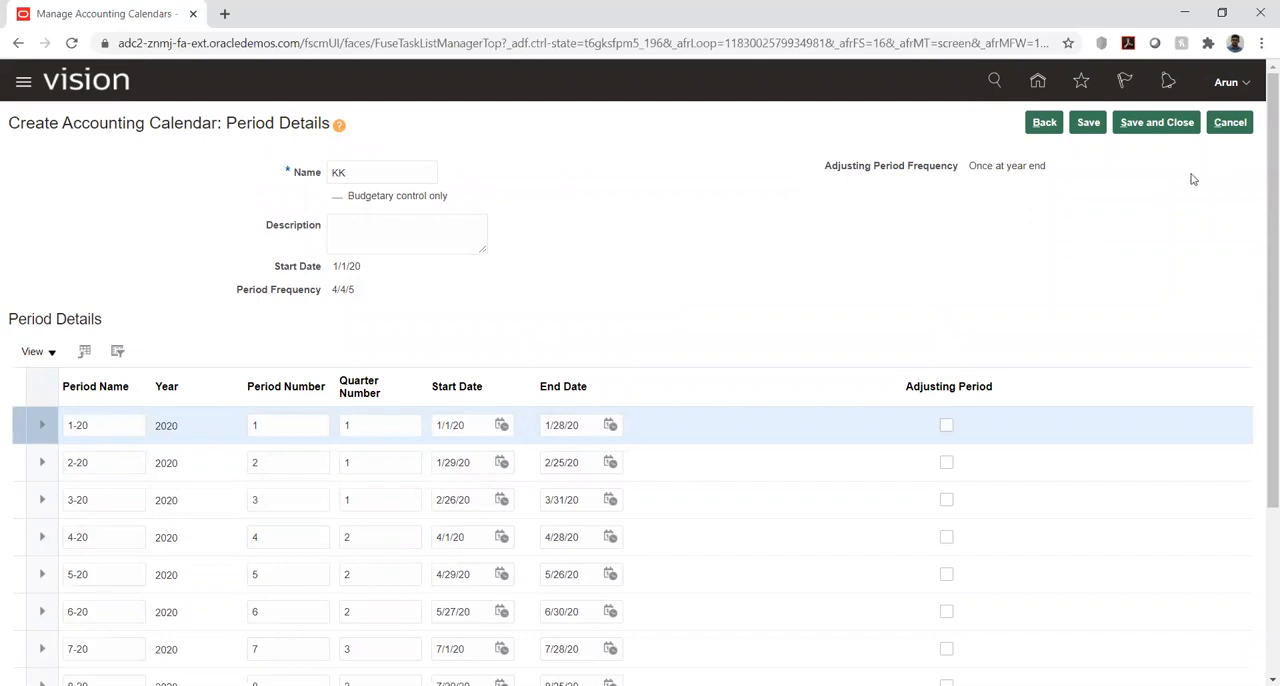
pyautogui.click(1222, 130)
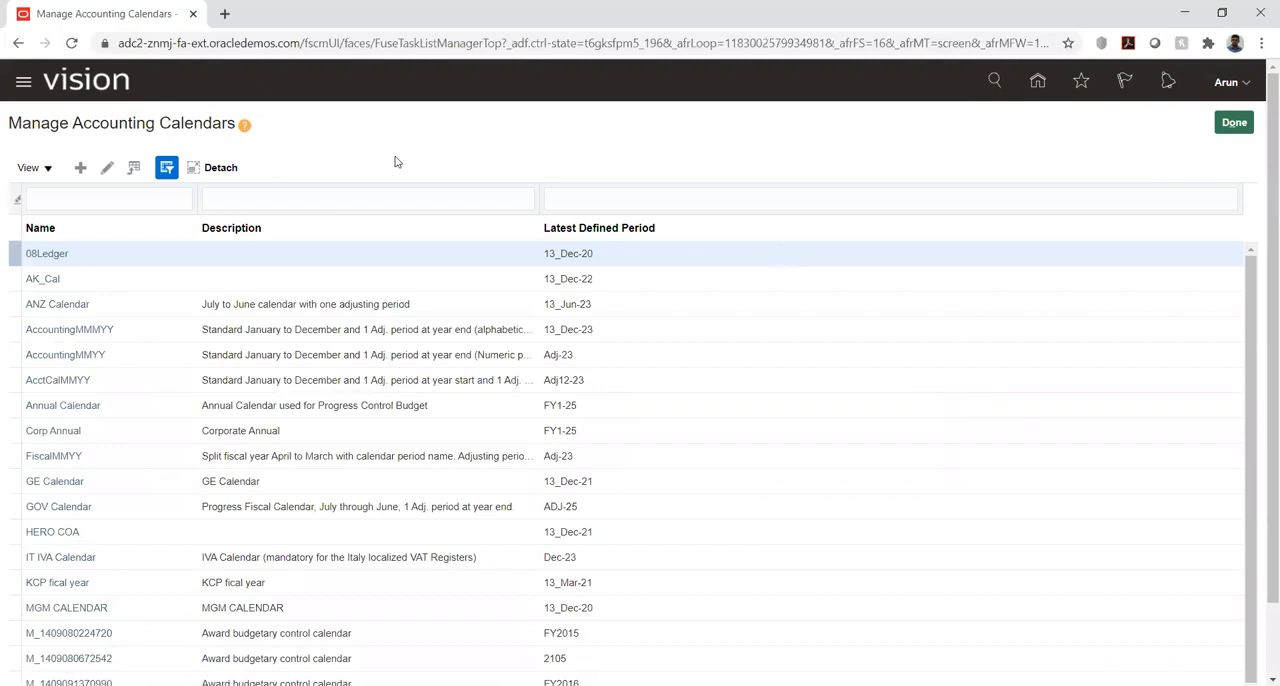
# - Finish managing accounting calendars and expand Define Chart of Accounts in the KK Implementation task list
pyautogui.click(1232, 124)
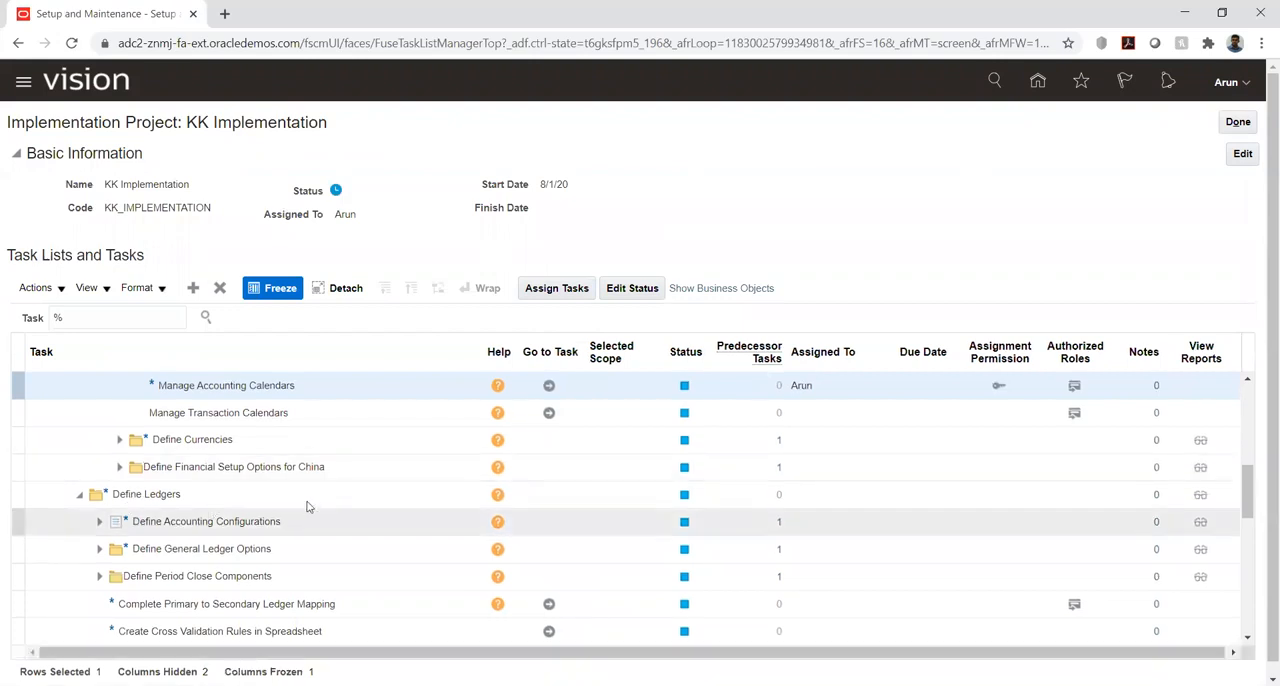
pyautogui.scroll(1, 289, 486)
pyautogui.scroll(1, 294, 487)
pyautogui.scroll(-1, 294, 487)
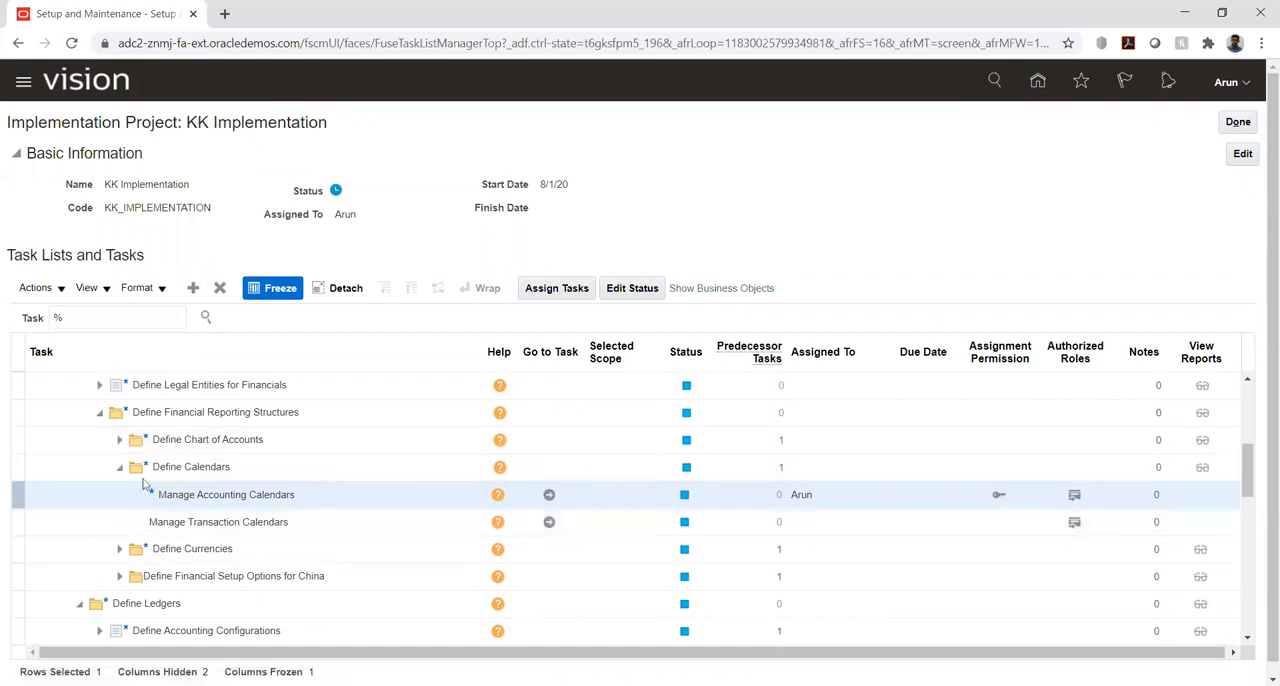
pyautogui.click(118, 444)
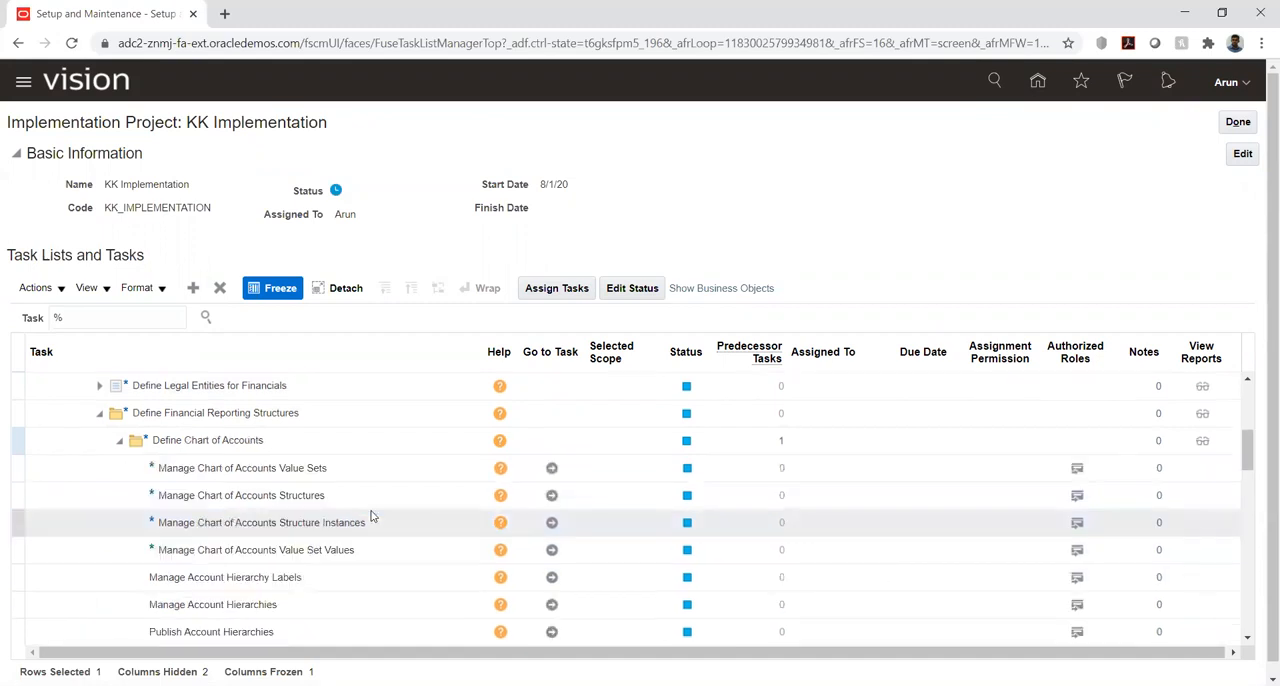
# - View the Manage Chart of Accounts Value Sets task and its blank creation form, then return to the project without creating a value set
pyautogui.click(551, 469)
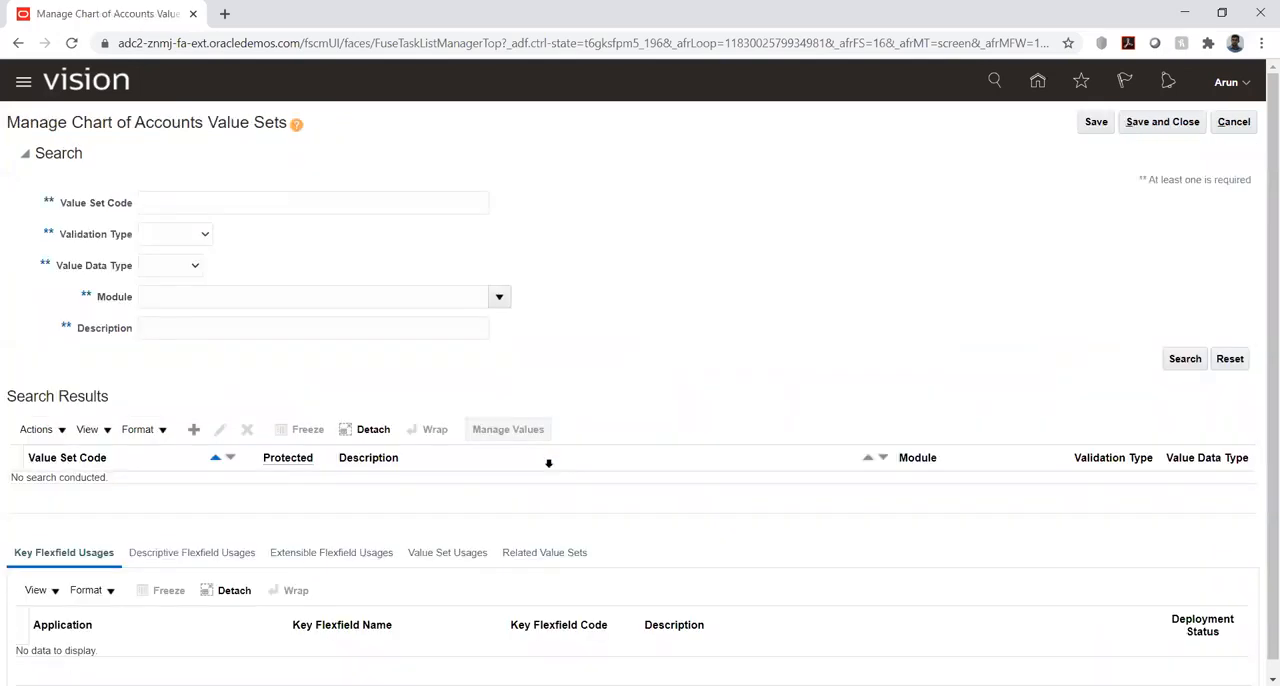
pyautogui.click(194, 429)
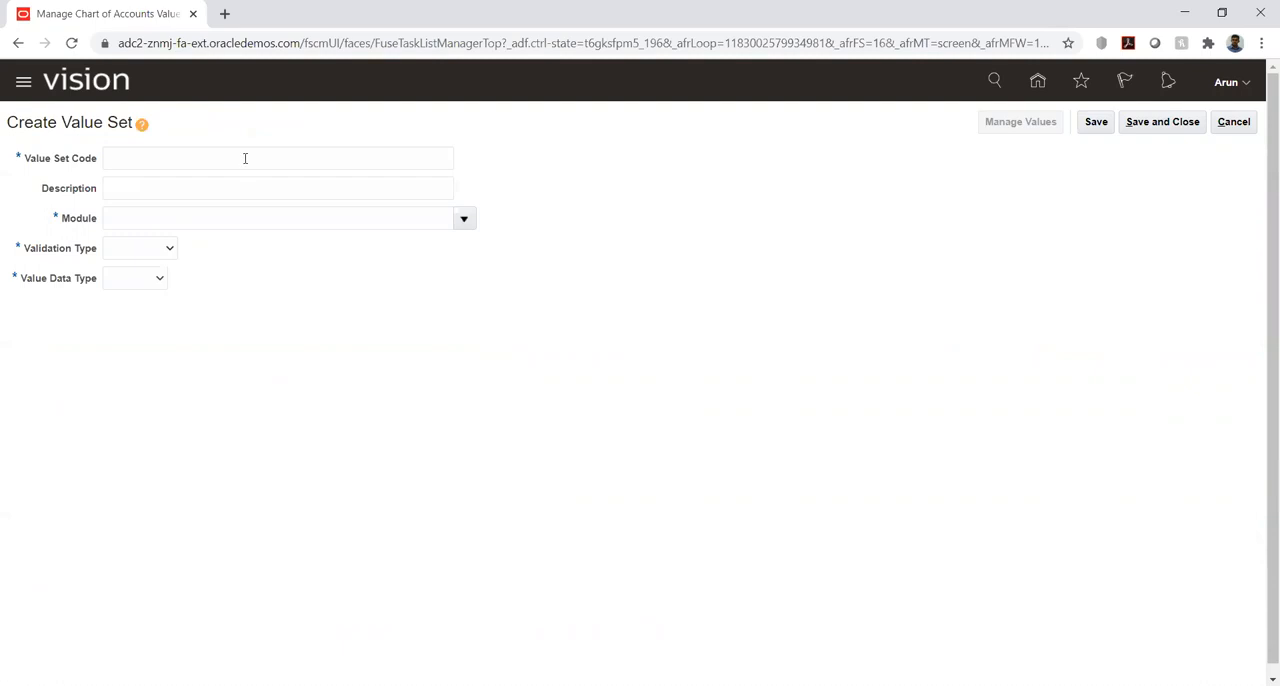
pyautogui.click(1241, 122)
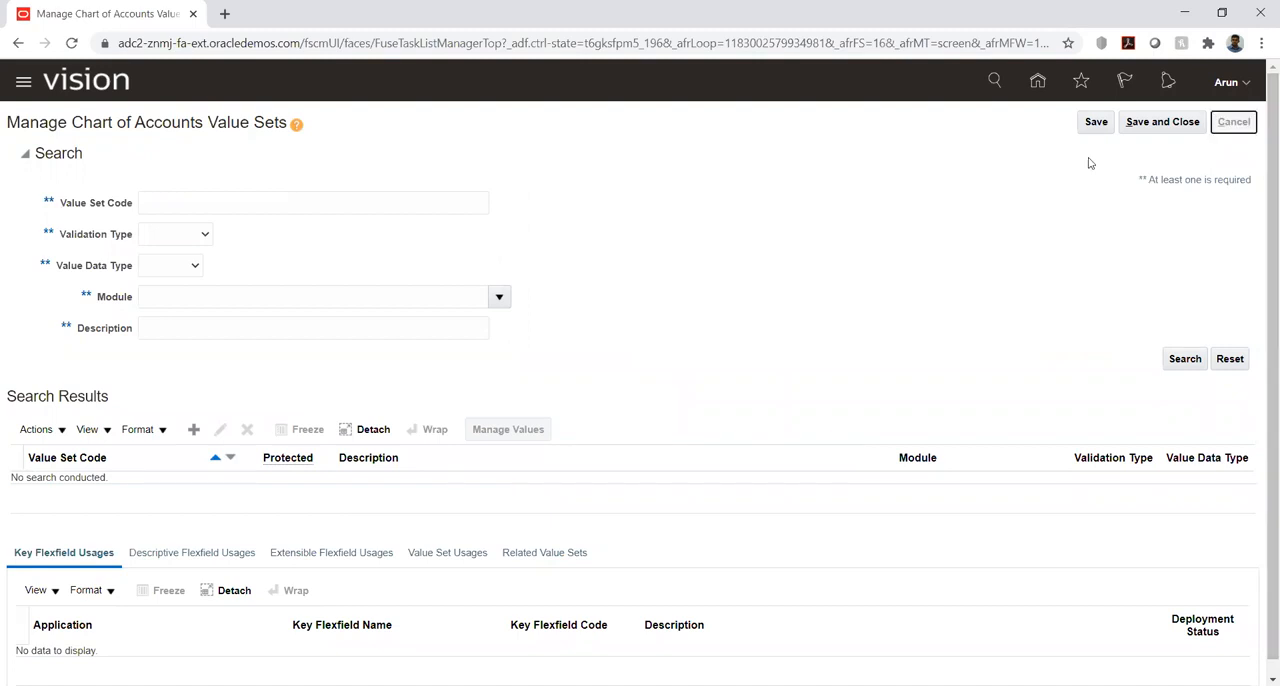
pyautogui.click(1234, 121)
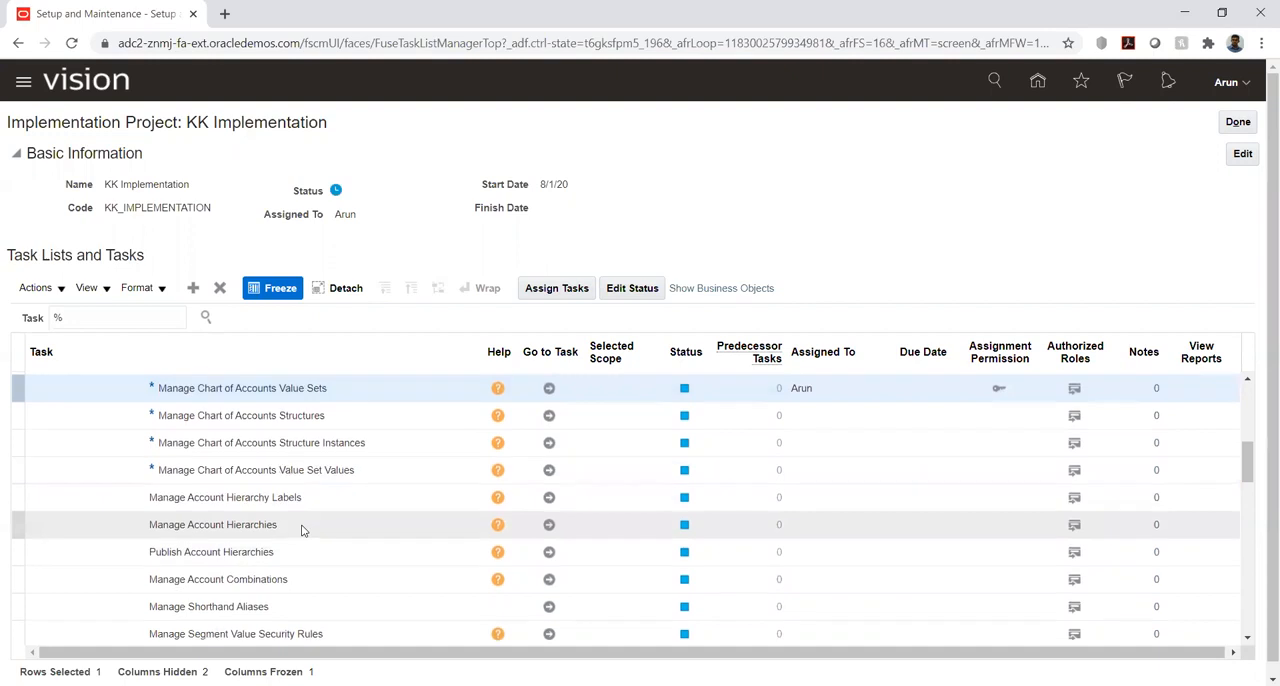
# - Expand Define Chart of Accounts and start a new value set in the Manage Chart of Accounts Value Sets task
pyautogui.scroll(3, 303, 530)
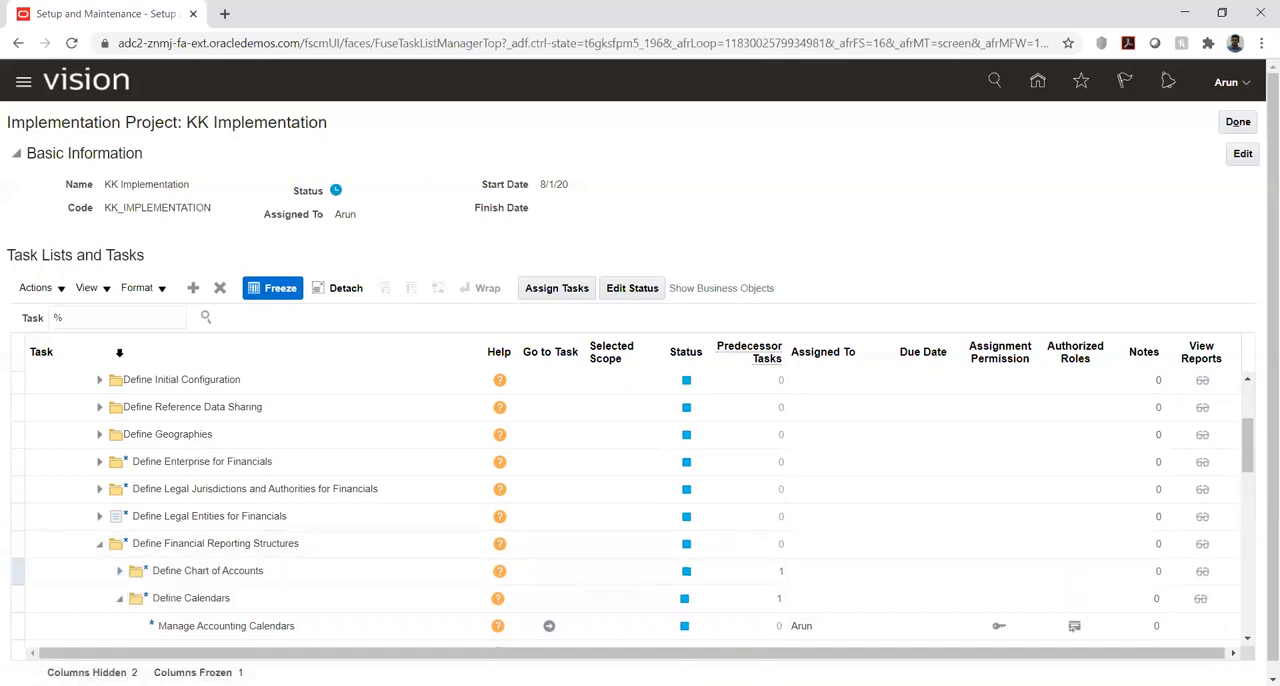
pyautogui.click(105, 317)
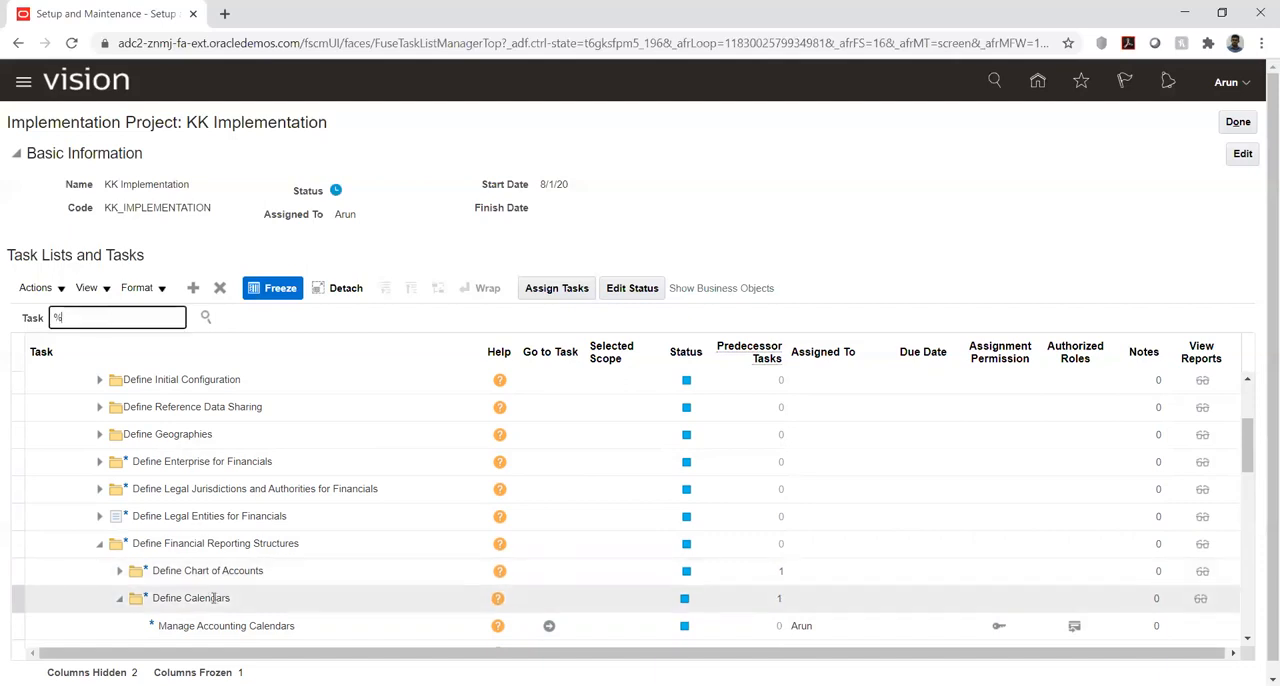
pyautogui.click(121, 576)
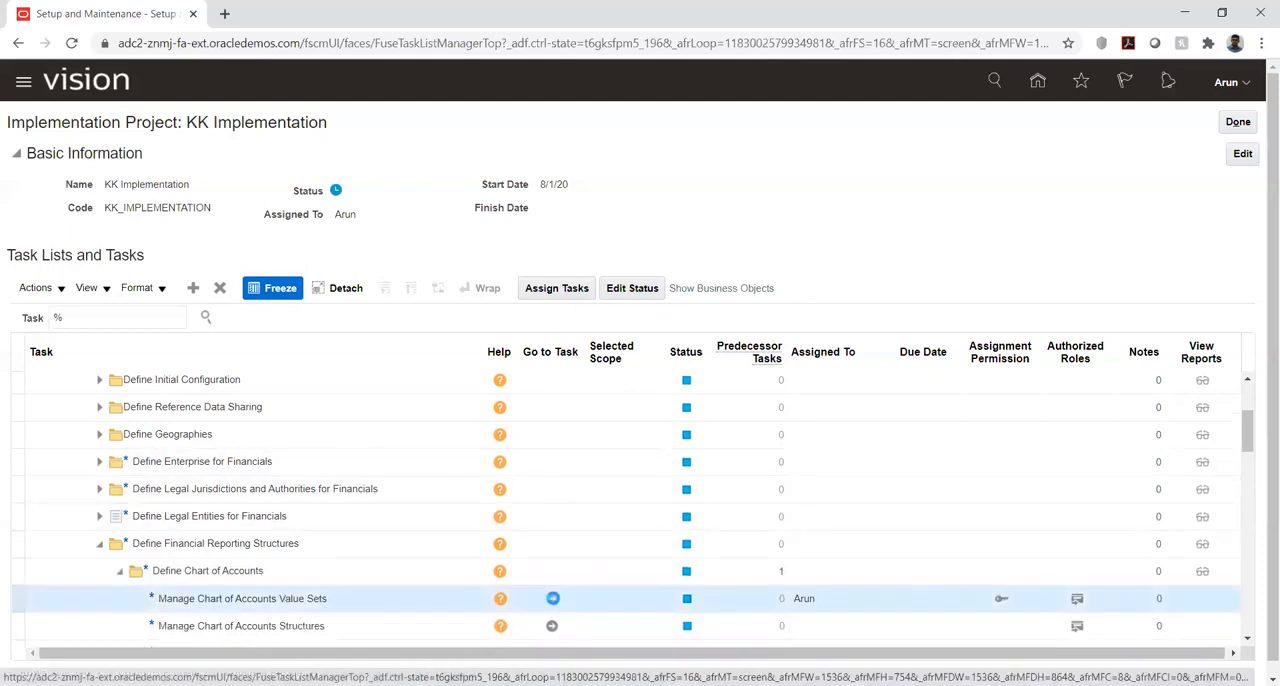
pyautogui.click(553, 598)
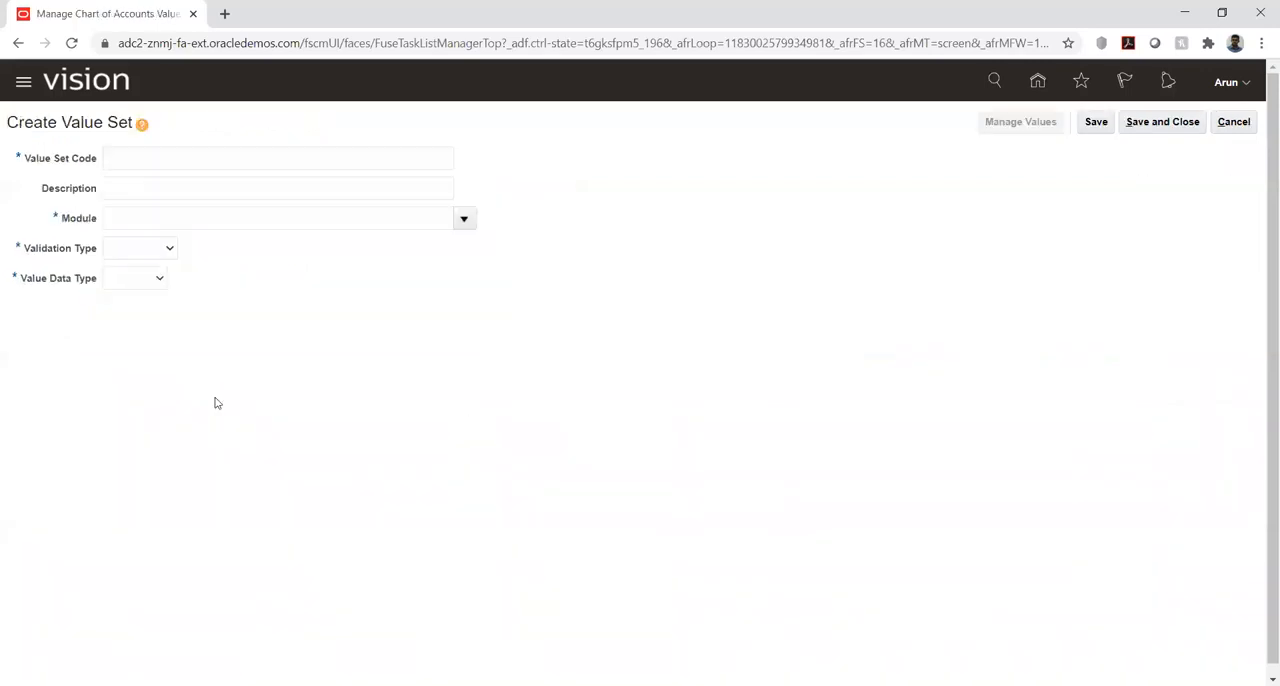
# - Enter KK as the new value set's code and assign it to the General Ledger module
pyautogui.click(218, 159)
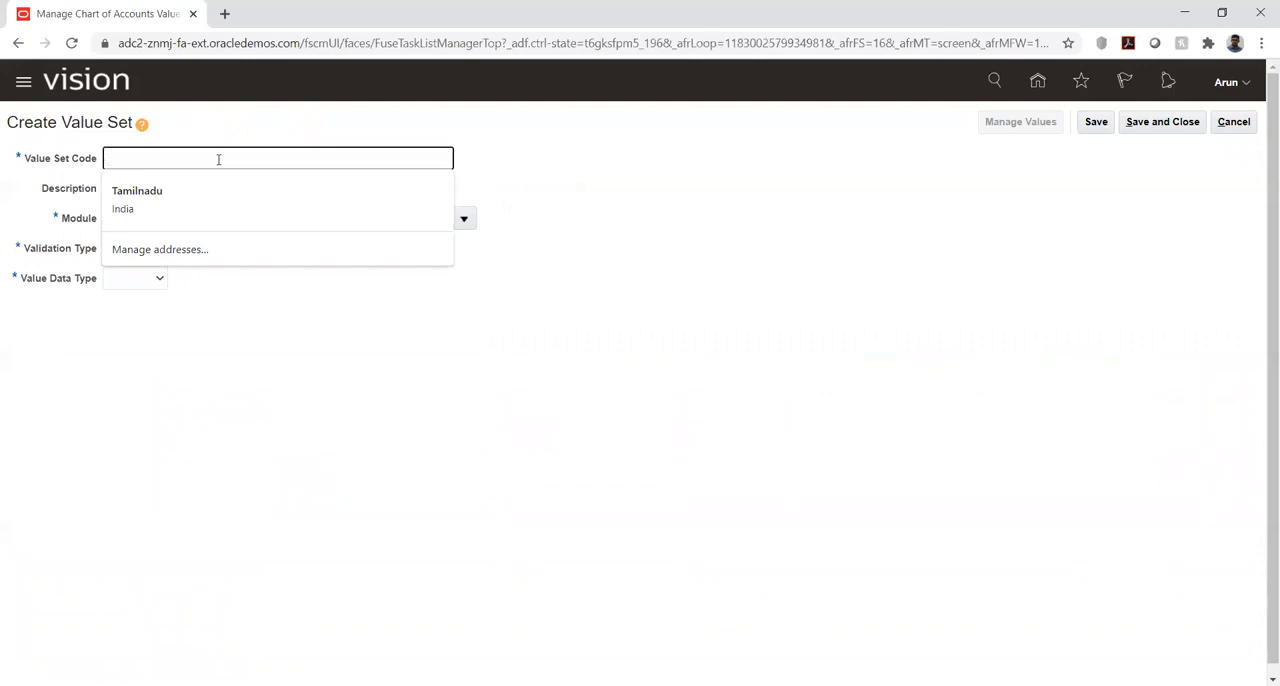
pyautogui.write('KK')
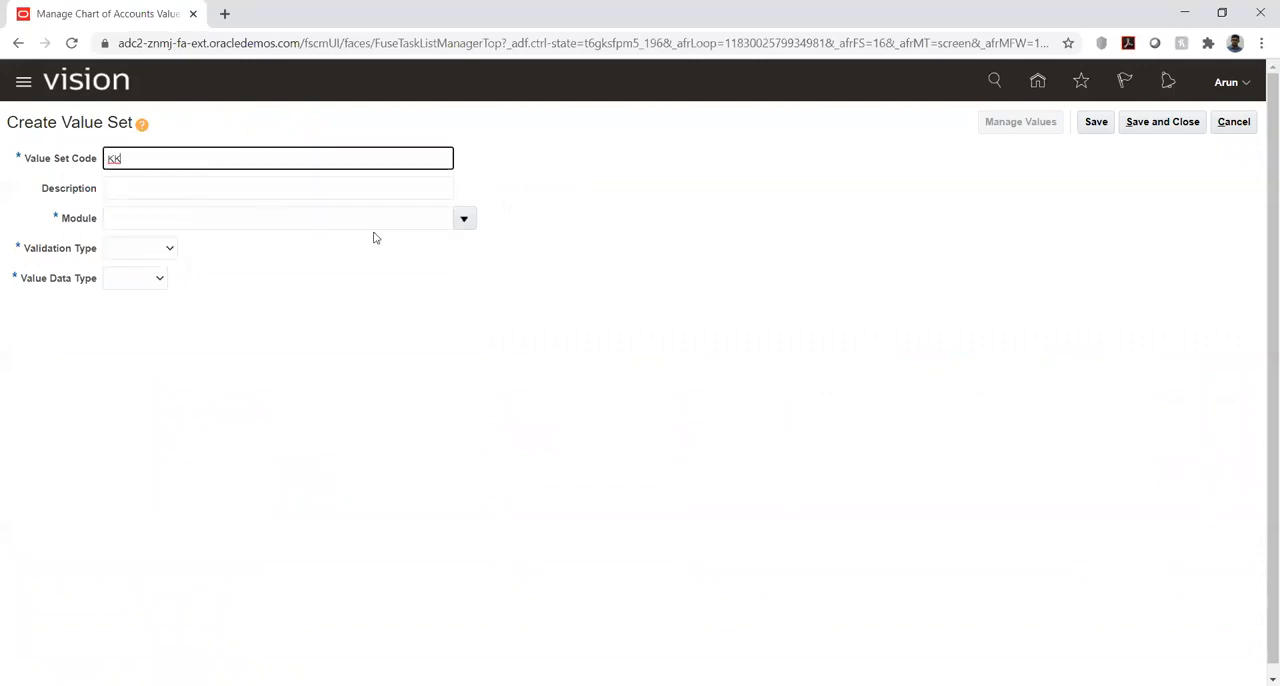
pyautogui.click(461, 218)
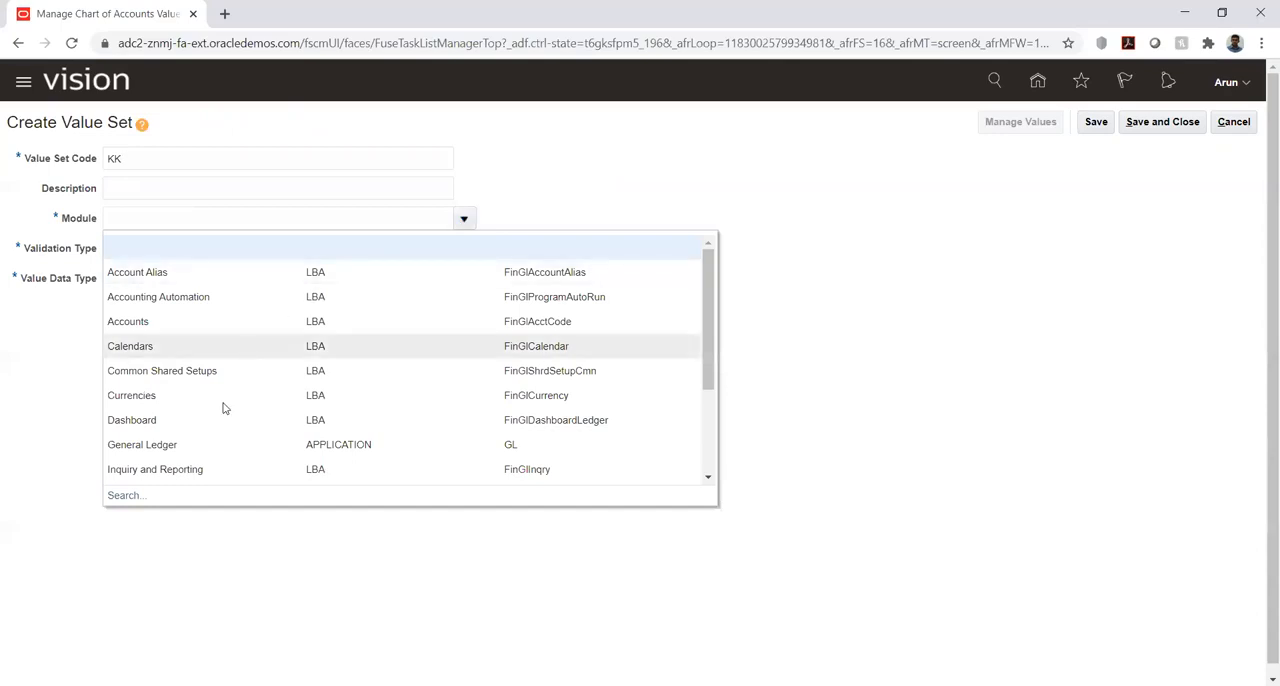
pyautogui.click(190, 443)
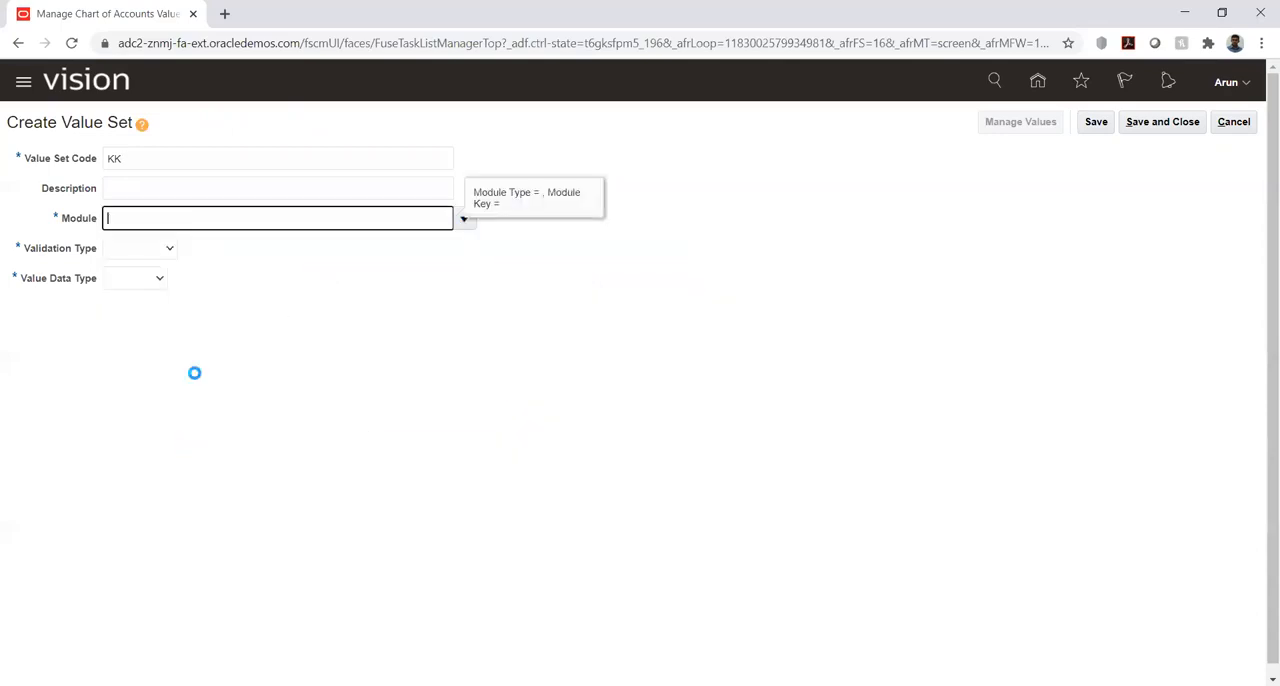
# - Set the KK value set's validation type to Independent and its value data type to Character
pyautogui.click(167, 250)
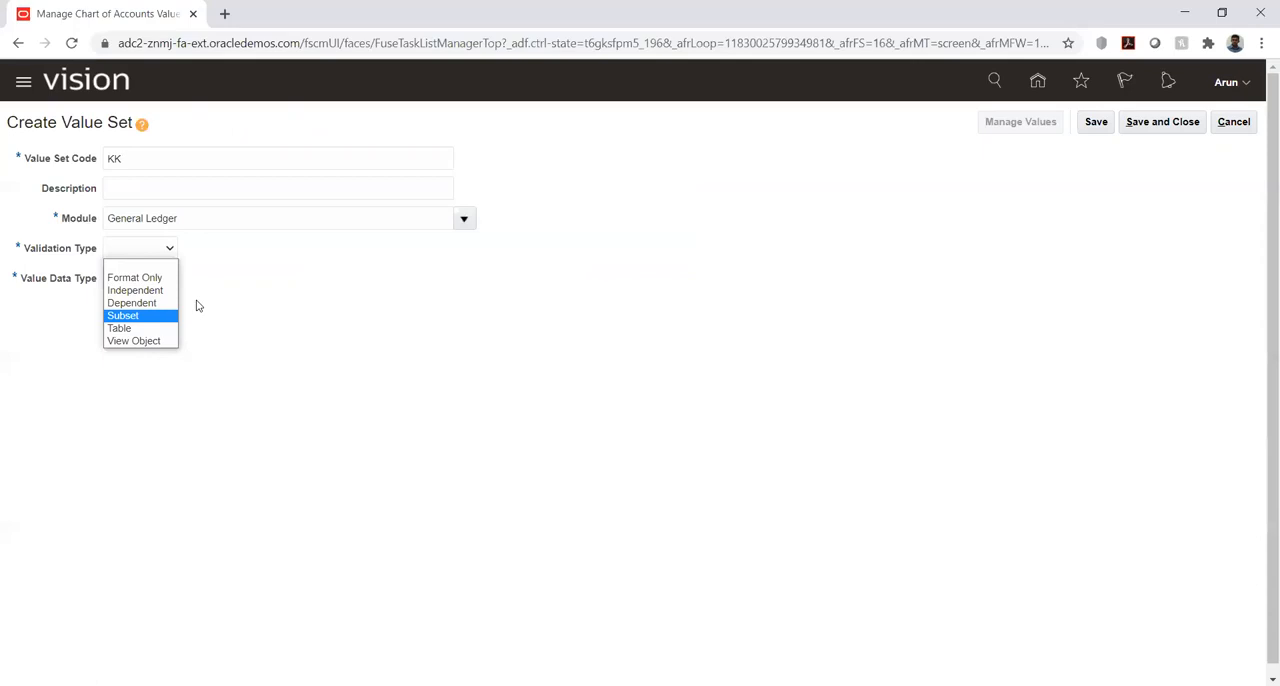
pyautogui.click(147, 276)
pyautogui.click(177, 254)
pyautogui.click(169, 249)
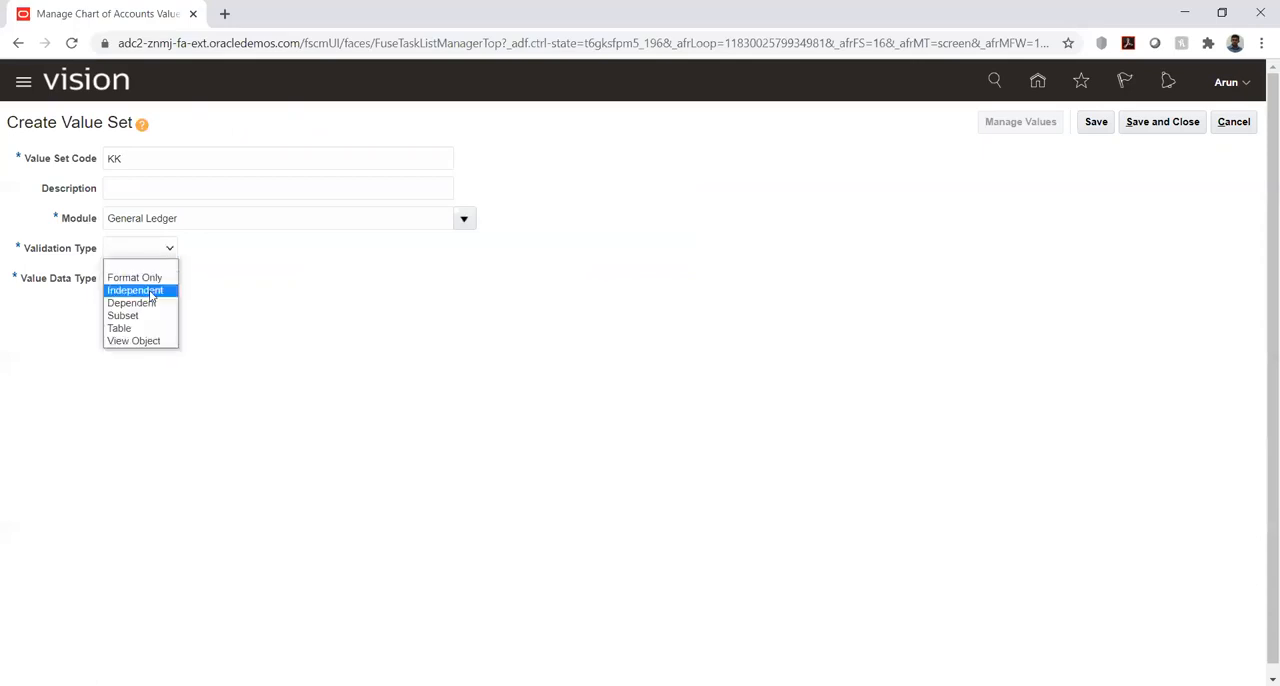
pyautogui.click(158, 291)
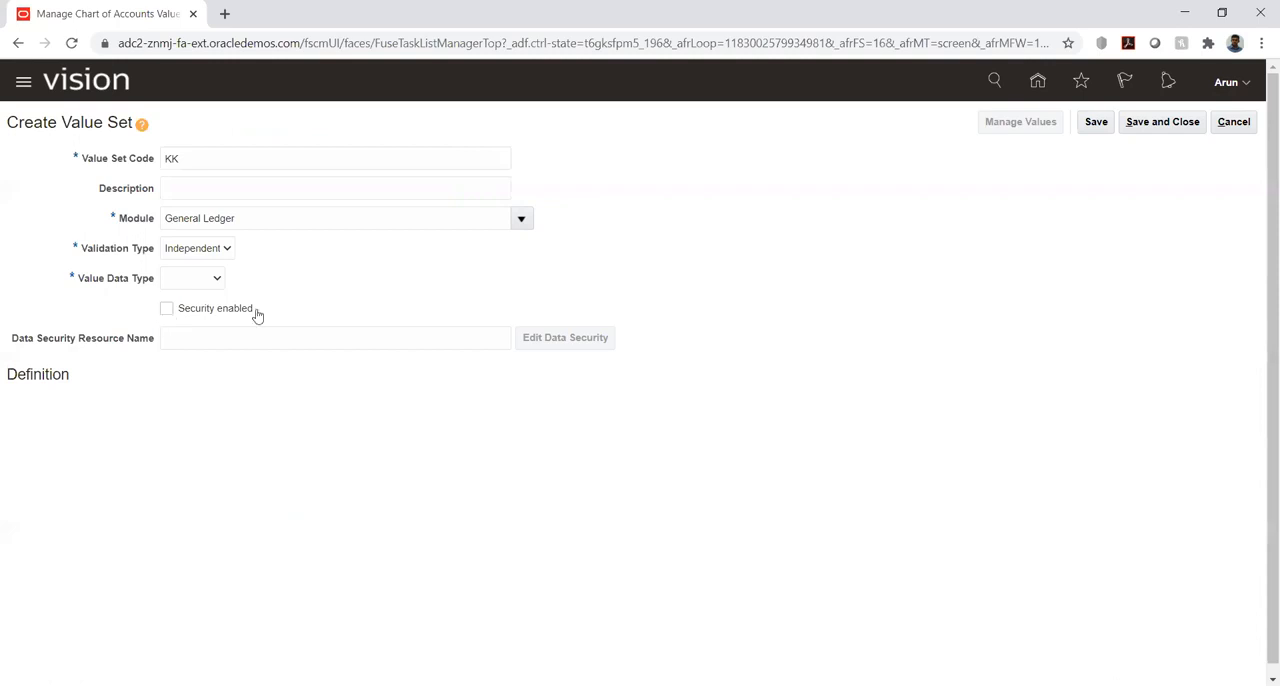
pyautogui.click(195, 285)
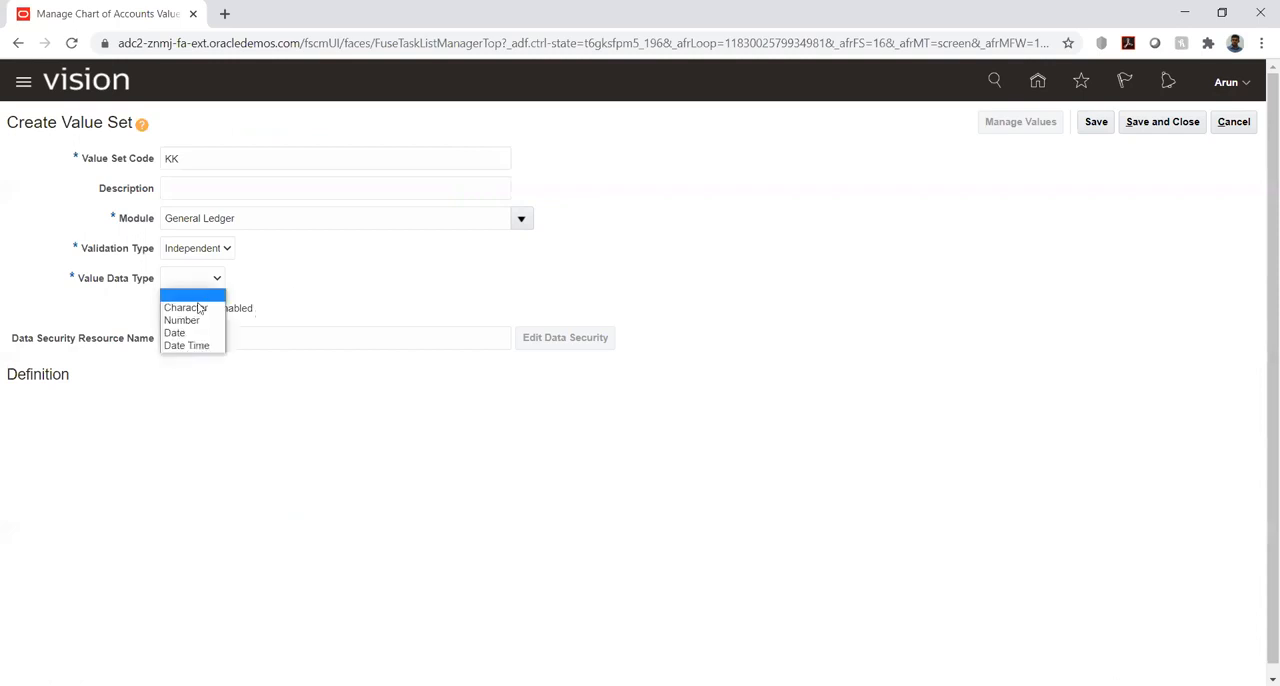
pyautogui.click(200, 304)
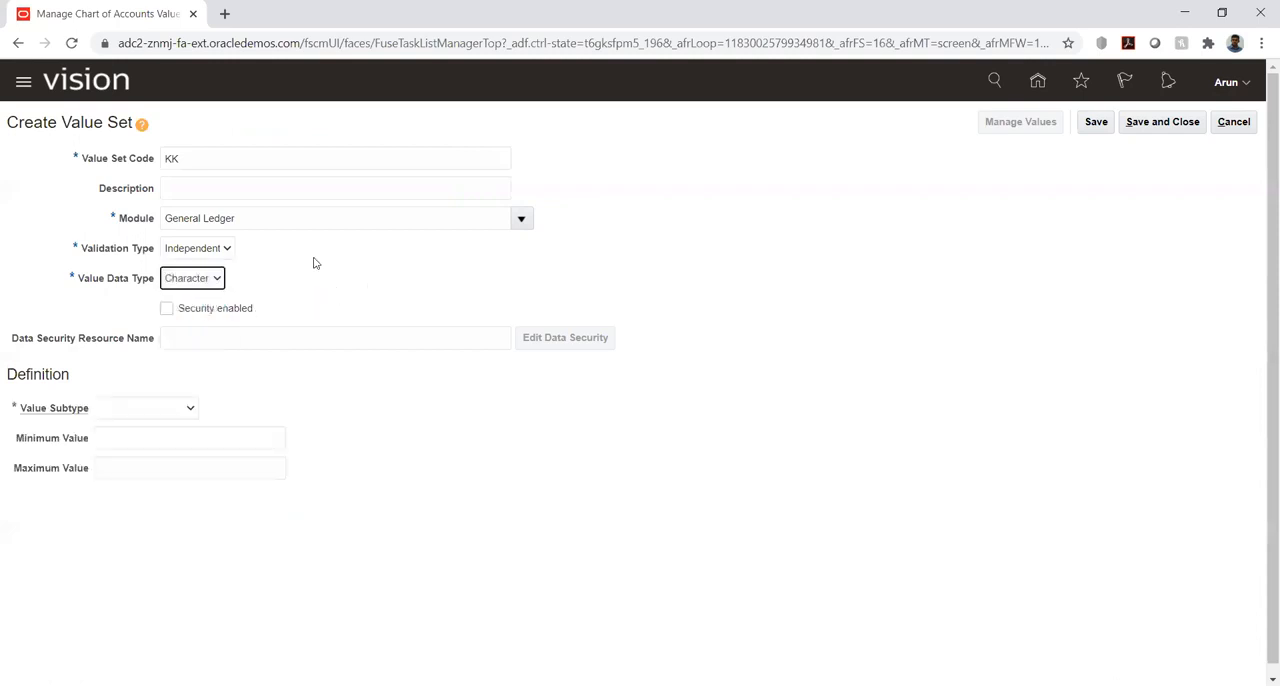
pyautogui.click(228, 250)
pyautogui.click(299, 267)
# - Define the KK value set's value subtype as Text with a maximum length of 6
pyautogui.click(190, 408)
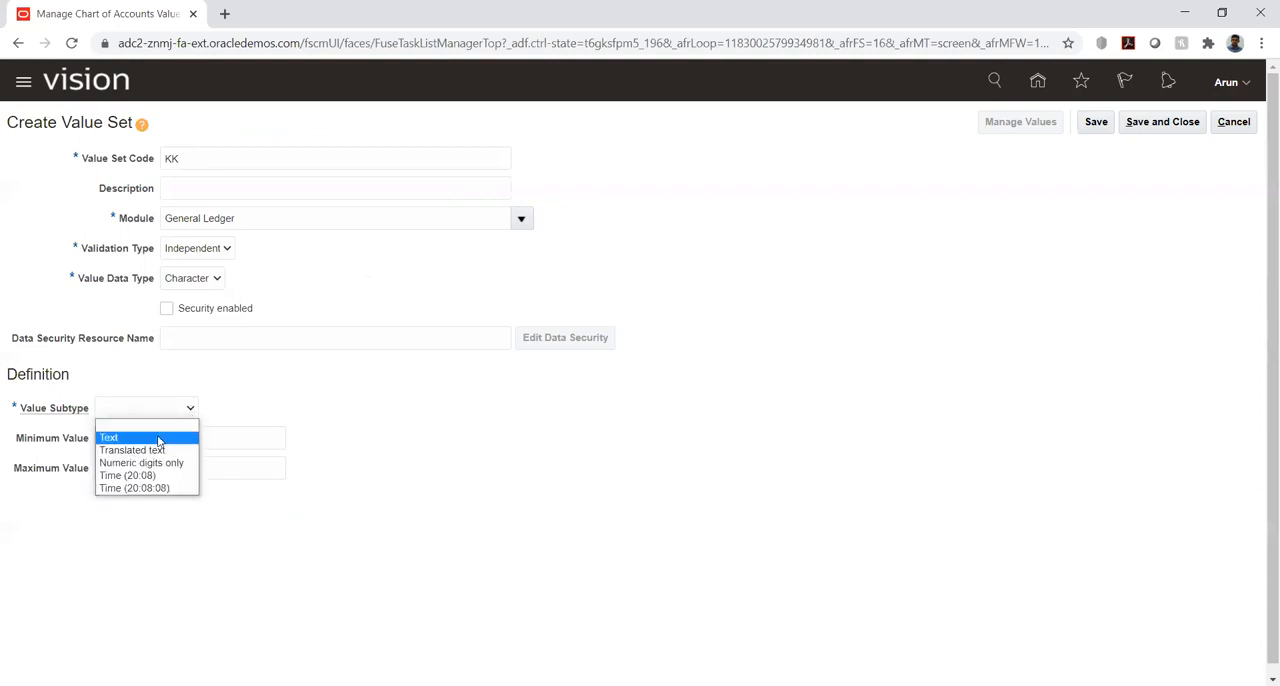
pyautogui.click(158, 438)
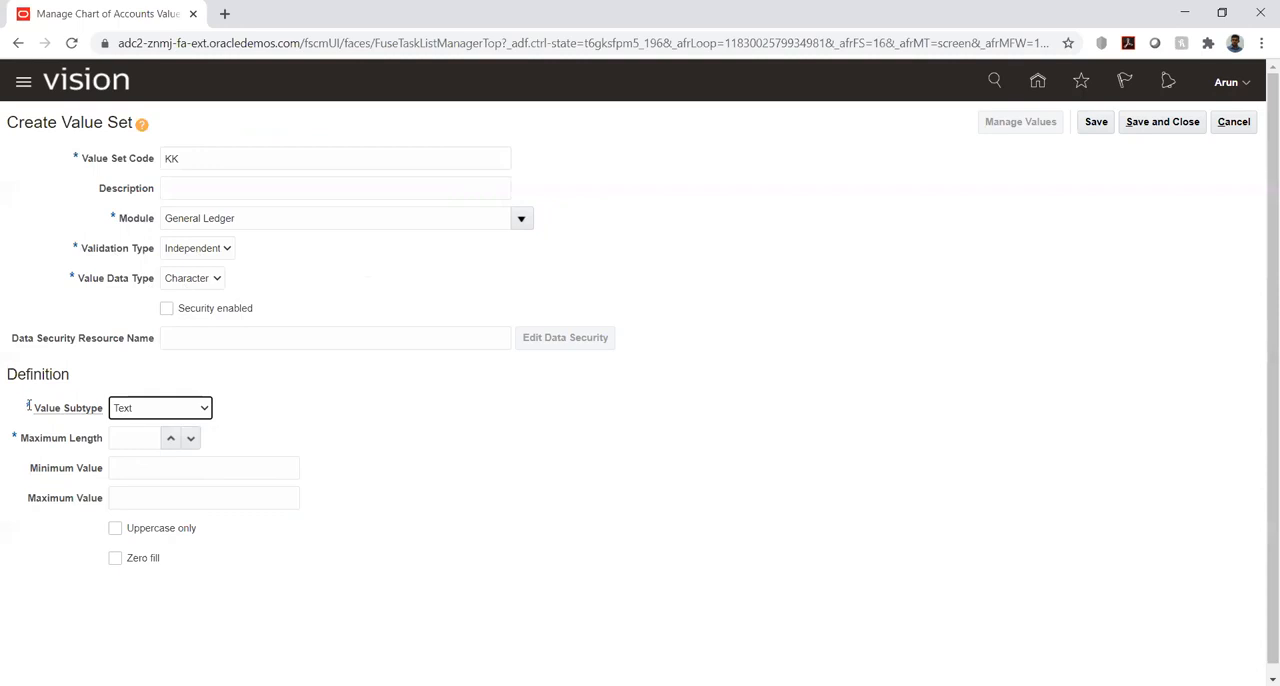
pyautogui.doubleClick(169, 440)
pyautogui.doubleClick(170, 440)
# - Change the value set code to KK_Comp, then save and close the value set
pyautogui.click(1096, 123)
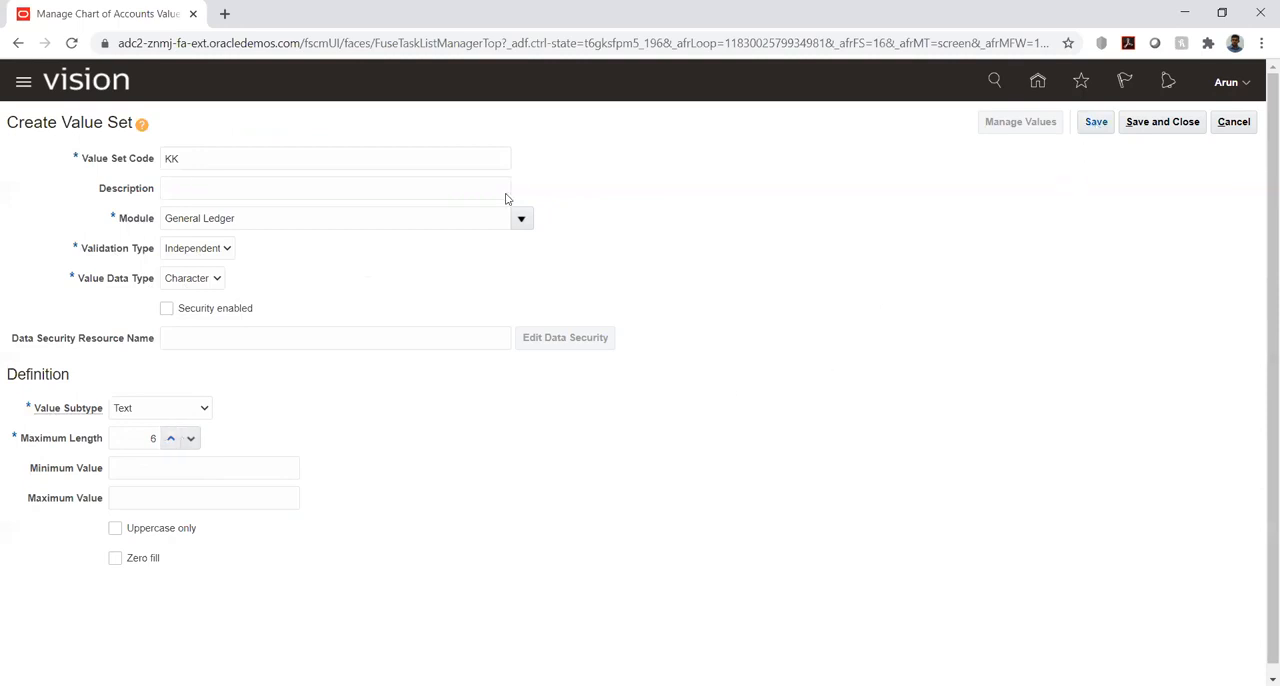
pyautogui.click(318, 159)
pyautogui.write('_Comp')
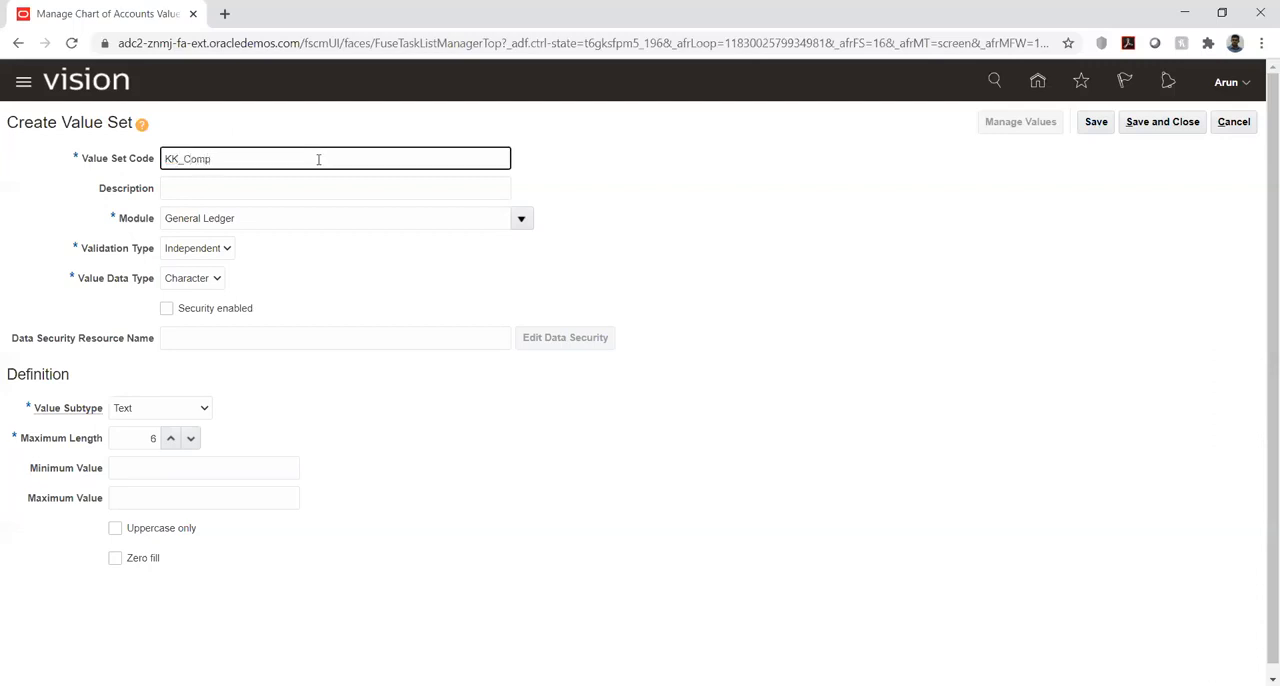
pyautogui.click(1106, 130)
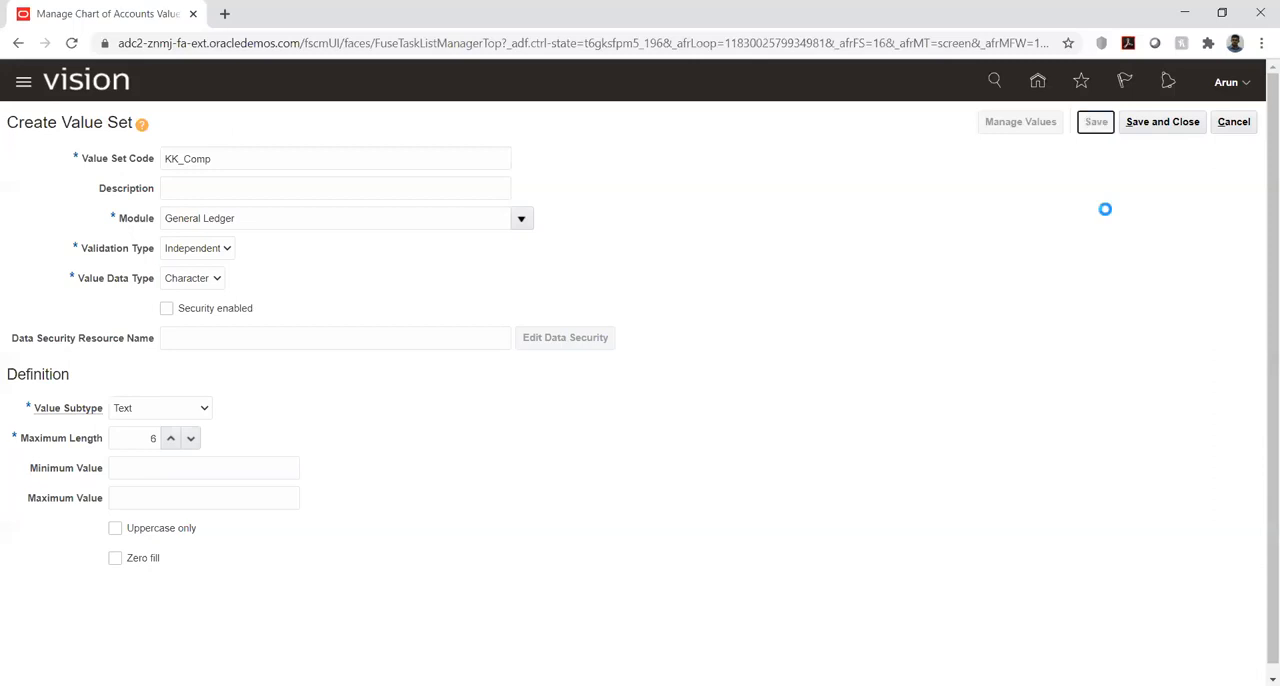
pyautogui.click(1160, 124)
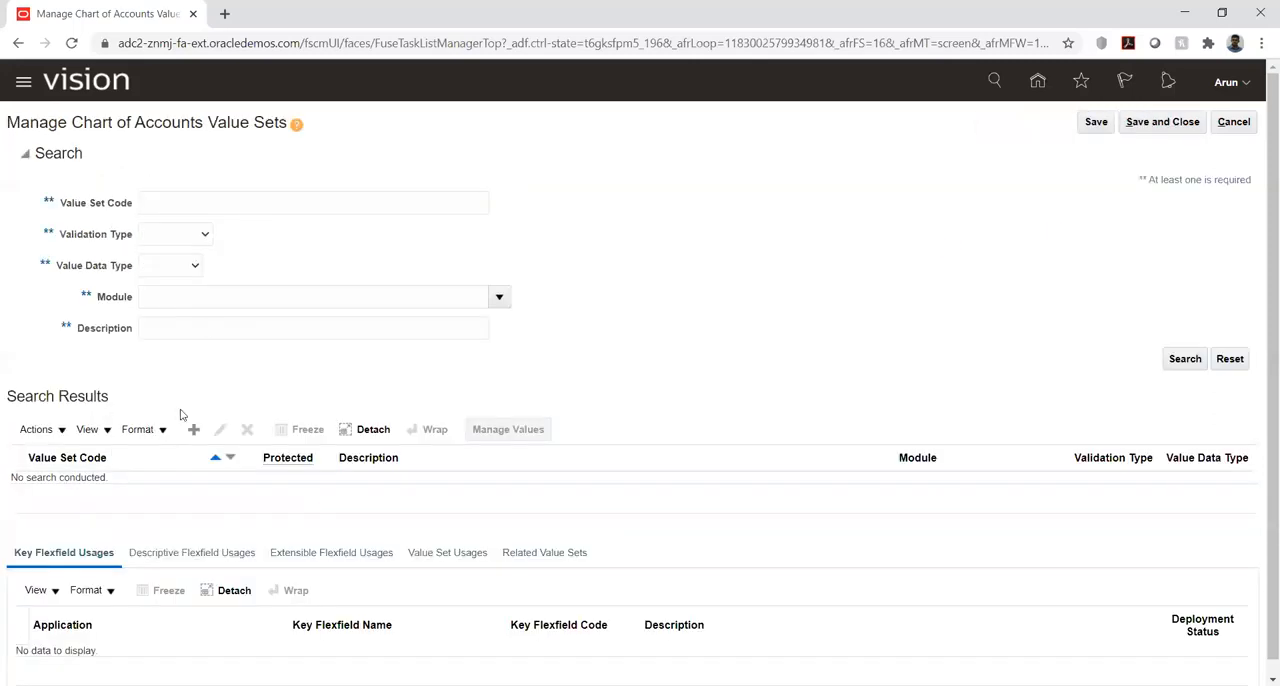
# - Start another value set with the code KK_Acc in the General Ledger module
pyautogui.click(195, 430)
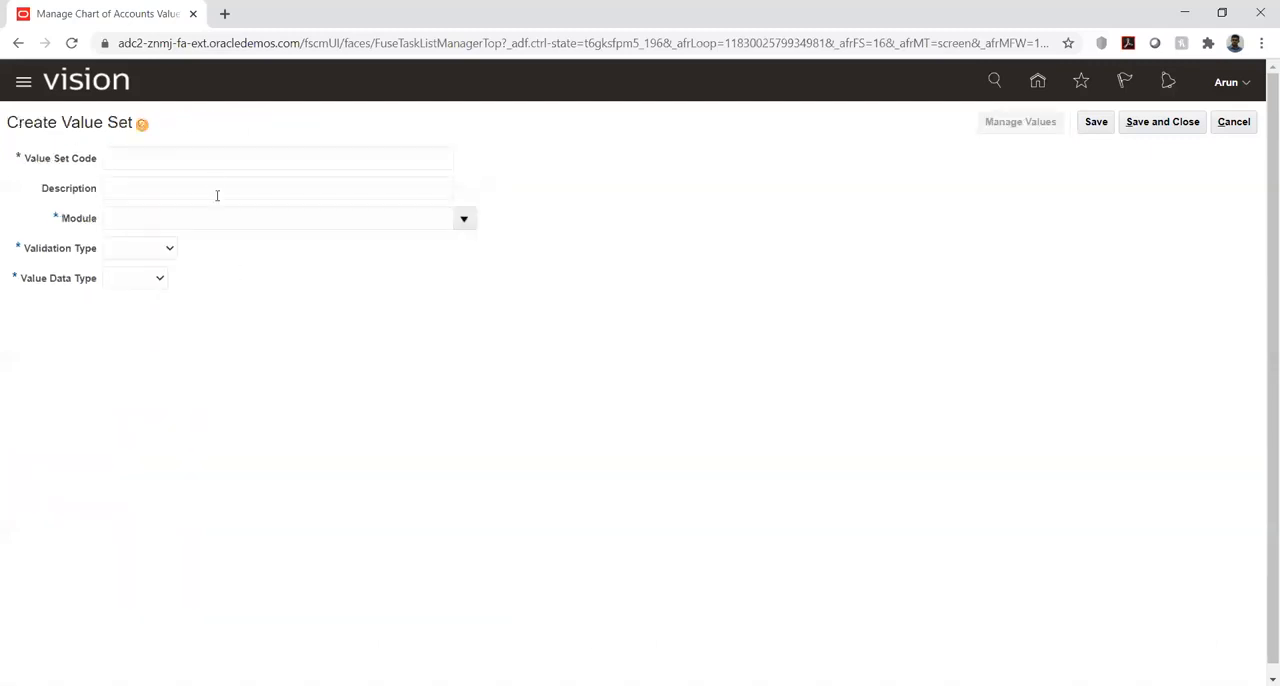
pyautogui.click(206, 157)
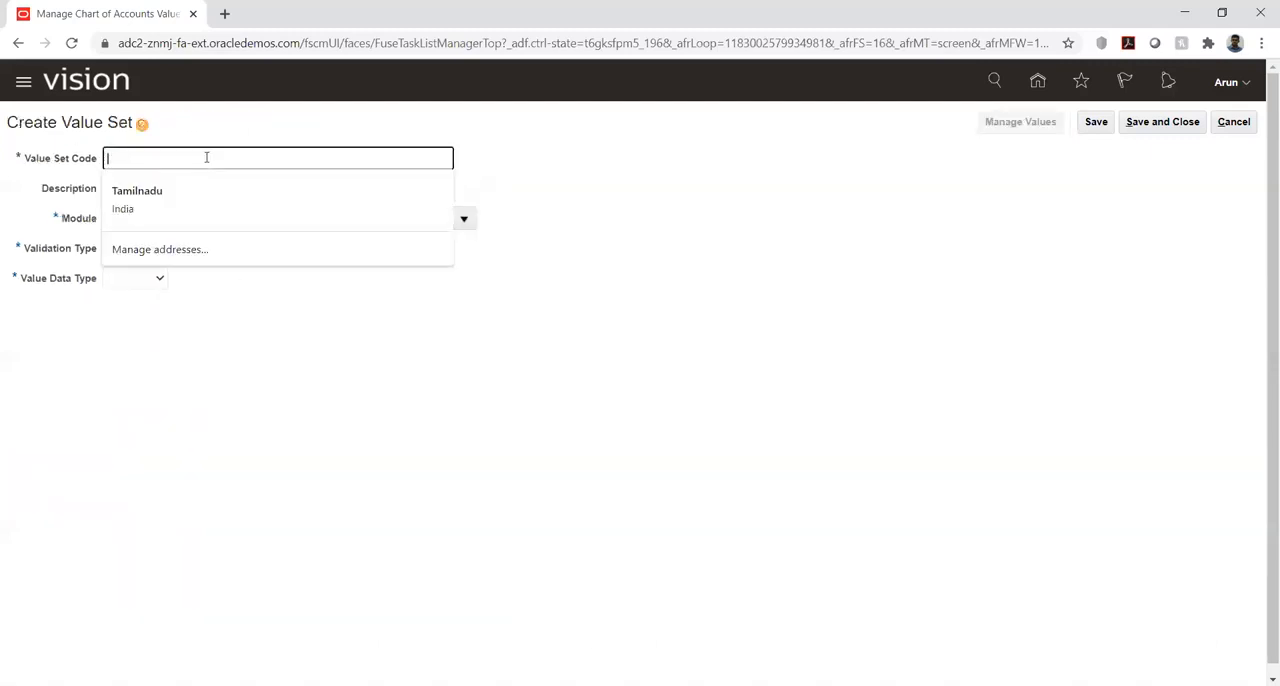
pyautogui.write('KK_Acc')
pyautogui.click(464, 219)
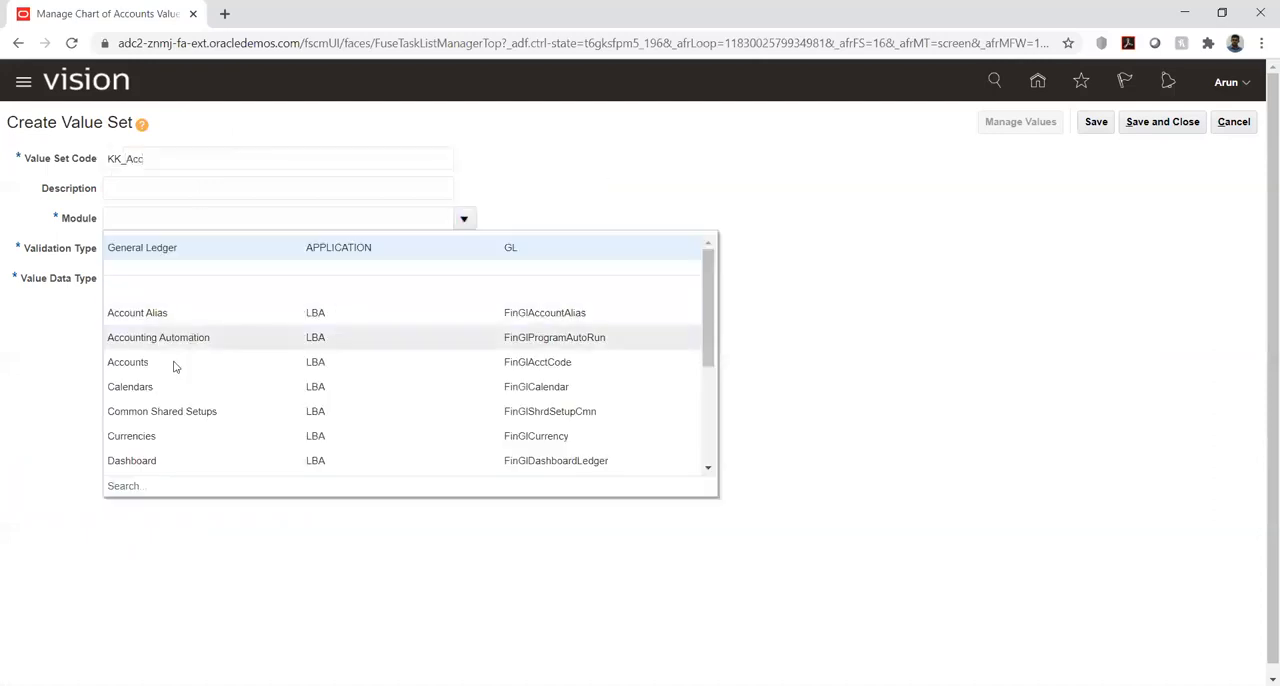
pyautogui.click(178, 250)
# - Set the KK_Acc value set's validation type to Independent and its value data type to Character
pyautogui.click(159, 250)
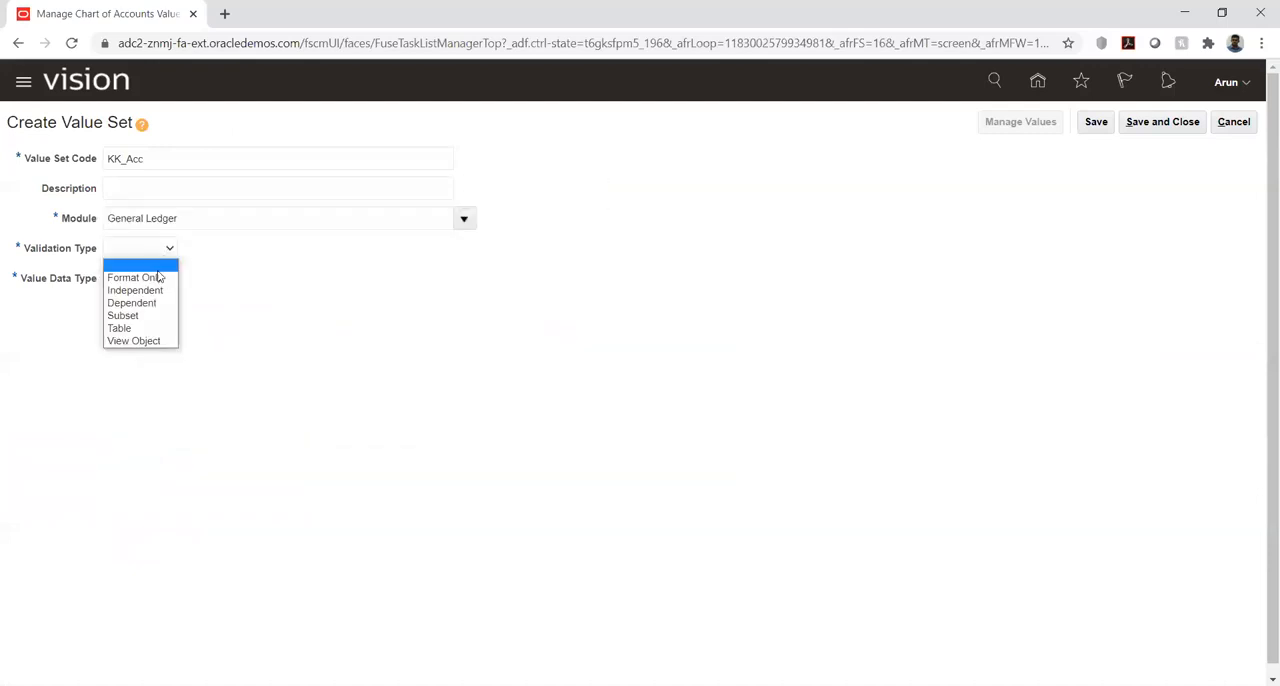
pyautogui.click(148, 286)
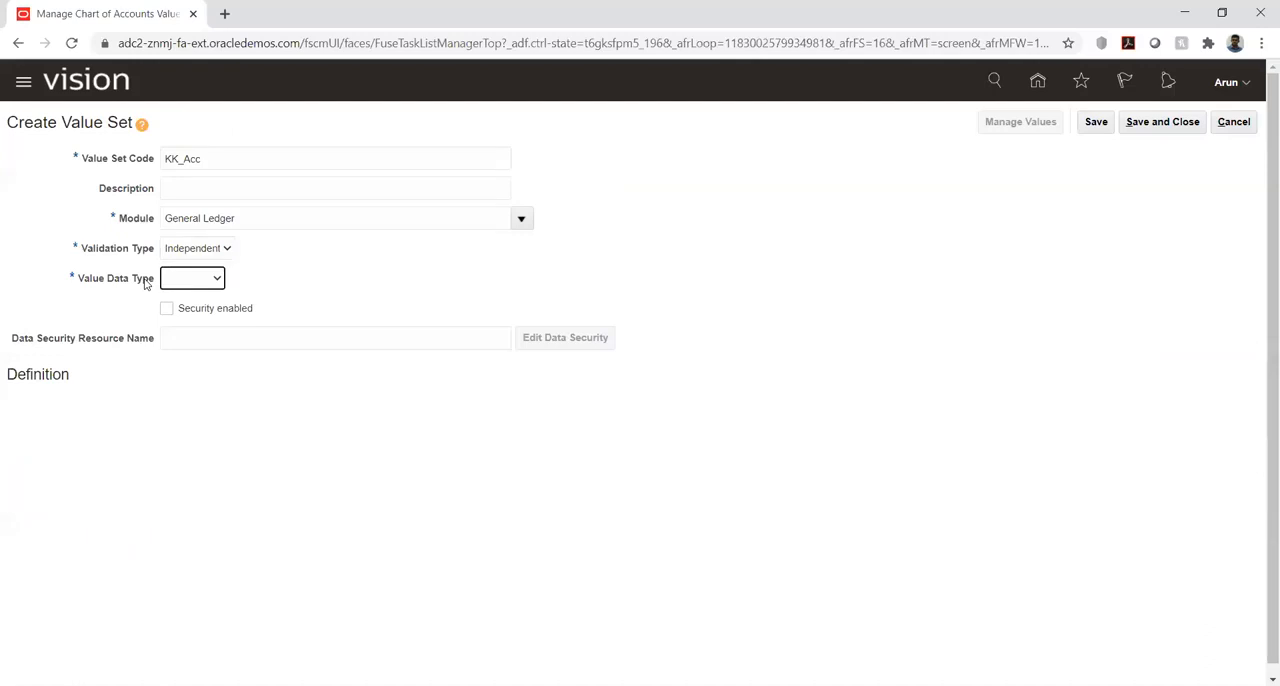
pyautogui.click(190, 280)
pyautogui.click(204, 309)
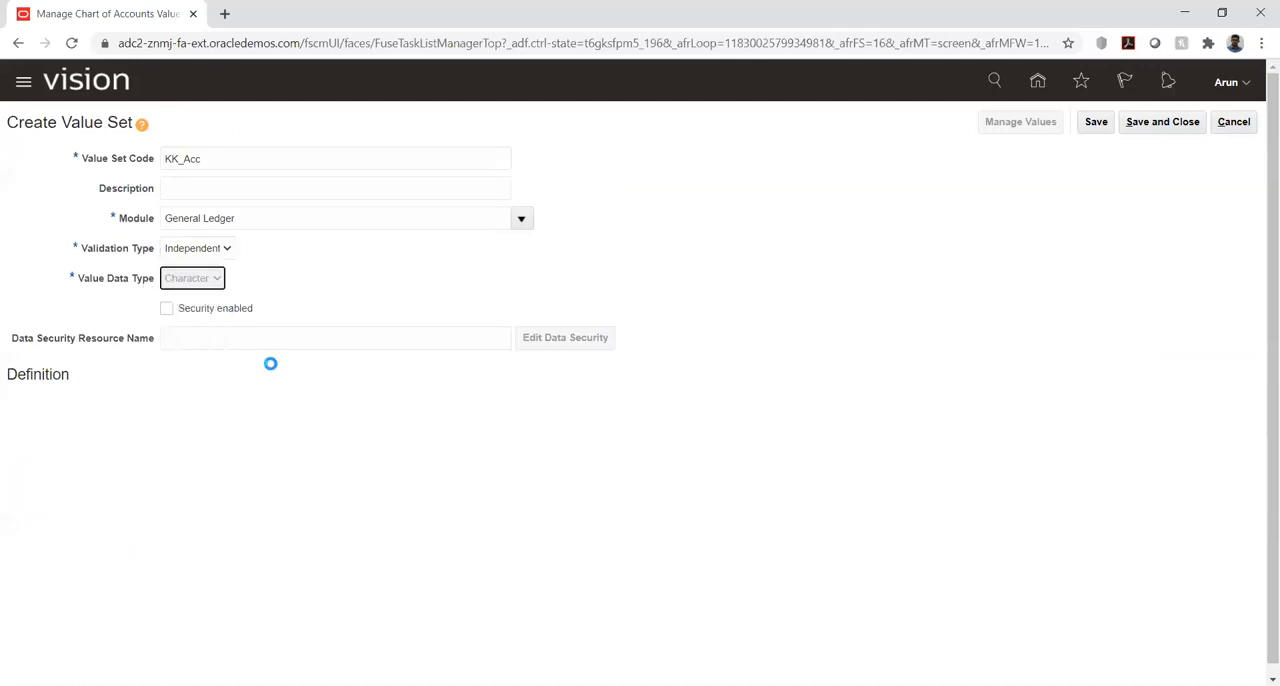
# - Define KK_Acc with the Text value subtype and a maximum length, then save and close the value set
pyautogui.click(164, 414)
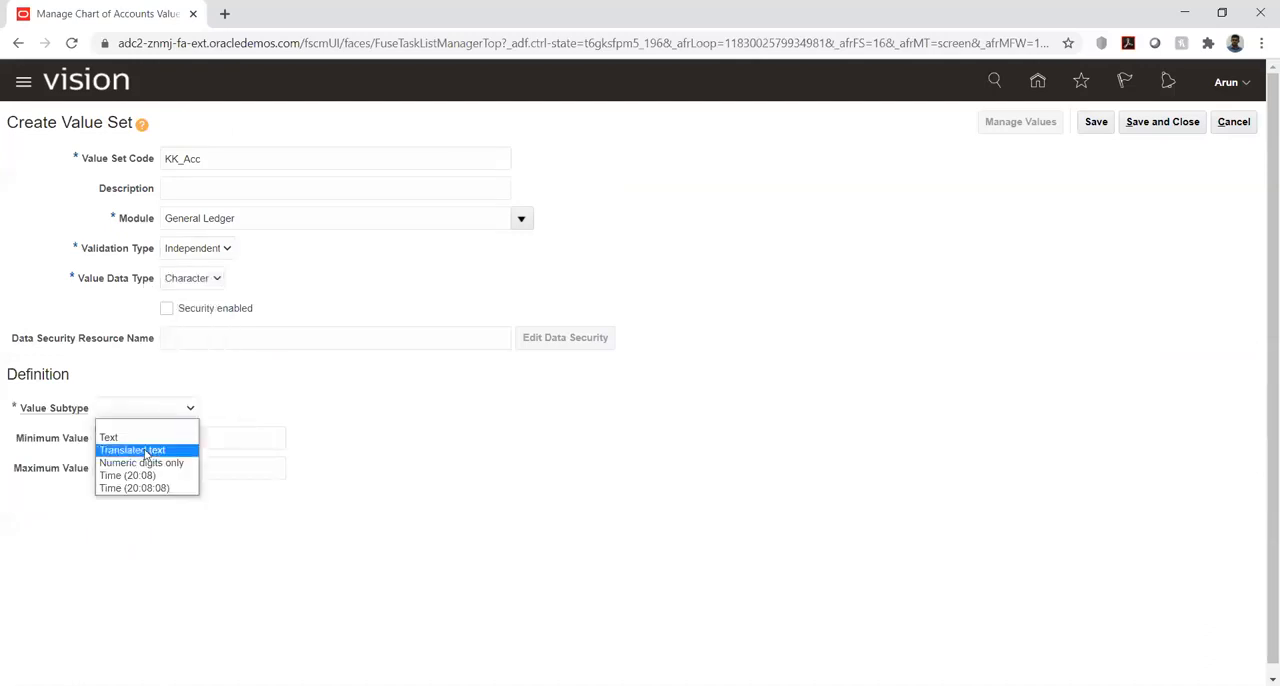
pyautogui.click(150, 437)
pyautogui.click(171, 439)
pyautogui.tripleClick(171, 439)
pyautogui.click(1096, 122)
pyautogui.click(1150, 122)
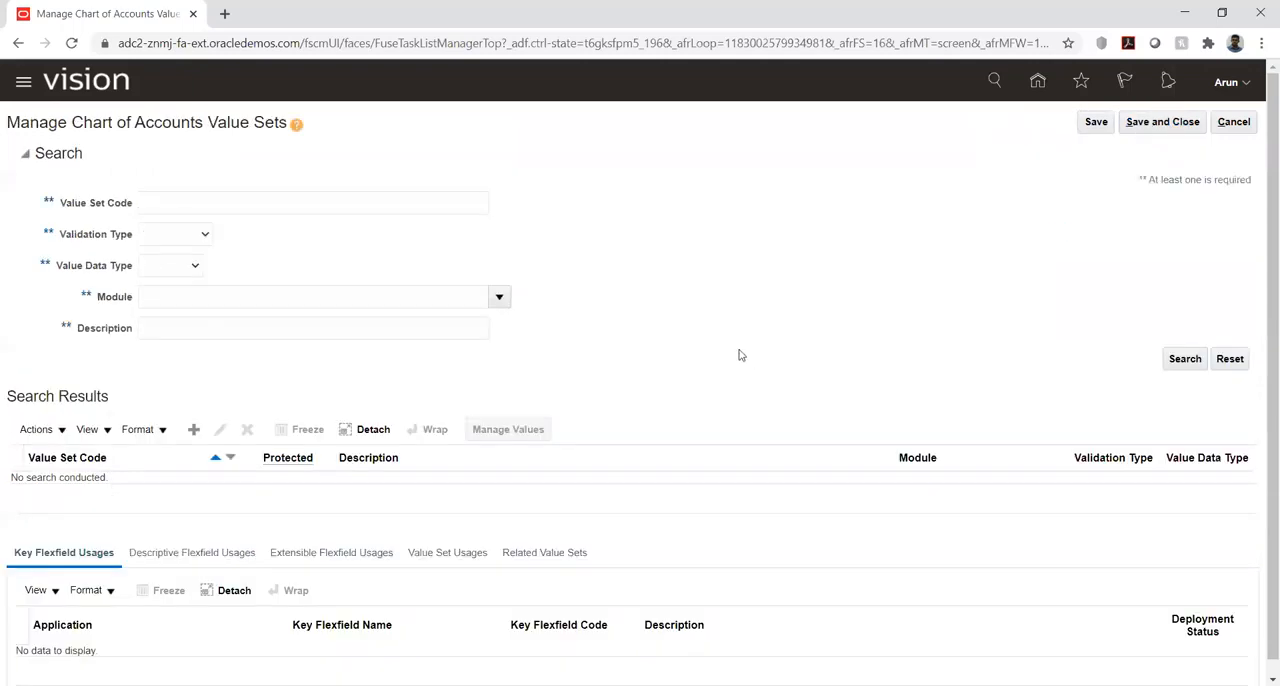
# - Finish managing value sets, open the Manage Chart of Accounts Structures task and search for the key flexfields
pyautogui.click(1165, 122)
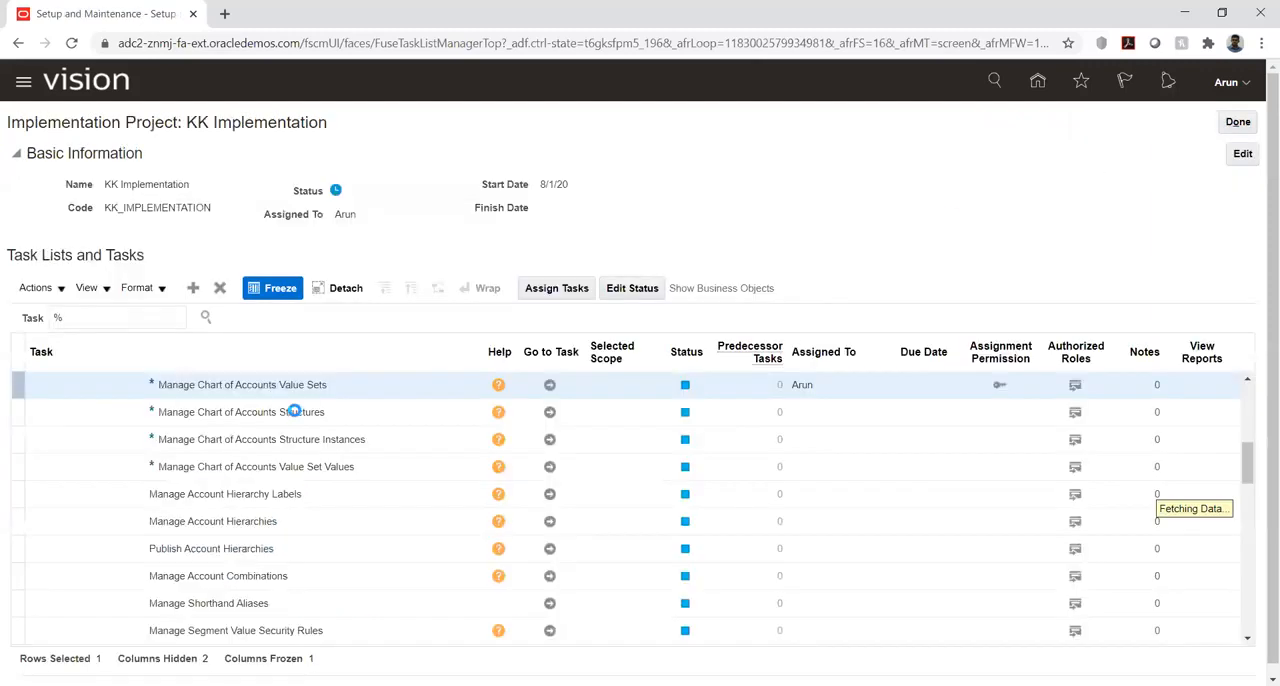
pyautogui.click(548, 412)
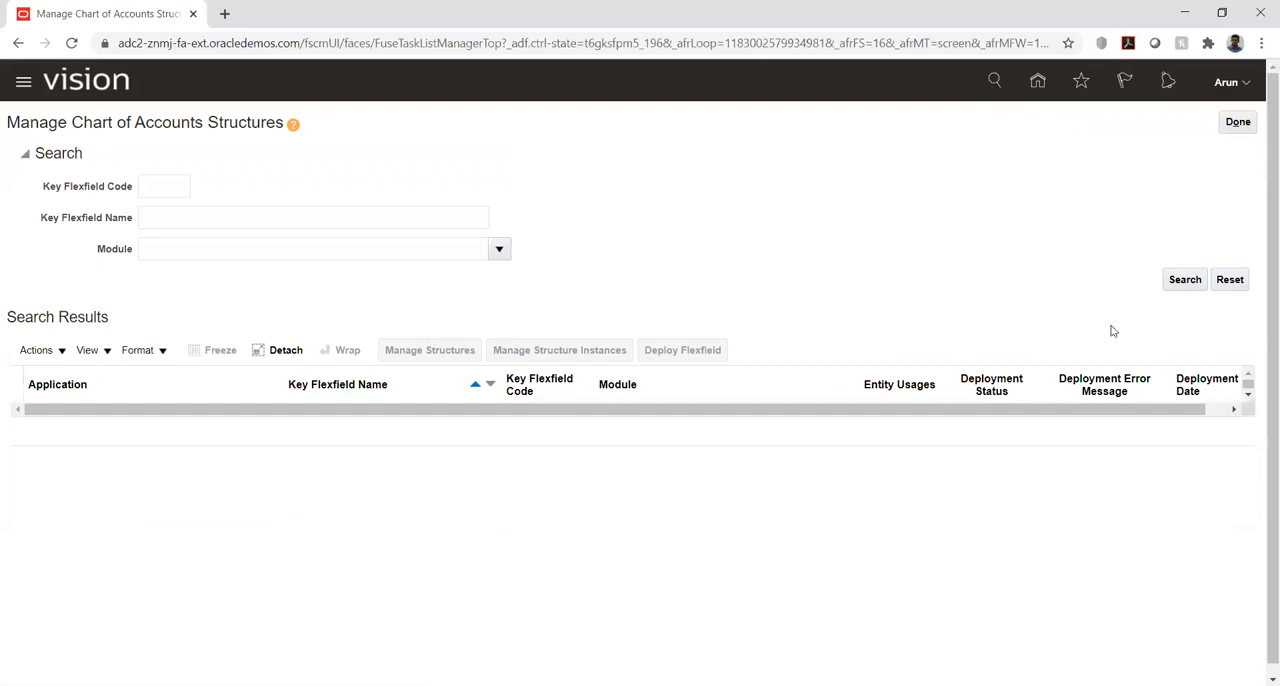
pyautogui.click(1180, 283)
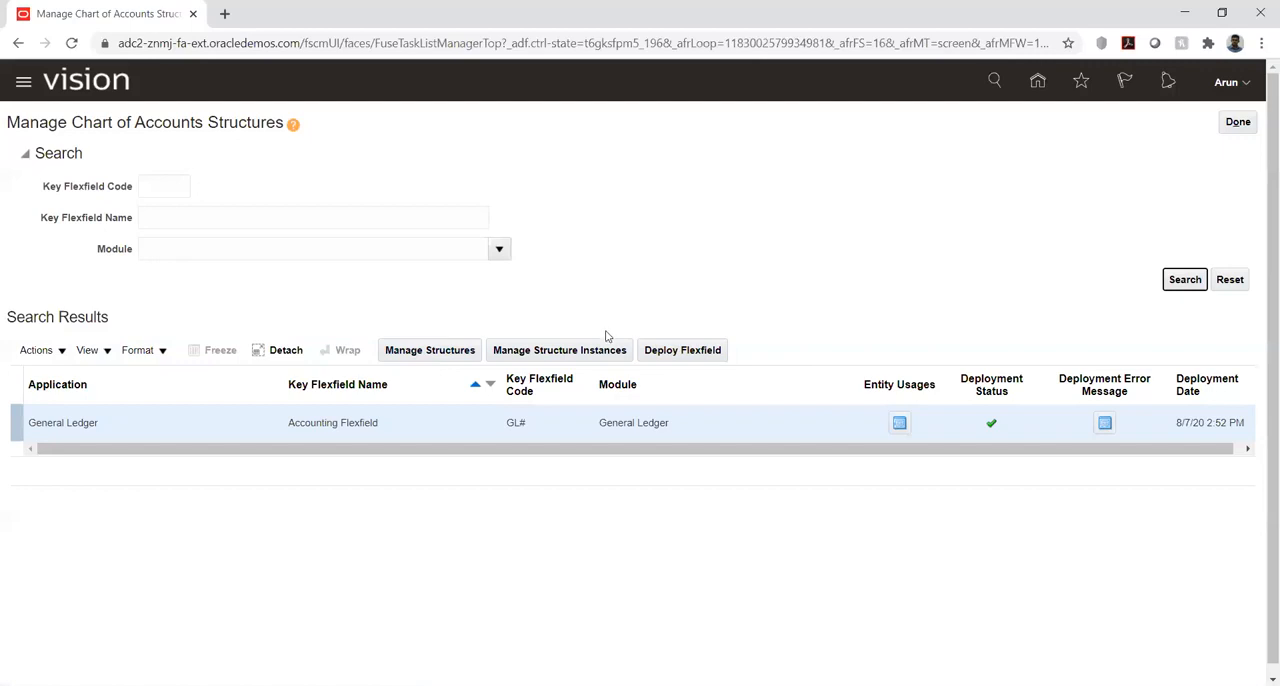
pyautogui.click(758, 351)
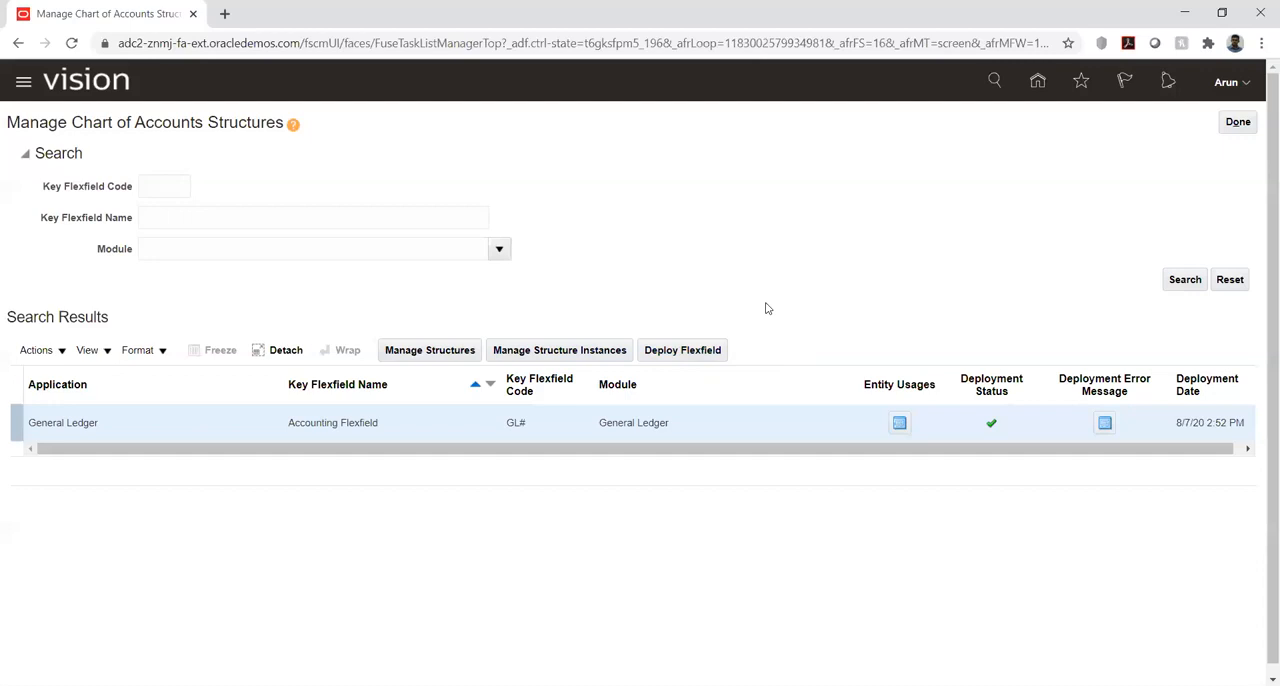
# - Start a new structure for the Accounting Flexfield with KK_COA as both its structure code and name
pyautogui.click(396, 357)
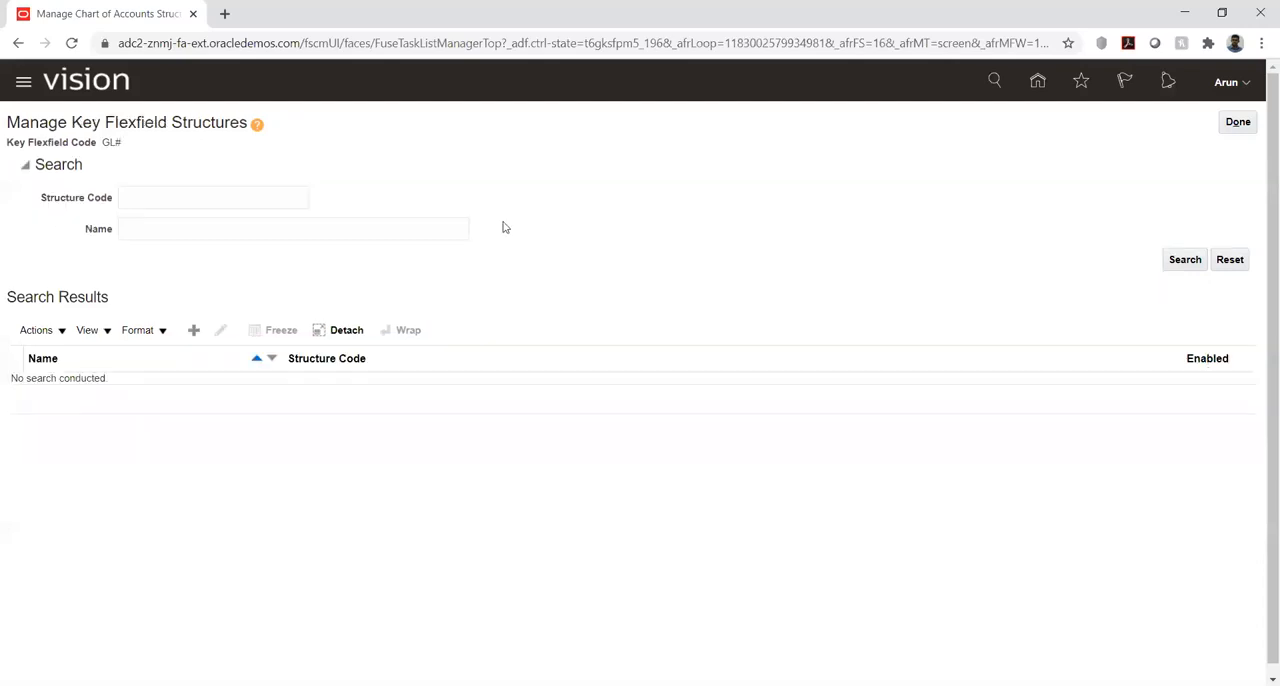
pyautogui.click(195, 330)
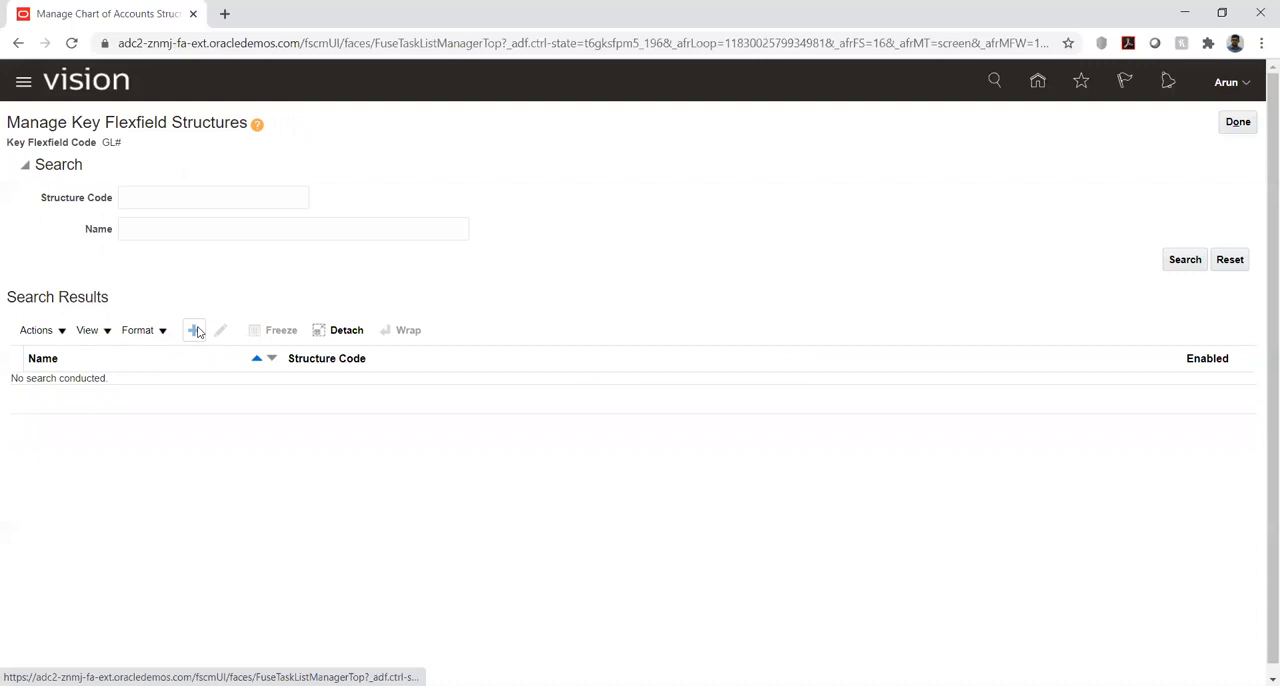
pyautogui.click(150, 170)
pyautogui.write('KK')
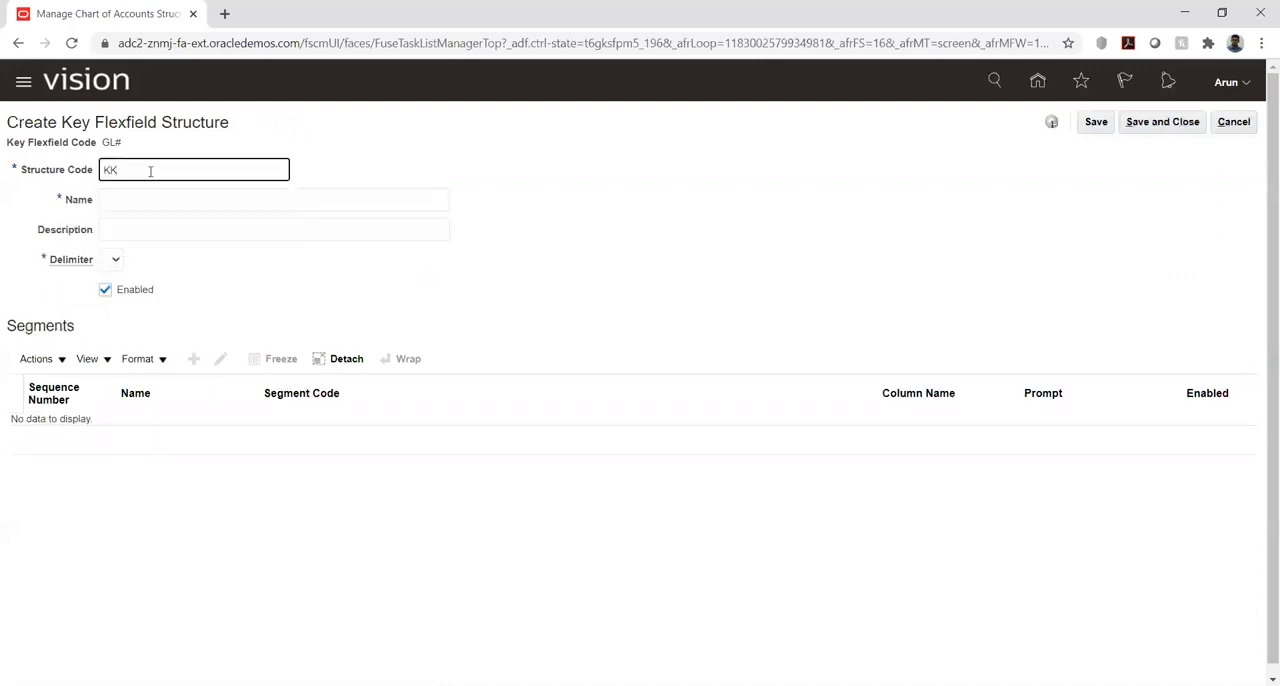
pyautogui.write('_COA')
pyautogui.press('Tab')
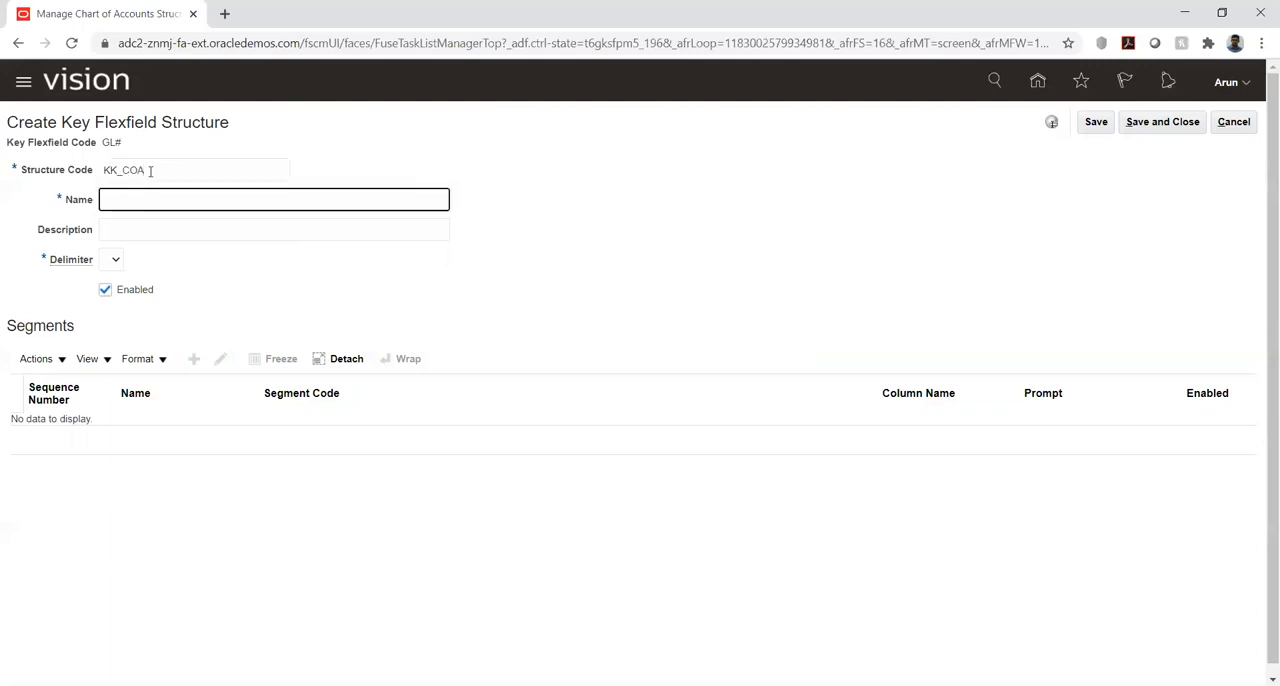
pyautogui.write('KK_COA')
# - Set the KK_COA structure's delimiter to a period, save the structure and start a new segment in it
pyautogui.click(116, 262)
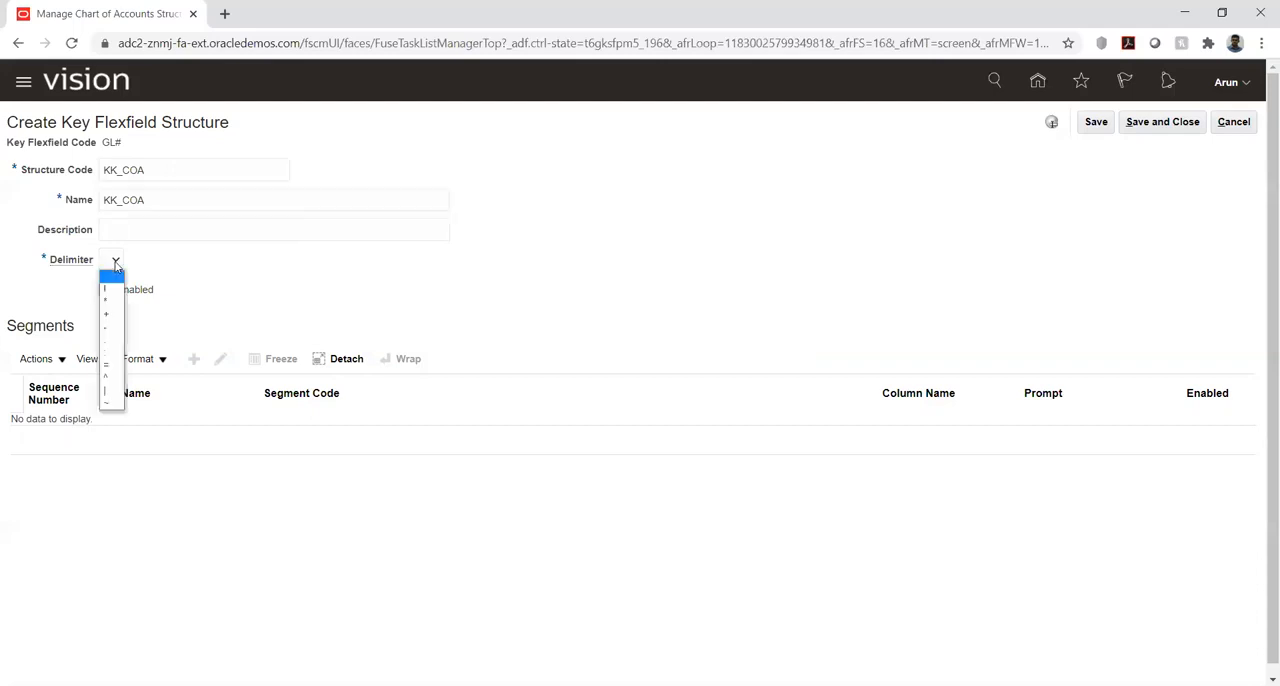
pyautogui.click(112, 343)
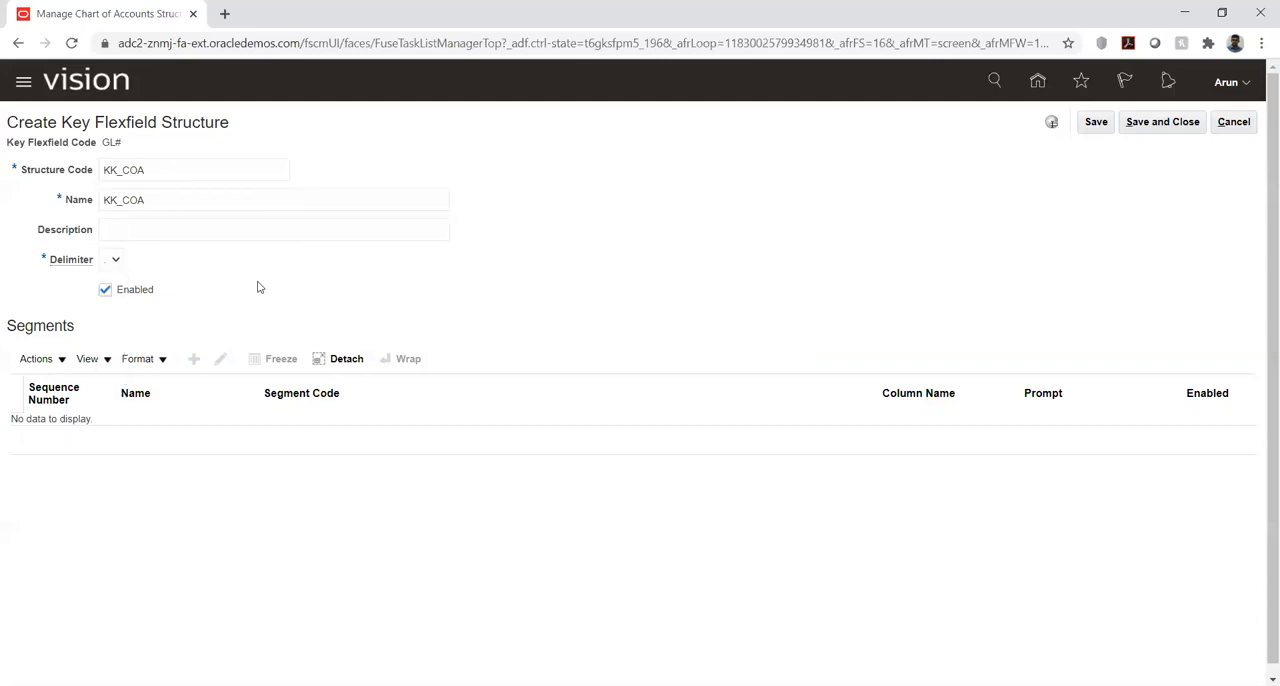
pyautogui.click(1096, 124)
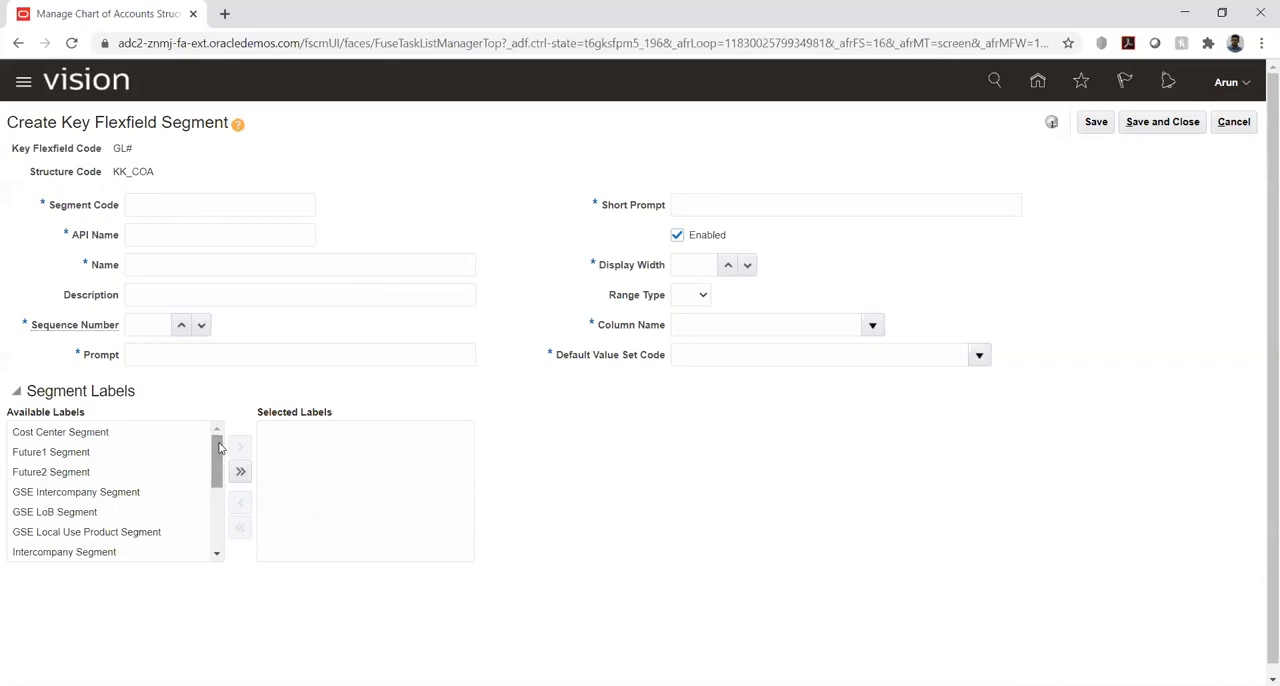
# - Review the available segment labels, from Cost Center and the Future segments through the primary, second and third balancing segments
pyautogui.scroll(-4, 217, 560)
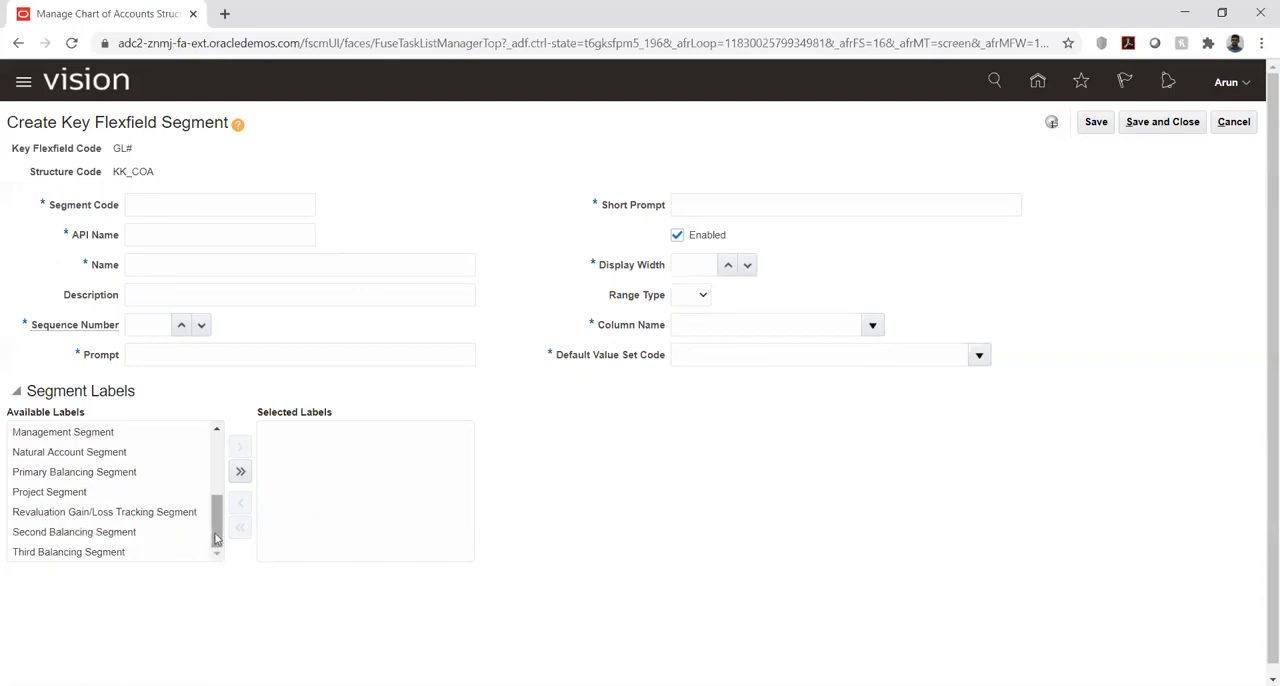
pyautogui.click(50, 531)
pyautogui.click(54, 553)
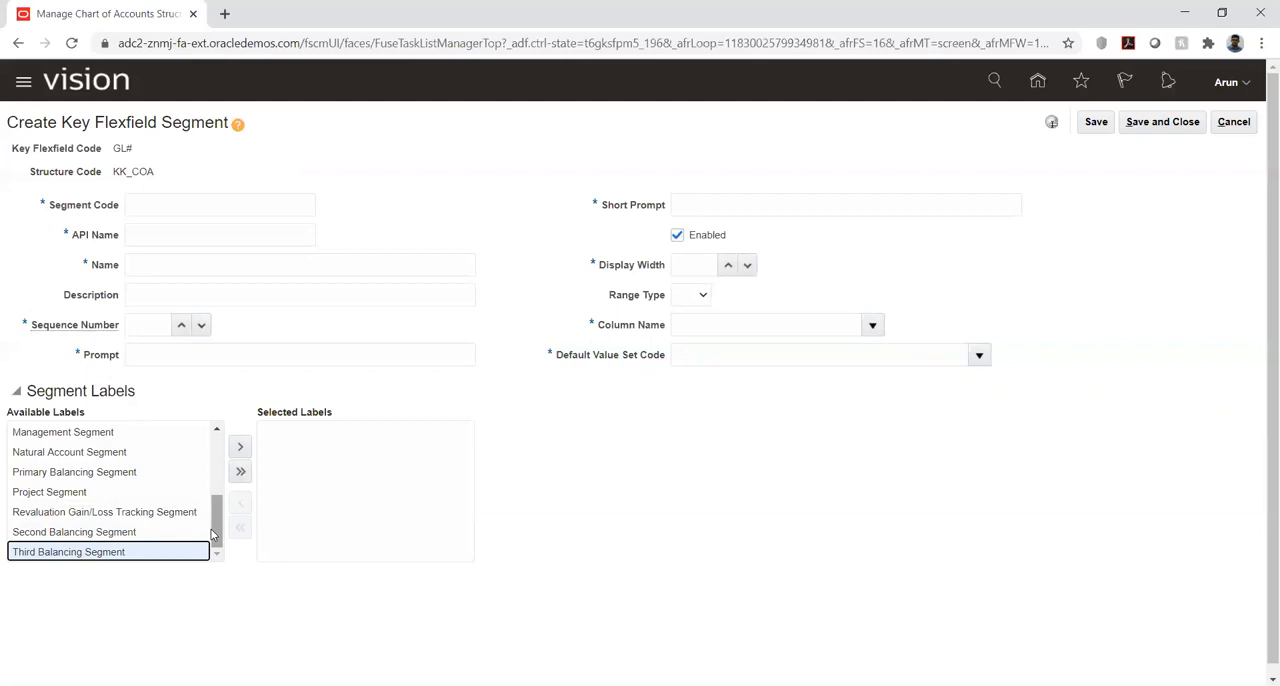
pyautogui.click(116, 533)
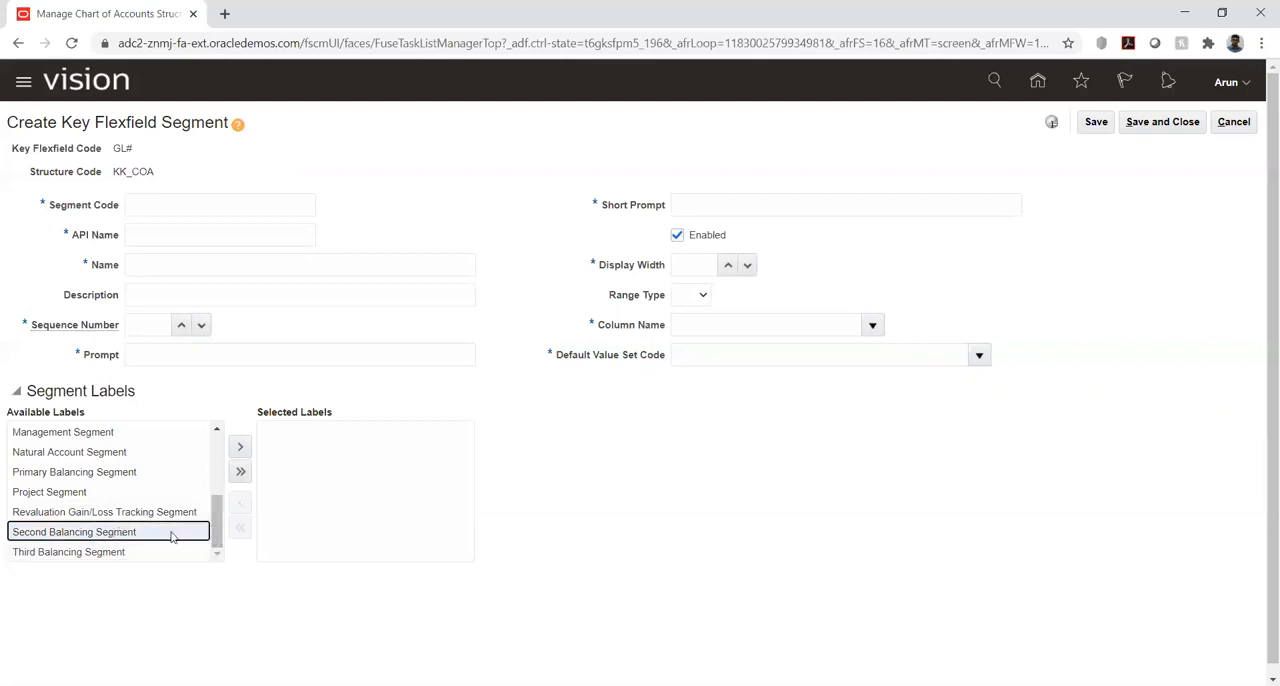
pyautogui.scroll(5, 163, 515)
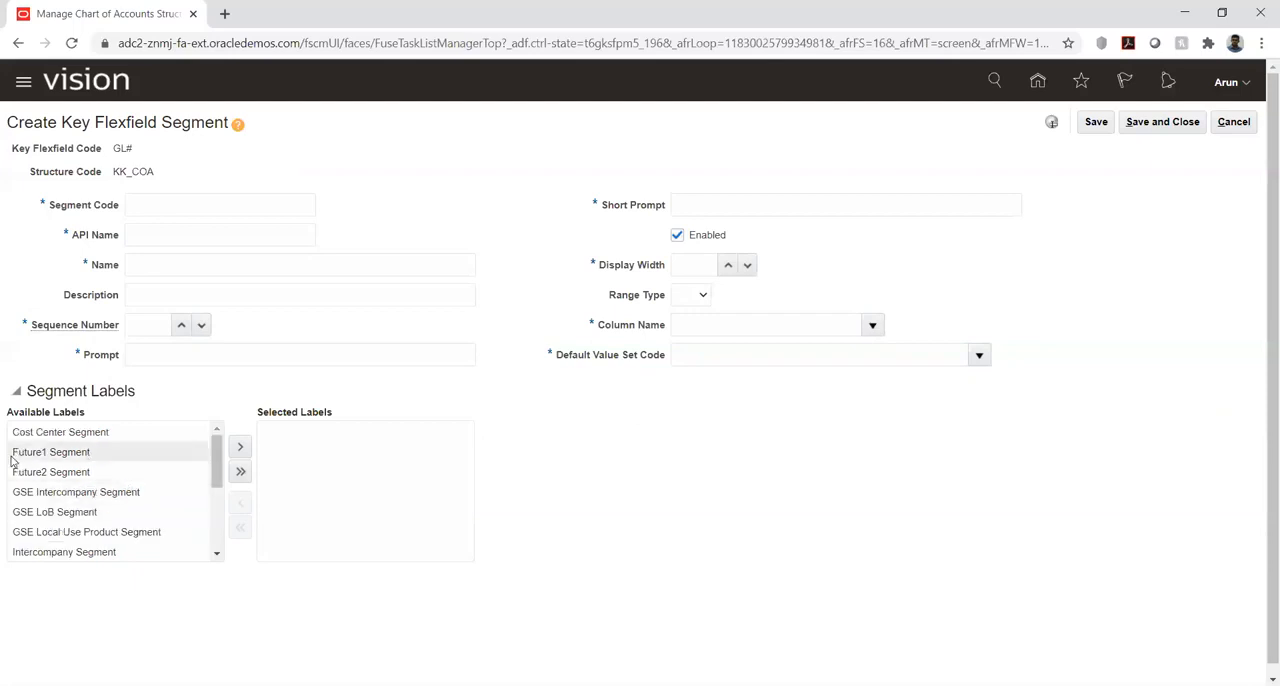
pyautogui.click(36, 475)
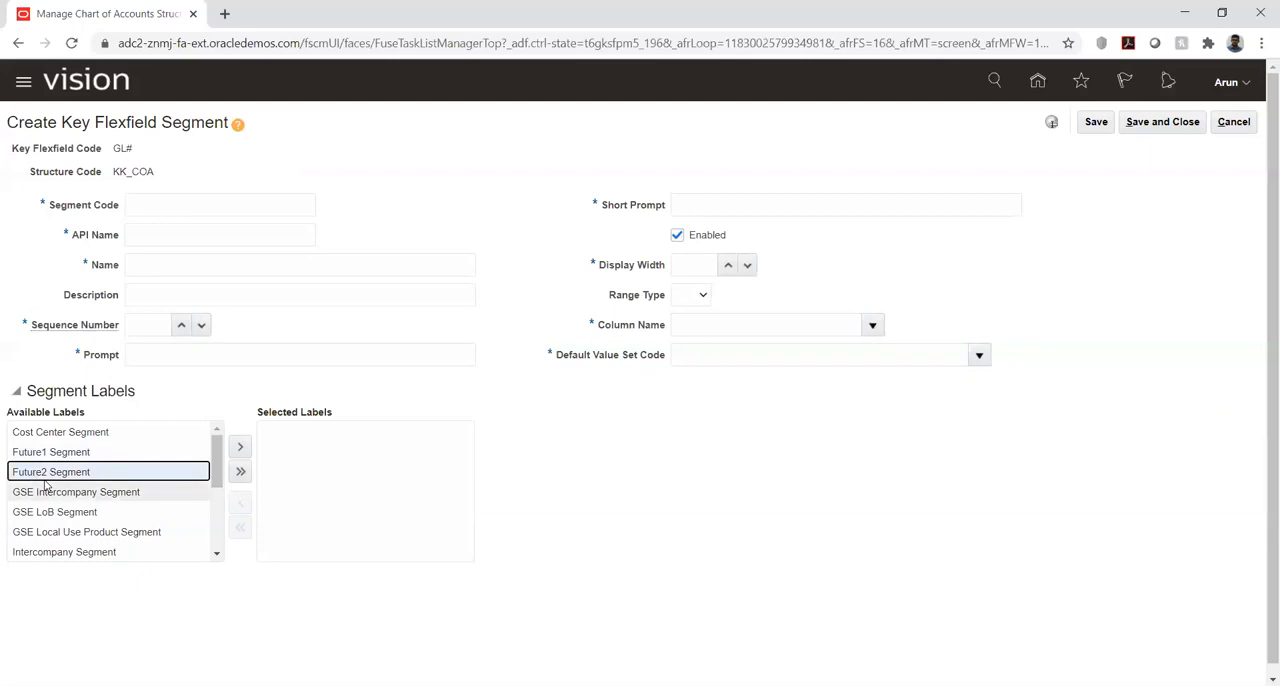
pyautogui.click(55, 452)
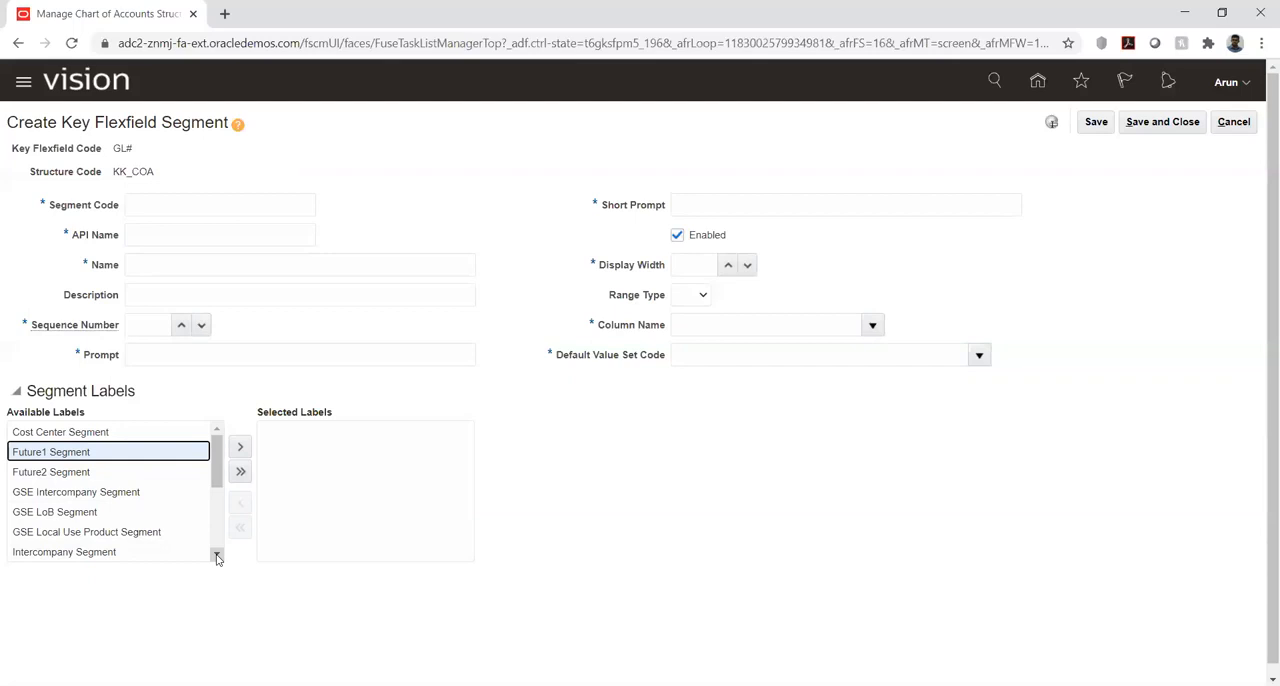
pyautogui.moveTo(217, 558); pyautogui.dragTo(217, 558)
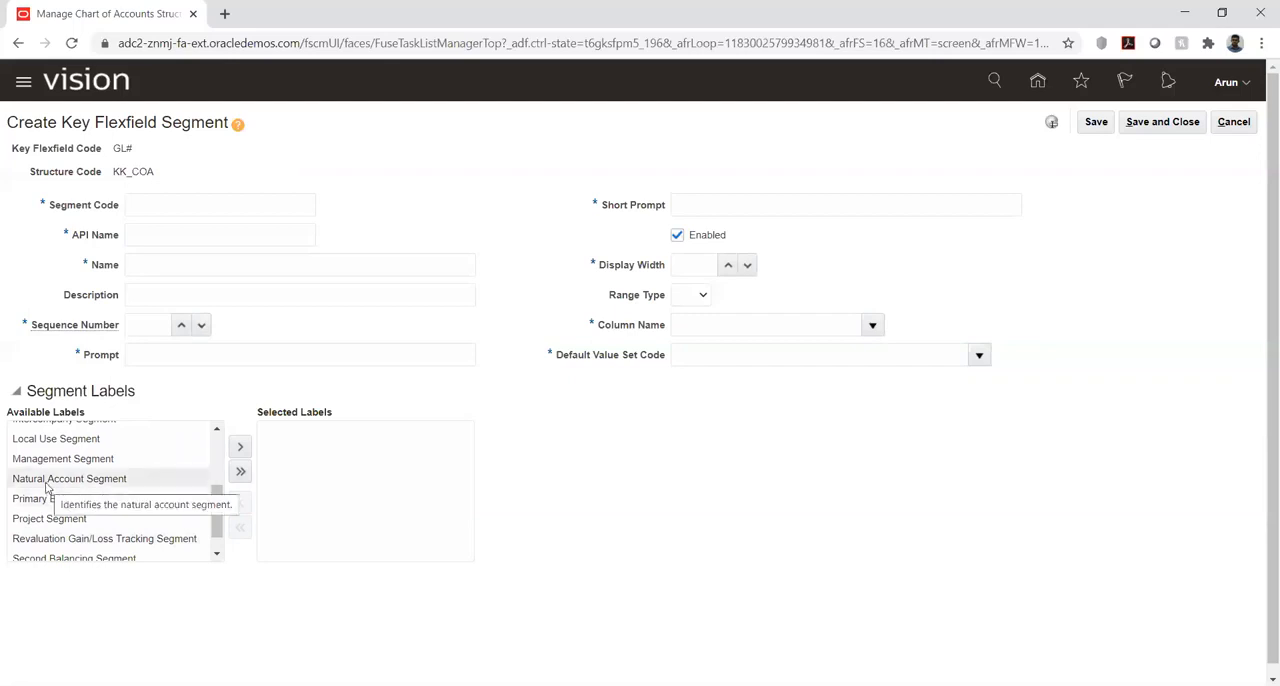
pyautogui.click(217, 555)
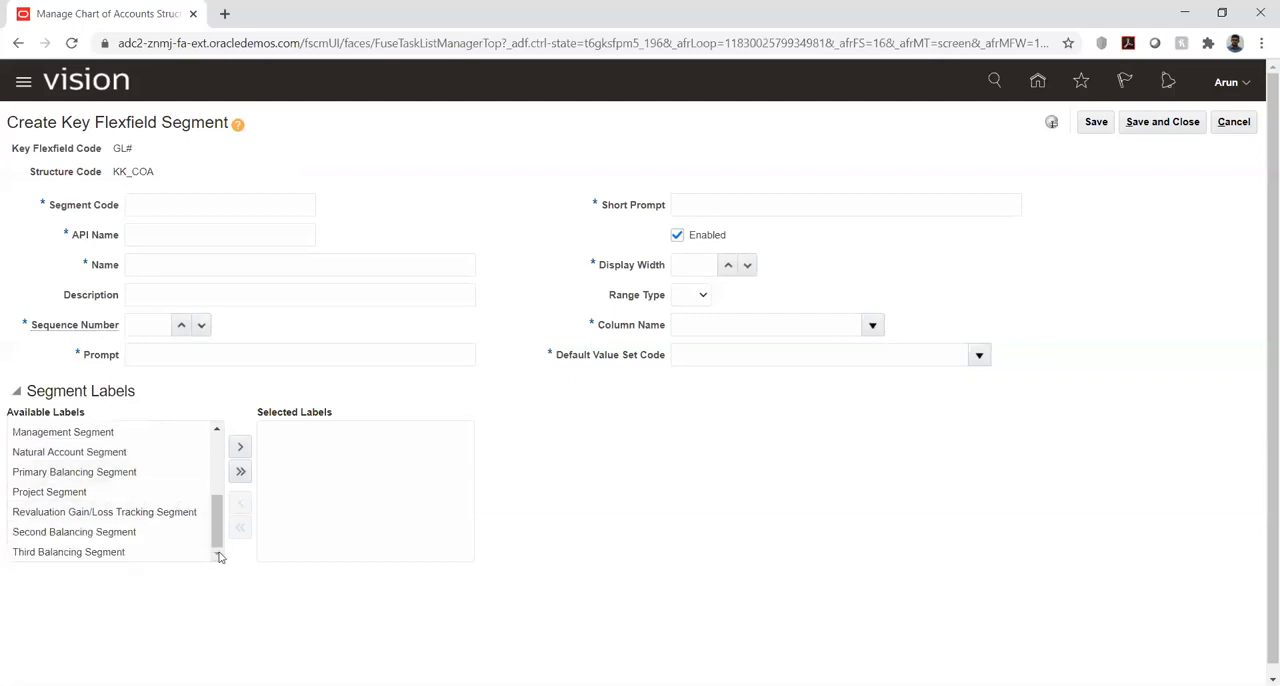
pyautogui.click(58, 478)
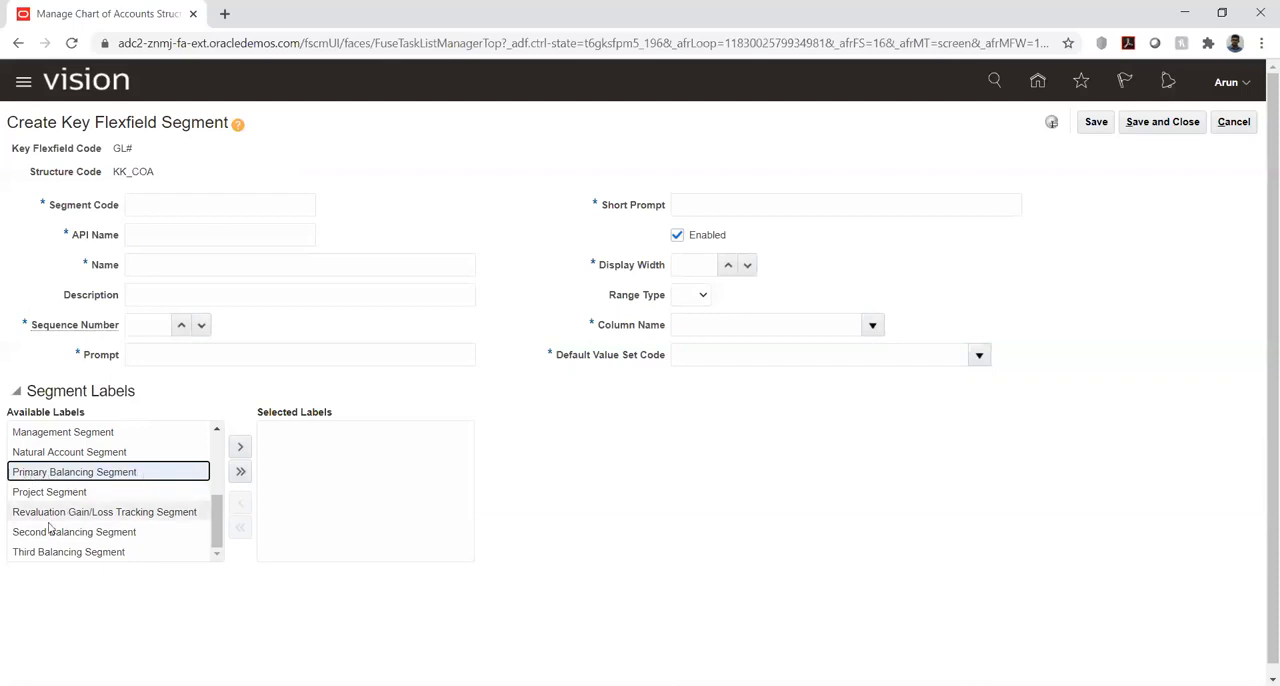
pyautogui.click(90, 538)
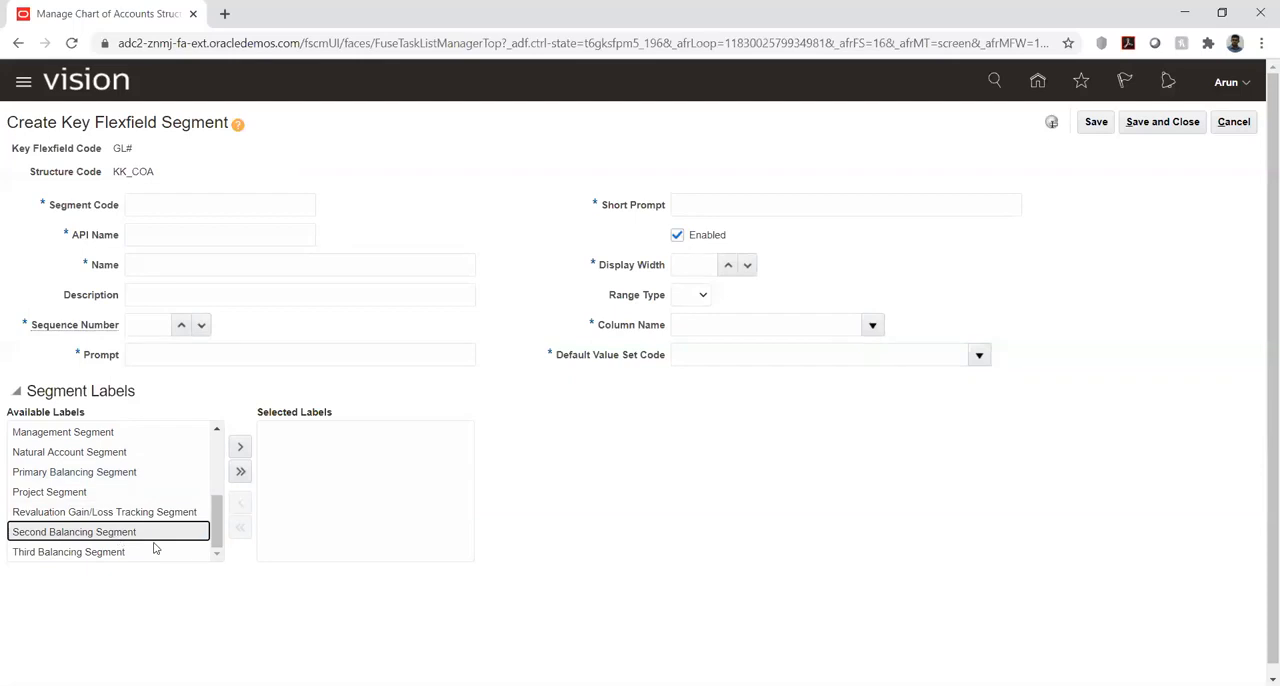
pyautogui.click(73, 556)
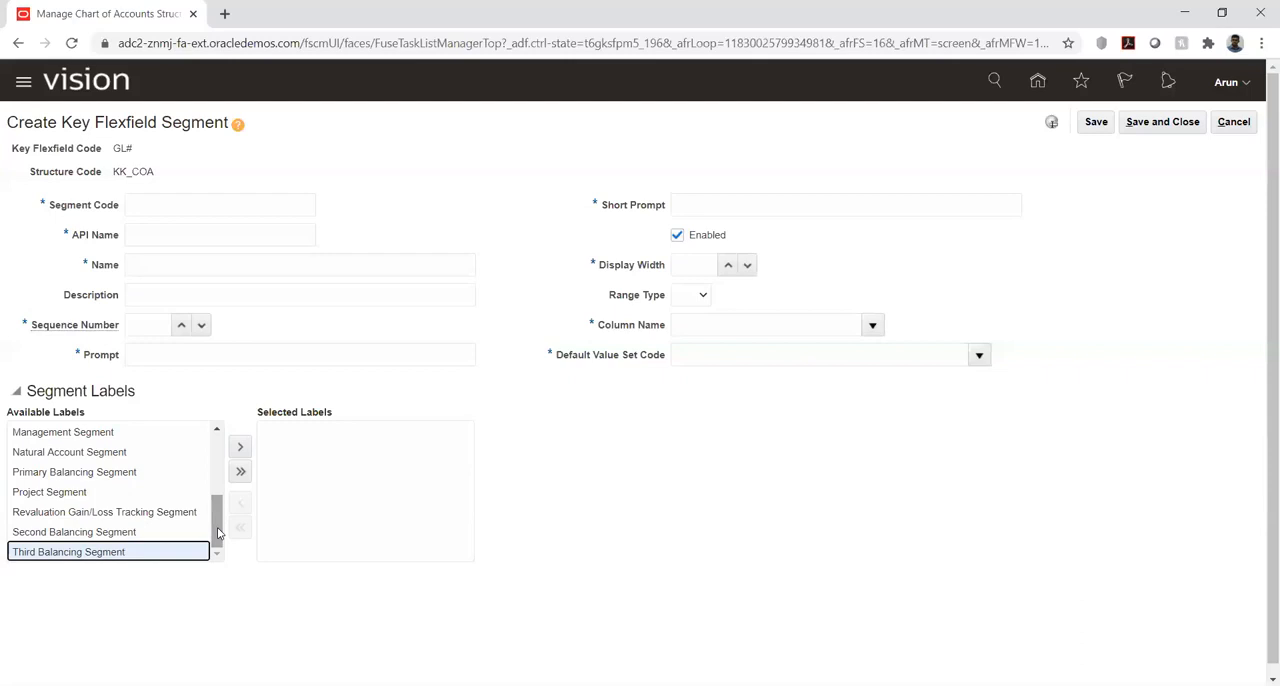
pyautogui.click(125, 514)
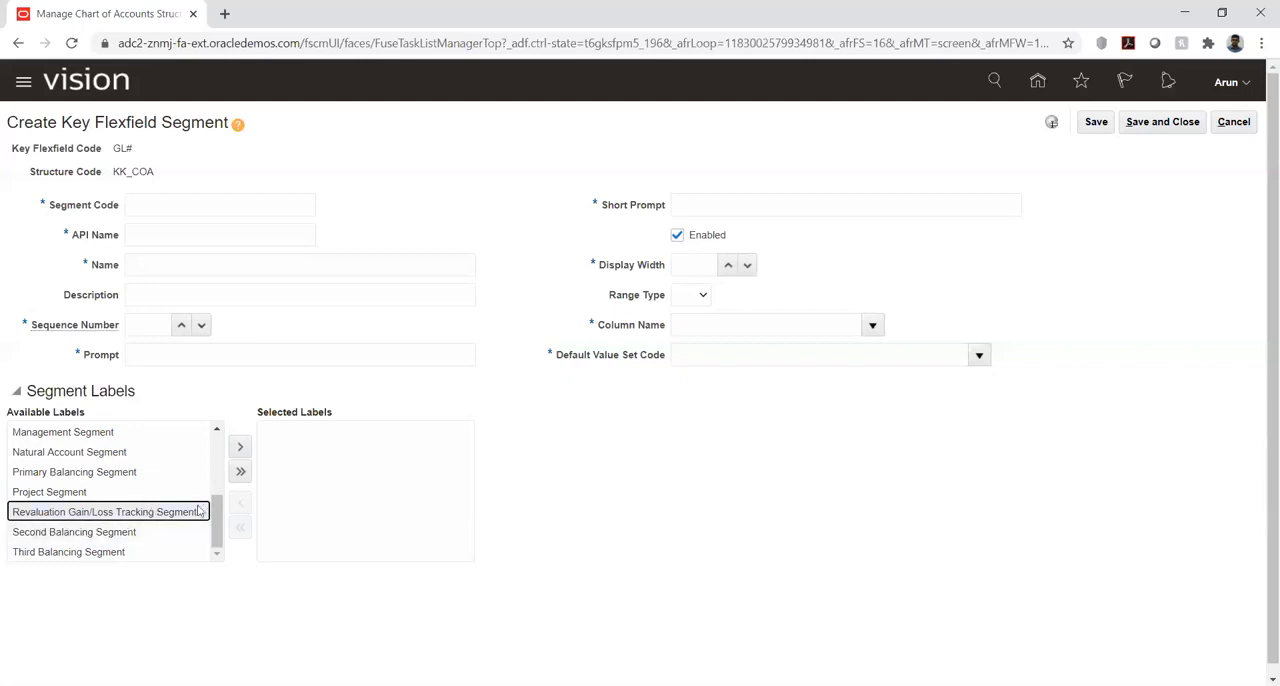
pyautogui.click(218, 428)
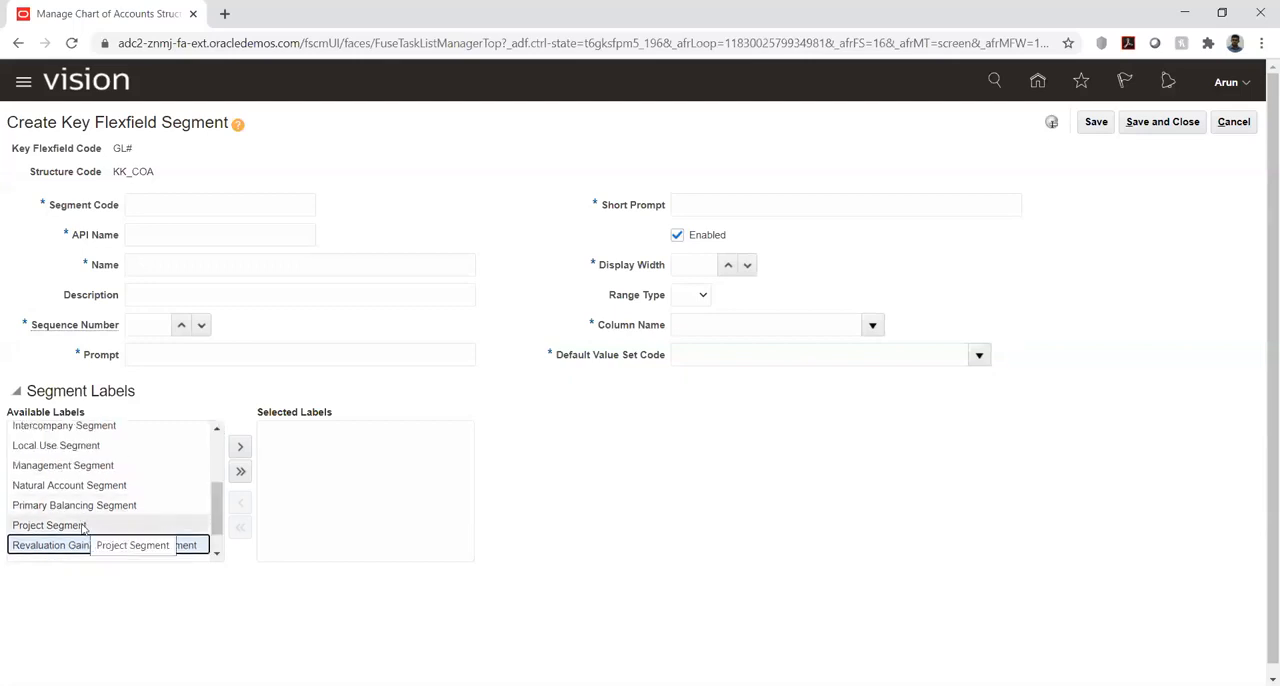
pyautogui.click(217, 553)
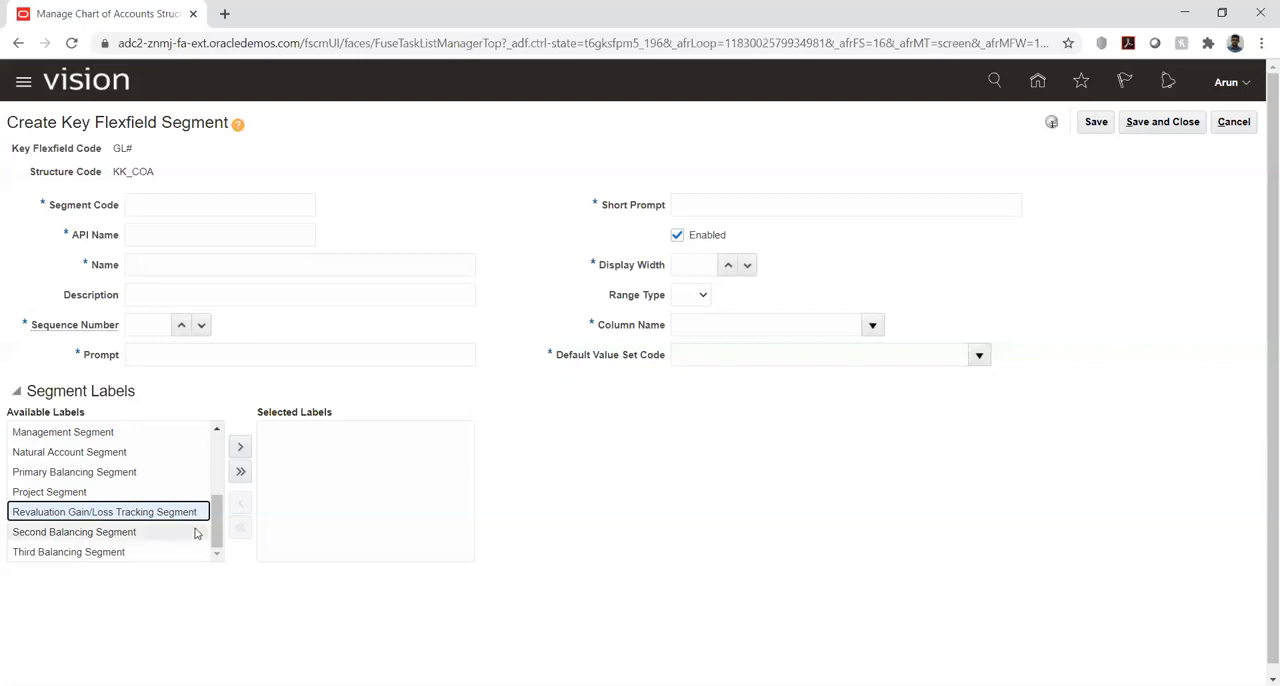
pyautogui.moveTo(216, 432); pyautogui.dragTo(217, 537)
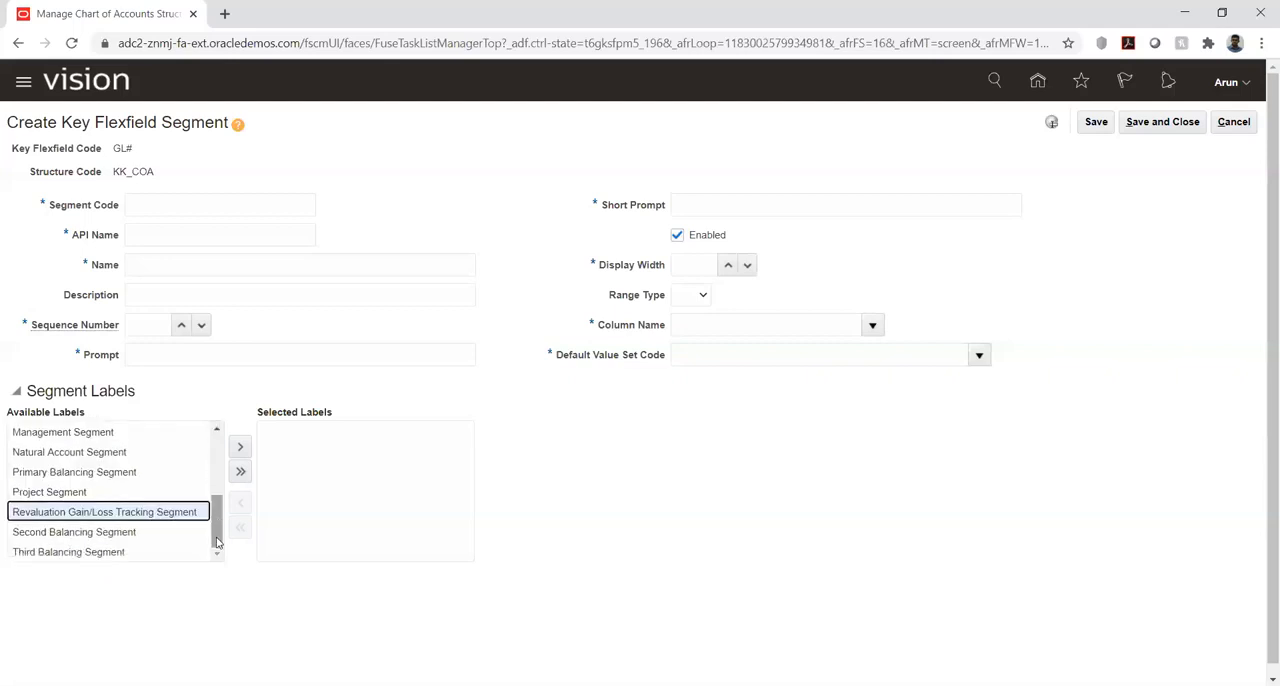
pyautogui.click(217, 433)
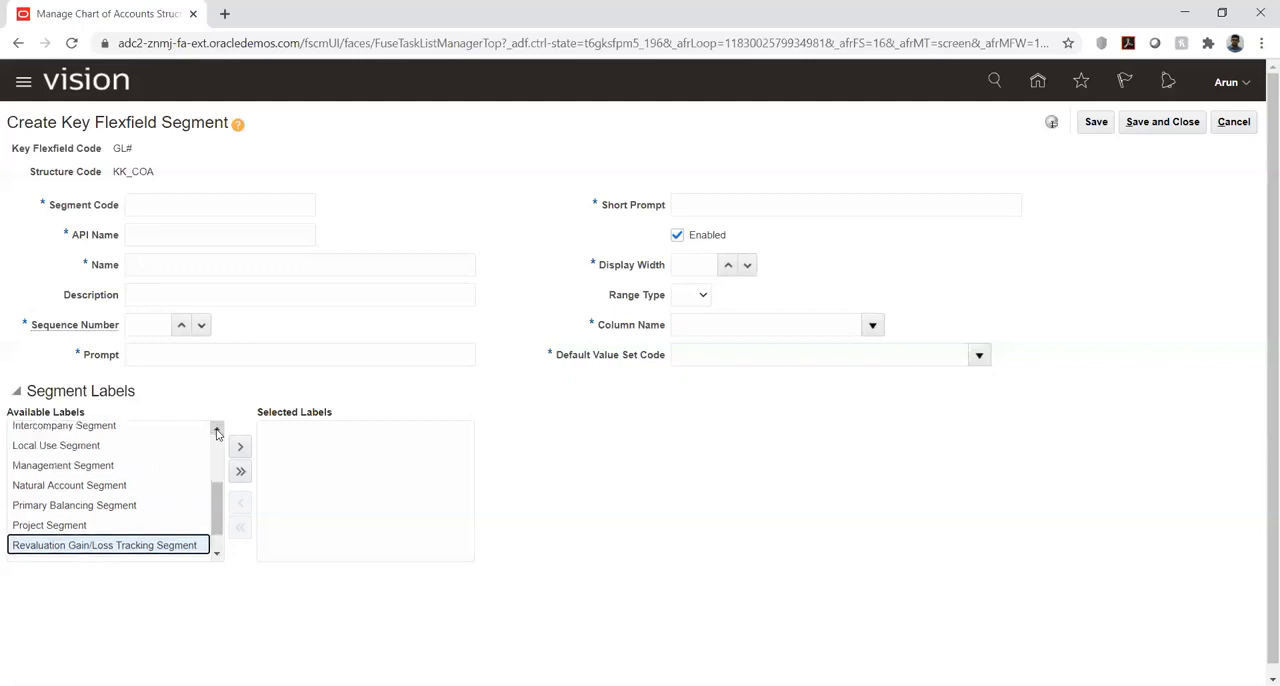
pyautogui.scroll(5, 217, 433)
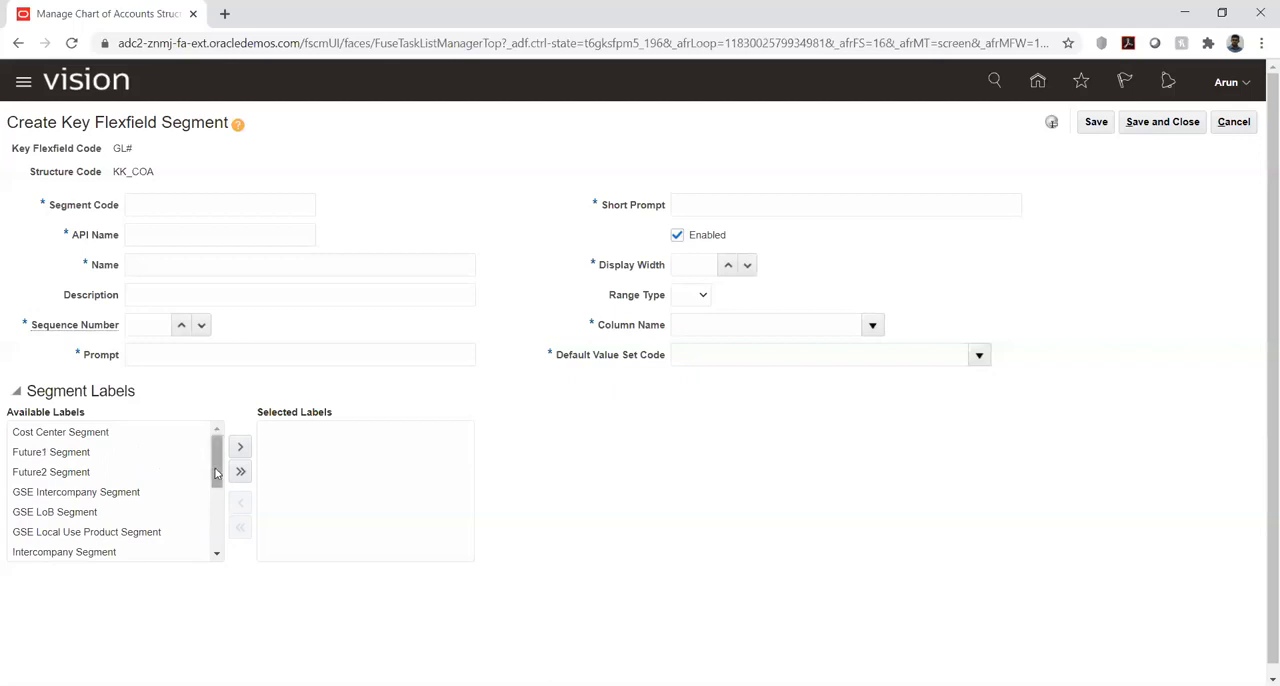
pyautogui.scroll(-2, 218, 480)
pyautogui.scroll(-2, 217, 510)
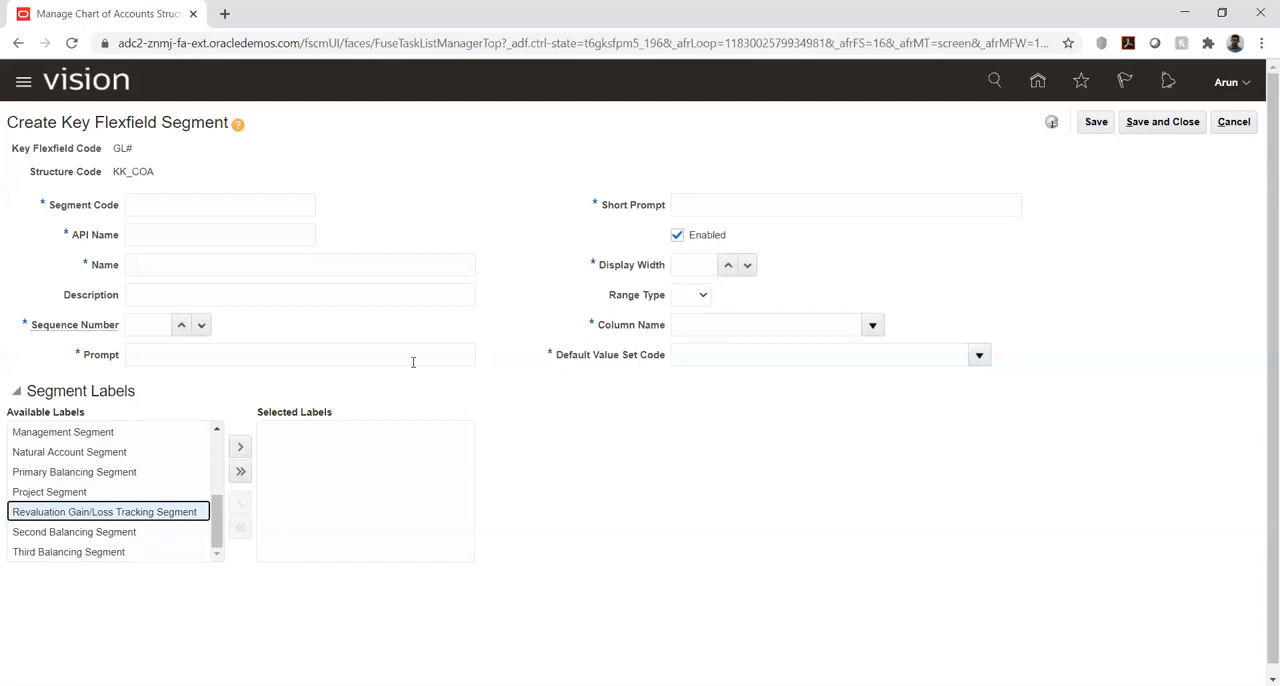
pyautogui.click(215, 430)
pyautogui.scroll(3, 213, 437)
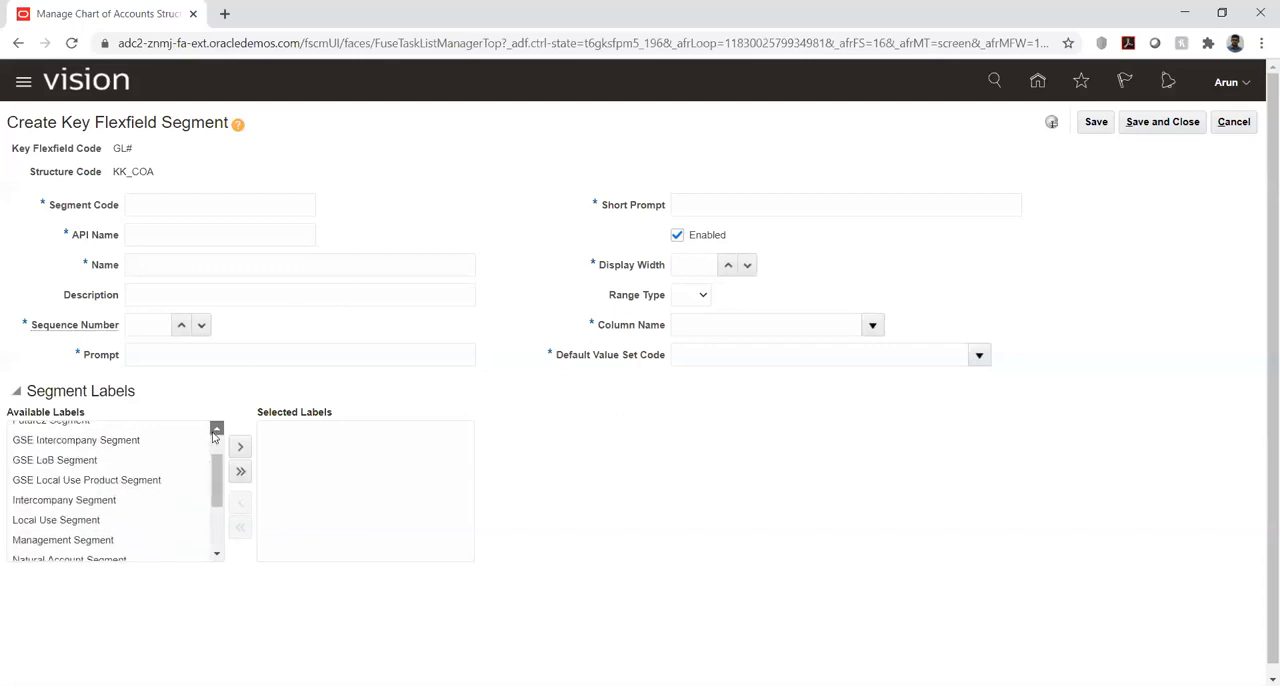
# - Enter KK_COM as the new segment's code and reuse it as the segment's name
pyautogui.click(214, 209)
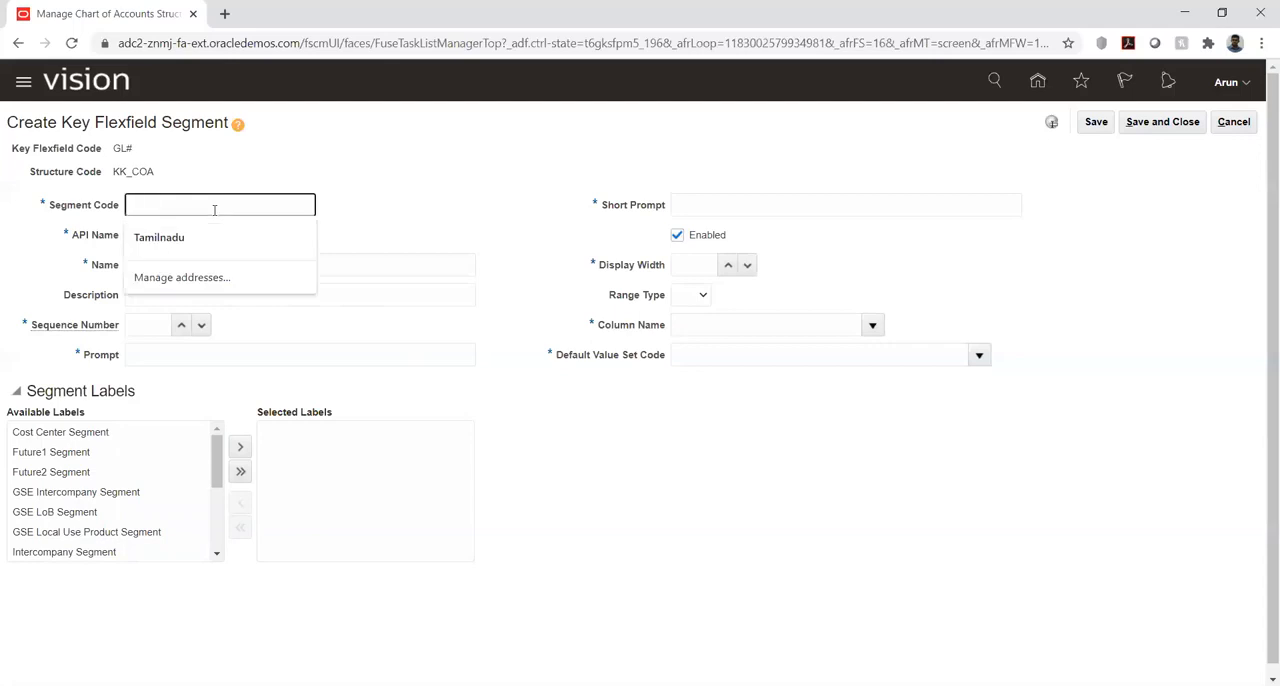
pyautogui.write('KK_CA')
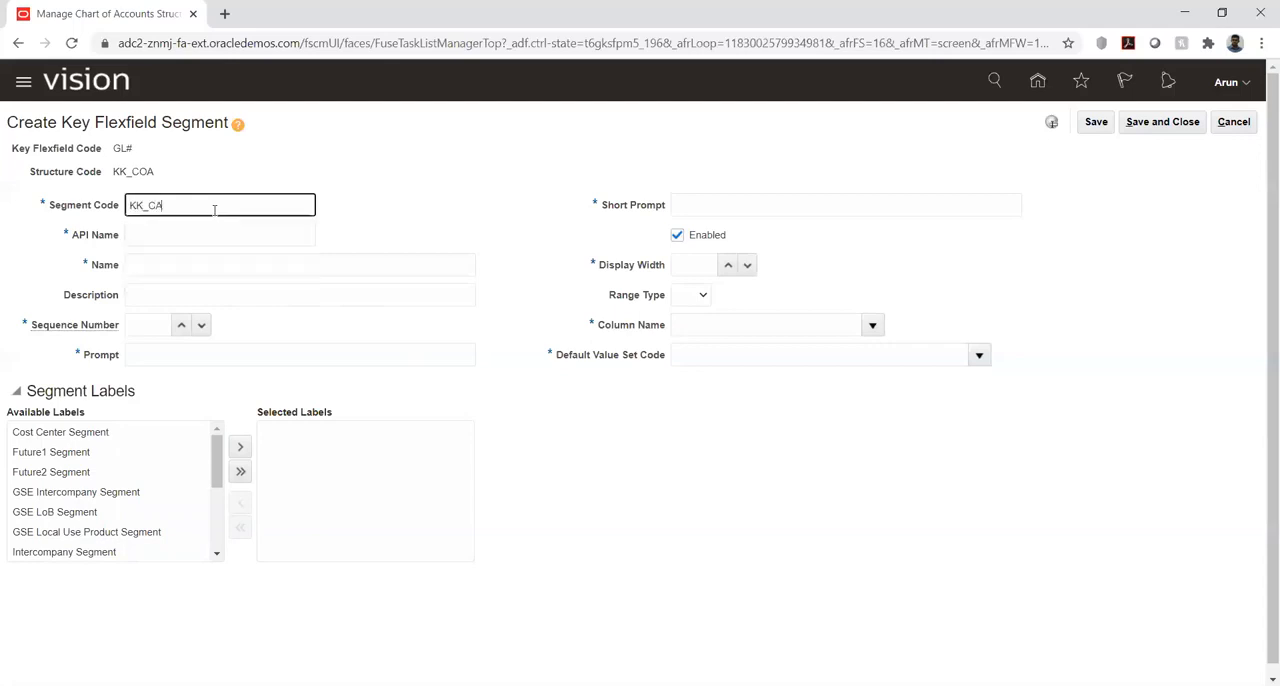
pyautogui.press('BackSpace')
pyautogui.write('OM')
pyautogui.press('Tab')
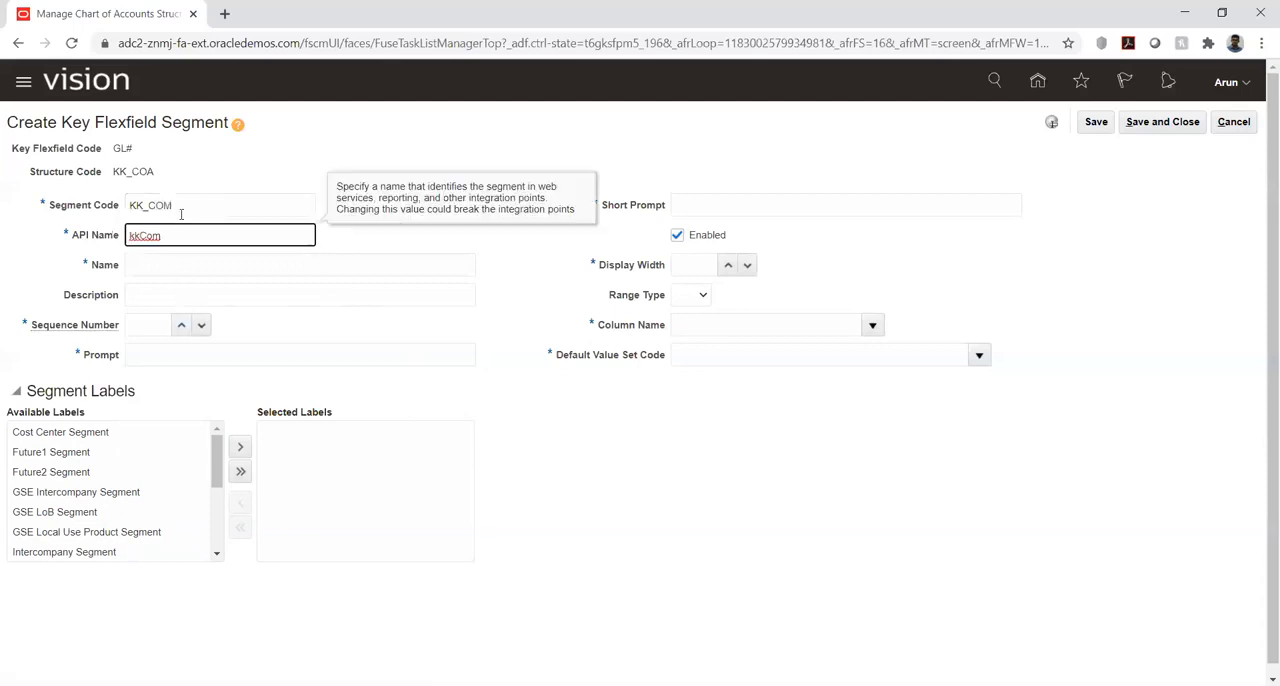
pyautogui.doubleClick(182, 206)
pyautogui.hotkey('ctrl', 'c')
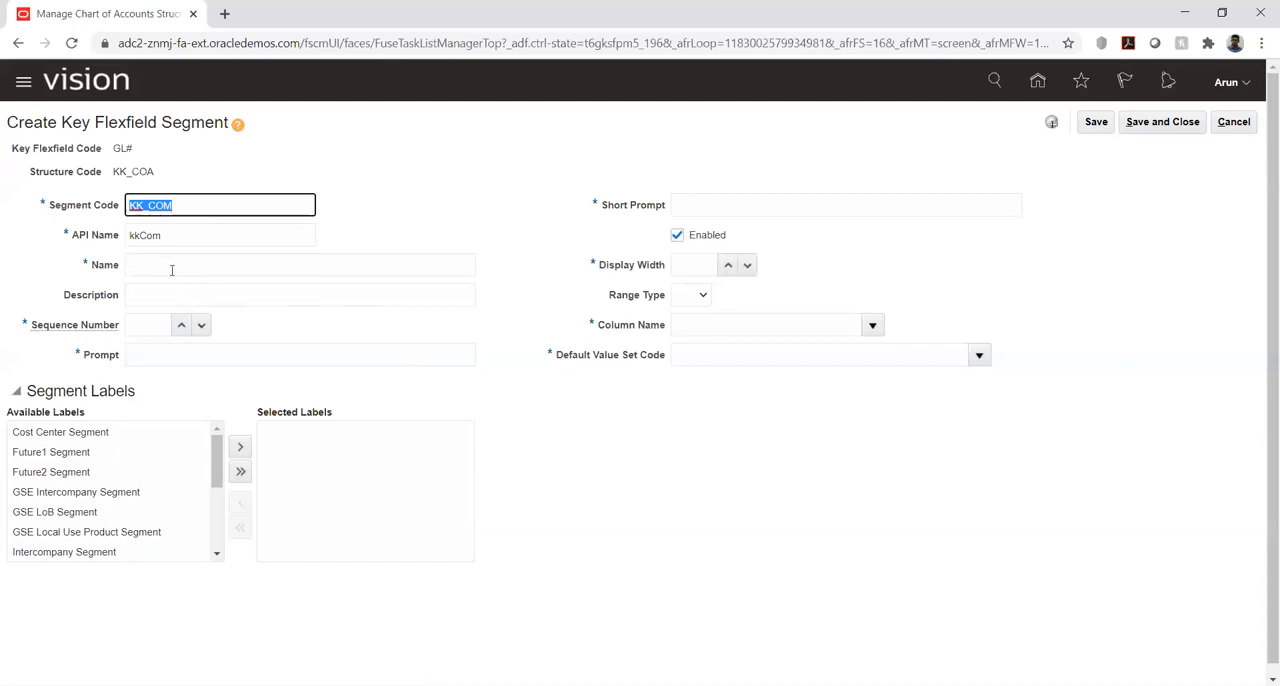
pyautogui.click(172, 270)
pyautogui.hotkey('ctrl', 'v')
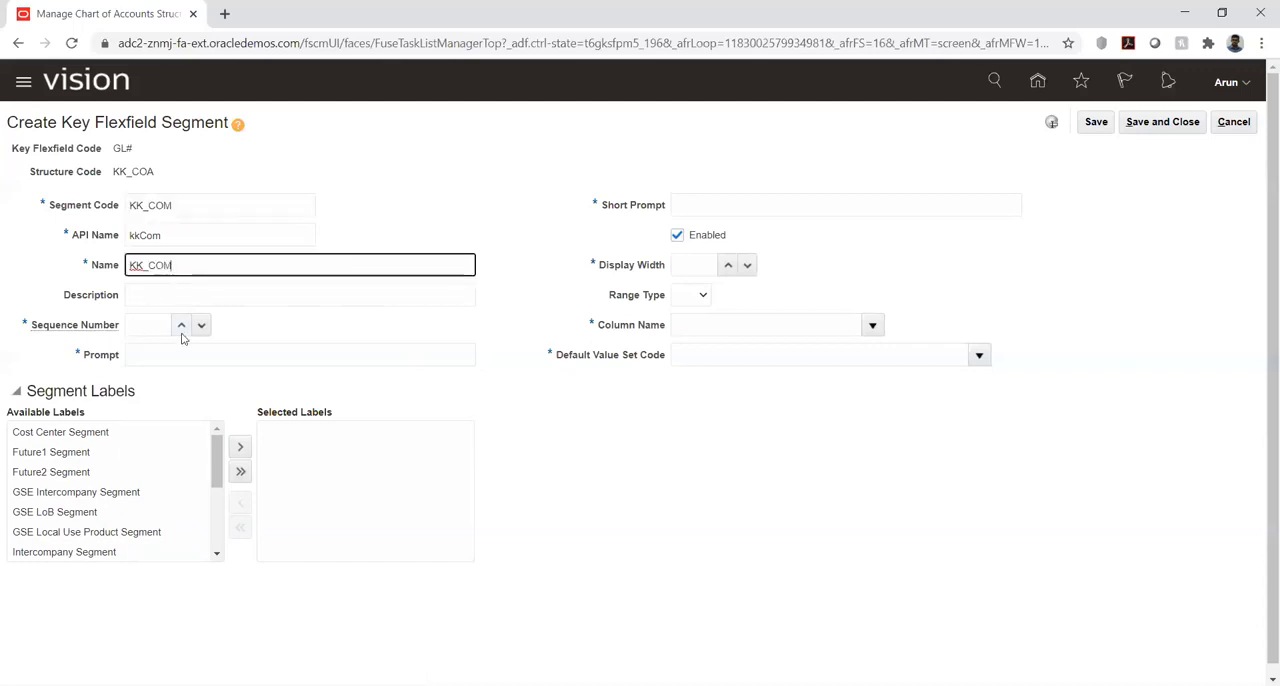
# - Set the KK_COM segment's sequence number to 1 and its prompt and short prompt to KK_COM
pyautogui.click(182, 328)
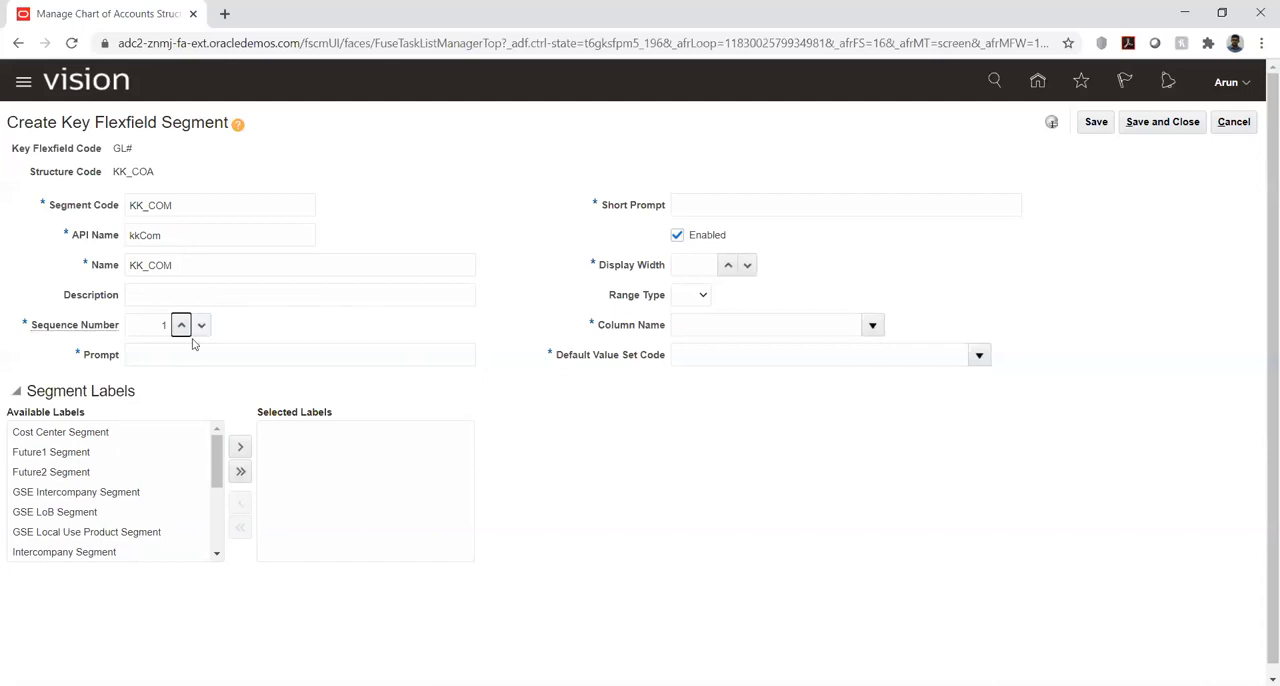
pyautogui.click(253, 355)
pyautogui.hotkey('ctrl', 'v')
pyautogui.click(781, 206)
pyautogui.hotkey('ctrl', 'v')
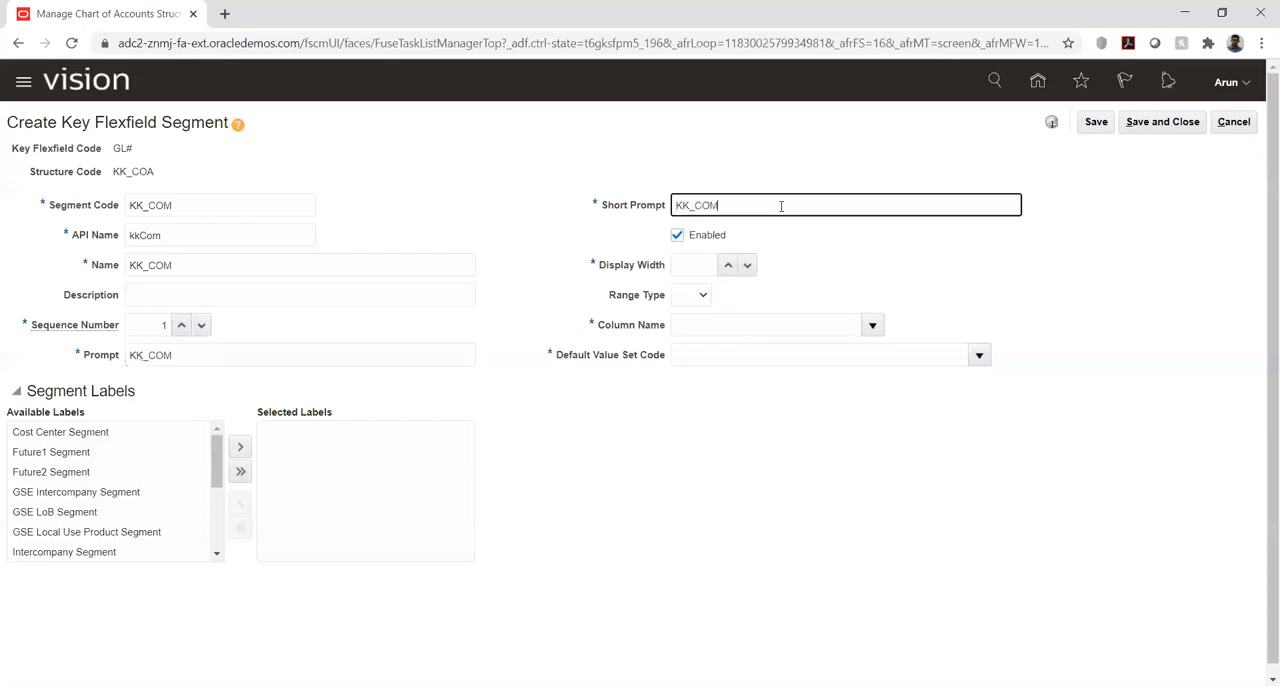
# - Set the KK_COM segment's display width to 6 and choose a column name for it
pyautogui.click(709, 261)
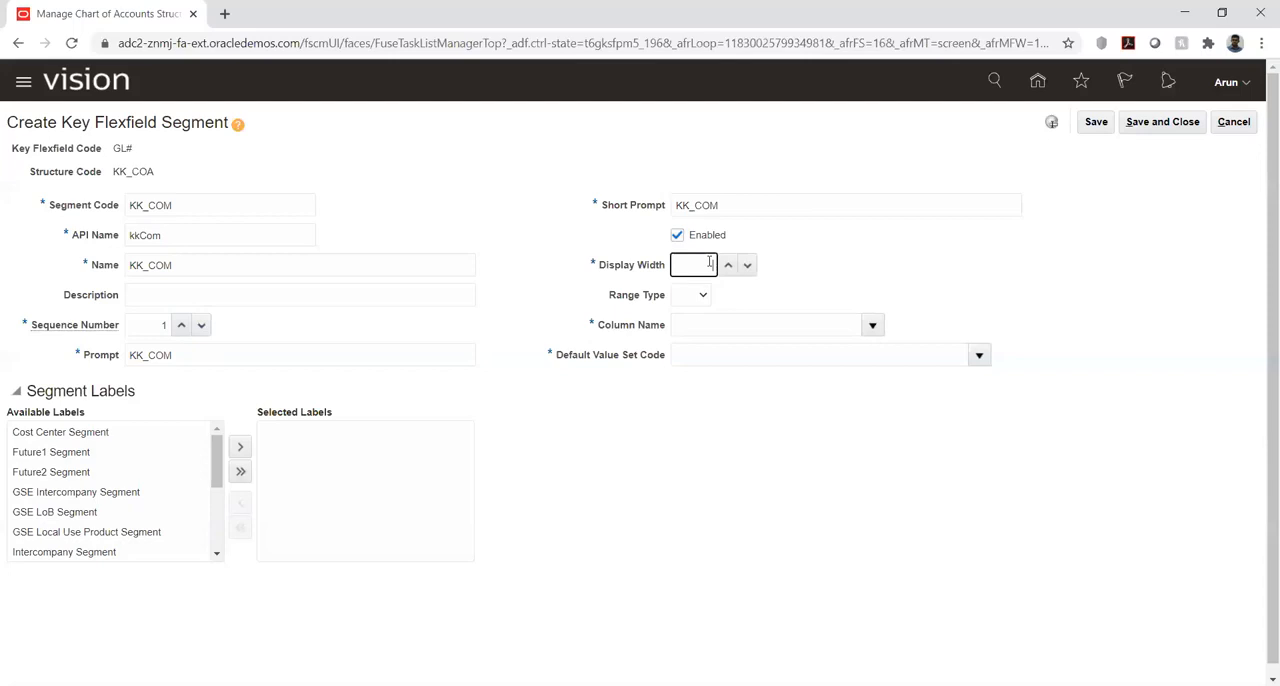
pyautogui.write('6')
pyautogui.click(872, 325)
pyautogui.click(736, 380)
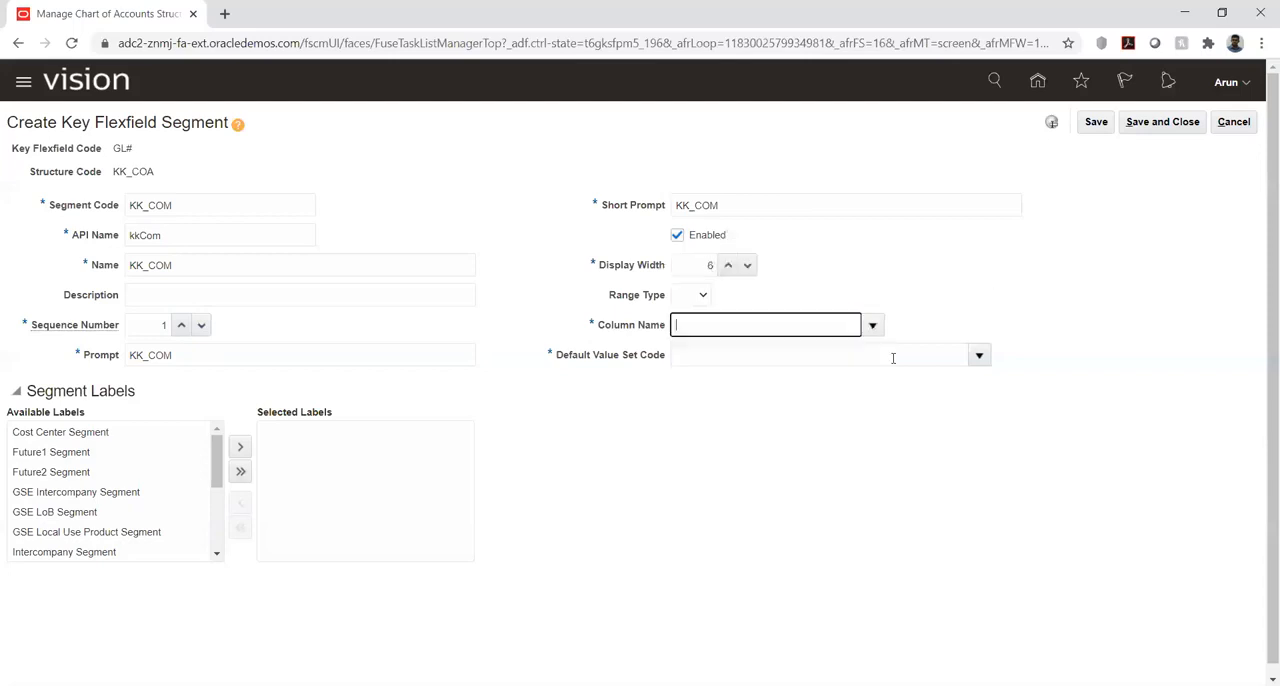
# - Search the value sets for "kk" and assign KK_Comp as the KK_COM segment's default value set
pyautogui.click(979, 355)
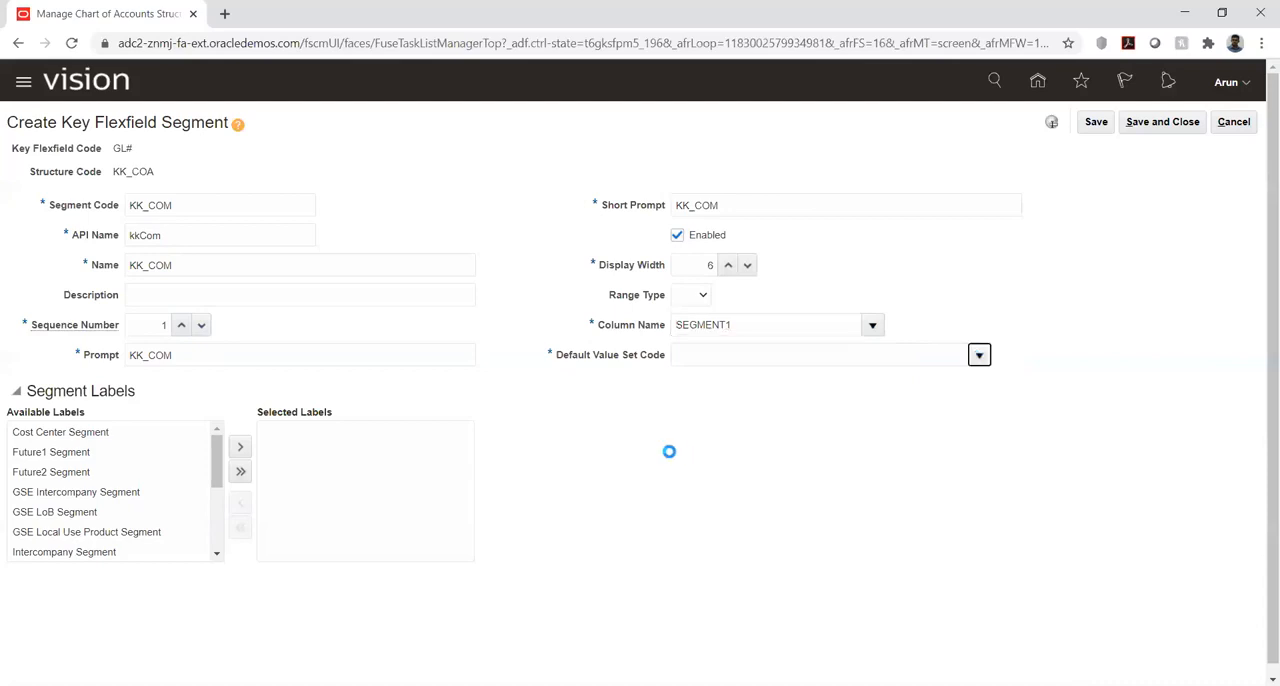
pyautogui.click(692, 632)
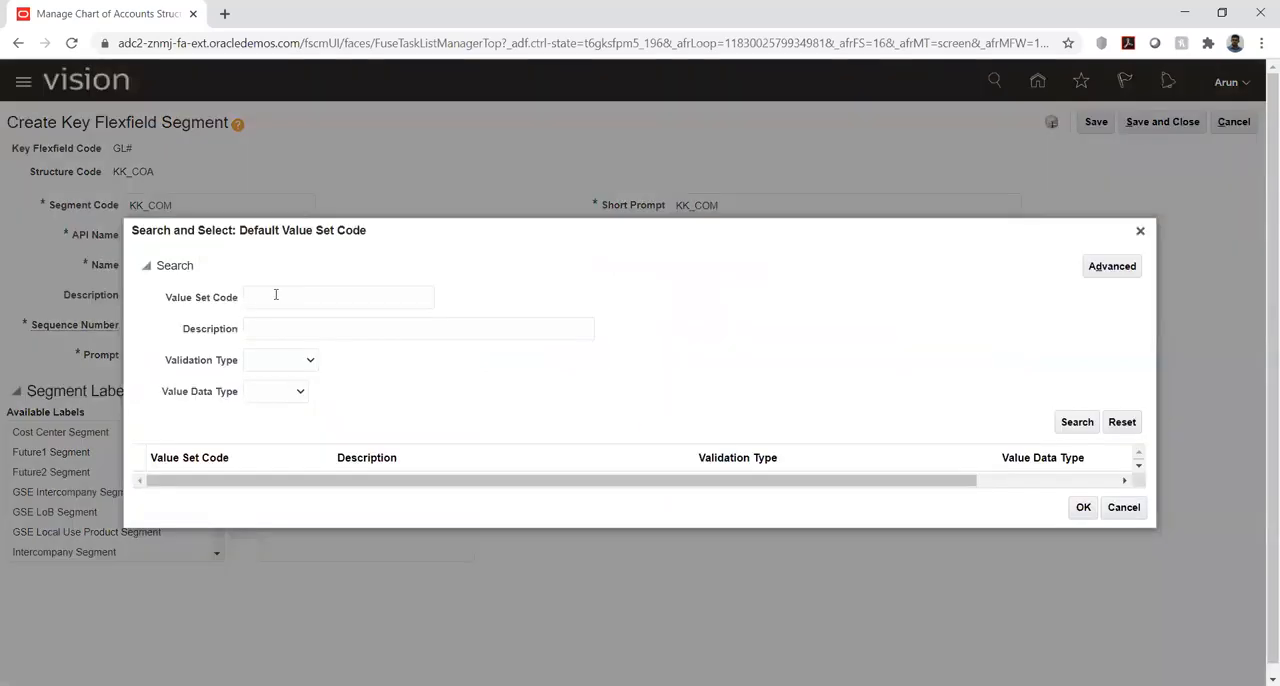
pyautogui.click(276, 295)
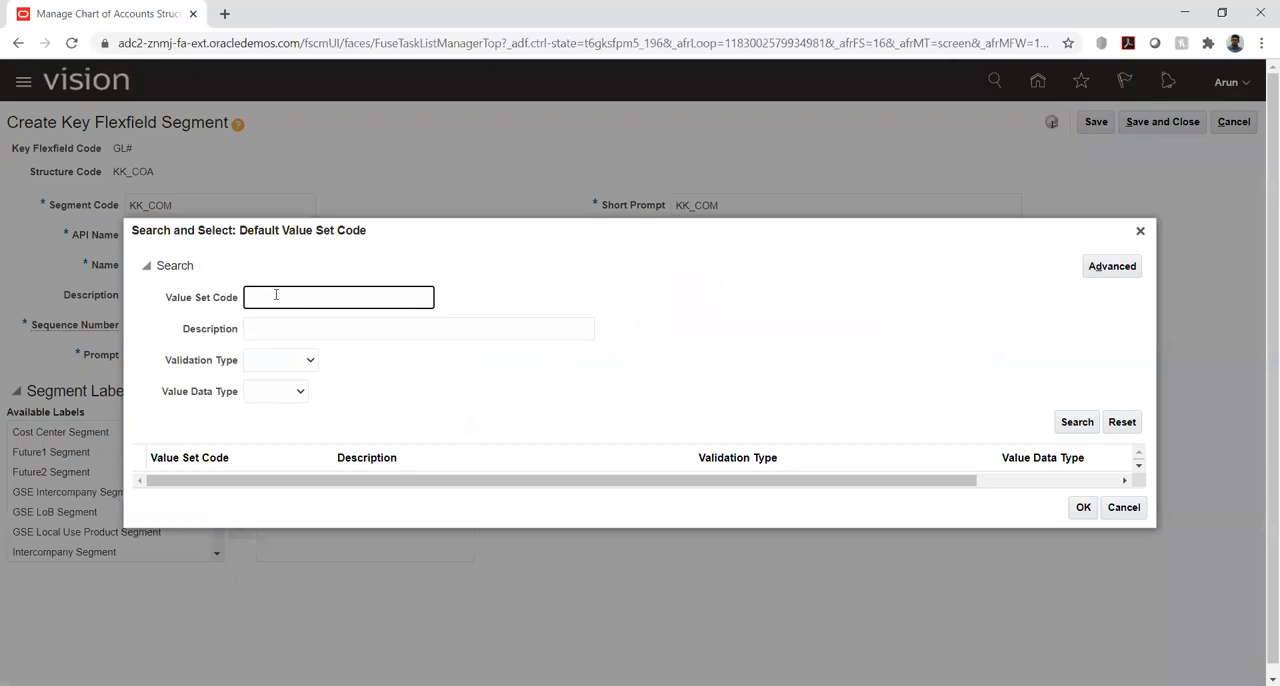
pyautogui.write('kk')
pyautogui.press('Return')
pyautogui.click(180, 485)
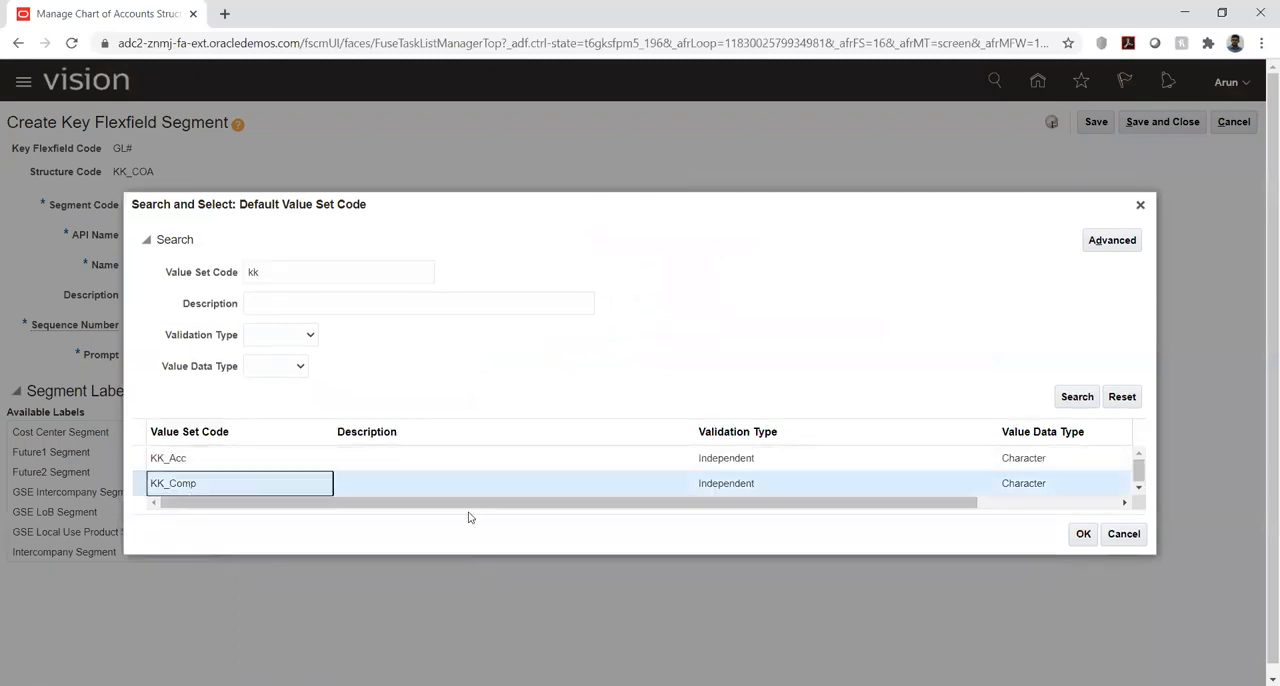
pyautogui.click(1083, 533)
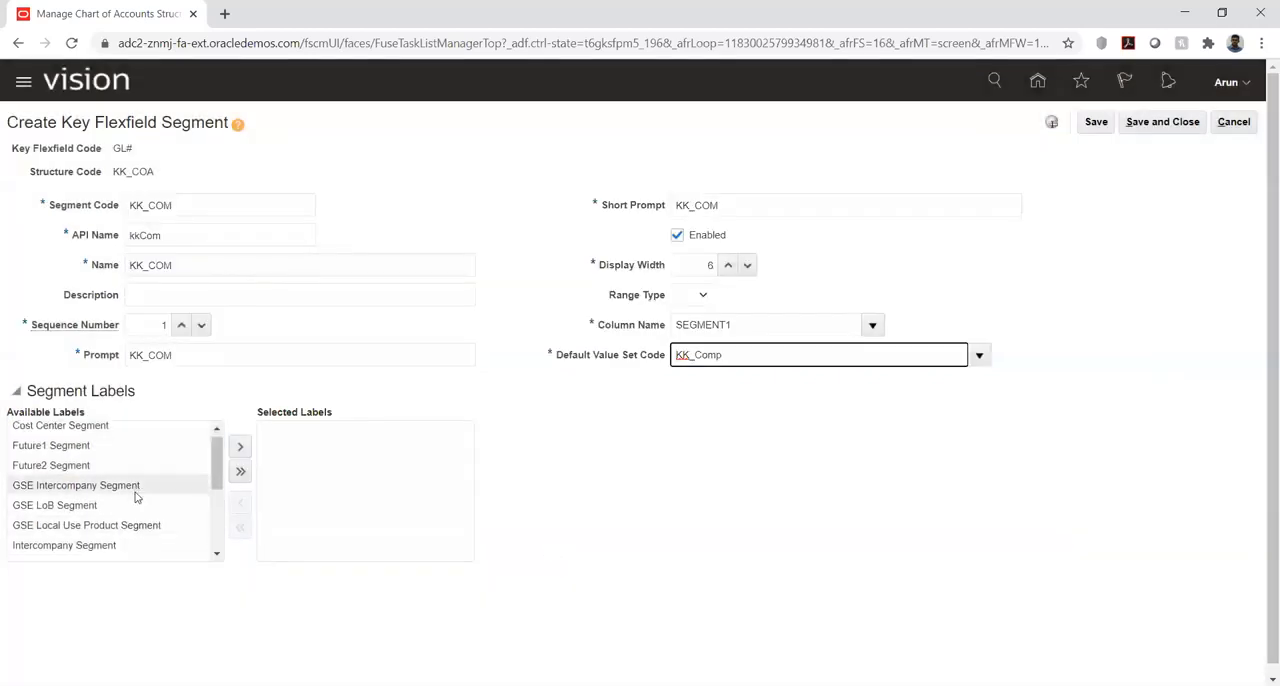
# - Assign the Primary Balancing Segment label to the KK_COM segment, save it and return to the structure
pyautogui.scroll(-2, 136, 497)
pyautogui.click(137, 548)
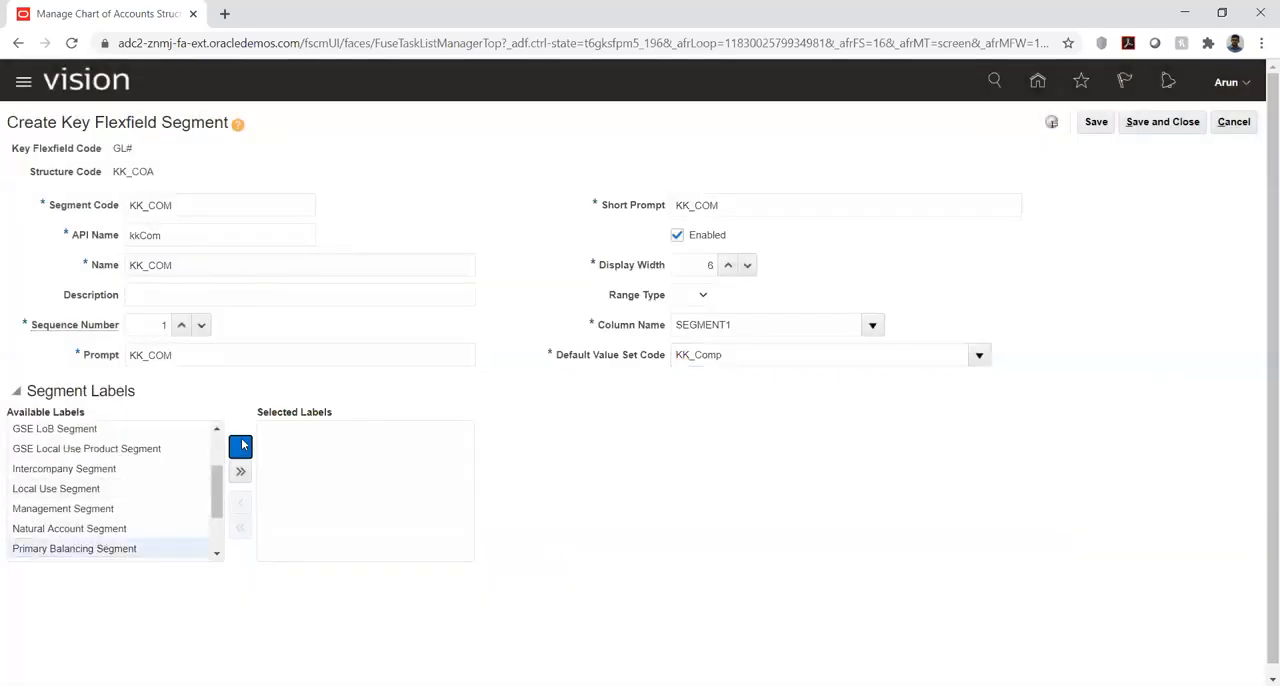
pyautogui.click(241, 446)
pyautogui.click(1095, 122)
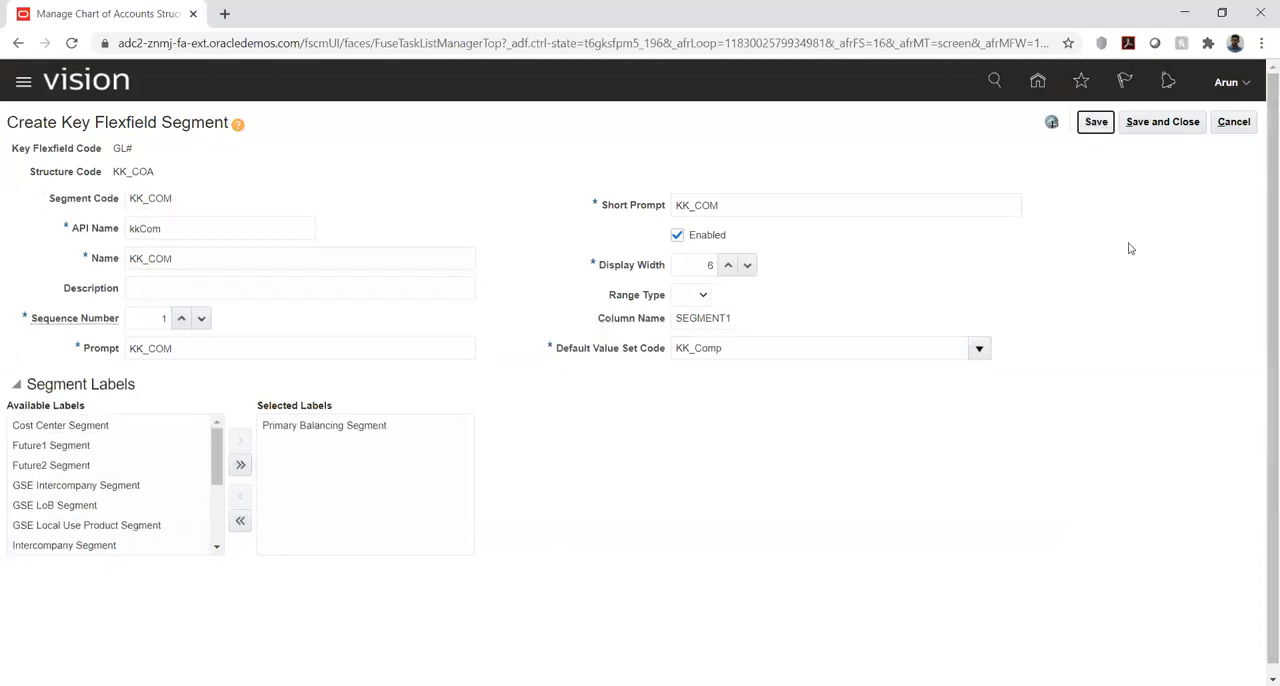
pyautogui.click(1153, 130)
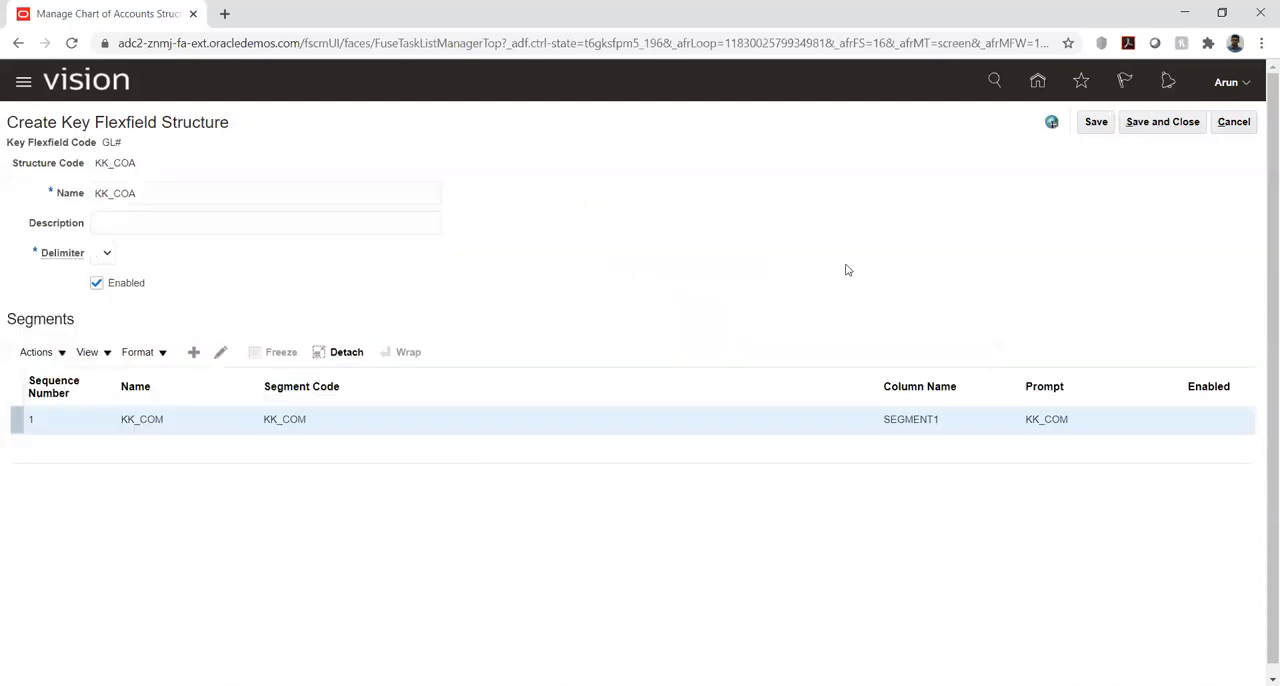
# - Add another segment to the KK_COA structure with KK_ACC as both its segment code and its name
pyautogui.click(194, 352)
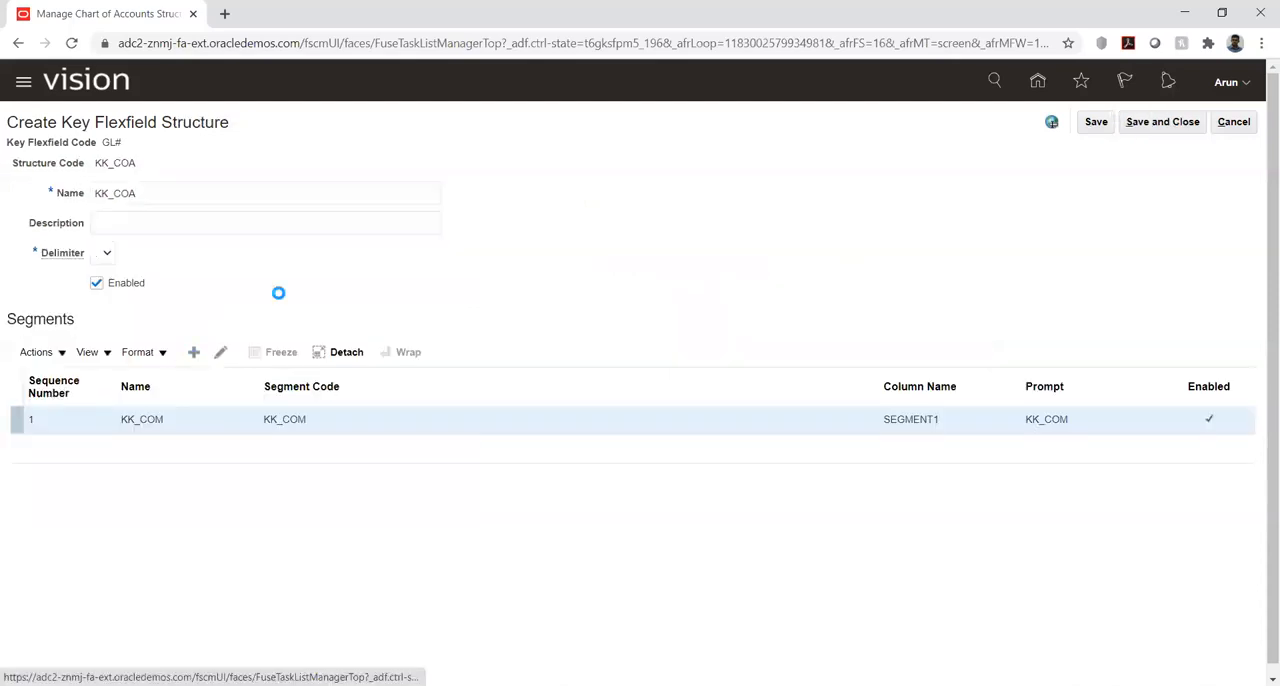
pyautogui.click(153, 201)
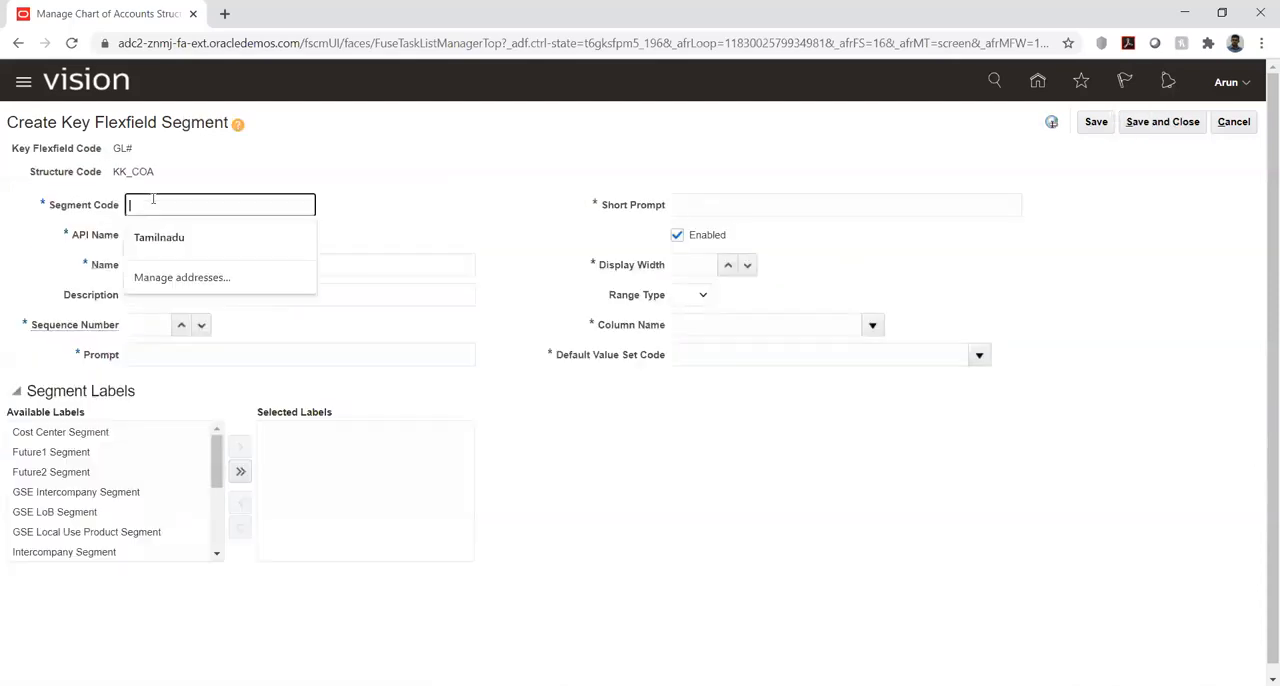
pyautogui.write('KK_ACC')
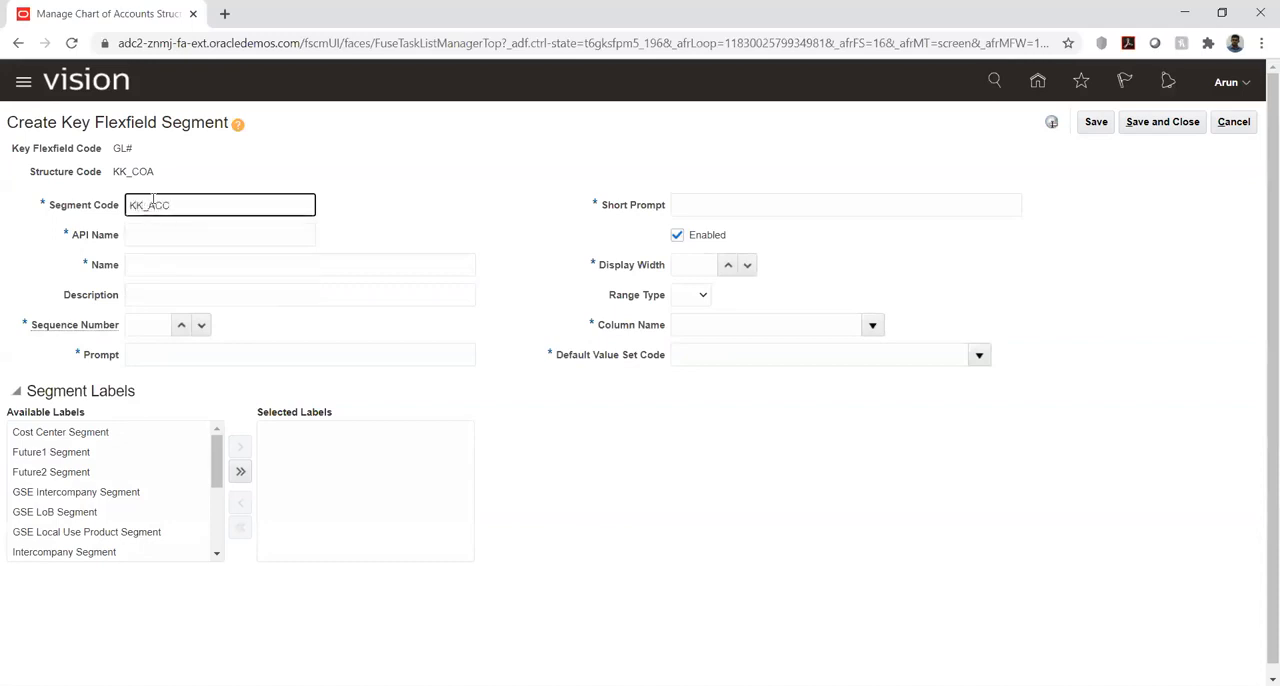
pyautogui.press('Tab')
pyautogui.click(200, 205)
pyautogui.doubleClick(200, 205)
pyautogui.hotkey('ctrl', 'c')
pyautogui.click(150, 265)
pyautogui.hotkey('ctrl', 'v')
# - Set the KK_ACC segment's sequence number to 2 and its prompt and short prompt to KK_ACC
pyautogui.click(146, 327)
pyautogui.write('2')
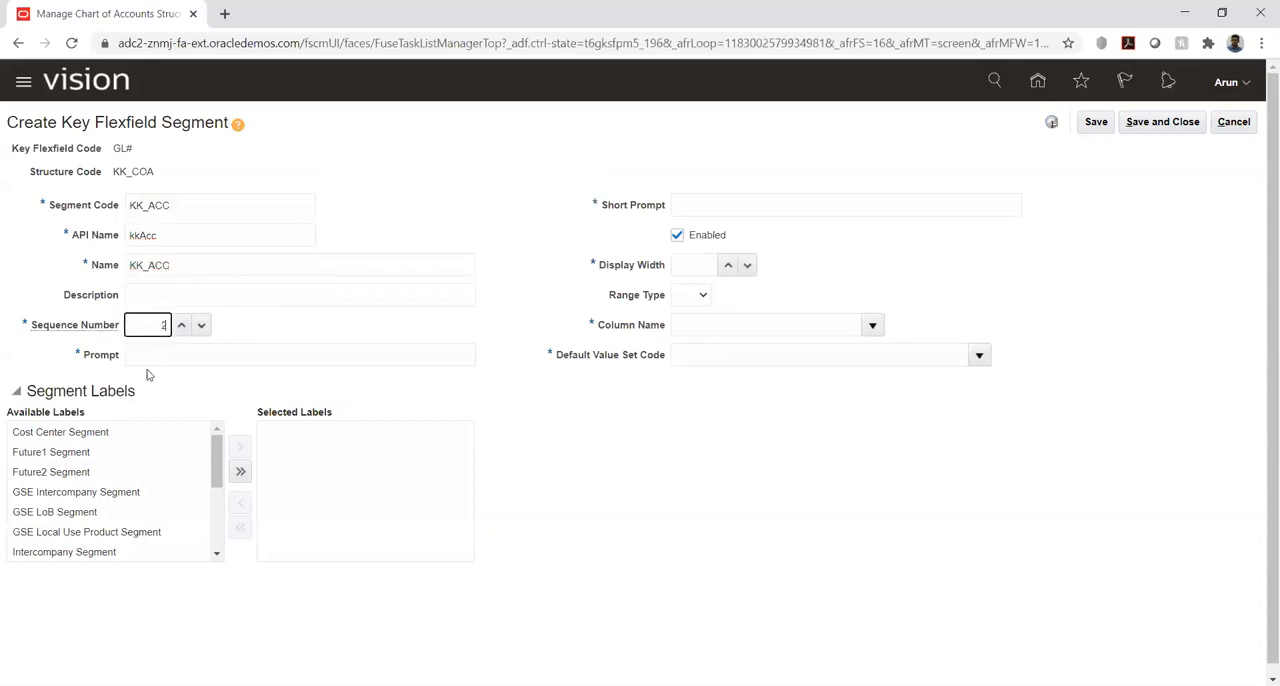
pyautogui.click(171, 350)
pyautogui.hotkey('ctrl', 'v')
pyautogui.click(694, 207)
pyautogui.hotkey('ctrl', 'v')
# - Set the KK_ACC segment's display width to 6 and its column name to SEGMENT2
pyautogui.click(697, 265)
pyautogui.write('6')
pyautogui.click(872, 325)
pyautogui.click(748, 403)
# - Search the value sets for "kk" and assign KK_Acc as the KK_ACC segment's default value set
pyautogui.click(978, 355)
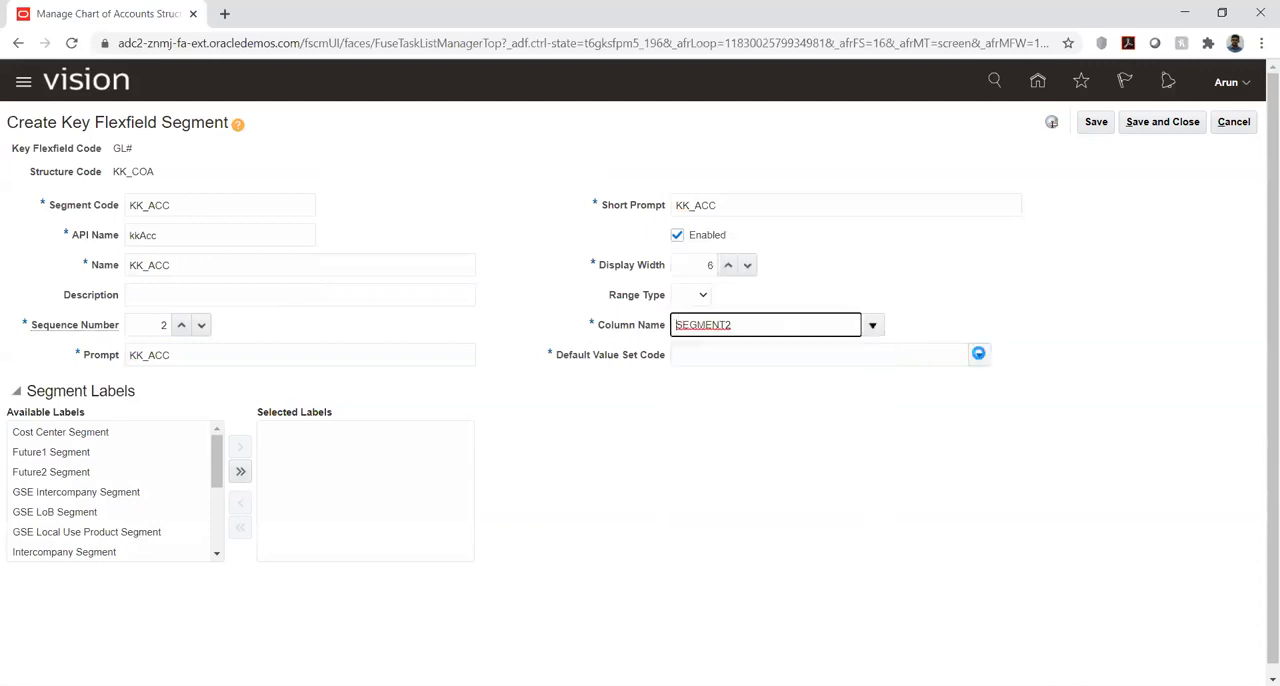
pyautogui.click(679, 632)
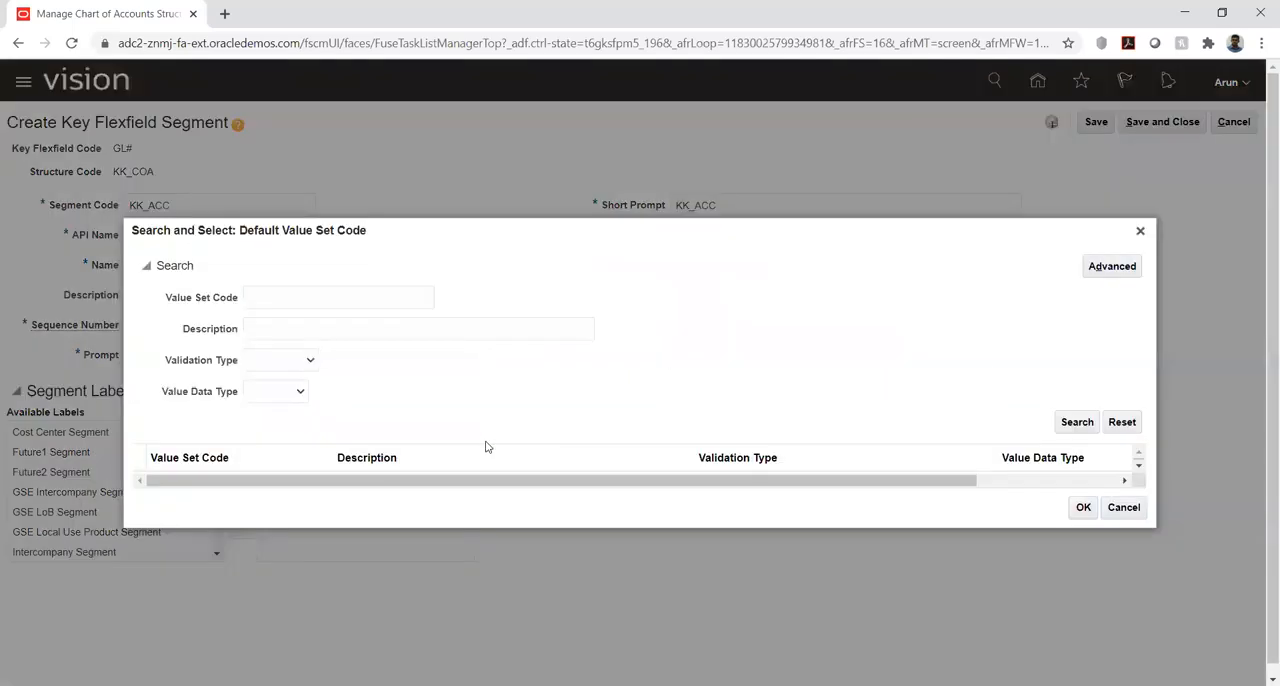
pyautogui.click(290, 297)
pyautogui.write('kk')
pyautogui.press('Return')
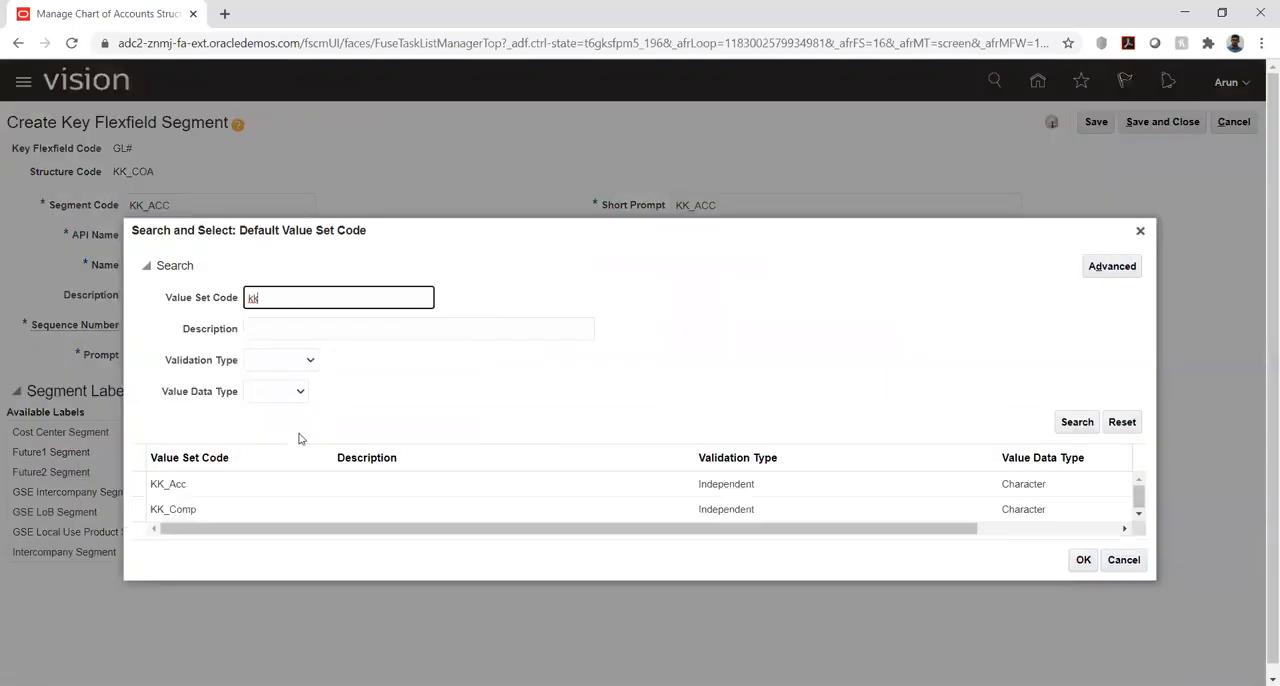
pyautogui.click(206, 460)
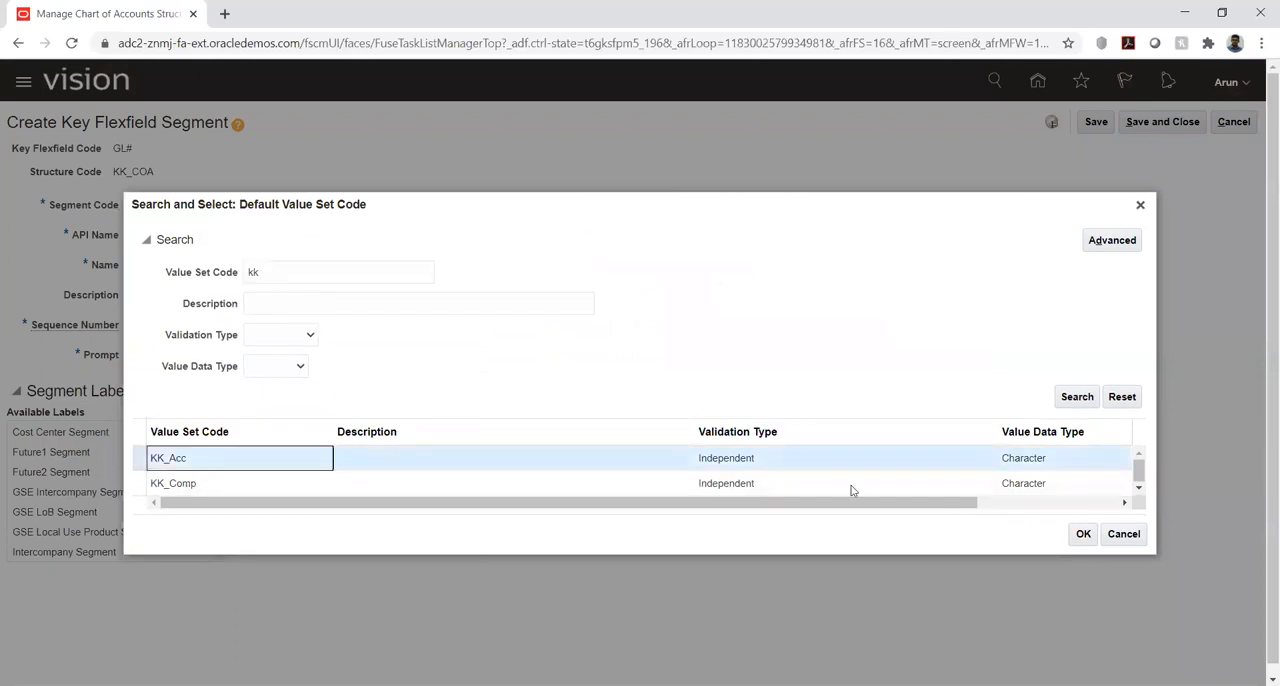
pyautogui.click(1081, 534)
pyautogui.press('Tab')
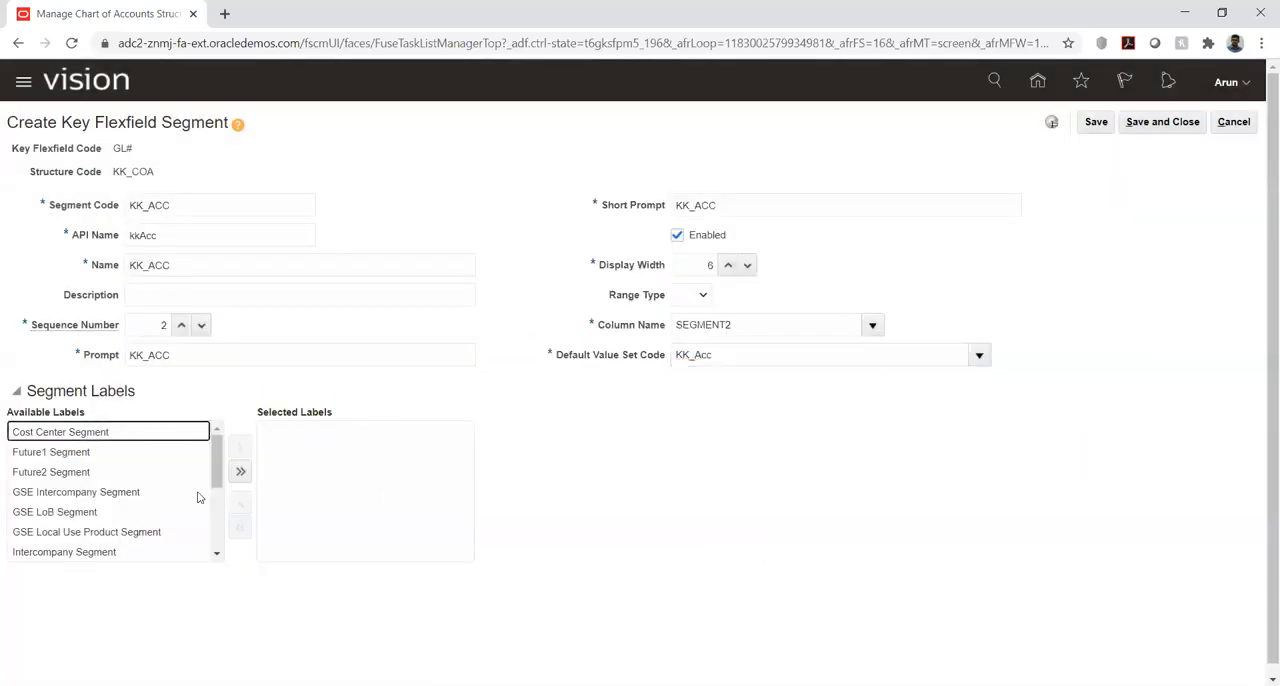
# - Assign the Natural Account Segment label to the KK_ACC segment, save it and return to the structure
pyautogui.scroll(-3, 207, 553)
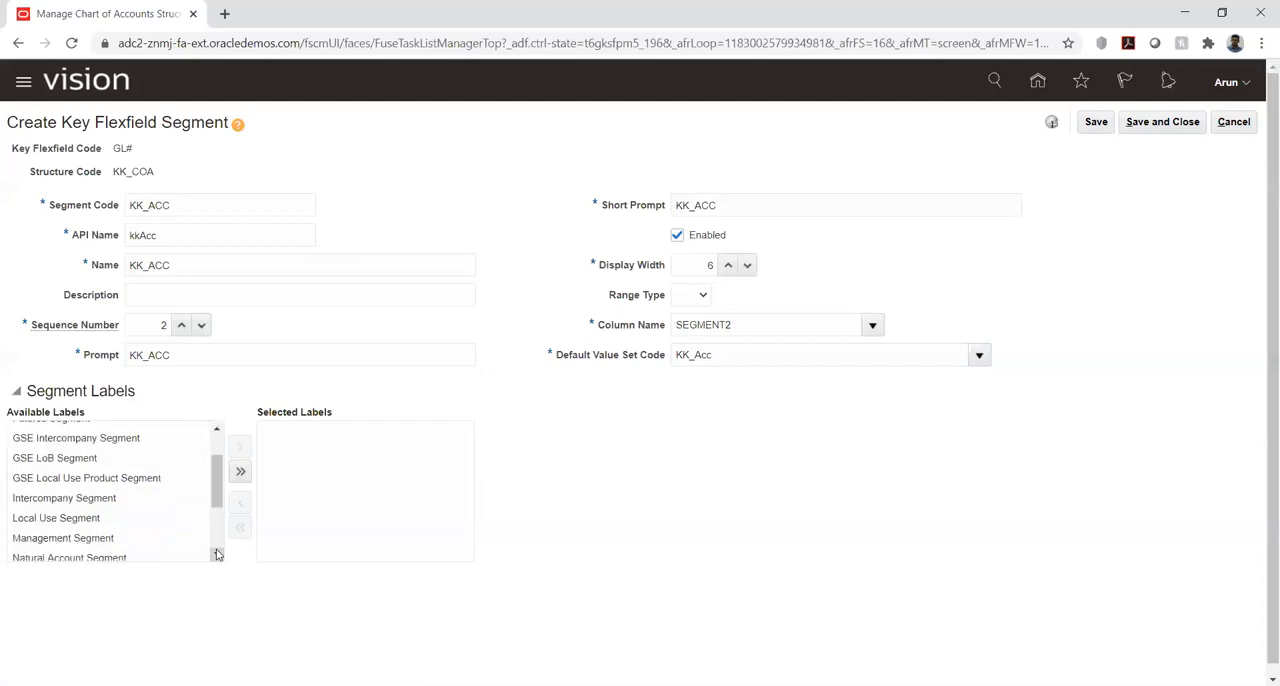
pyautogui.click(100, 512)
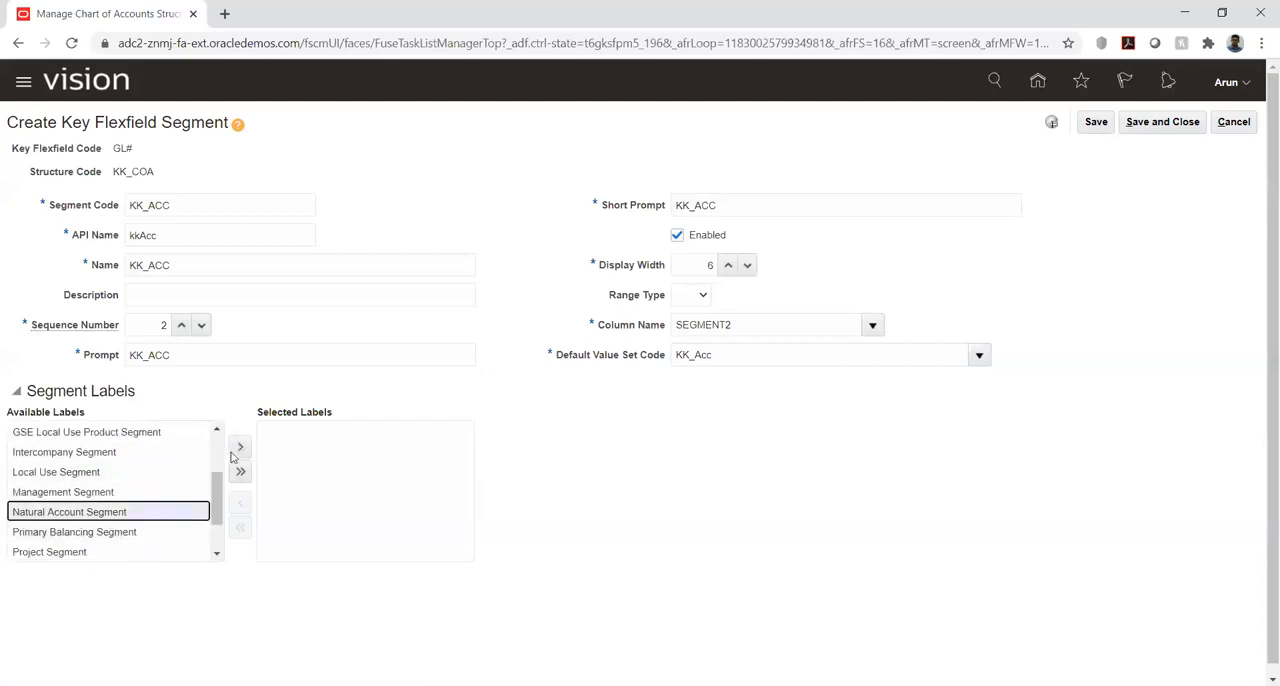
pyautogui.click(240, 448)
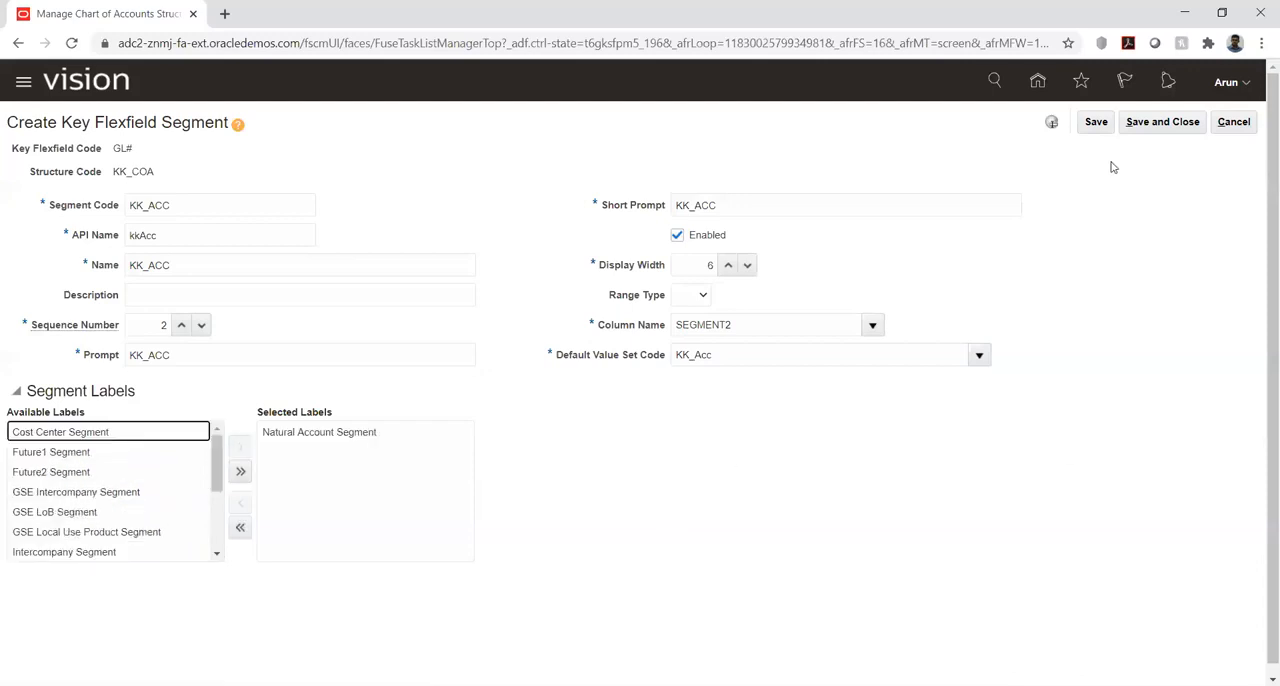
pyautogui.click(1095, 123)
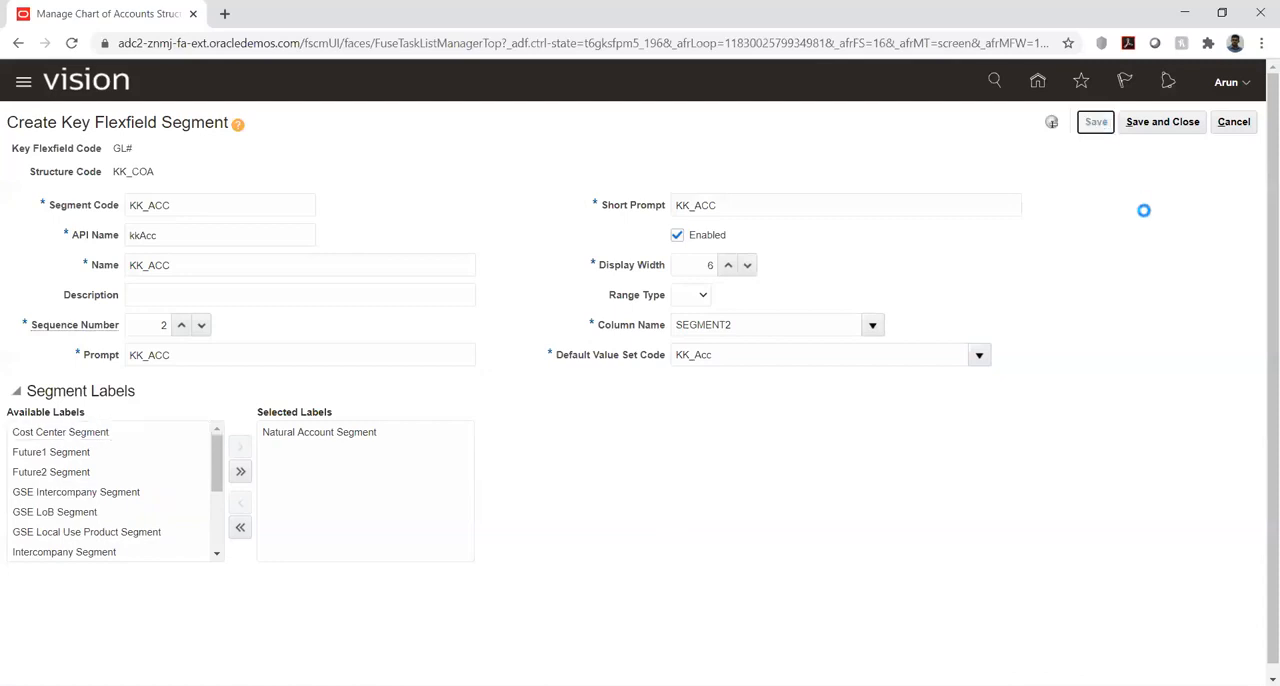
pyautogui.click(1160, 122)
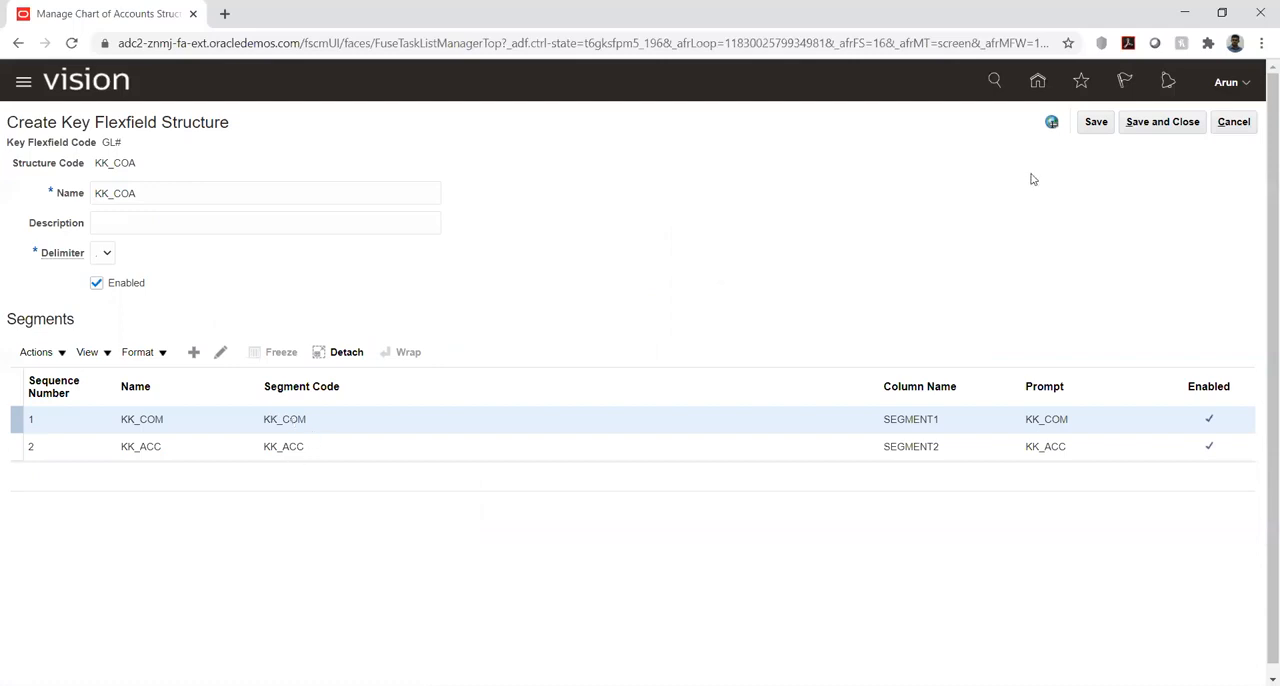
# - Save the KK_COA structure with its two segments and return to the chart of accounts structures overview
pyautogui.click(1094, 122)
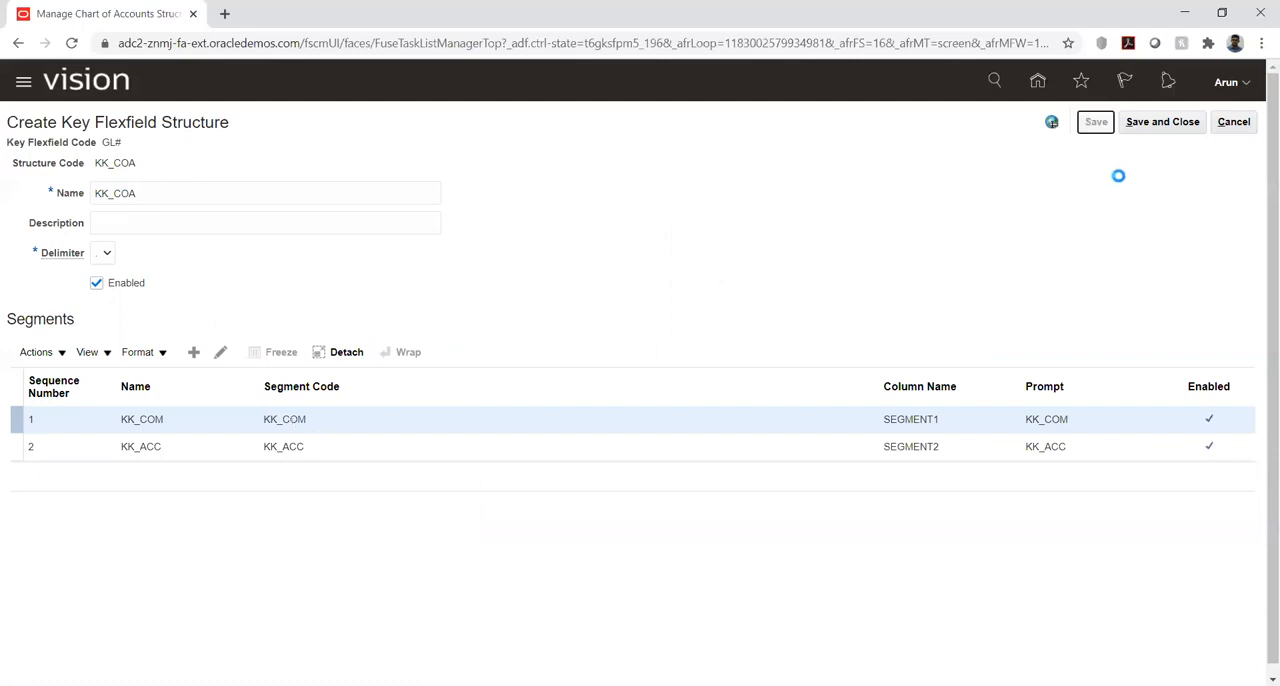
pyautogui.click(1158, 122)
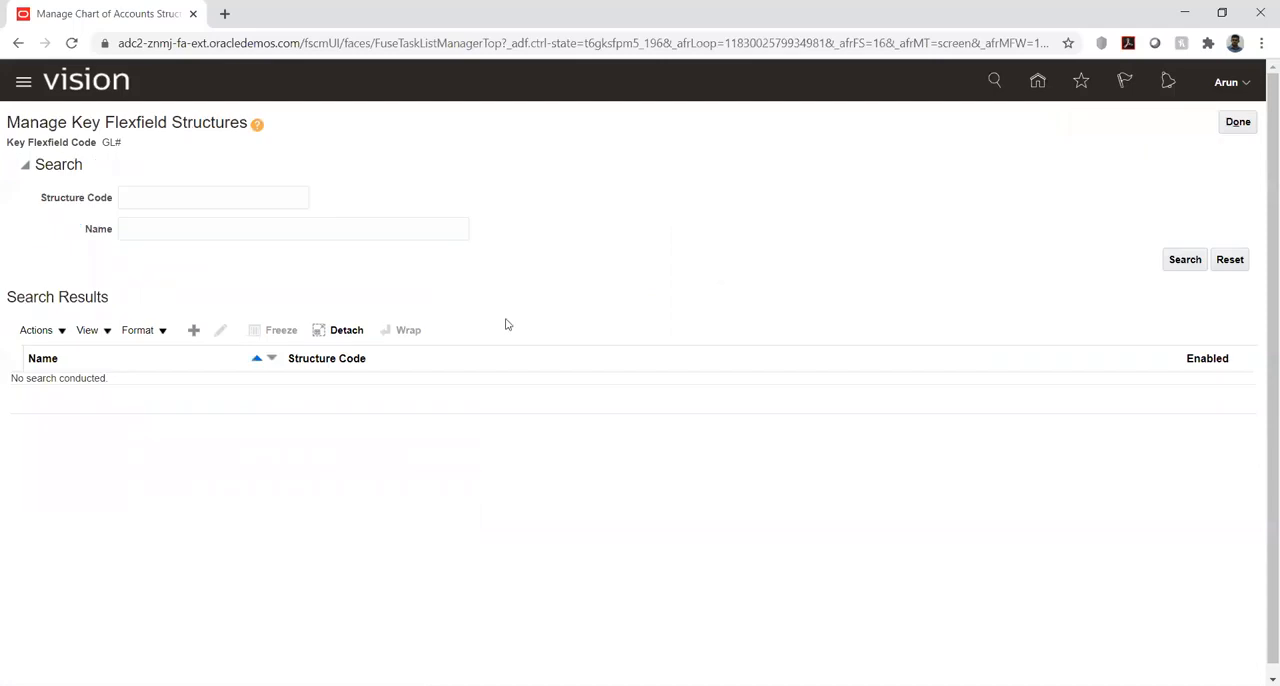
pyautogui.click(1236, 124)
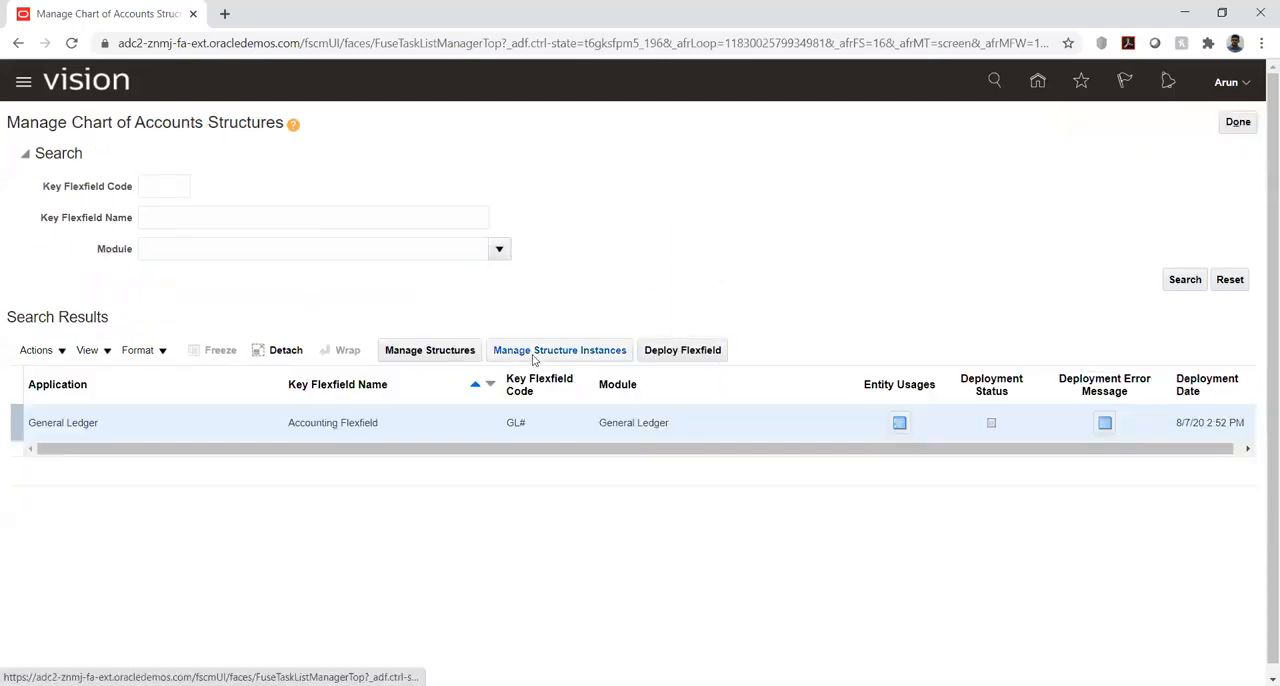
# - Start a new structure instance for the Accounting Flexfield and enter KK_COA_Inst as its structure instance code
pyautogui.click(535, 357)
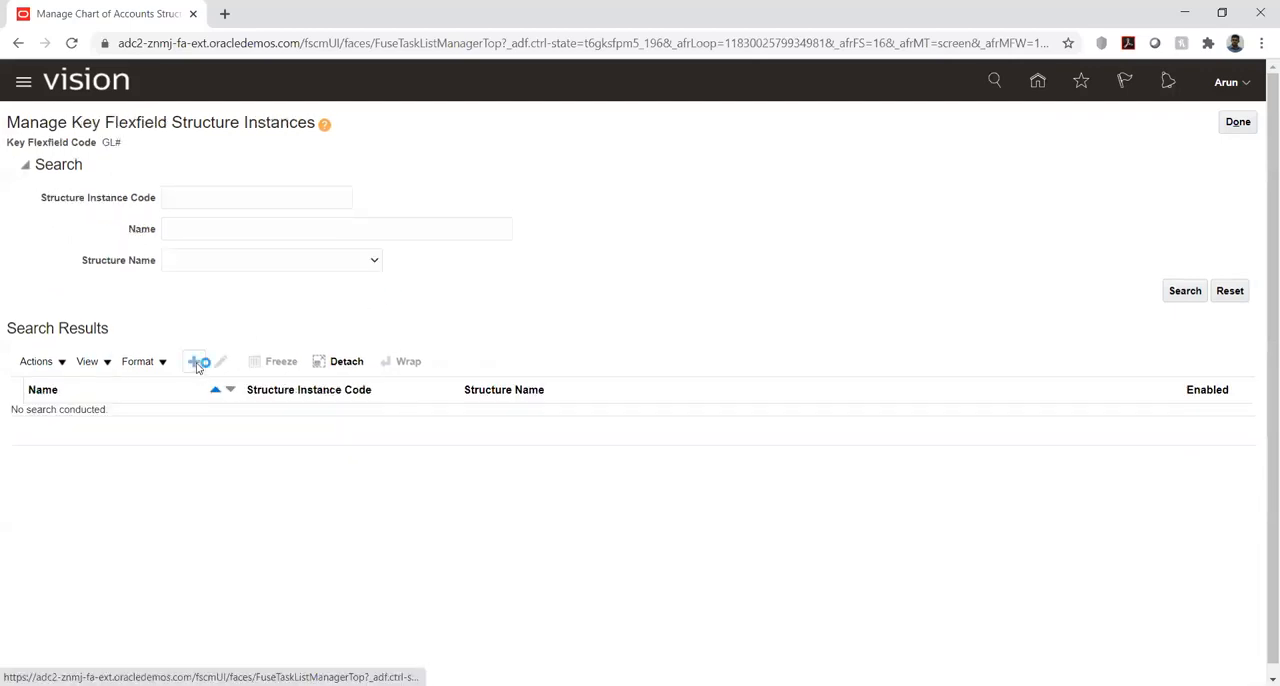
pyautogui.click(244, 169)
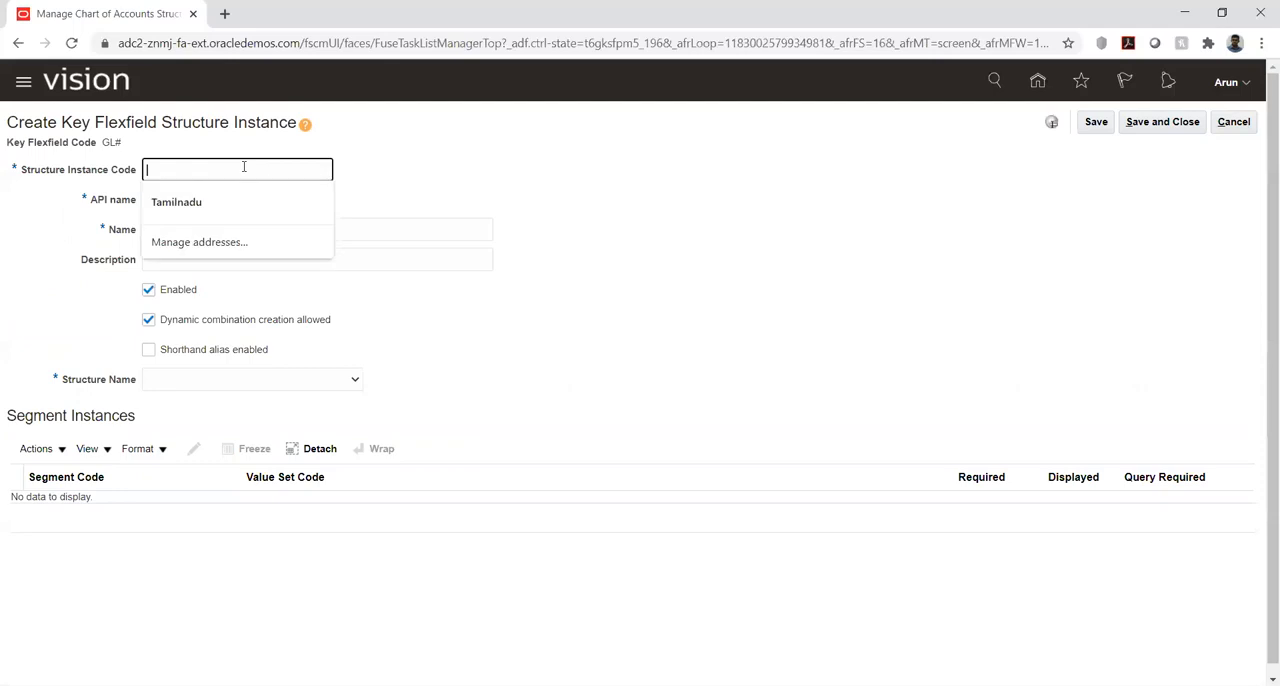
pyautogui.write('KK_ACC')
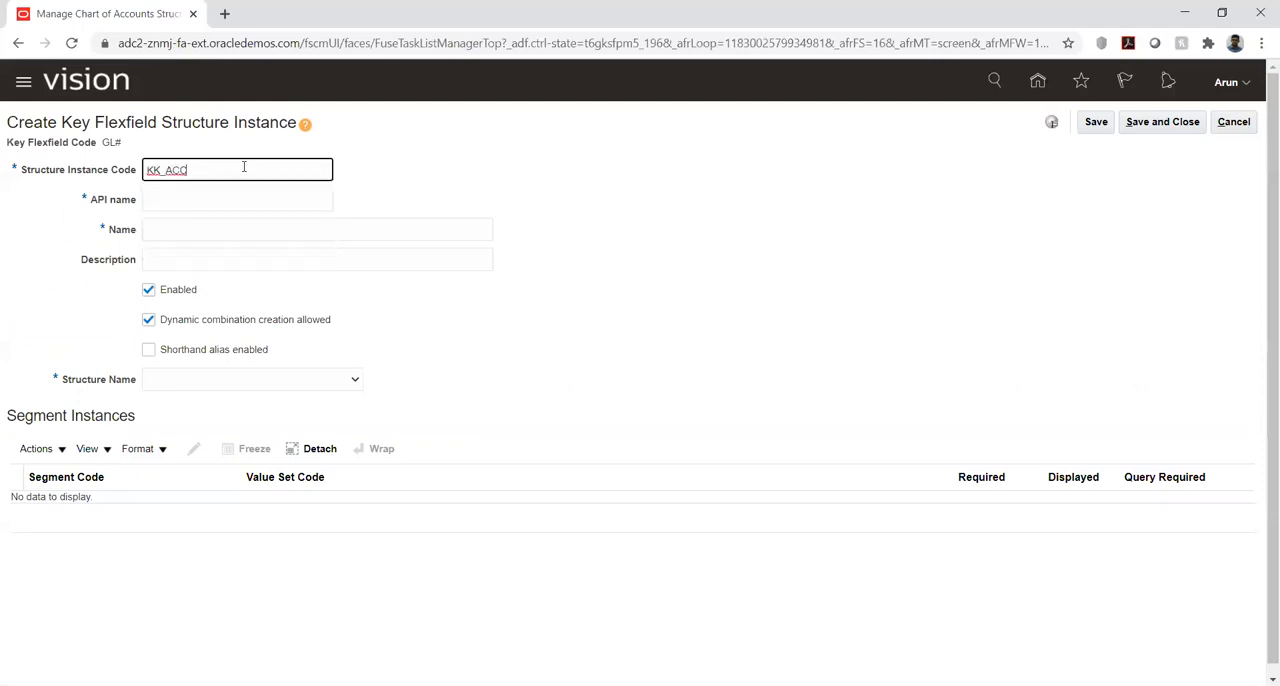
pyautogui.press('BackSpace')
pyautogui.press('BackSpace')
pyautogui.press('BackSpace')
pyautogui.write('COA_Ins')
pyautogui.press('Tab')
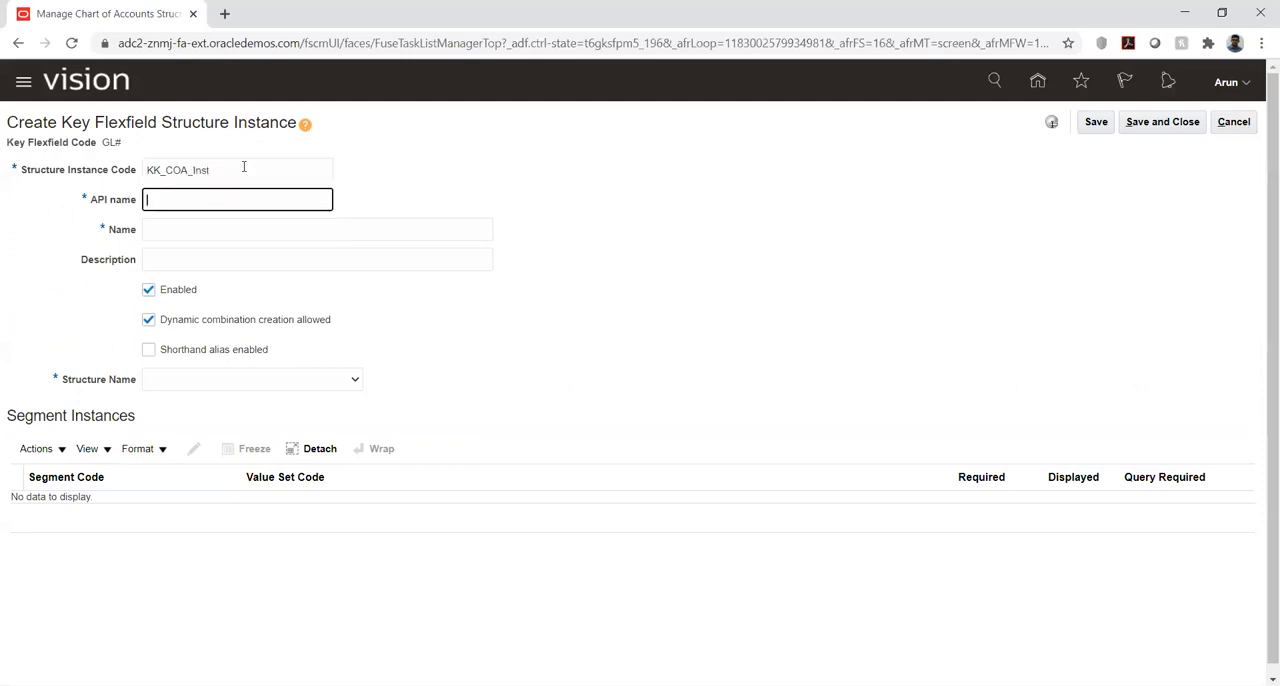
# - Reuse the structure instance code KK_COA_Inst as the instance's name
pyautogui.click(200, 225)
pyautogui.doubleClick(231, 171)
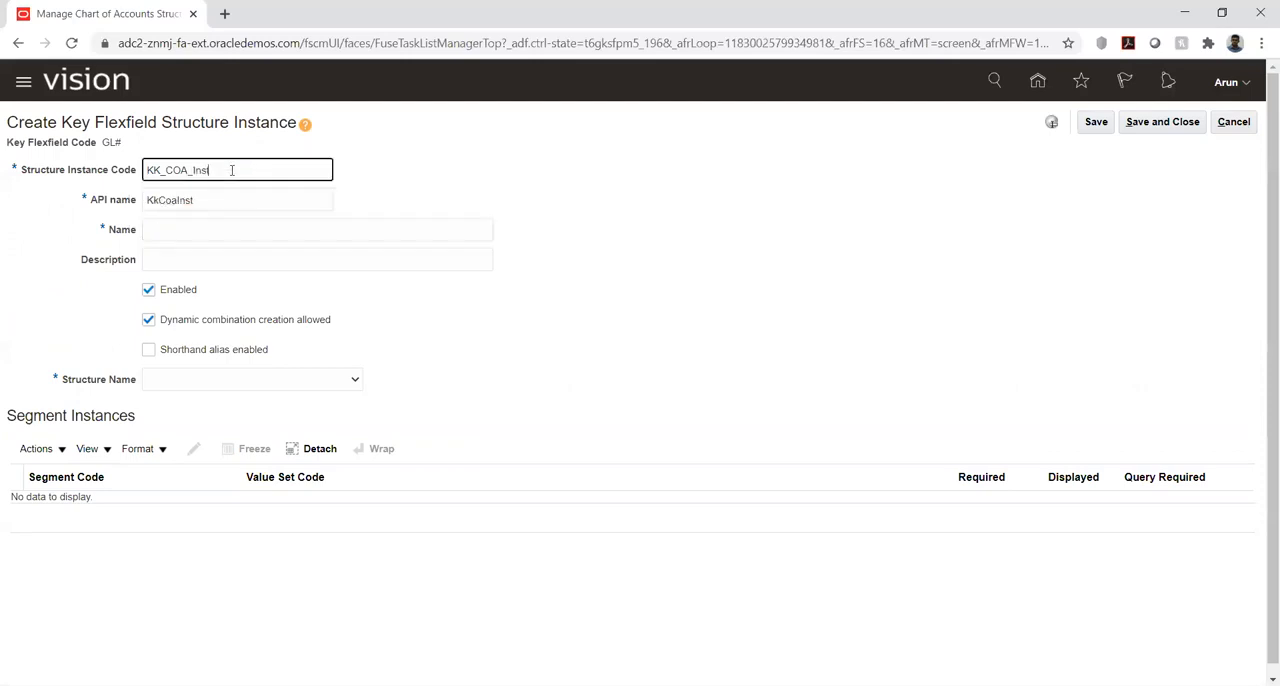
pyautogui.hotkey('ctrl', 'c')
pyautogui.click(214, 229)
pyautogui.hotkey('ctrl', 'v')
# - Base the KK_COA_Inst structure instance on the KK_COA structure
pyautogui.click(385, 386)
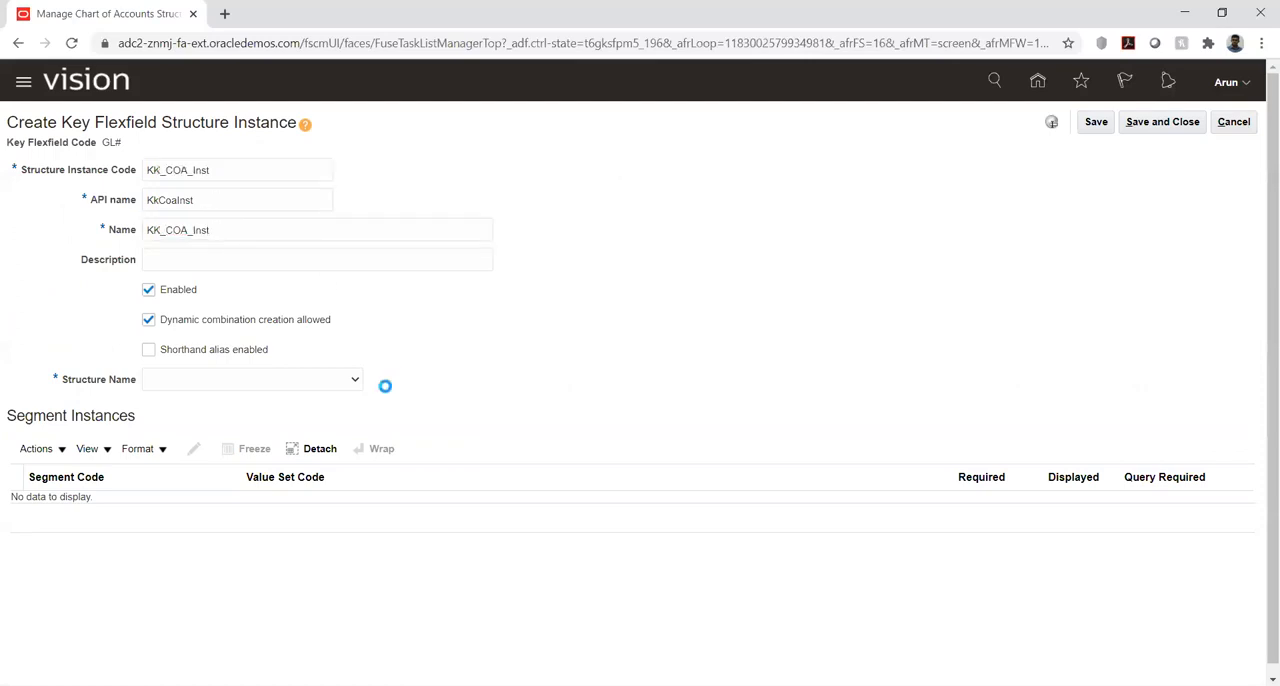
pyautogui.click(314, 387)
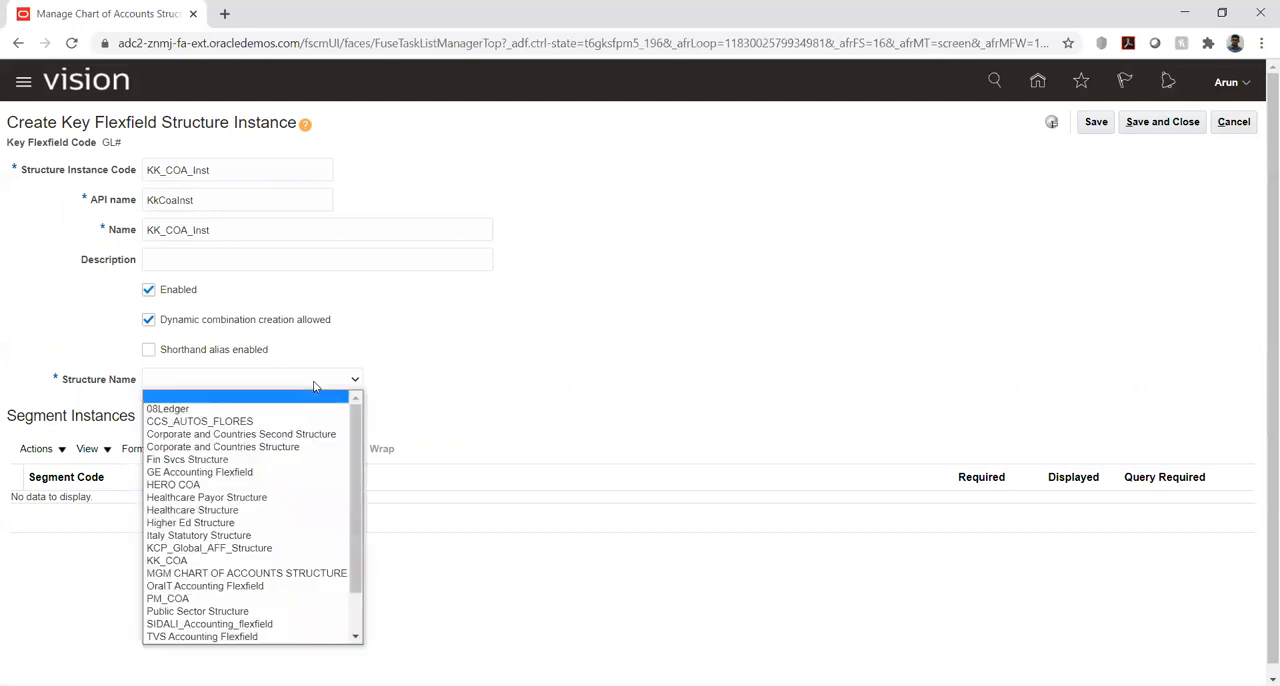
pyautogui.press('k')
pyautogui.press('k')
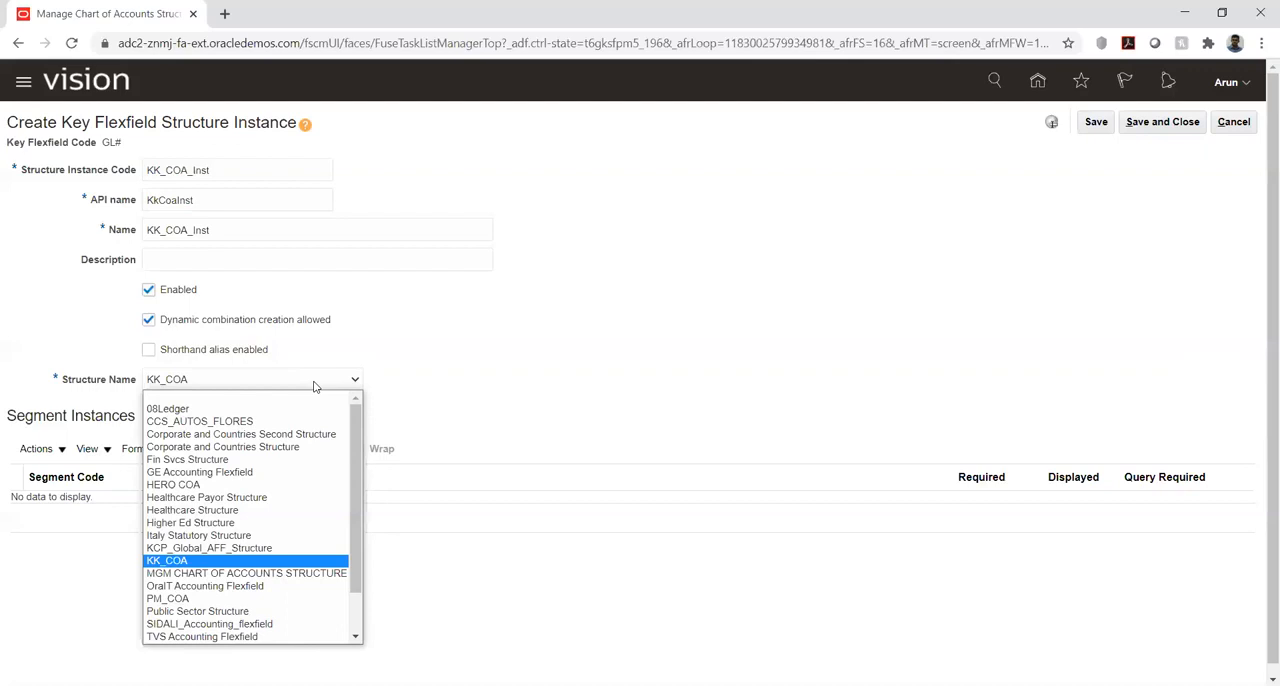
pyautogui.click(181, 562)
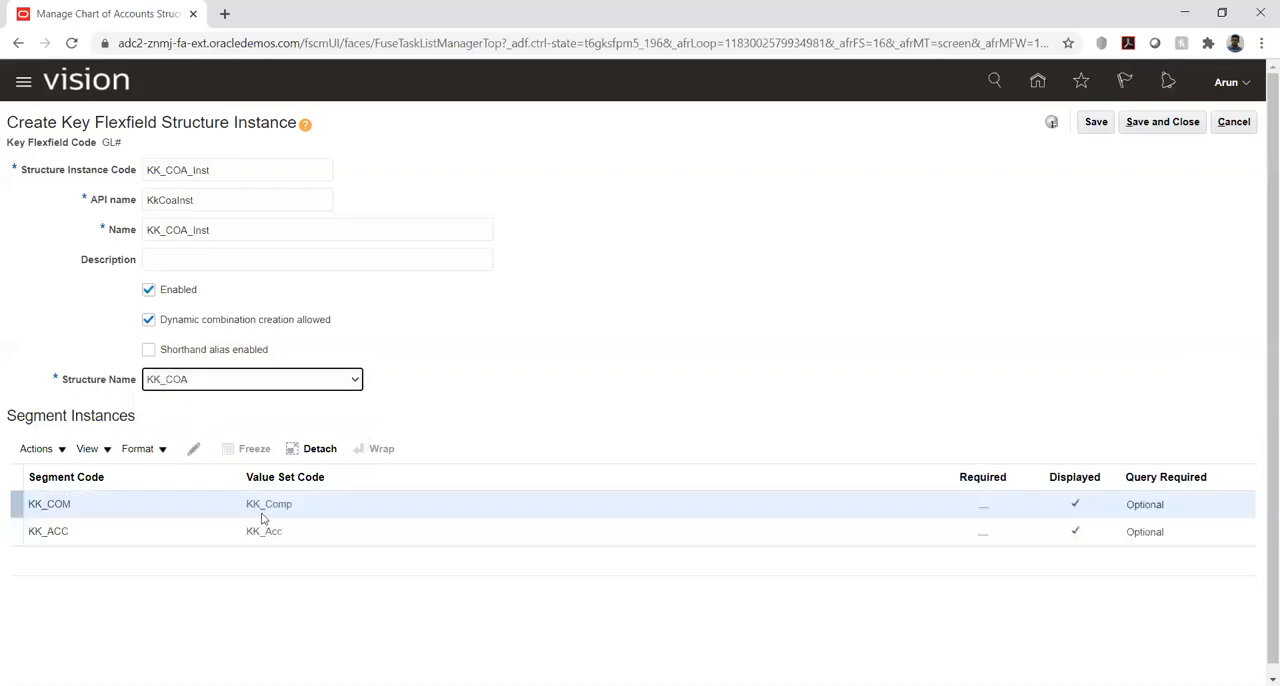
# - Make the KK_COM segment required in the KK_COA_Inst structure instance
pyautogui.click(390, 513)
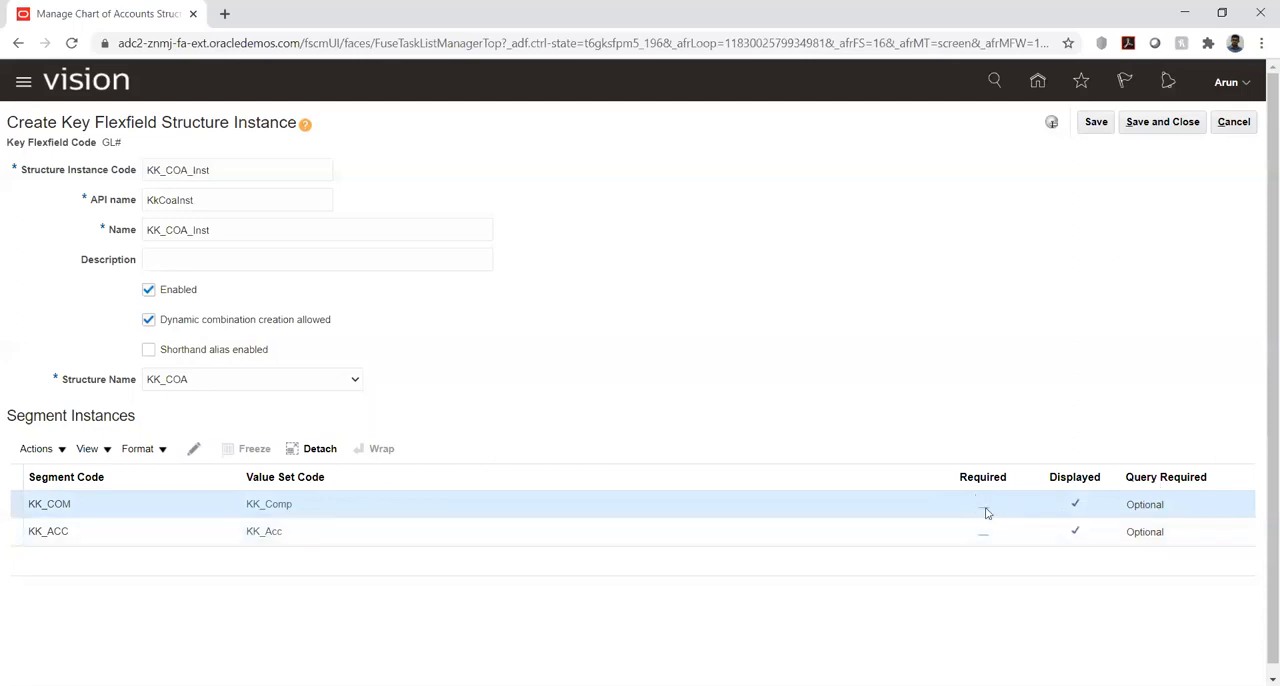
pyautogui.click(192, 452)
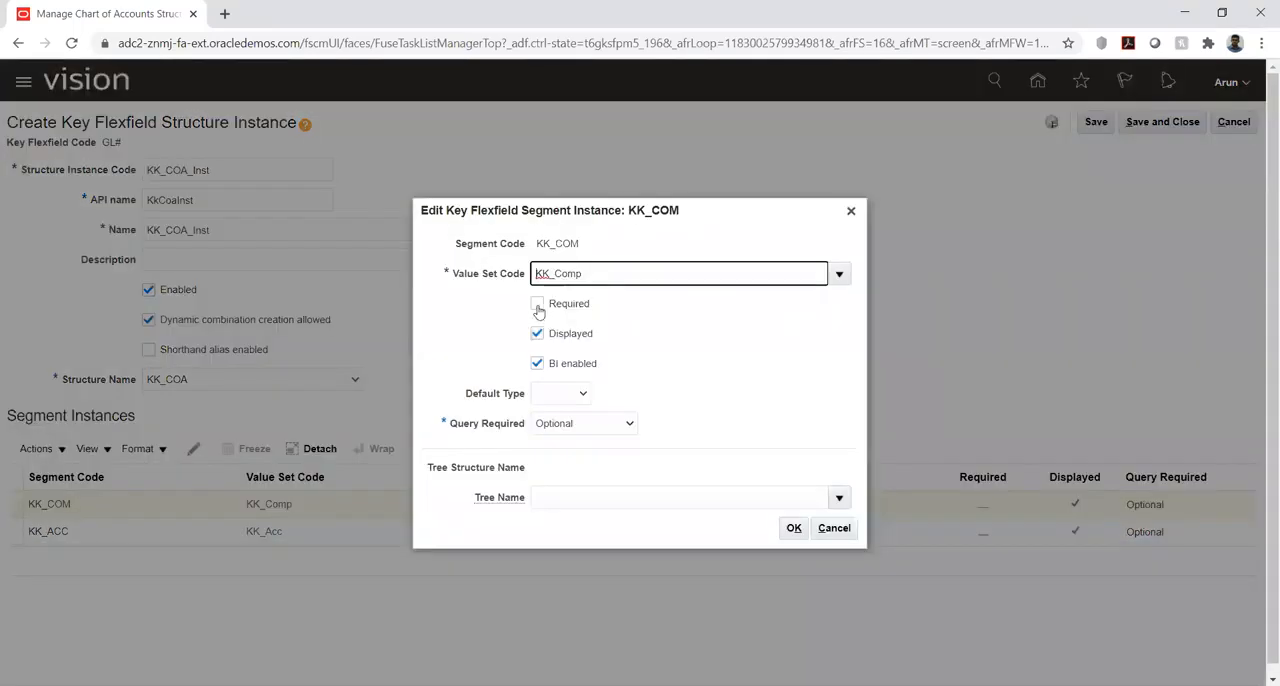
pyautogui.click(544, 310)
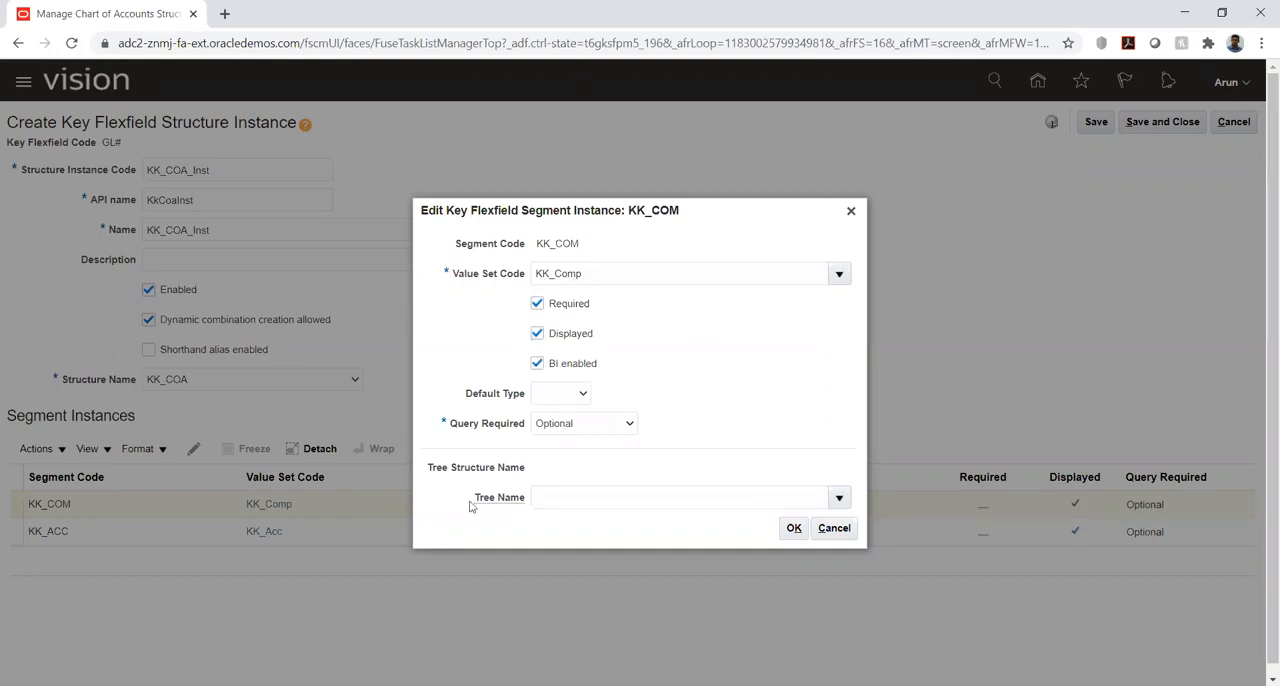
pyautogui.moveTo(509, 499)
pyautogui.click(793, 528)
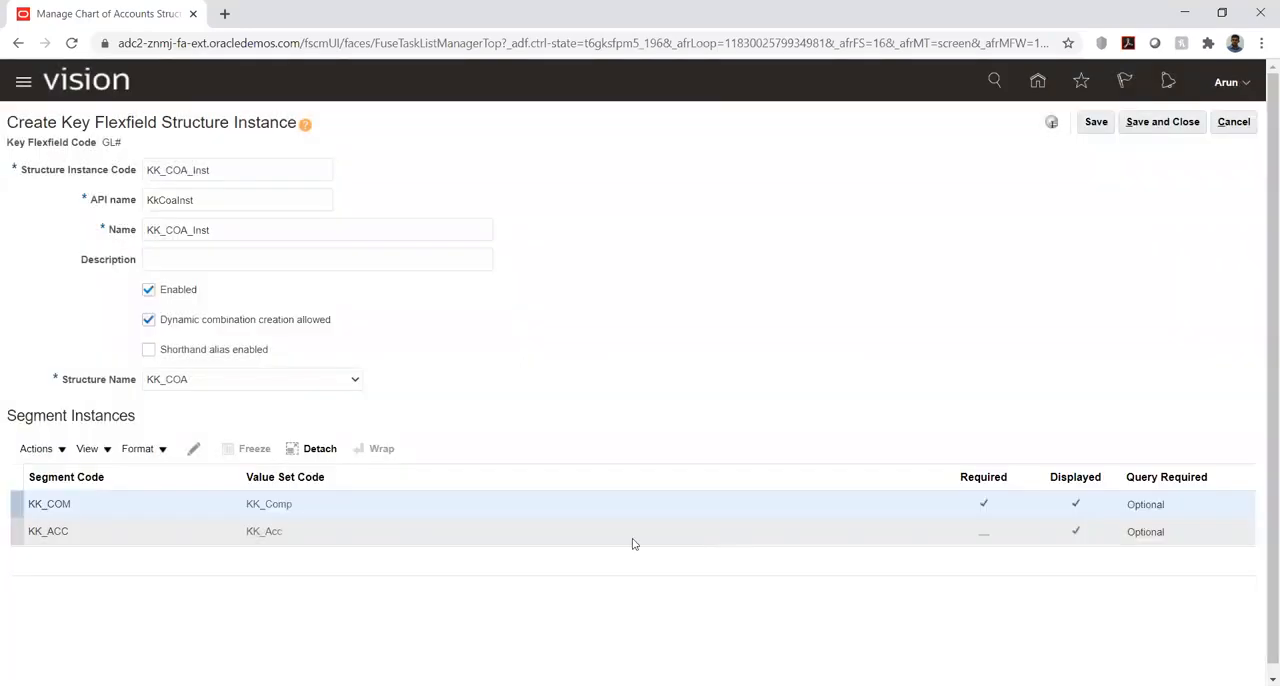
# - Make the KK_ACC segment required in the KK_COA_Inst structure instance as well
pyautogui.click(300, 535)
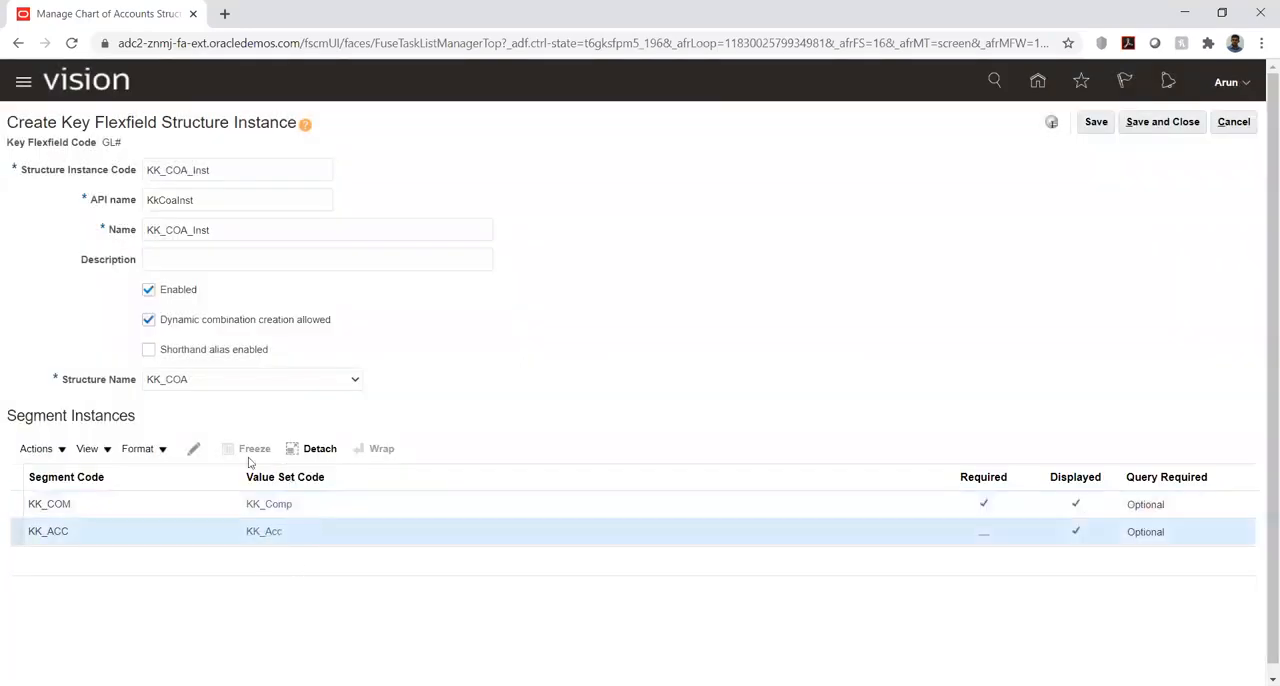
pyautogui.click(193, 448)
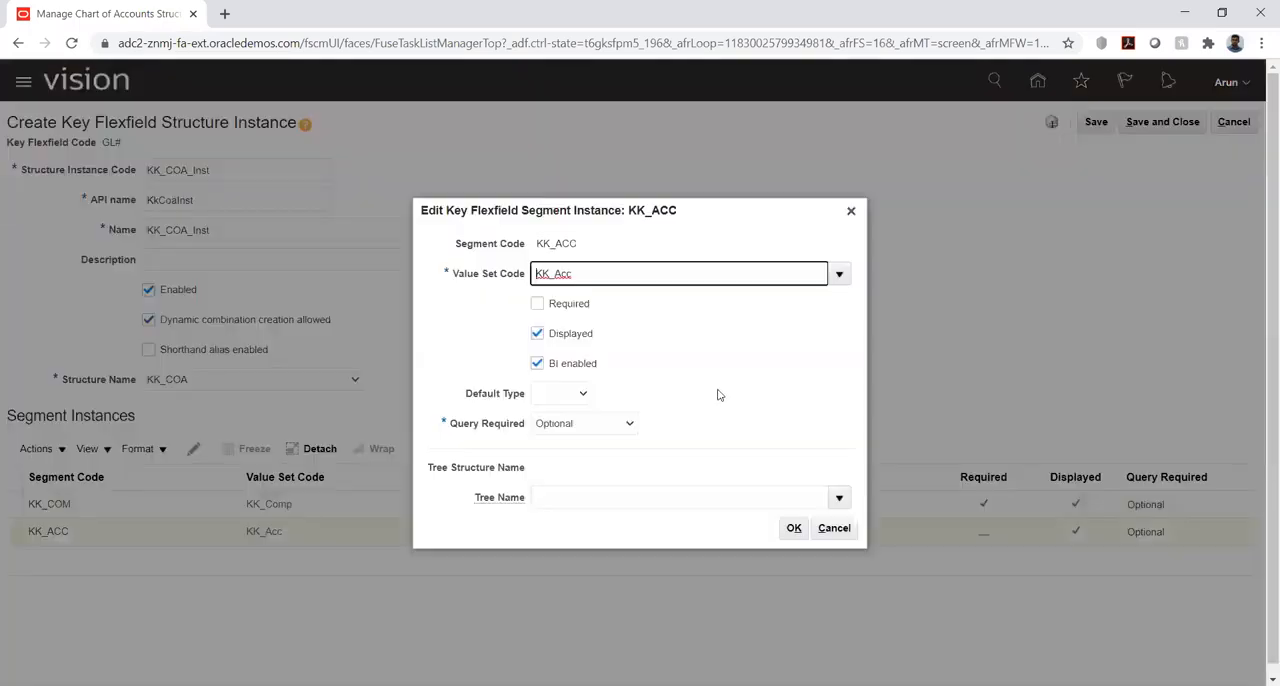
pyautogui.click(537, 303)
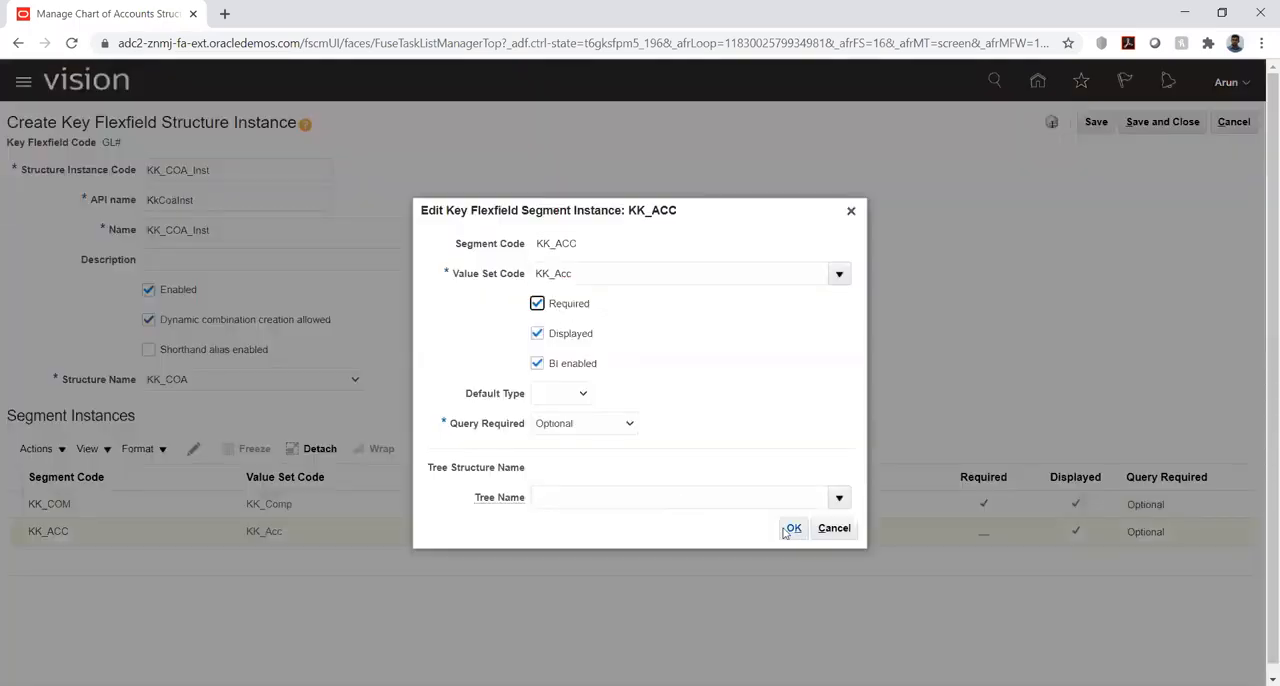
pyautogui.click(794, 528)
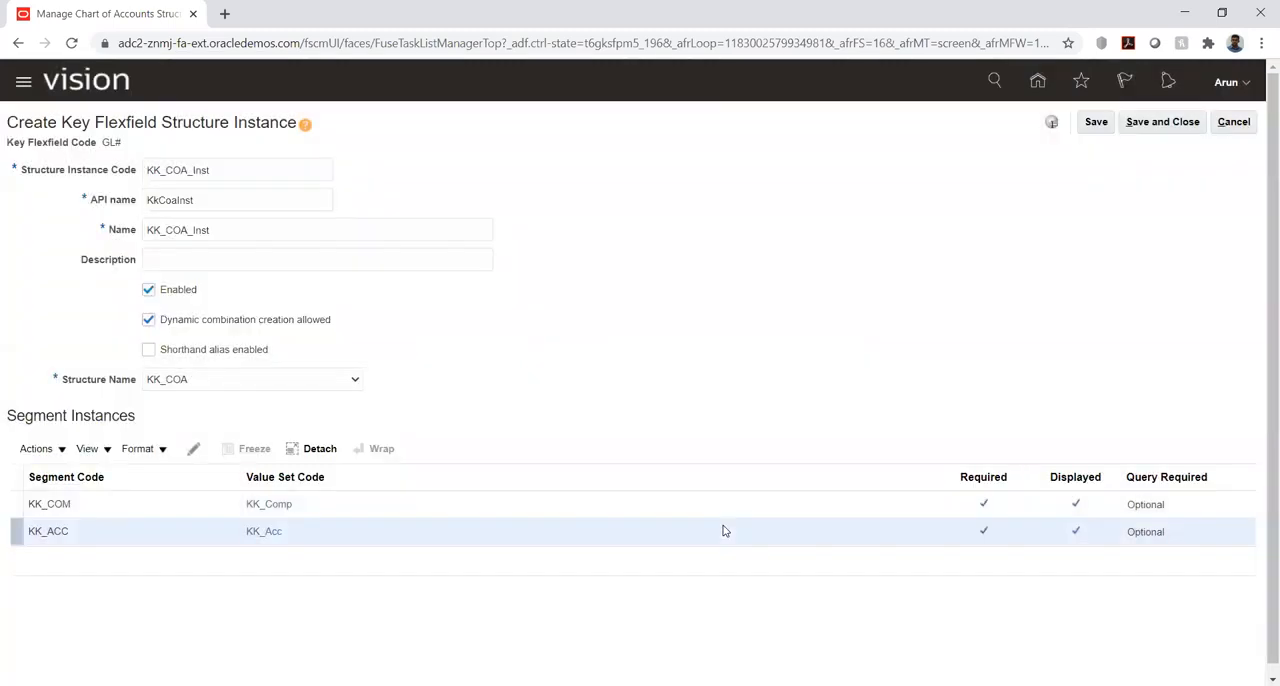
# - Save the KK_COA_Inst structure instance and return to the chart of accounts structures overview
pyautogui.click(1094, 124)
pyautogui.click(1147, 121)
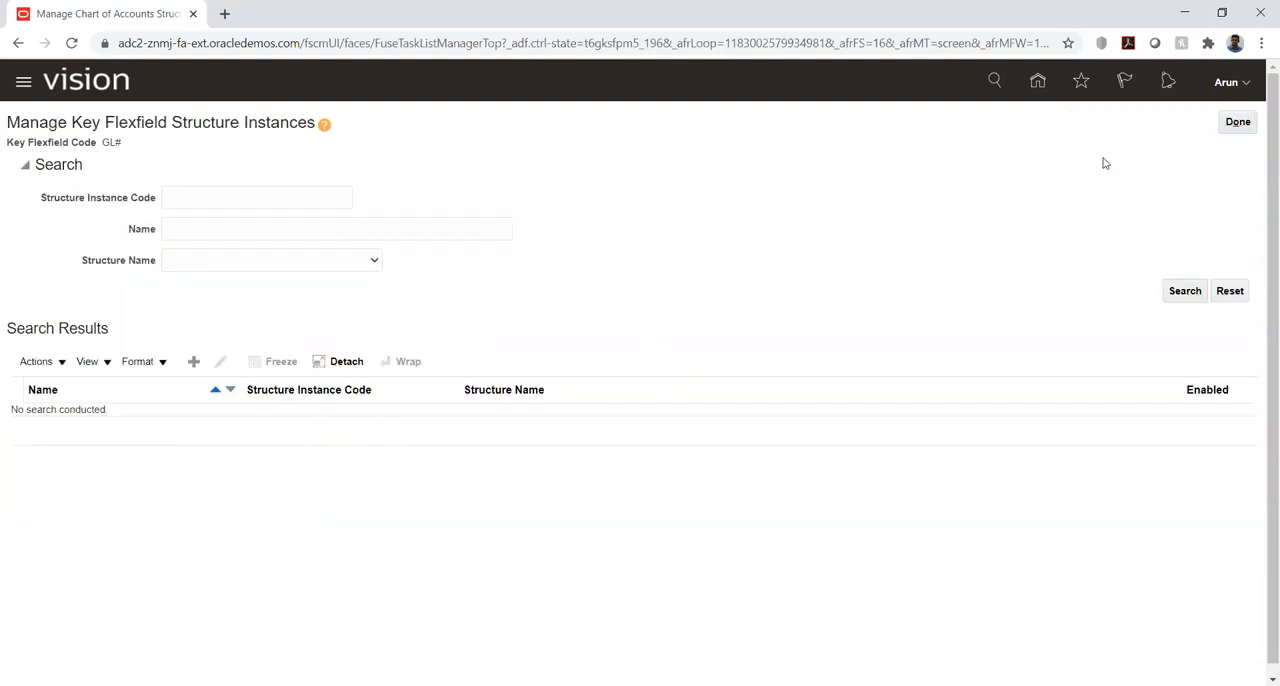
pyautogui.click(1238, 122)
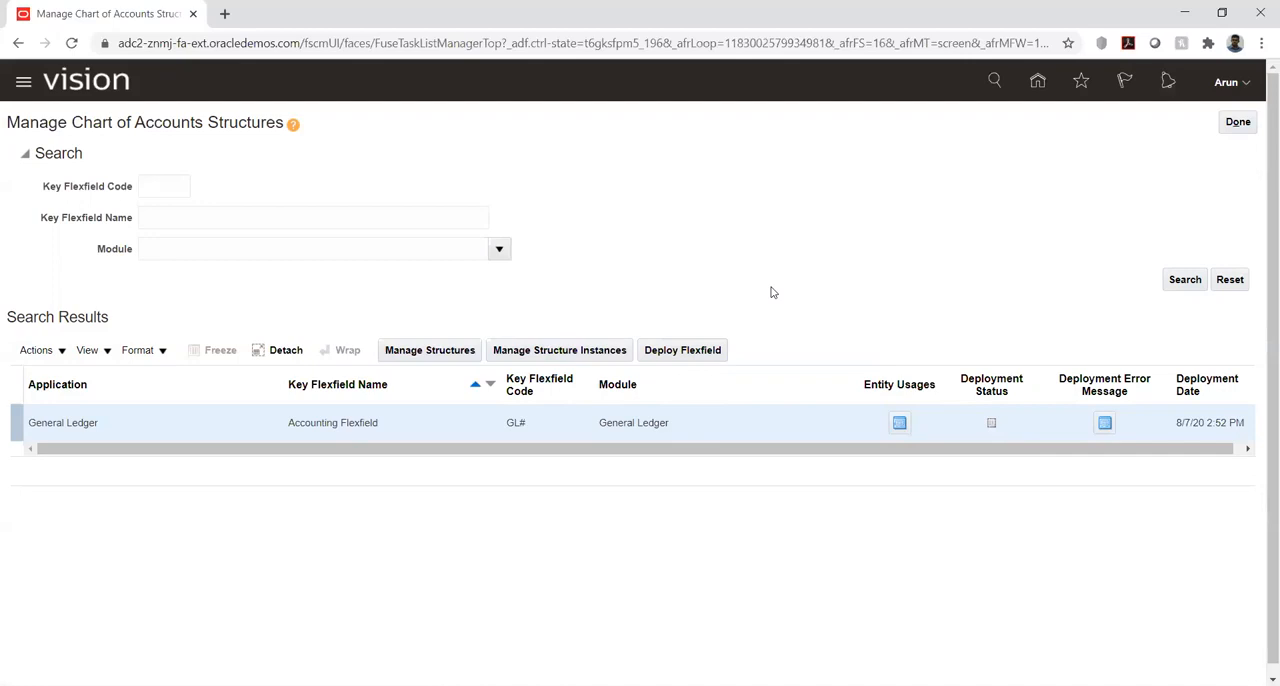
# - Deploy the Accounting Flexfield, reviewing its deployment details, and return to the KK Implementation project's task list
pyautogui.click(700, 353)
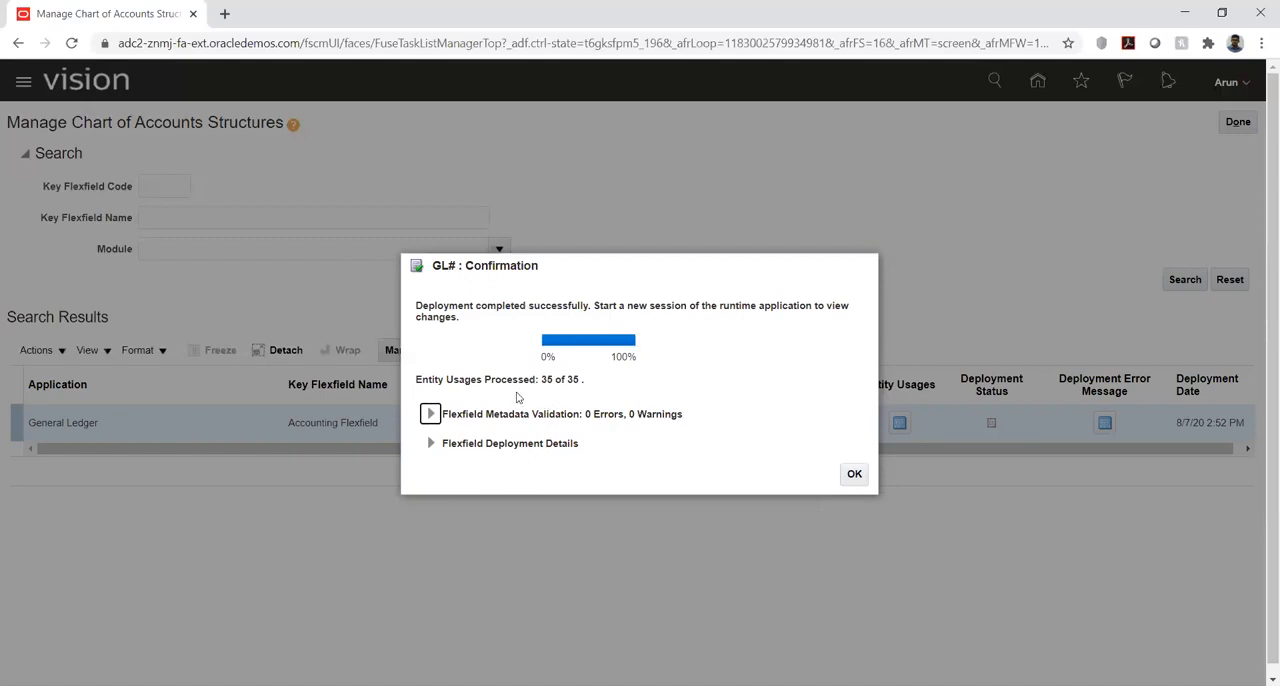
pyautogui.click(428, 445)
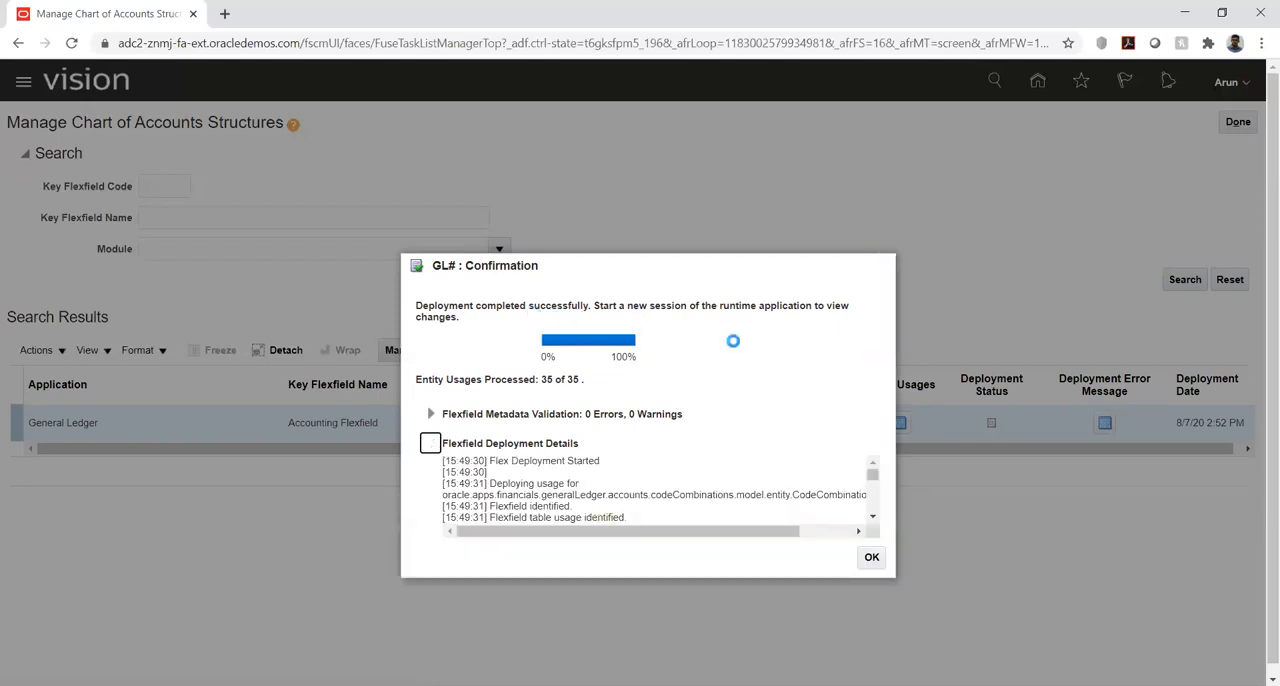
pyautogui.scroll(-5, 865, 476)
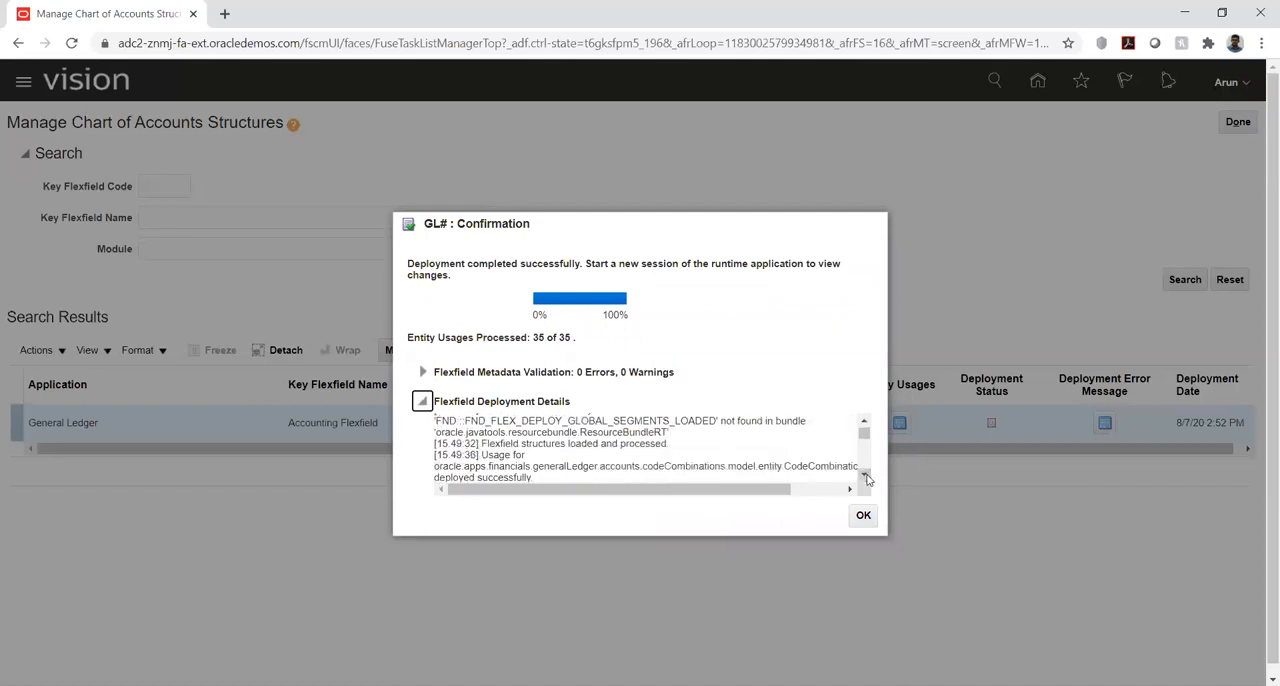
pyautogui.scroll(-5, 866, 478)
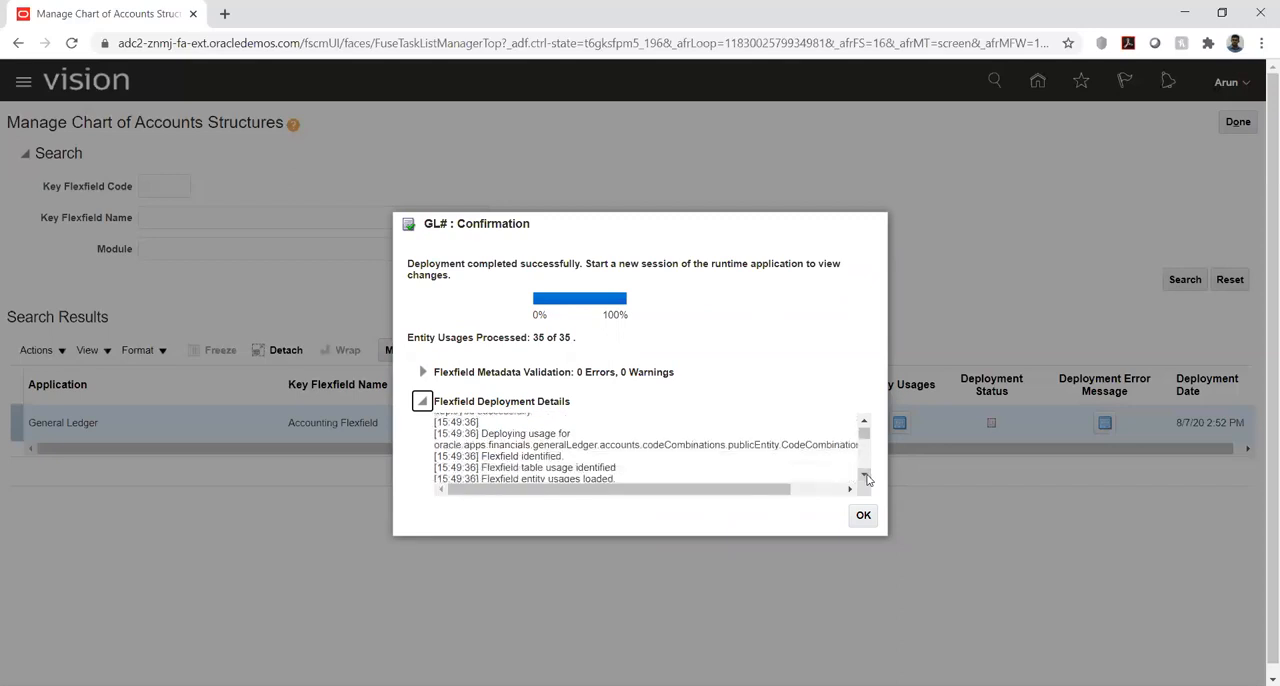
pyautogui.scroll(-5, 866, 478)
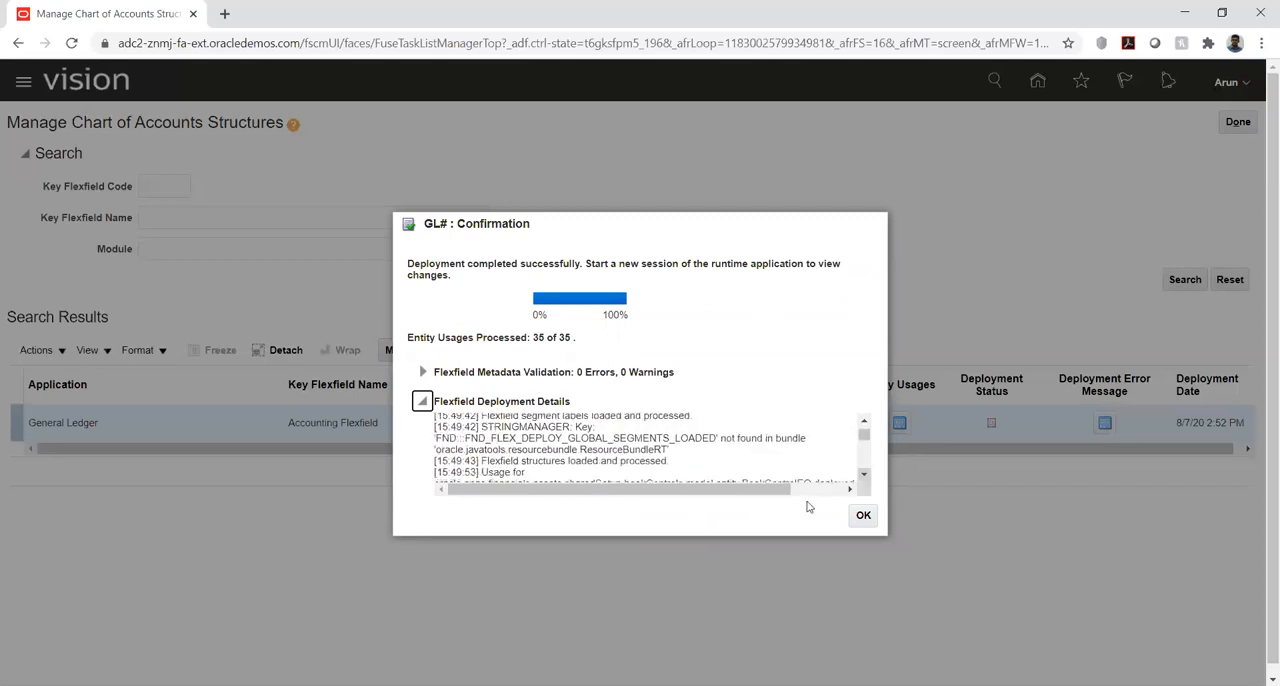
pyautogui.click(864, 516)
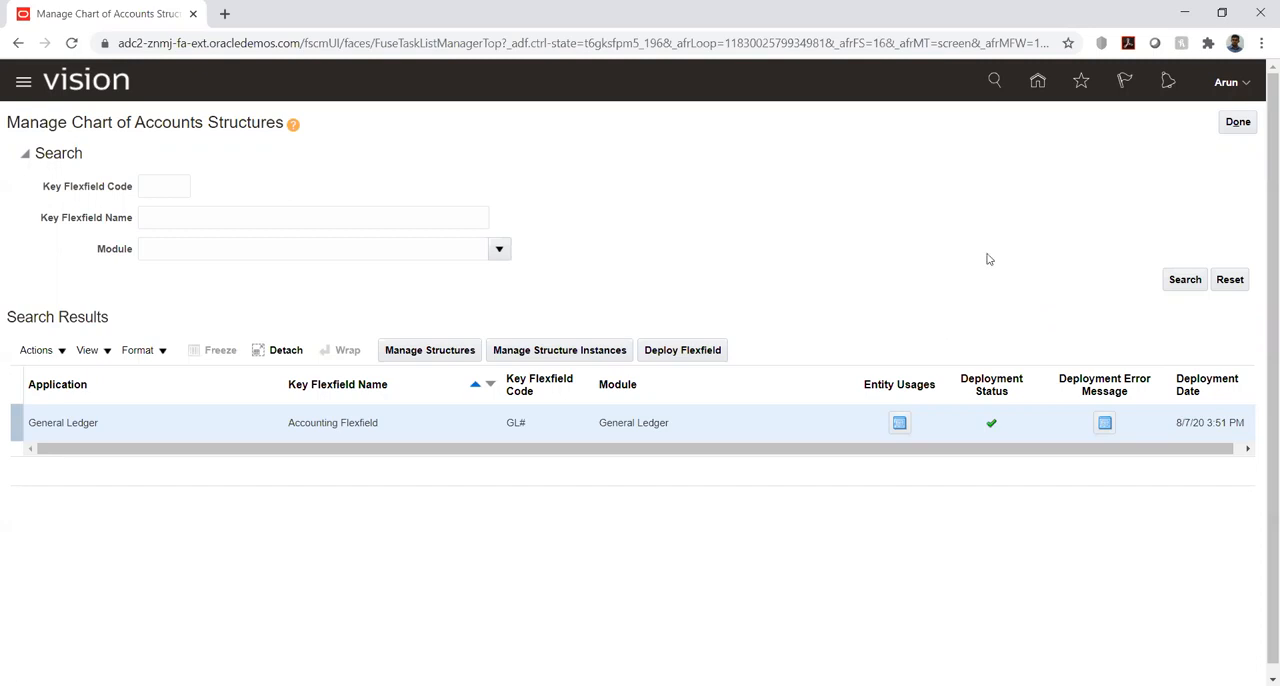
pyautogui.click(1237, 123)
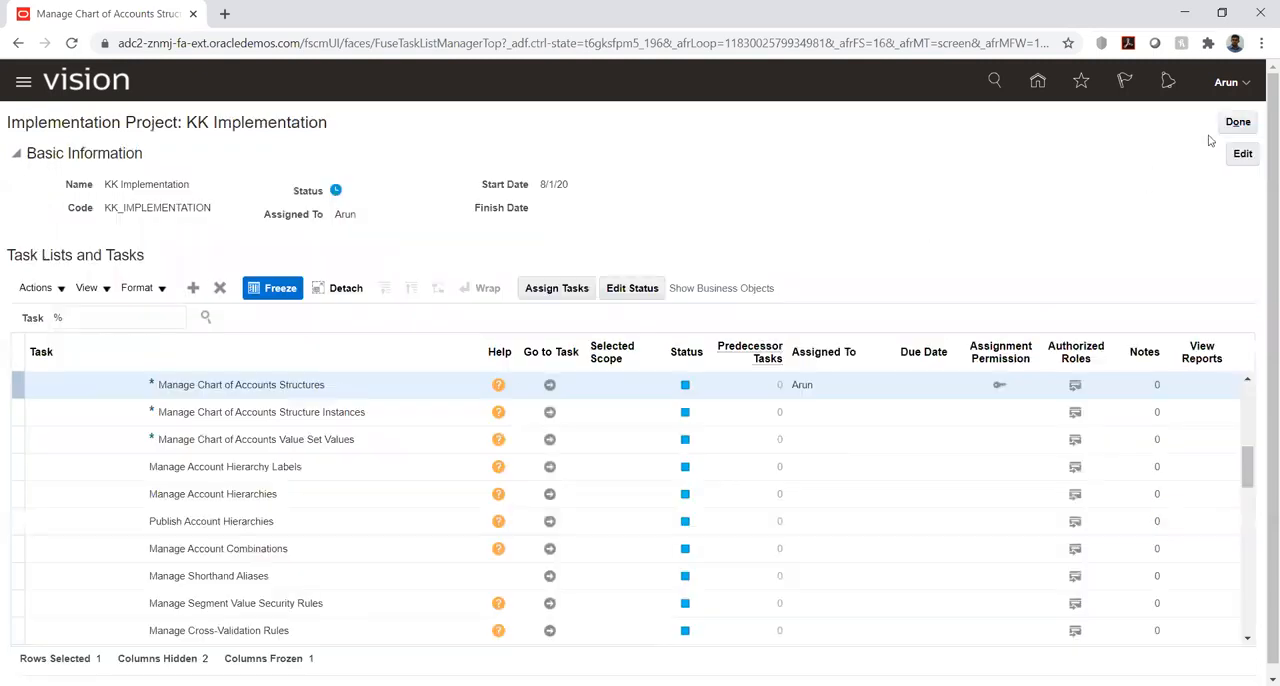